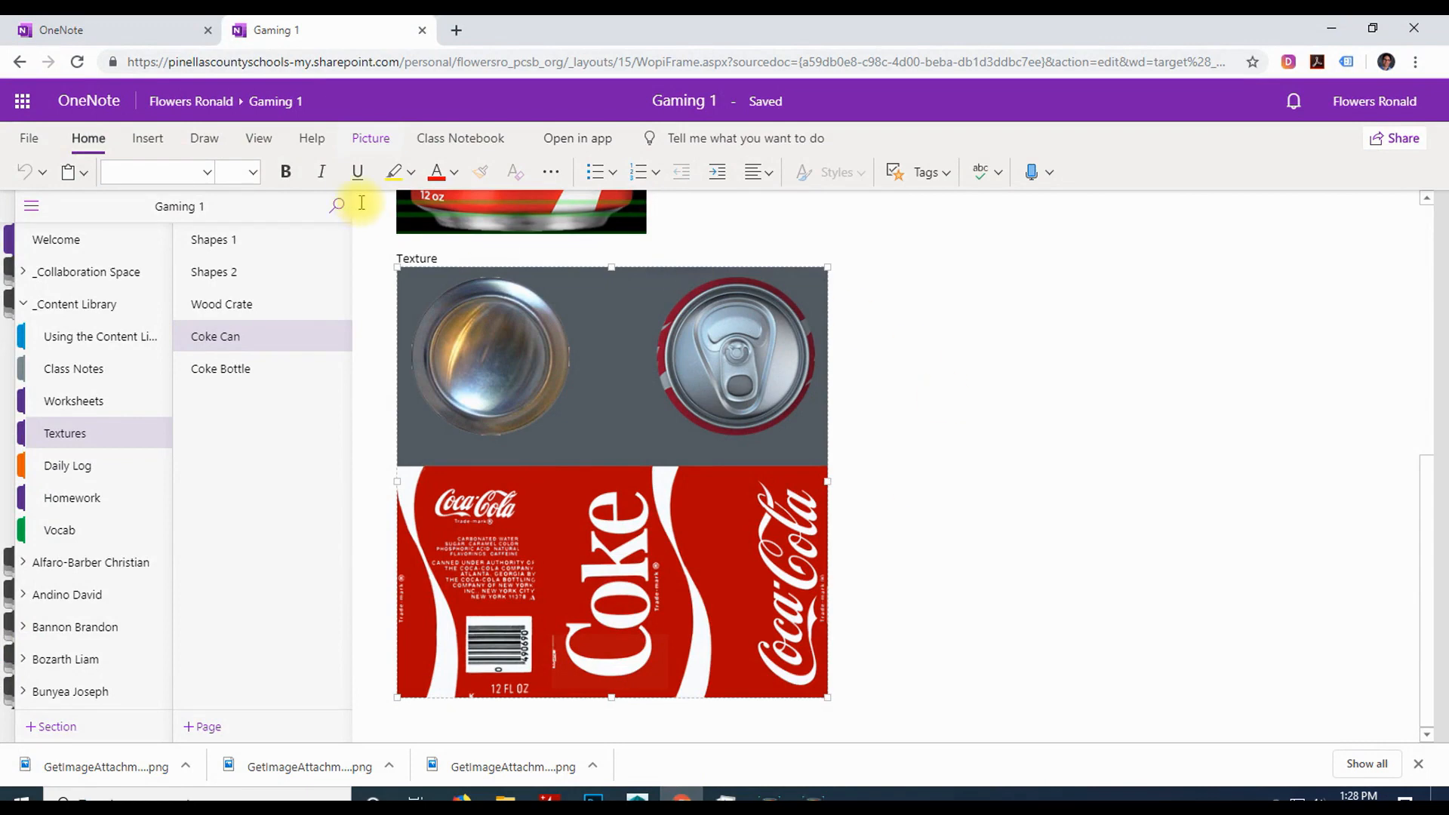
scroll(606, 400, "up", 5)
scroll(573, 360, "down", 3)
scroll(574, 362, "down", 1)
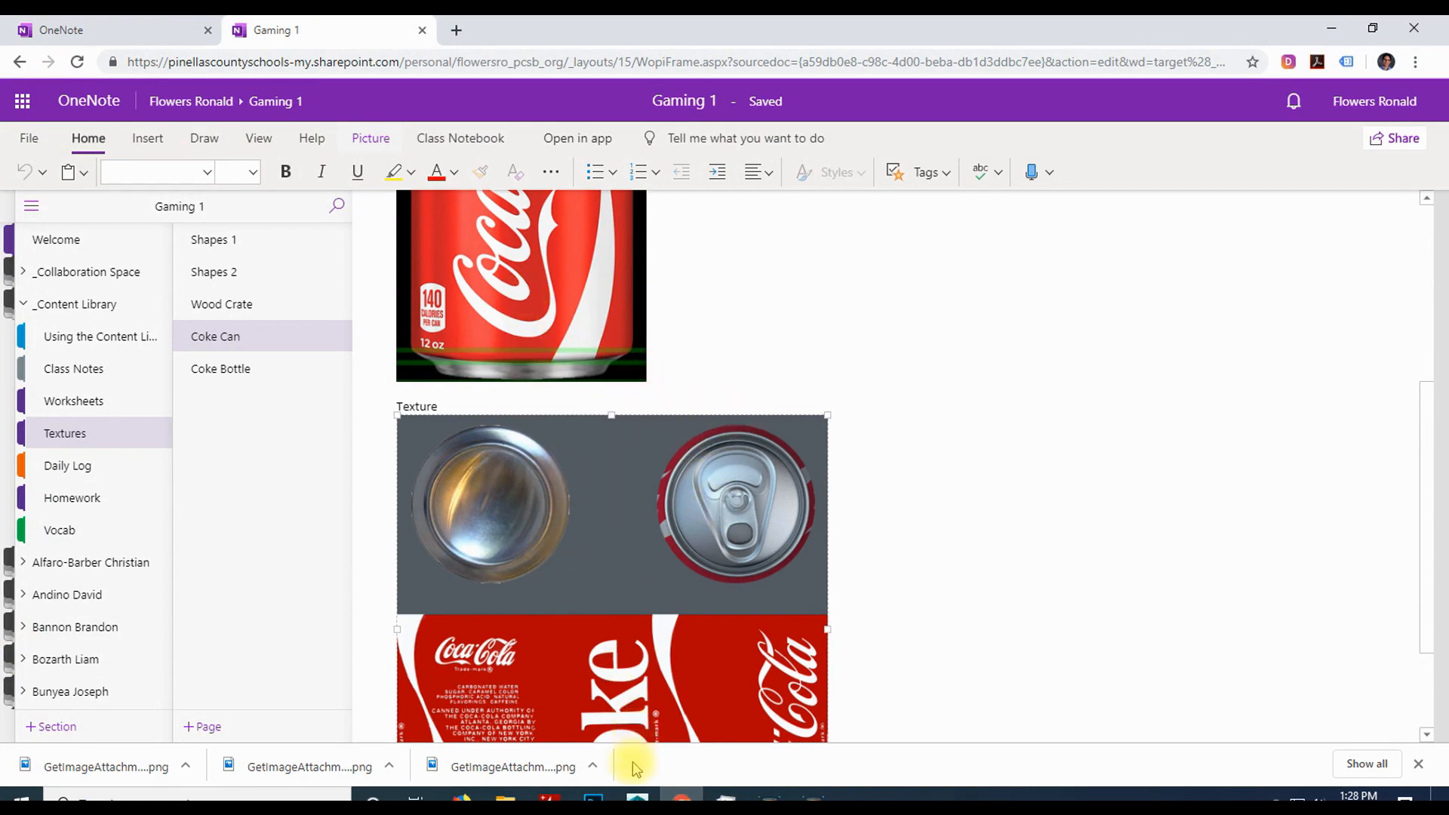
- Switch to Maya, create a polygon plane at the origin and frame it in the perspective view
left_click(672, 702)
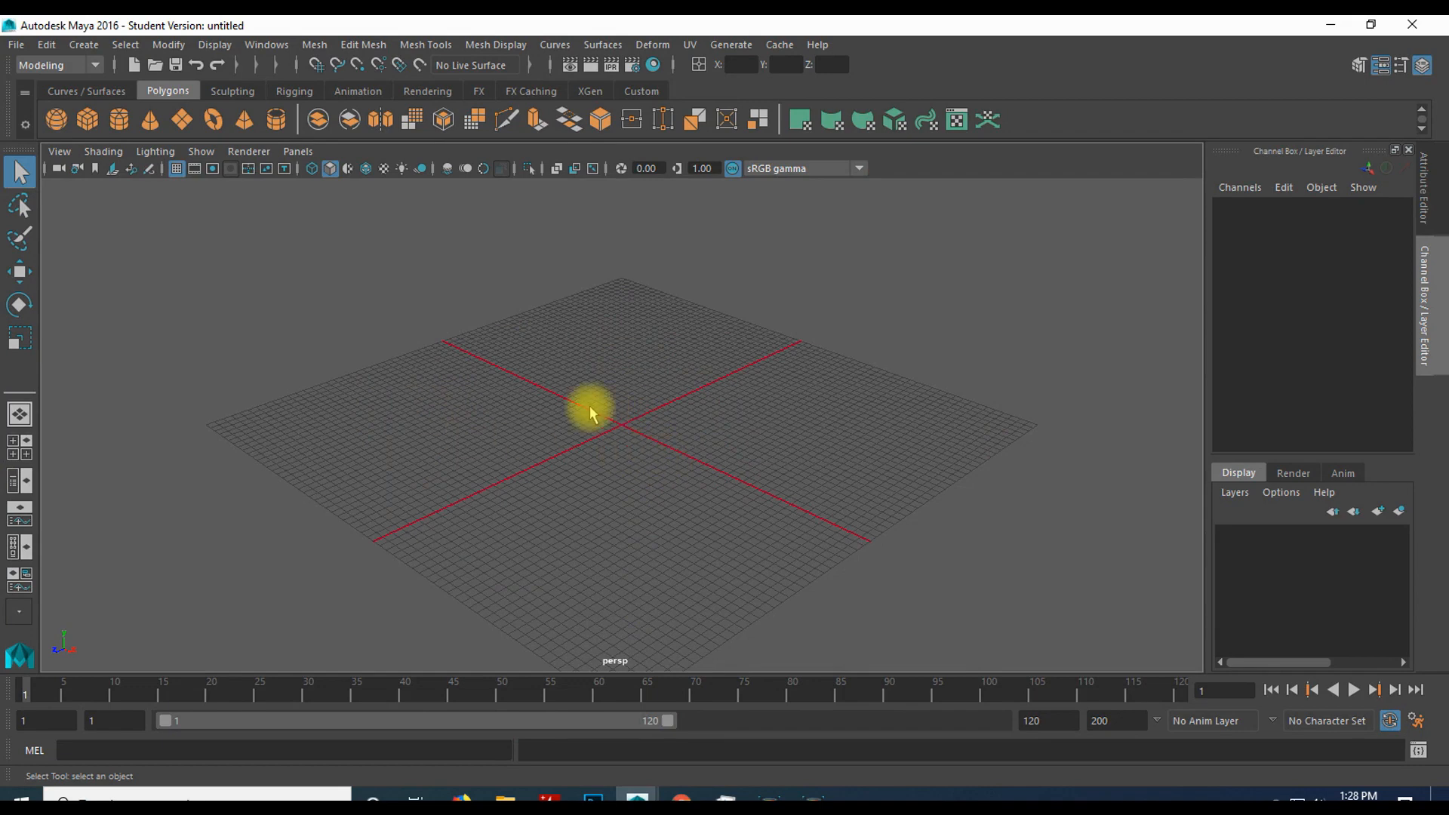
left_click(178, 121)
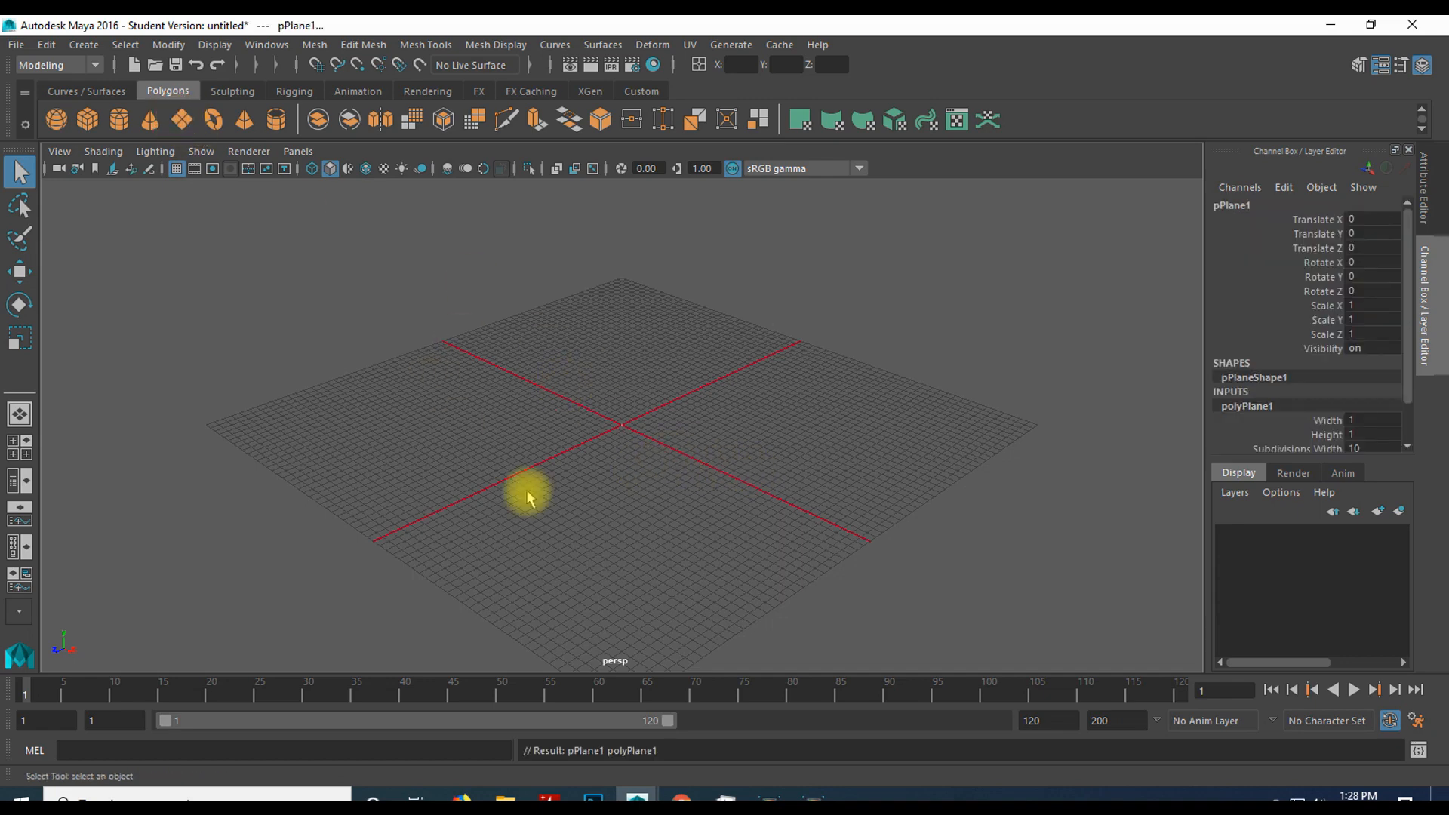
key("f")
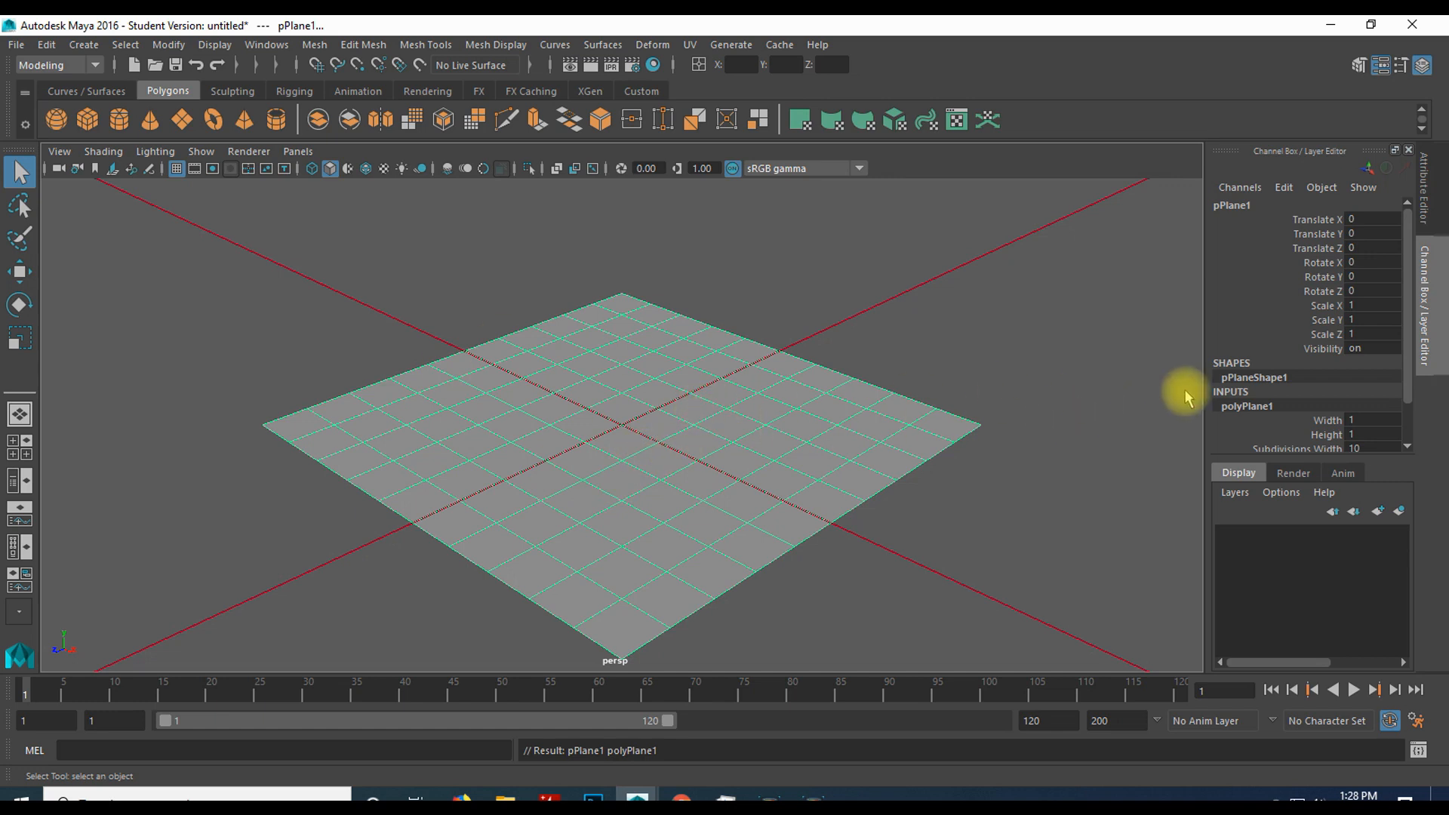
scroll(1272, 287, "down", 1)
scroll(1272, 287, "up", 1)
scroll(1273, 287, "down", 1)
scroll(1273, 287, "up", 1)
scroll(1273, 287, "down", 1)
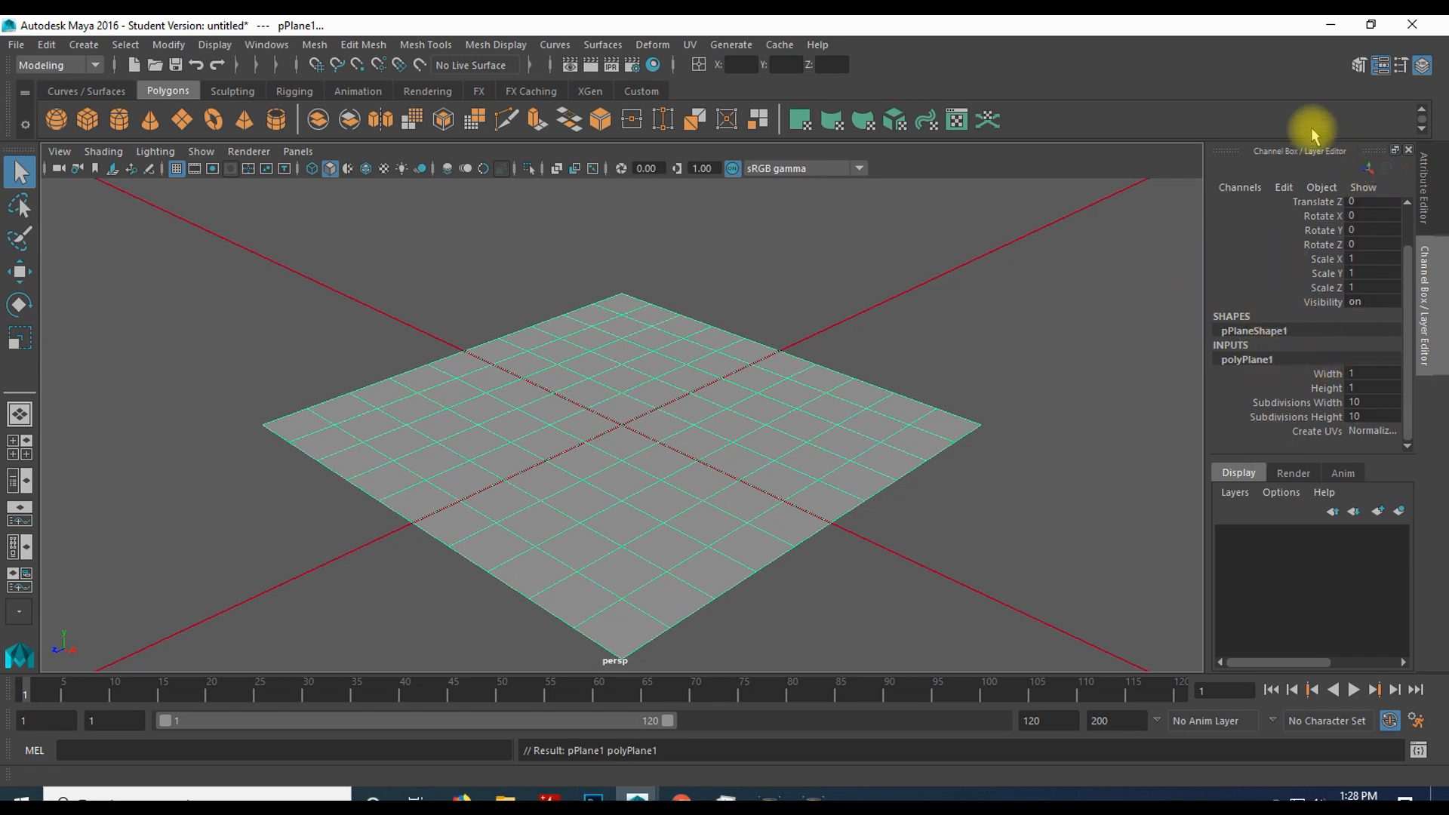
left_click(1423, 70)
left_click(1423, 70)
left_click(1423, 69)
left_click(1423, 69)
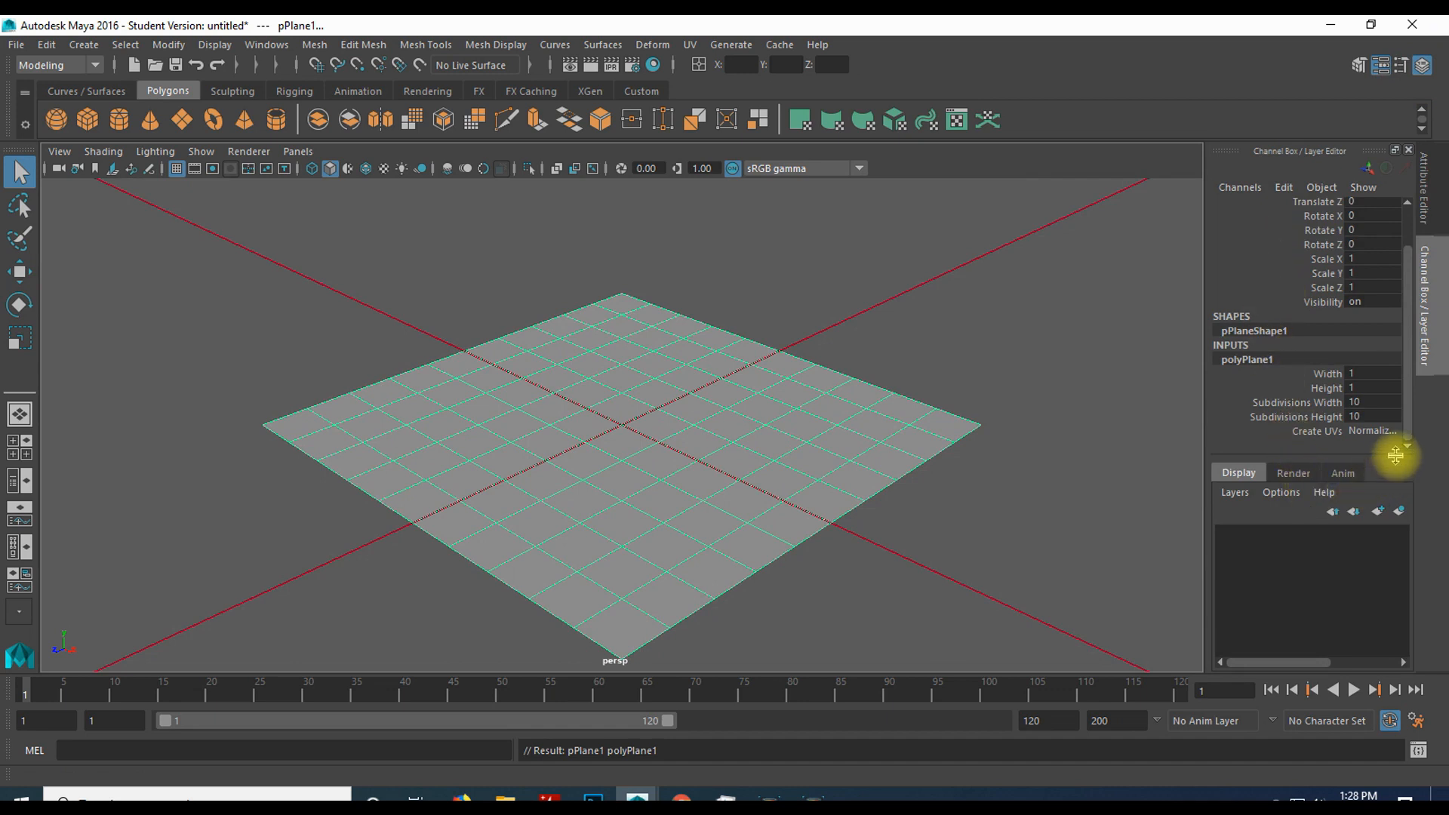
- Enlarge the attribute area to show all of the plane's inputs, and set its width and height subdivisions to 1
left_click_drag(1395, 456, 1380, 524)
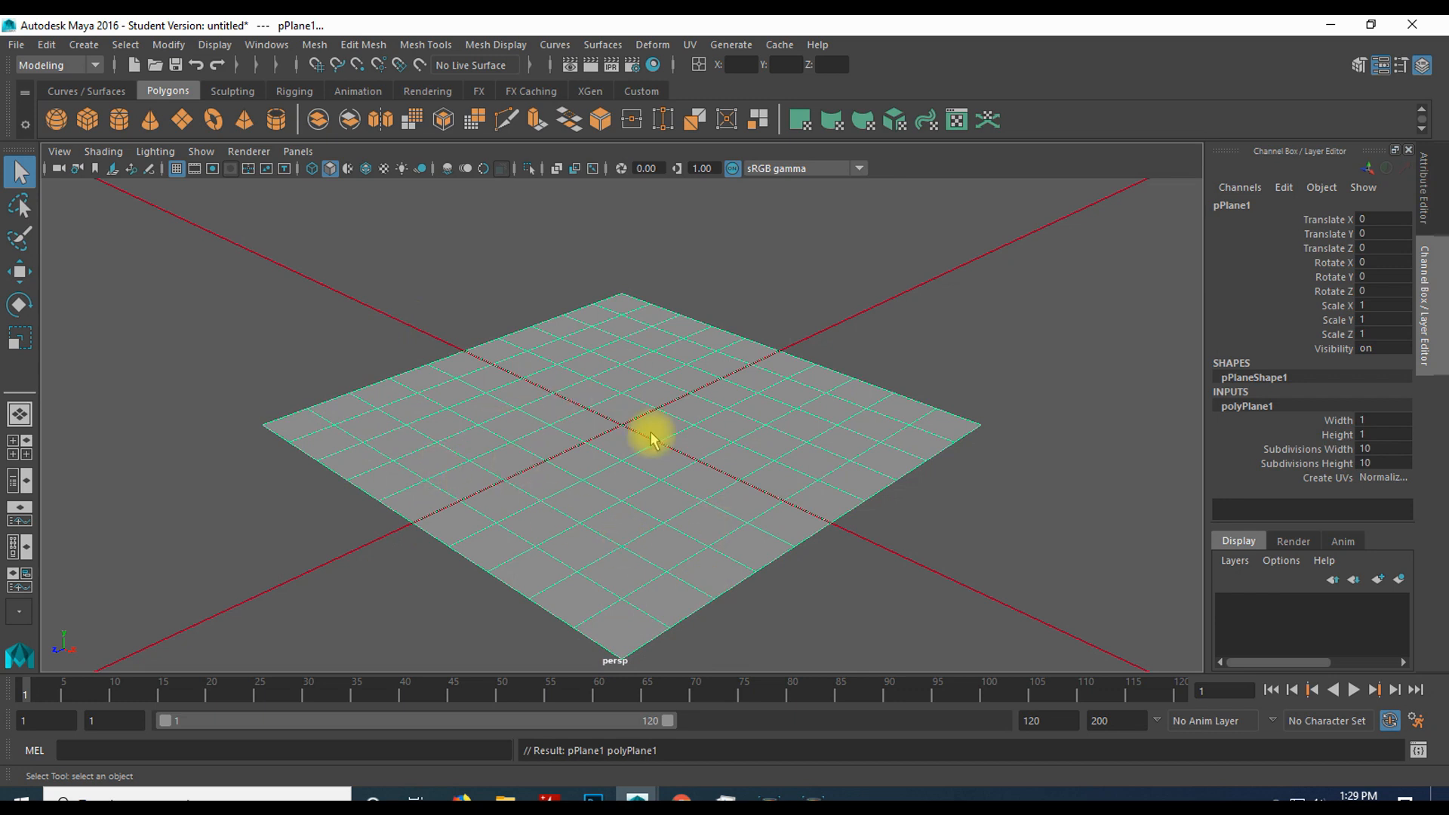
left_click_drag(1373, 450, 1375, 468)
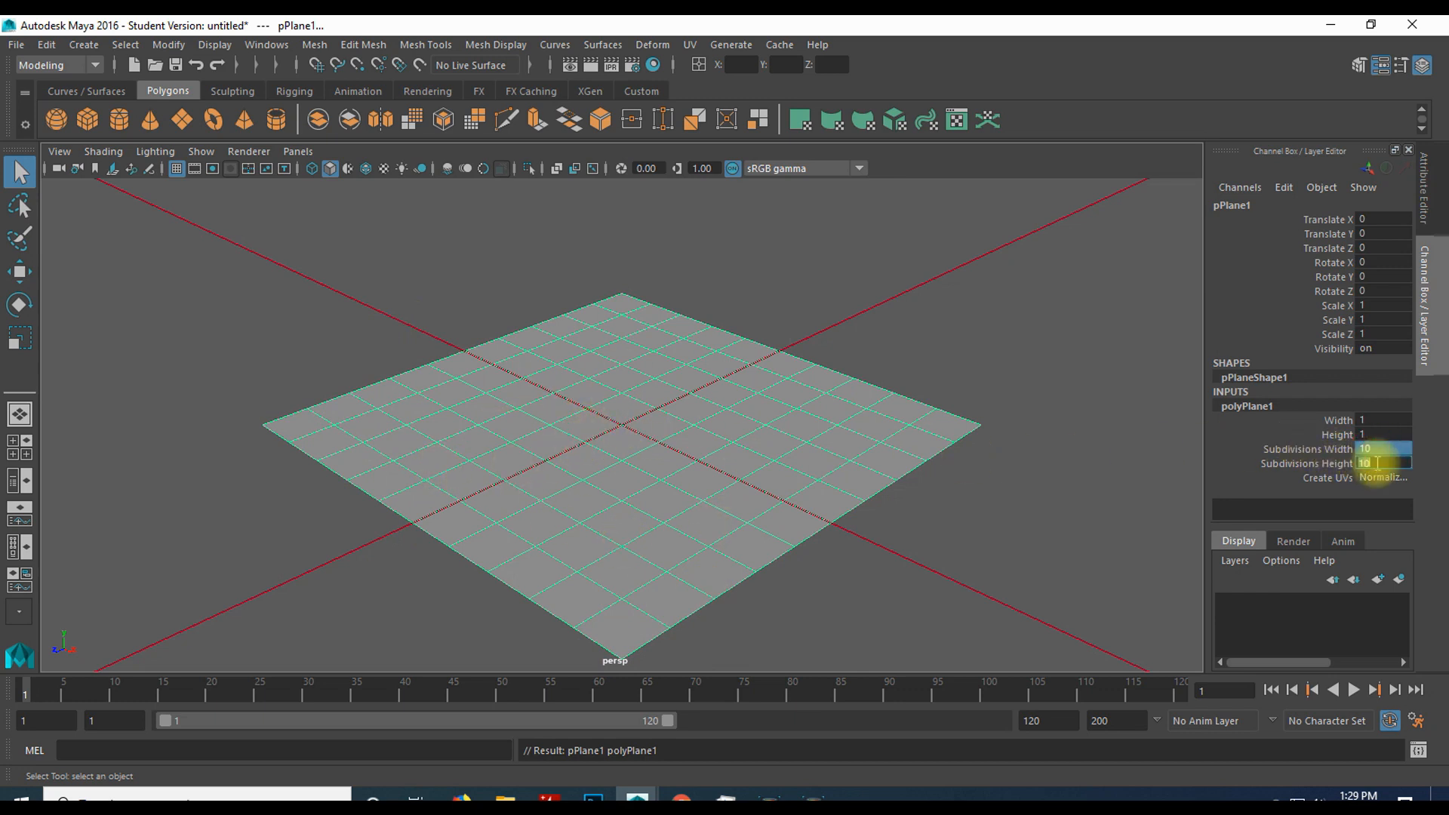
type("1")
key("Return")
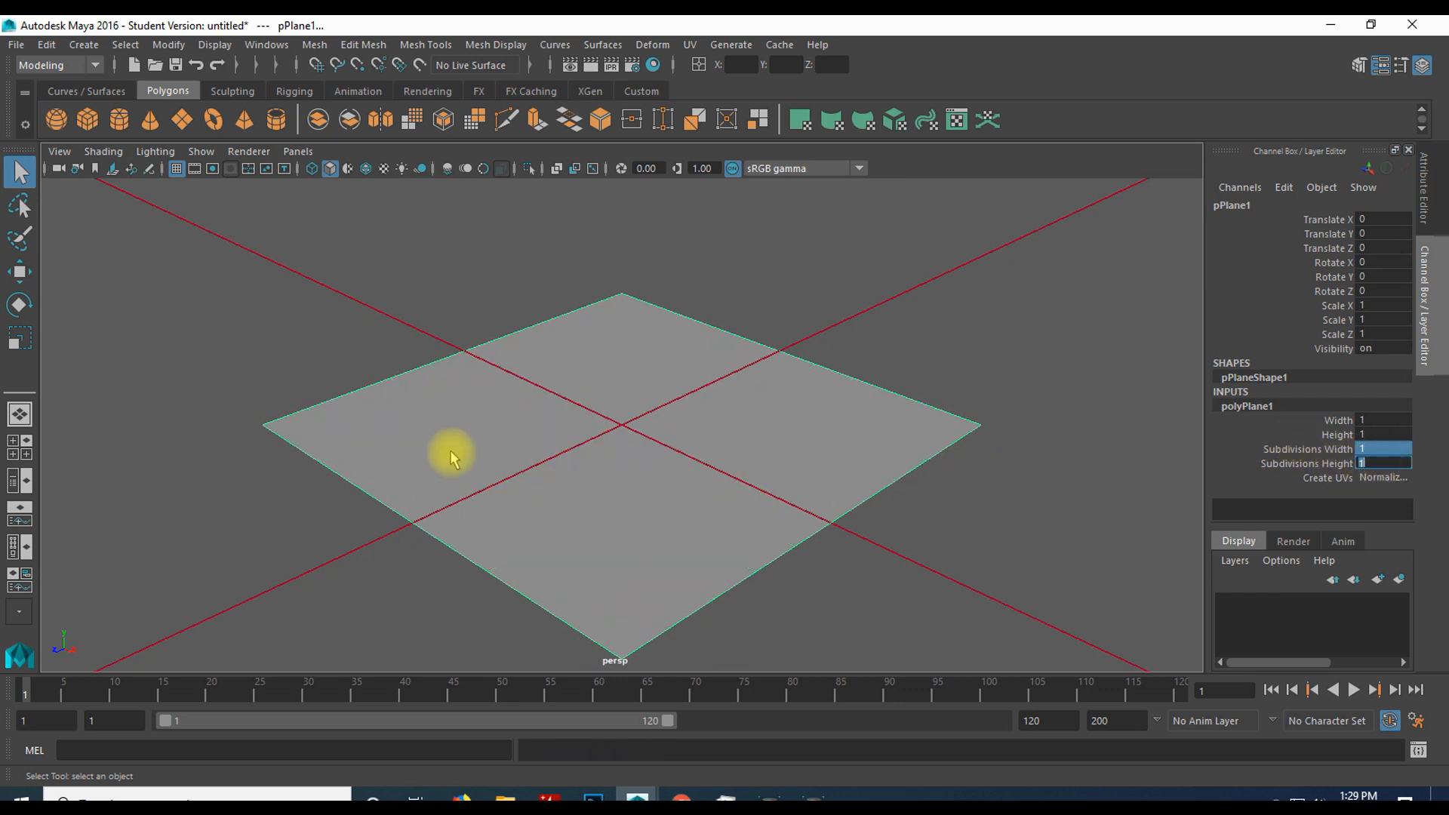
- On the desktop, place the Coke Reference and Coke Texture images side by side, check the reference image's dimensions, and return to Maya
left_click(1330, 420)
left_click(1330, 435)
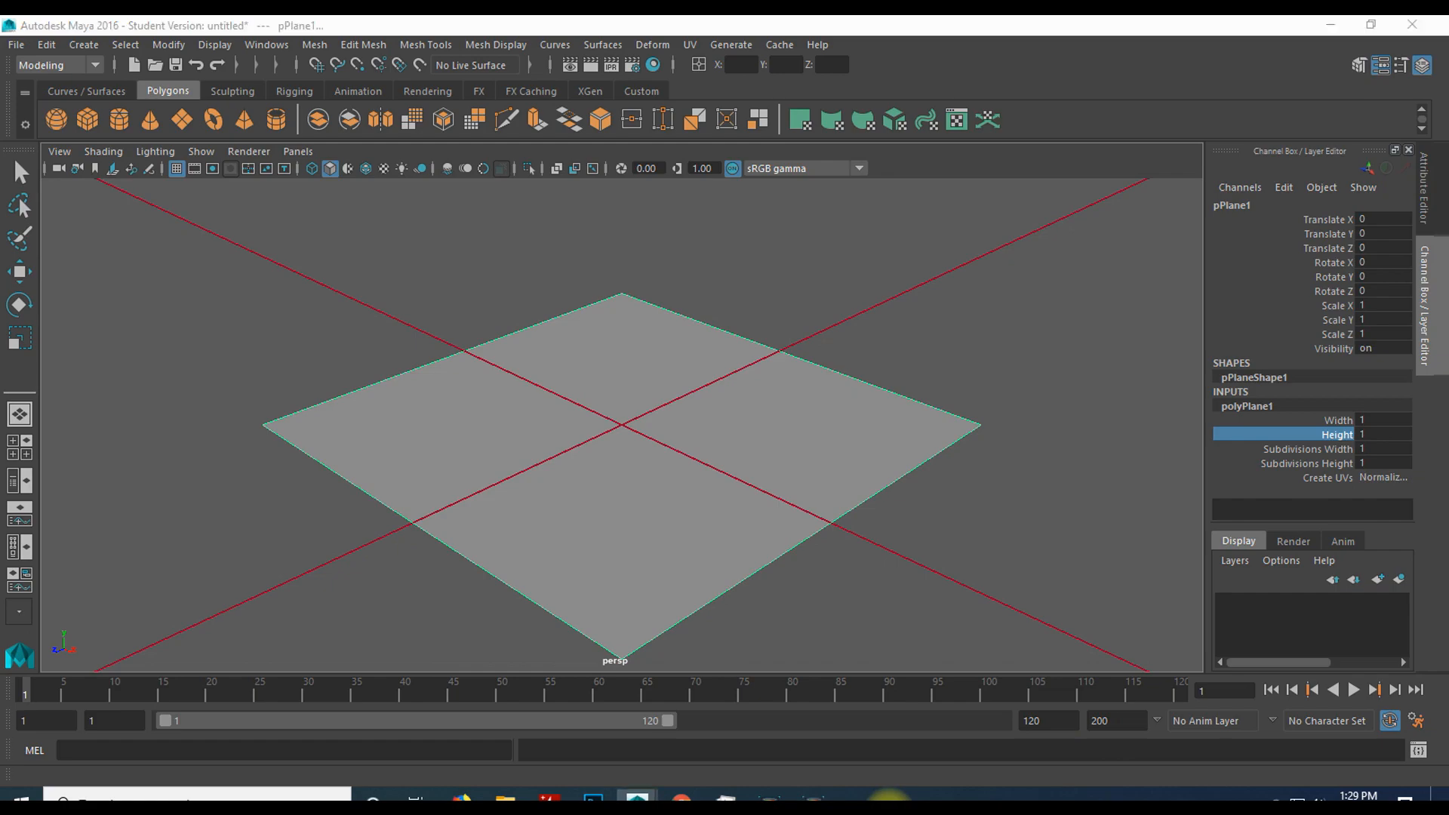
right_click(894, 801)
left_click(968, 700)
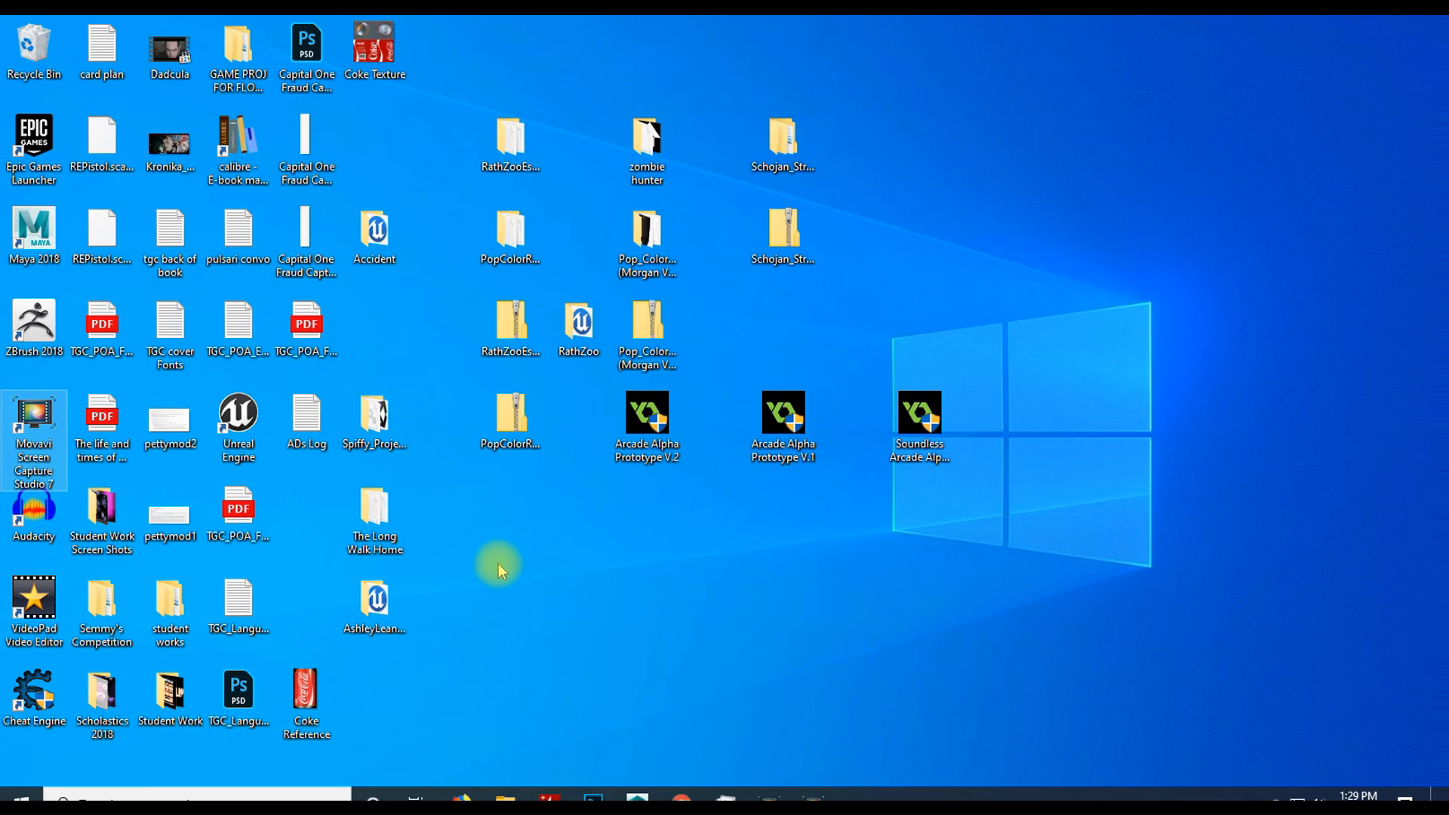
left_click_drag(306, 697, 698, 604)
left_click_drag(374, 46, 717, 604)
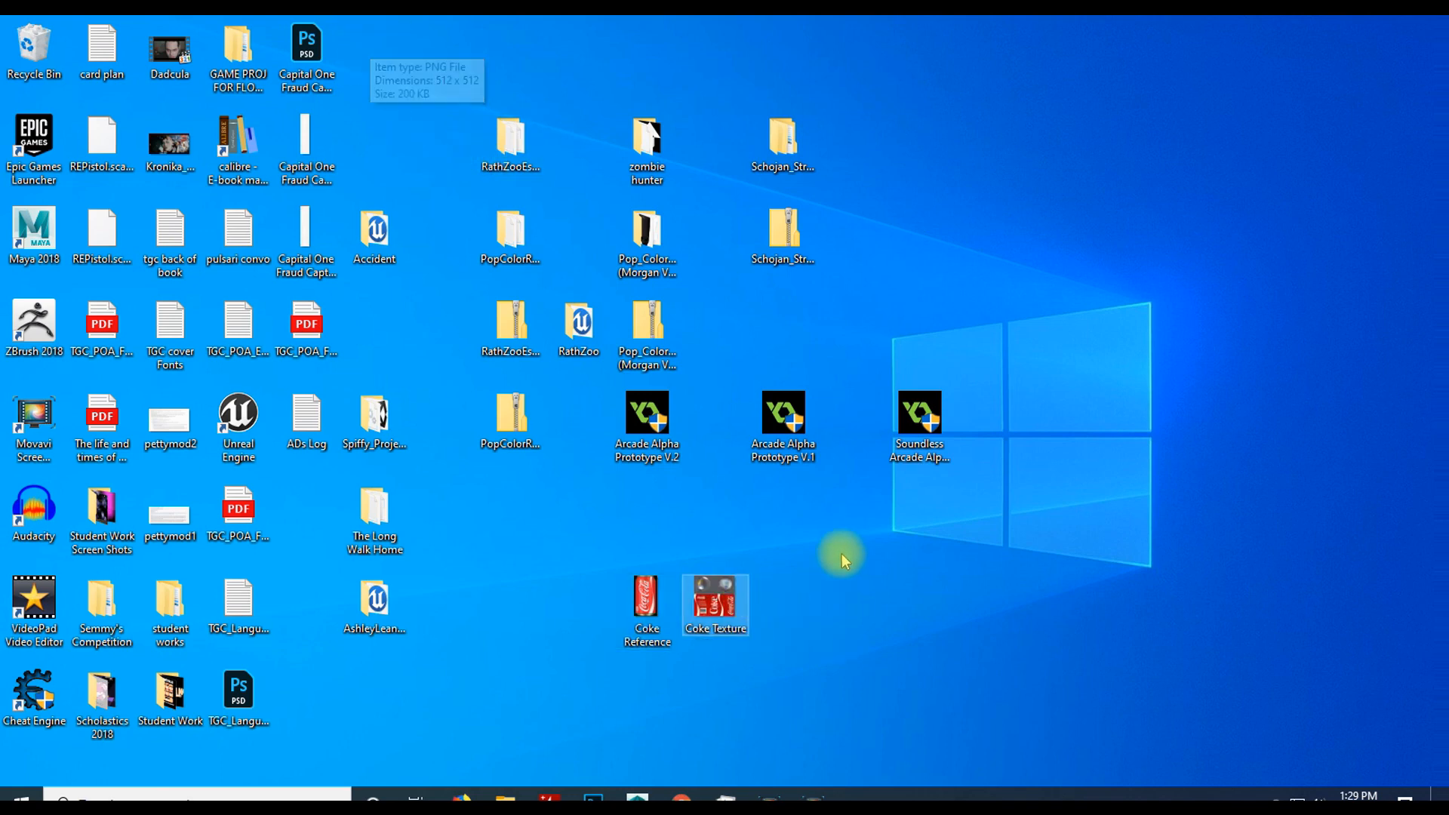
left_click(562, 550)
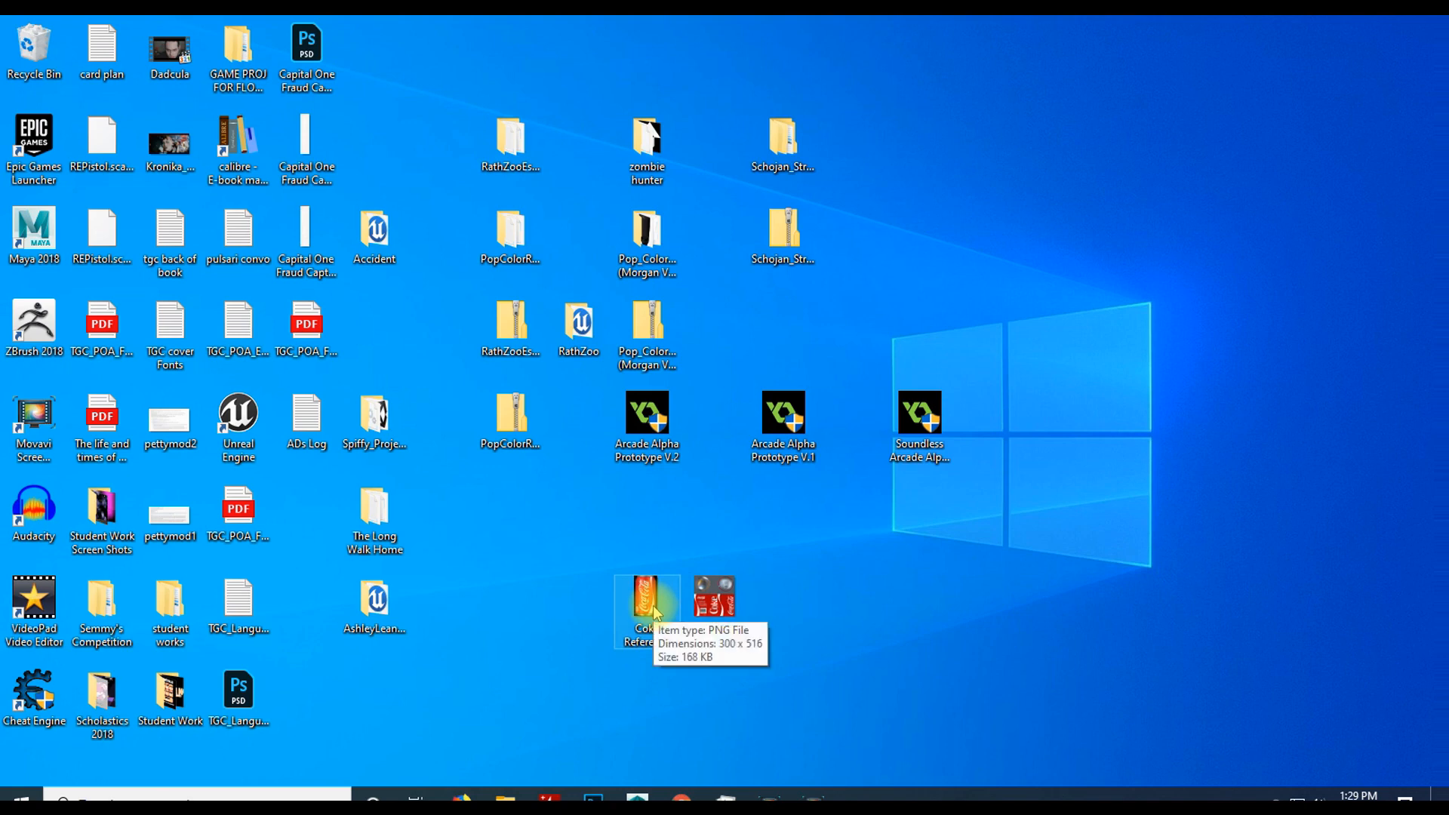
mouse_move(638, 796)
left_click(683, 738)
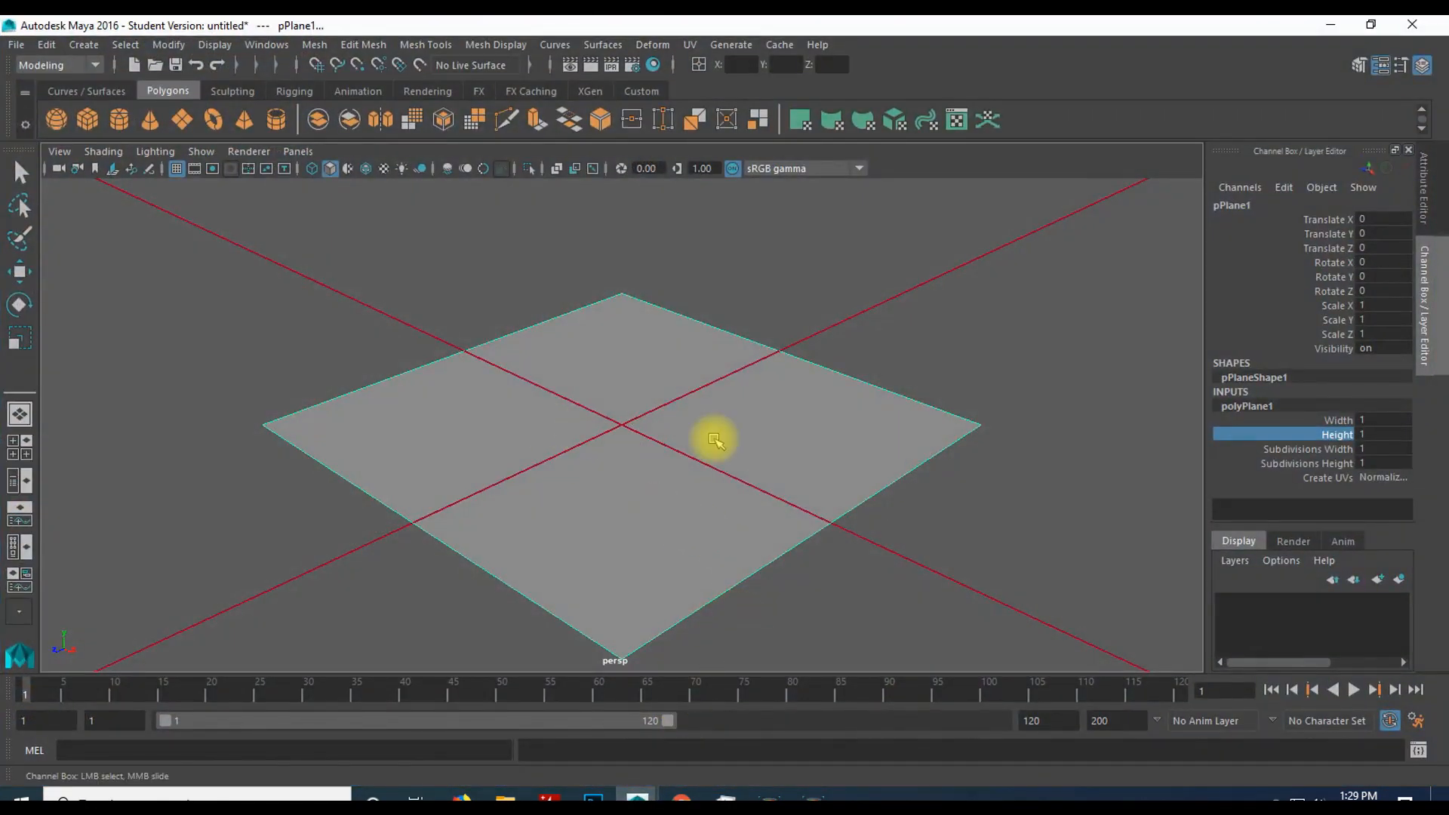
- Set the plane's width to 300 and its height to 516 in its polyPlane inputs
left_click(1375, 420)
middle_click_drag(1060, 462, 875, 494)
type("300")
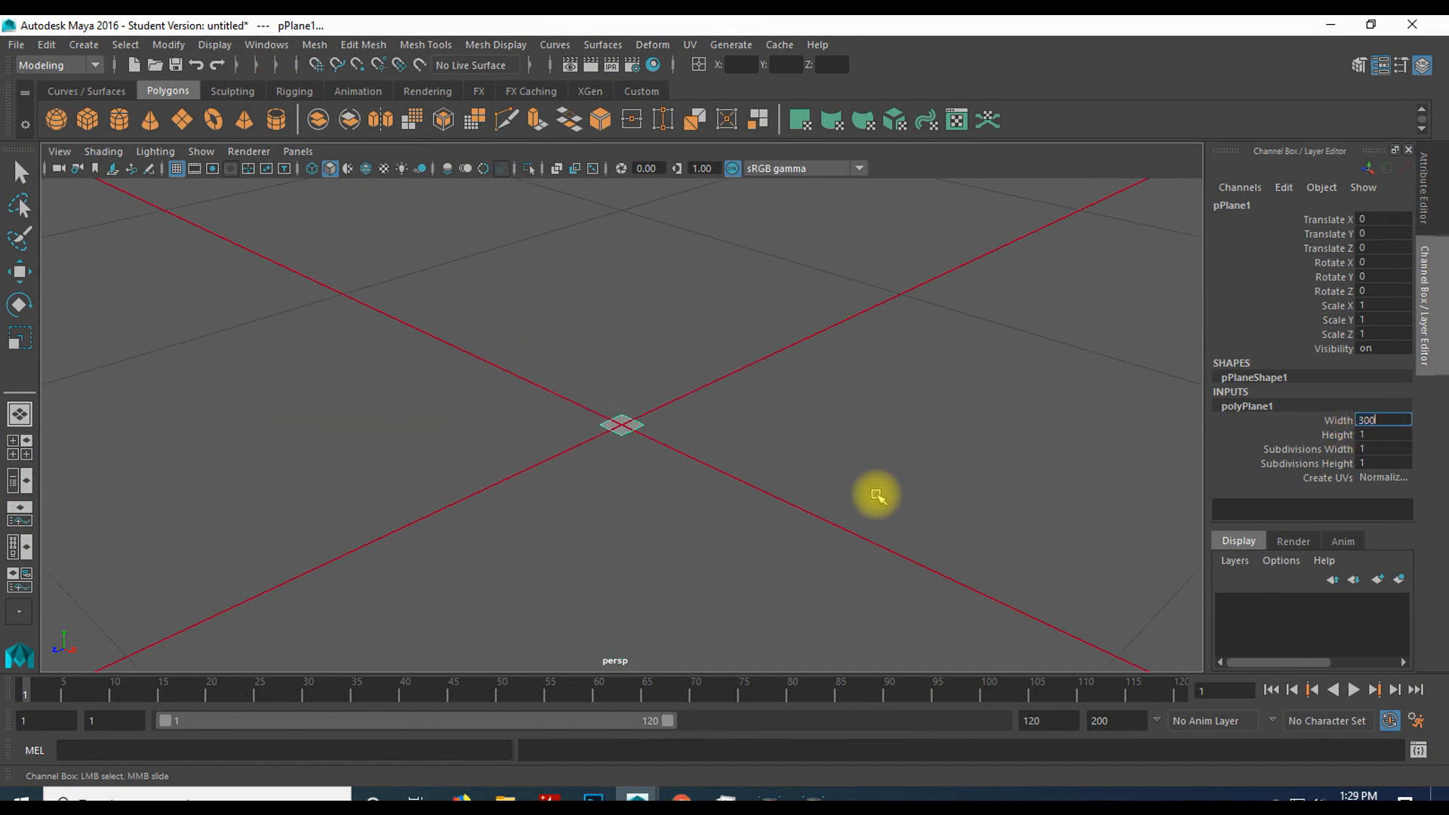
key("Return")
left_click(1364, 436)
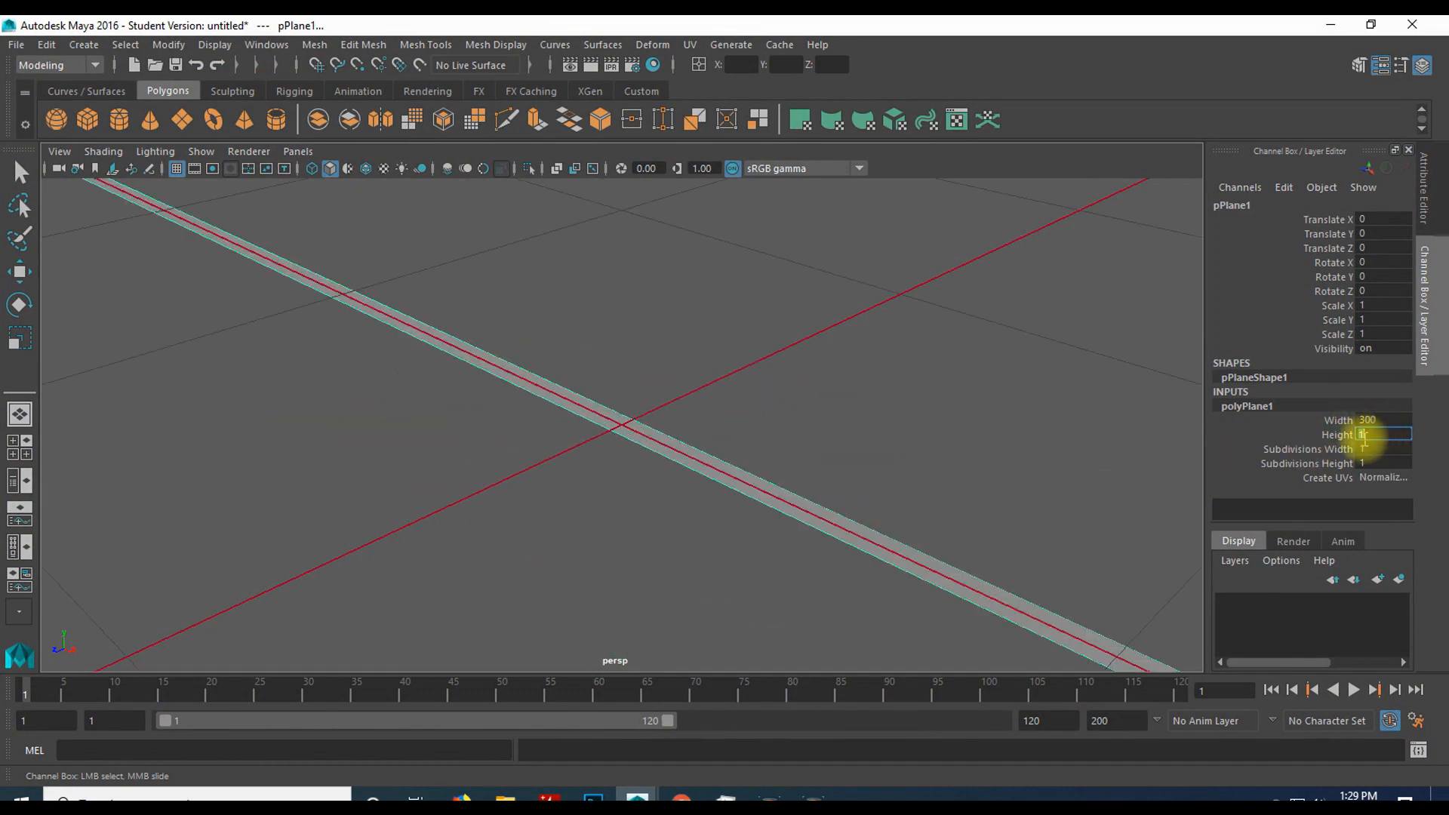
type("516")
key("Return")
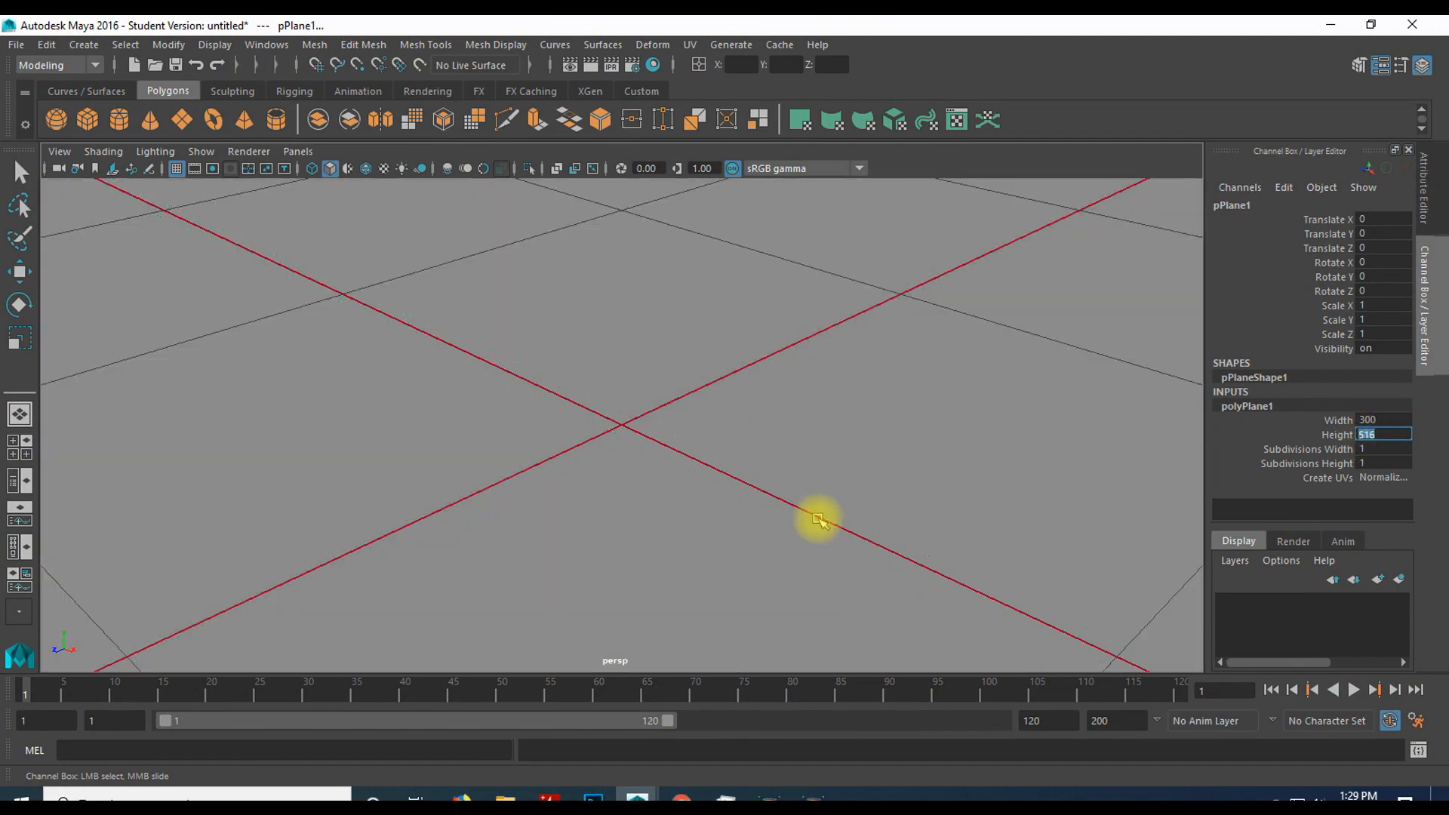
scroll(1002, 501, "down", 5)
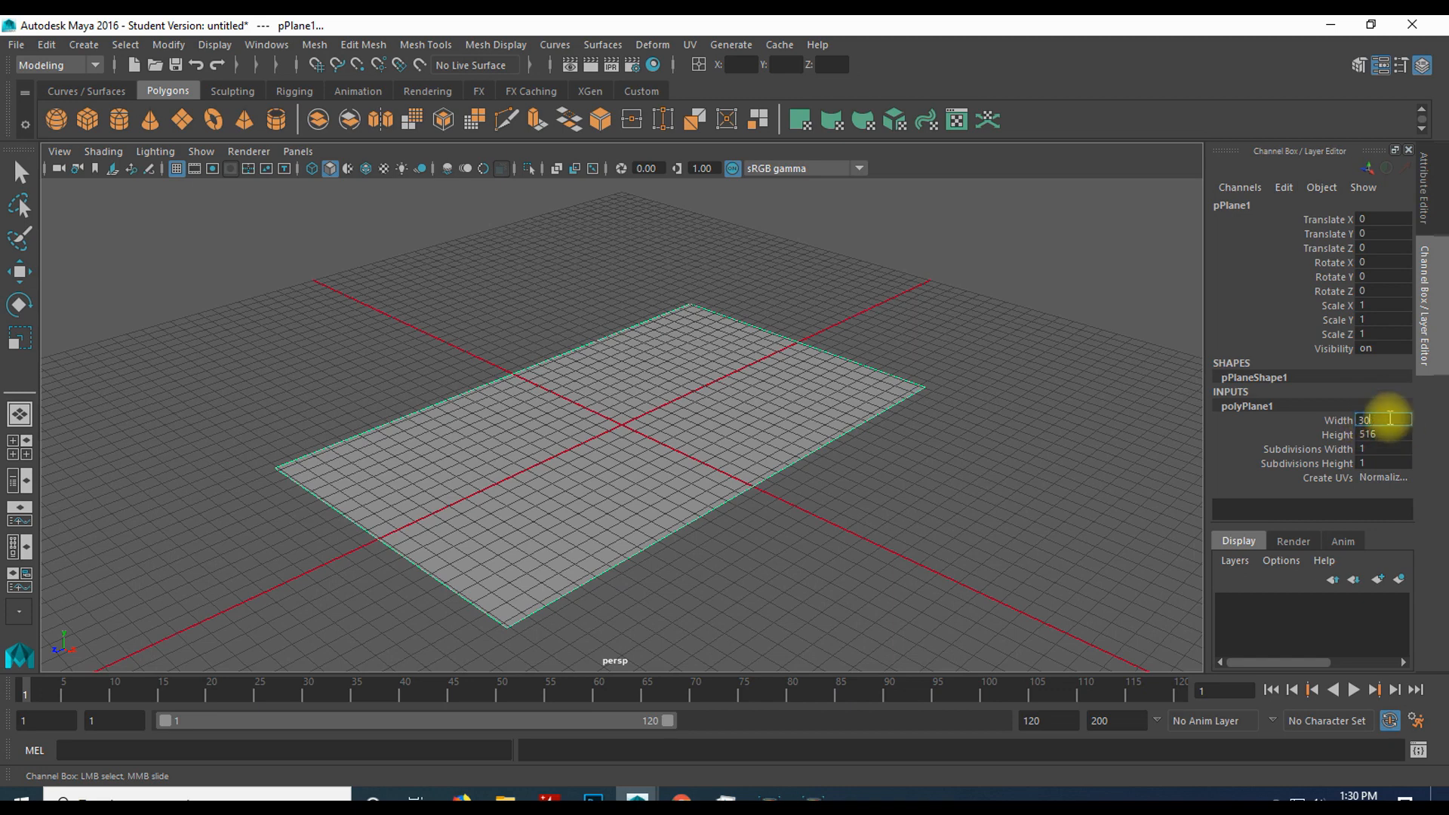
- Set the plane's width to 30 and its height to 51 in its polyPlane inputs
key("Return")
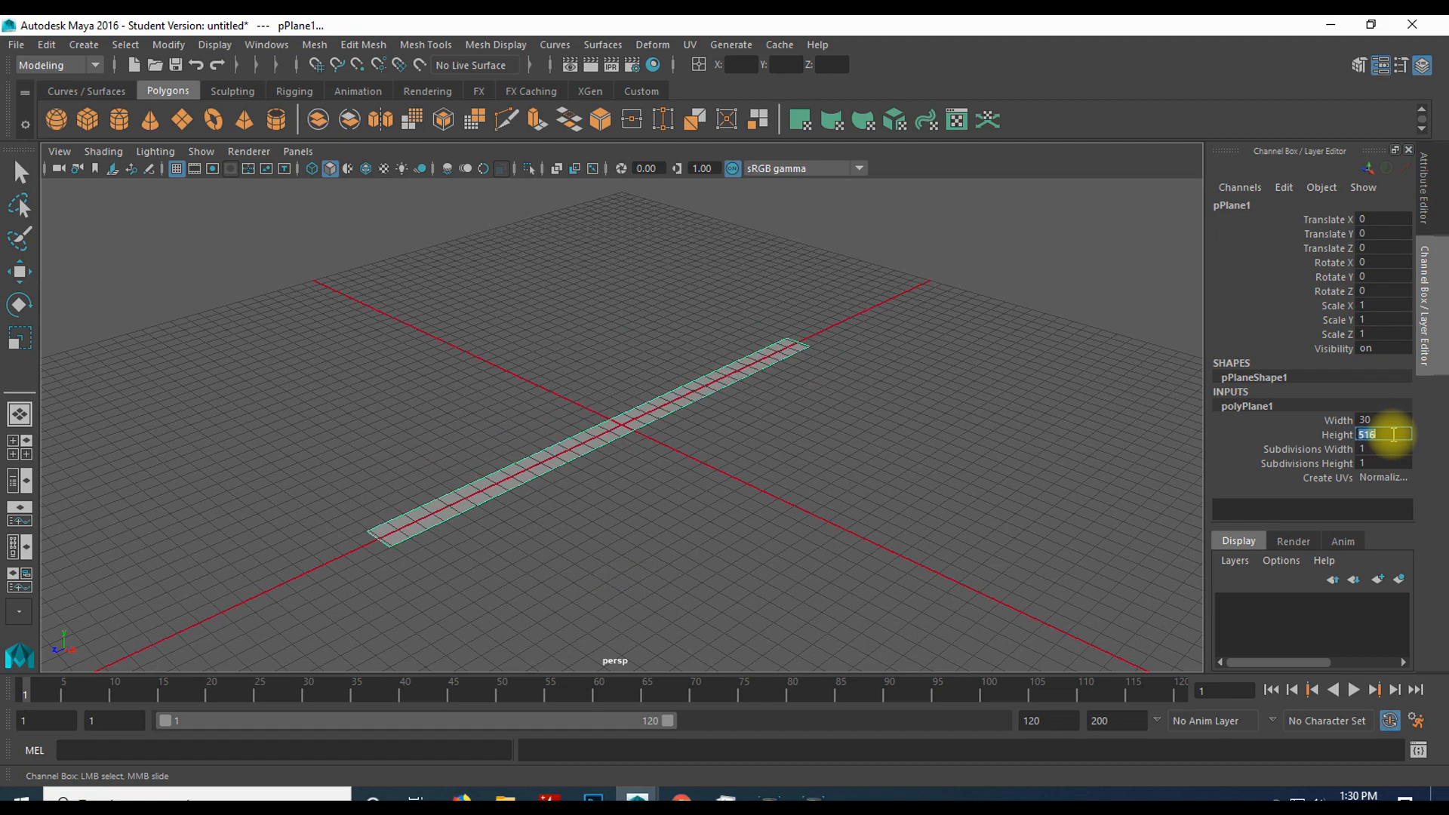
key("Return")
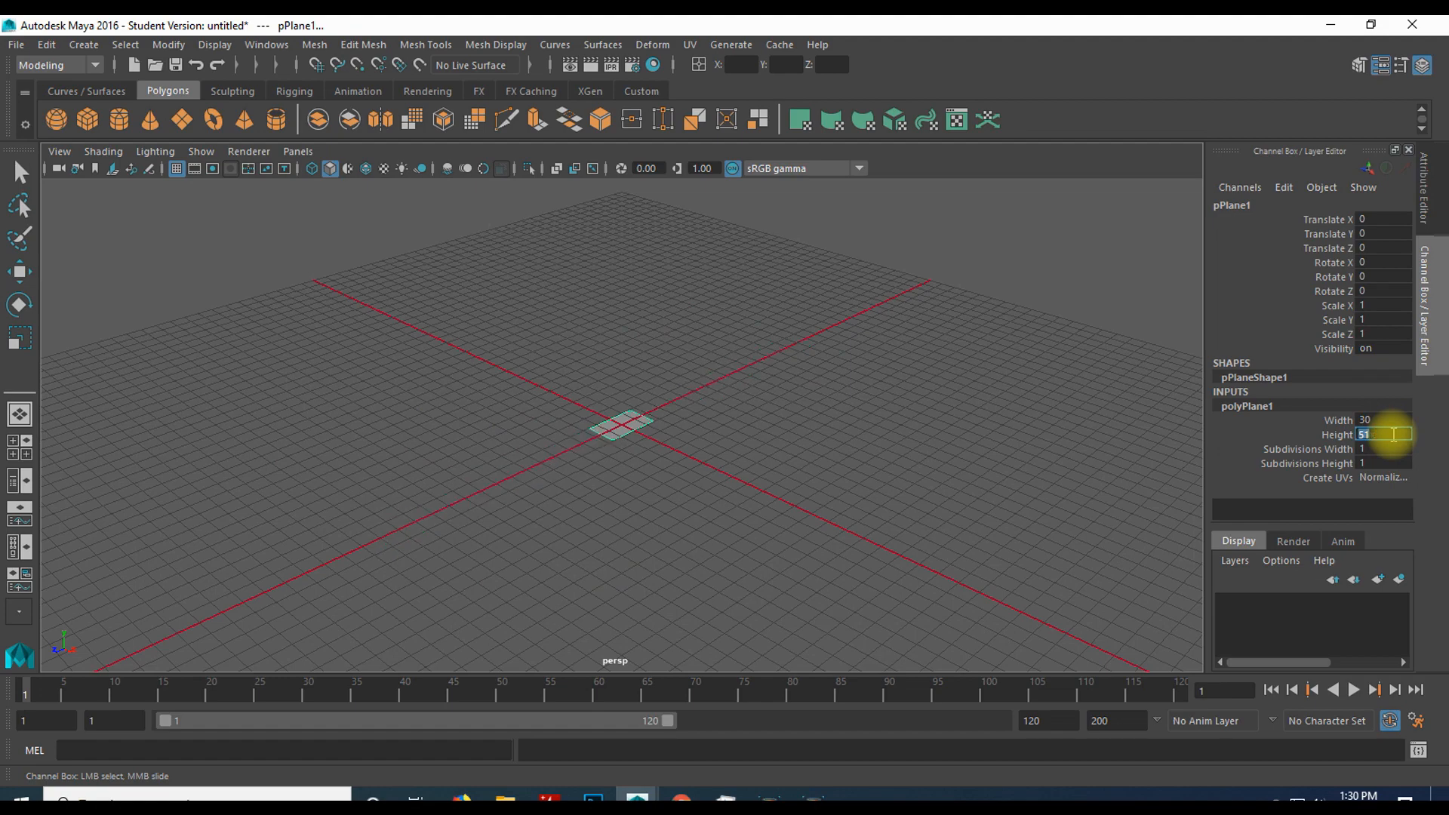
scroll(668, 446, "up", 3)
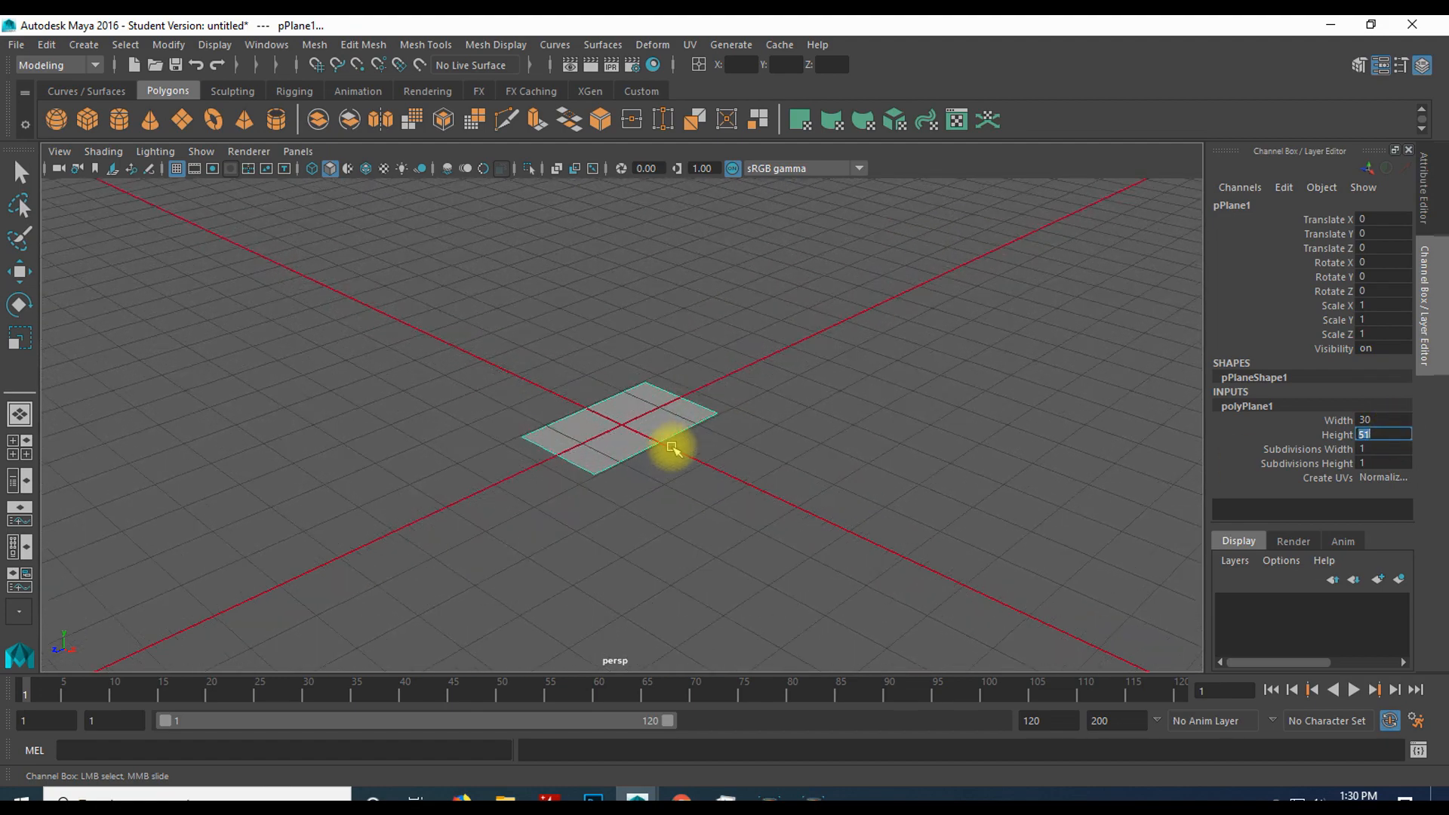
scroll(672, 448, "up", 8)
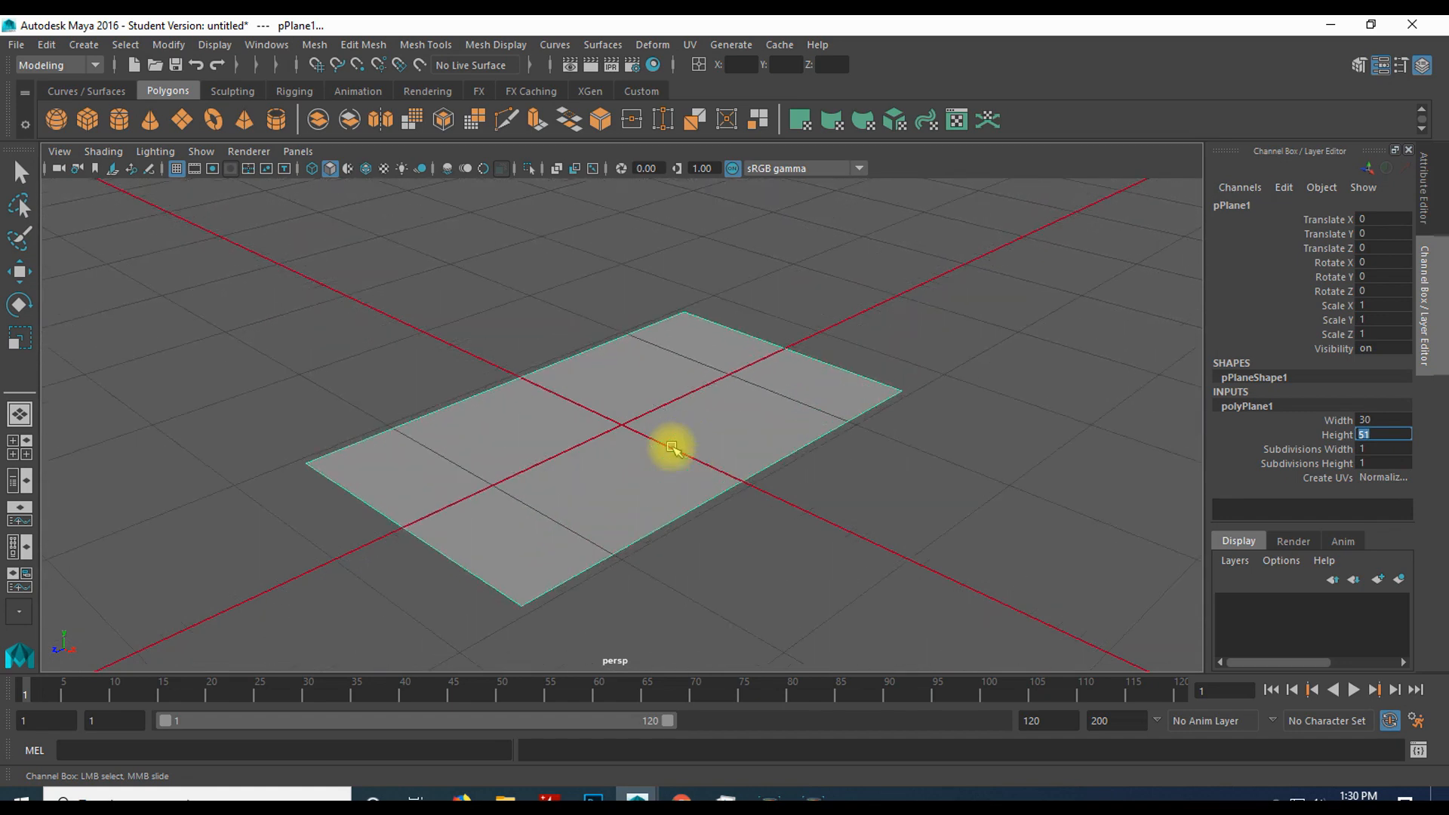
scroll(672, 448, "down", 2)
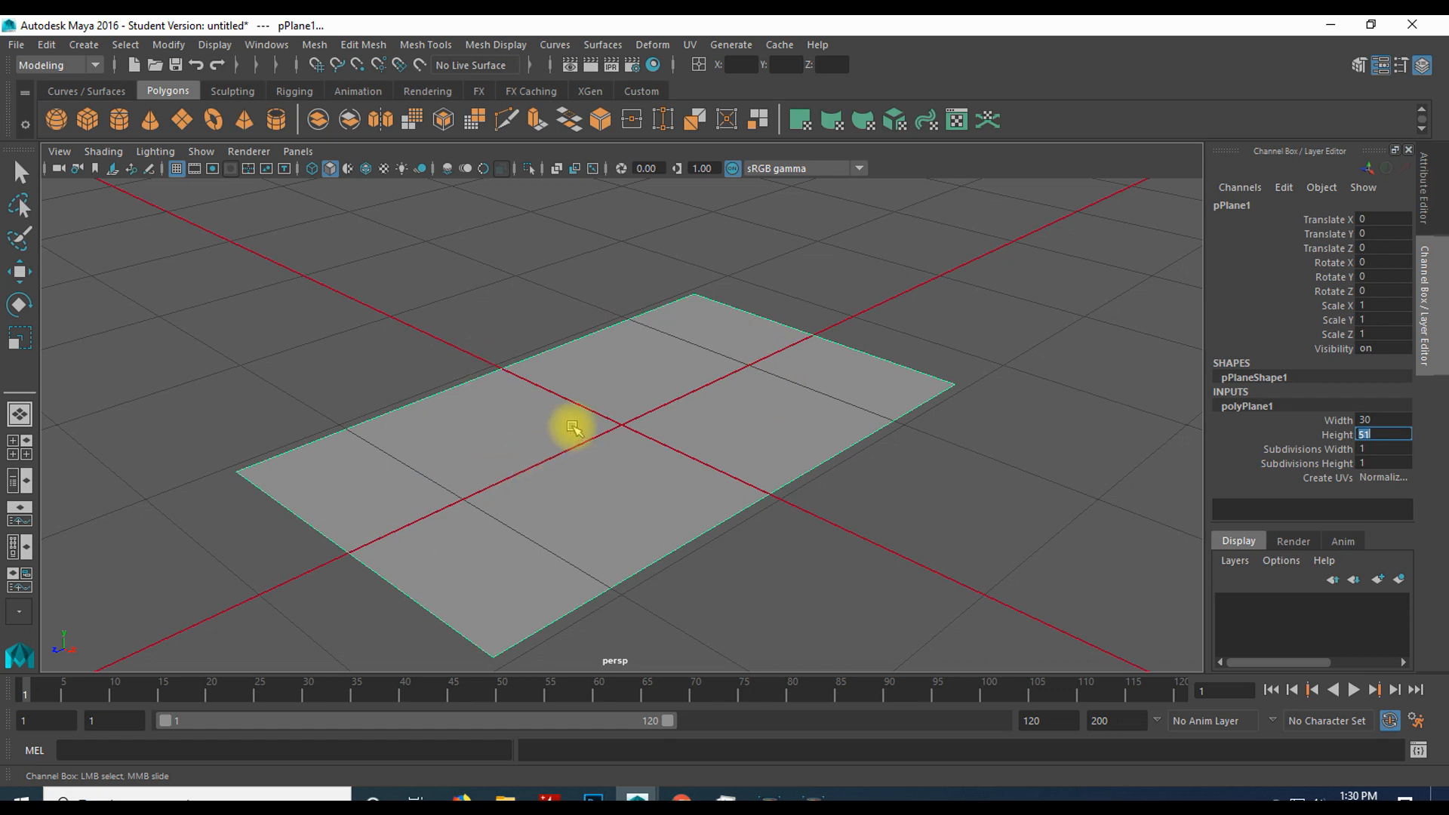
- Assign a new Lambert material to the selected plane and keep its material attributes accessible
left_click(426, 91)
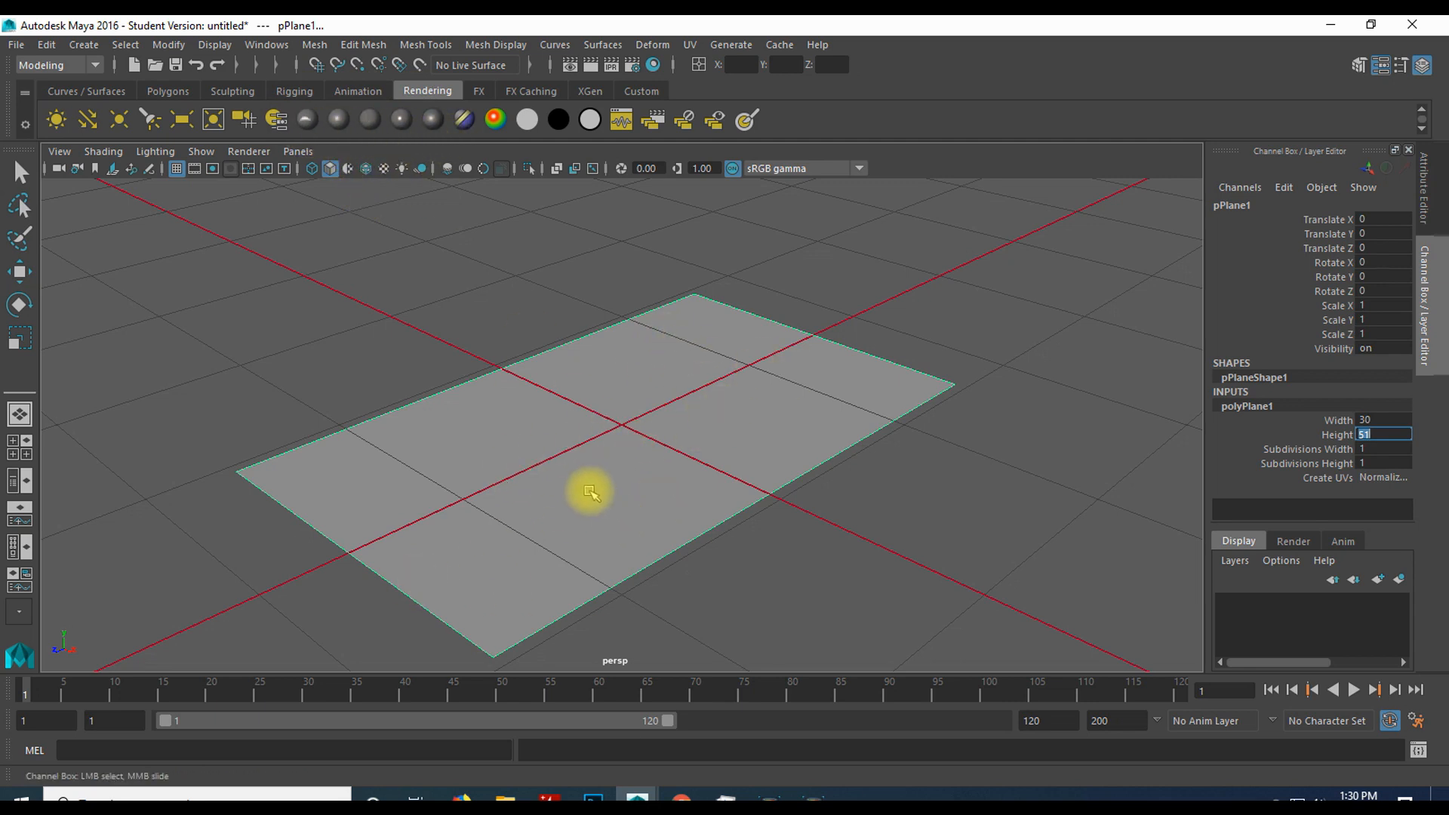
left_click(369, 122)
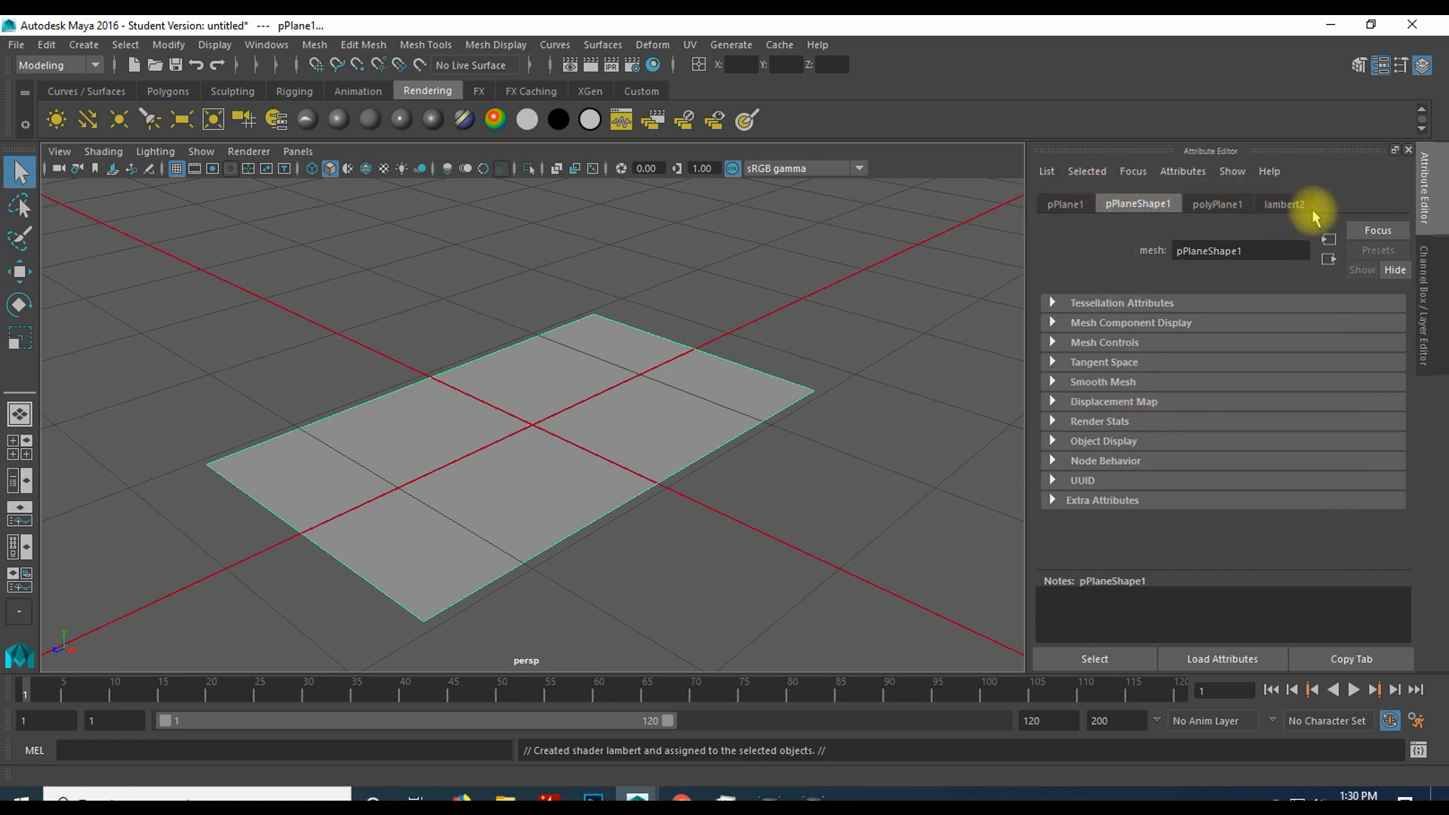
left_click(1381, 67)
left_click(1381, 66)
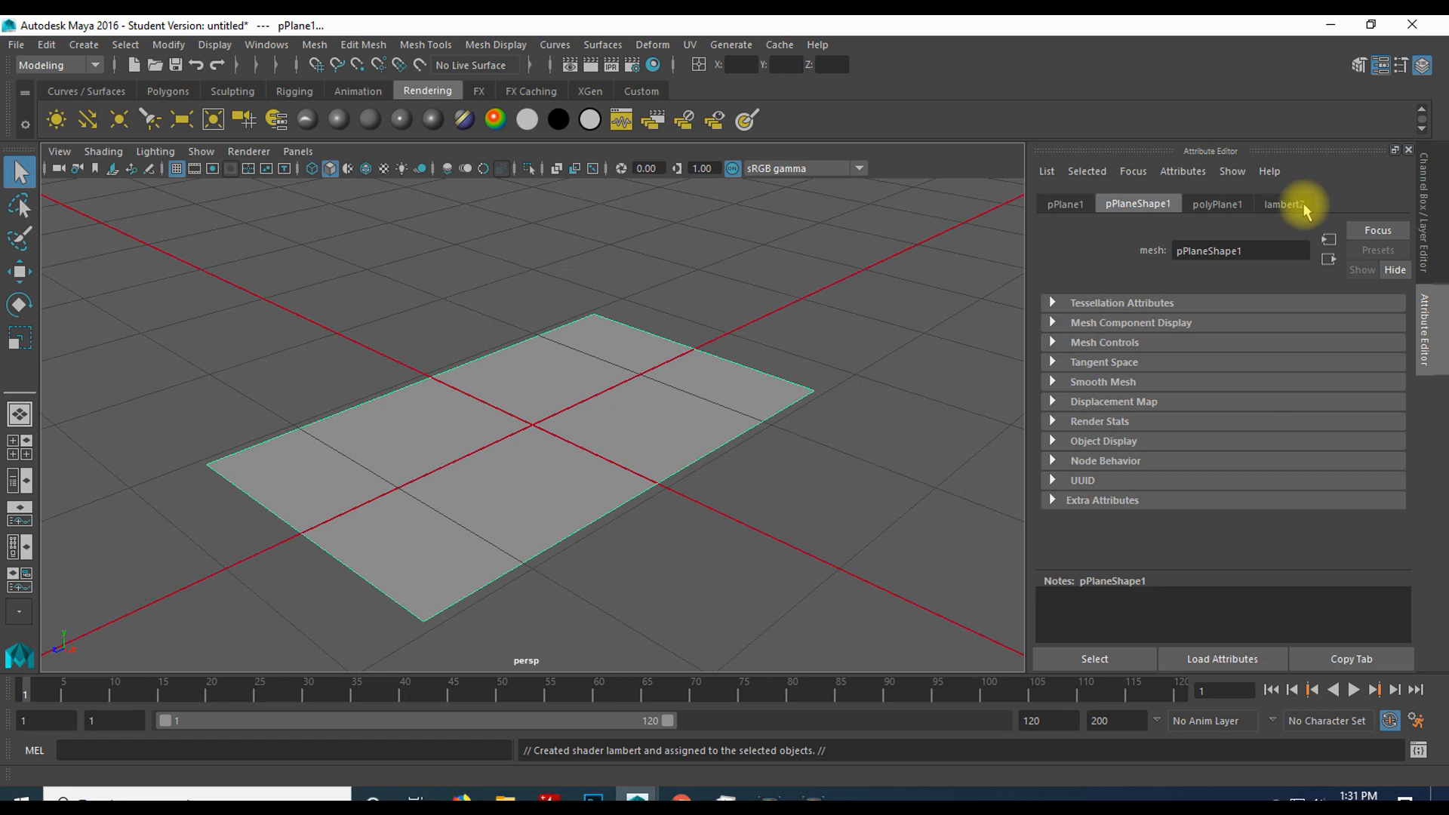
- Rename the plane's Lambert material as Coke
left_click(498, 415)
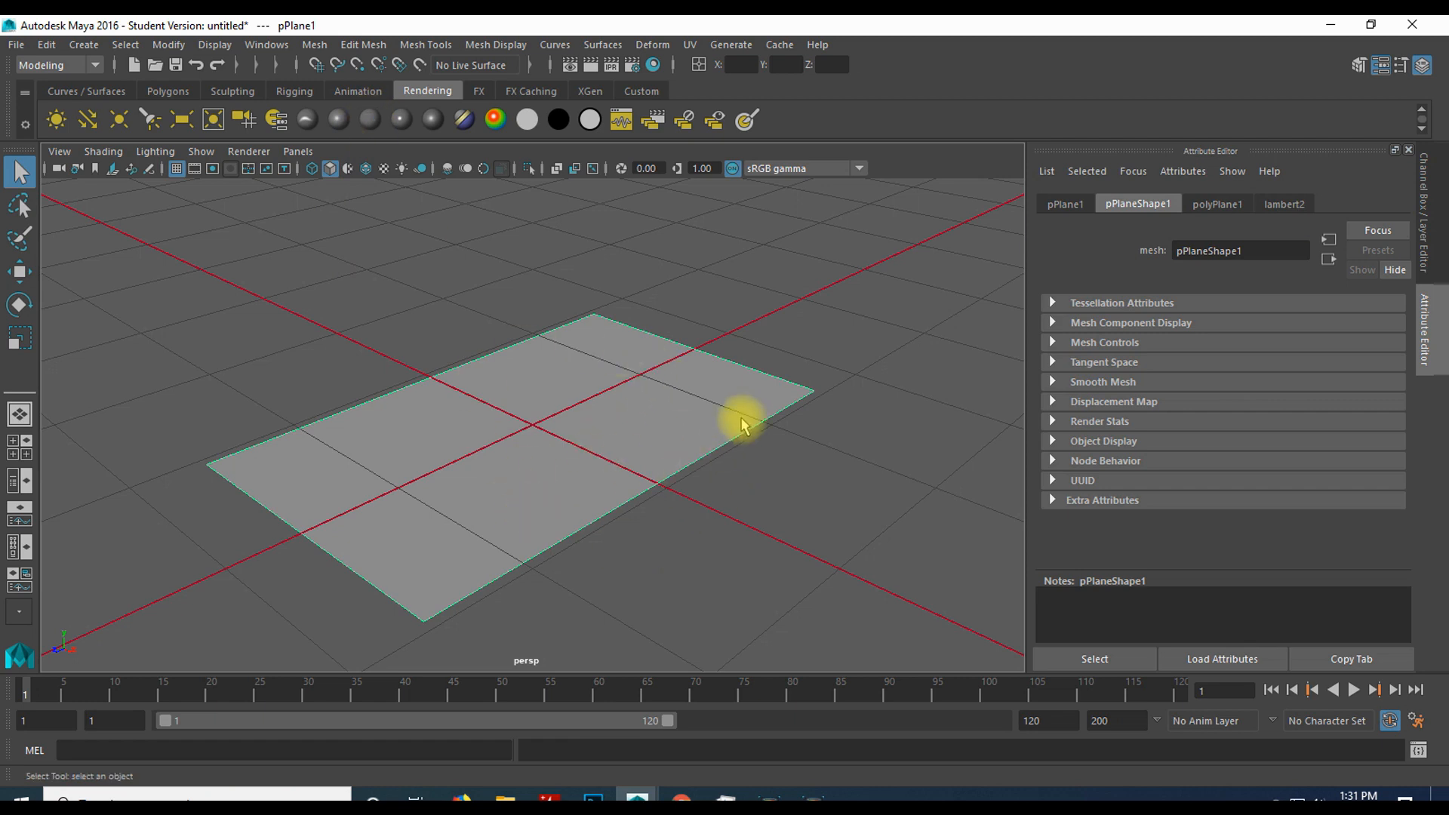
left_click(1283, 204)
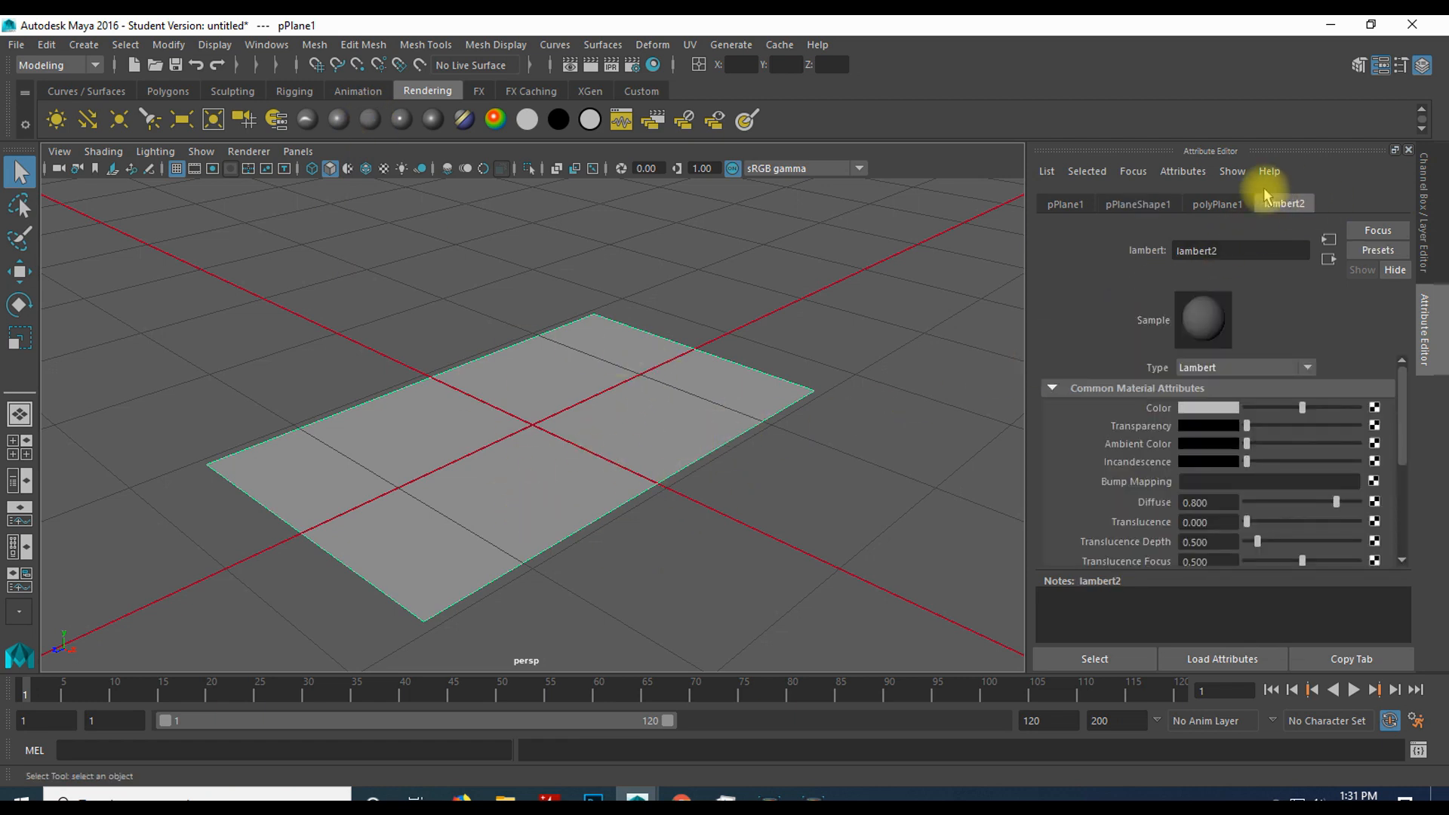
left_click_drag(1259, 255, 1147, 249)
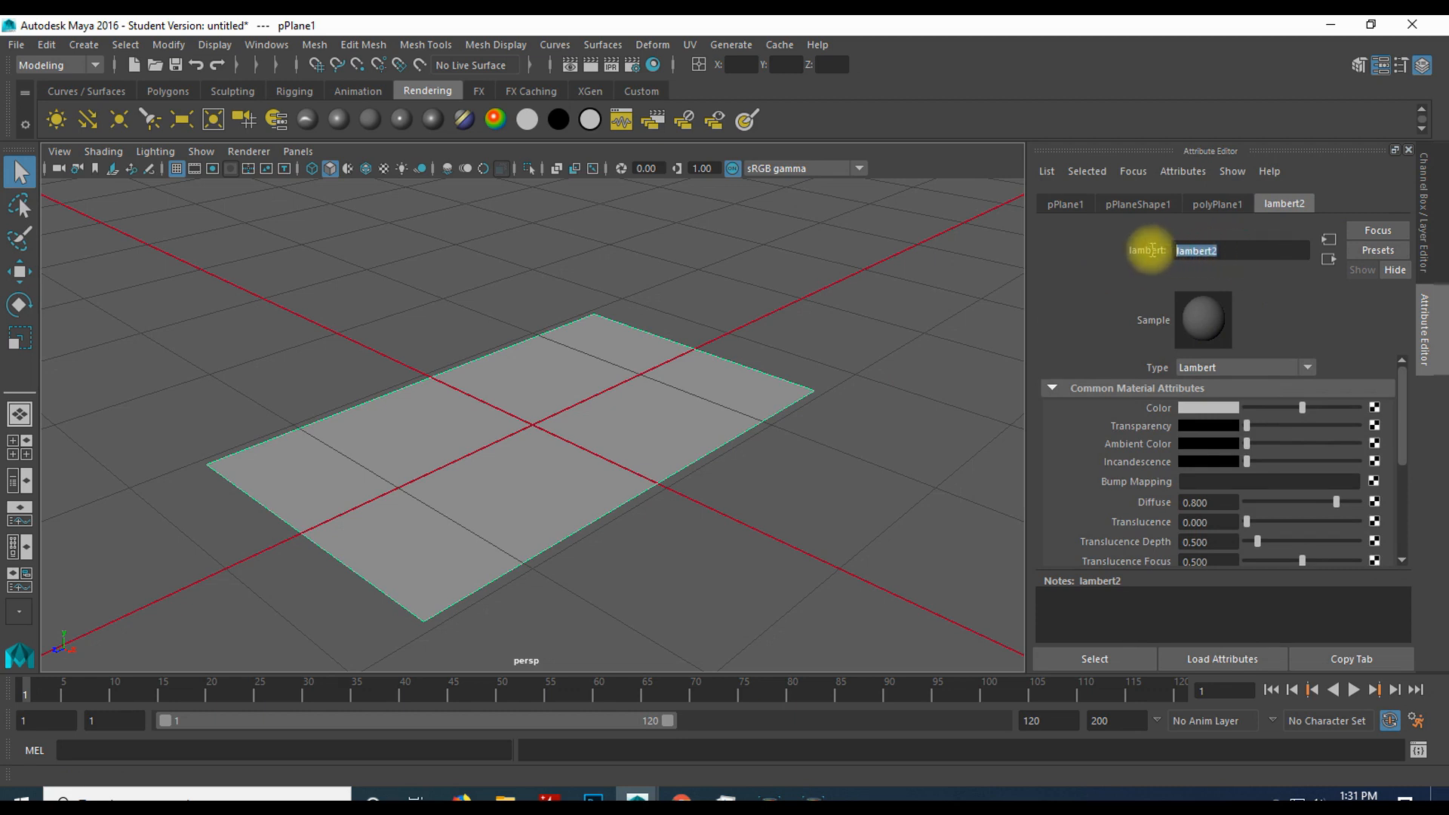
type("Coke")
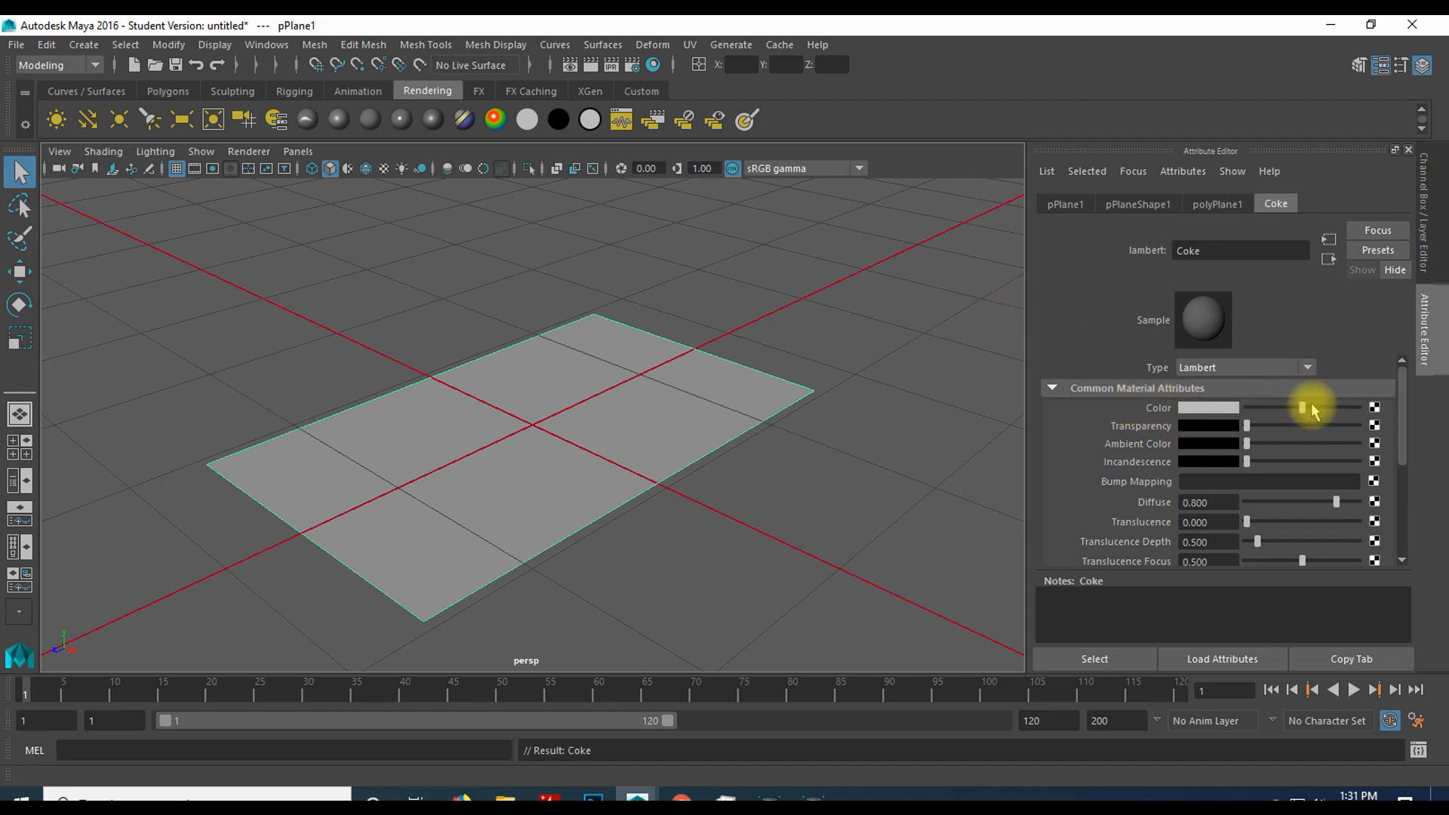
- Connect a File texture to the Coke material's color and load Coke Reference.png from the Desktop as its image
left_click(1375, 408)
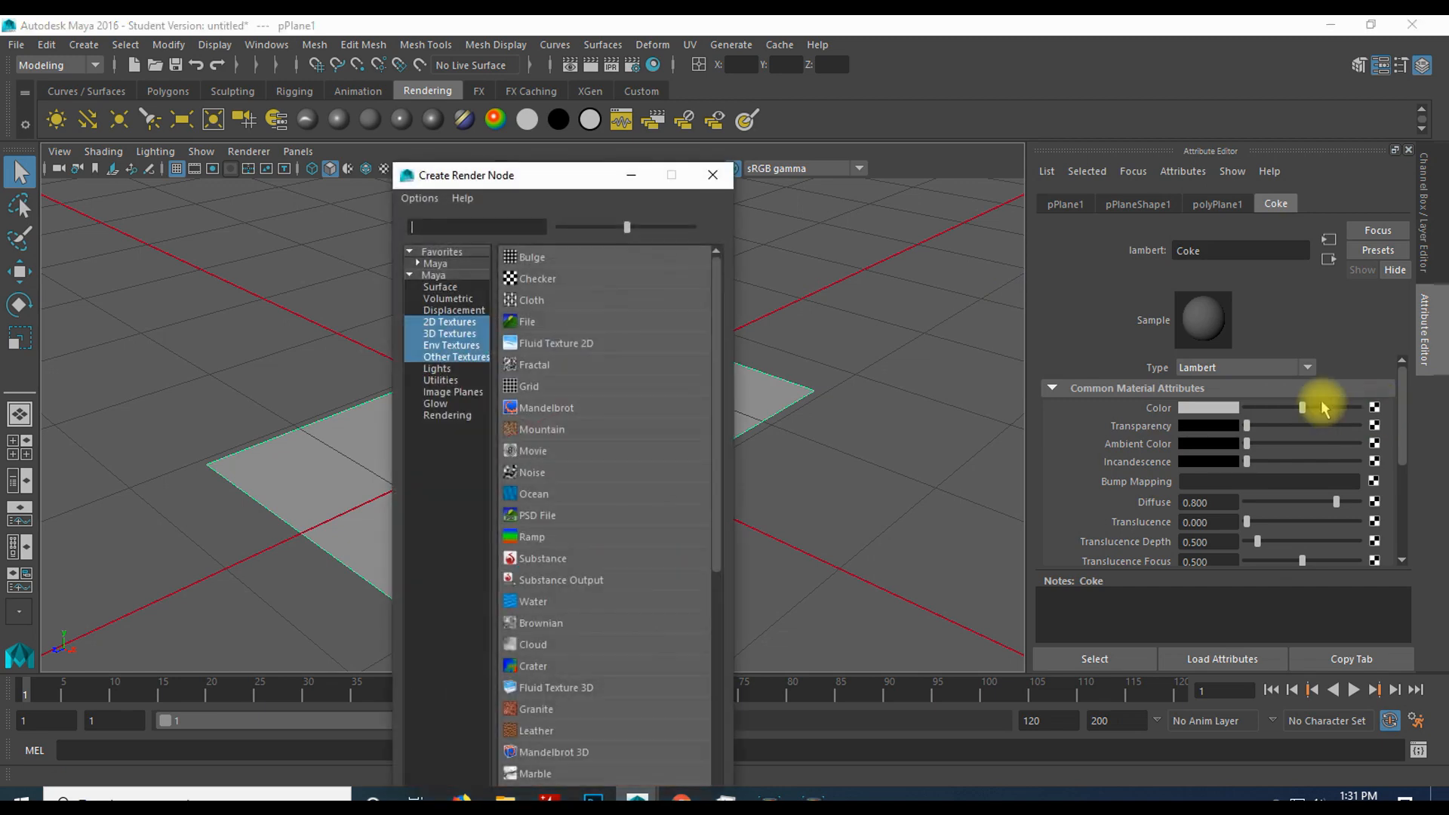
left_click(516, 323)
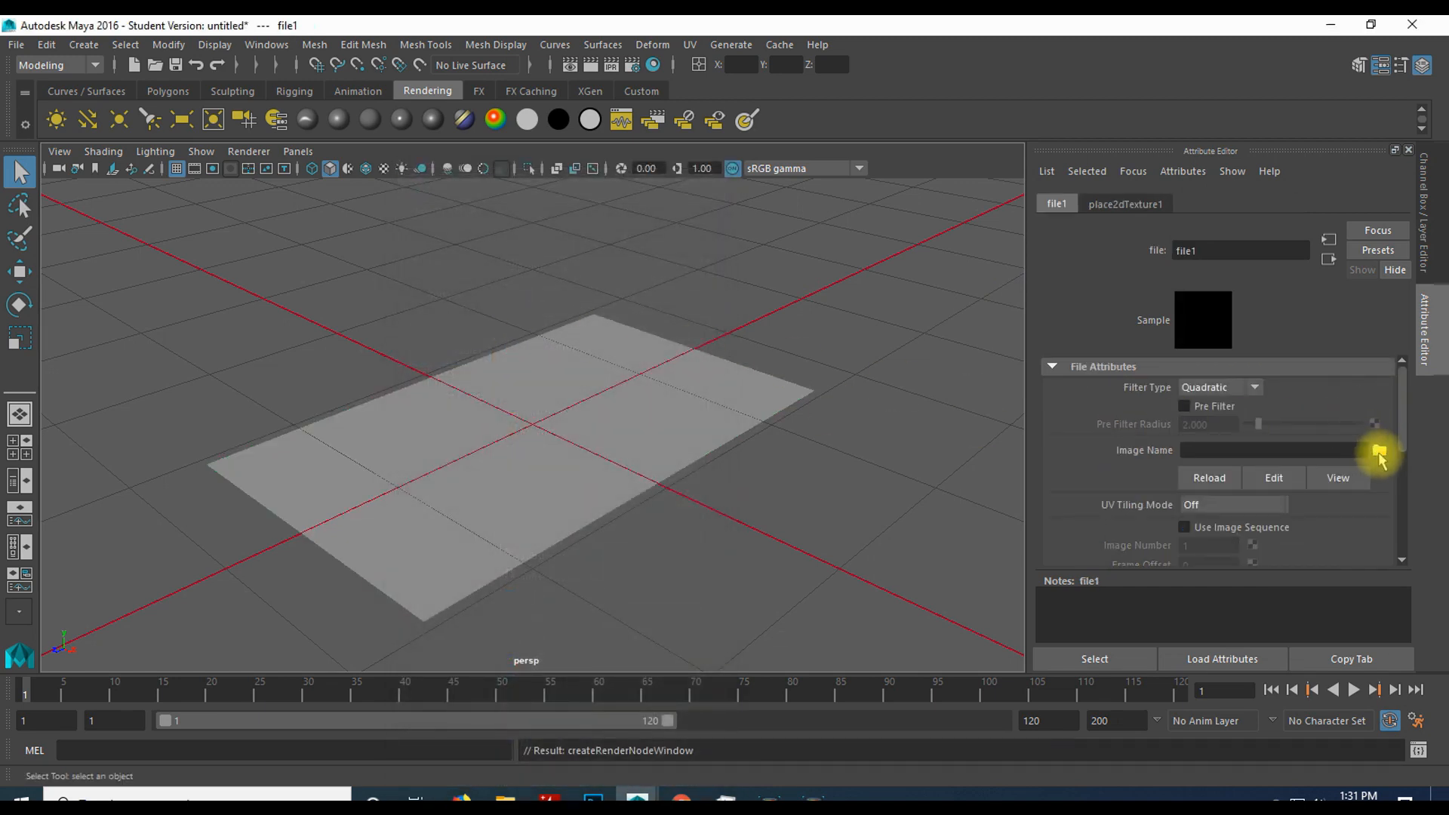
left_click(1379, 452)
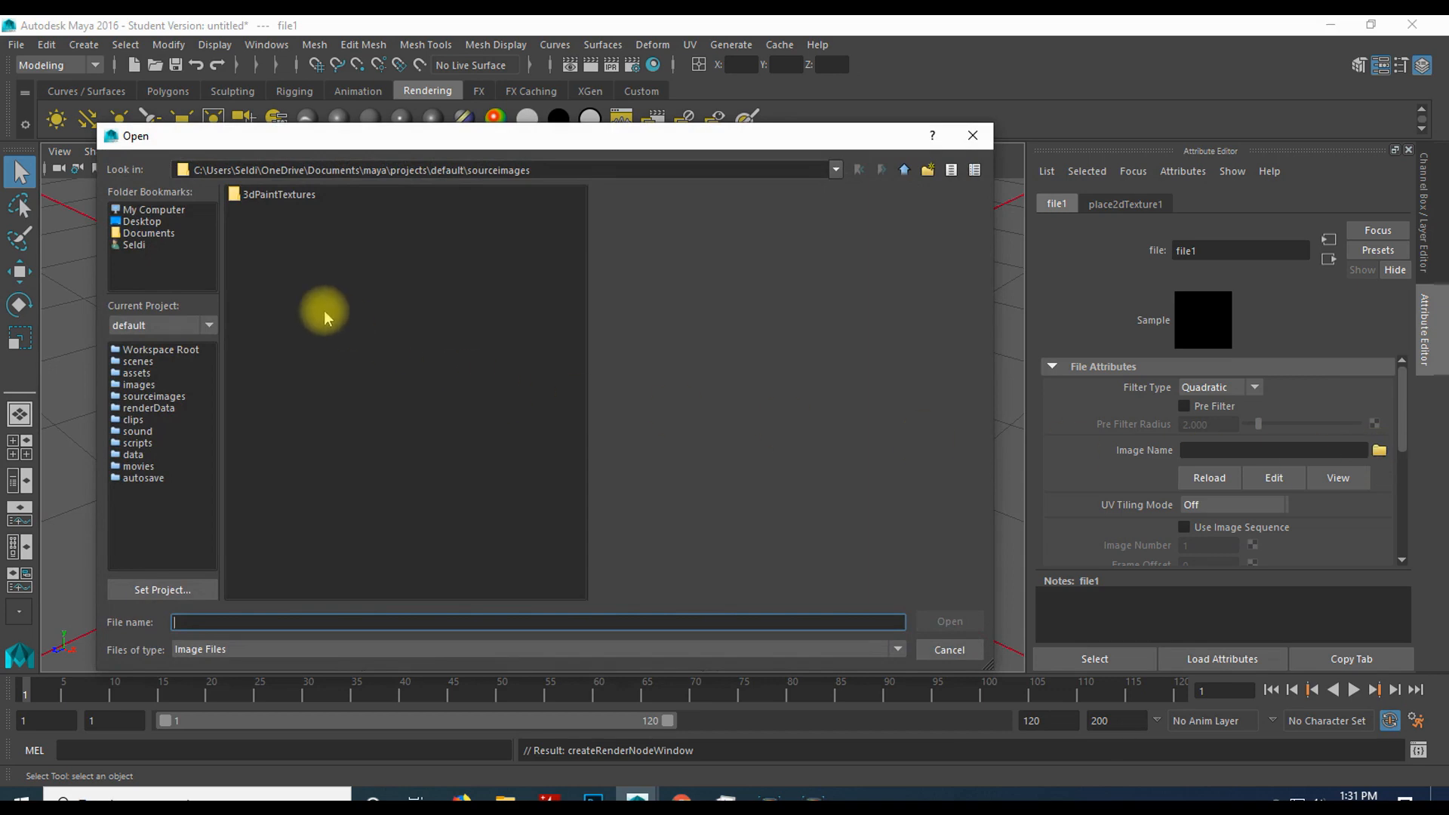
left_click(141, 222)
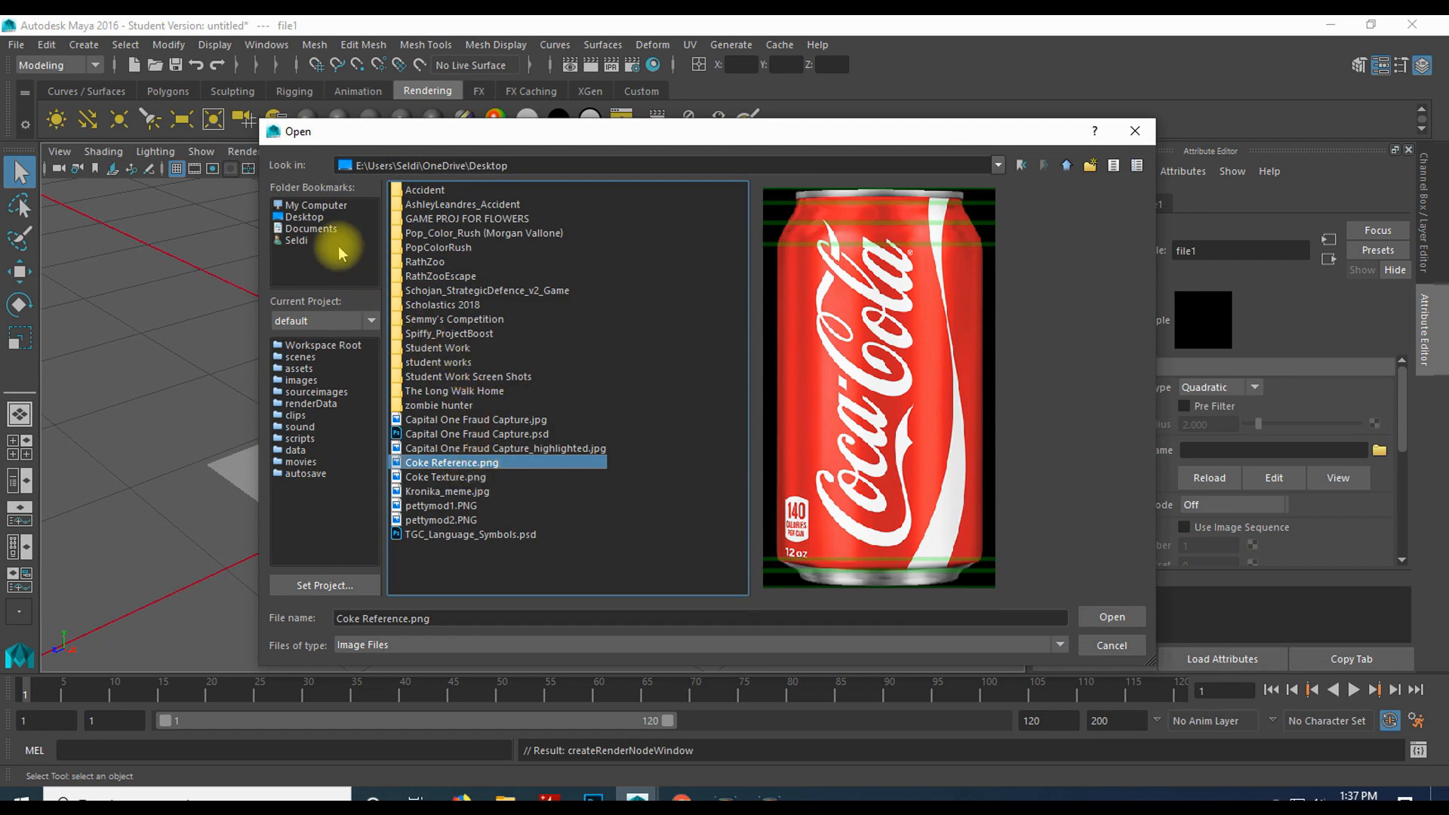
left_click(1104, 617)
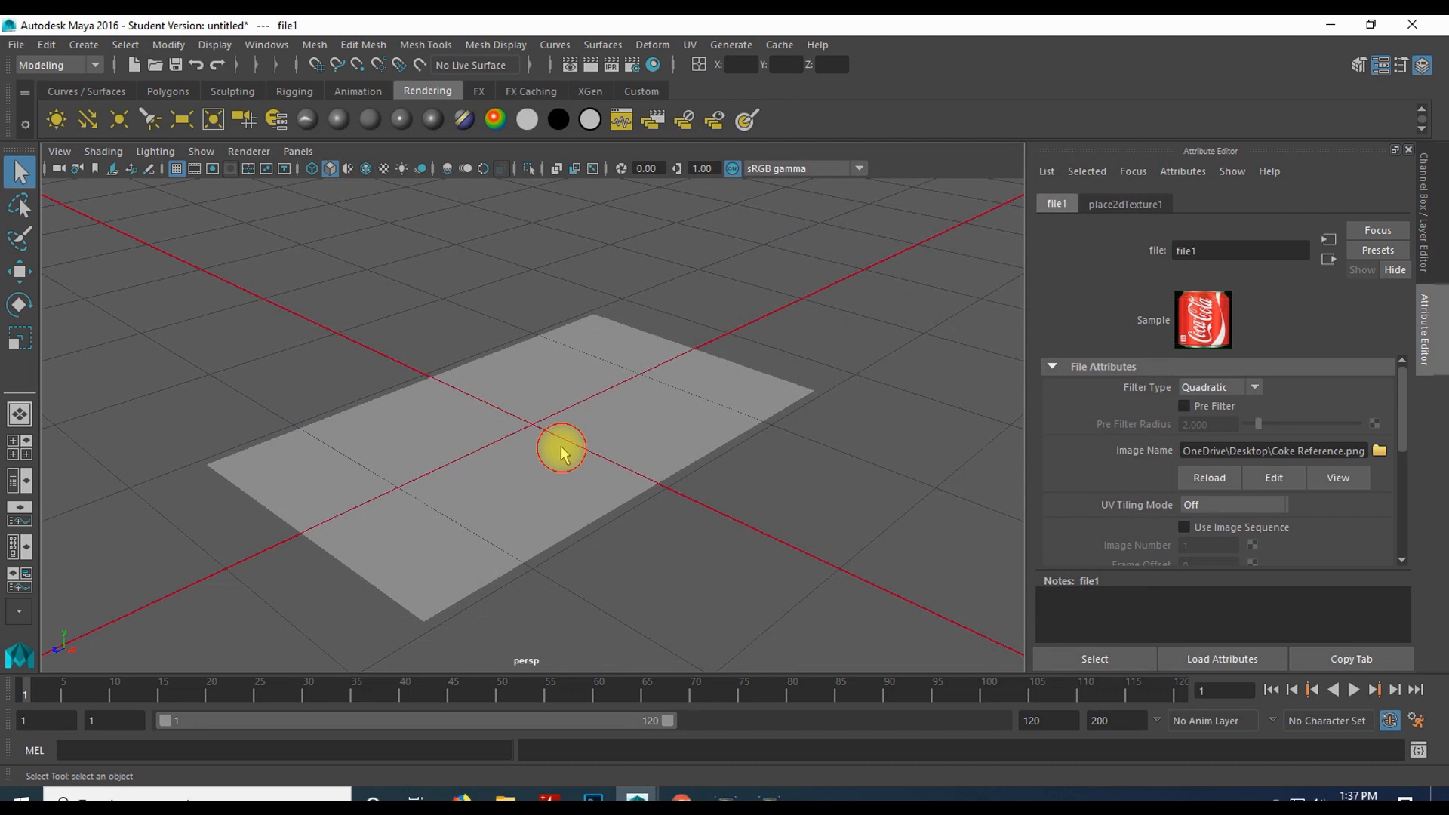
- Select the plane and turn on textured shading in the perspective view to show its Coke image
left_click(560, 450)
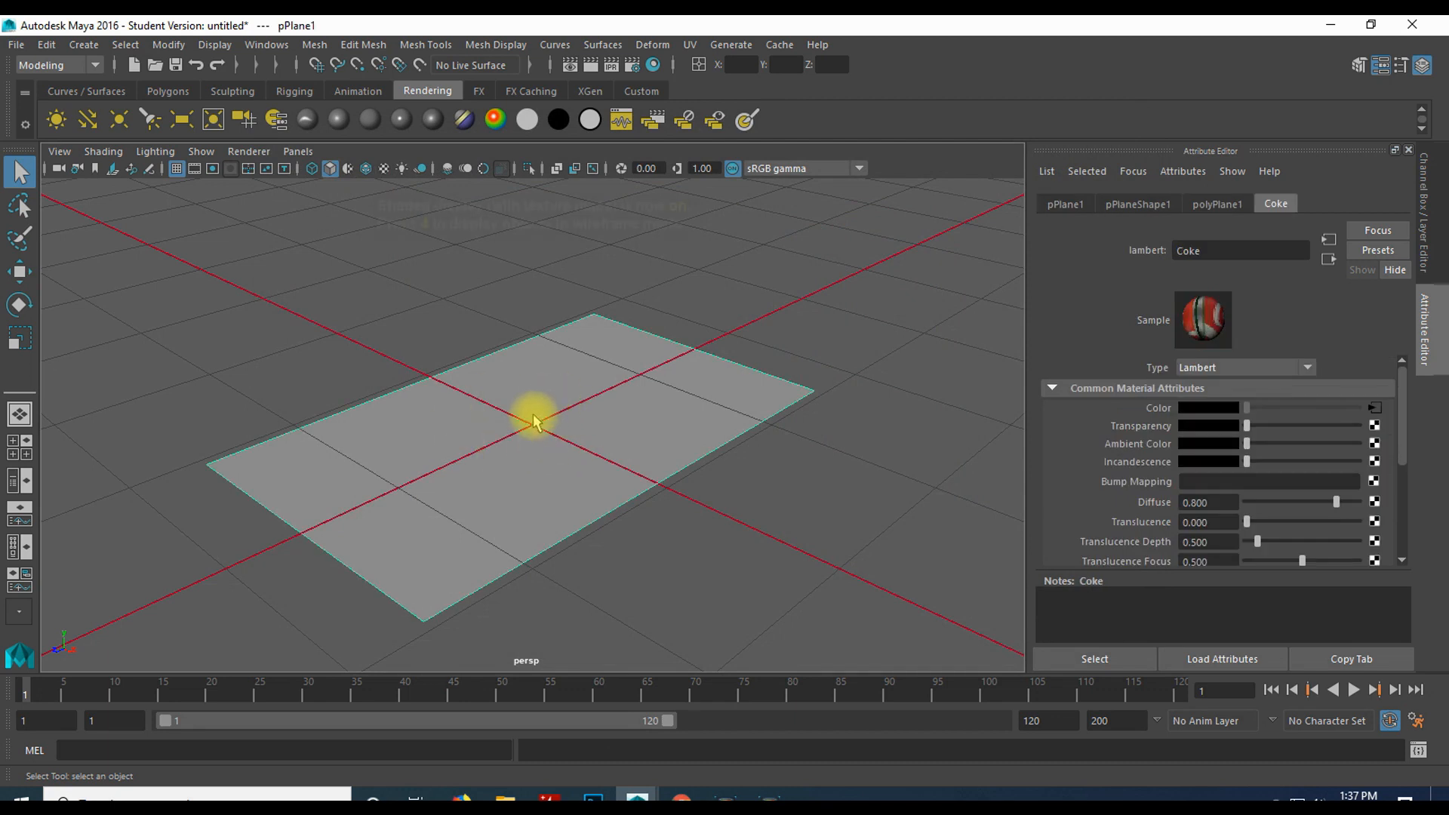
key("6")
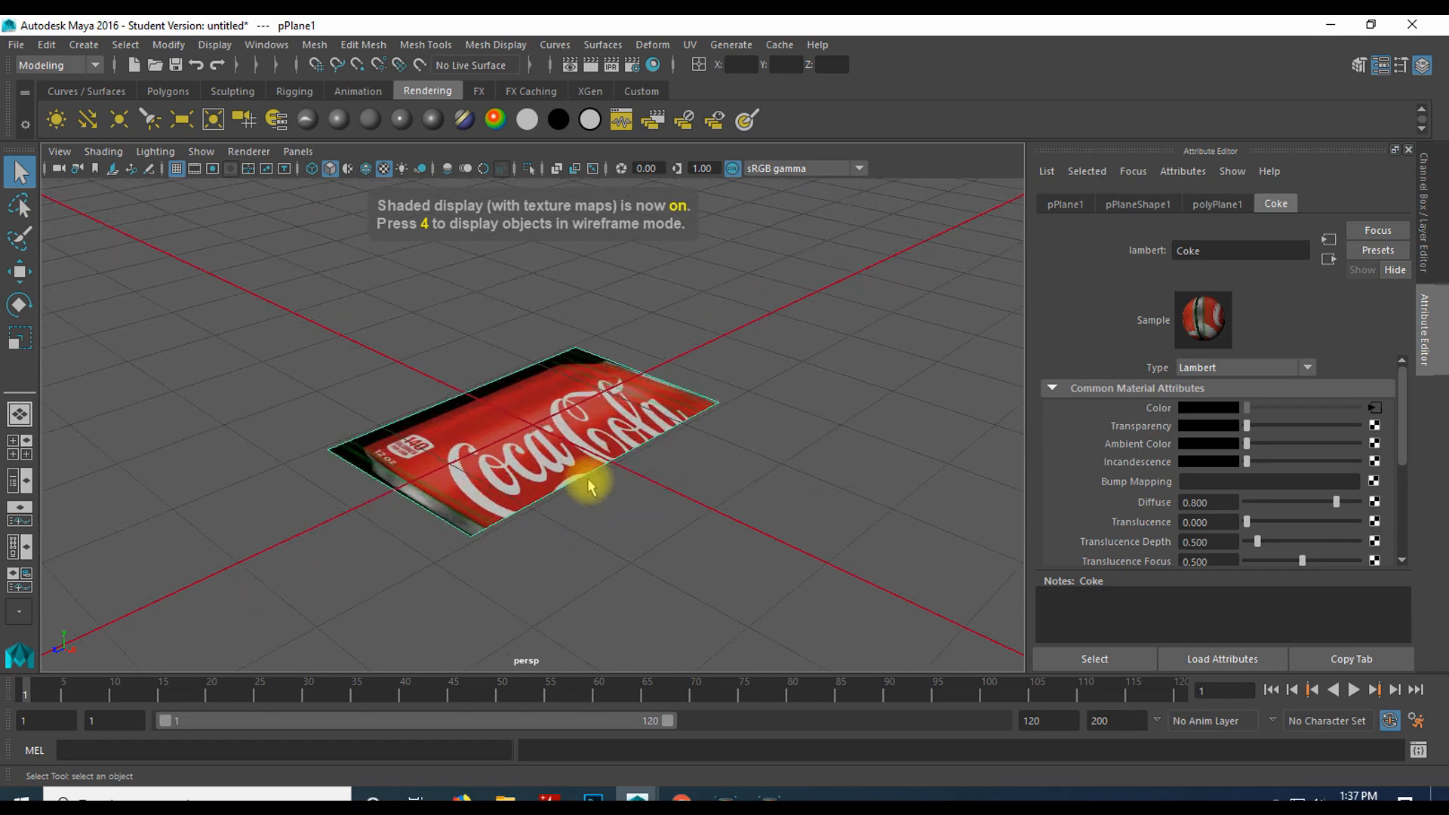
scroll(592, 483, "up", 2)
left_click_drag(490, 426, 628, 445, "alt")
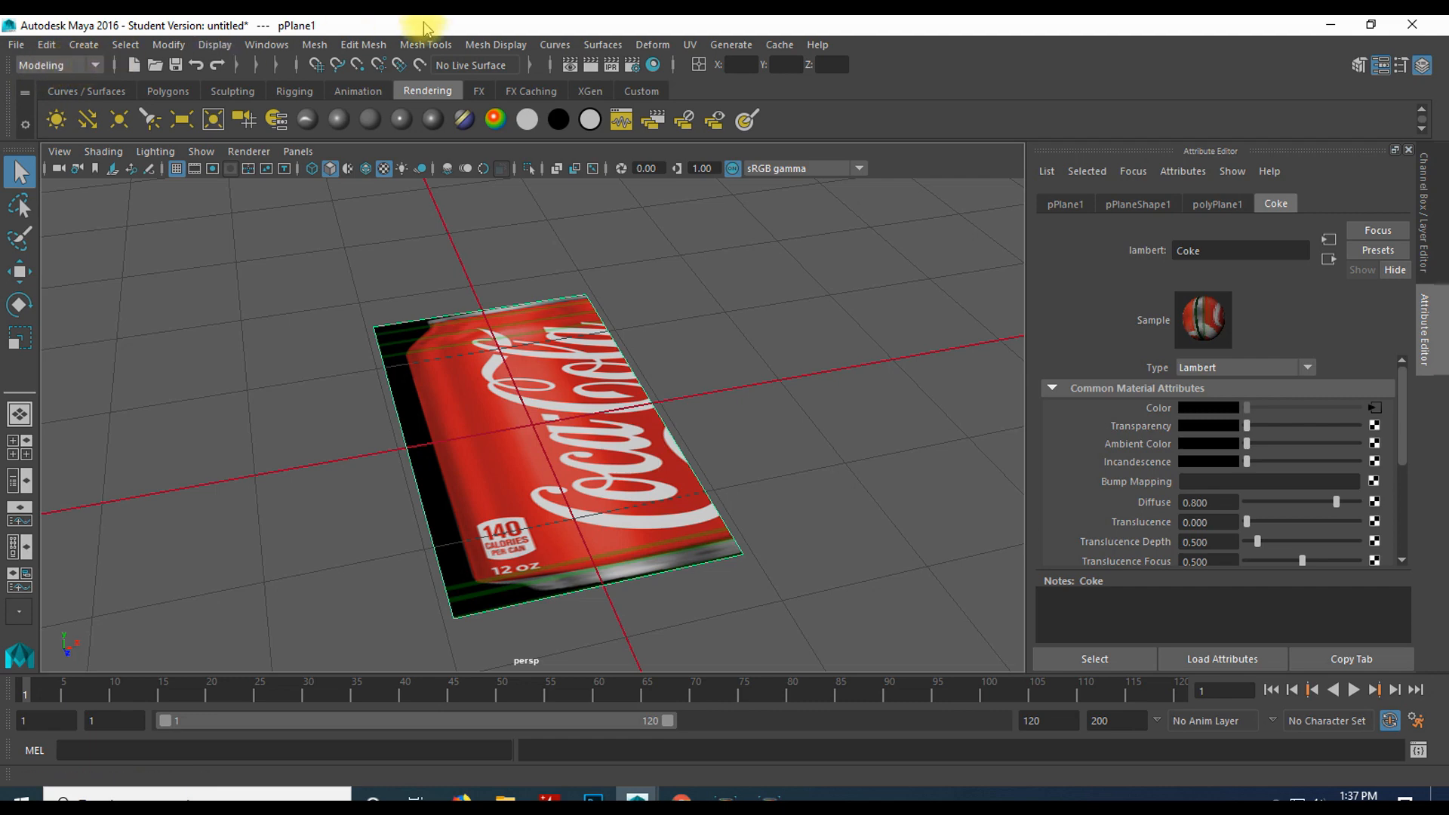
- Apply planar UV mapping to the plane, fitted to the bounding box and projected from the Y axis
left_click(692, 44)
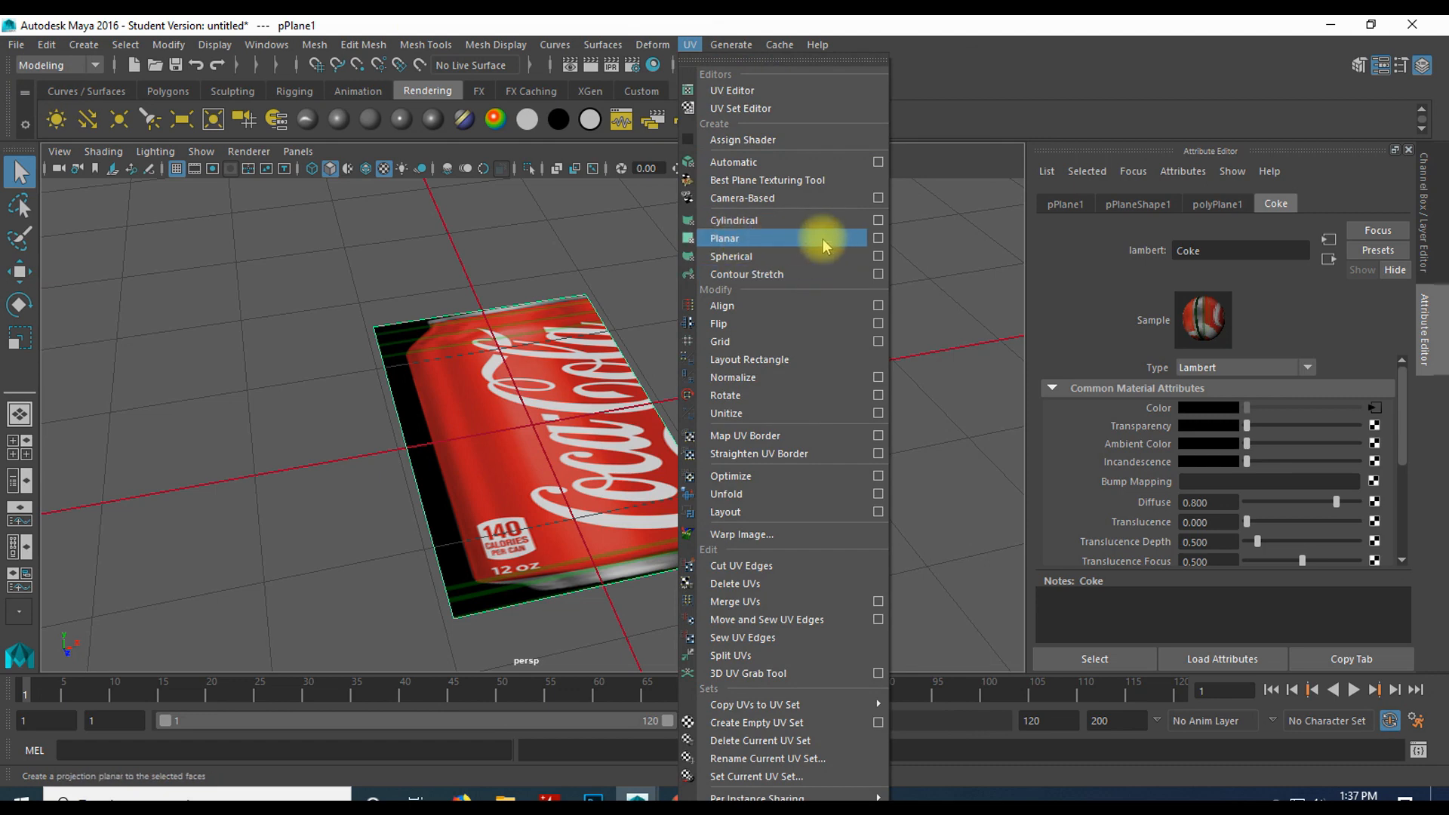
left_click(878, 238)
left_click_drag(689, 230, 993, 190)
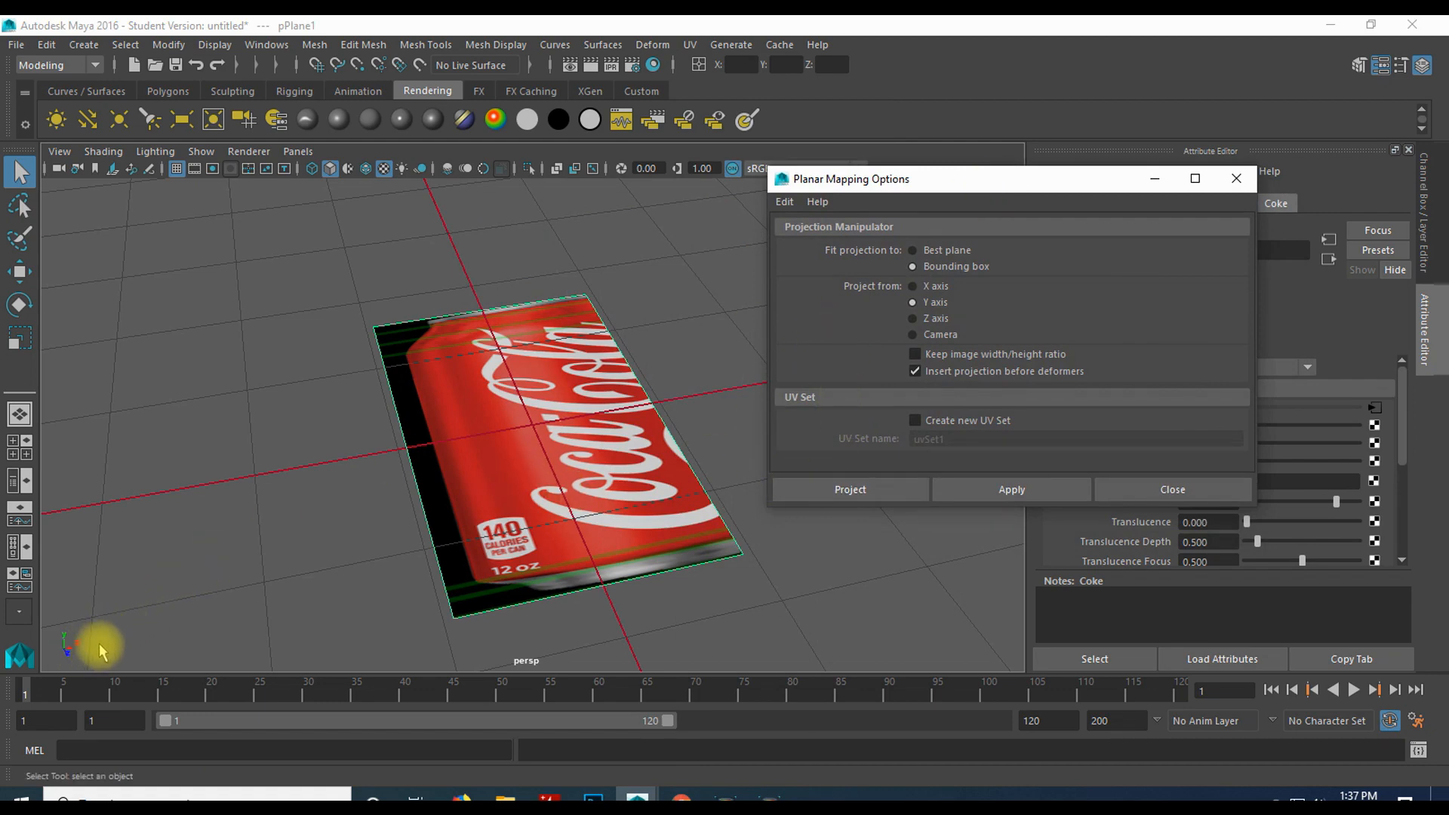
mouse_move(113, 648)
left_mouse_down("alt")
mouse_move(71, 627)
mouse_move(120, 647)
left_mouse_up("alt")
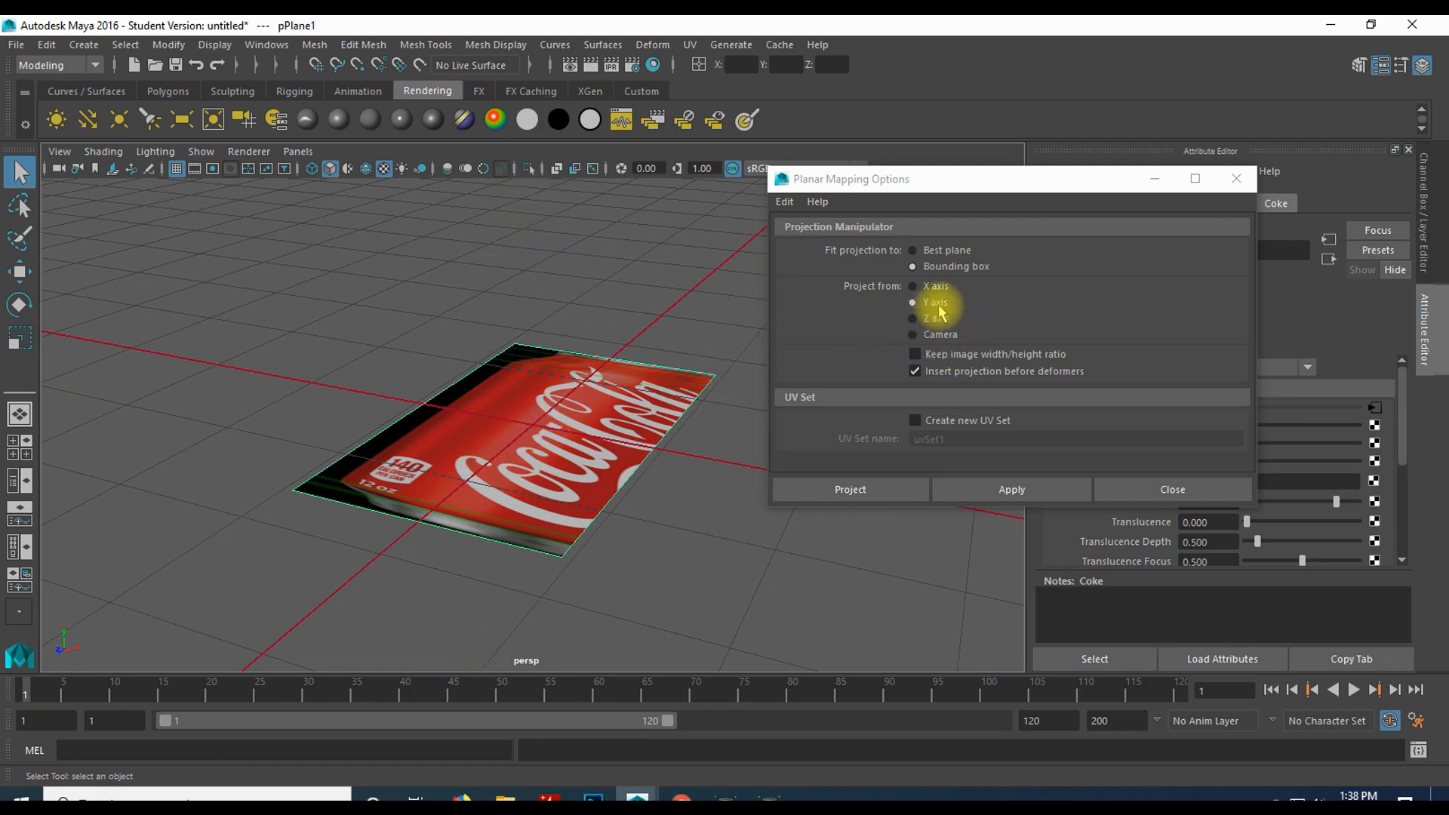
left_click(848, 489)
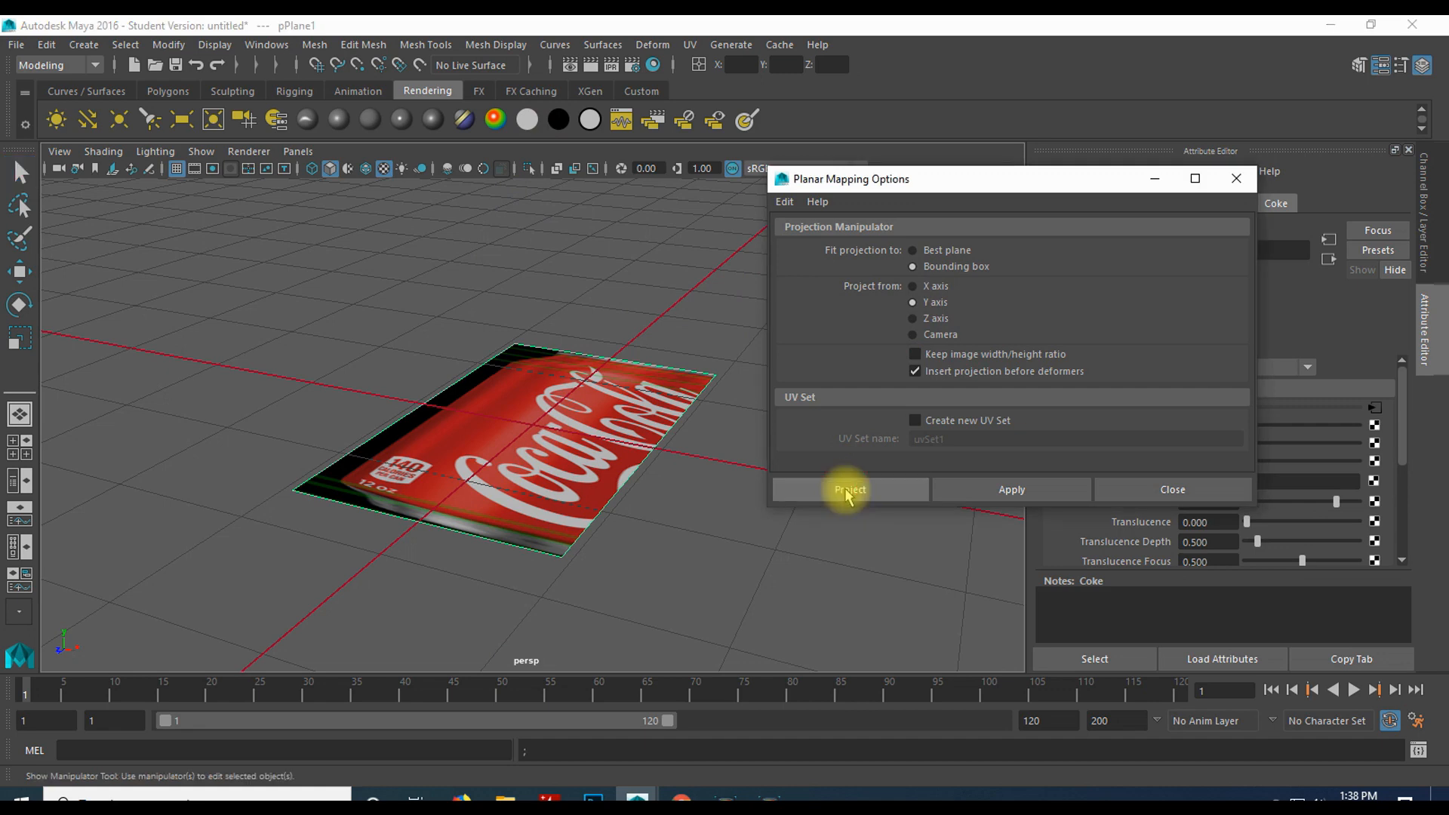
left_click(751, 495)
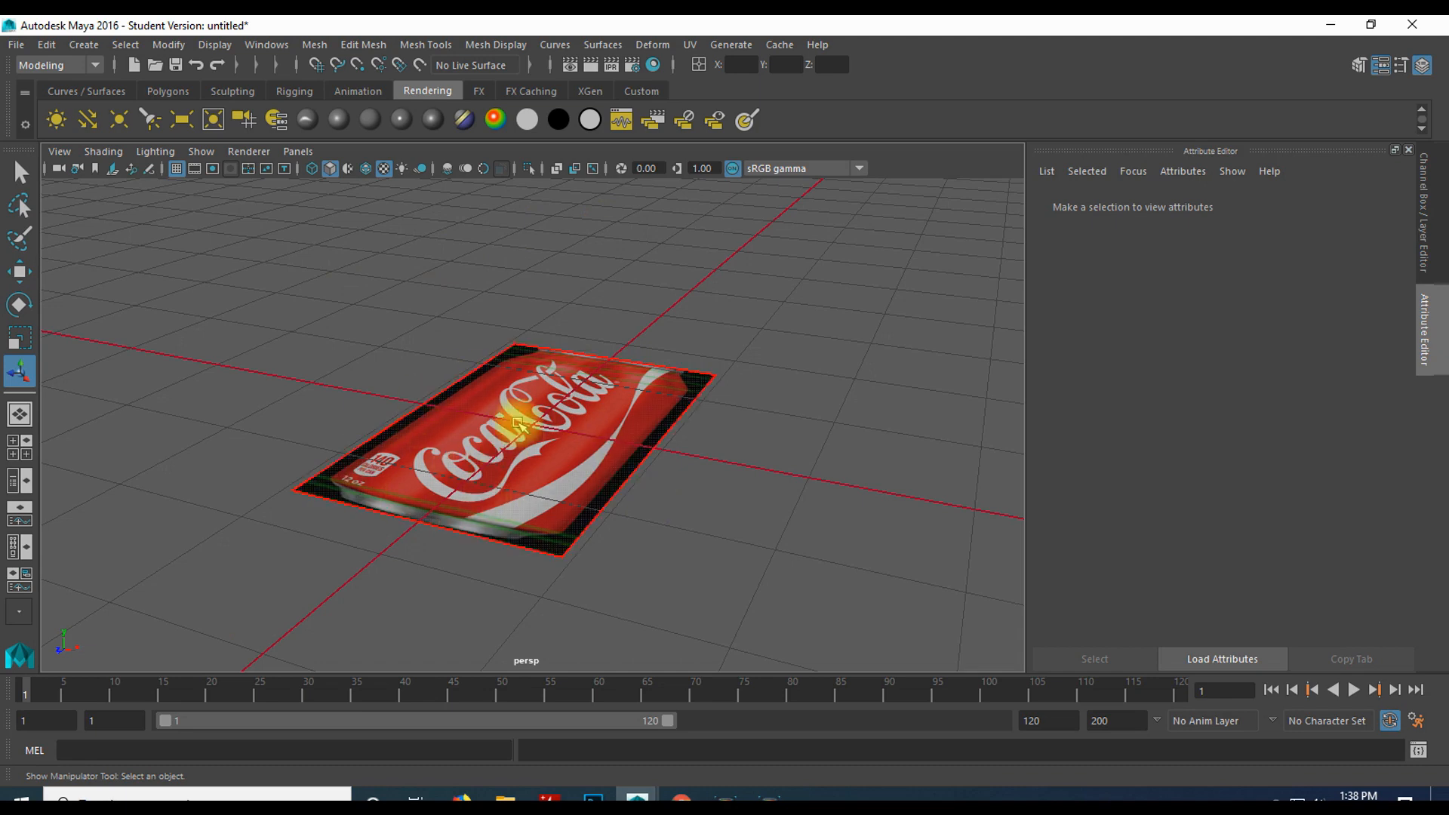
- Return the plane from face selection to Object Mode and select it as a whole object
left_click(636, 386)
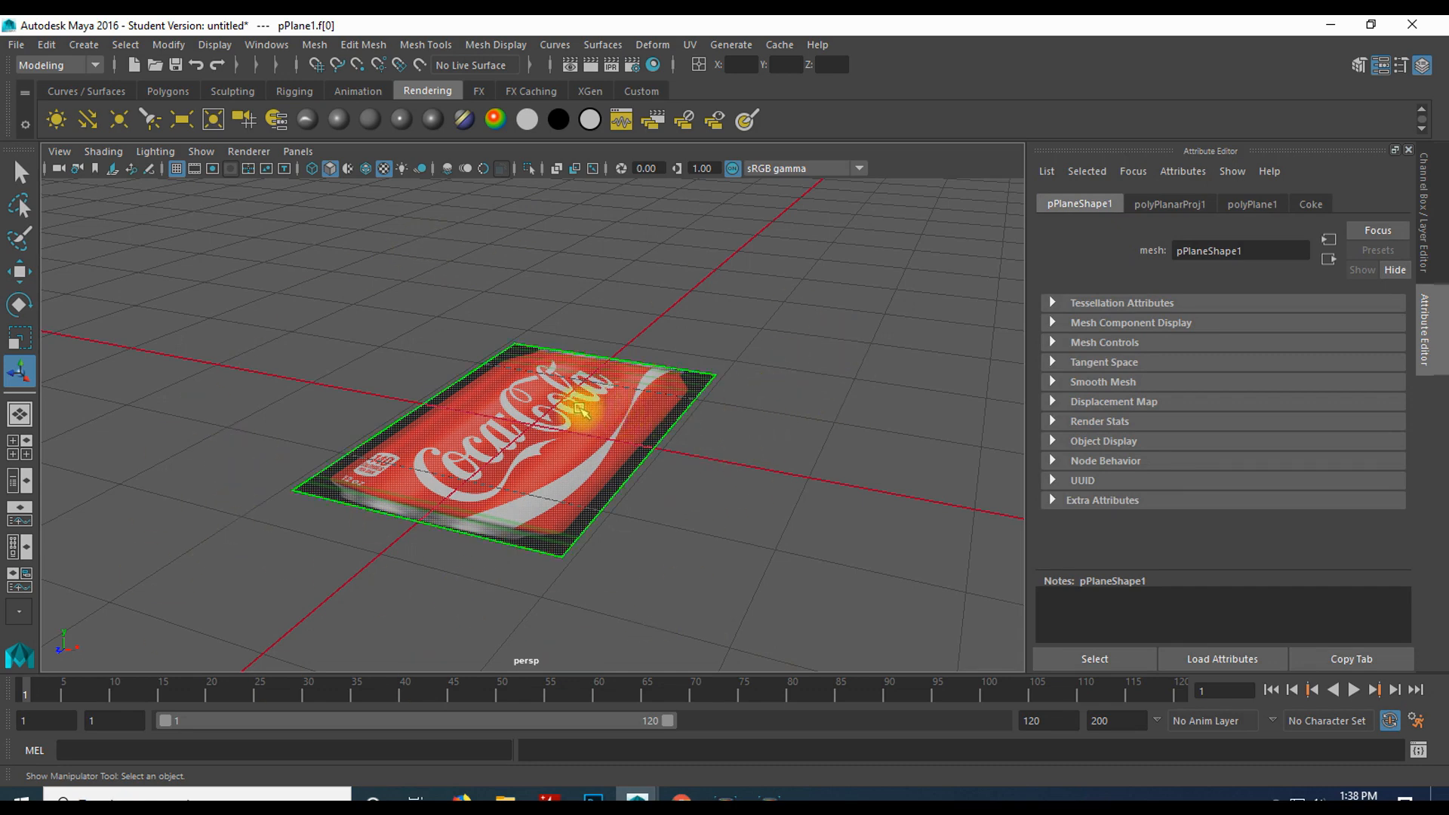
right_click(580, 409)
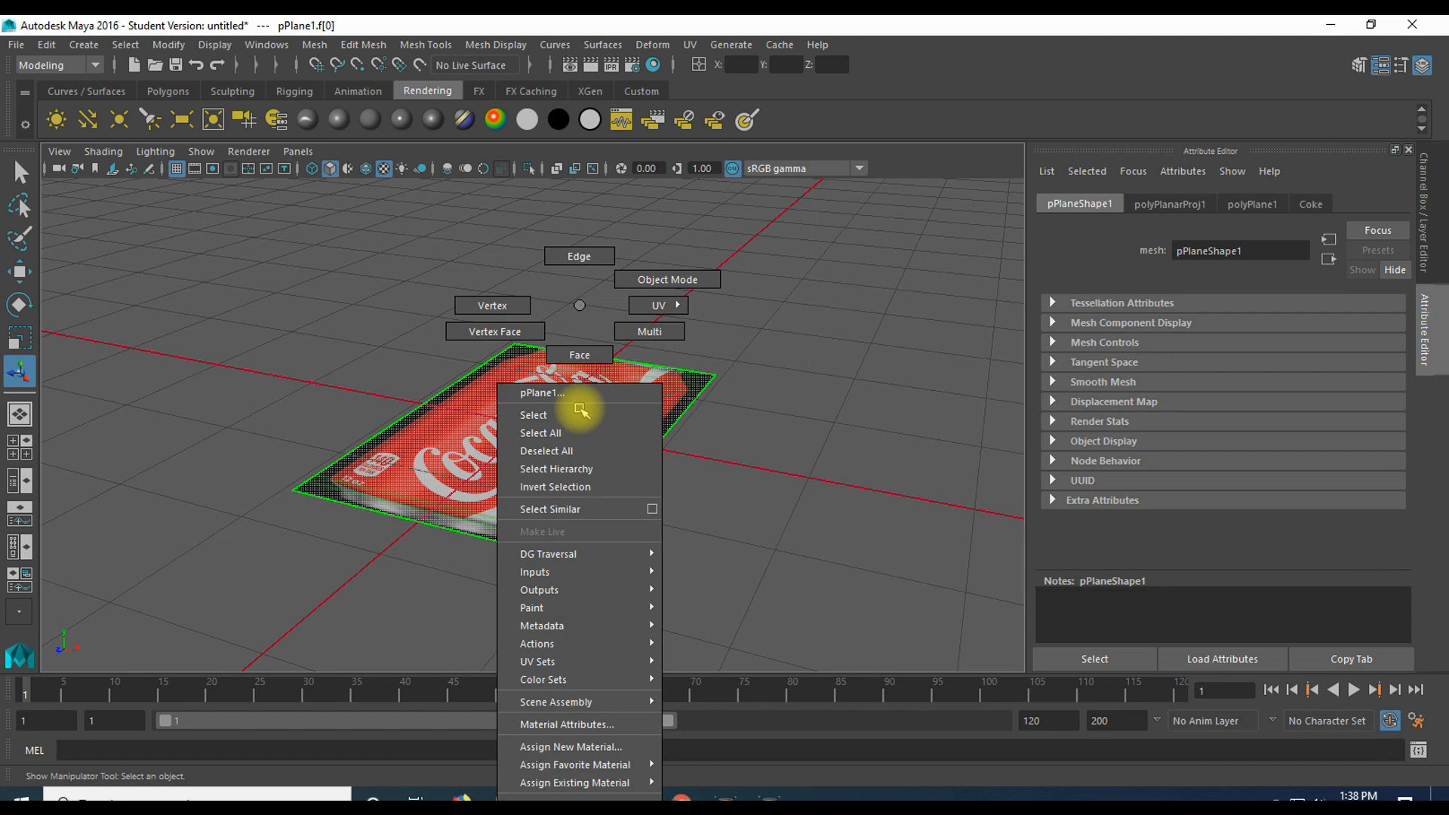
left_click(637, 278)
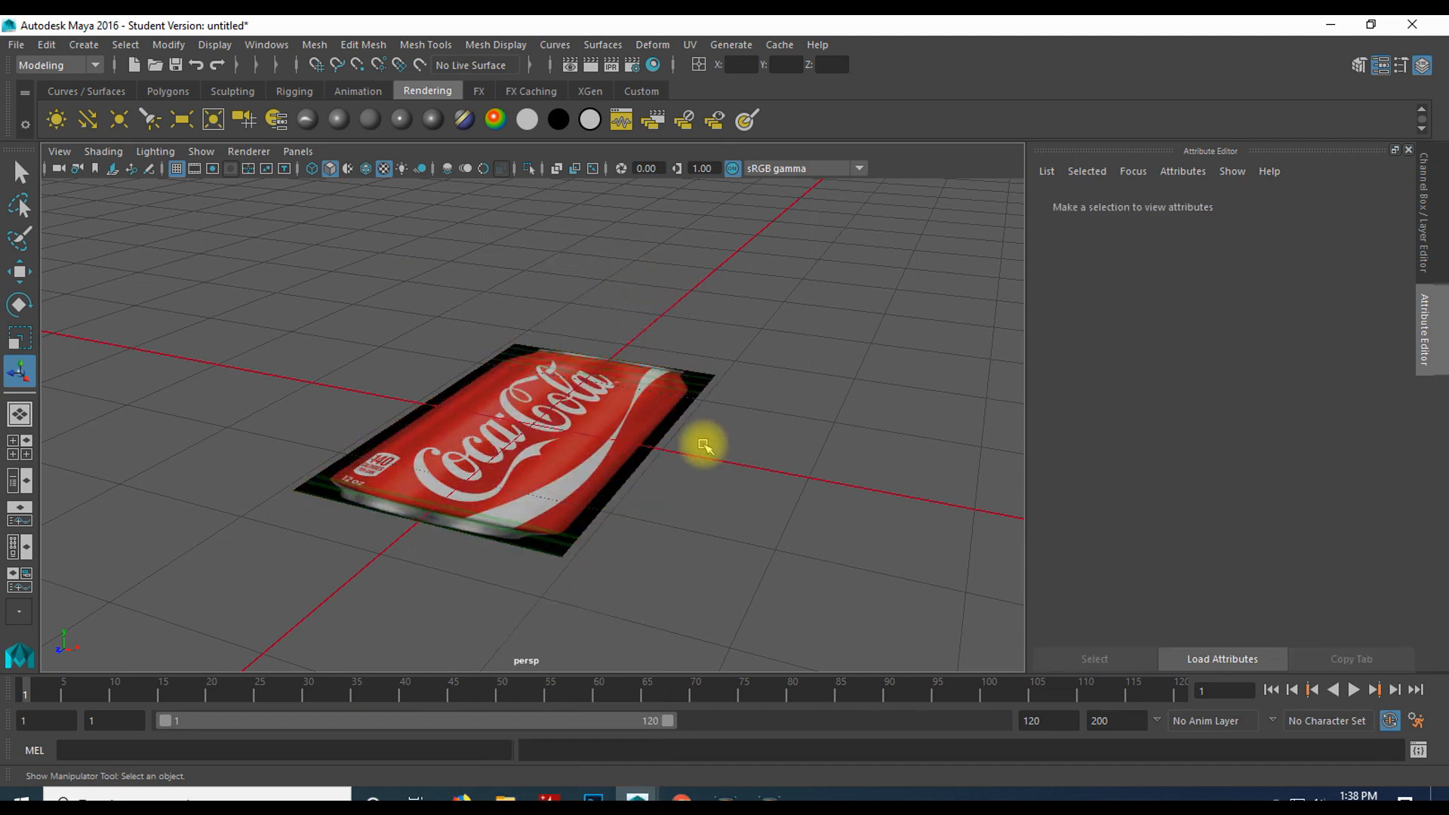
left_click(599, 406)
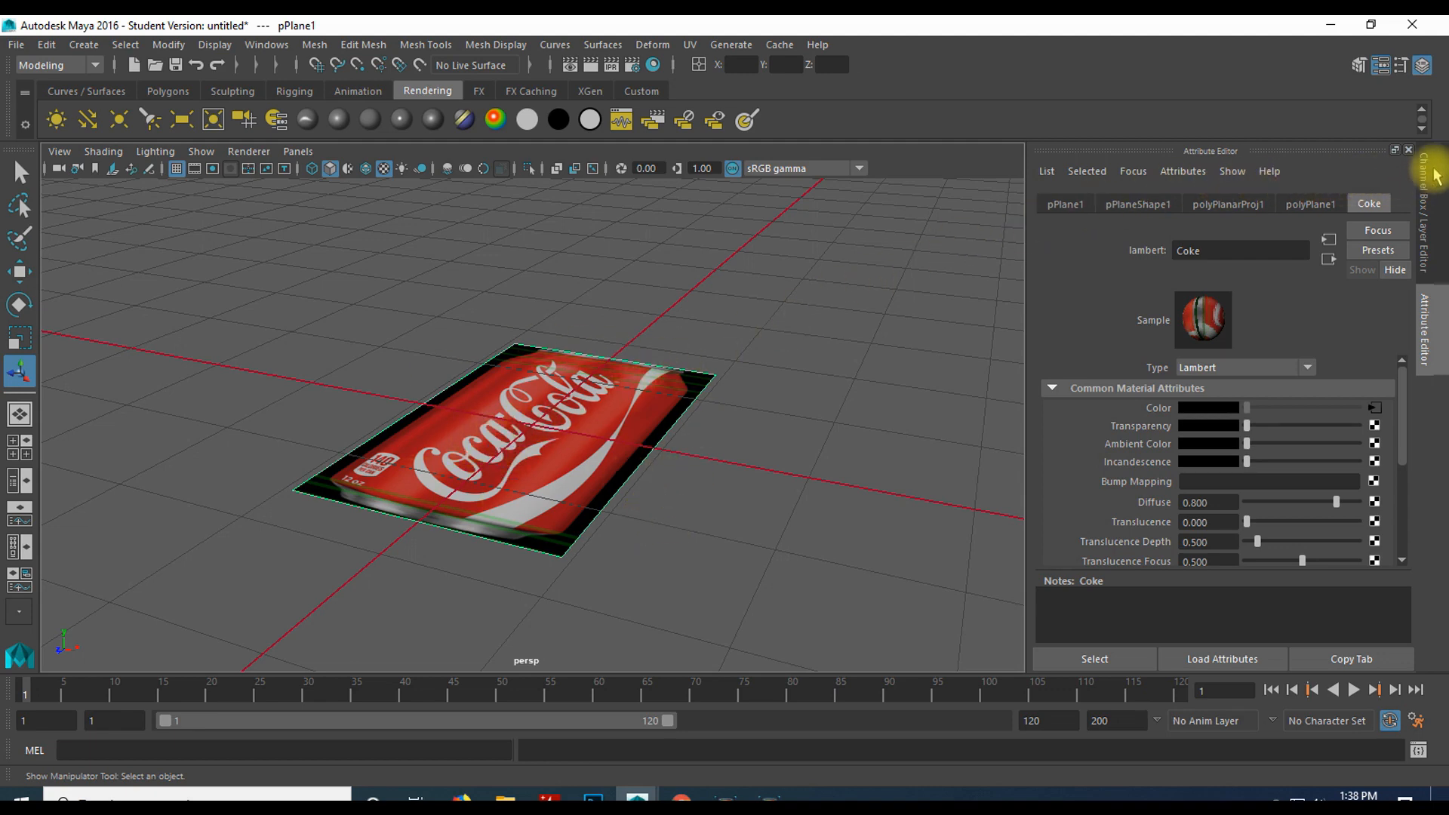
- Stand the Coke plane upright by setting its Rotate X to 90 in the channel values
left_click(1424, 67)
left_click(1426, 70)
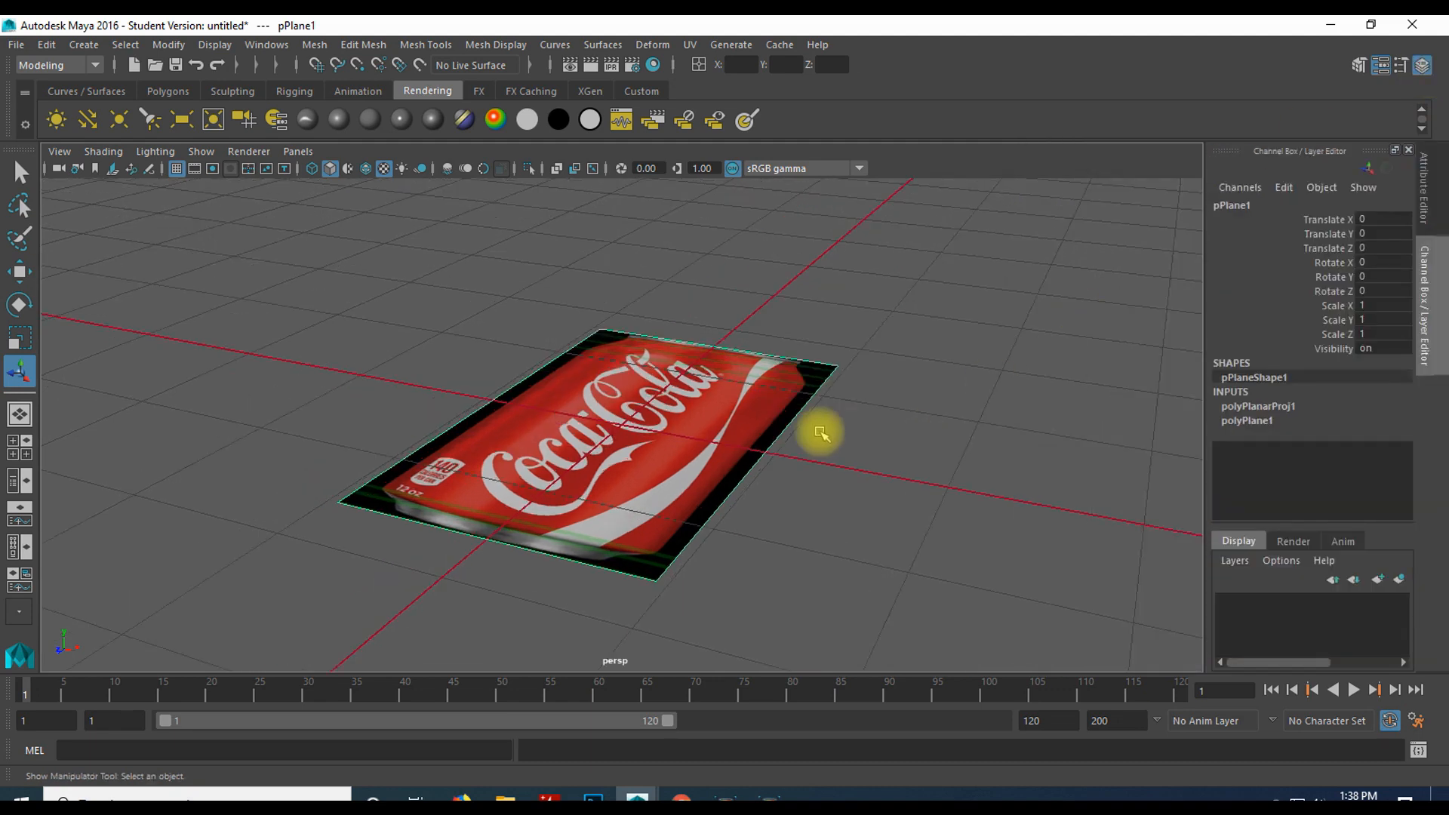
scroll(625, 471, "down", 5)
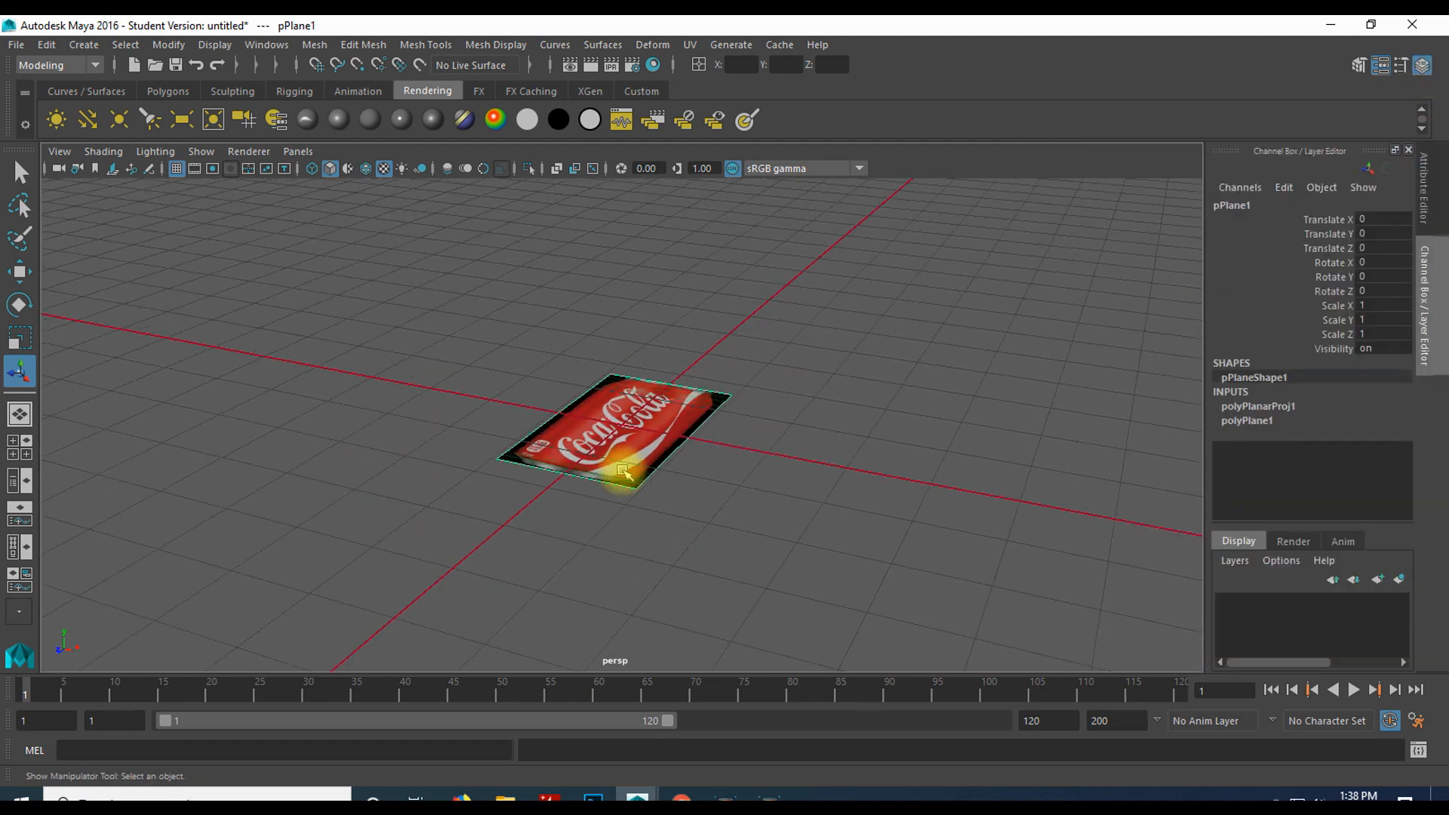
scroll(624, 471, "down", 3)
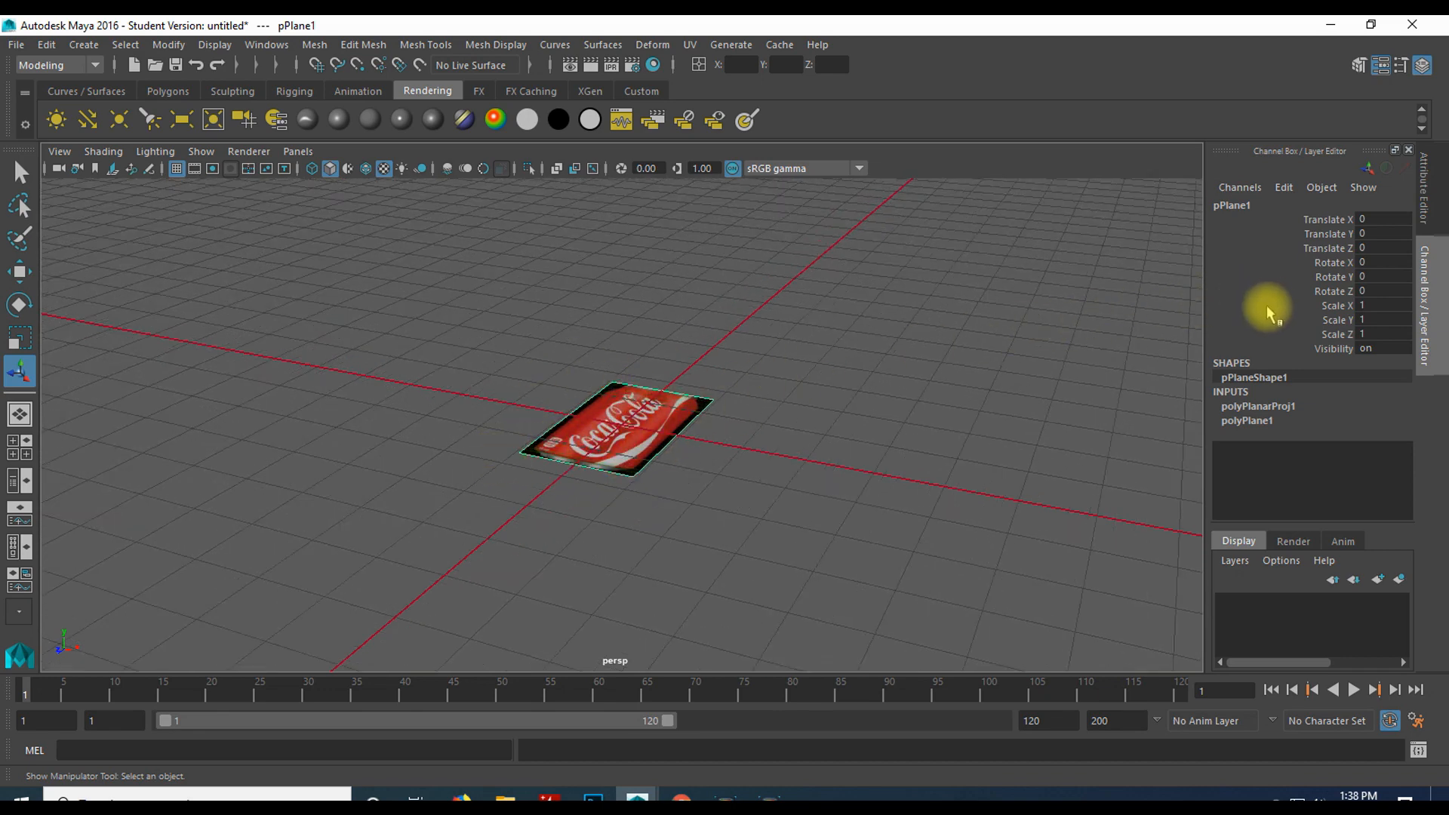
left_click(1340, 264)
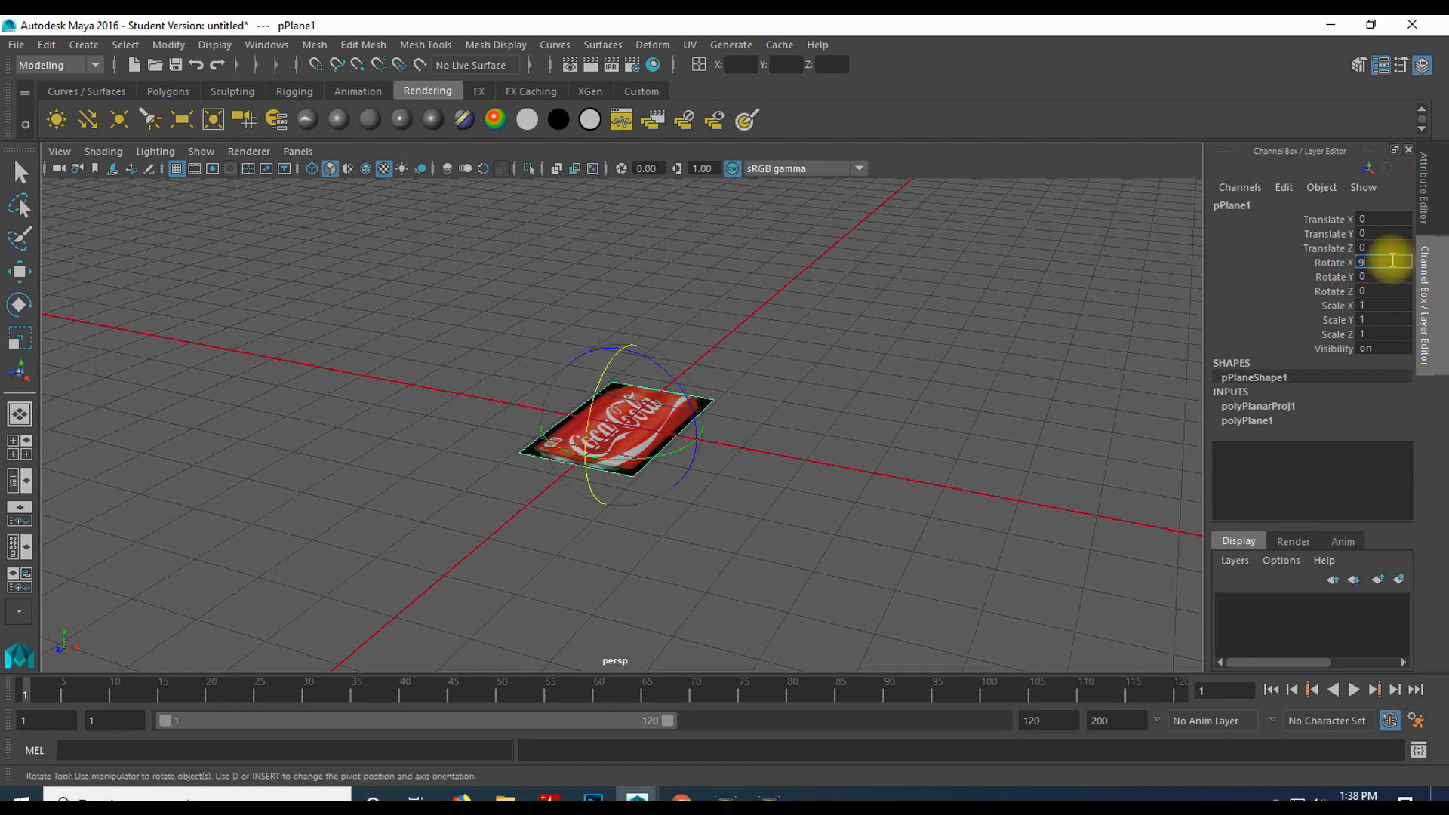
key("Return")
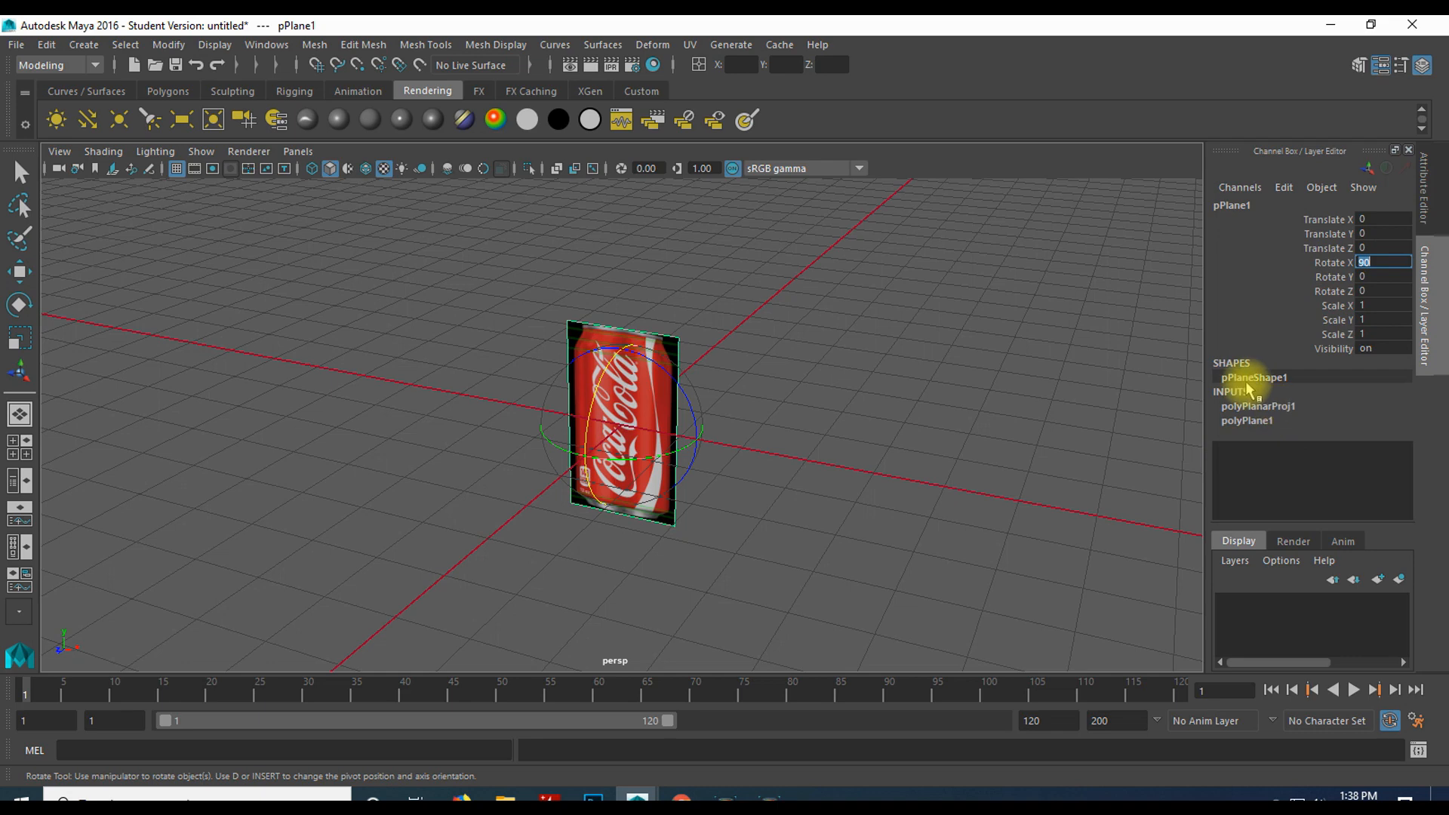
- Raise the upright plane onto the grid by setting its Translate Y to 25.5, half its 51 height
left_click(1325, 237)
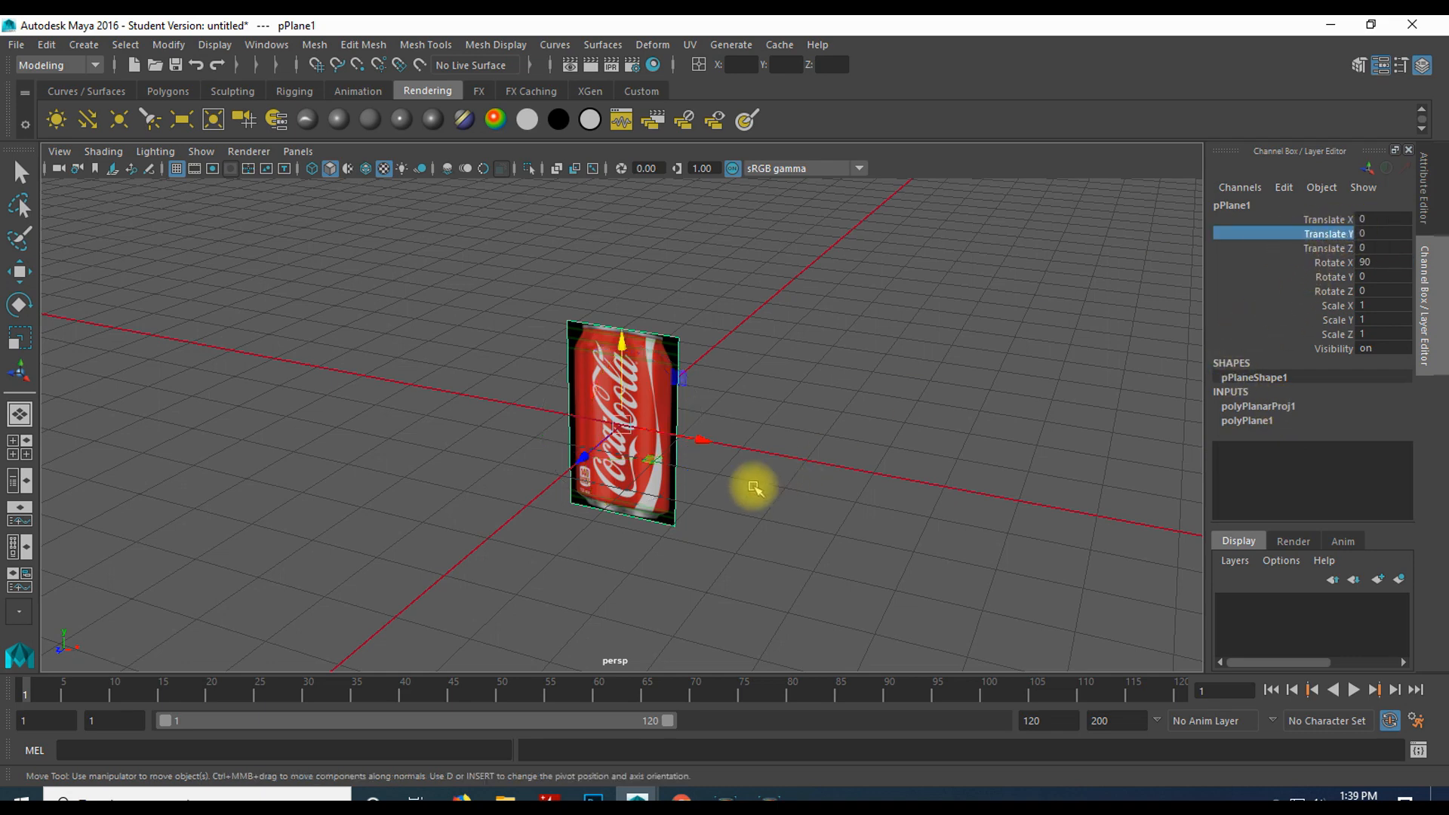
scroll(695, 501, "up", 5)
mouse_move(744, 497)
left_mouse_down("alt")
mouse_move(658, 432)
mouse_move(744, 462)
mouse_move(737, 482)
mouse_move(762, 481)
left_mouse_up("alt")
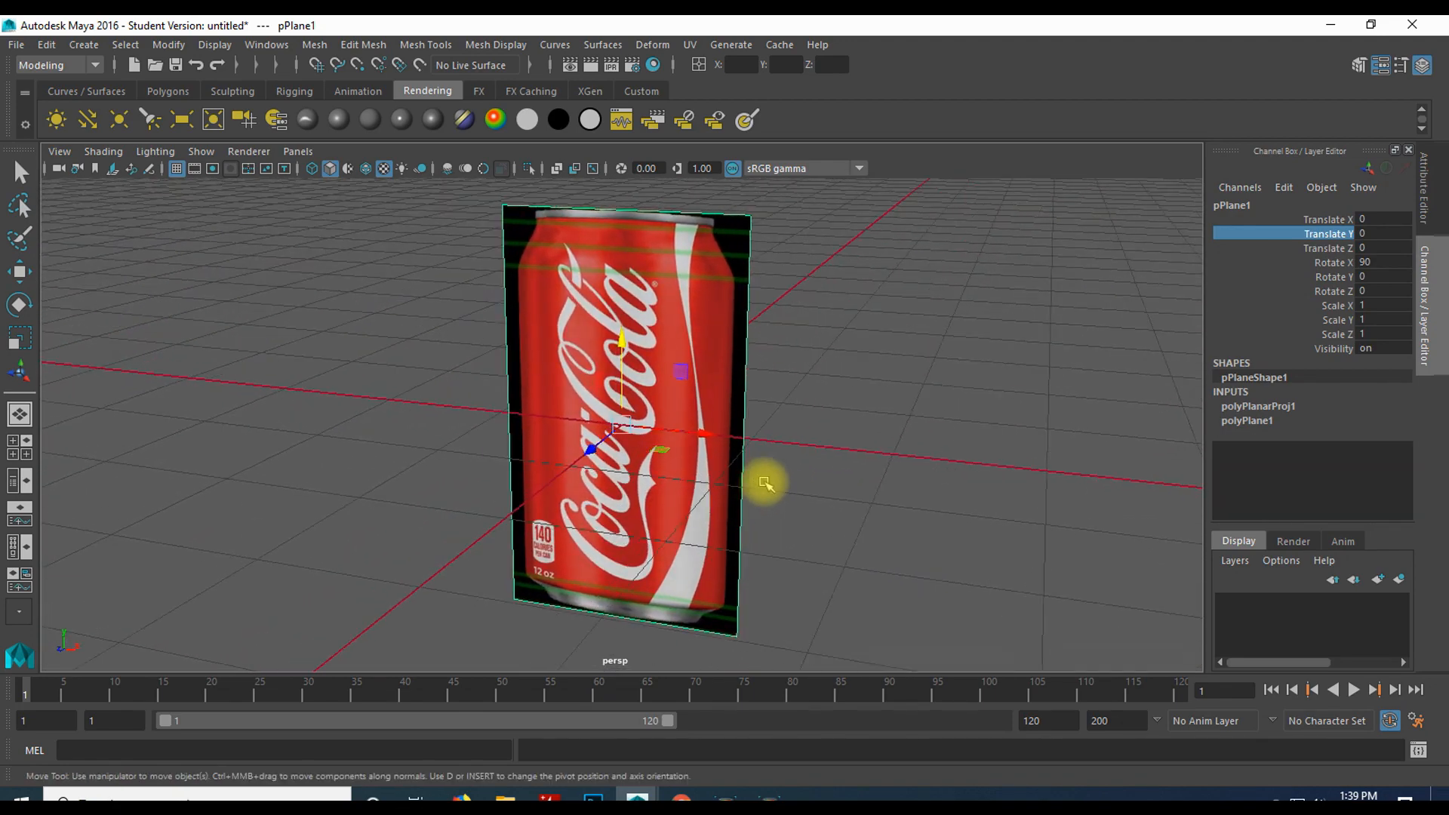
scroll(763, 468, "down", 5)
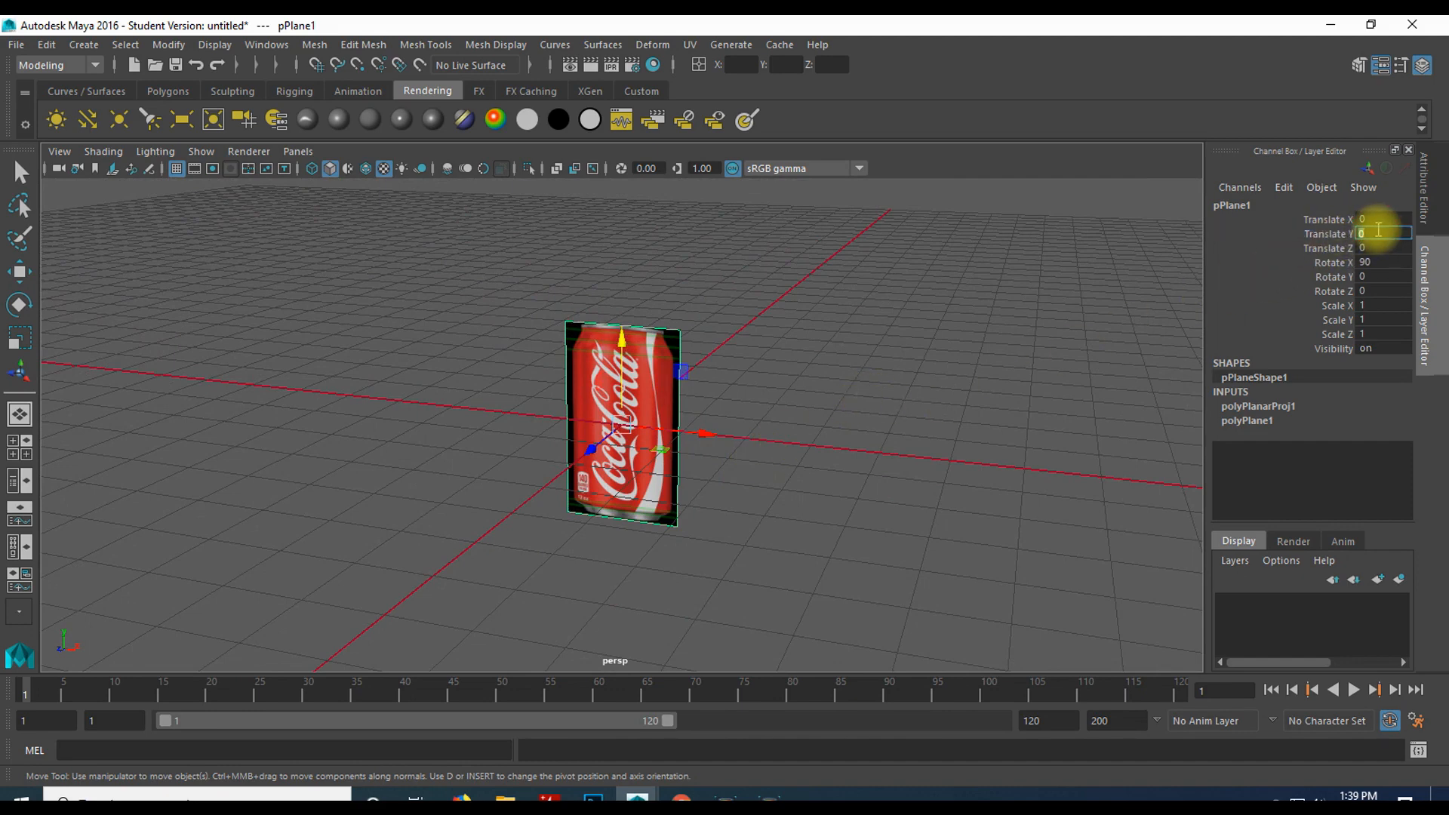
left_click(1253, 420)
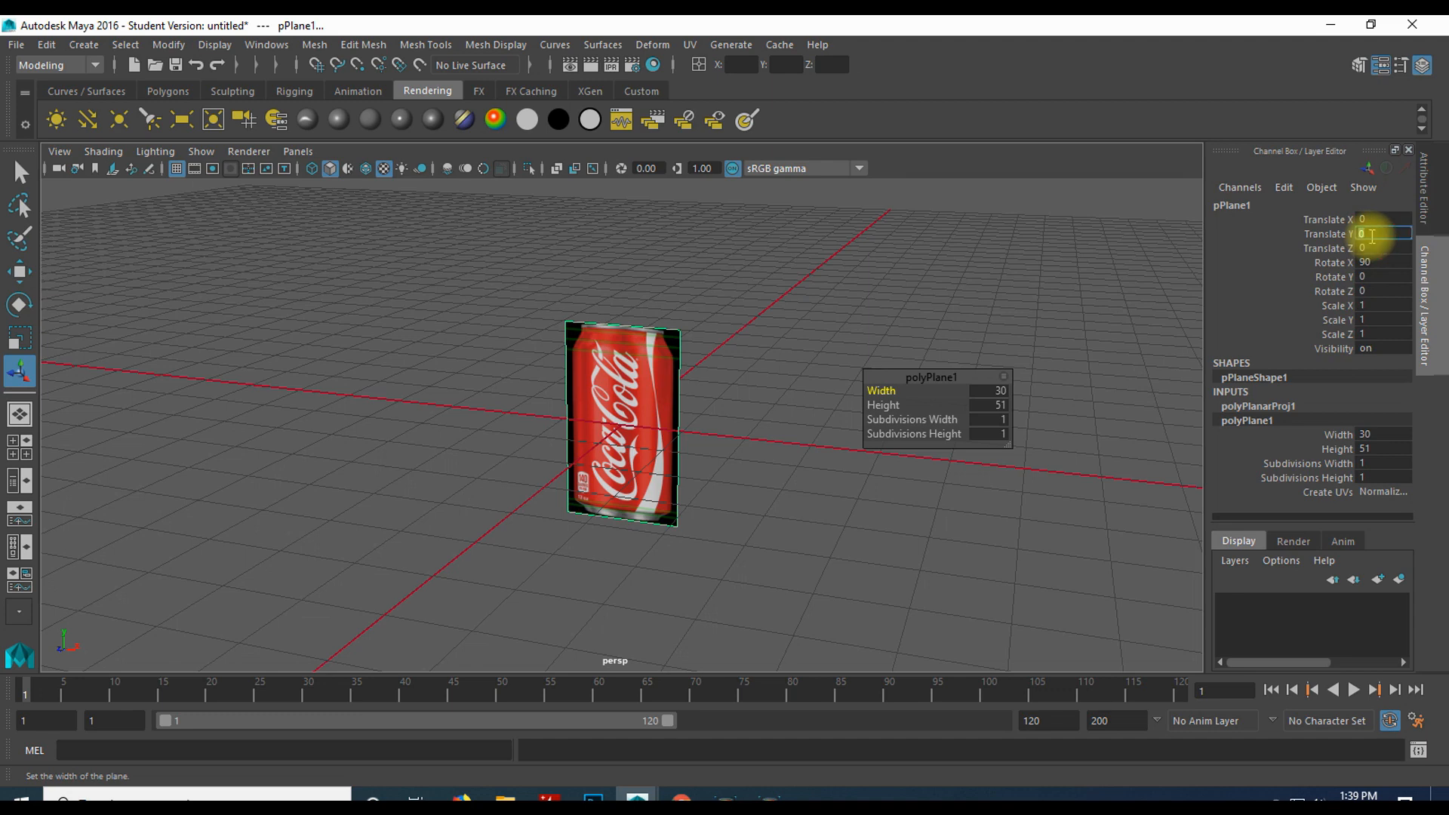
key("Return")
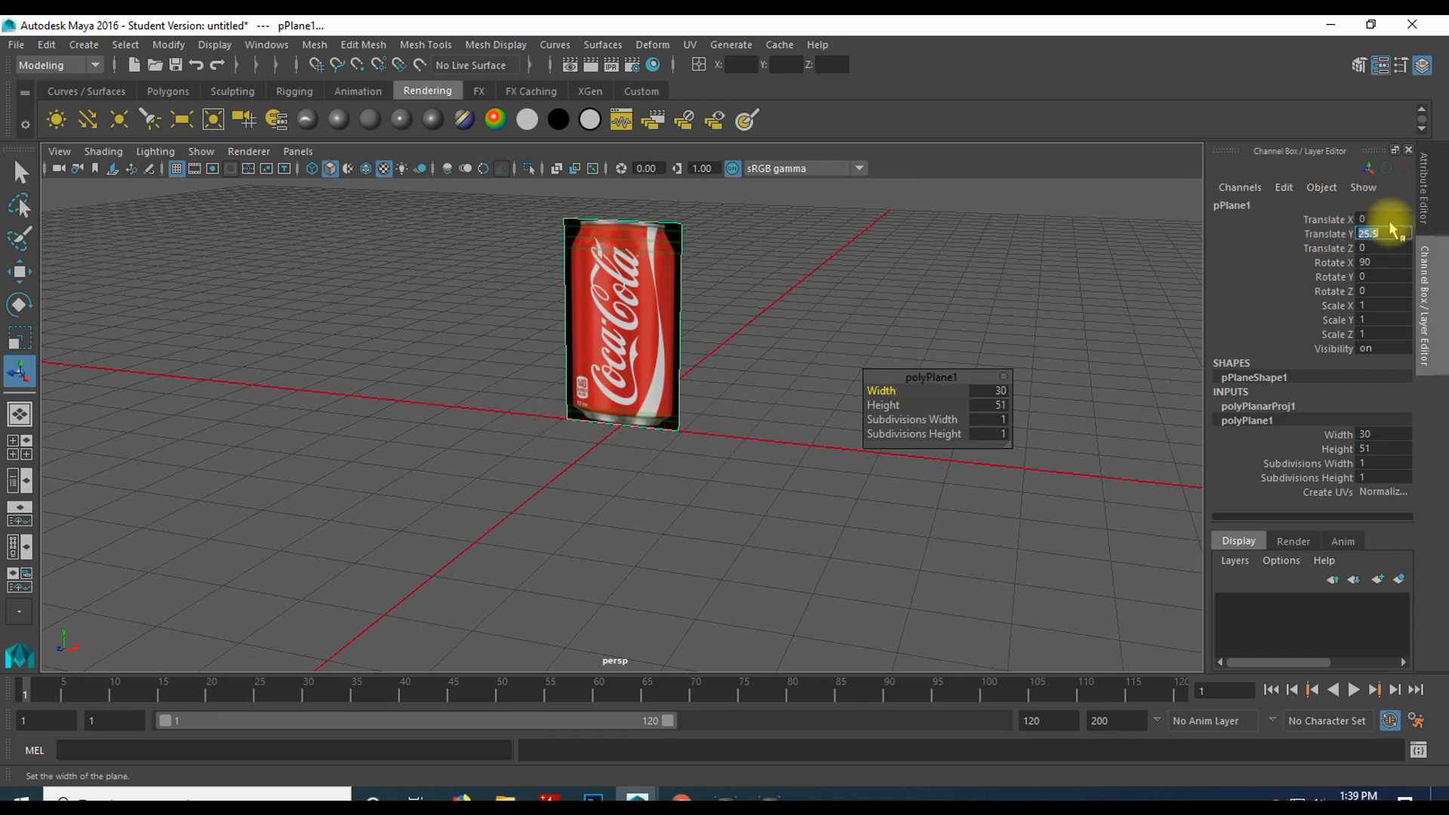
left_click(737, 462)
left_click(650, 324)
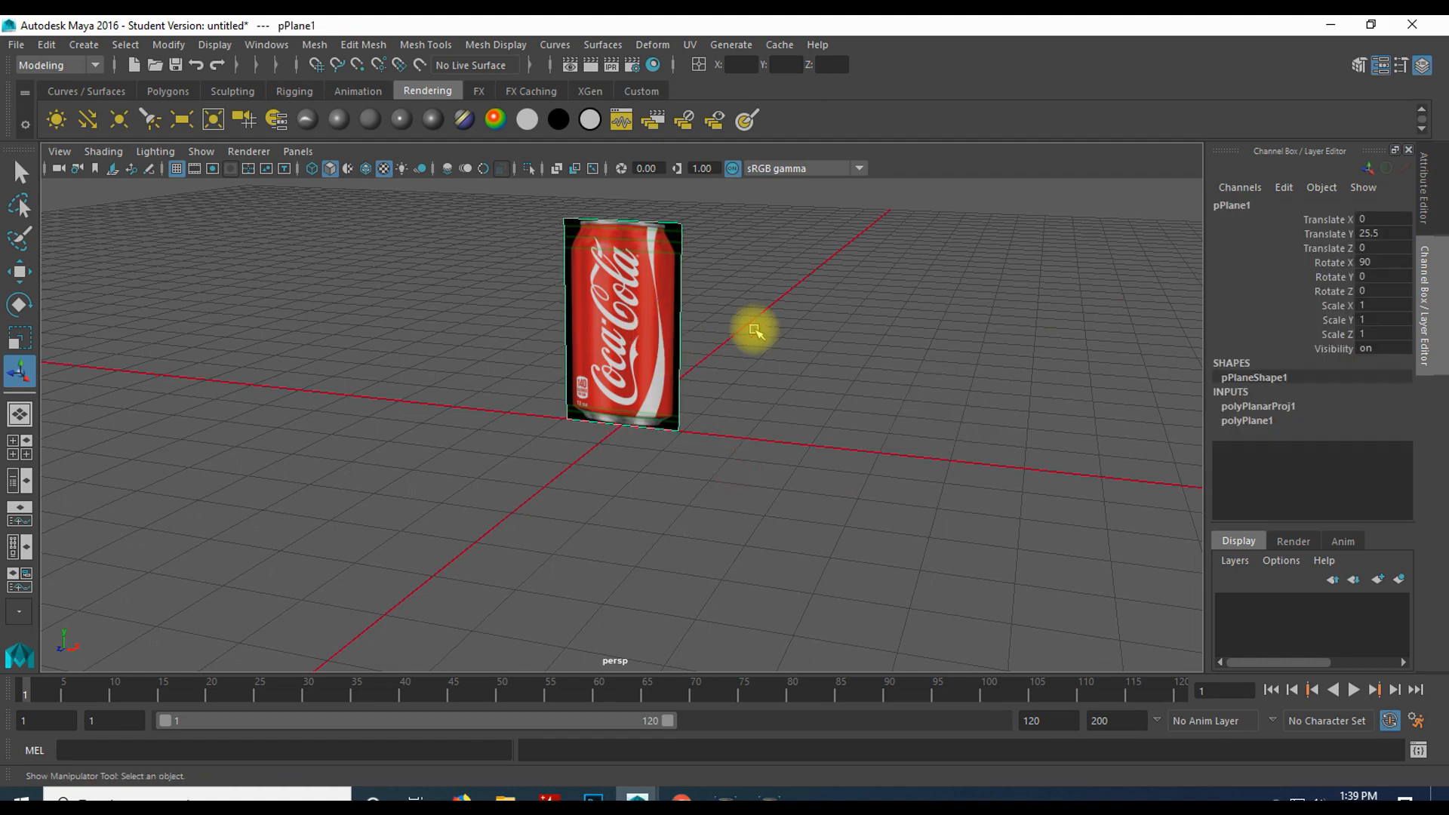
- Move the selected Coke plane back along the Z axis to a Translate Z of about -64
scroll(778, 332, "up", 5)
middle_click_drag(814, 283, 829, 464, "alt")
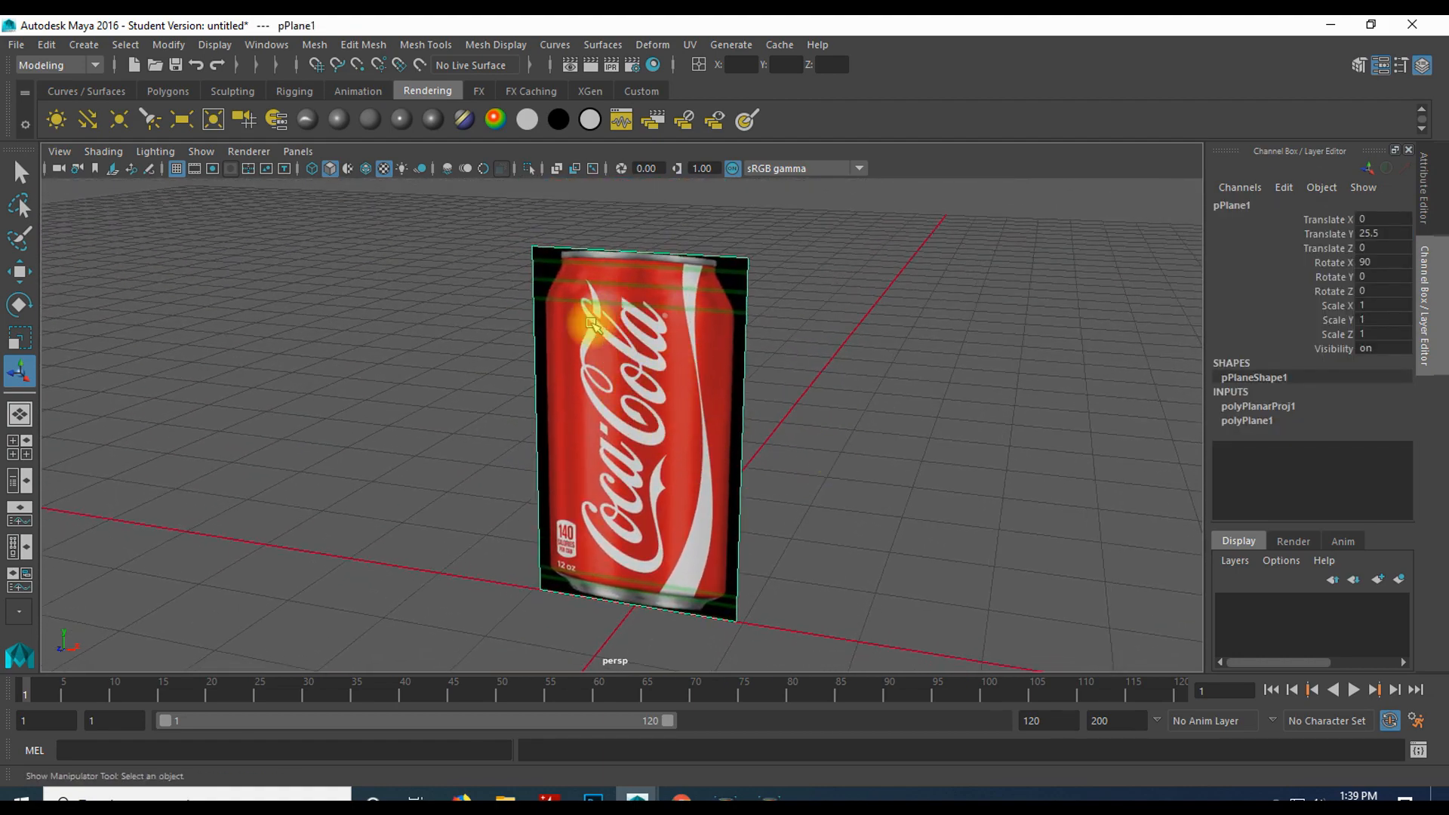
left_click(801, 343)
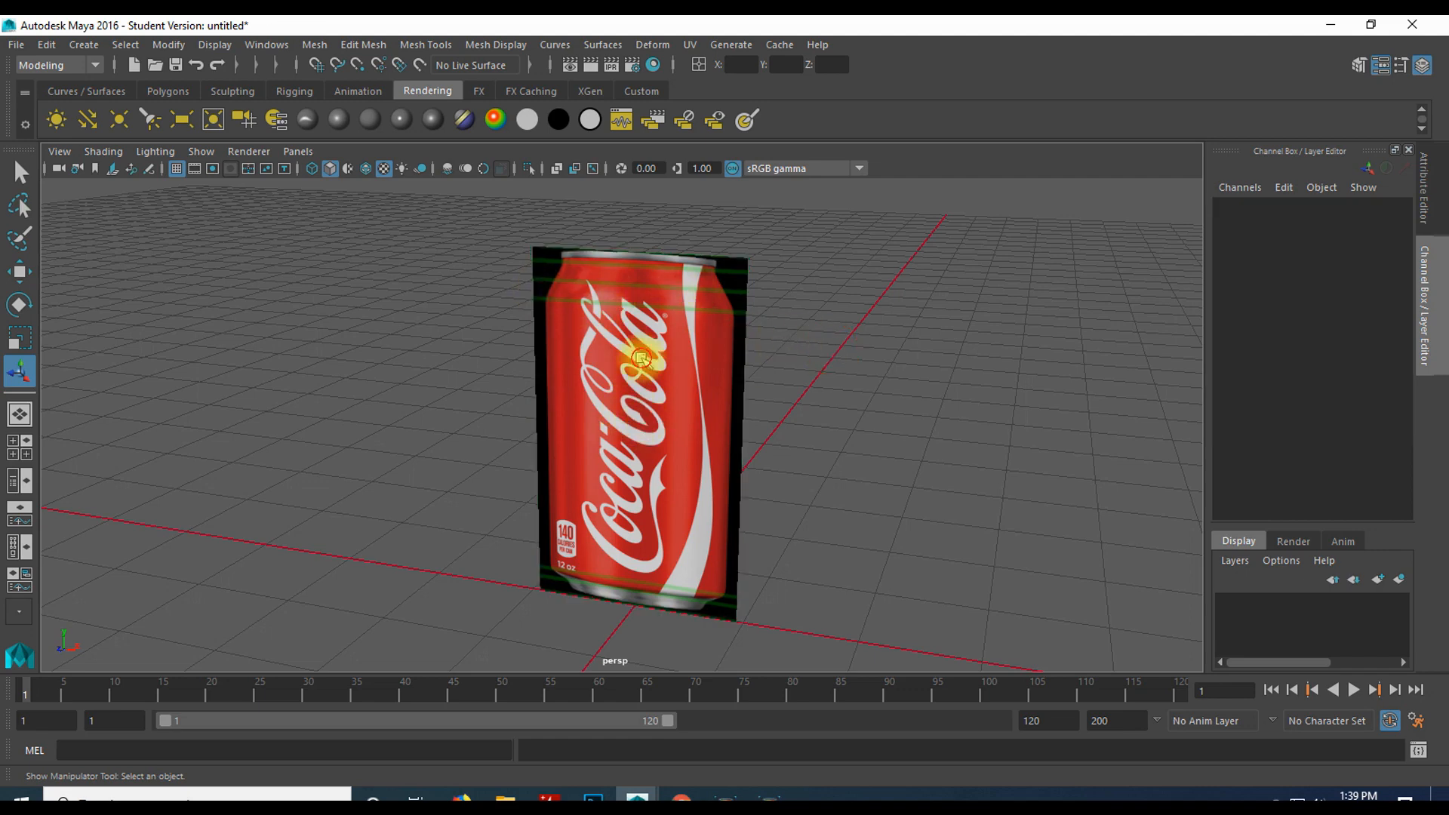
left_click(663, 438)
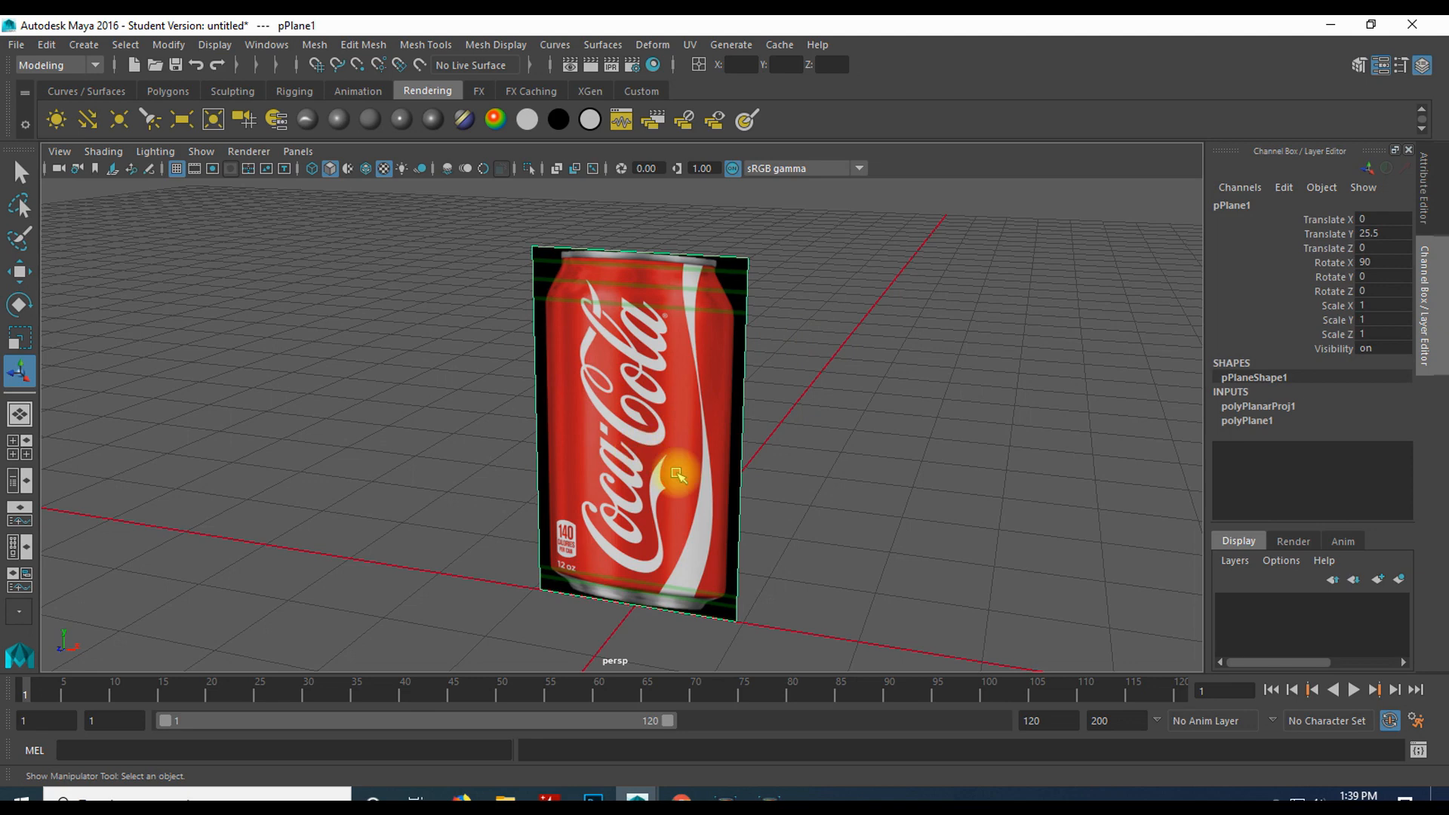
left_click_drag(830, 498, 785, 510, "alt")
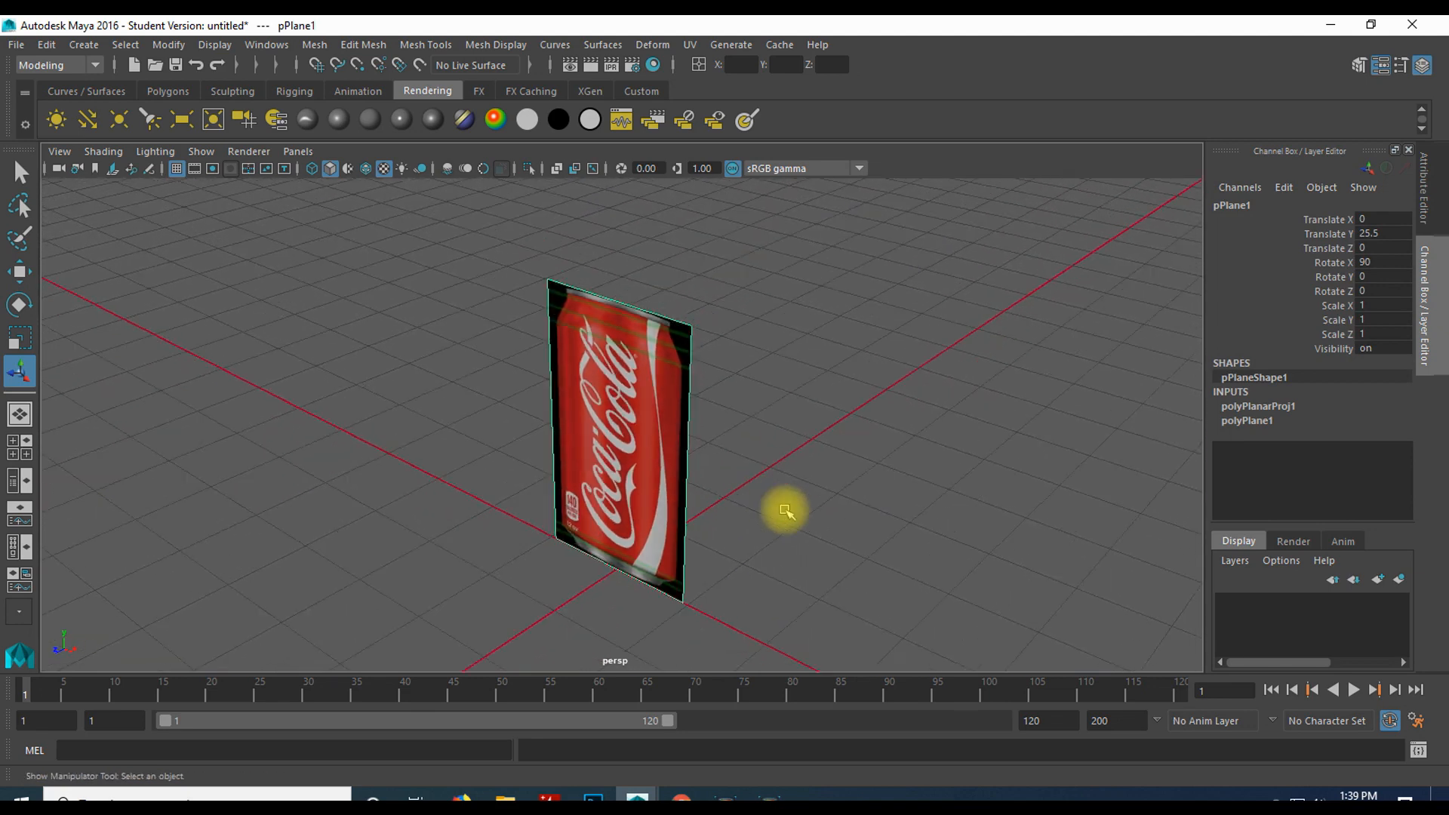
key("w")
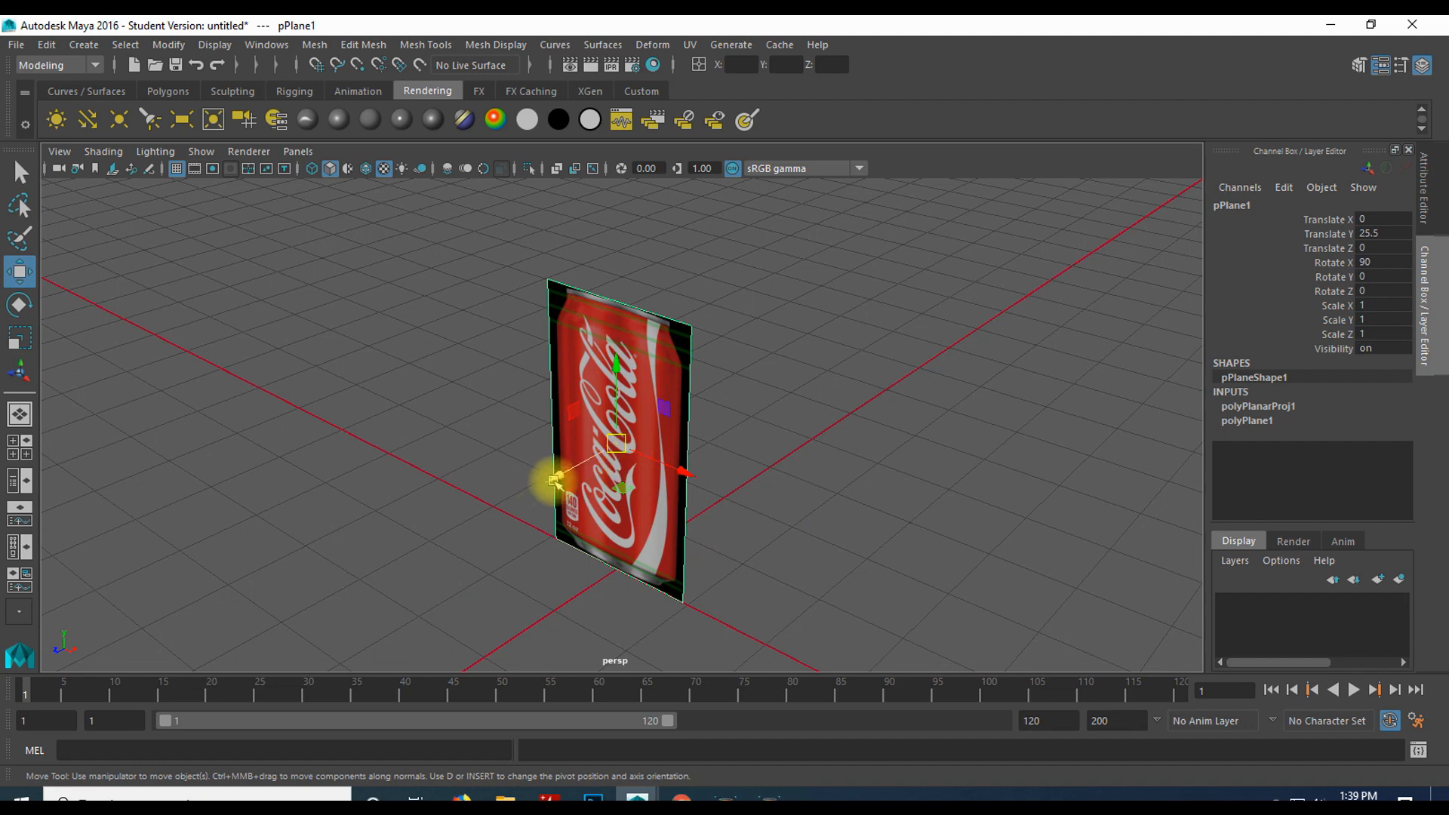
left_click_drag(554, 479, 828, 326)
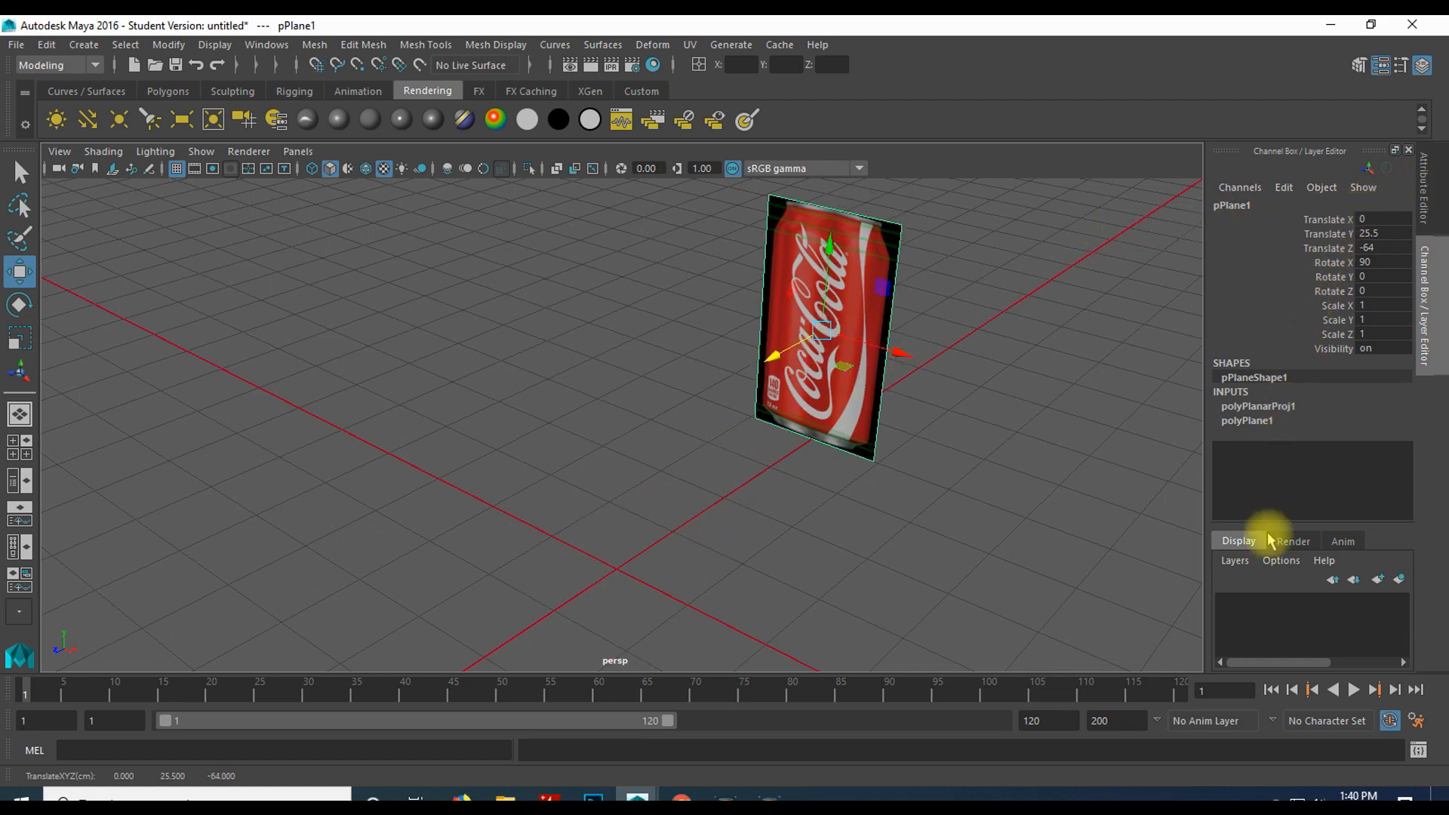
- Create a display layer from the selected plane and test switching the layer's visibility off and on
left_click(1234, 562)
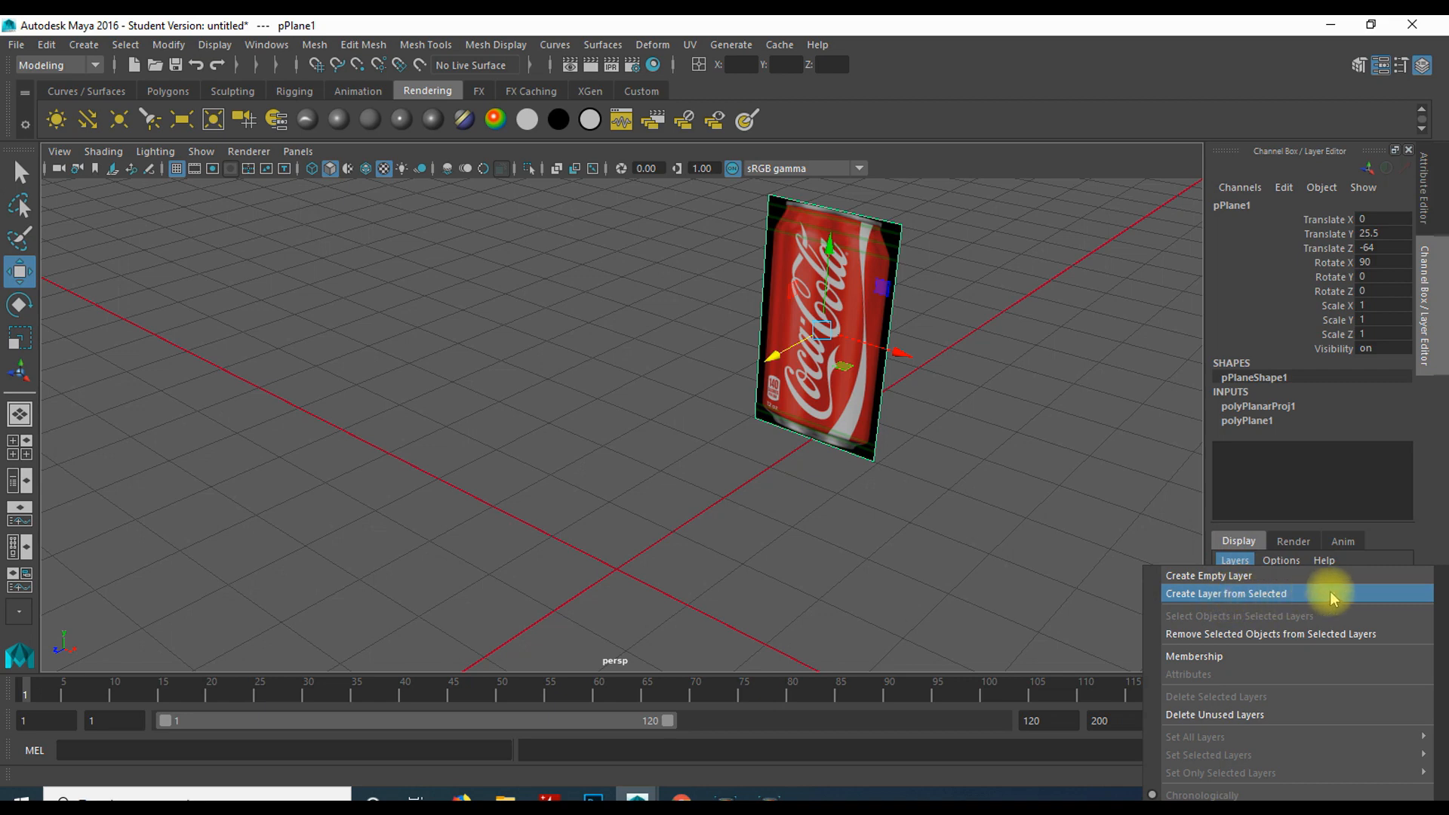
left_click(1258, 594)
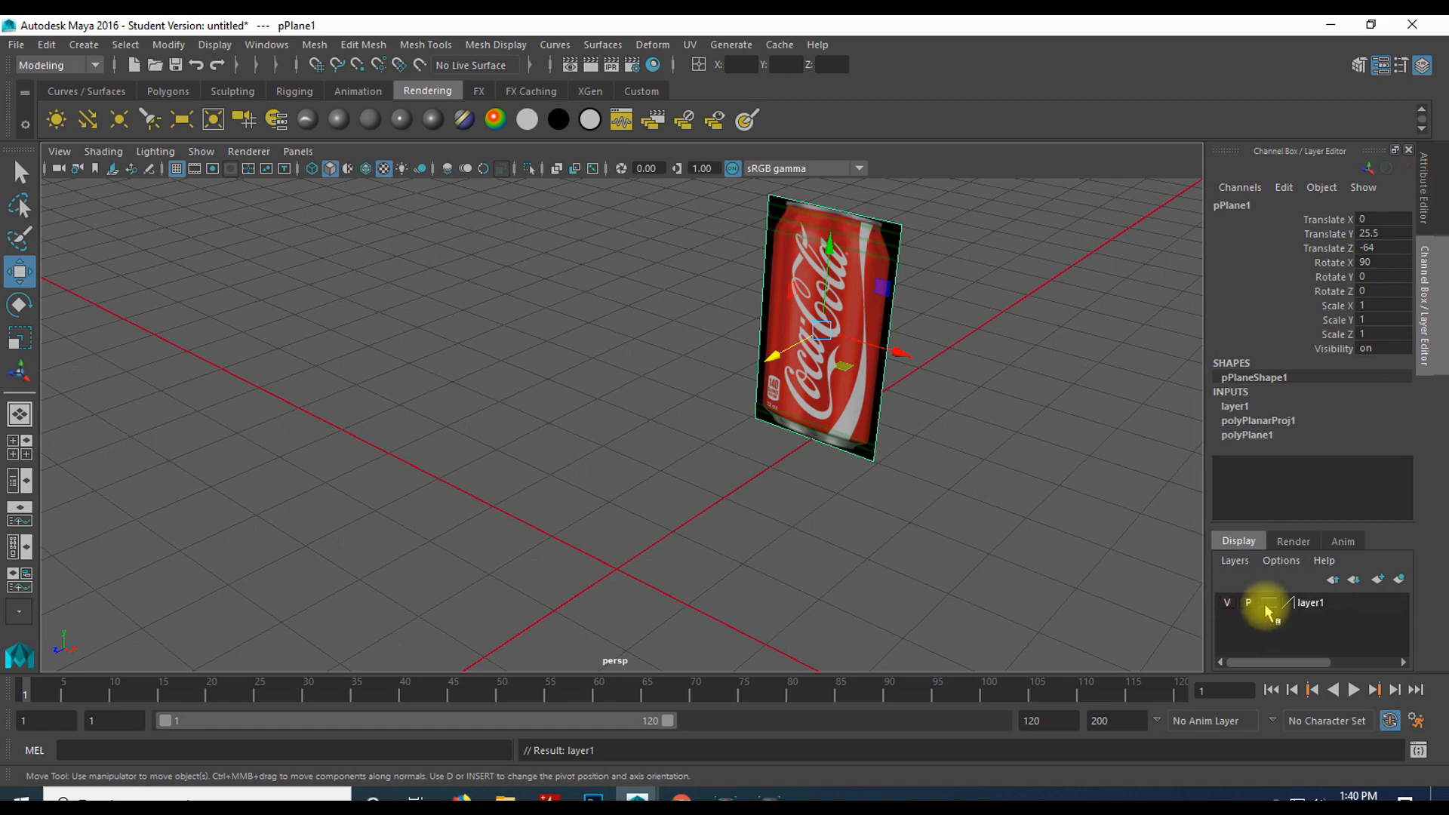
left_click(1227, 602)
left_click(1226, 602)
left_click(1228, 603)
left_click(1227, 604)
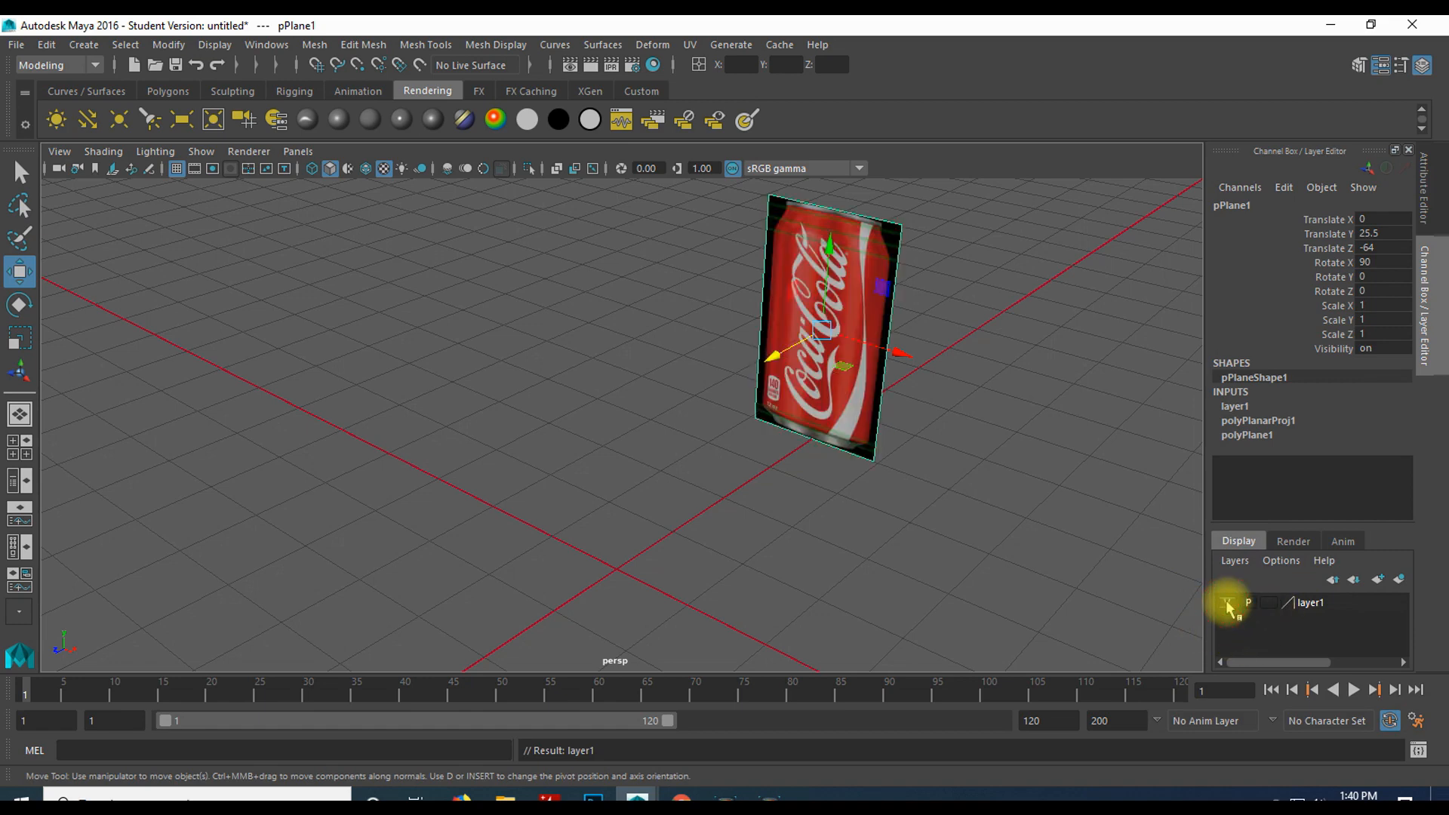
- Set the plane's display layer to Reference, trying Template first, and clear the selection
left_click(1268, 602)
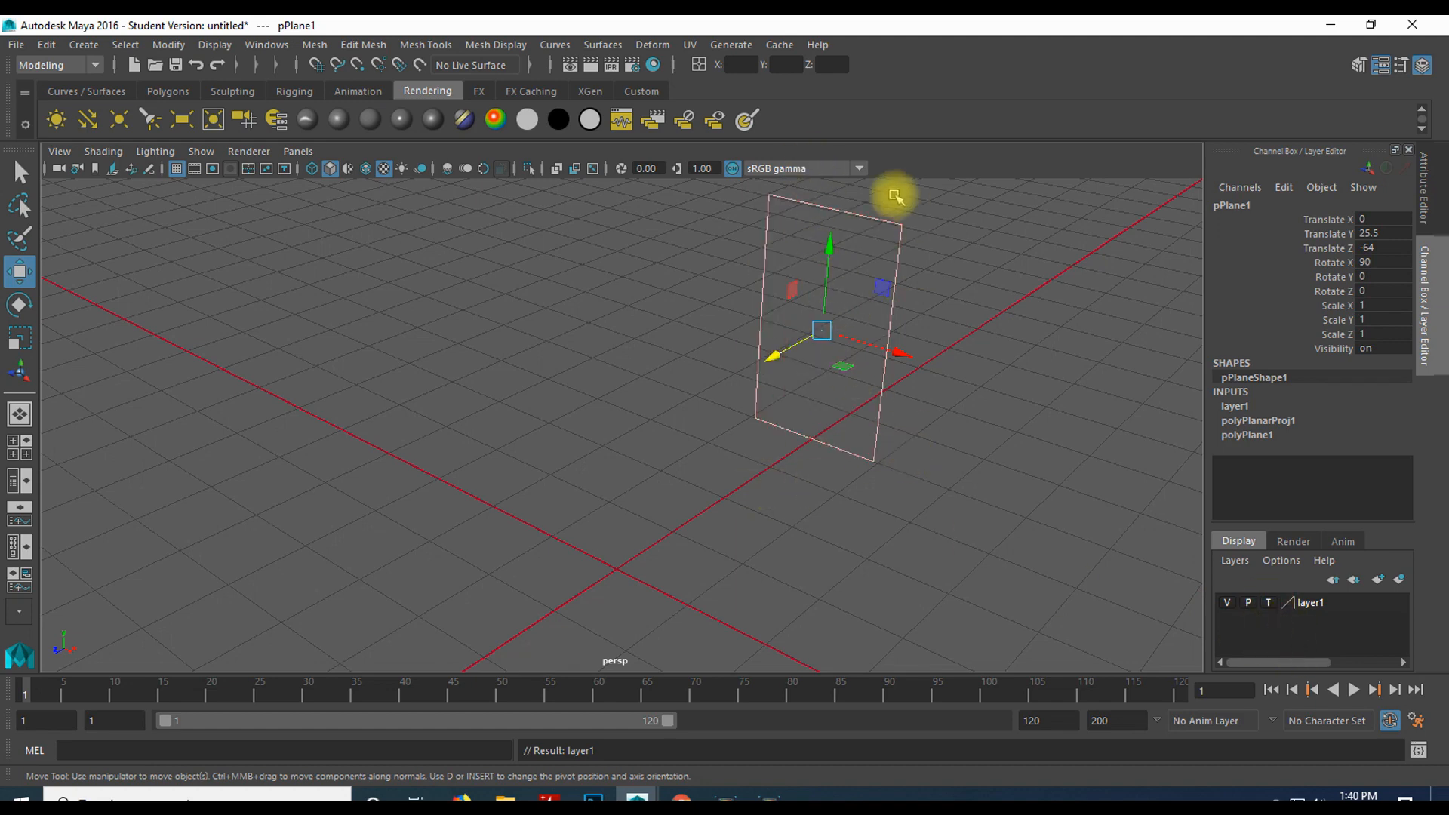
left_click(1267, 604)
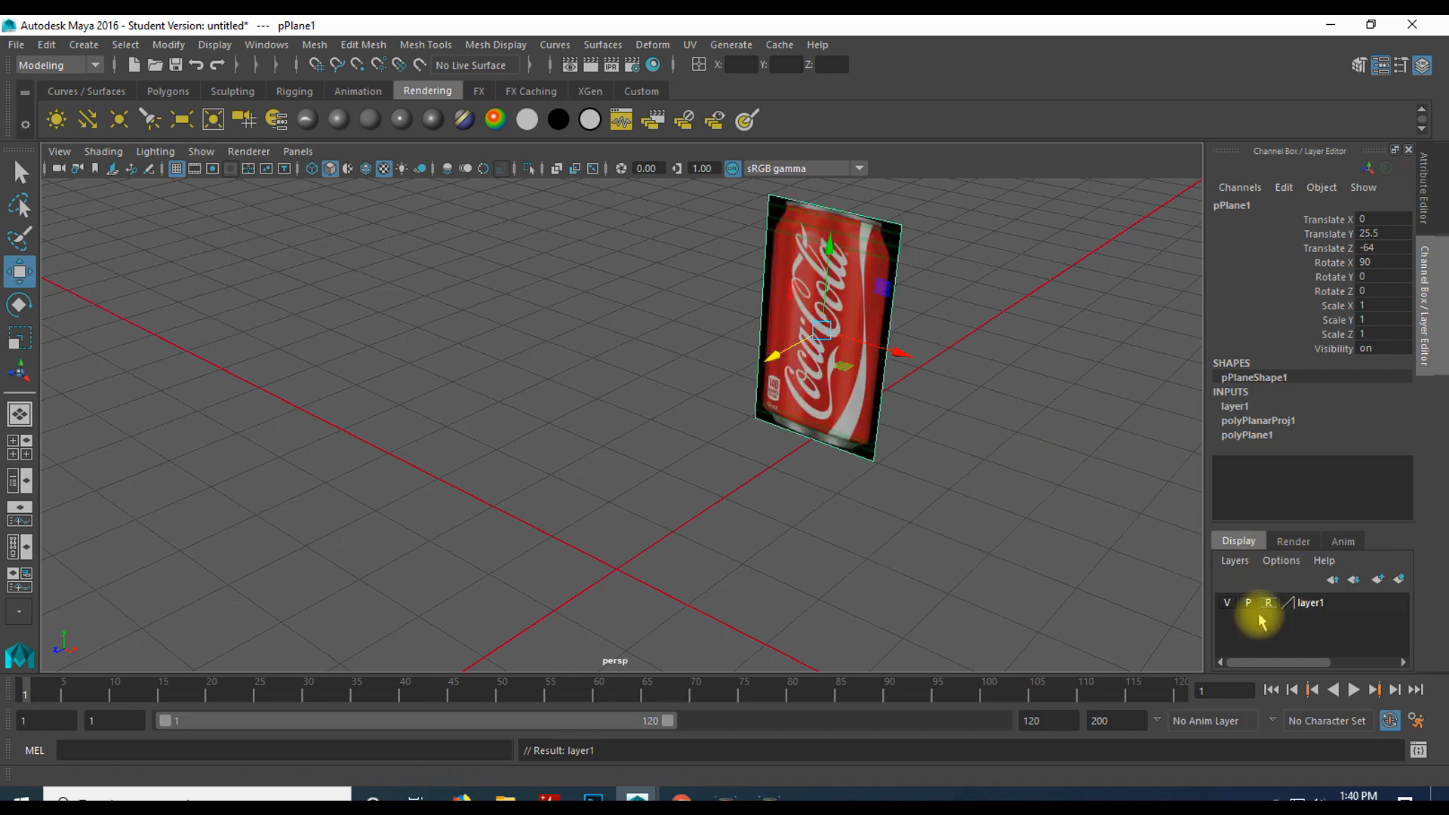
left_click(1017, 416)
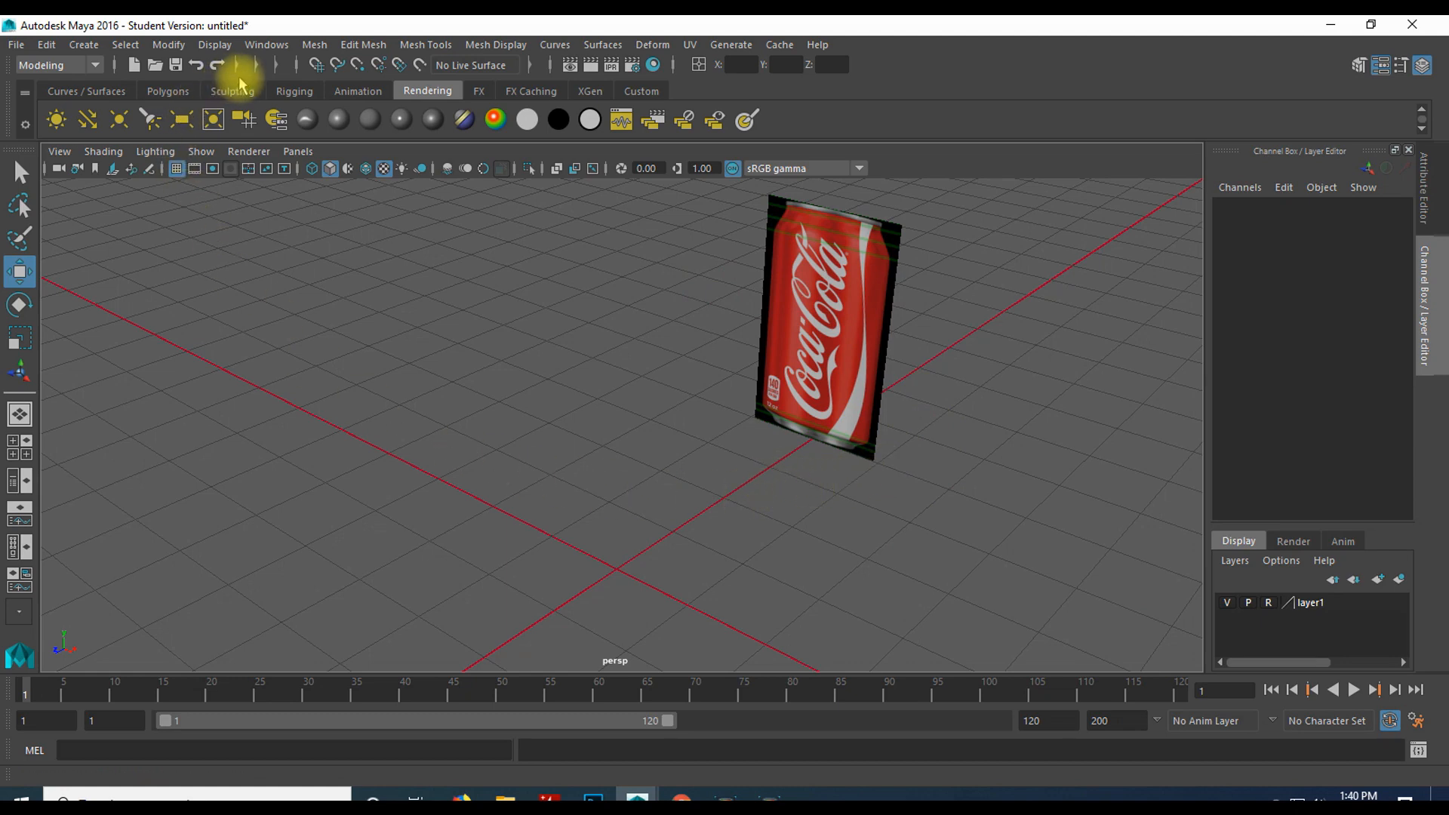
- Save the scene as Coke_Can.mb in the Classes scenes folder, accepting the student version notice
left_click(169, 91)
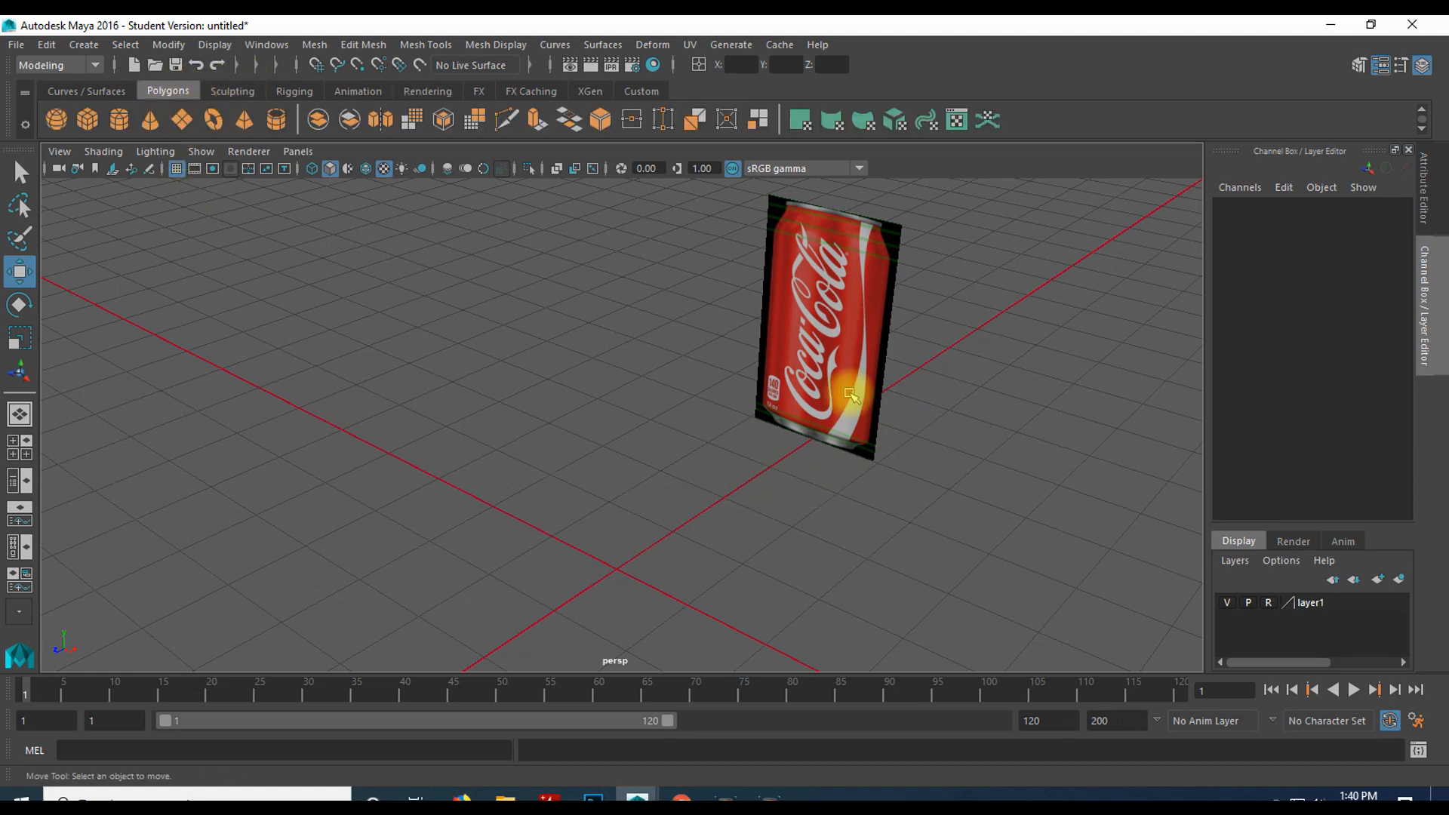
left_click(23, 46)
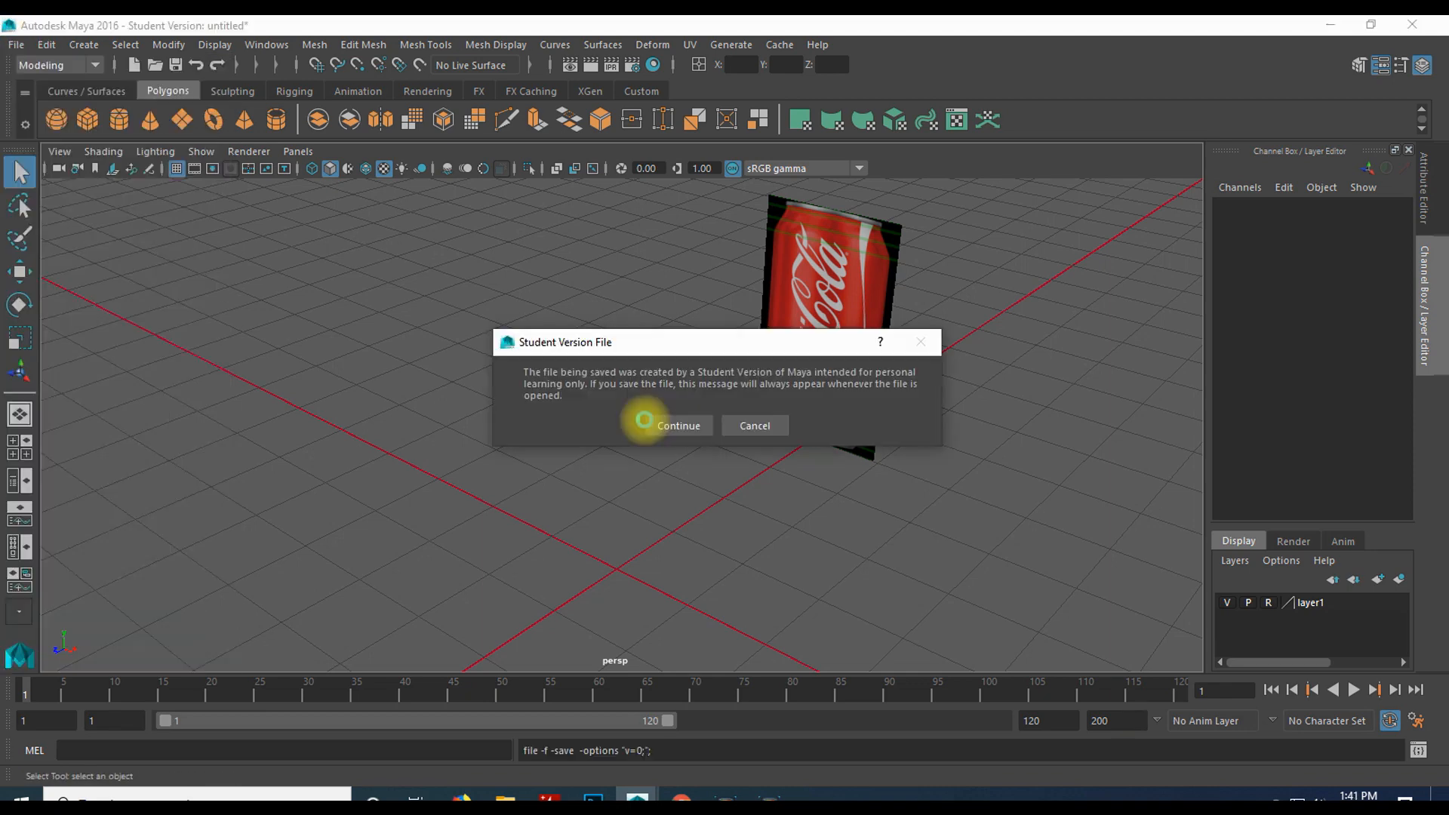
left_click(660, 423)
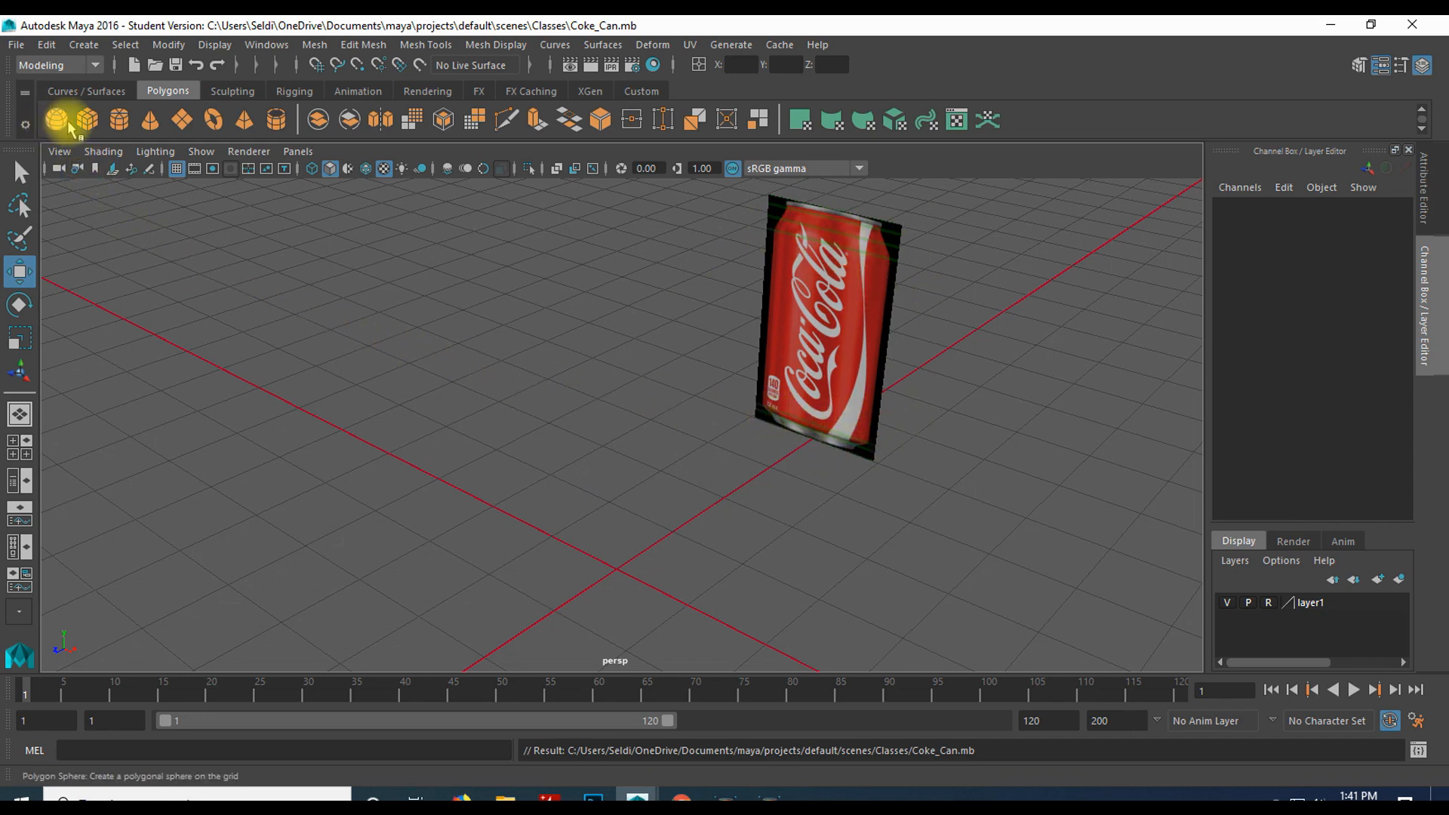
- Create a polygon cylinder at the origin and clear the selection
left_click(118, 120)
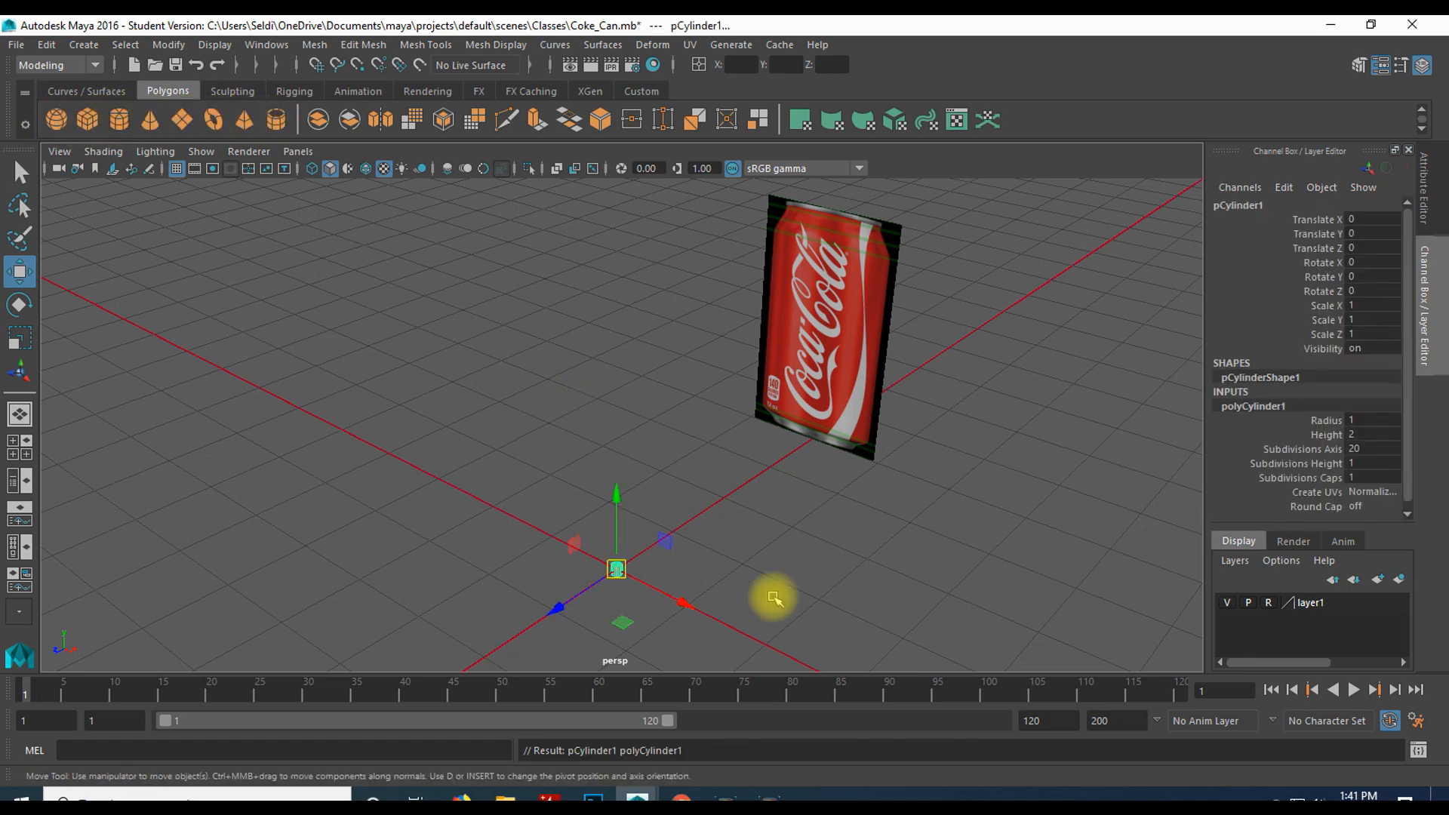
left_click(762, 480)
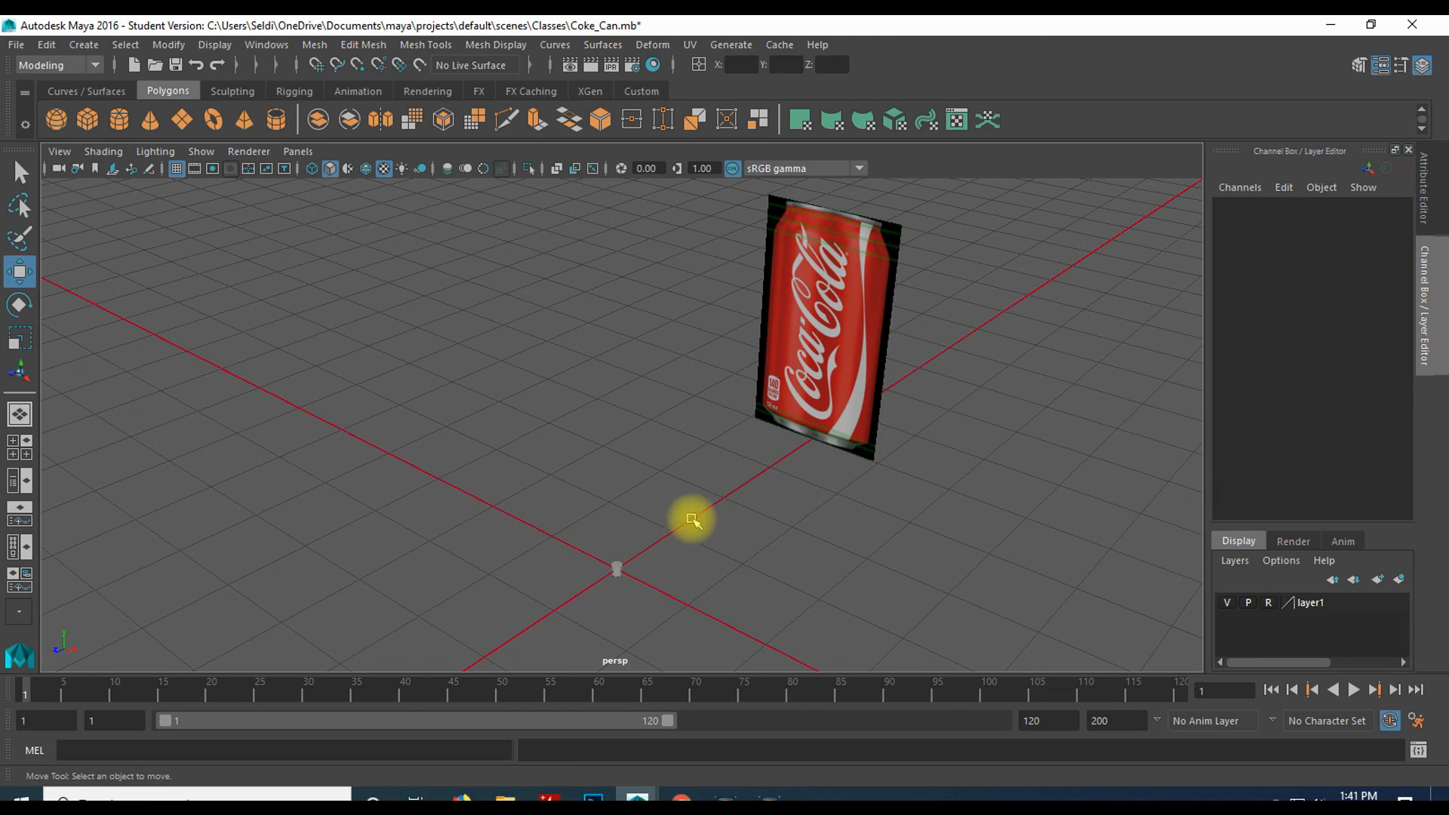
- Show the front view full size, frame the whole reference plane with the cylinder, and turn on textured display
key("space")
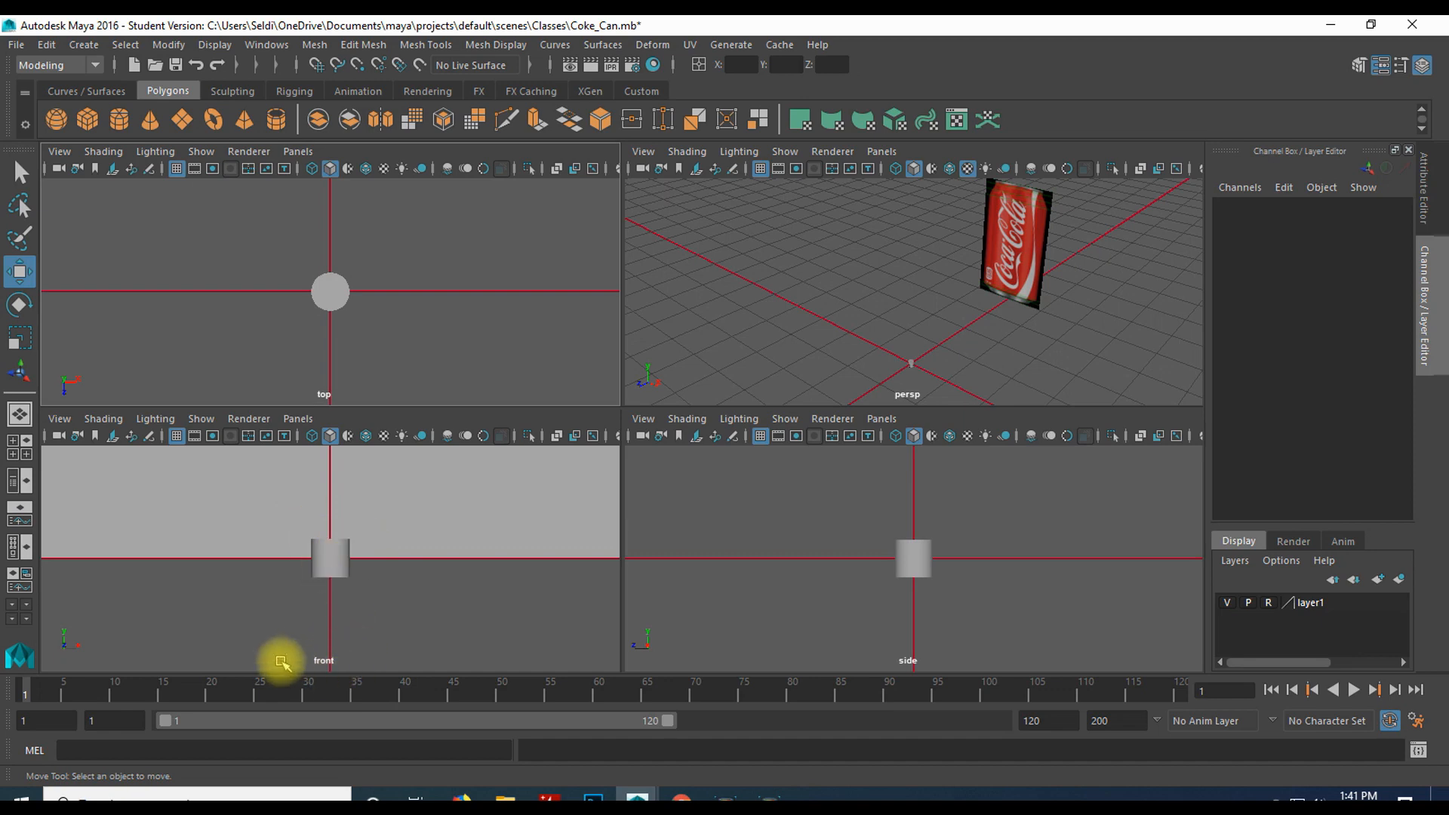
key("space")
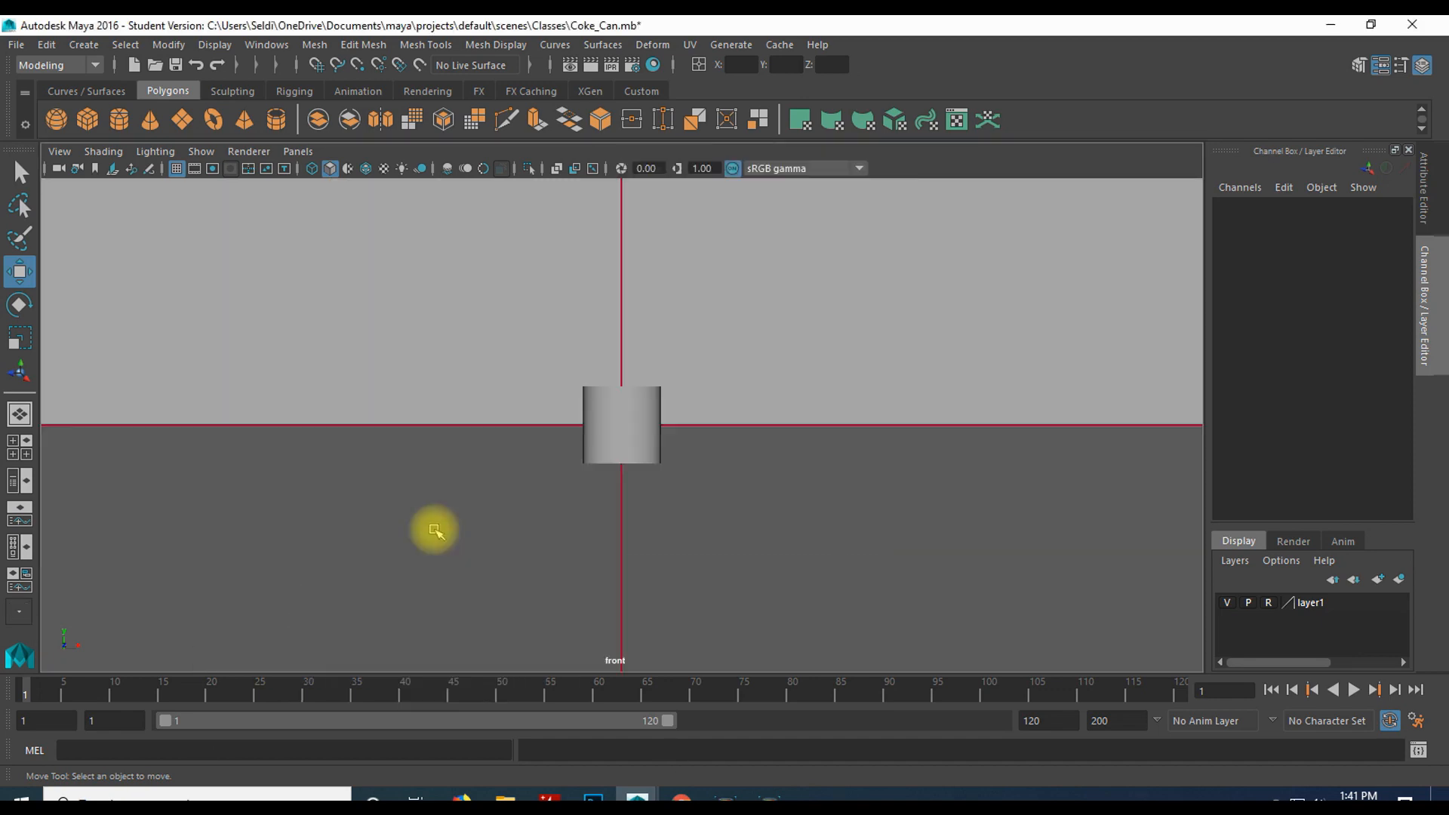
key("space")
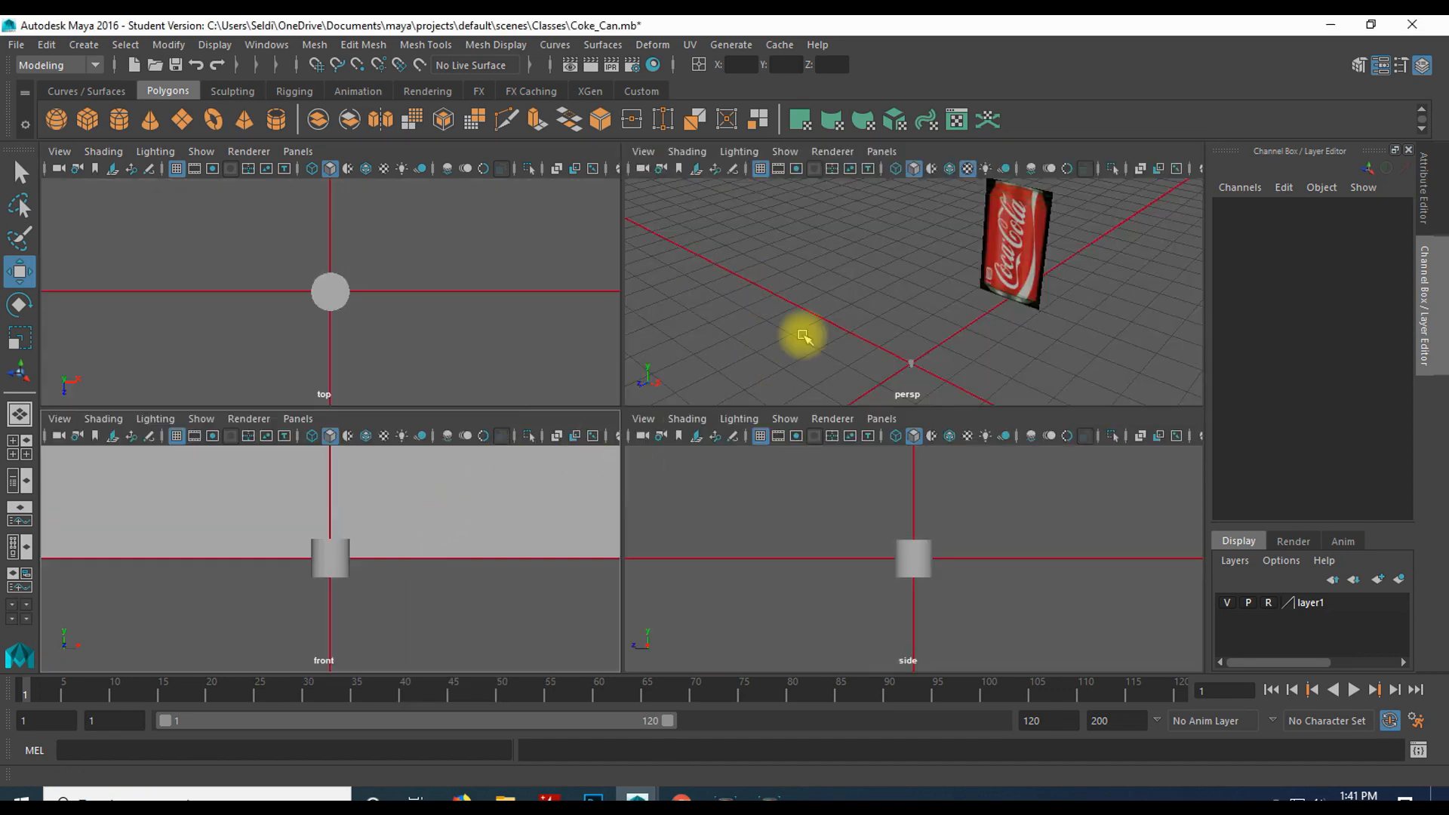
key("space")
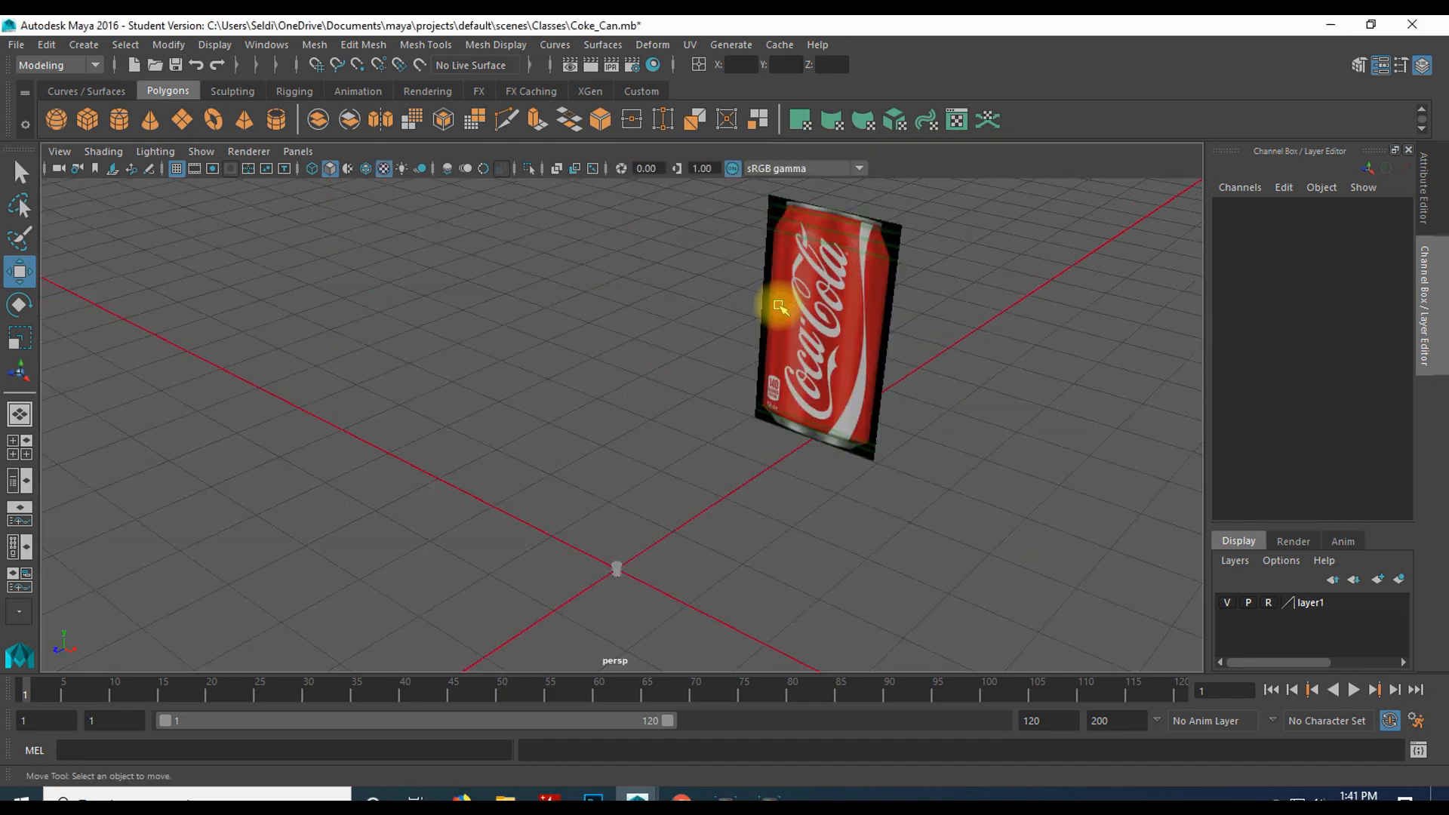
left_click(21, 449)
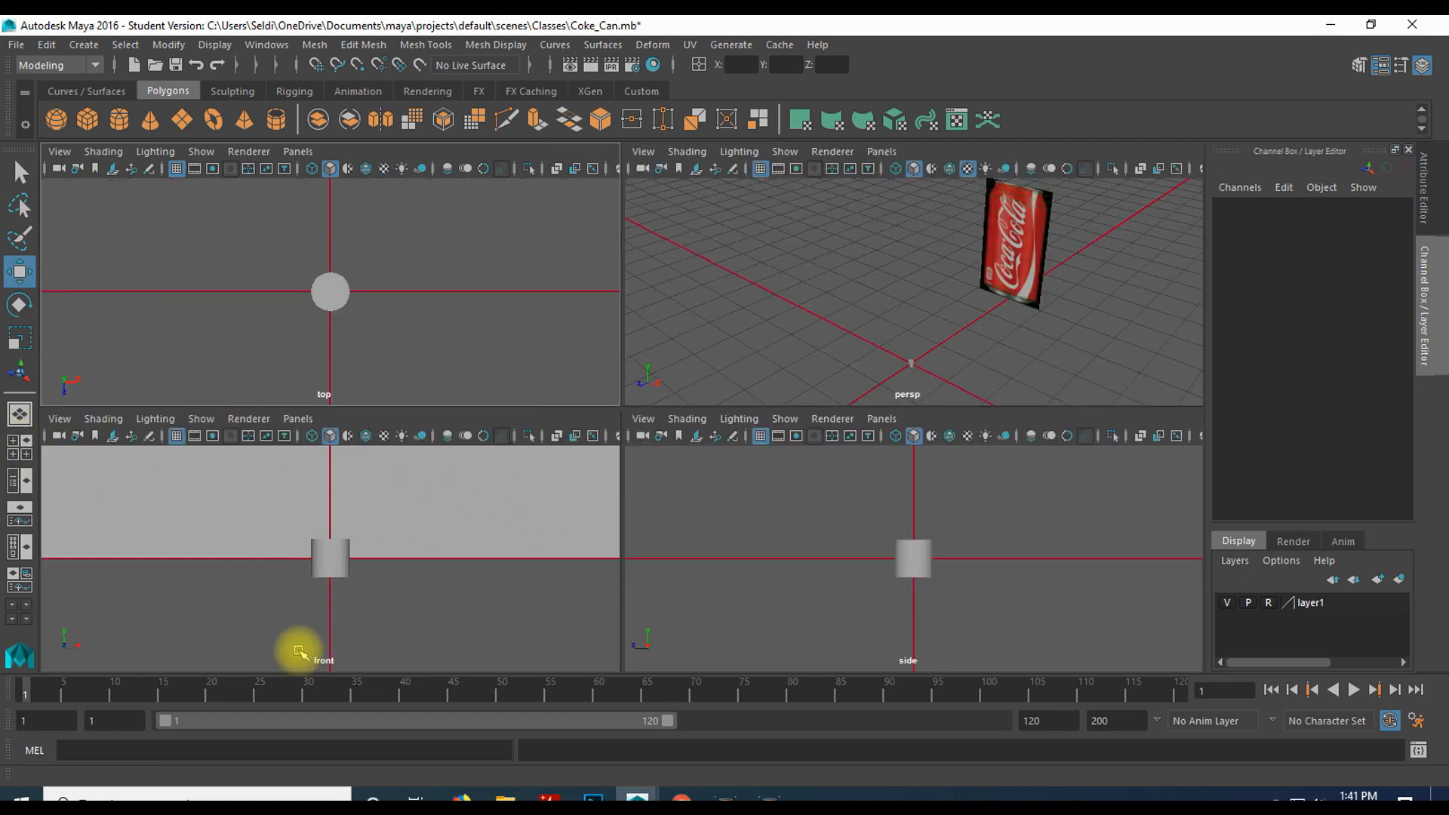
key("space")
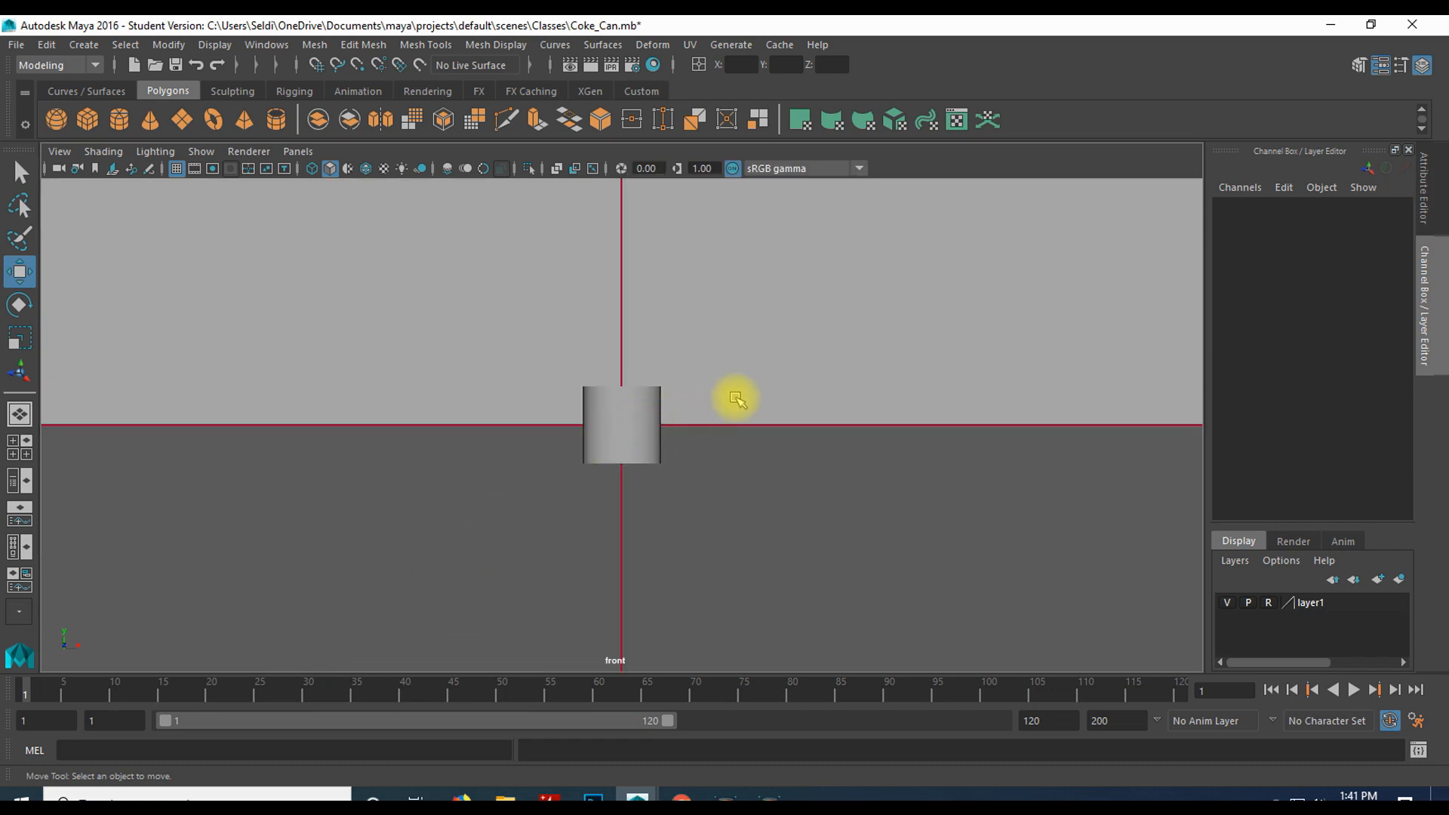
scroll(748, 391, "down", 10)
middle_click_drag(832, 291, 807, 506, "alt")
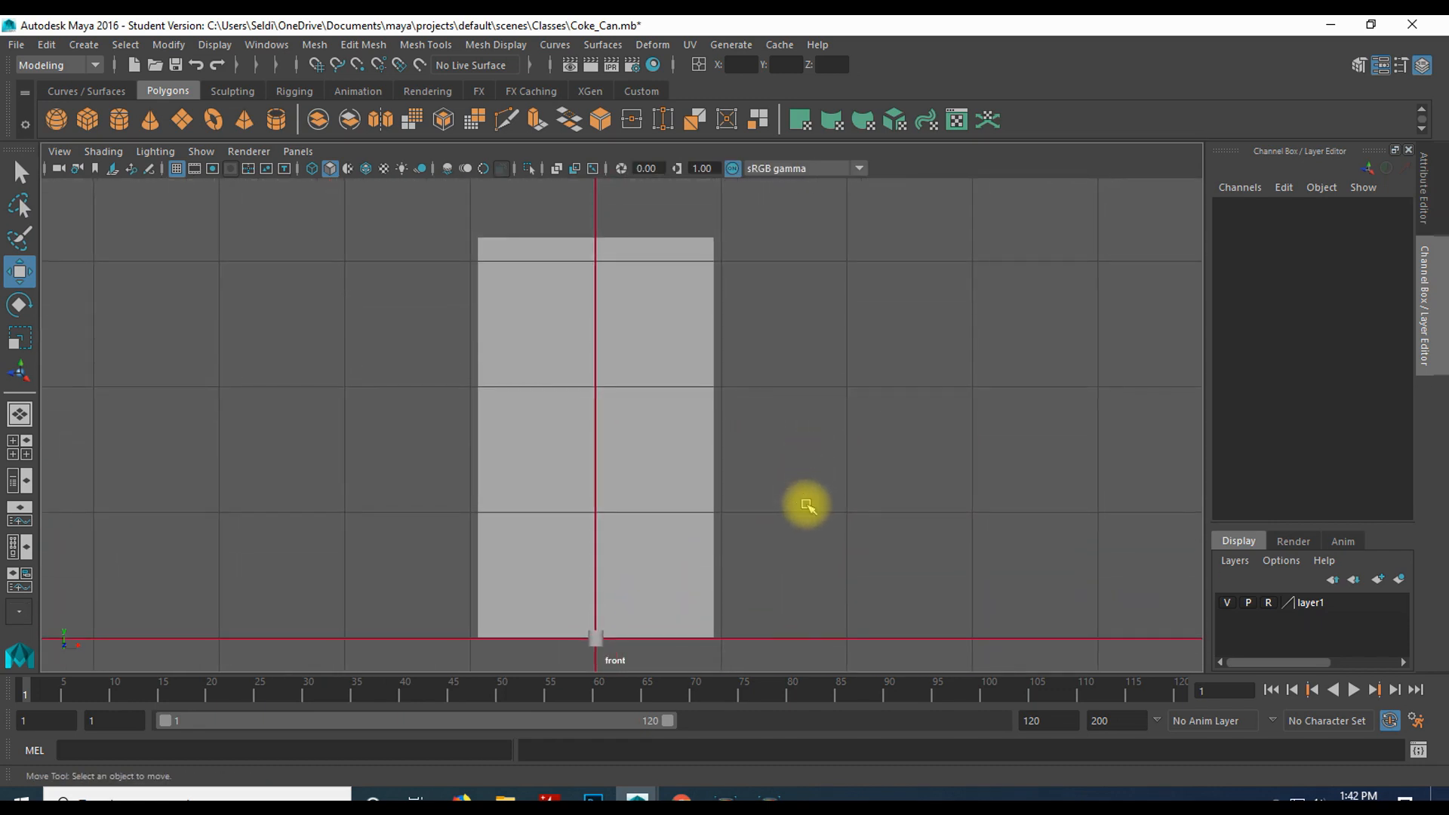
key("6")
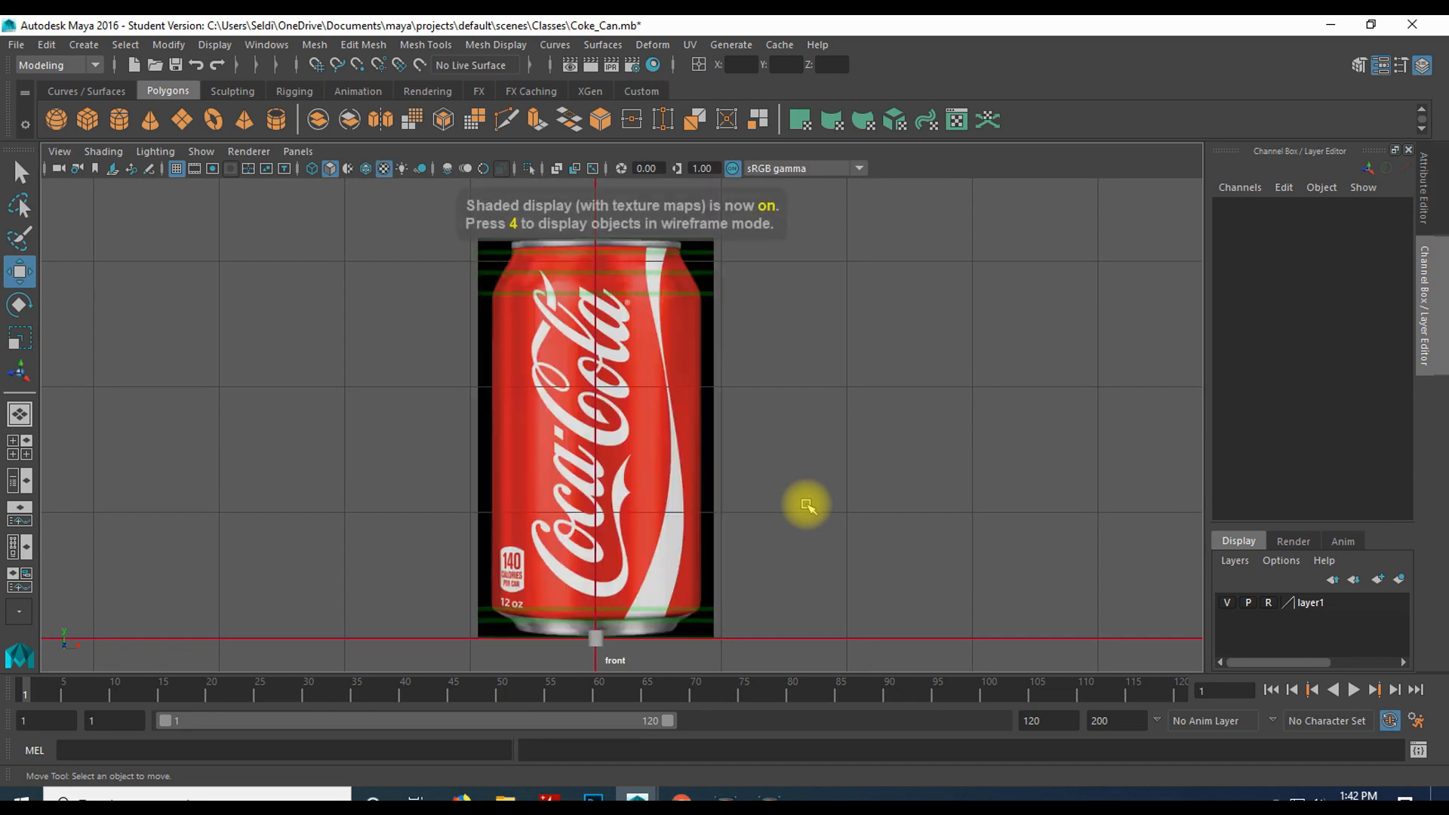
- Set the polygon cylinder's radius to 13 to match the width of the can in the reference
left_click(599, 641)
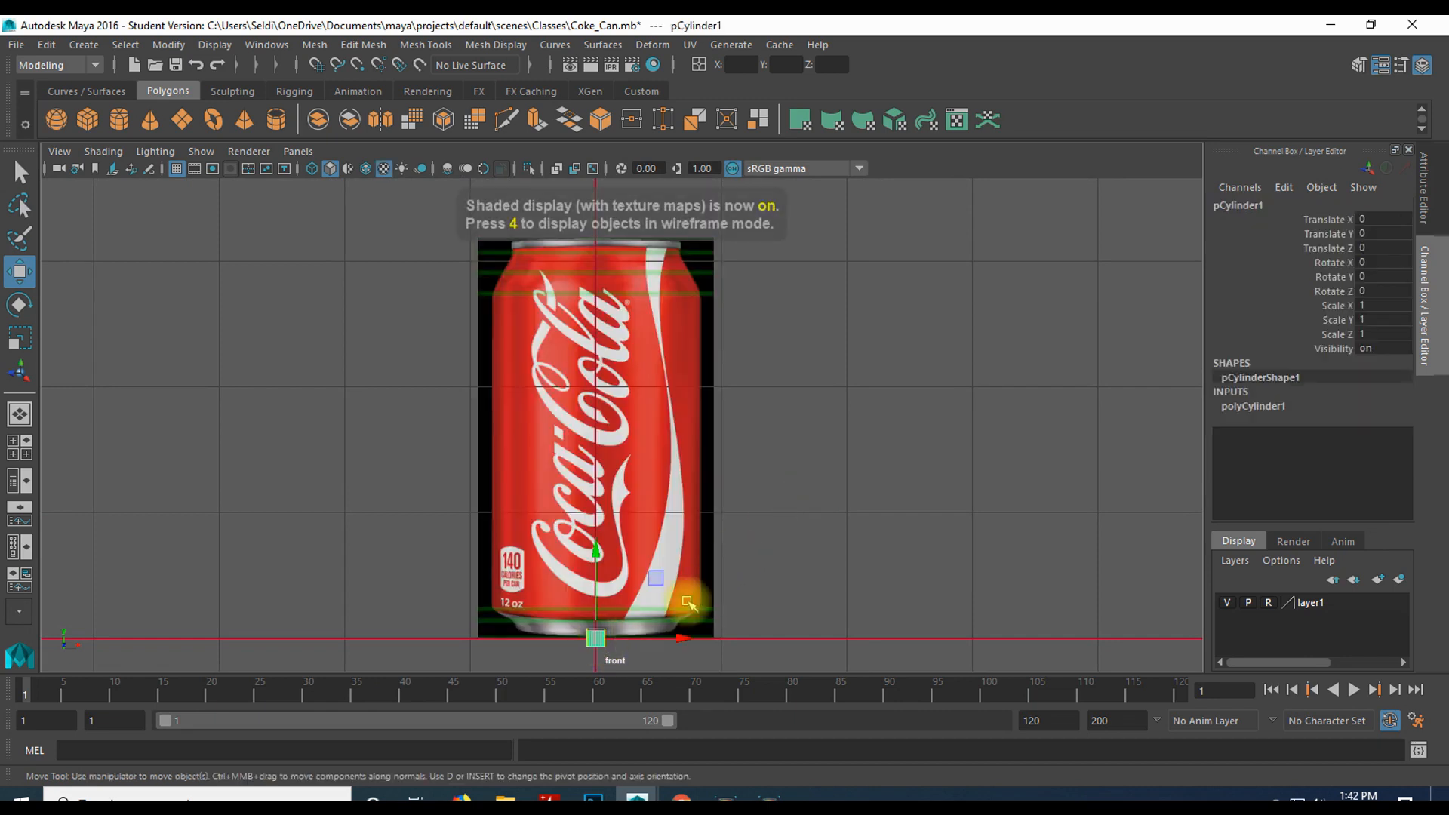
left_click(1238, 407)
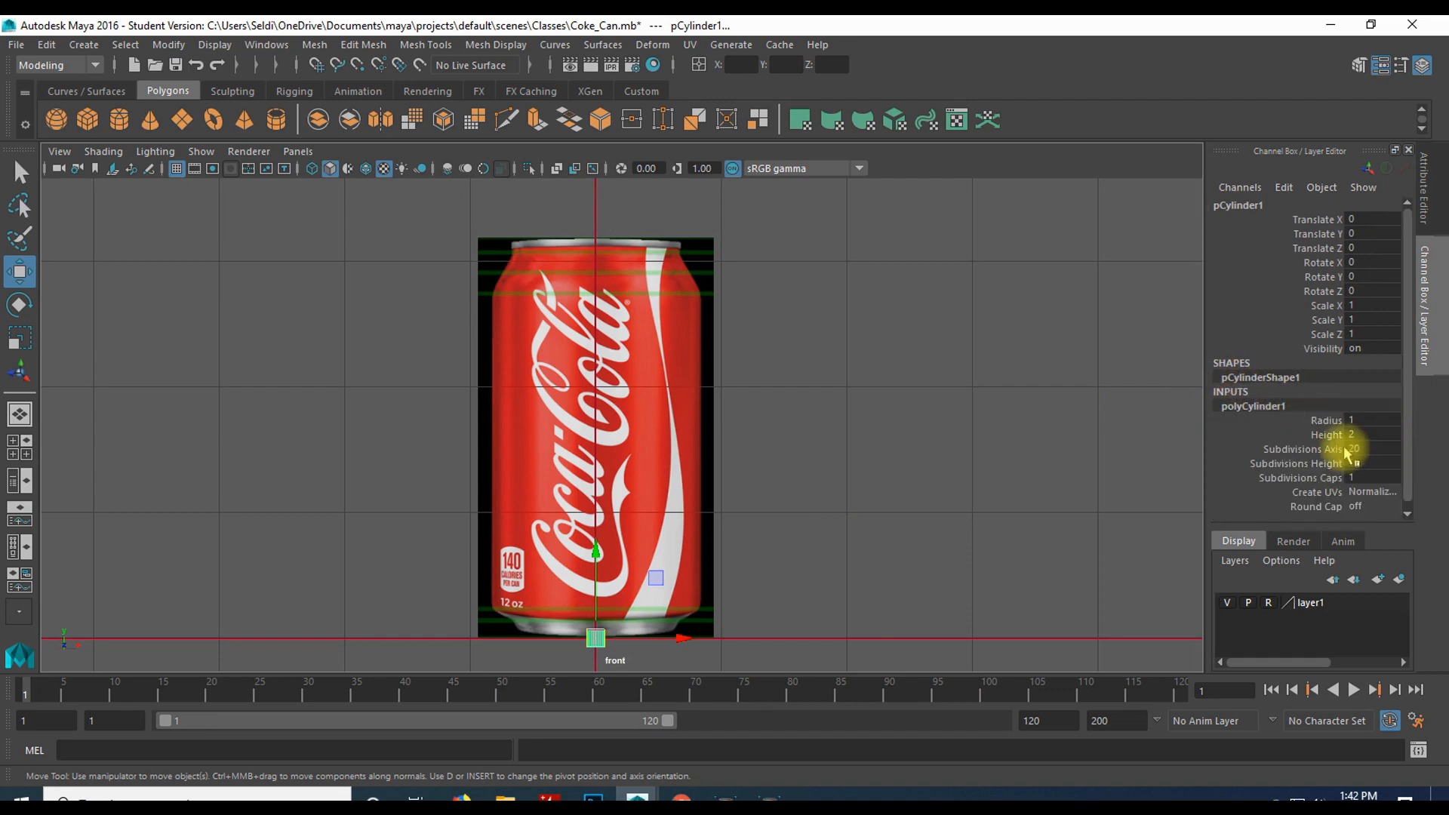
left_click(1331, 420)
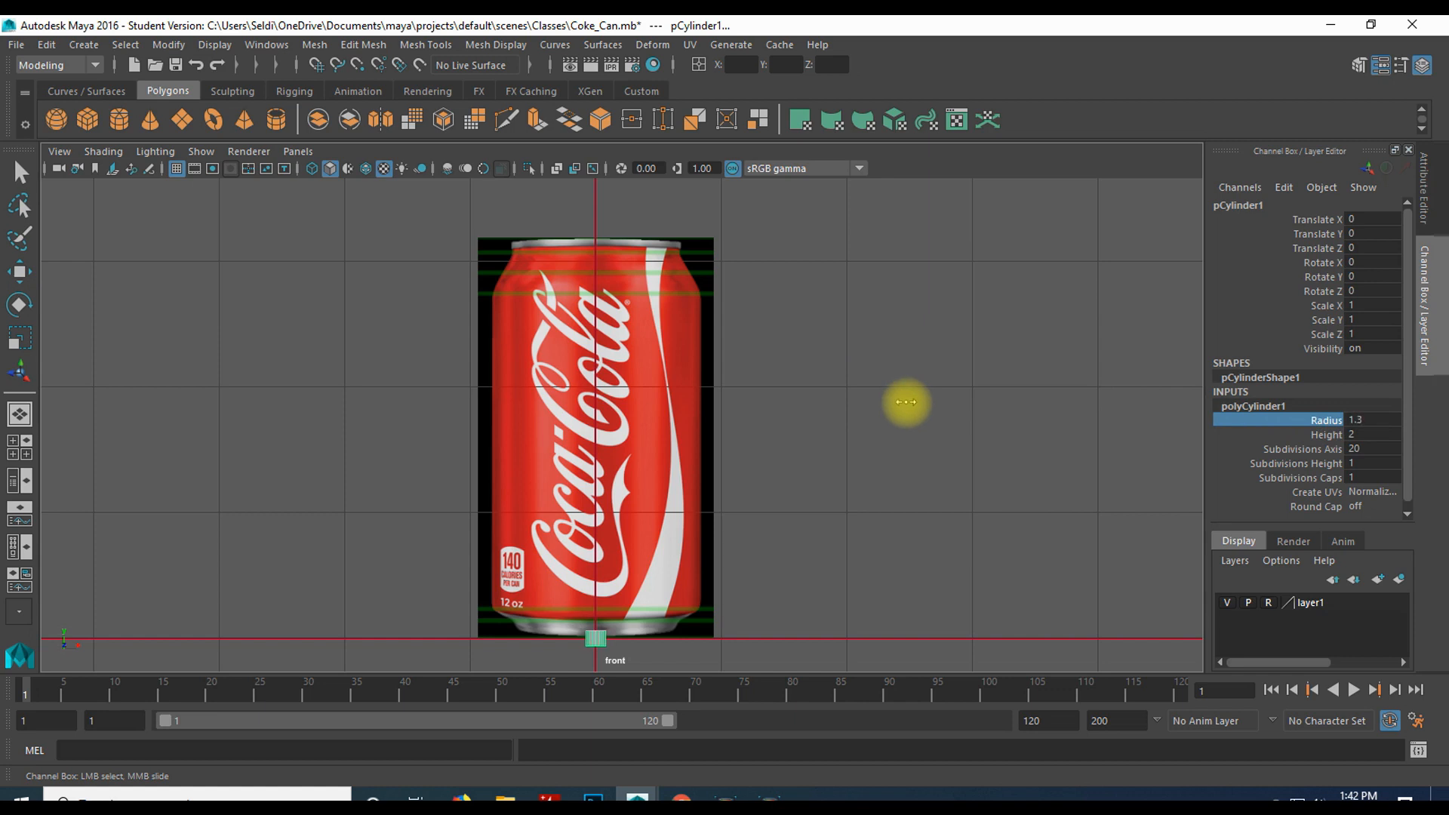
middle_click_drag(908, 400, 999, 391)
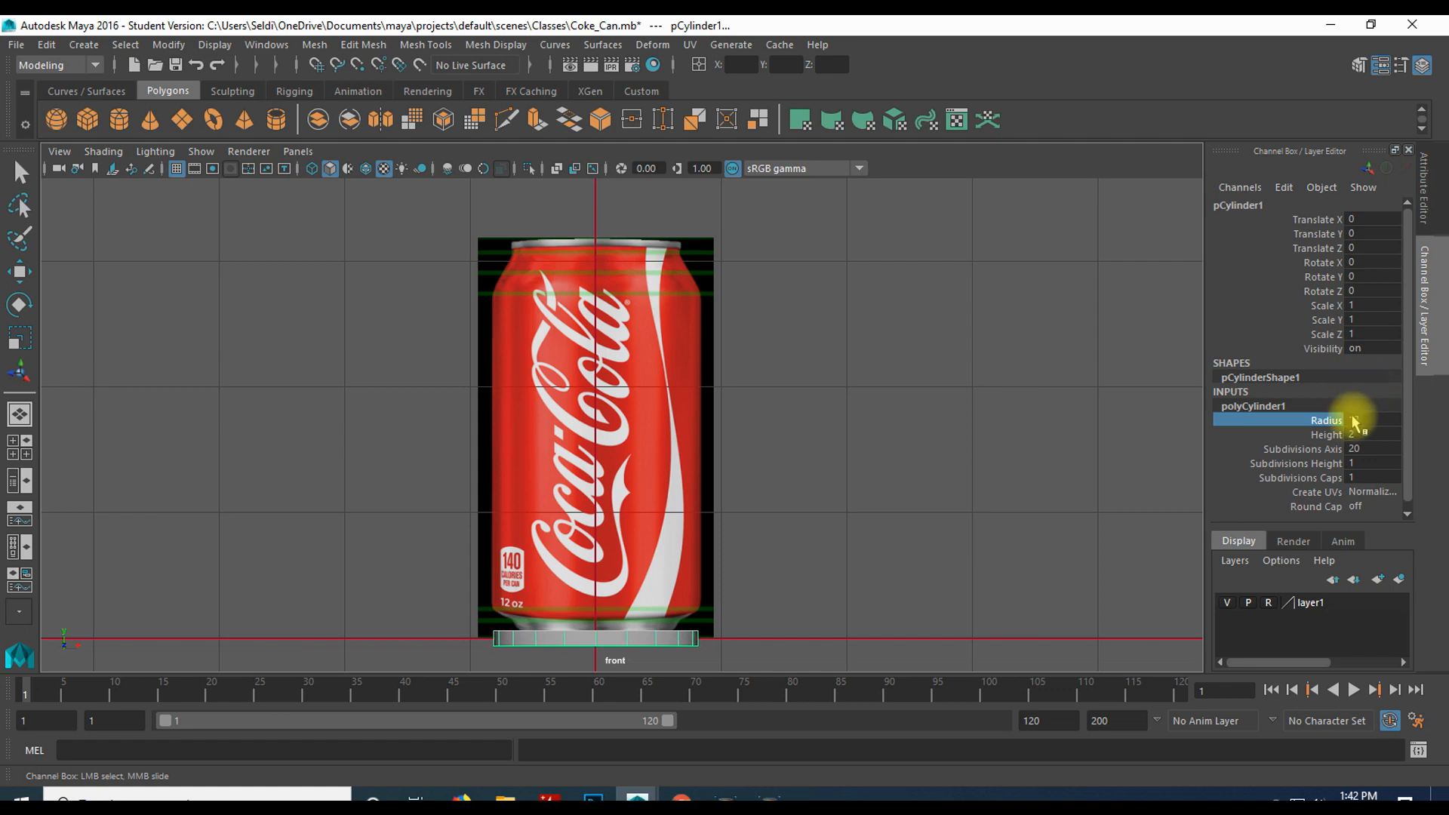
- Increase the cylinder's height to about 38.3 and raise it over the reference can to a Translate Y of about 26.1
left_click(1324, 435)
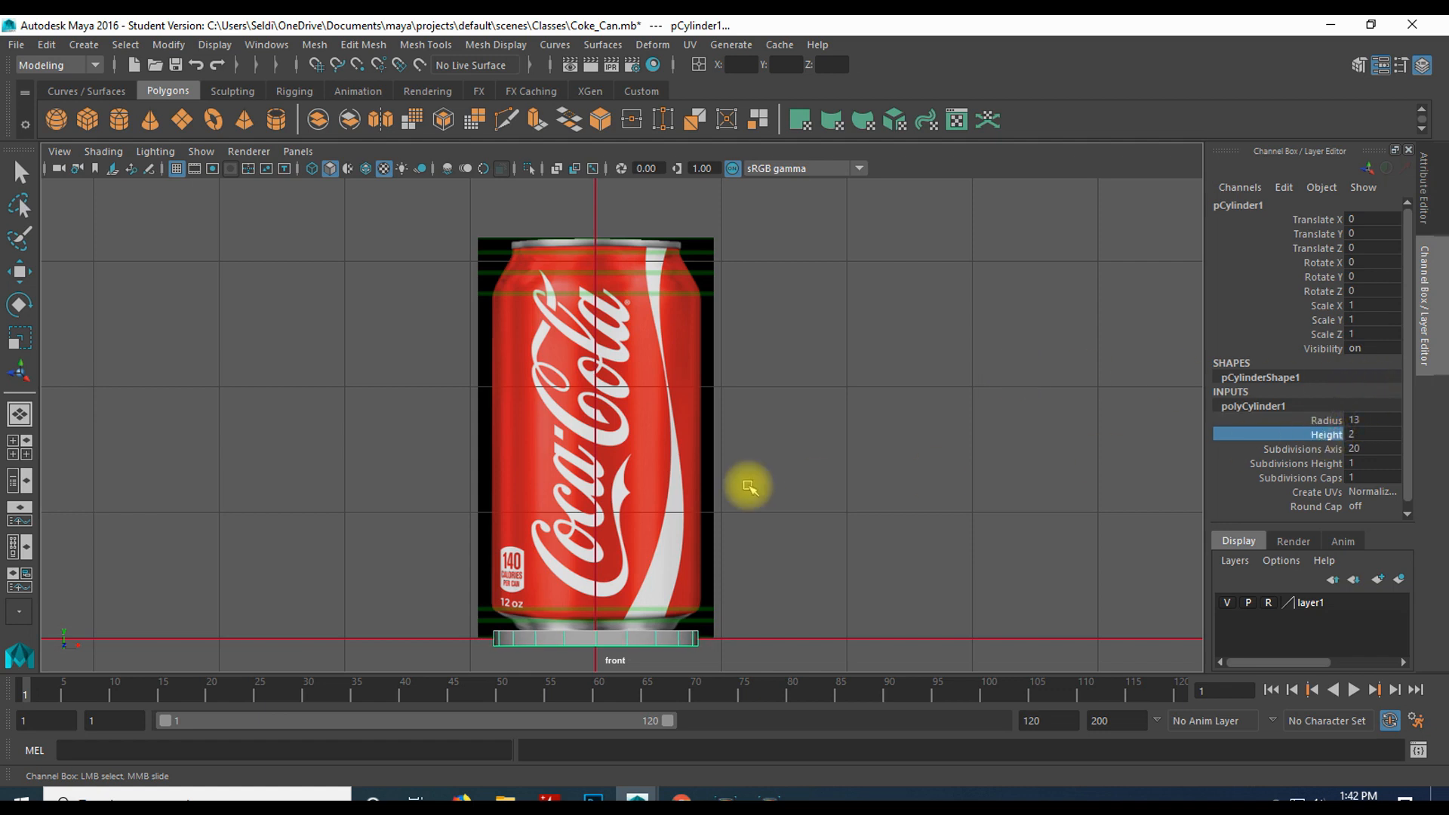
middle_click_drag(627, 541, 947, 434)
scroll(794, 486, "down", 4)
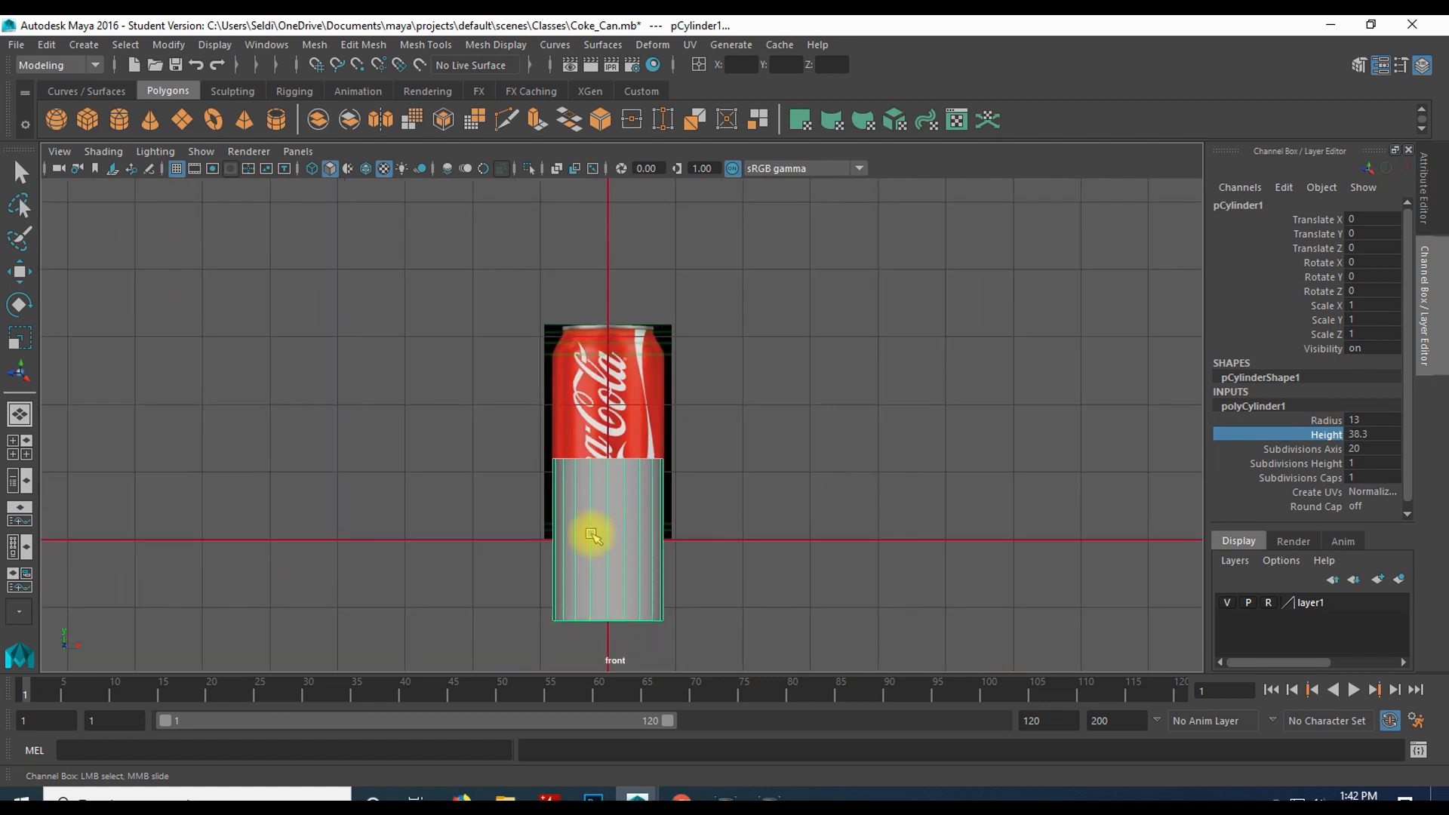
key("w")
left_click_drag(619, 444, 598, 338)
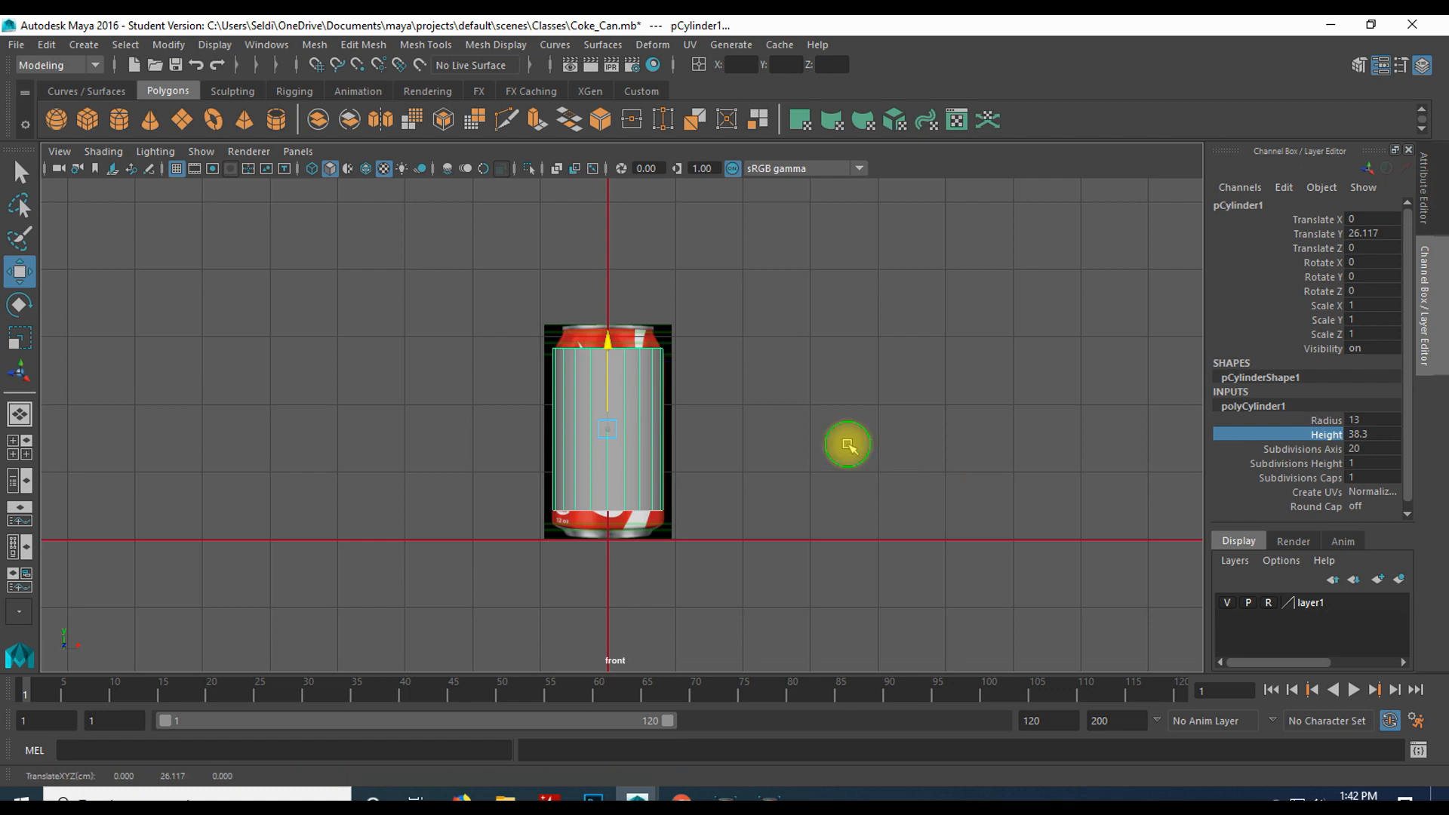
- Fit the cylinder to the reference can's full height with a Height of 50.4 and a Translate Y of 25.48
left_click(1306, 441)
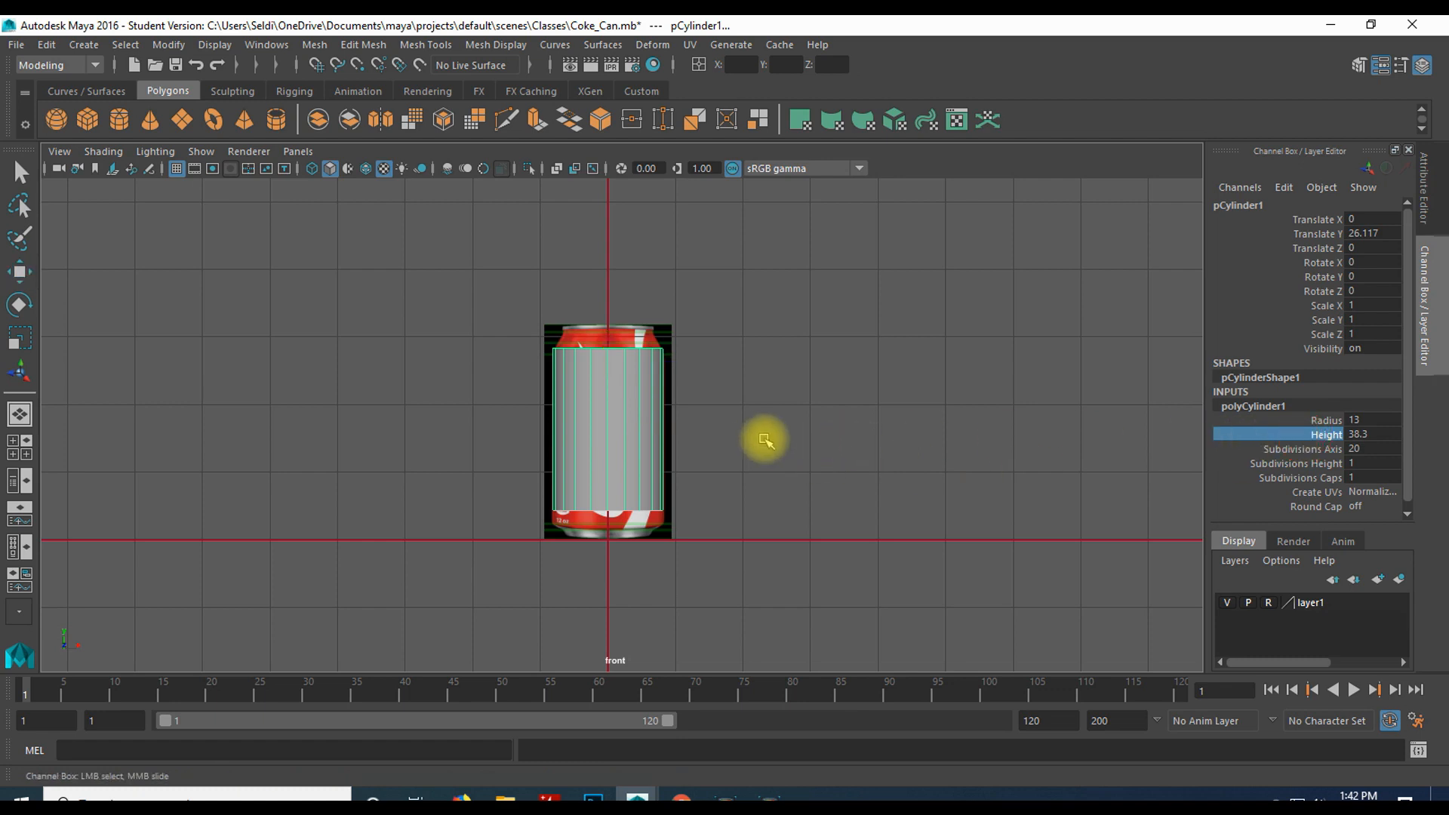
middle_click_drag(765, 429, 823, 425)
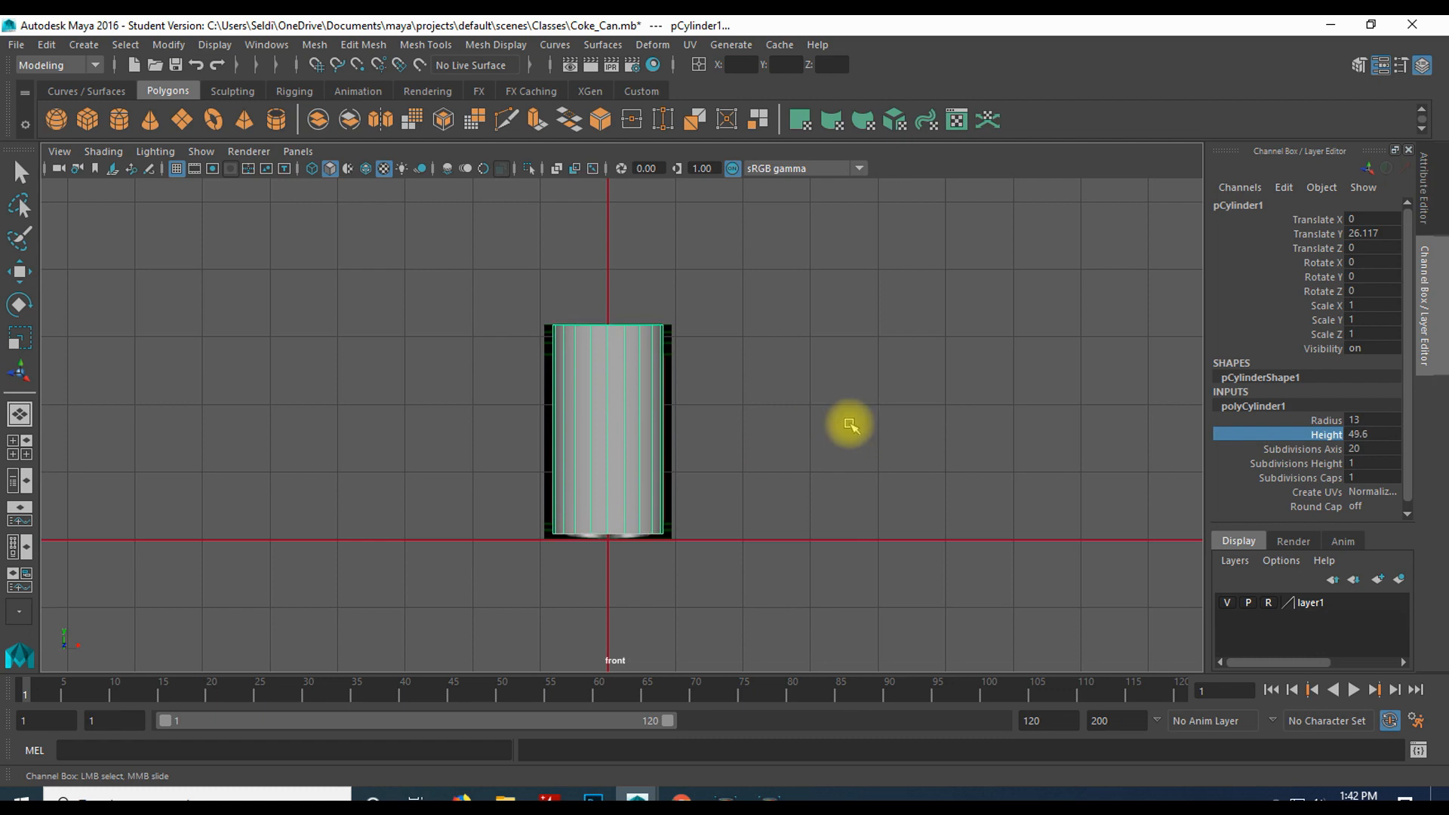
key("w")
left_click_drag(605, 344, 605, 347)
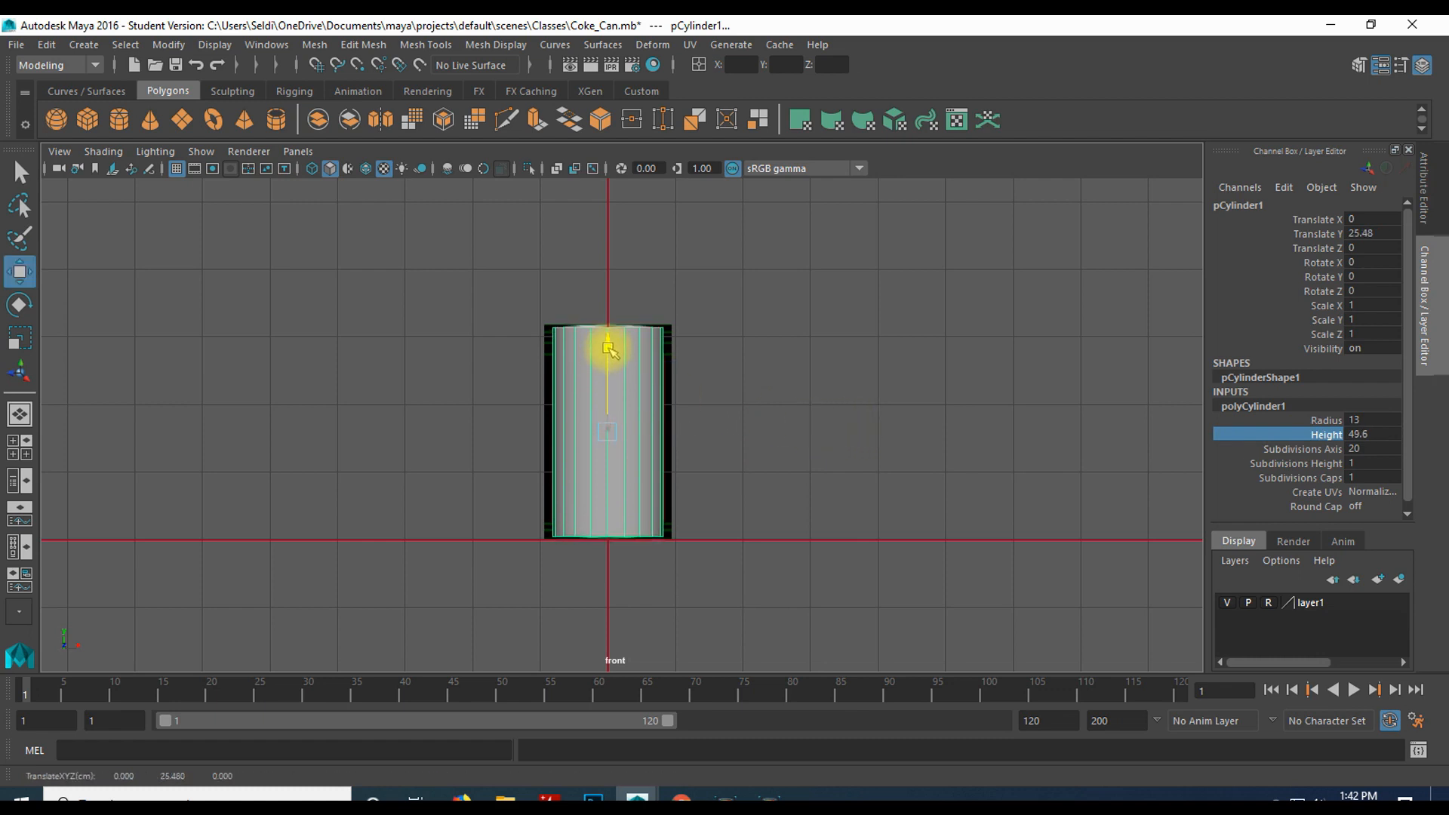
left_click(1238, 436)
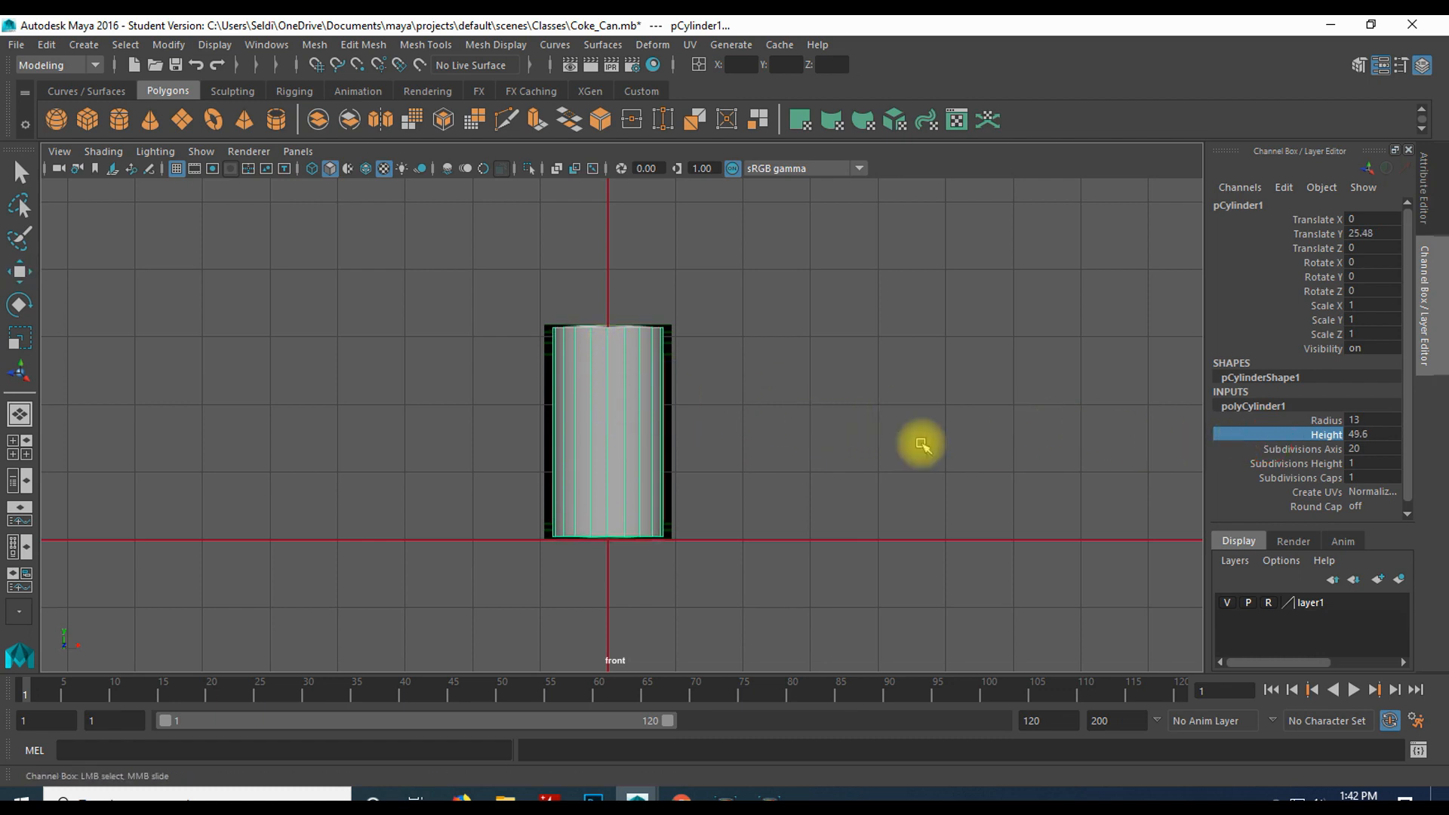
middle_click_drag(867, 431, 879, 431)
scroll(728, 491, "up", 5)
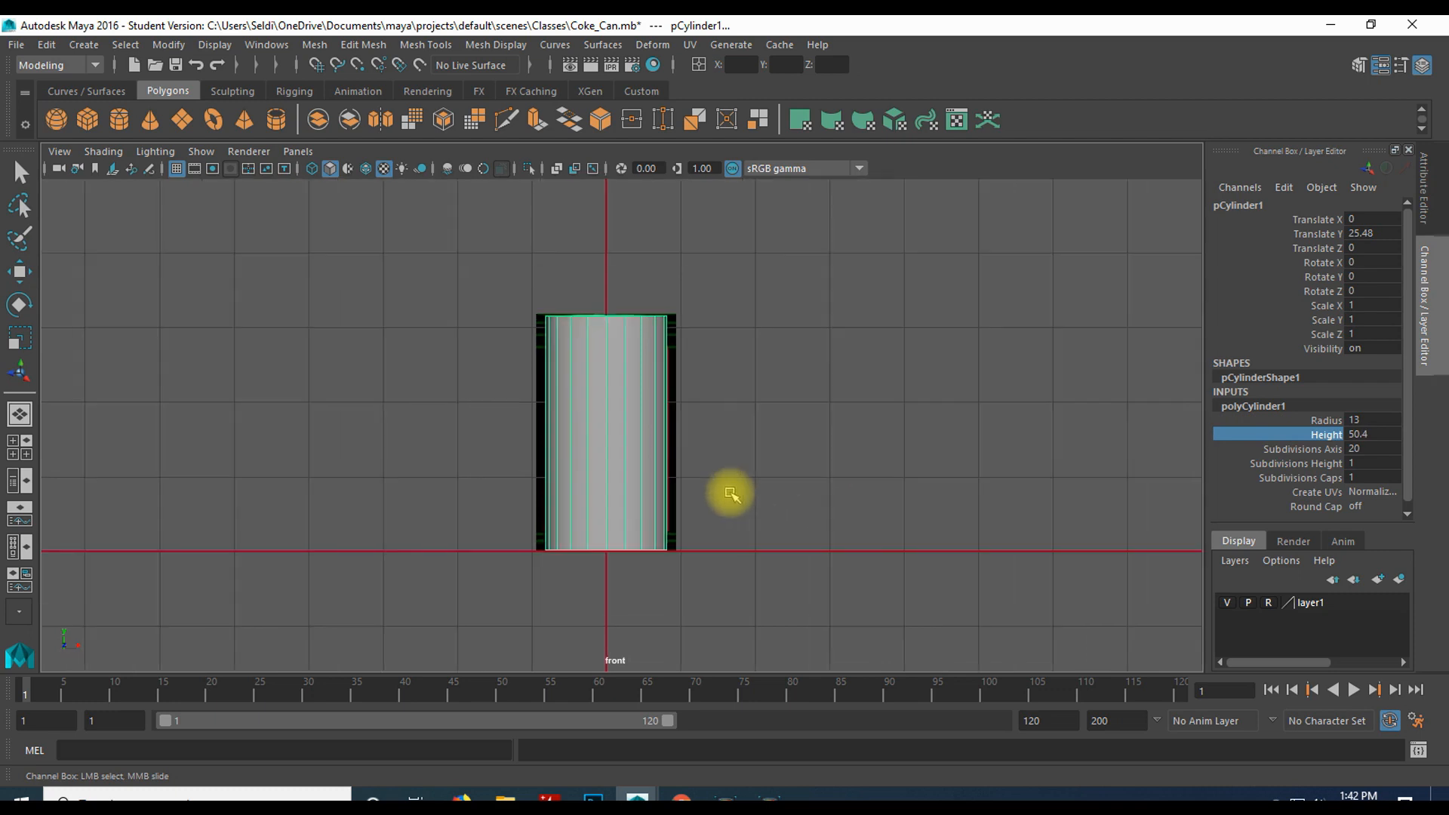
middle_click_drag(780, 392, 754, 414, "alt")
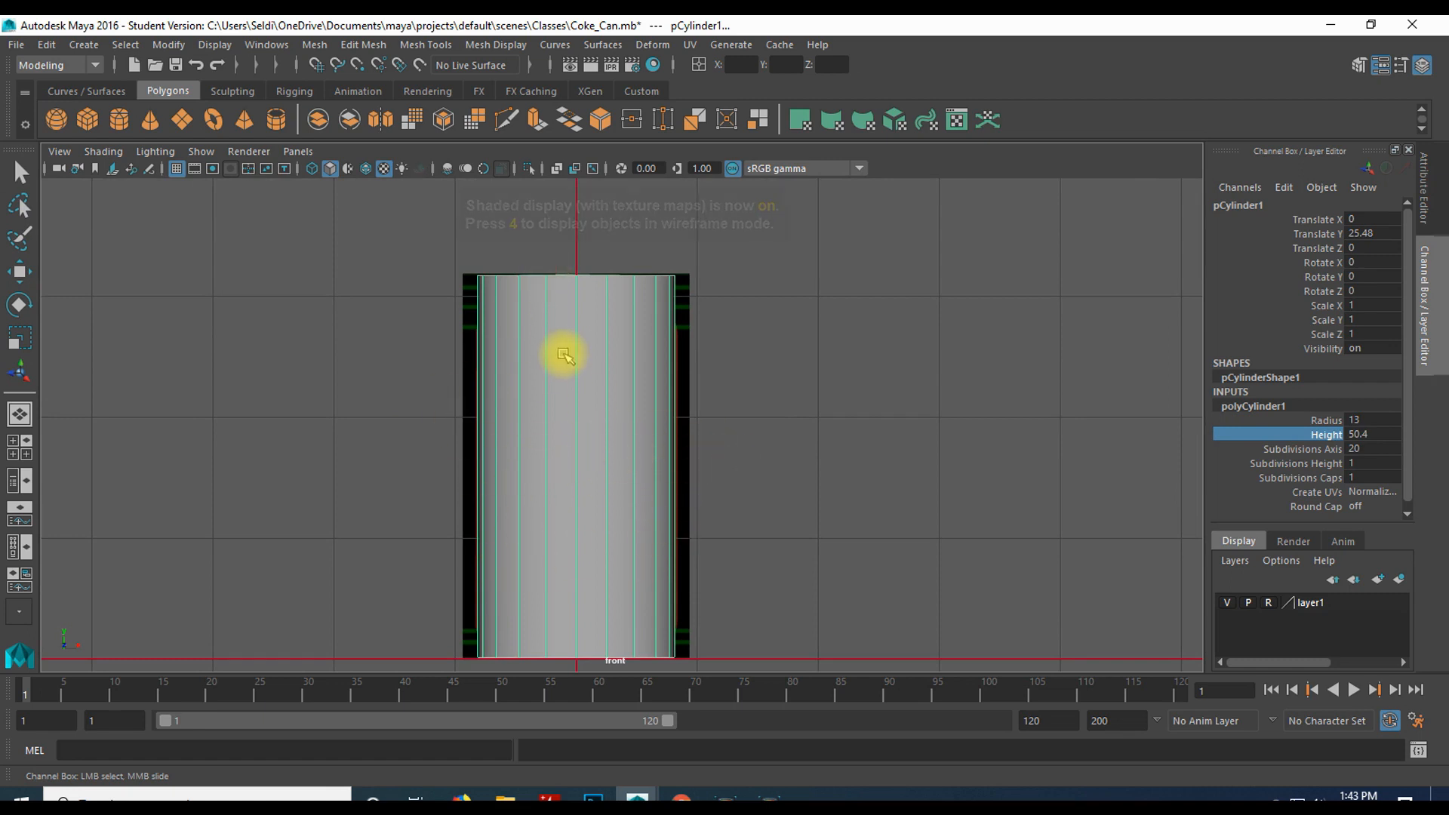
- Open the cylinder's lambert1 material attributes and raise its transparency until the reference can shows through
mouse_move(632, 305)
right_mouse_down()
mouse_move(632, 356)
mouse_move(627, 293)
right_mouse_up()
left_click(607, 324)
right_click_drag(617, 356, 672, 289)
left_click(640, 334)
right_click_drag(632, 333, 683, 721)
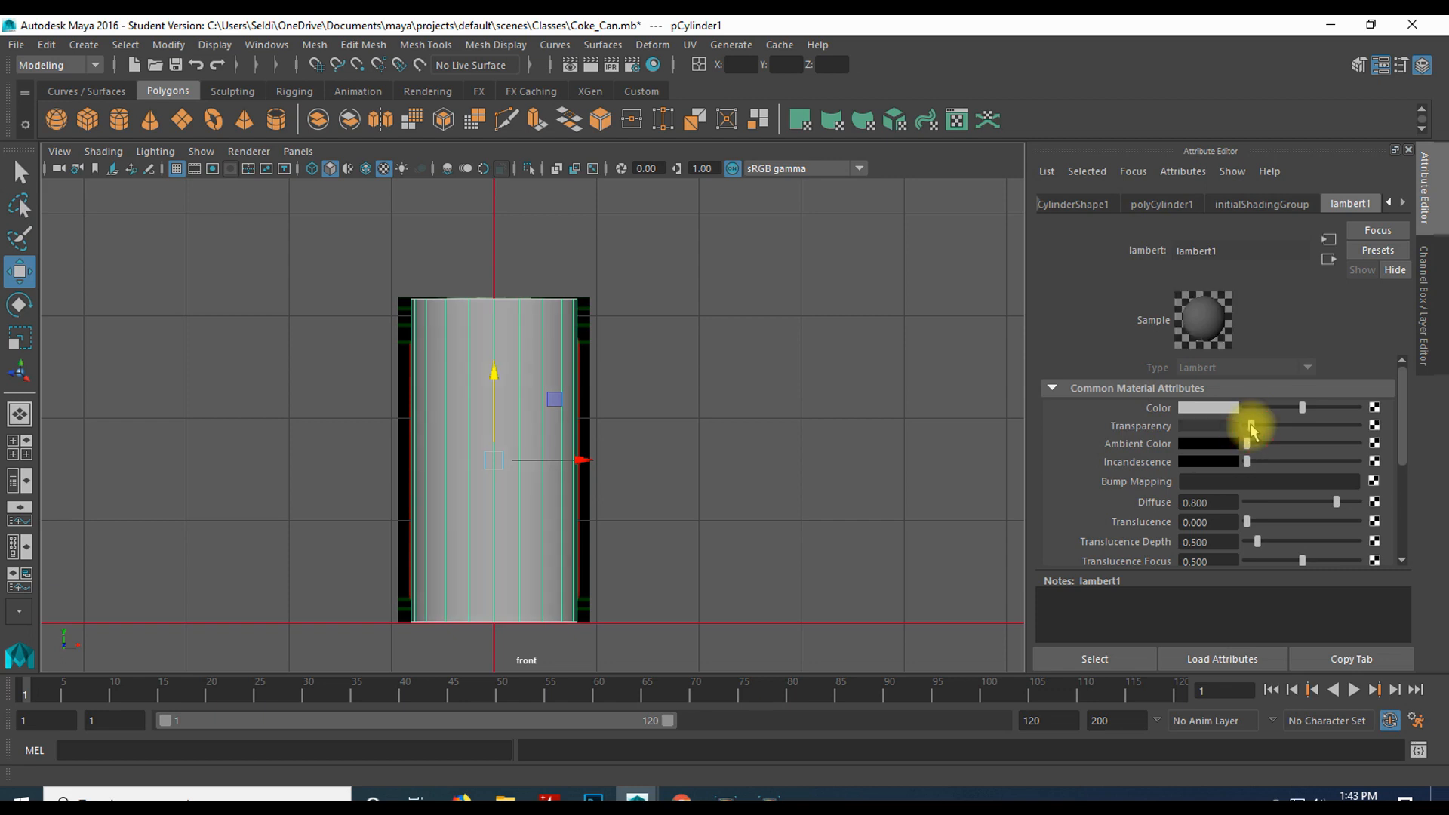
left_click_drag(1267, 428, 1313, 428)
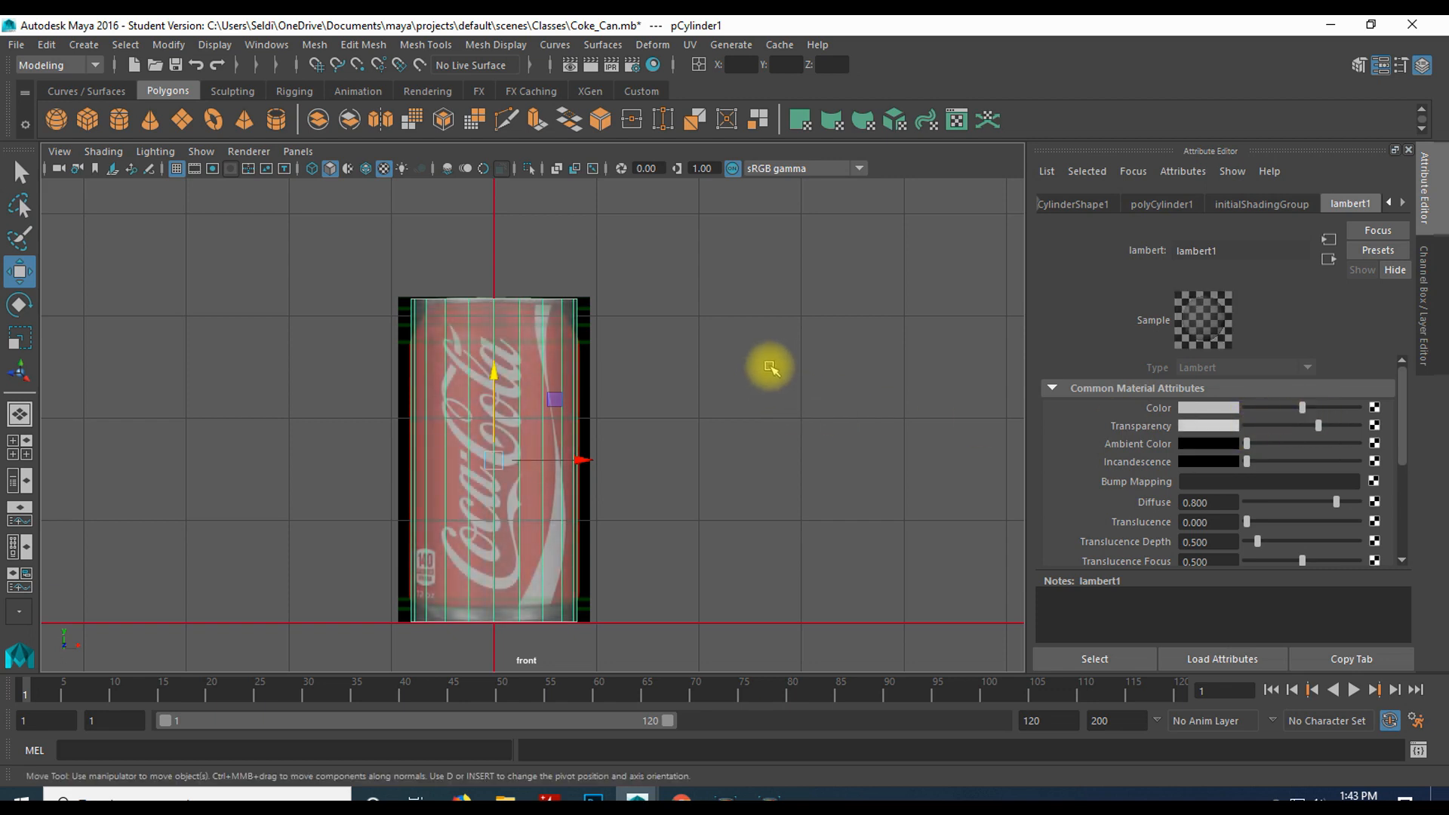
- Examine the can's upper rim and shoulder against the cylinder and the green guide lines in the front view
scroll(575, 350, "up", 4)
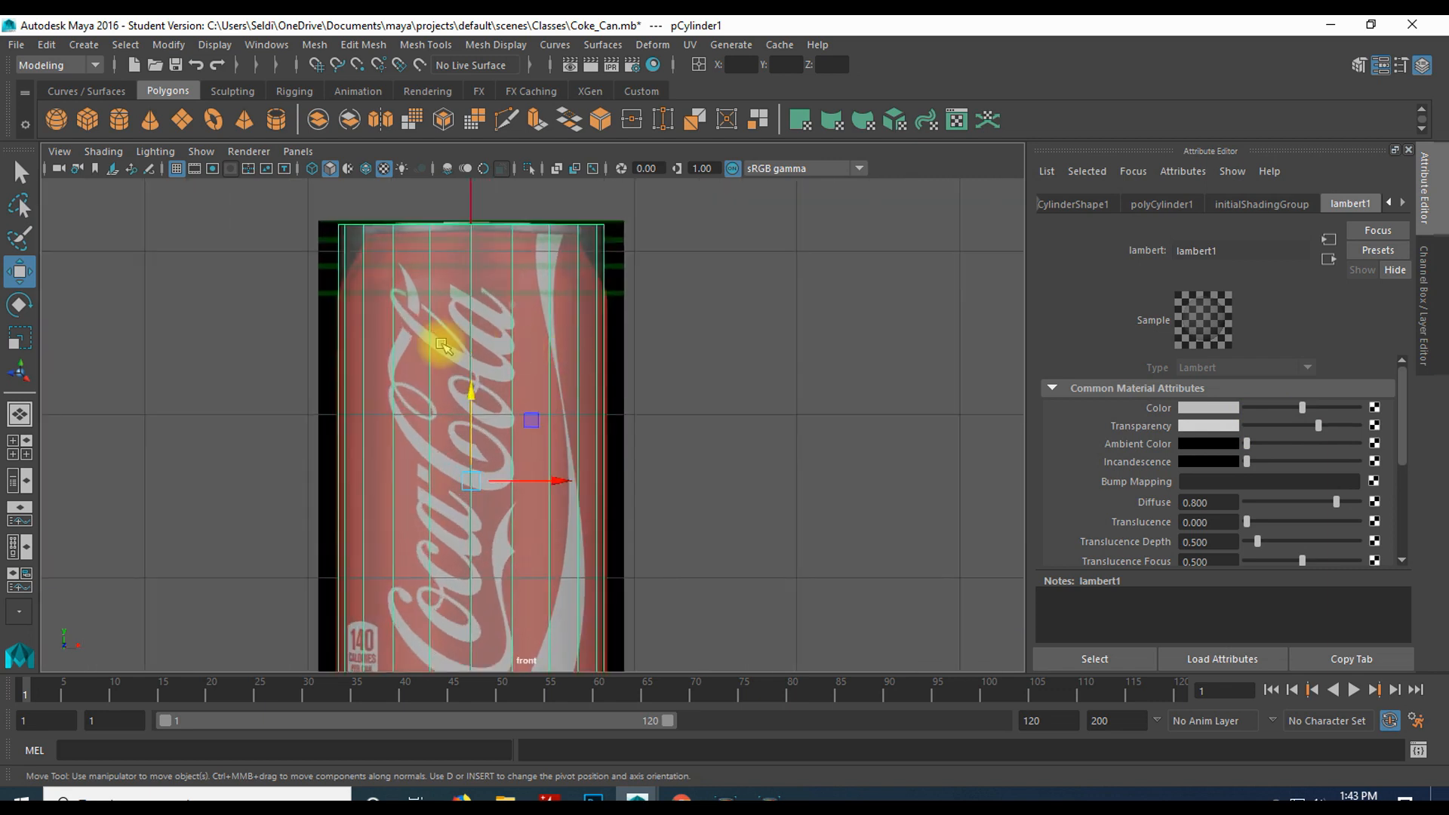
left_click(731, 286)
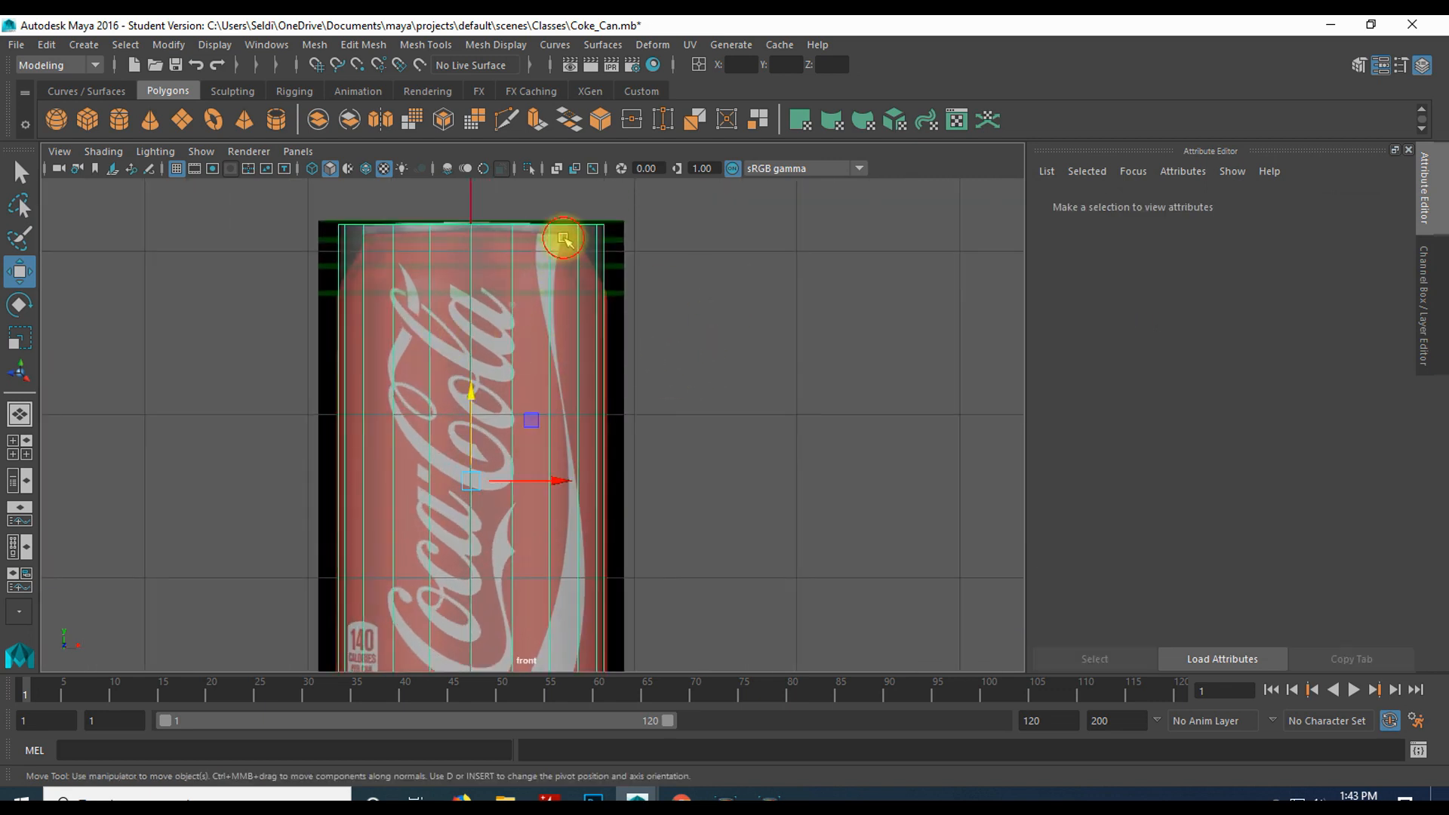
left_click(560, 238)
scroll(721, 349, "up", 3)
scroll(704, 303, "up", 2)
middle_click_drag(701, 311, 802, 485, "alt")
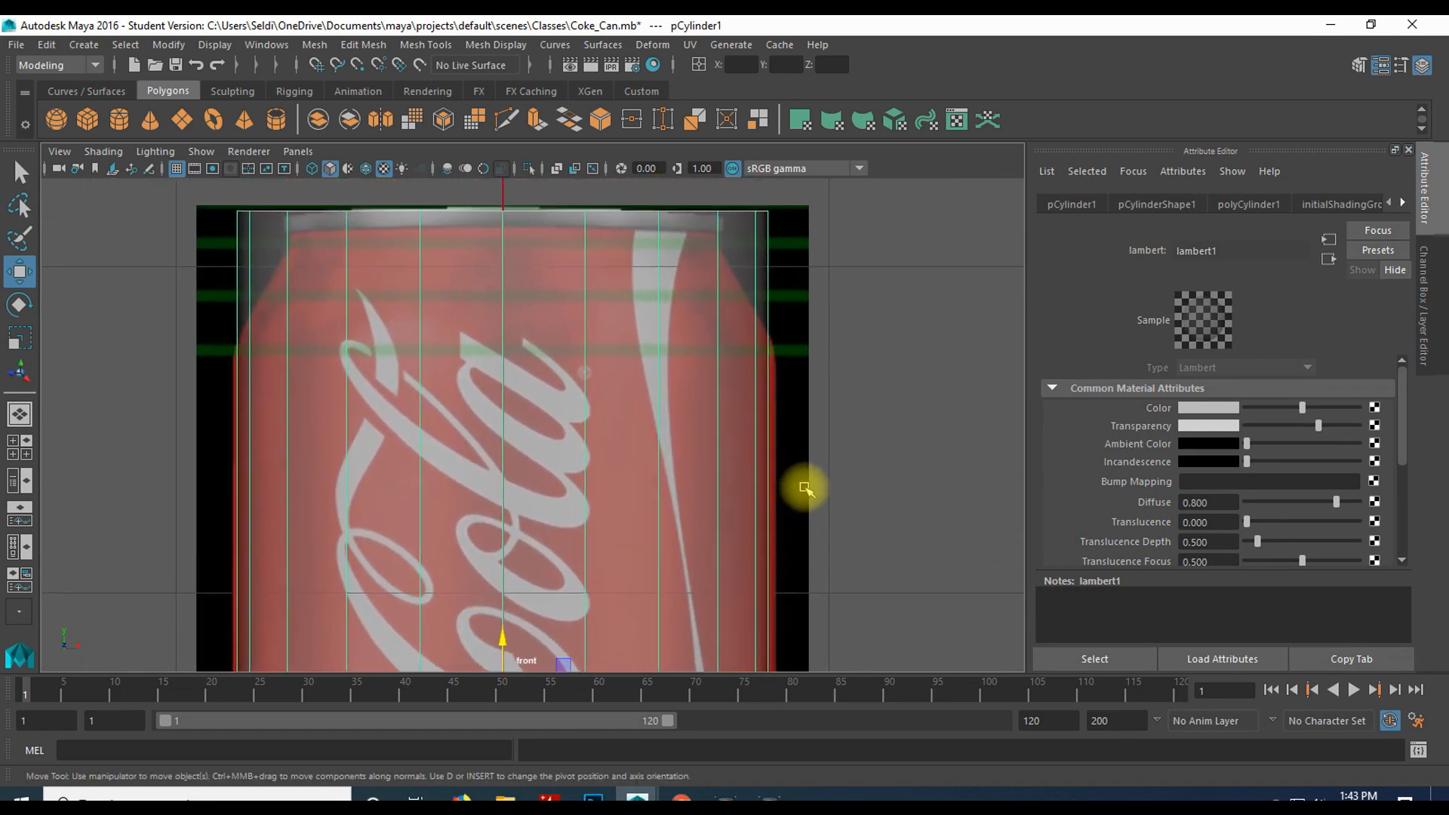
middle_click_drag(877, 353, 774, 393, "alt")
right_click_drag(776, 405, 755, 266, "alt")
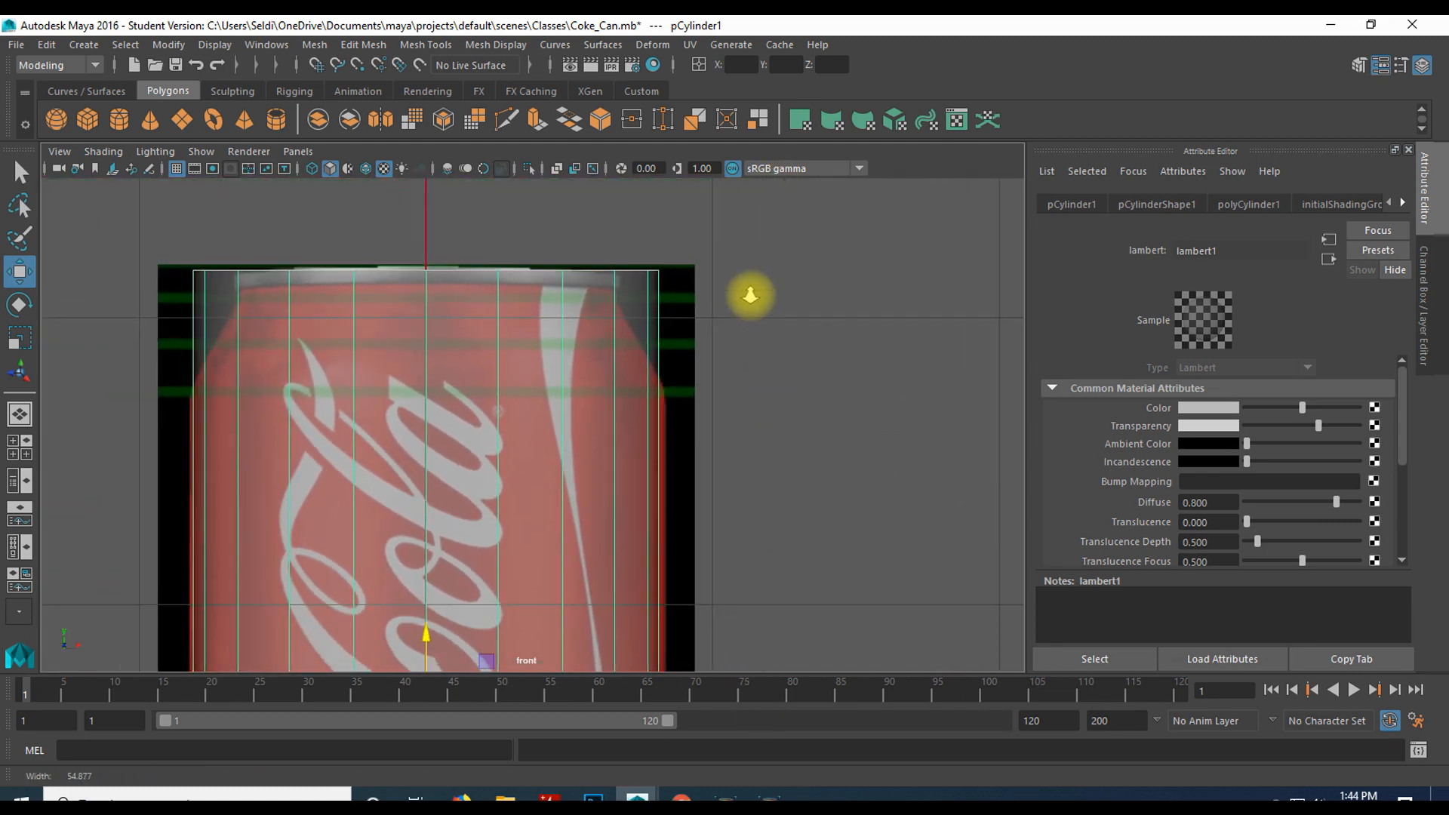
scroll(747, 400, "up", 2)
scroll(747, 403, "up", 2)
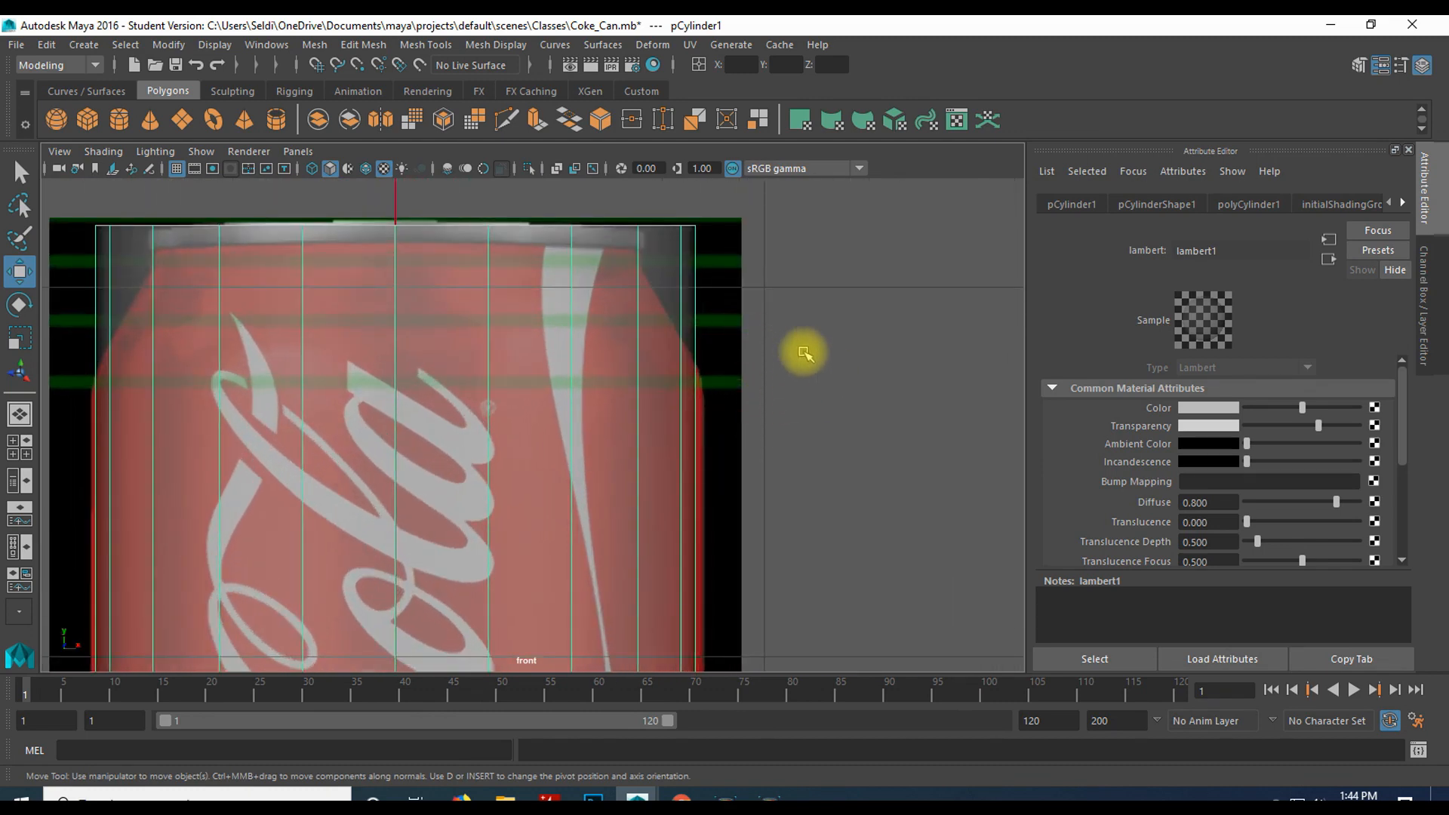
mouse_move(799, 359)
left_mouse_down("alt")
mouse_move(779, 332)
mouse_move(783, 349)
left_mouse_up("alt")
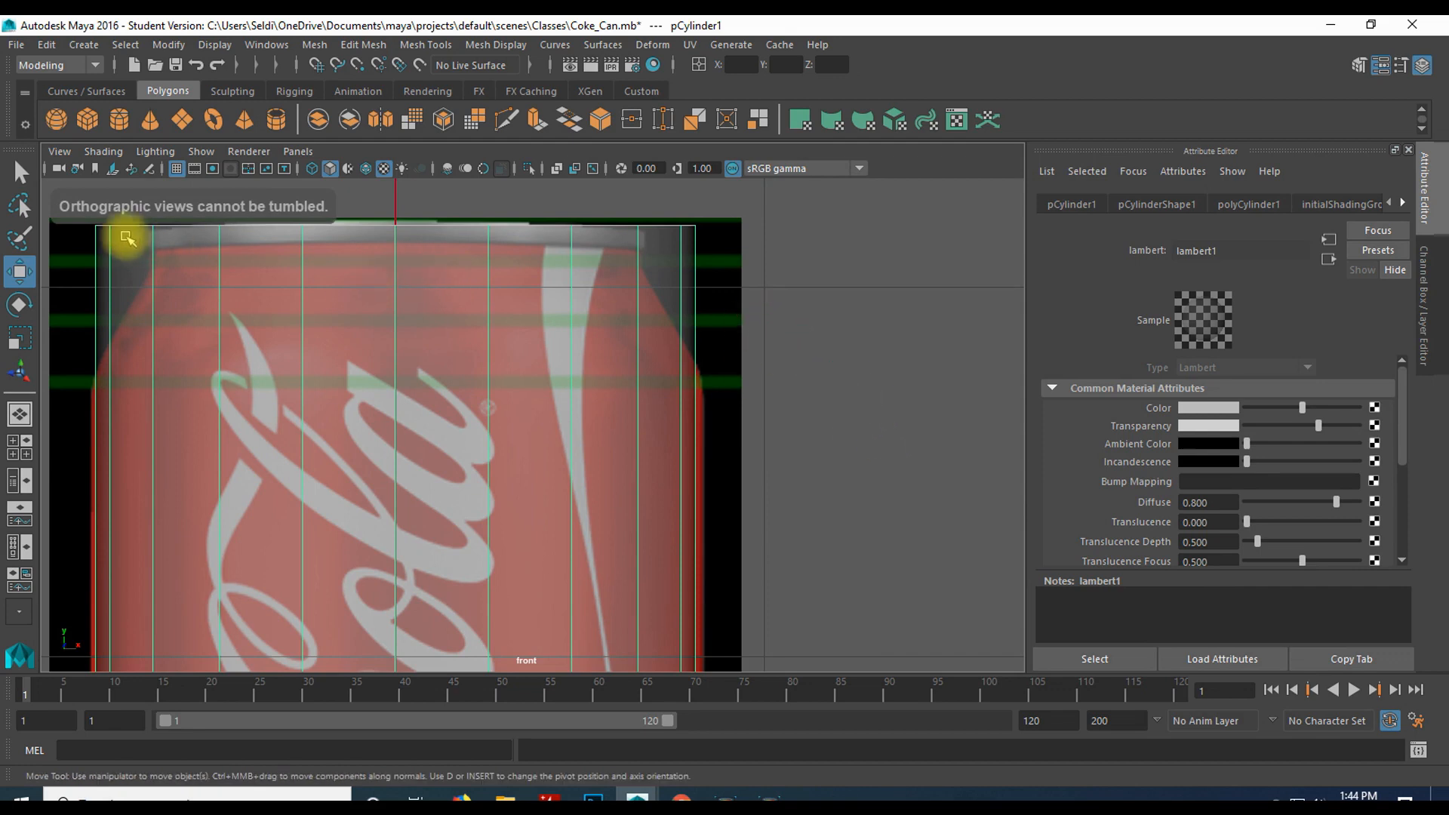
left_click_drag(454, 198, 465, 220, "alt")
middle_click_drag(323, 460, 463, 509, "alt")
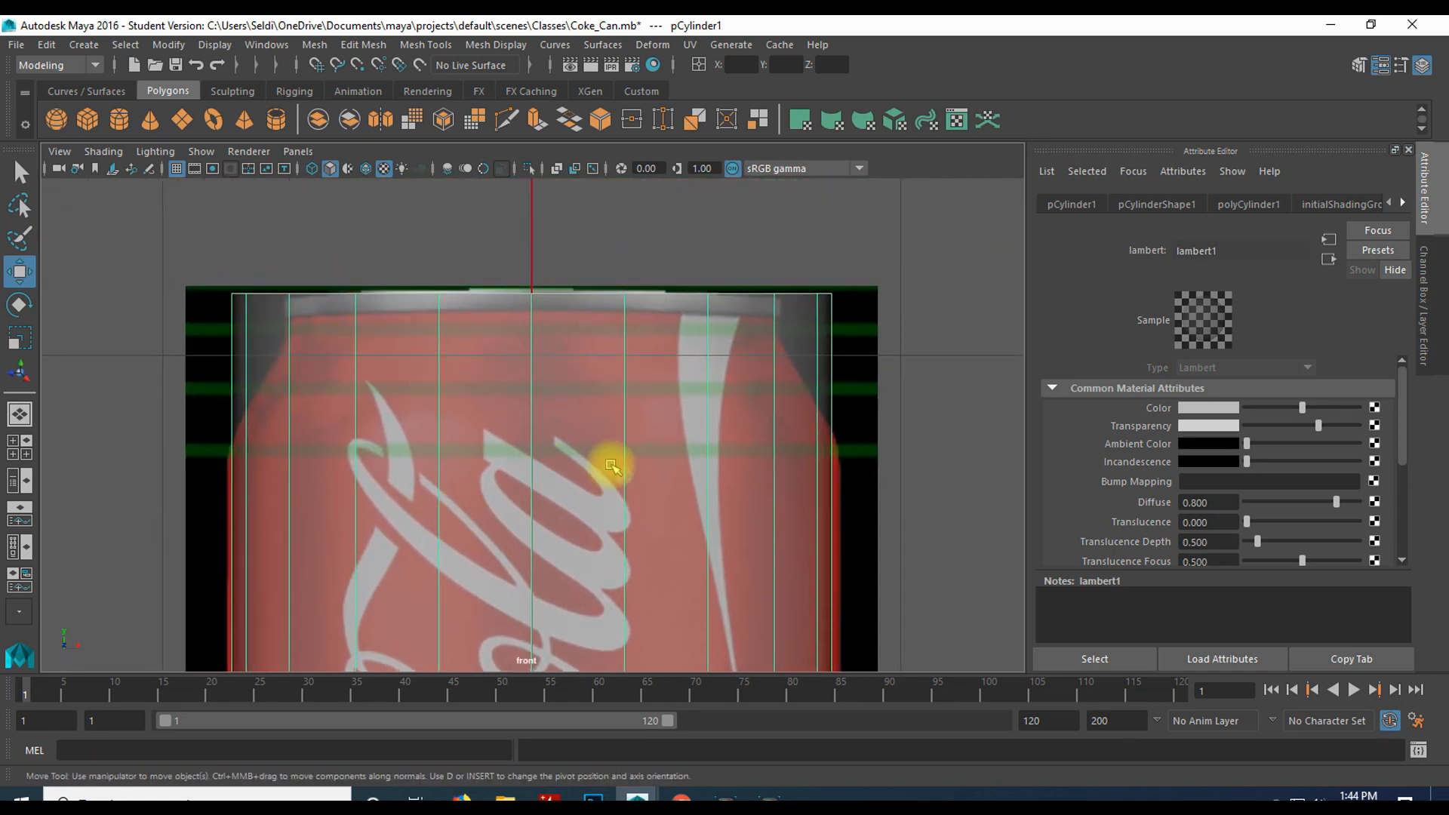
- Examine the reference can's profile from the shoulder guide lines down to its tapered base with the cylinder deselected
middle_click_drag(557, 414, 551, 433, "alt")
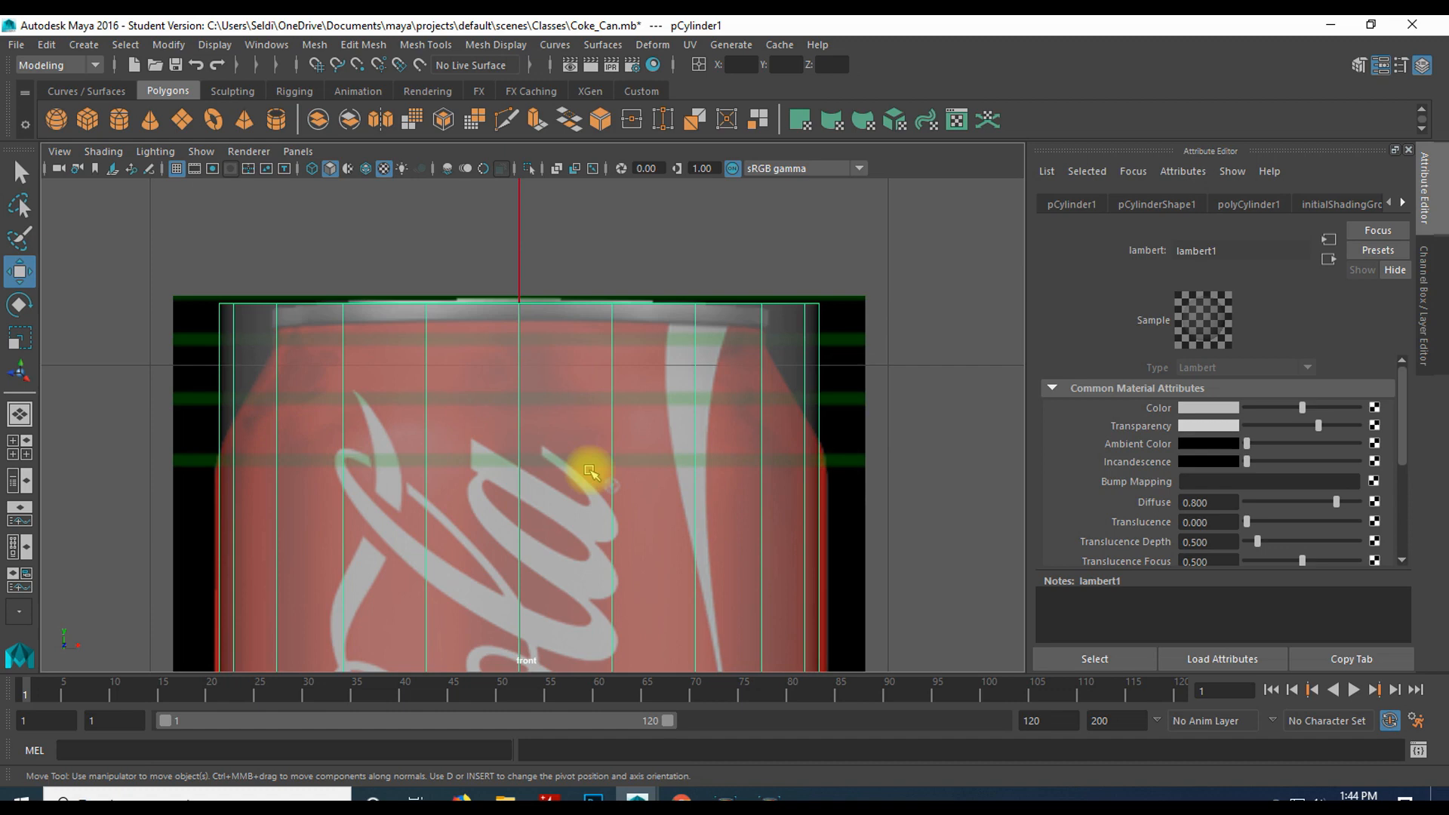
scroll(915, 437, "down", 3)
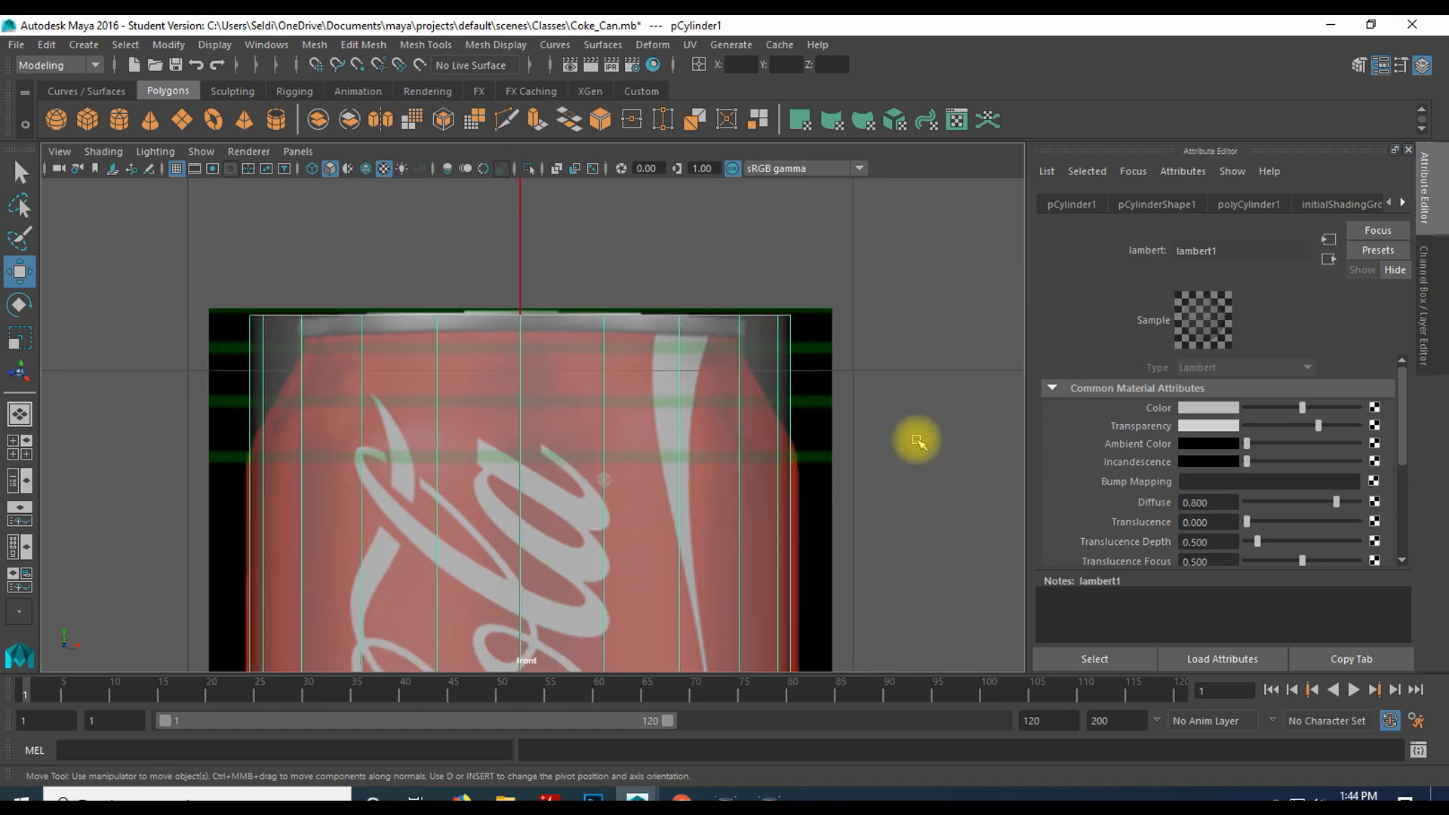
middle_click_drag(889, 465, 759, 162, "alt")
scroll(792, 366, "down", 4)
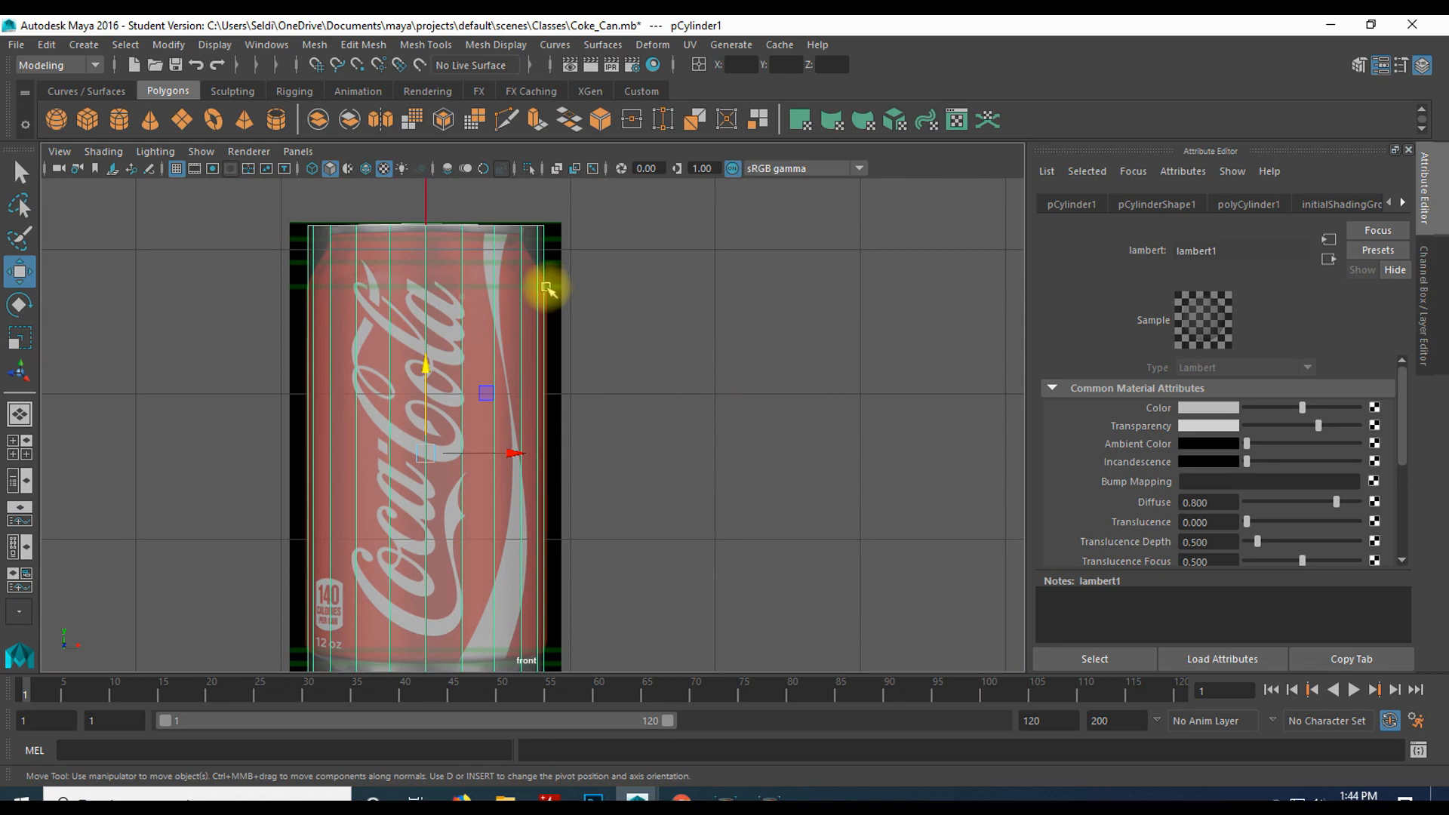
left_click(573, 301)
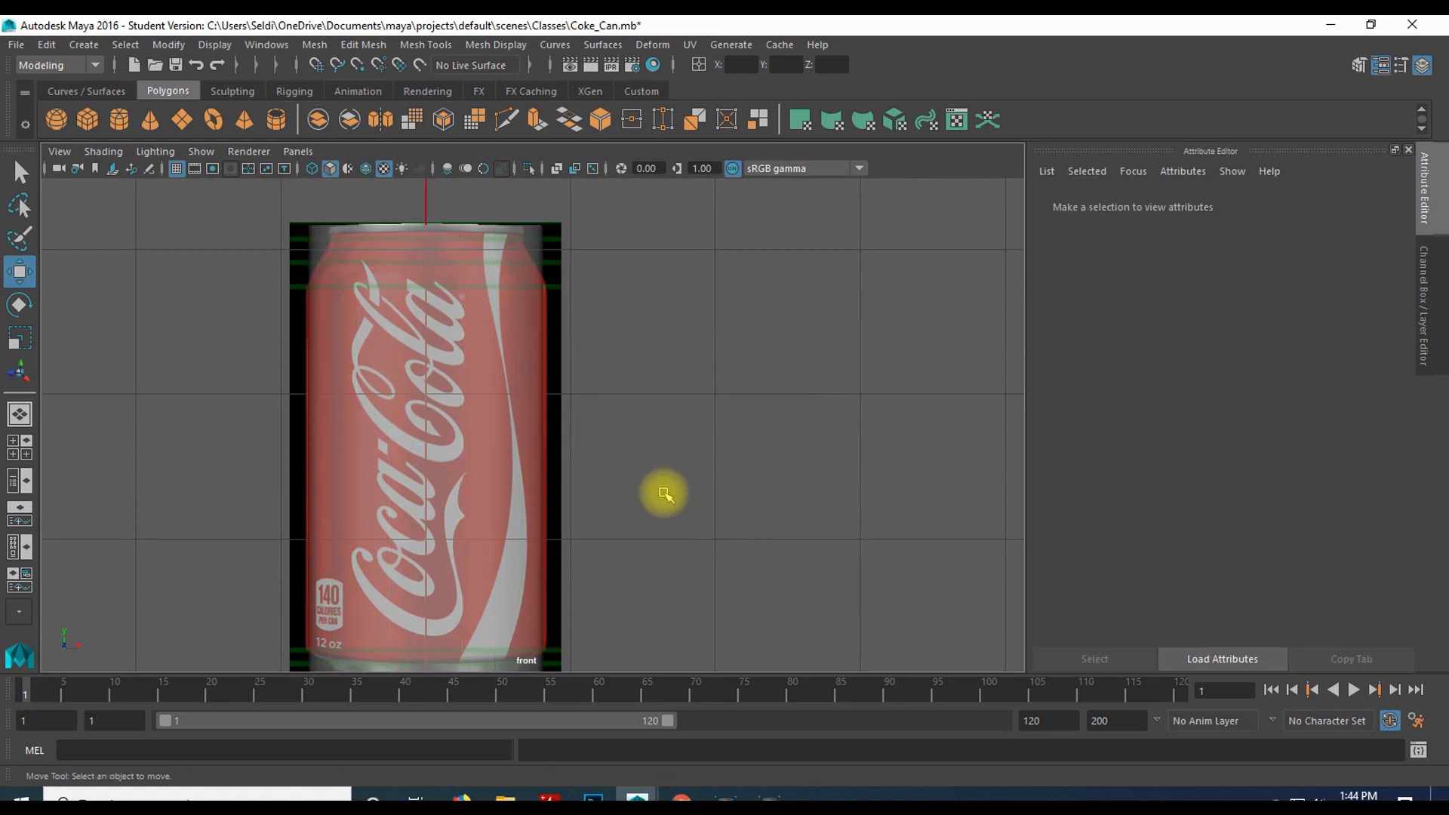
left_click_drag(578, 640, 483, 641)
left_click(582, 614)
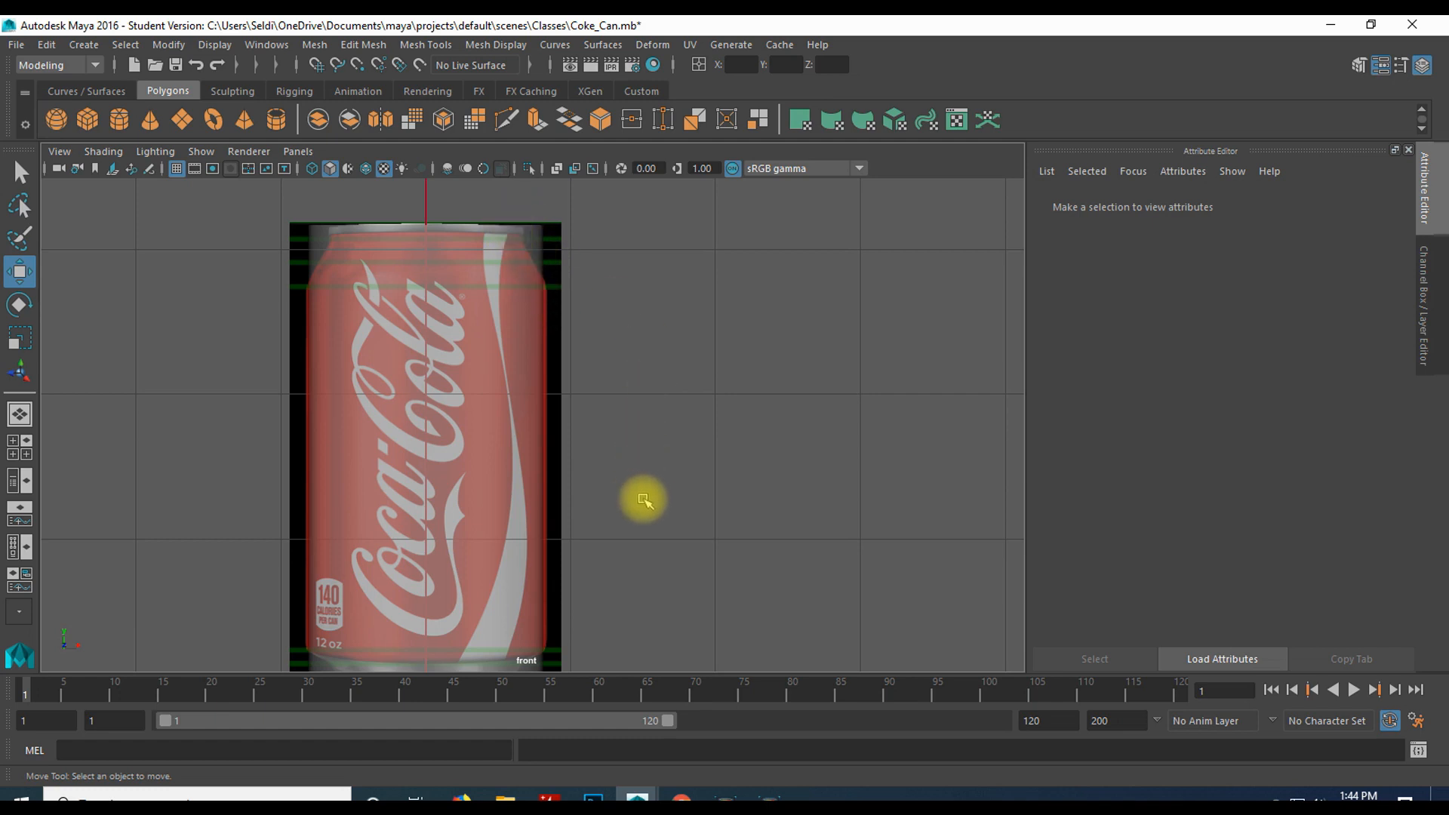
middle_click_drag(647, 523, 641, 407, "alt")
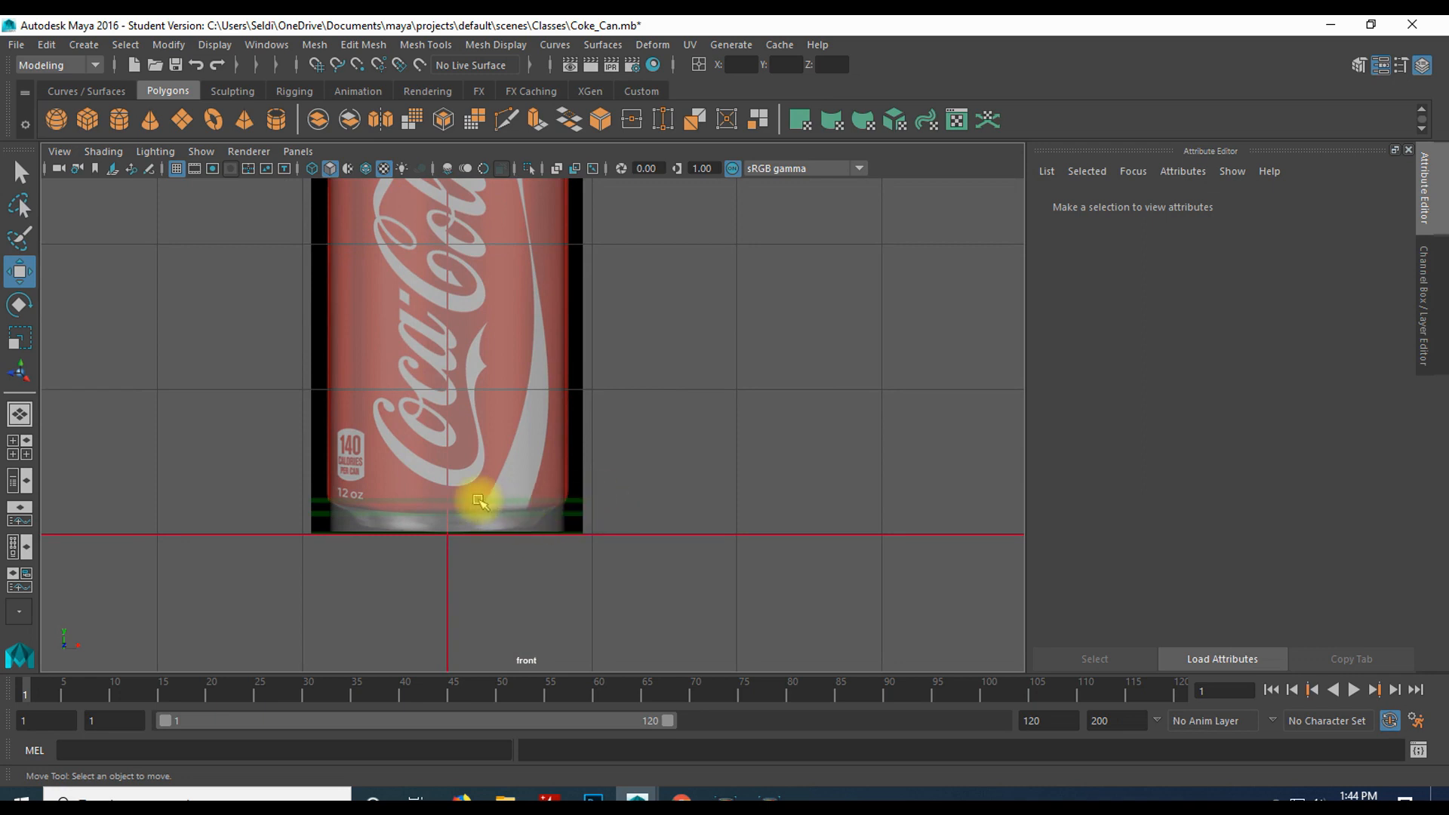
- Try to taper the can's base by scaling the cylinder's bottom vertices inward, undo it and return to object mode
left_click(508, 479)
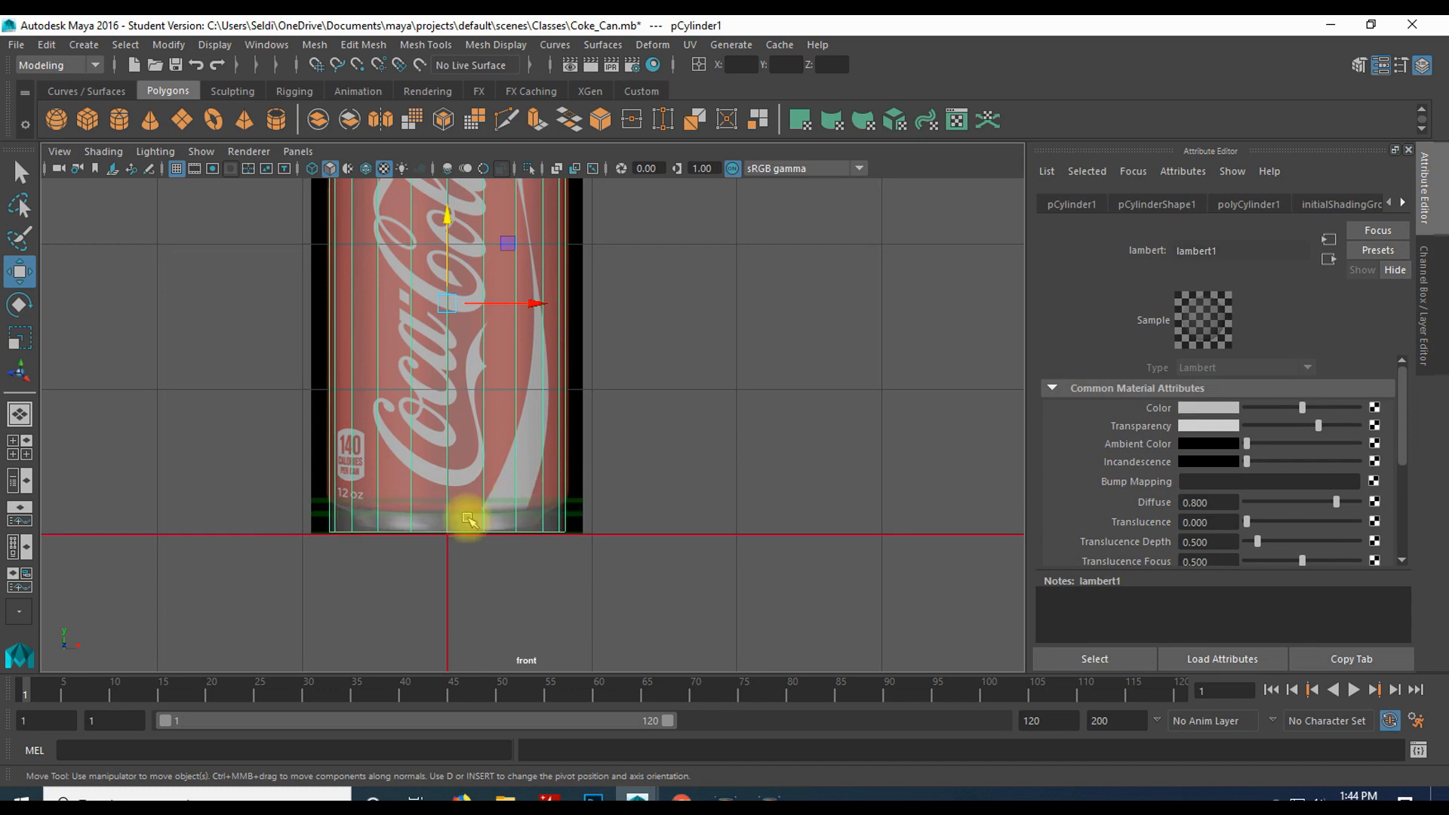
right_click_drag(567, 526, 490, 321)
left_click(319, 478)
left_click_drag(325, 495, 630, 596)
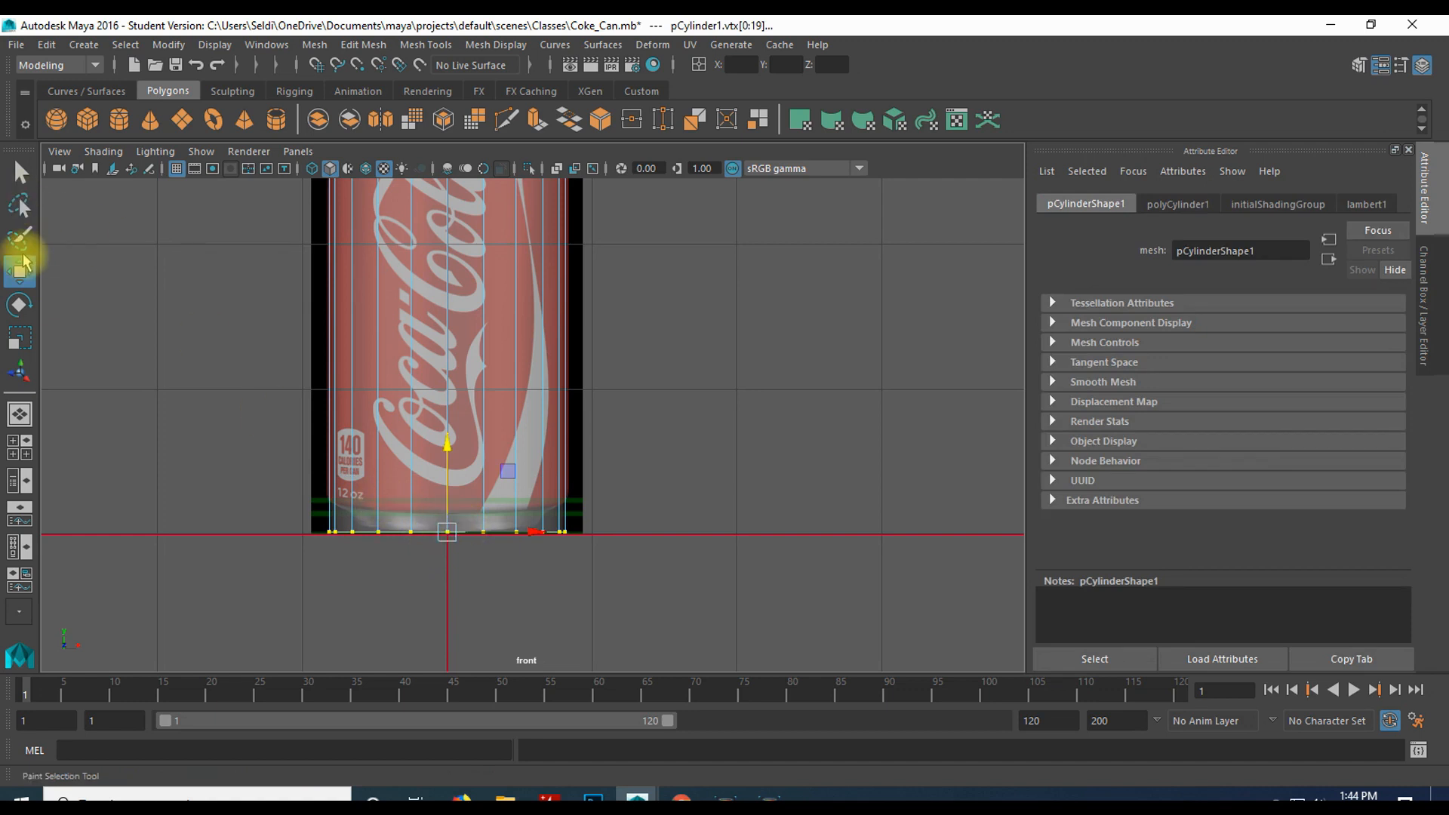
left_click(19, 337)
left_click_drag(451, 456, 400, 549)
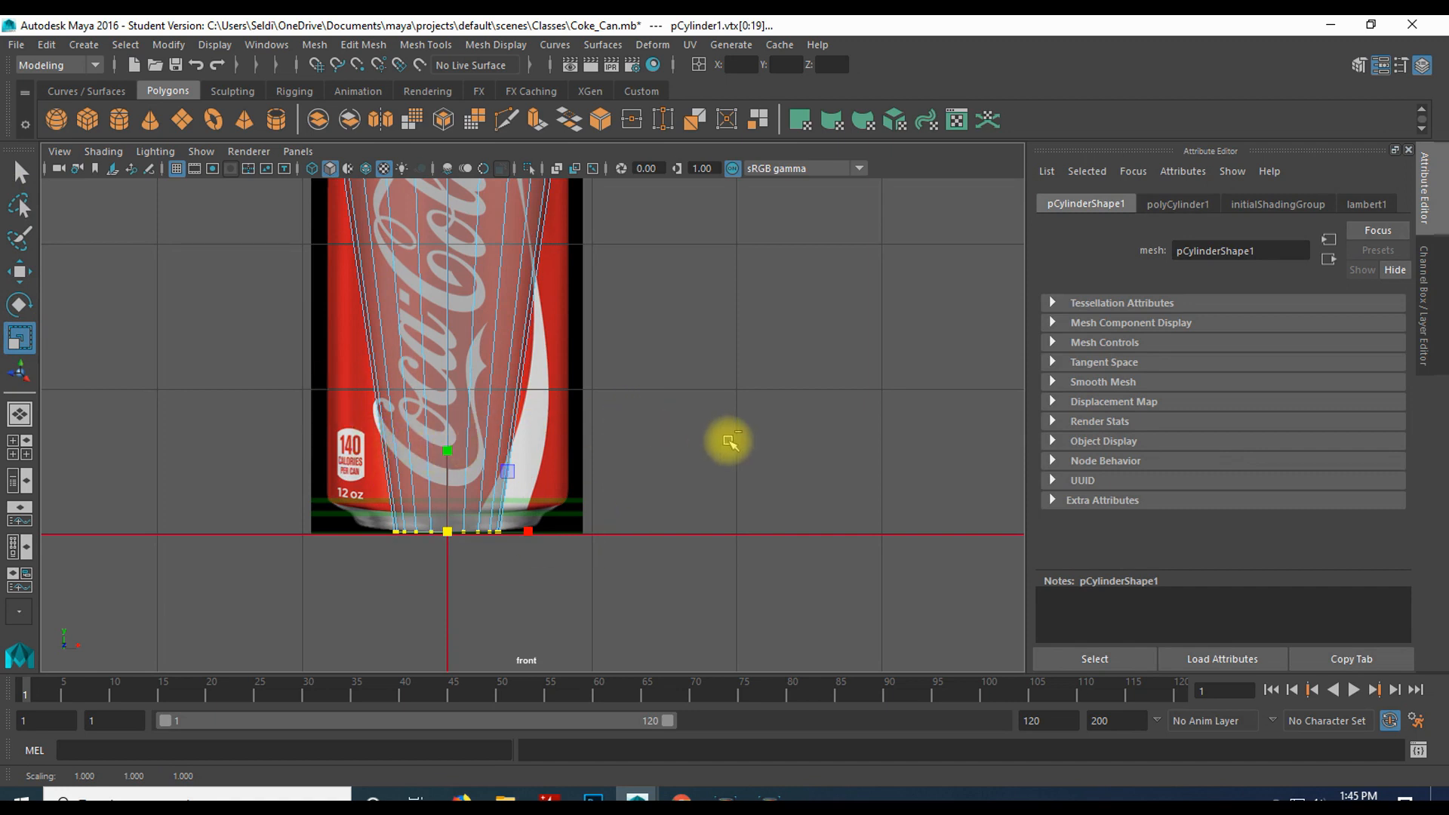
key("ctrl+z")
right_click(544, 405)
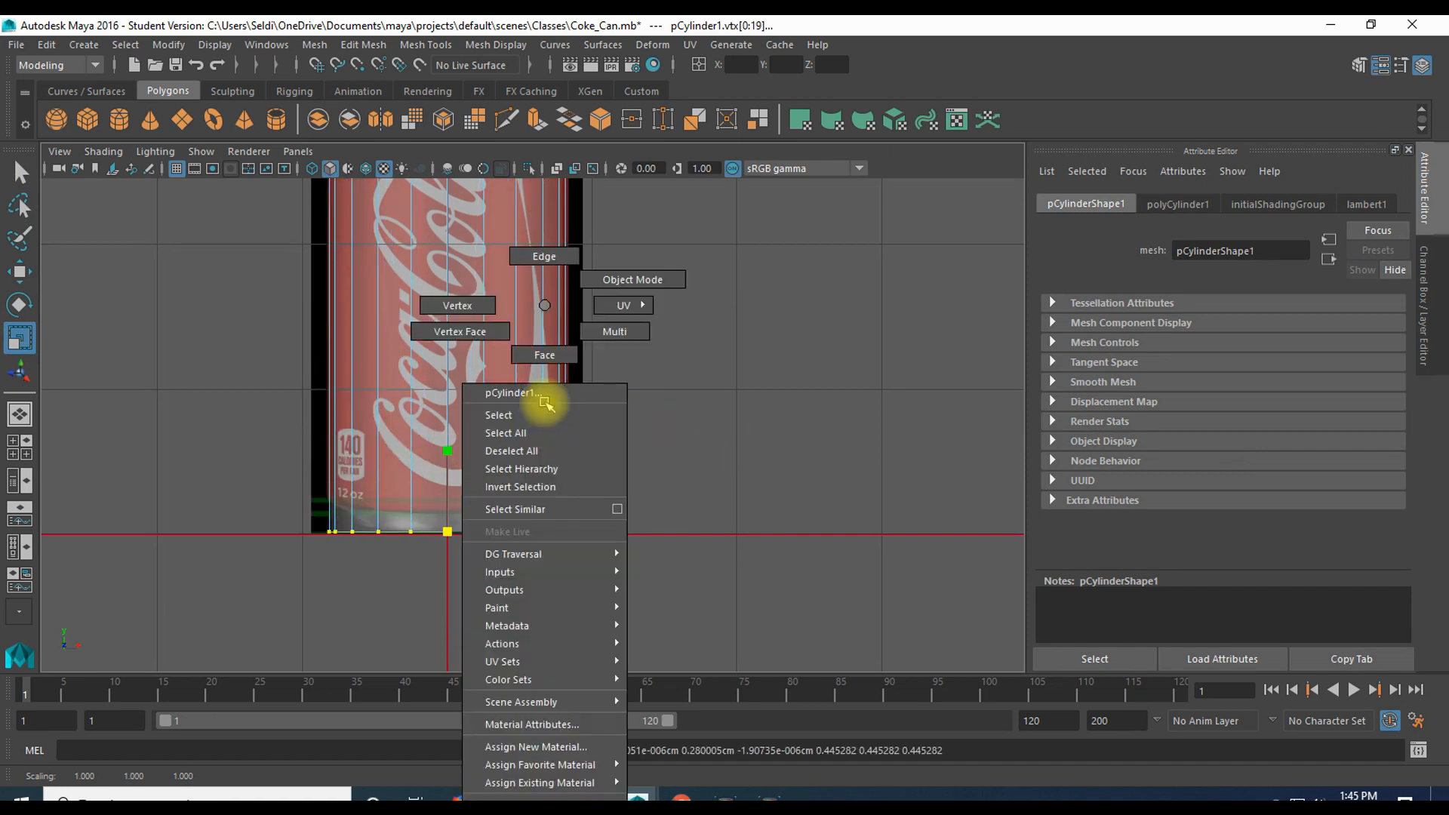
left_click(589, 281)
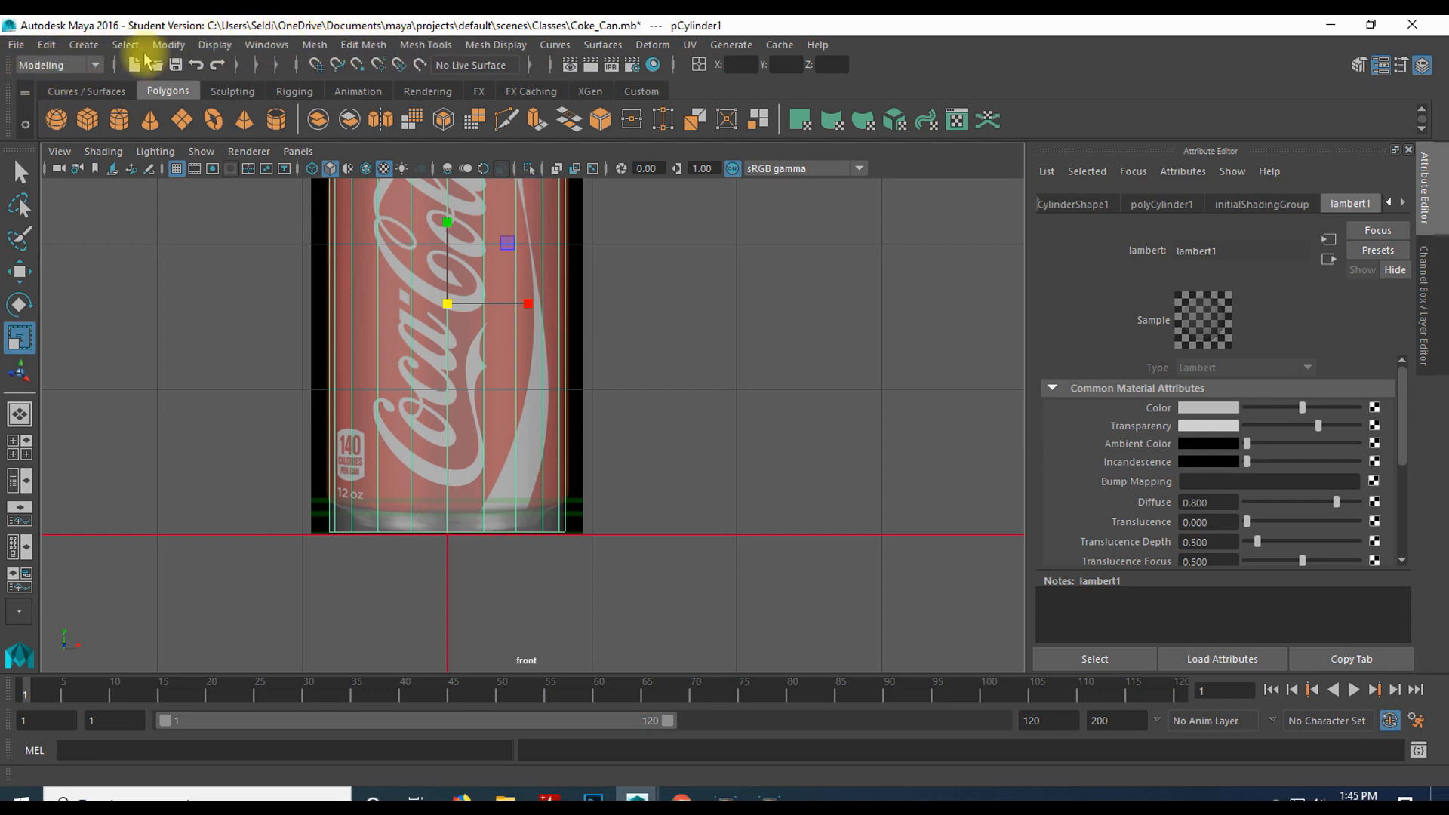
- Insert an edge loop around the cylinder at the lowest green guide line of the can's shoulder
left_click(386, 47)
mouse_move(421, 47)
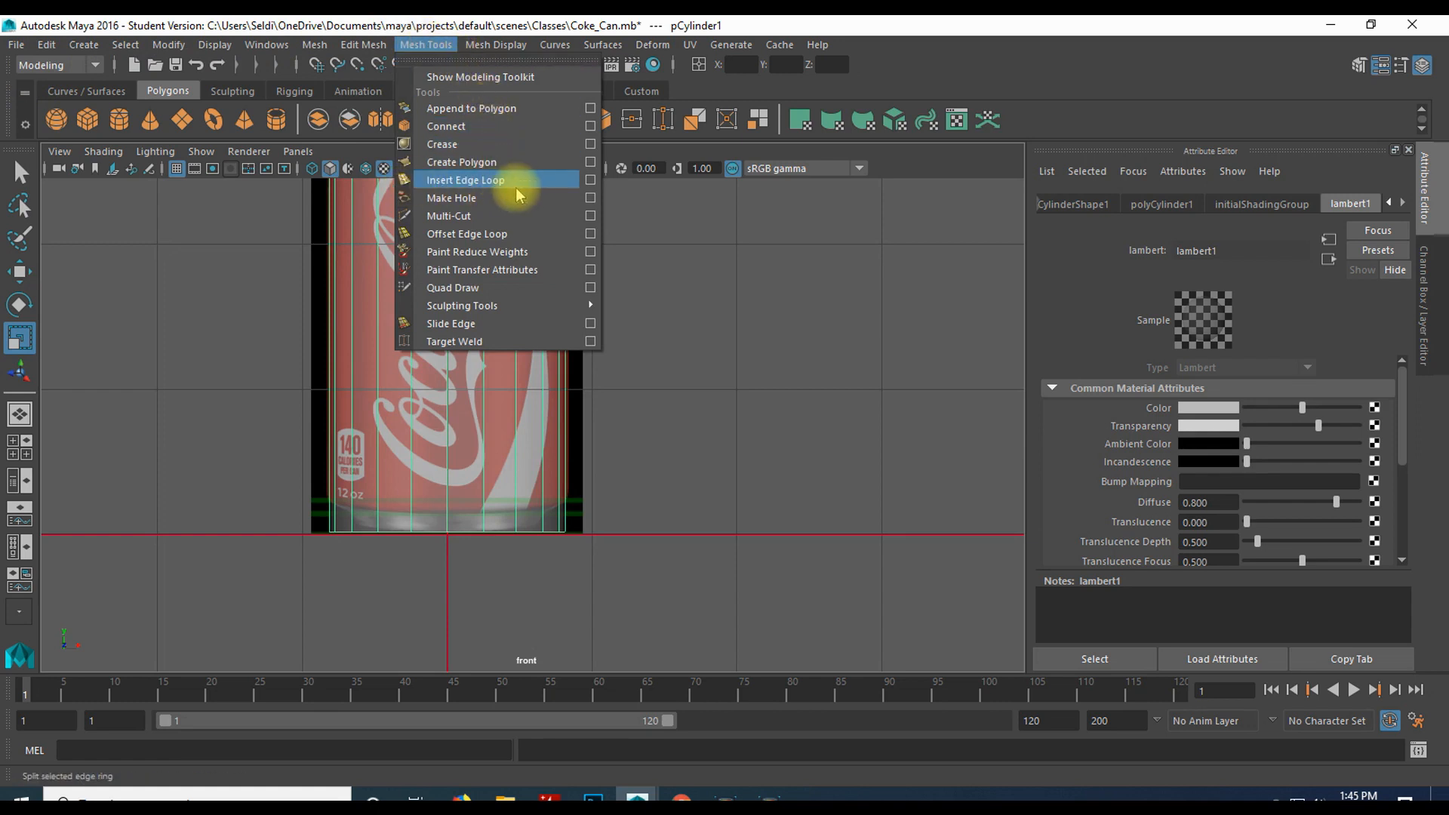
left_click(465, 181)
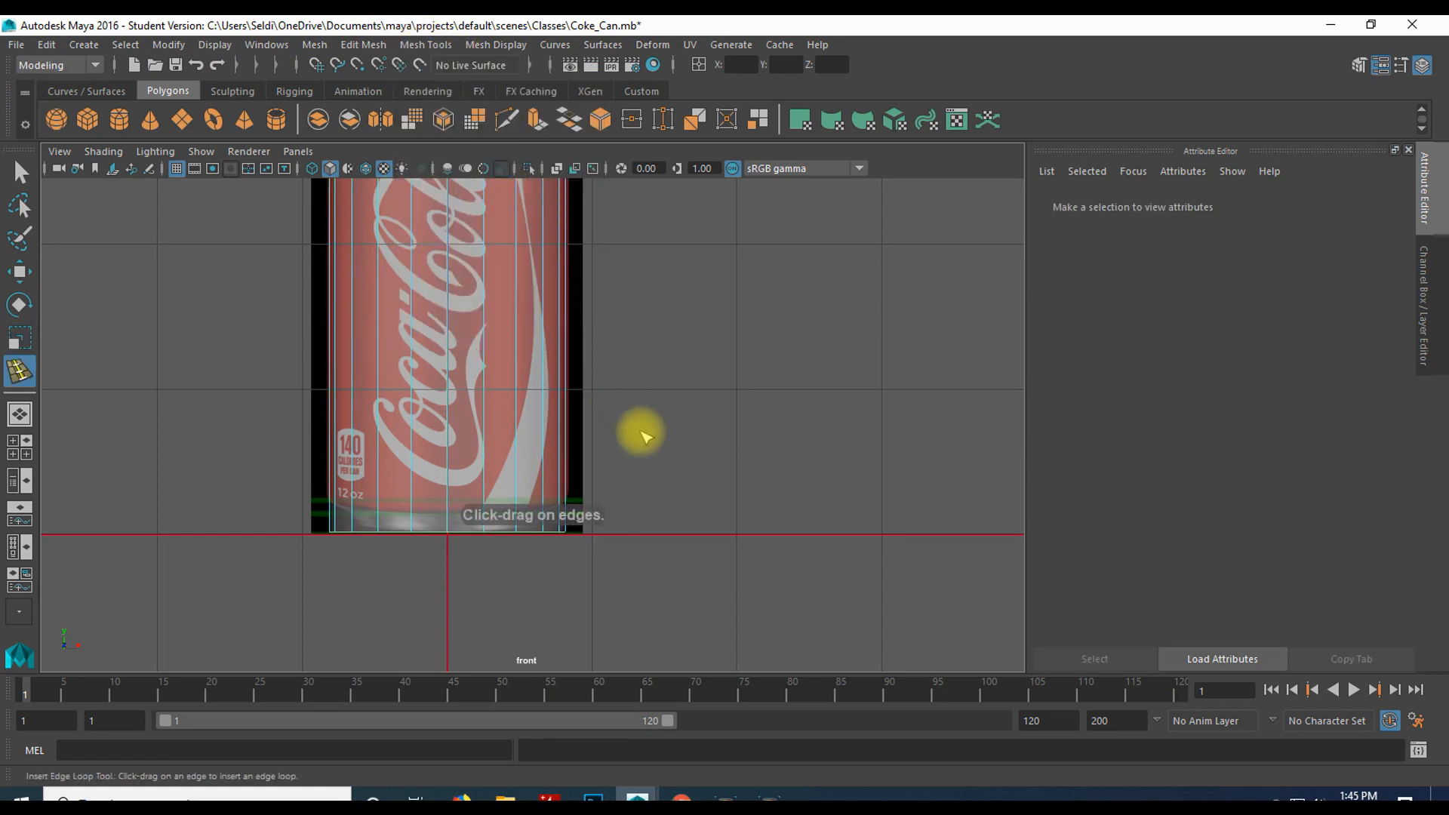
middle_click_drag(622, 316, 636, 616, "alt")
scroll(661, 487, "up", 2)
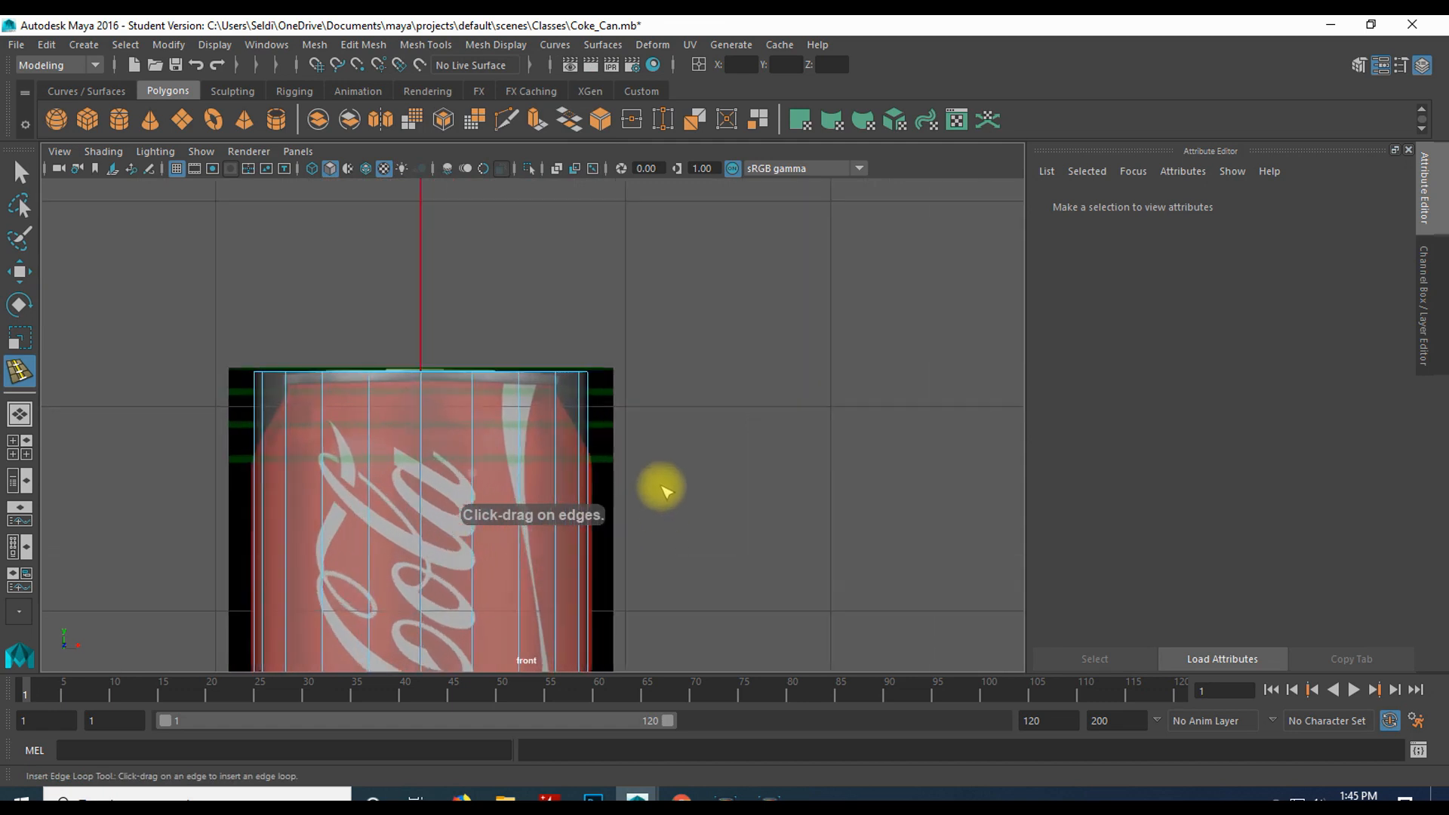
scroll(661, 486, "up", 3)
middle_click_drag(738, 437, 810, 330, "alt")
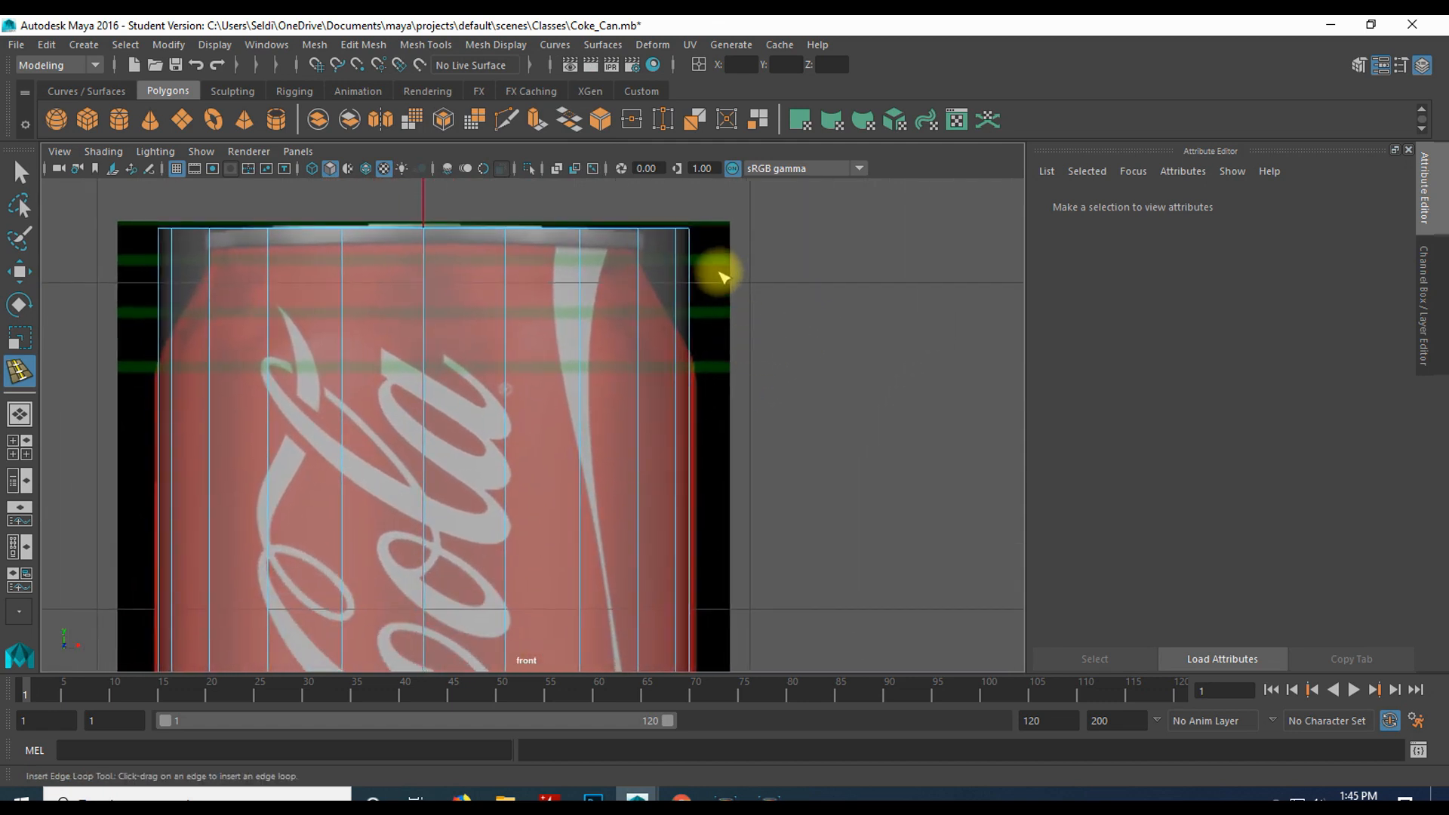
left_click(677, 368)
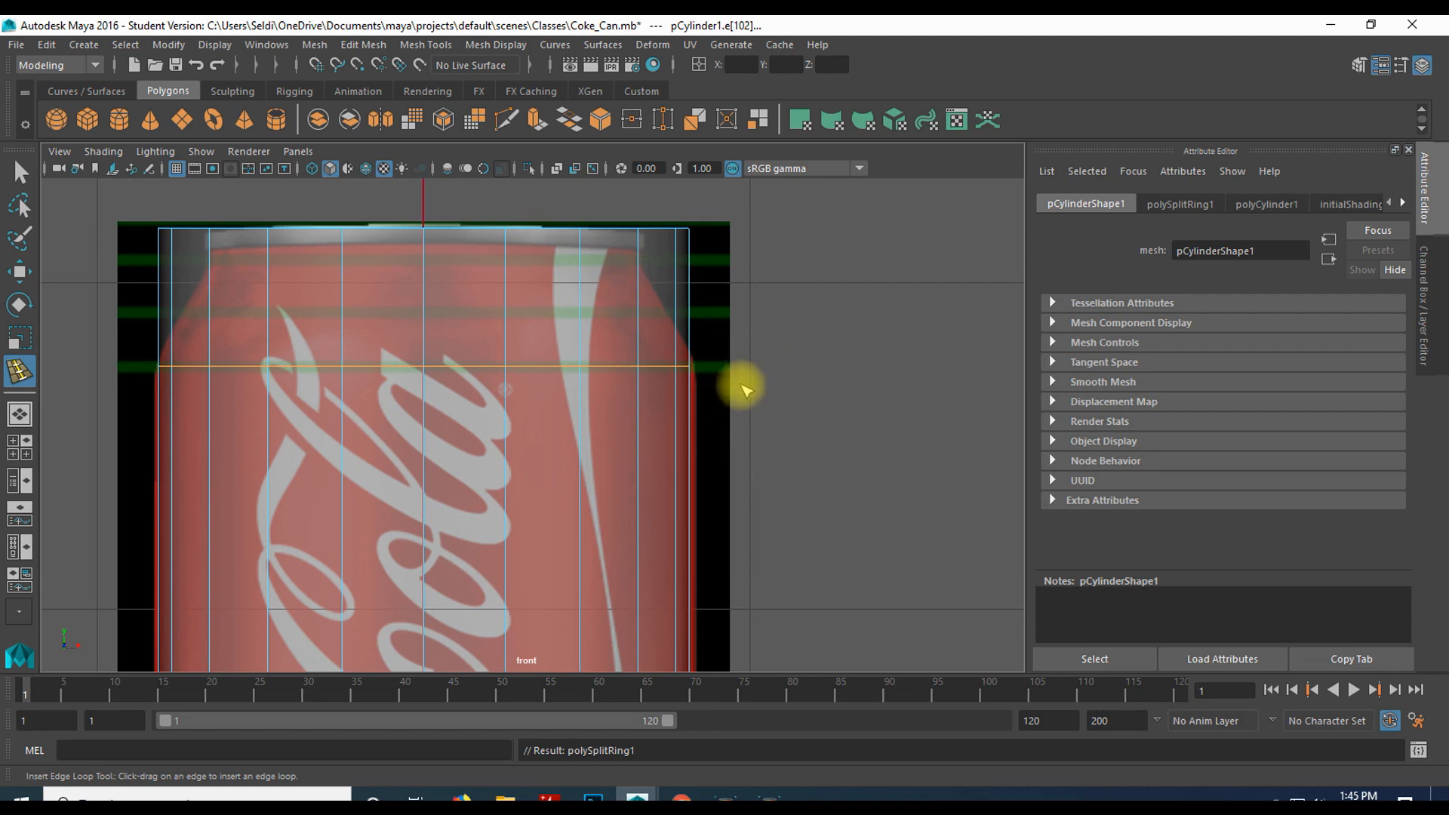
- Select all vertices of the cylinder's top ring in vertex mode and activate the Scale tool
right_click_drag(780, 360, 689, 307)
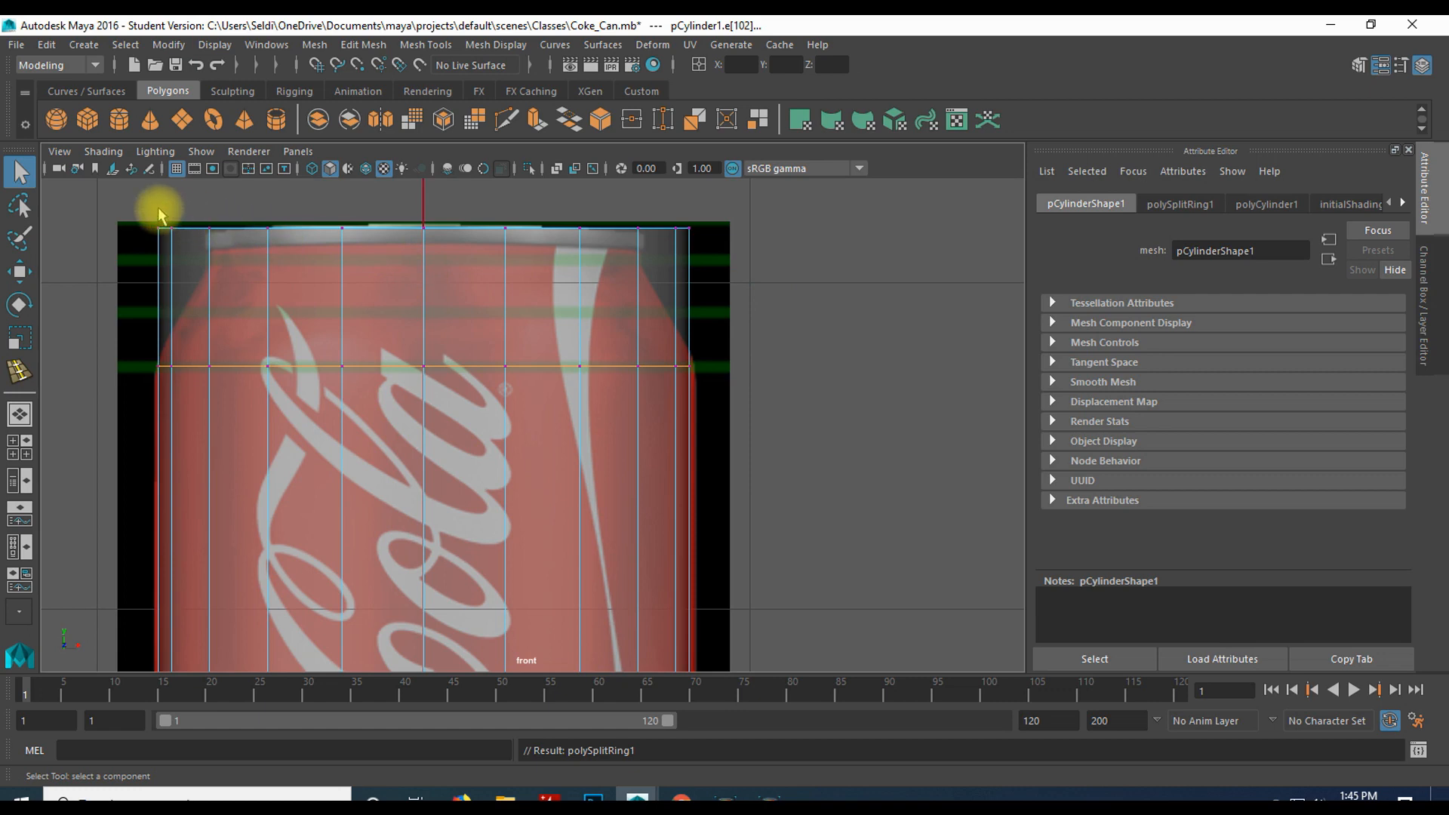
left_click_drag(120, 201, 746, 278)
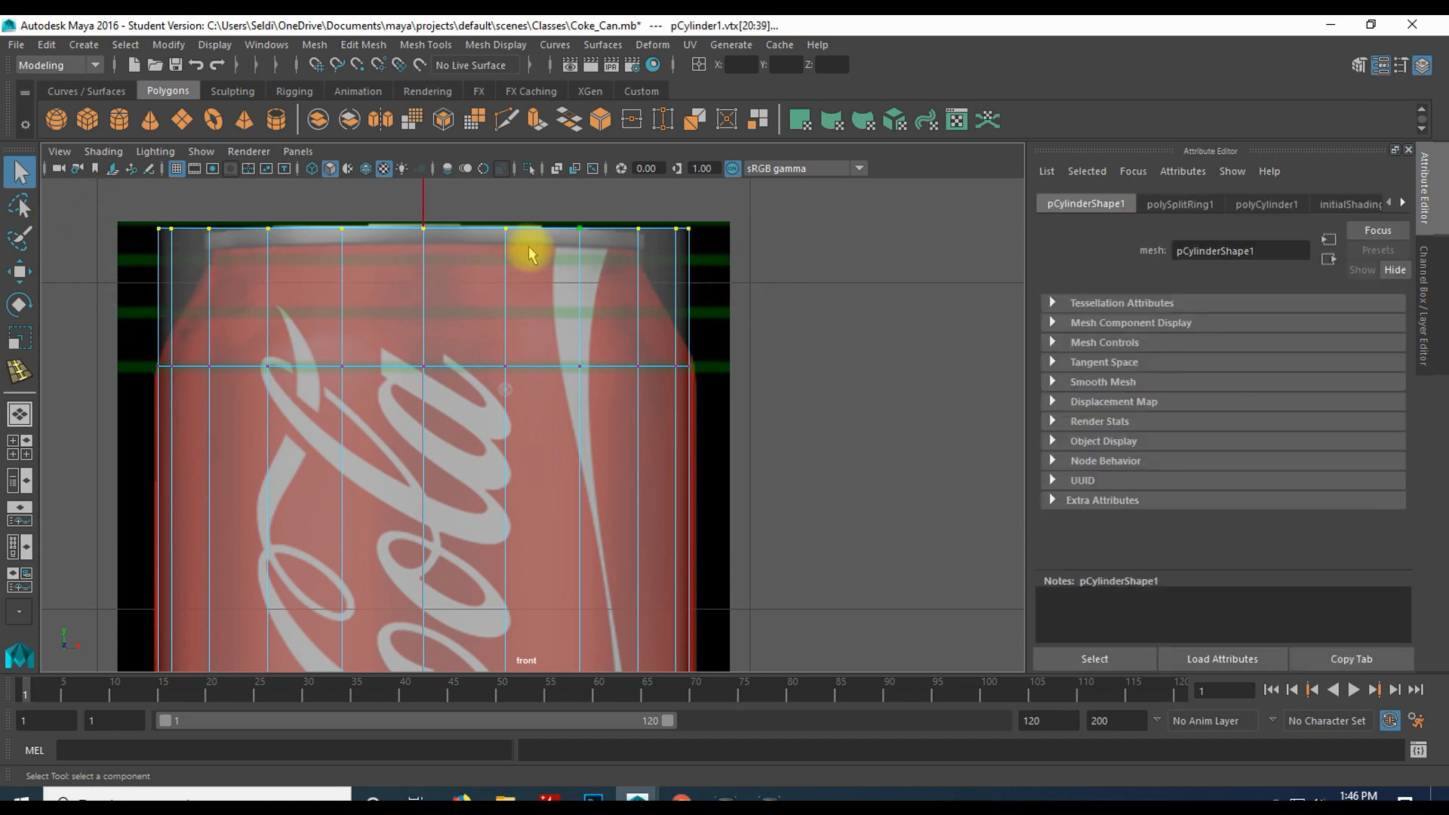
left_click(20, 338)
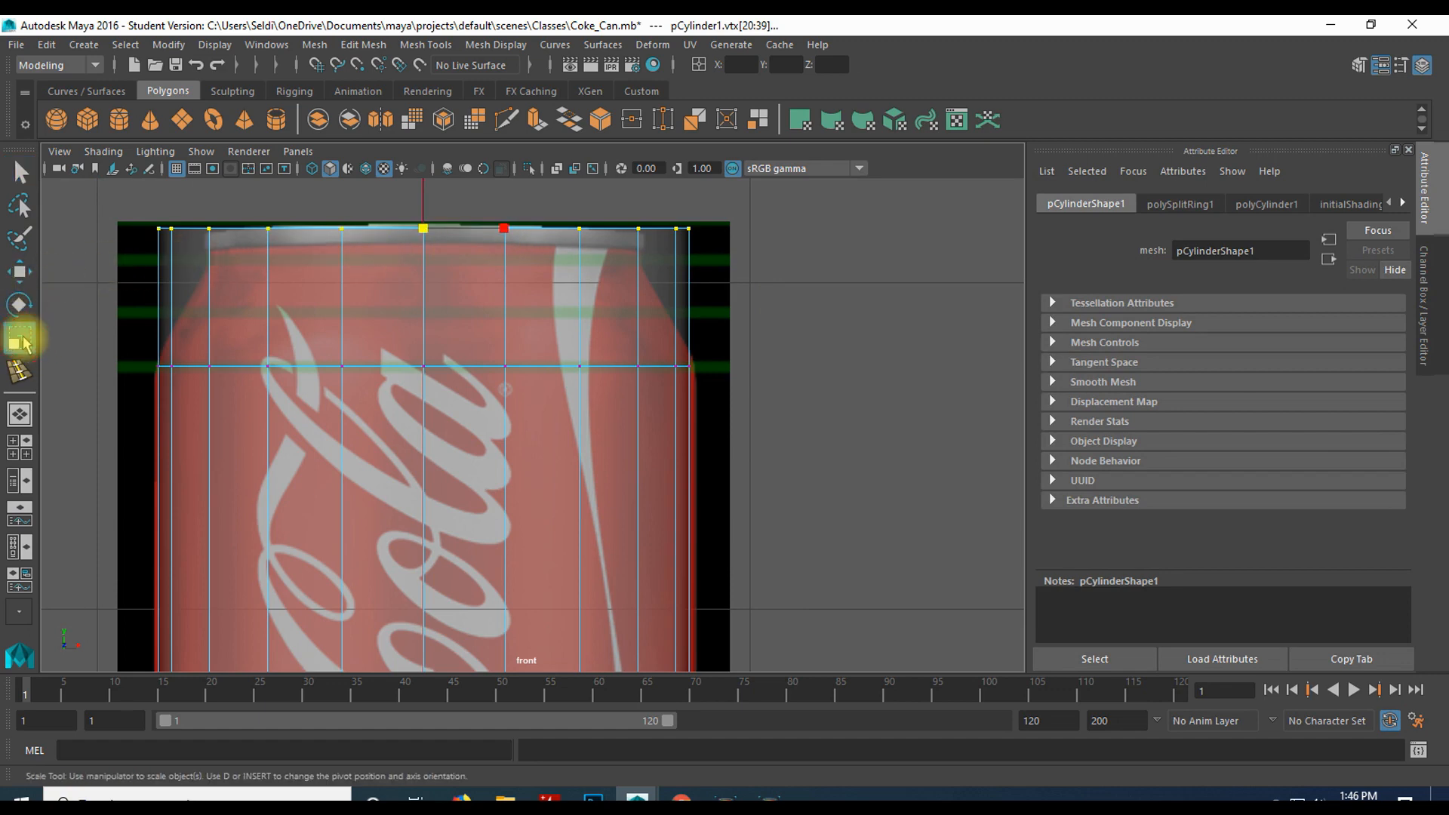
middle_click_drag(44, 328, 81, 317, "alt")
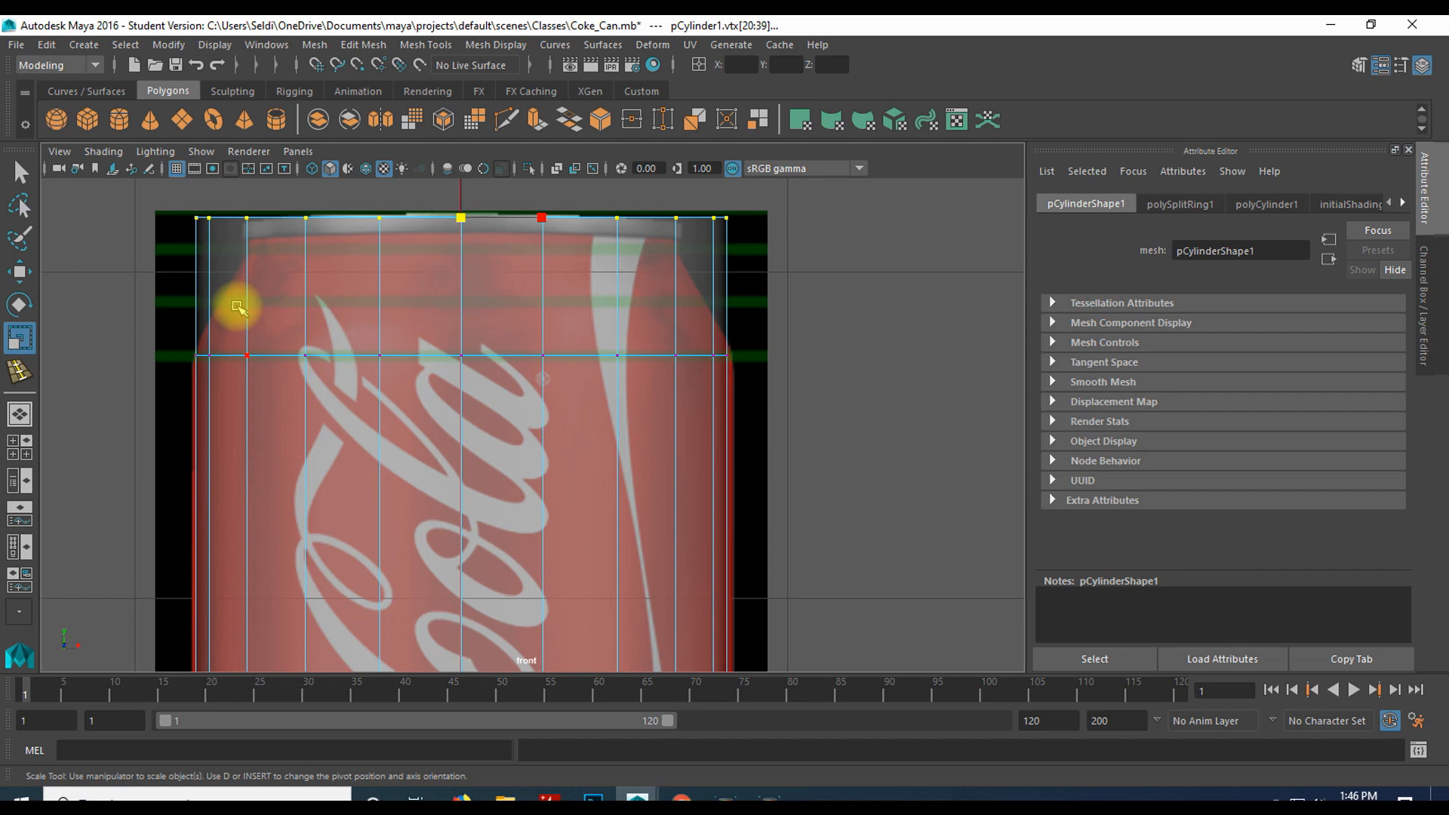
middle_click_drag(427, 336, 452, 513, "alt")
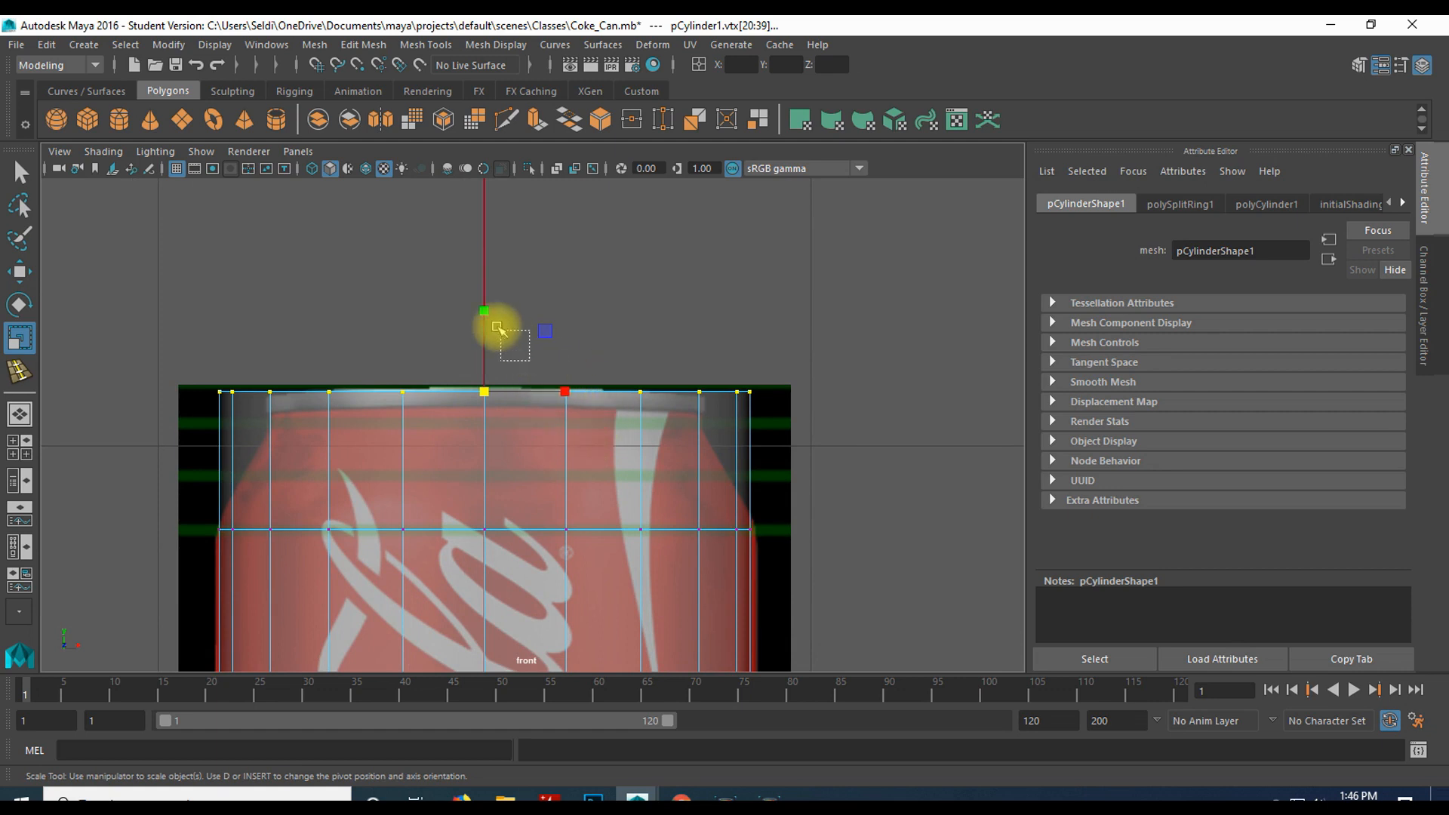
left_click(522, 344)
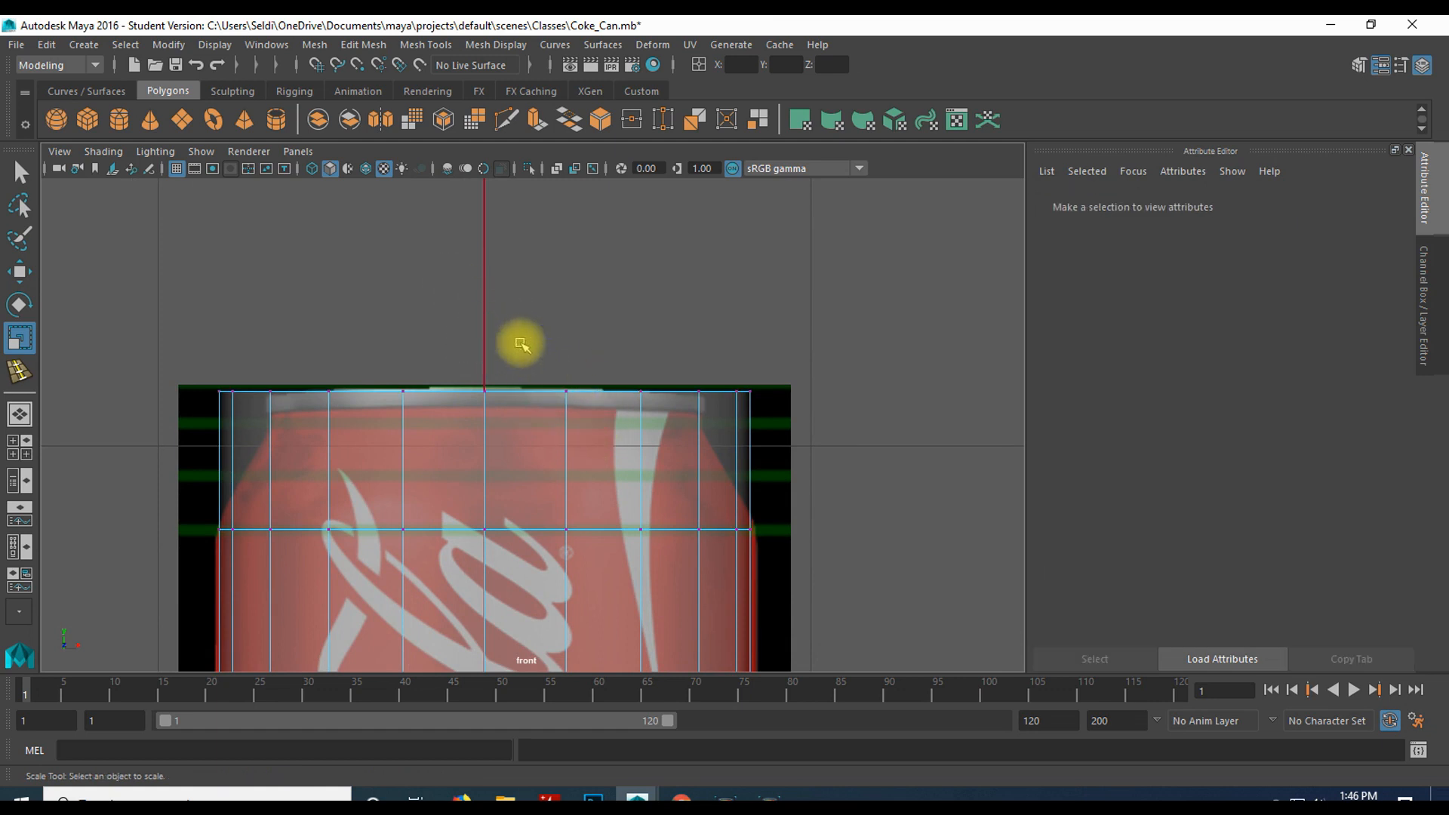
key("ctrl+z")
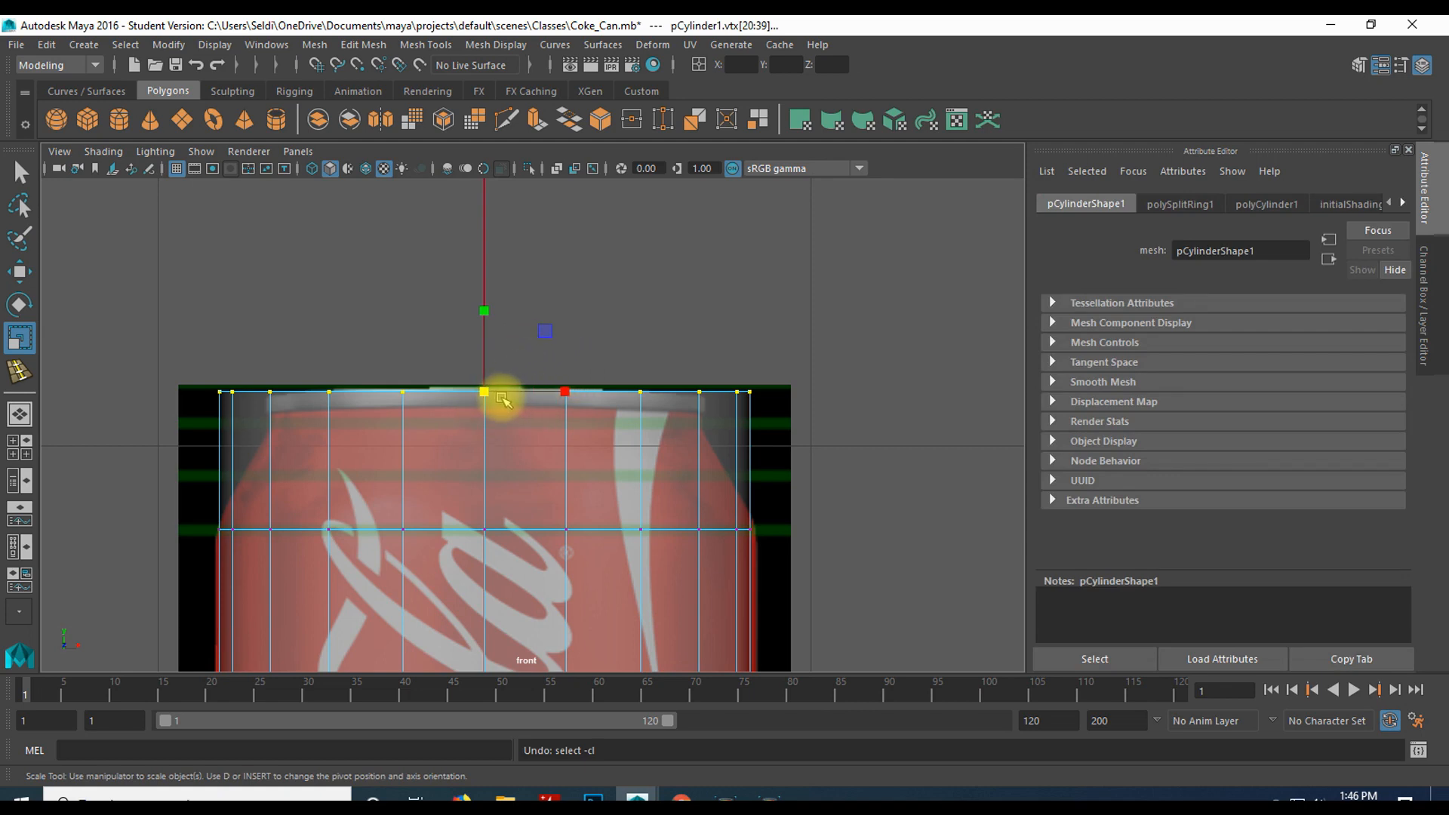
- Try scaling the top vertices along each single axis in the perspective view, undoing the distortions
key("space")
key("space")
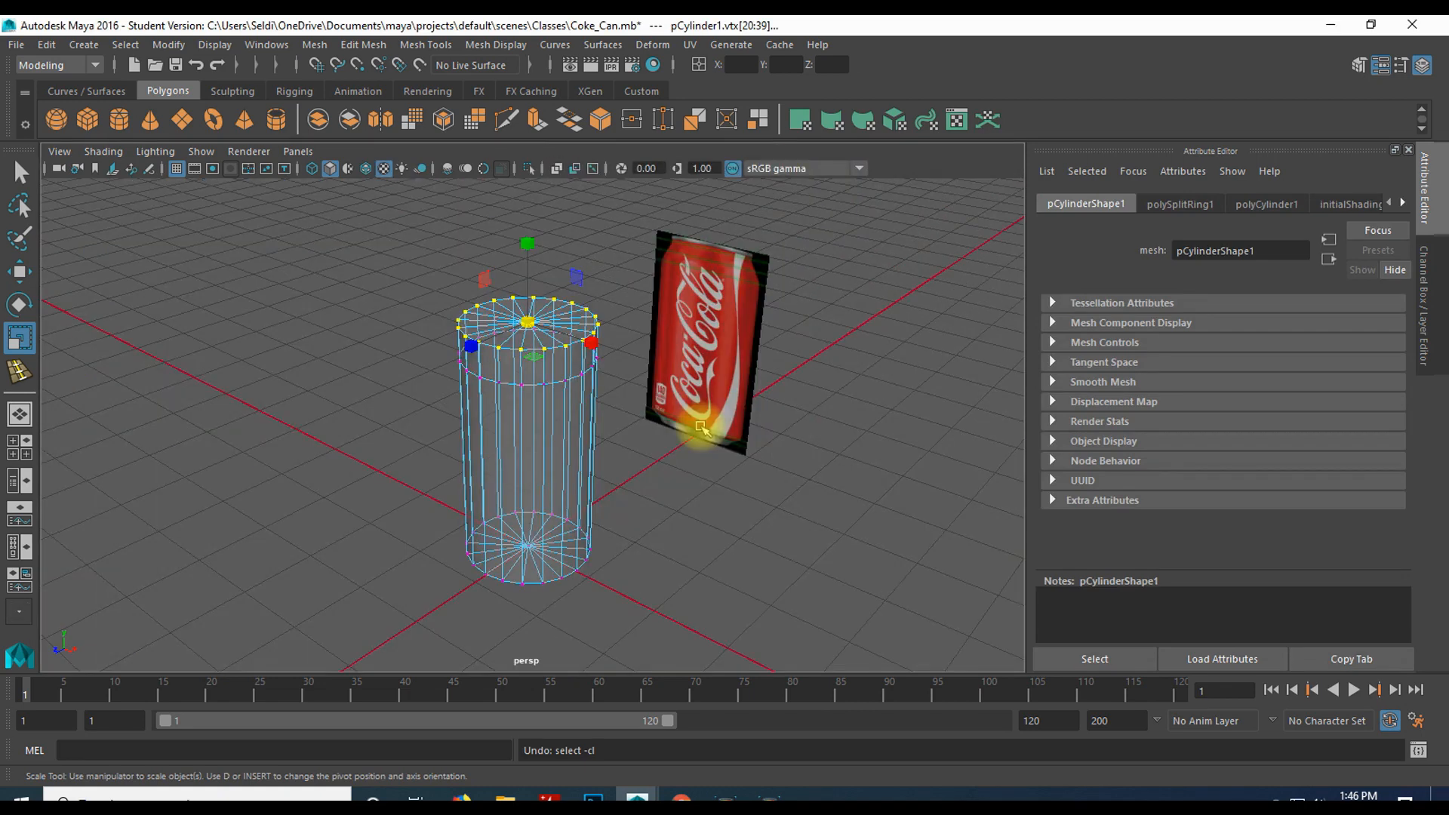
right_click_drag(640, 418, 714, 322, "alt")
middle_click_drag(714, 321, 710, 482, "alt")
left_click_drag(593, 382, 550, 362)
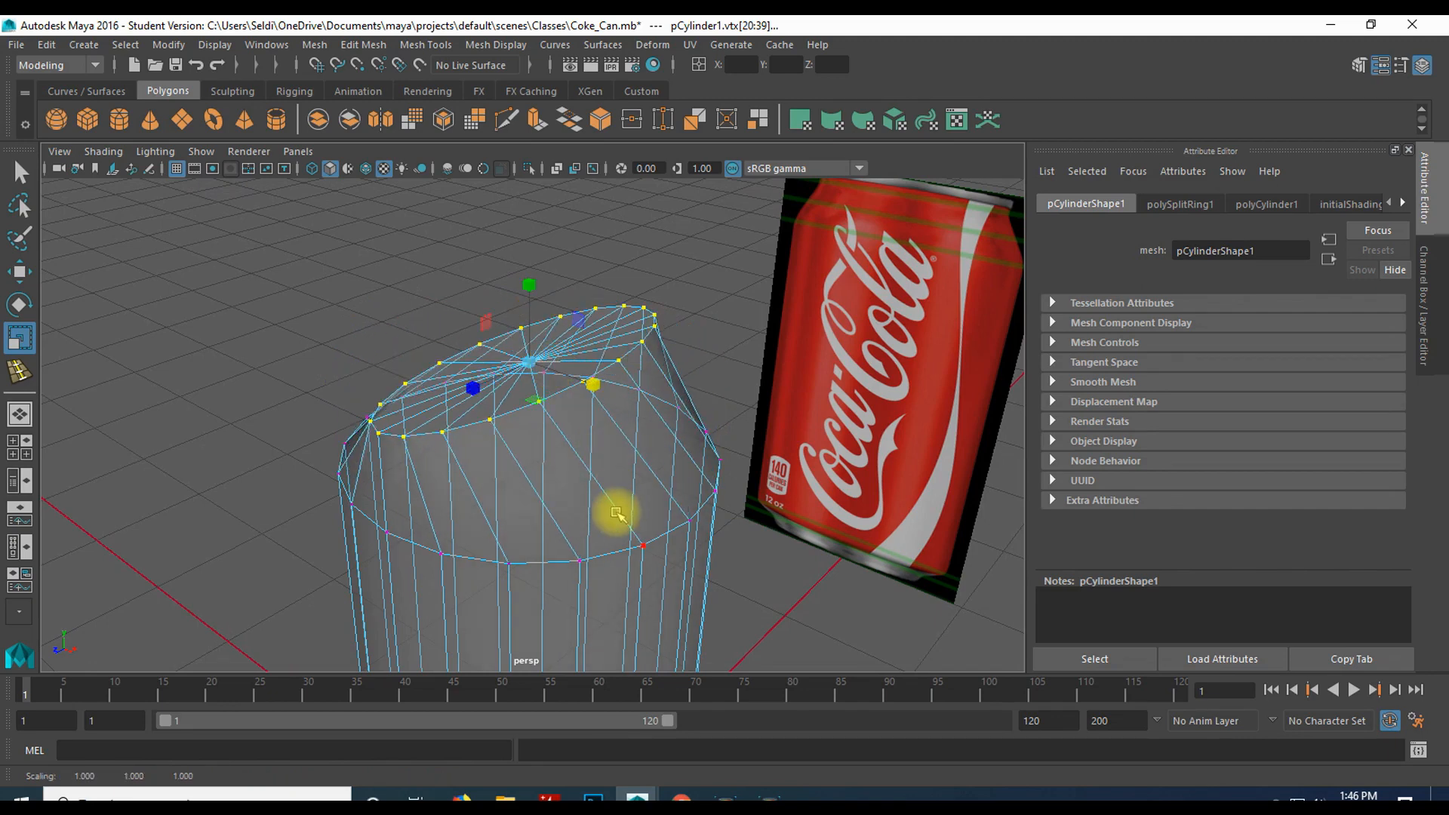
key("ctrl+z")
left_click_drag(529, 281, 528, 353)
left_click_drag(530, 304, 517, 280)
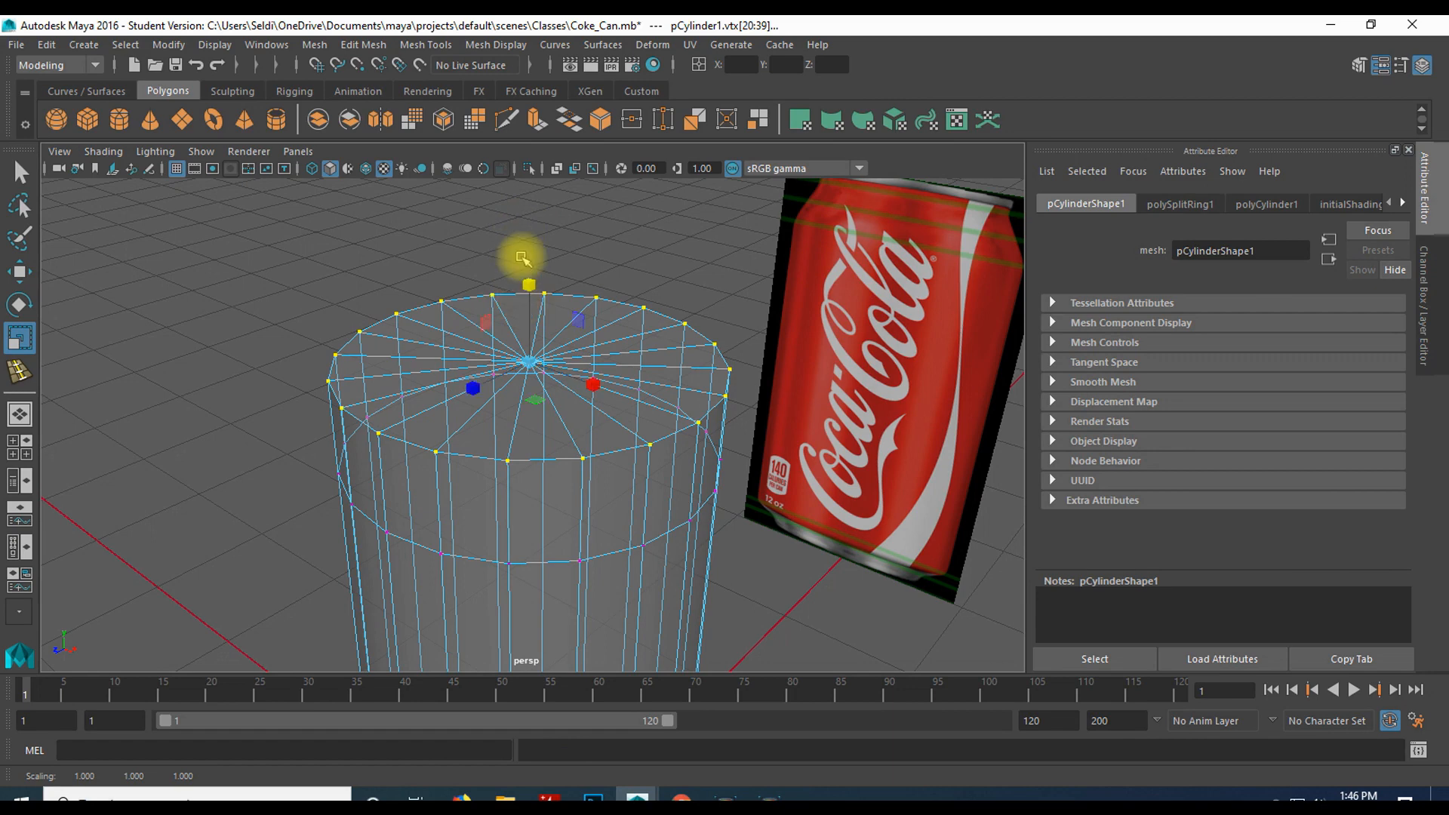
left_click_drag(468, 385, 491, 365)
key("ctrl+z")
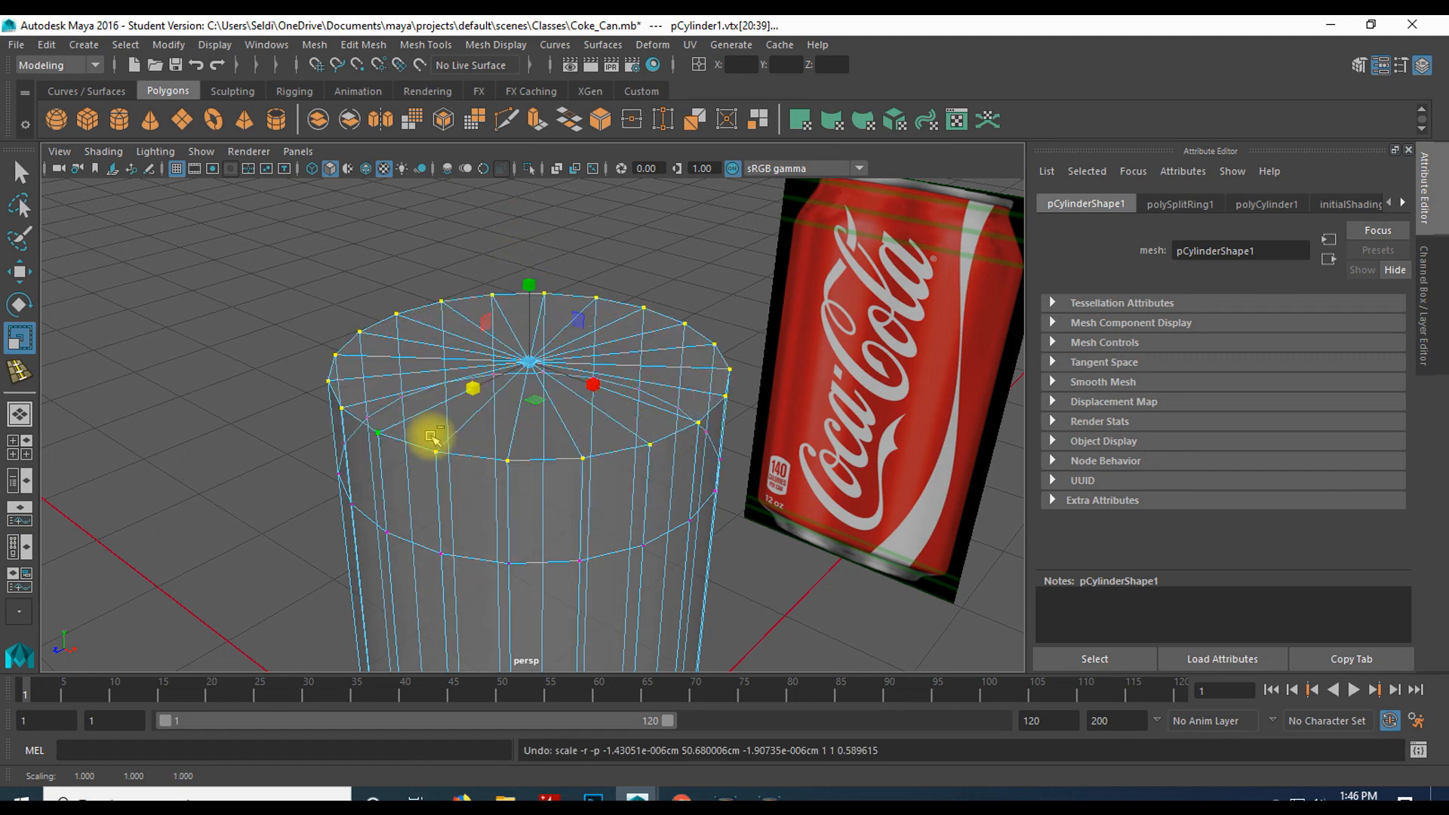
- Scale the top vertices uniformly inward to the reference can's rim width in the front view and check the taper in perspective
key("space")
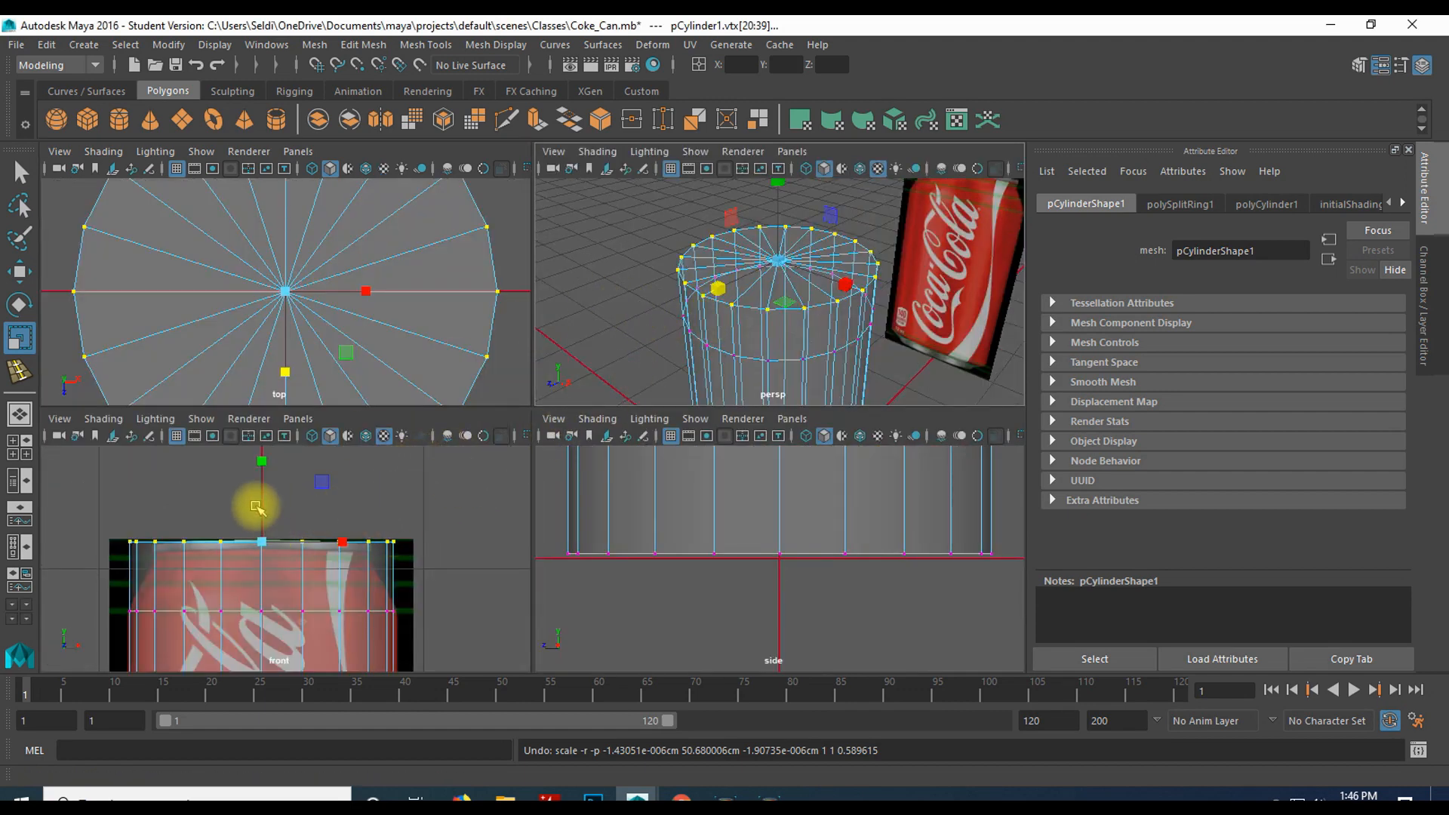
key("space")
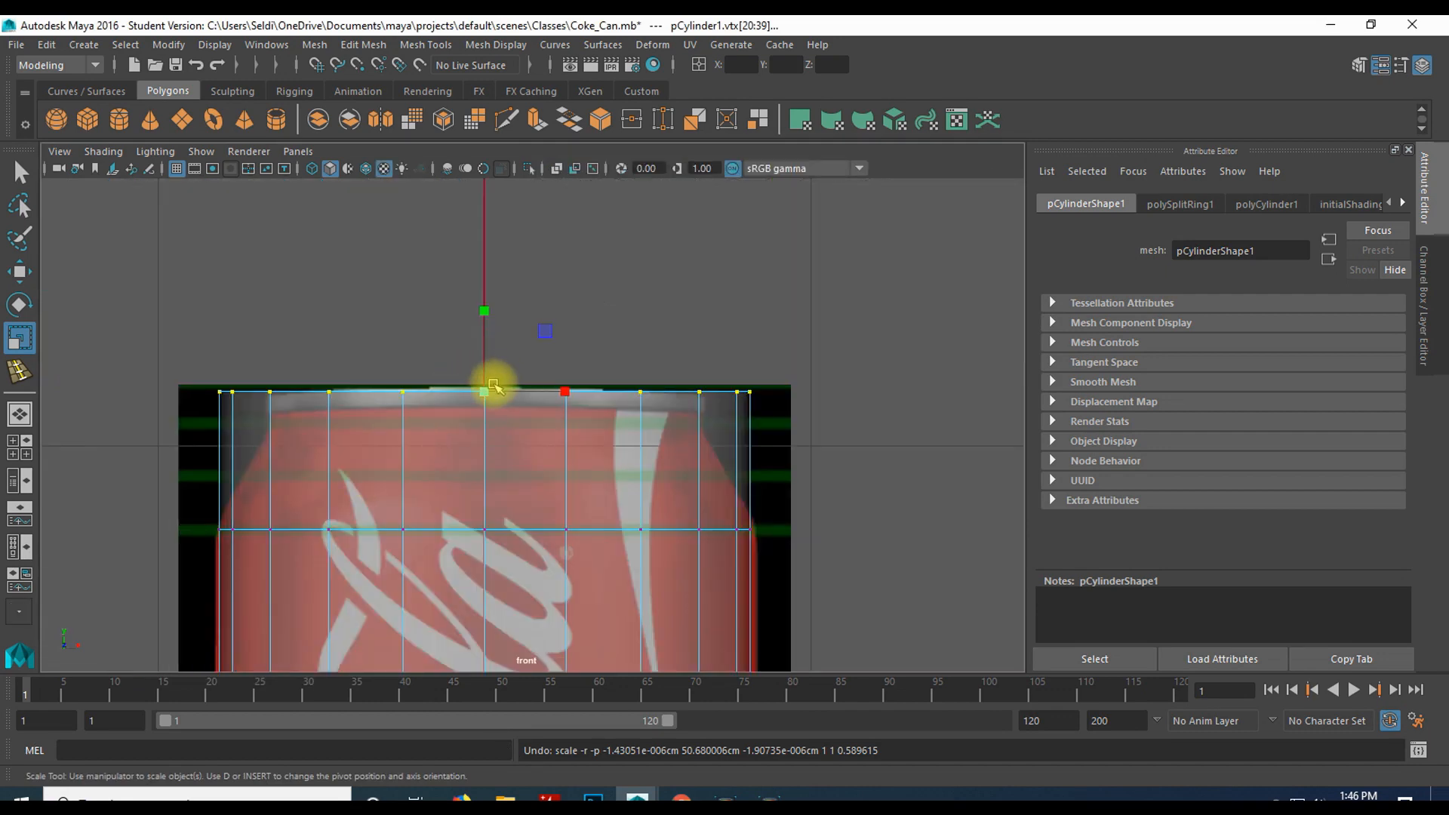
key("space")
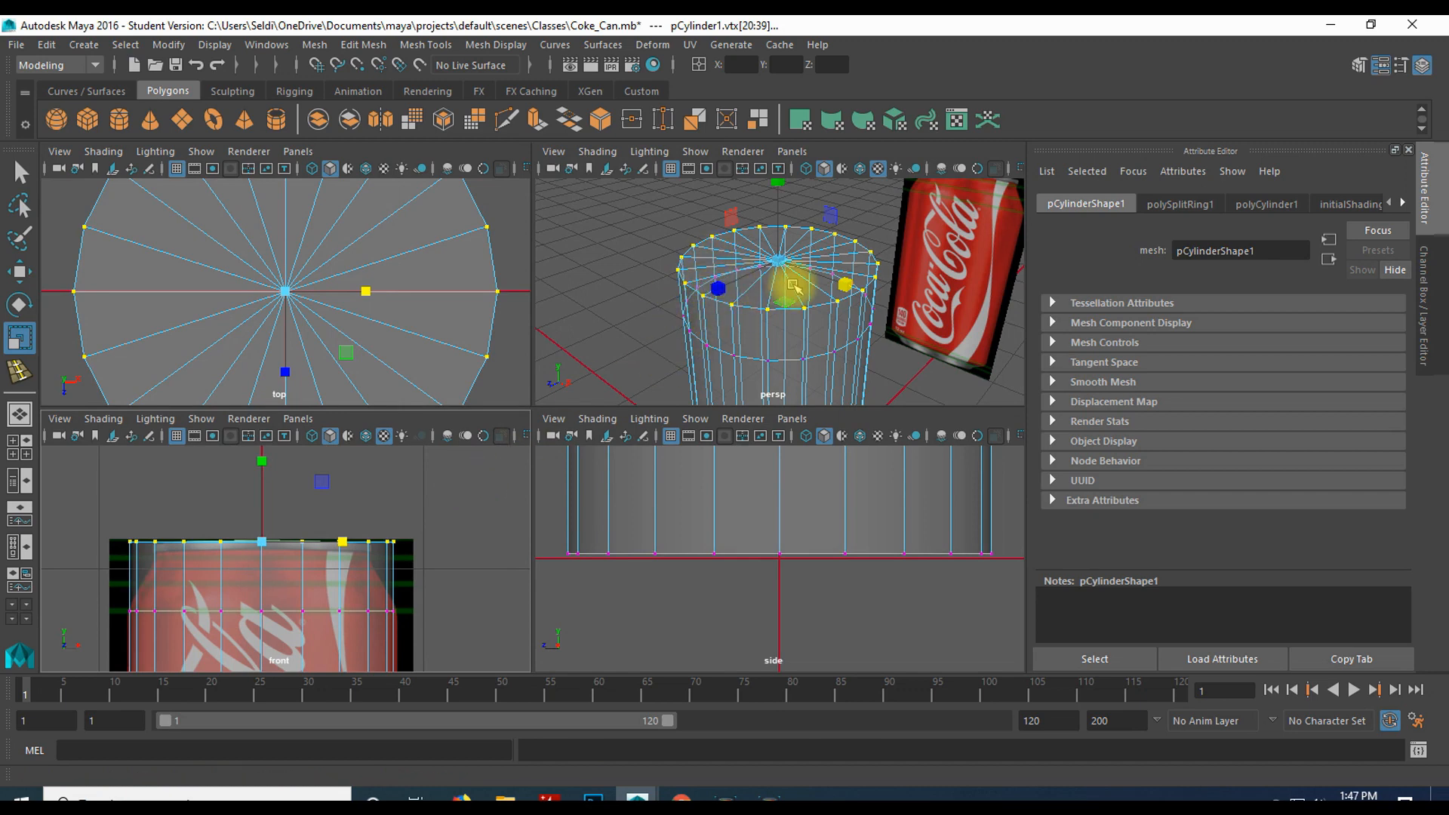
key("space")
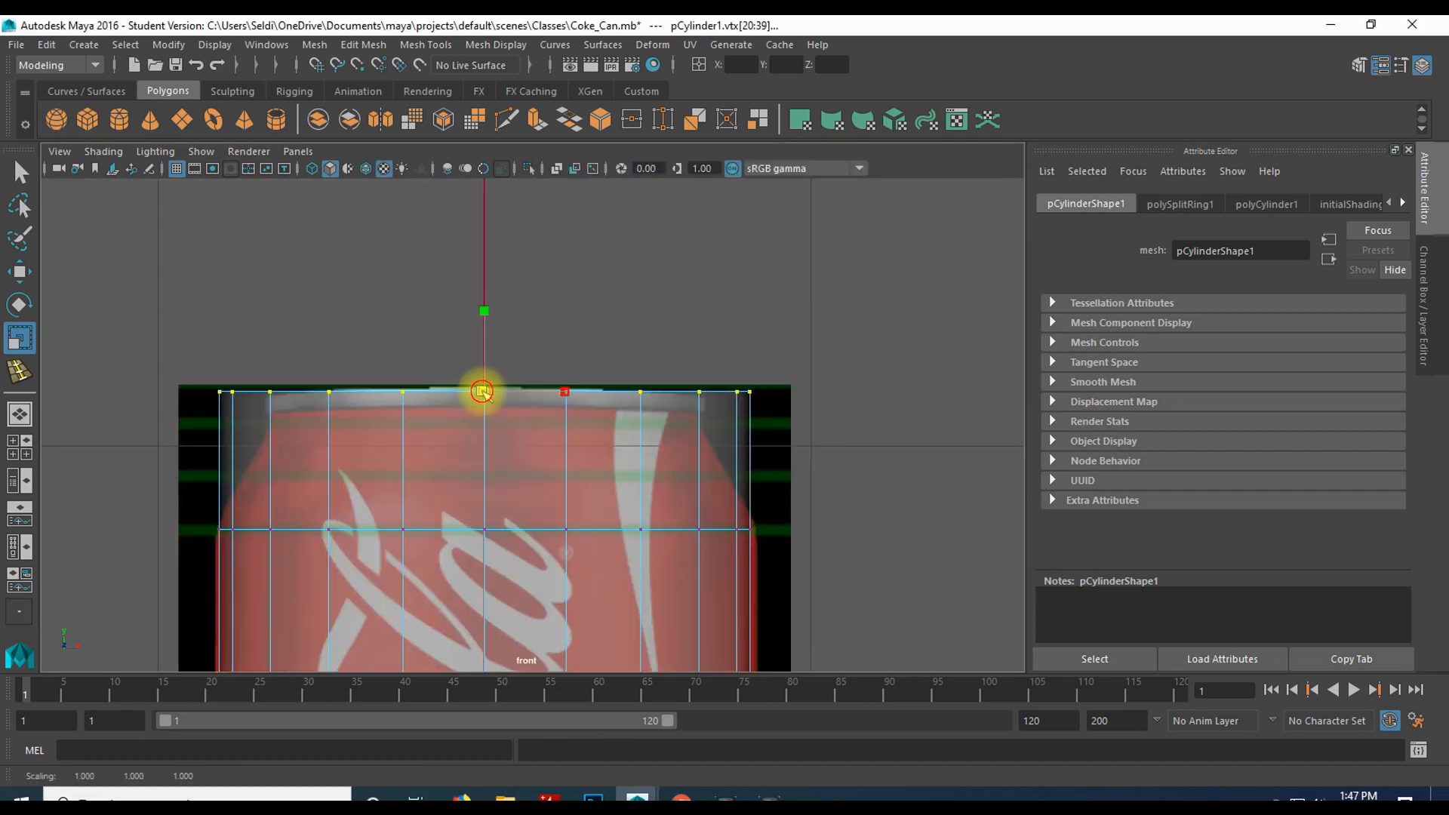
left_click_drag(482, 392, 404, 387)
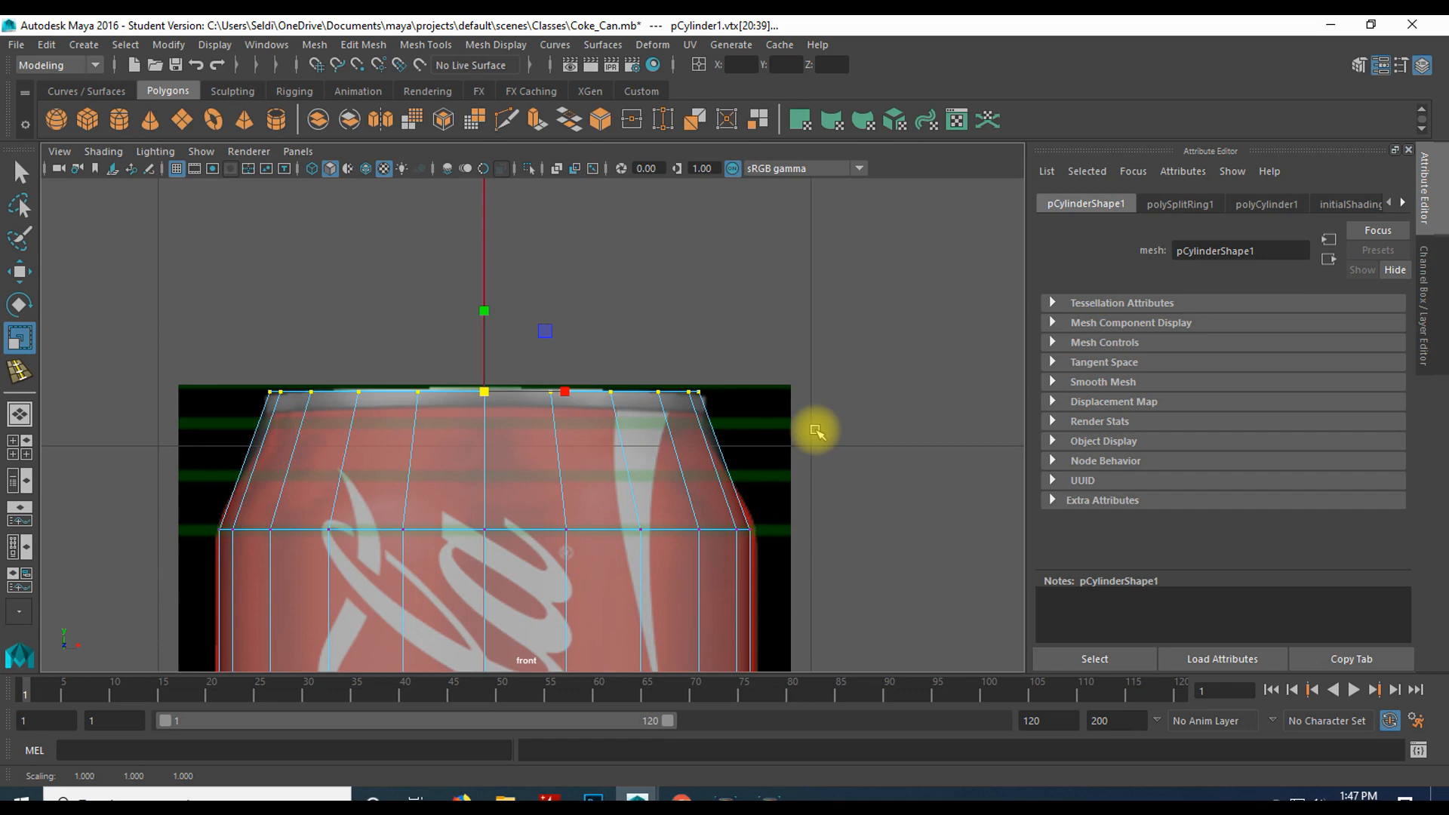
key("space")
key("space")
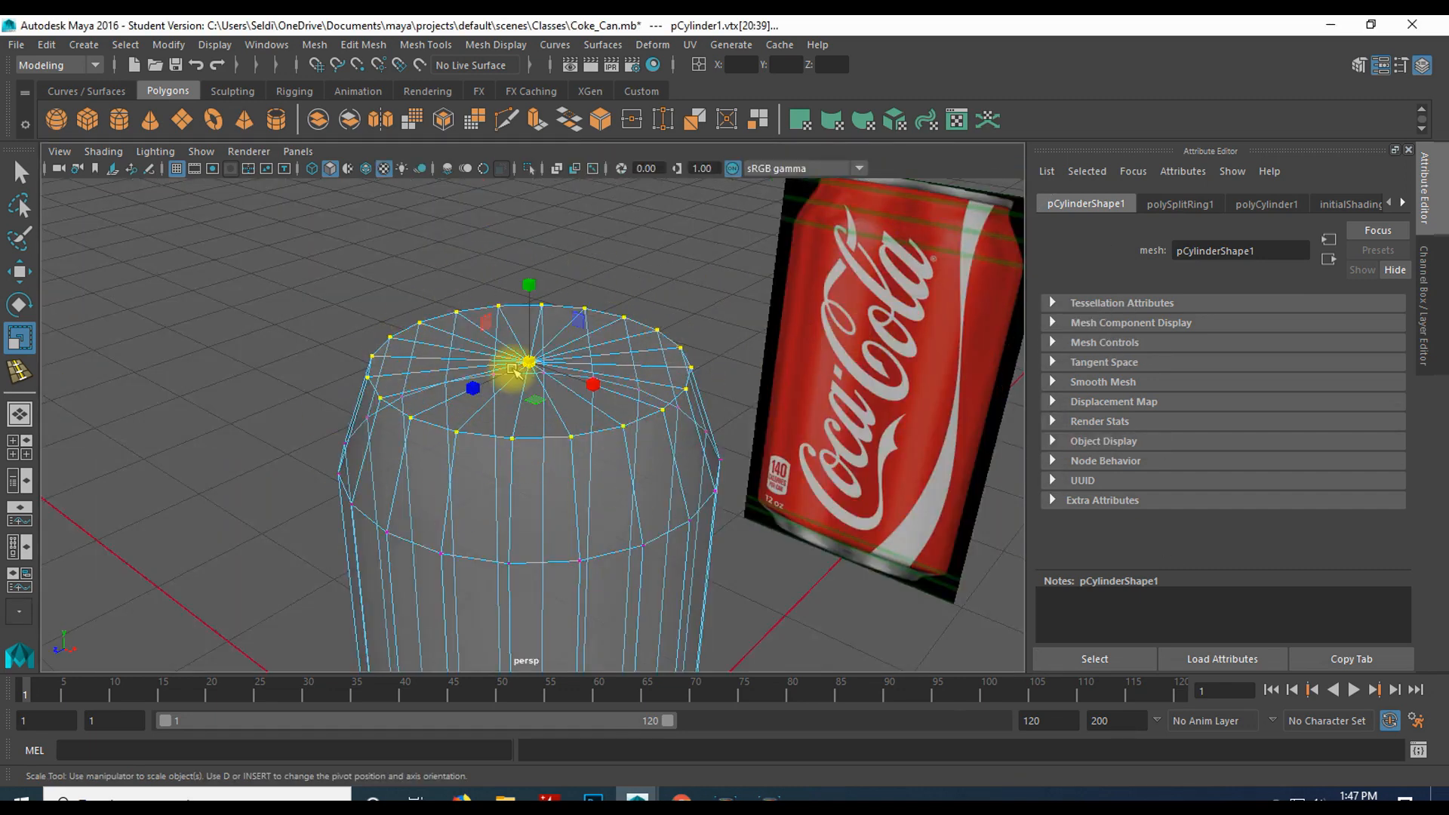
key("space")
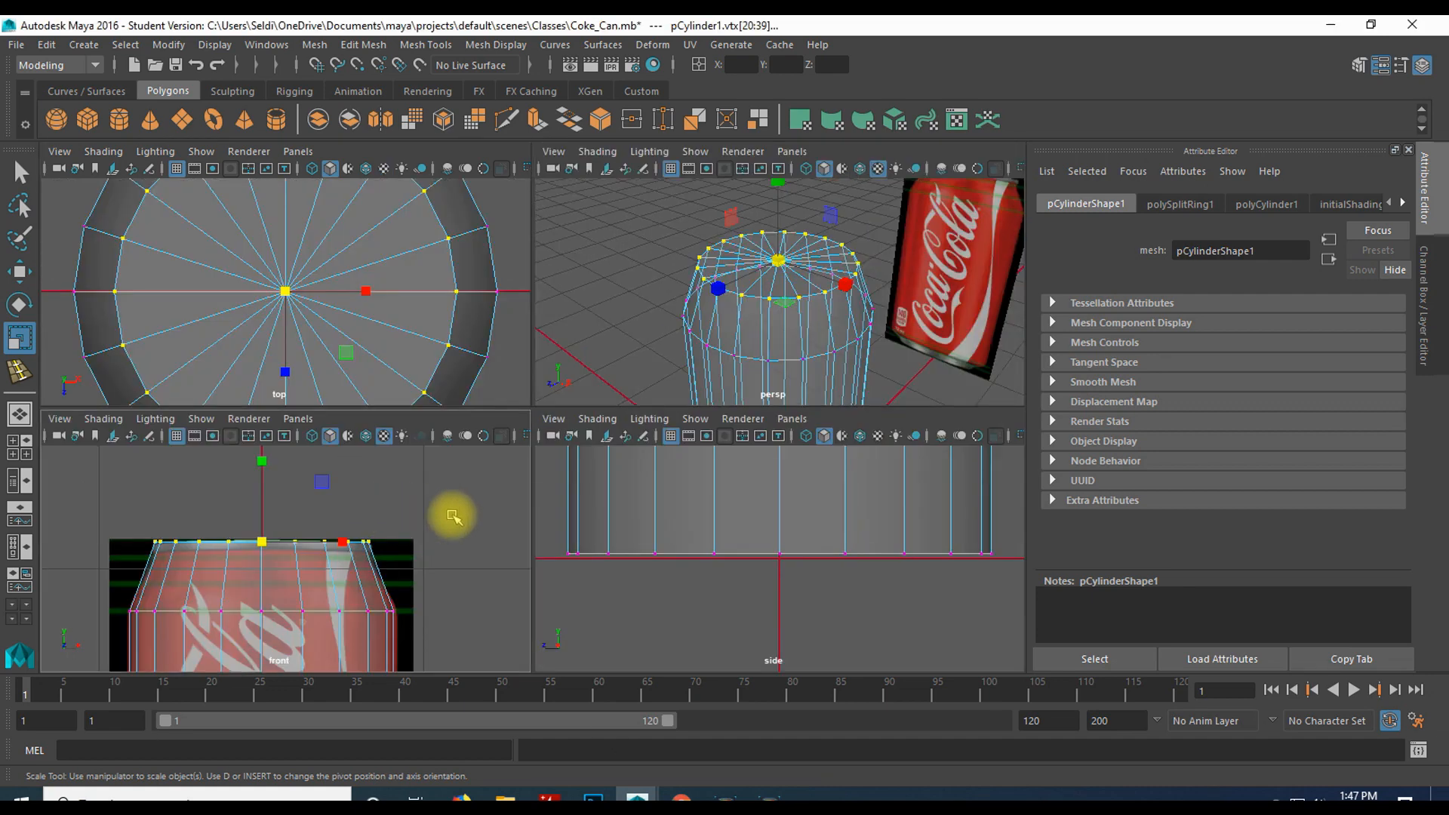
- Insert an edge loop around the cylinder at the higher green guide line near the can's base in the front view
key("space")
scroll(679, 559, "down", 8)
middle_click_drag(682, 563, 678, 335, "alt")
middle_click_drag(648, 462, 654, 310, "alt")
scroll(650, 516, "up", 10)
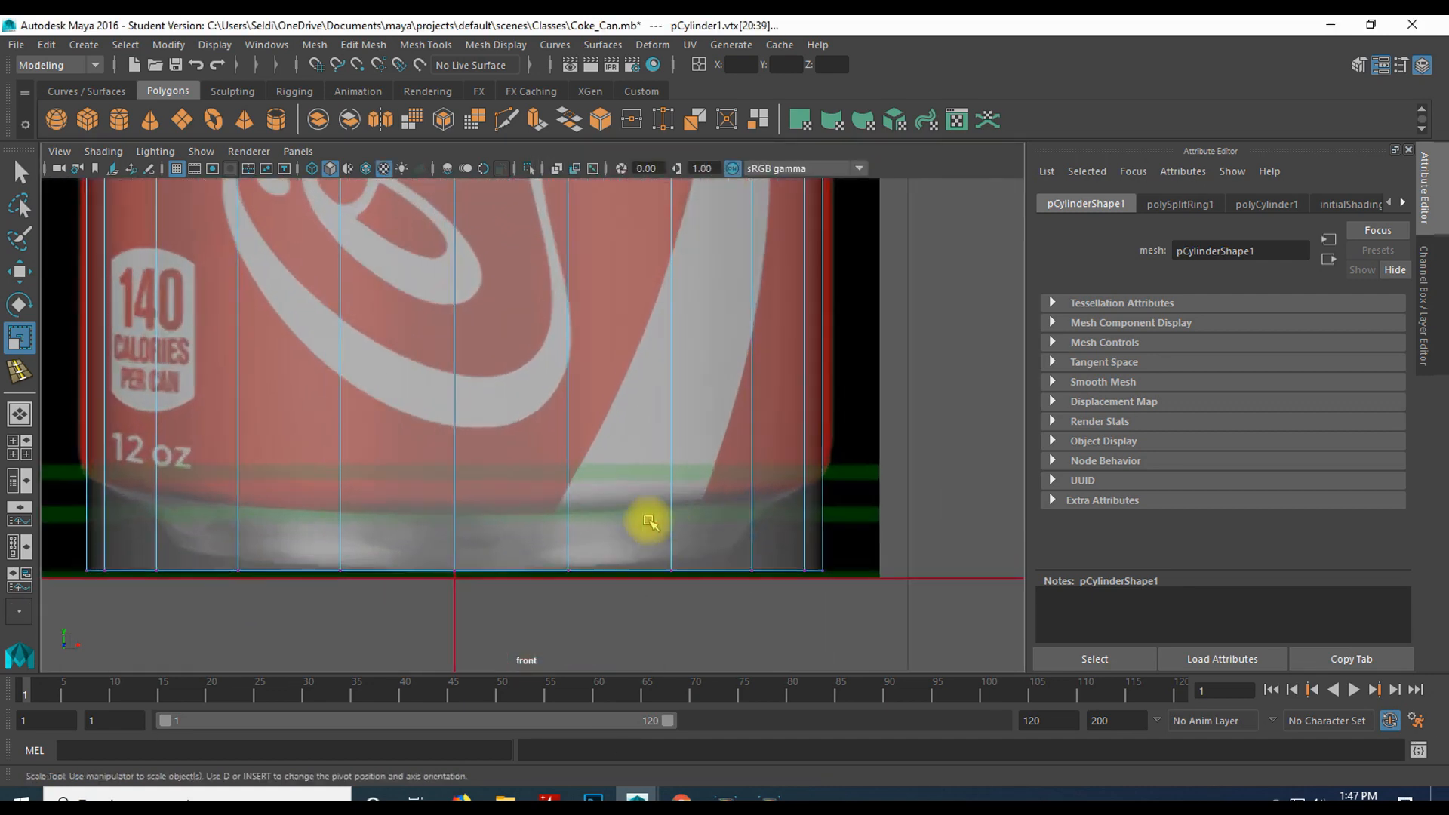
scroll(658, 513, "down", 1)
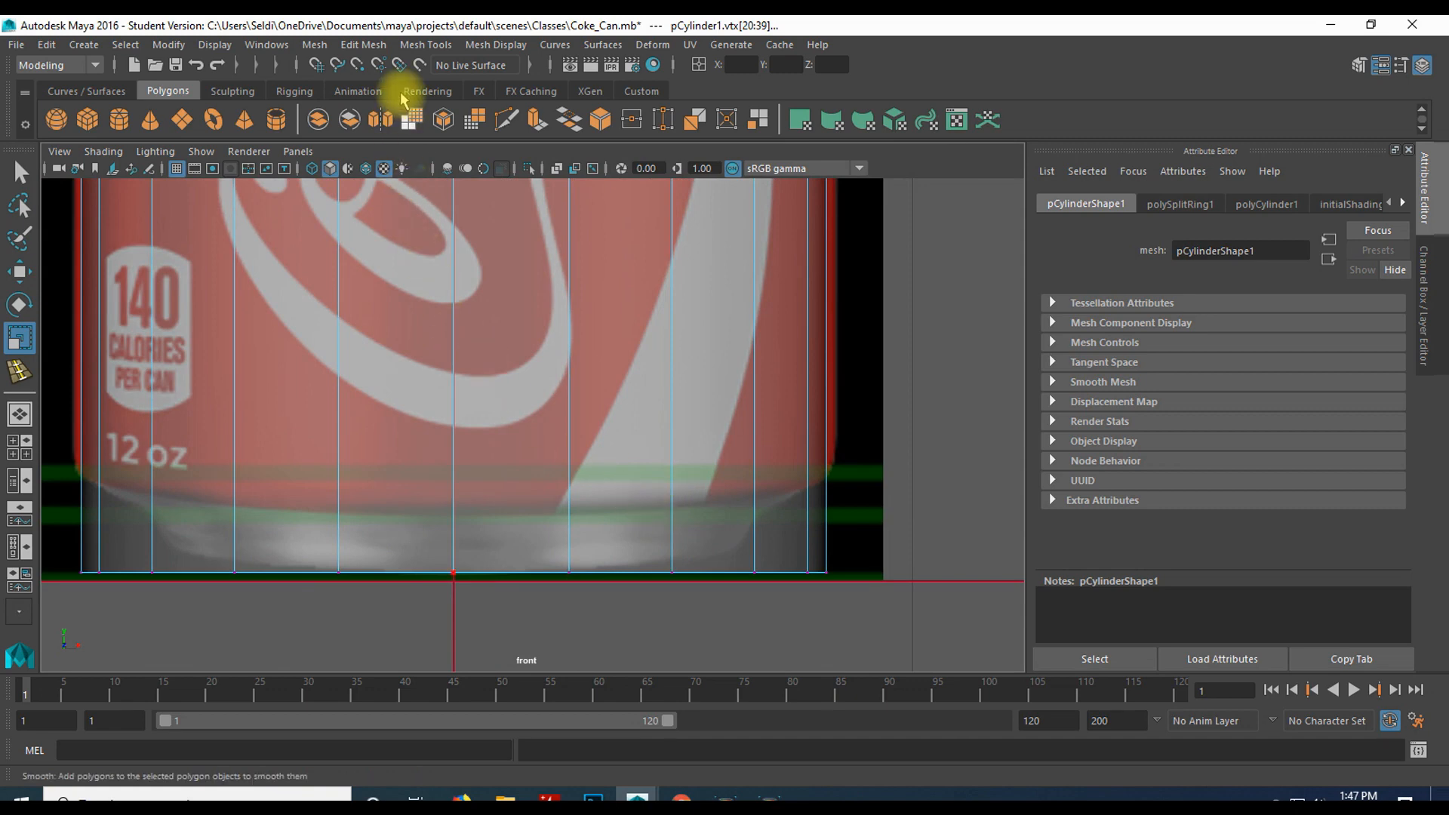
left_click(408, 46)
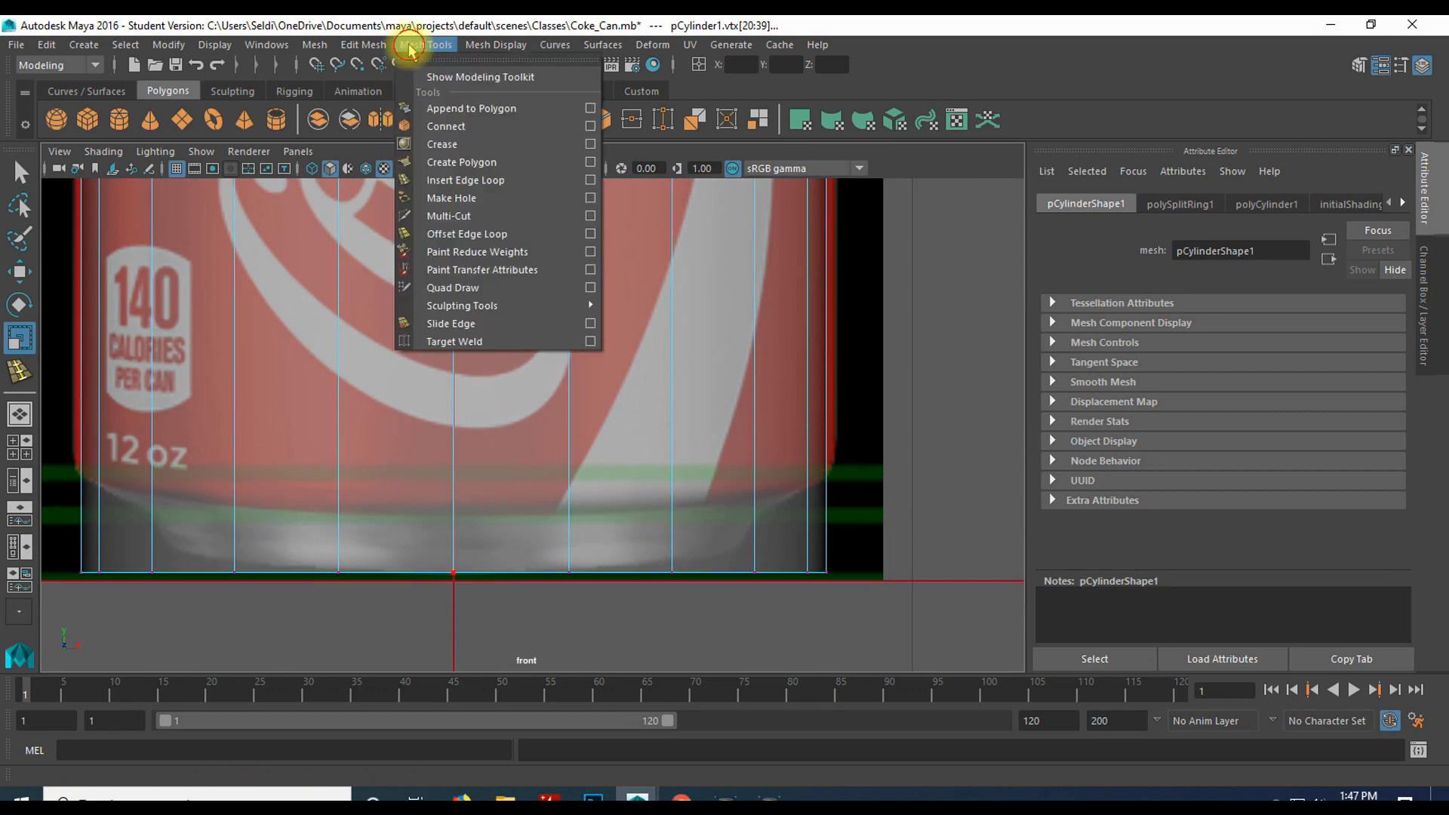
left_click(483, 184)
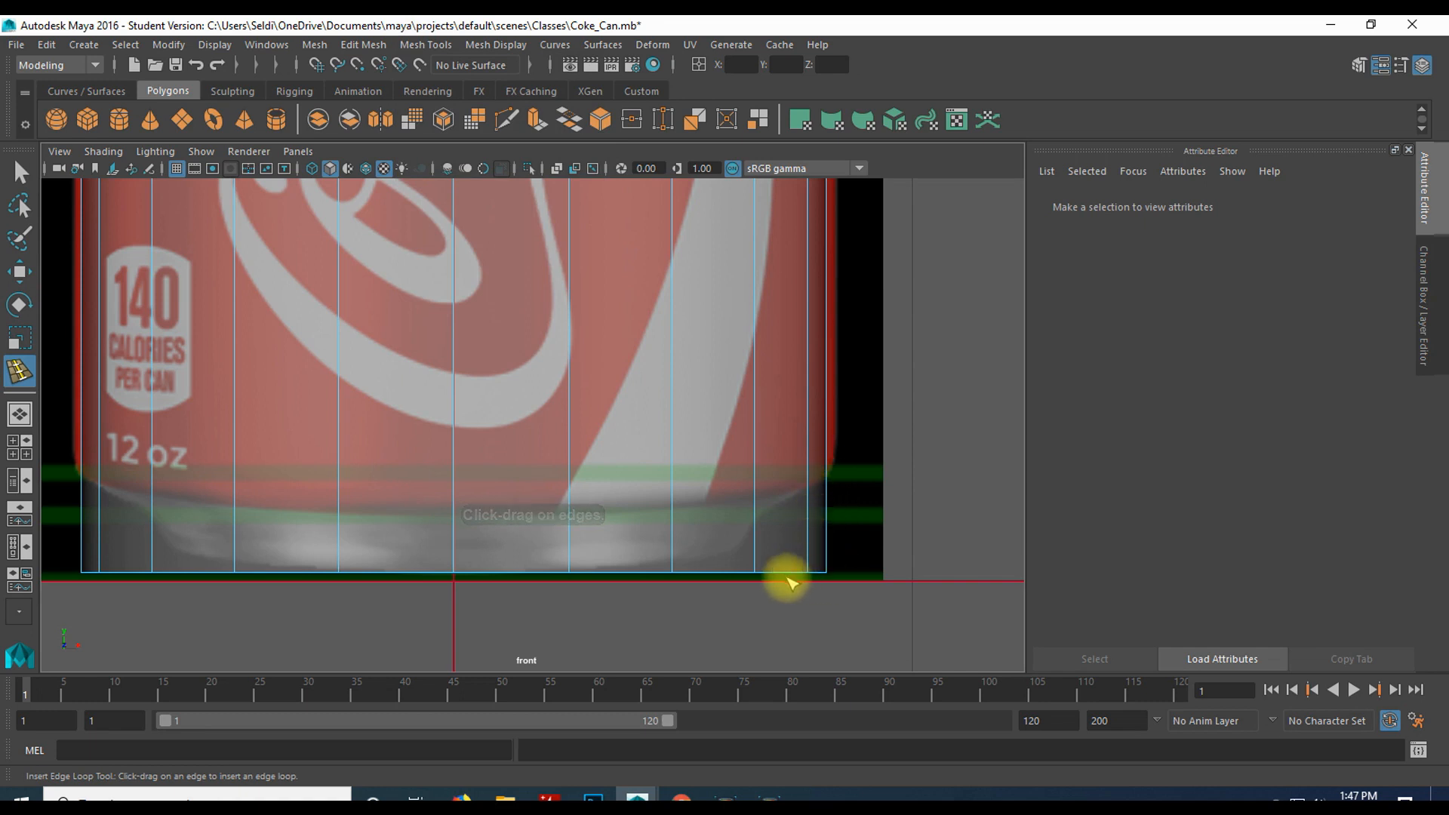
left_click(809, 474)
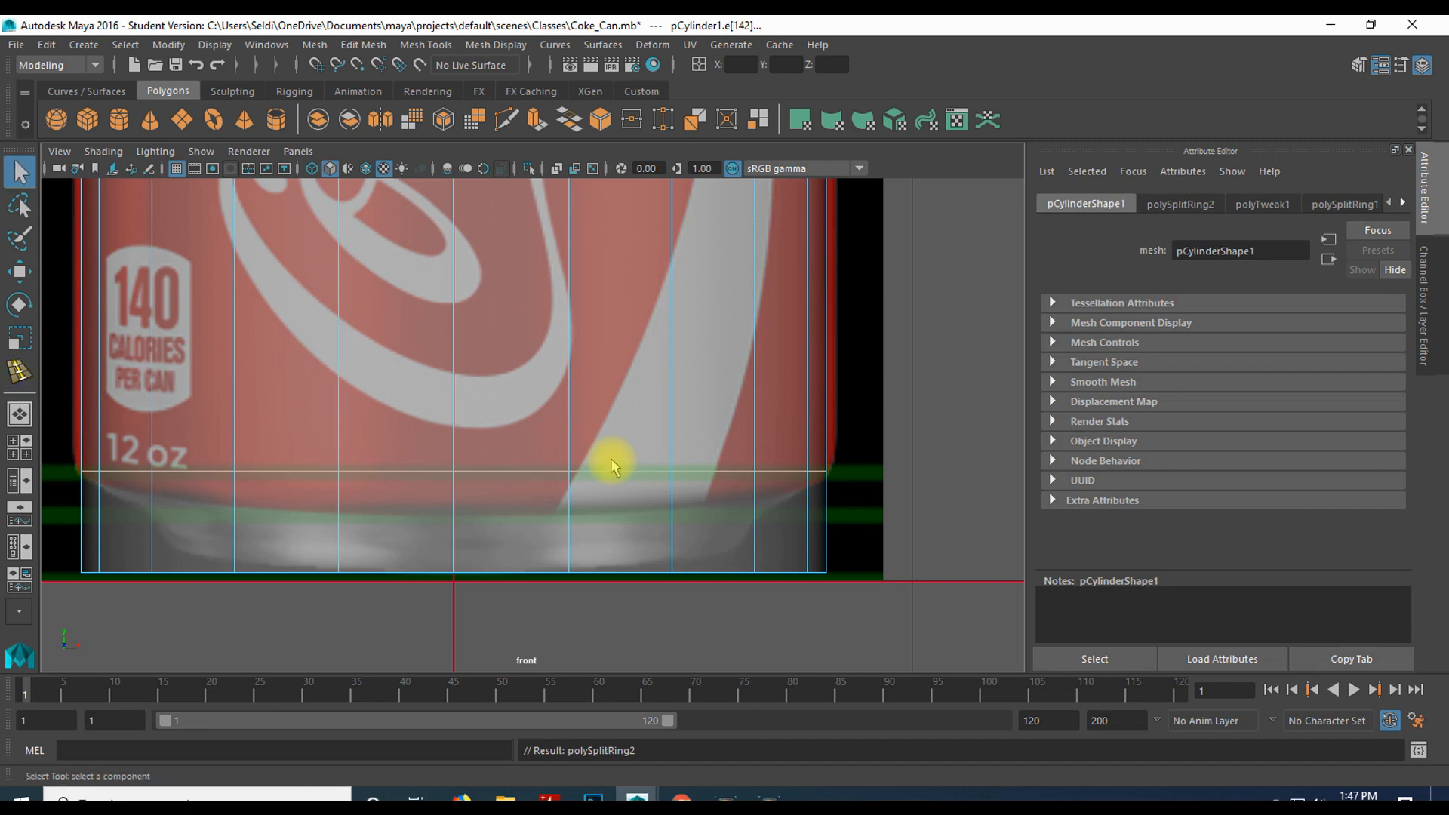
- Select the cylinder's bottom ring of vertices and scale them uniformly inward to the reference can's base width
right_click_drag(634, 424, 576, 306)
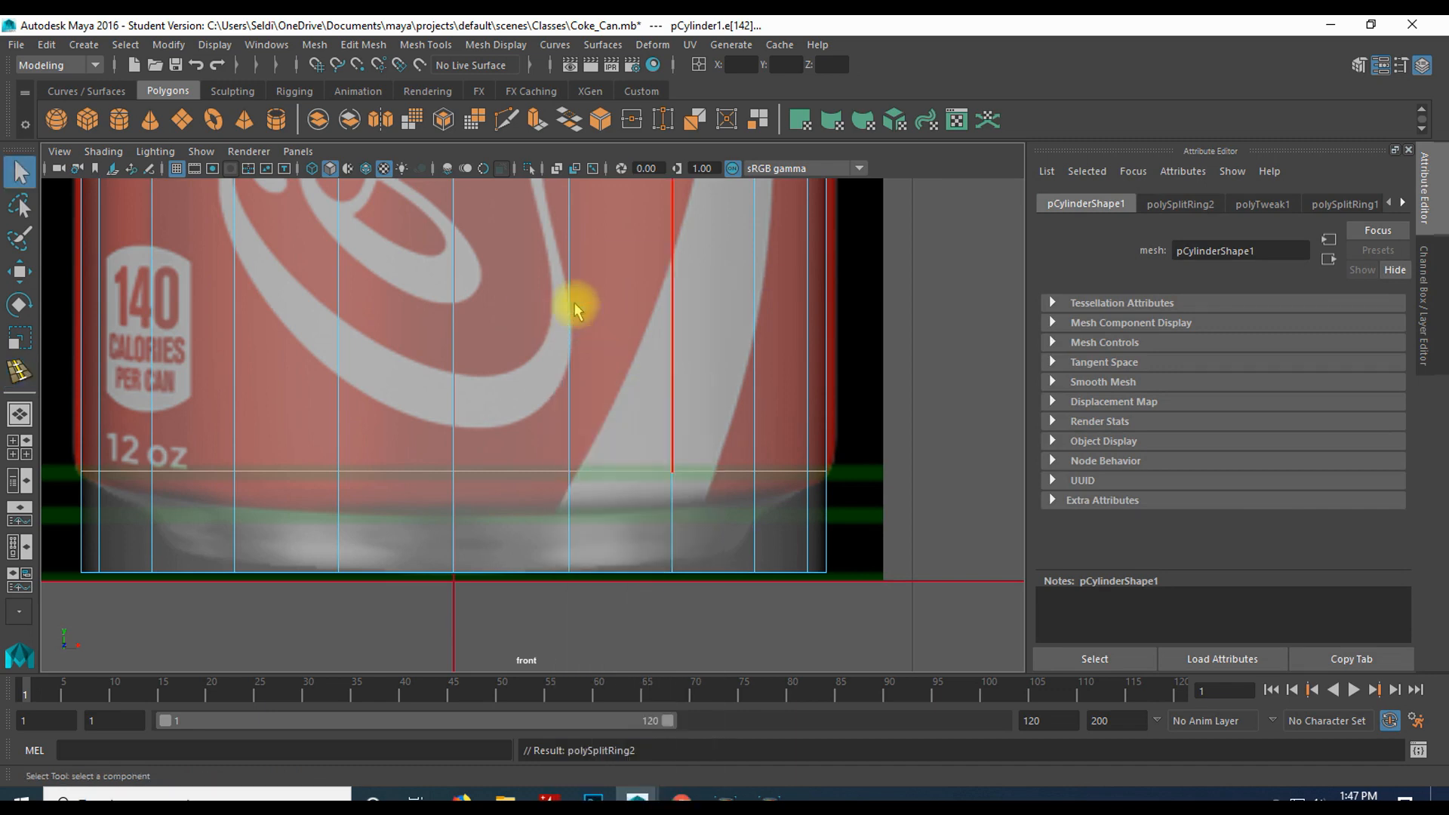
right_click(633, 307)
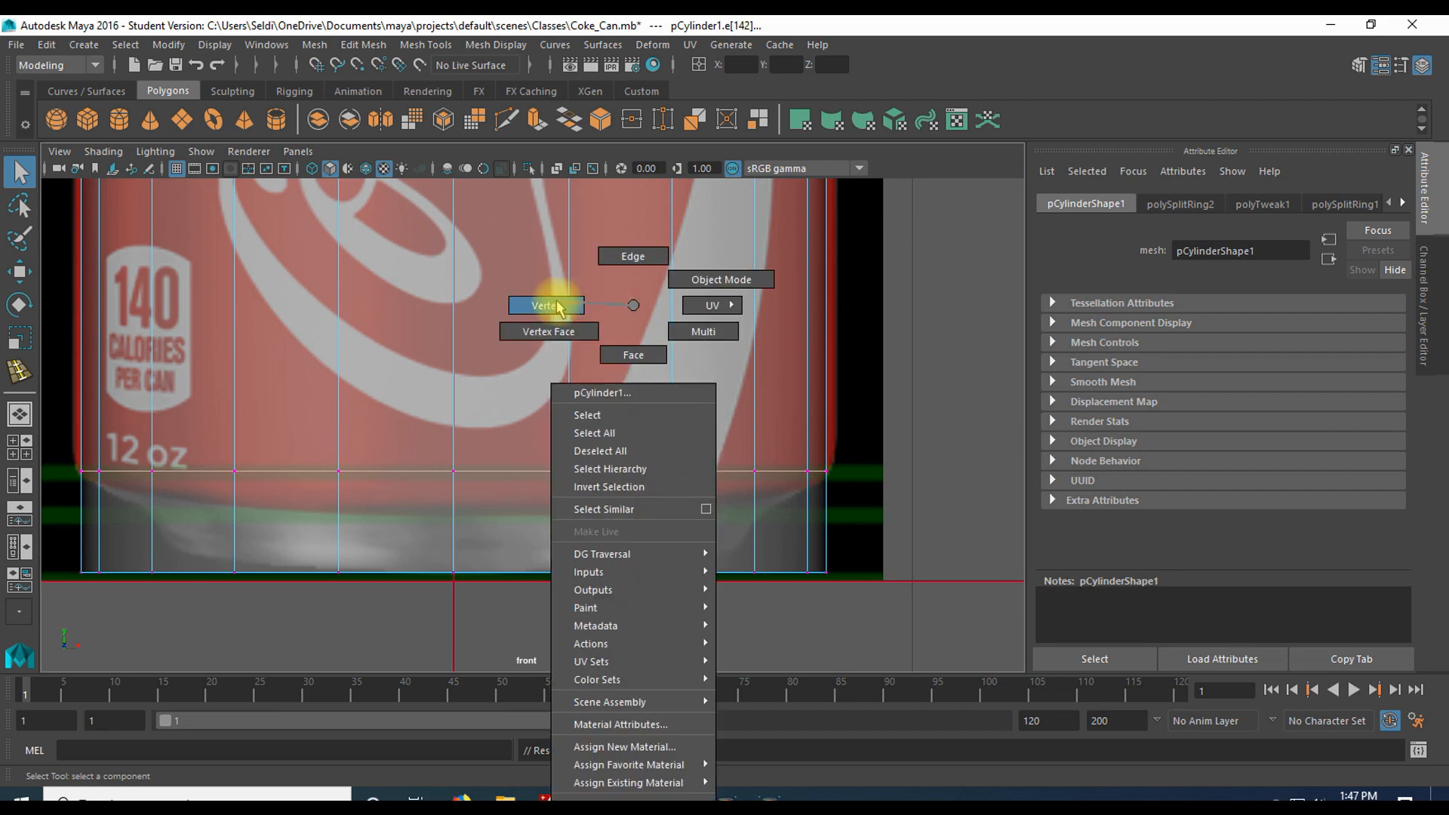
right_click_drag(557, 301, 556, 301)
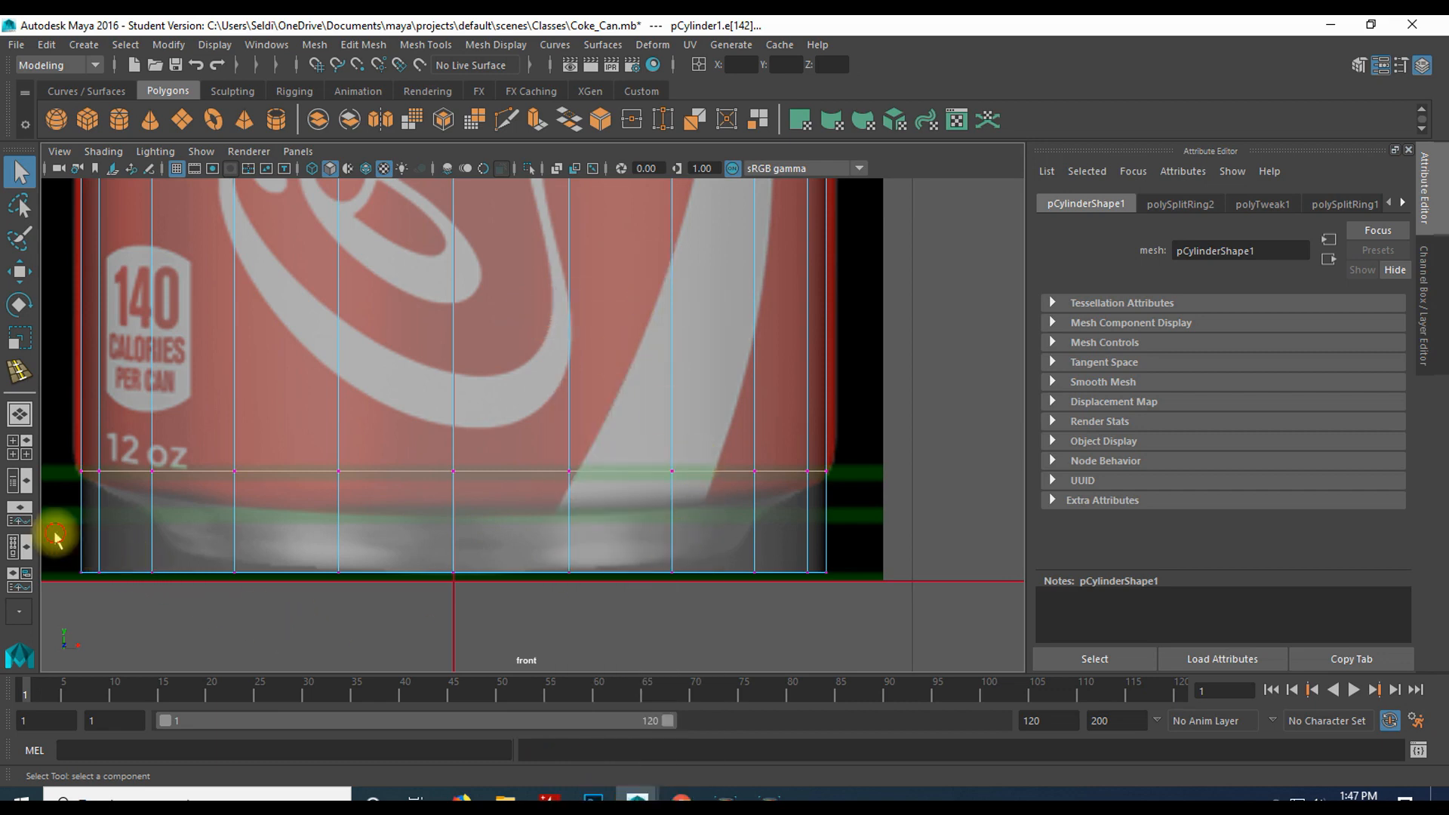
left_click_drag(85, 614, 880, 613)
key("r")
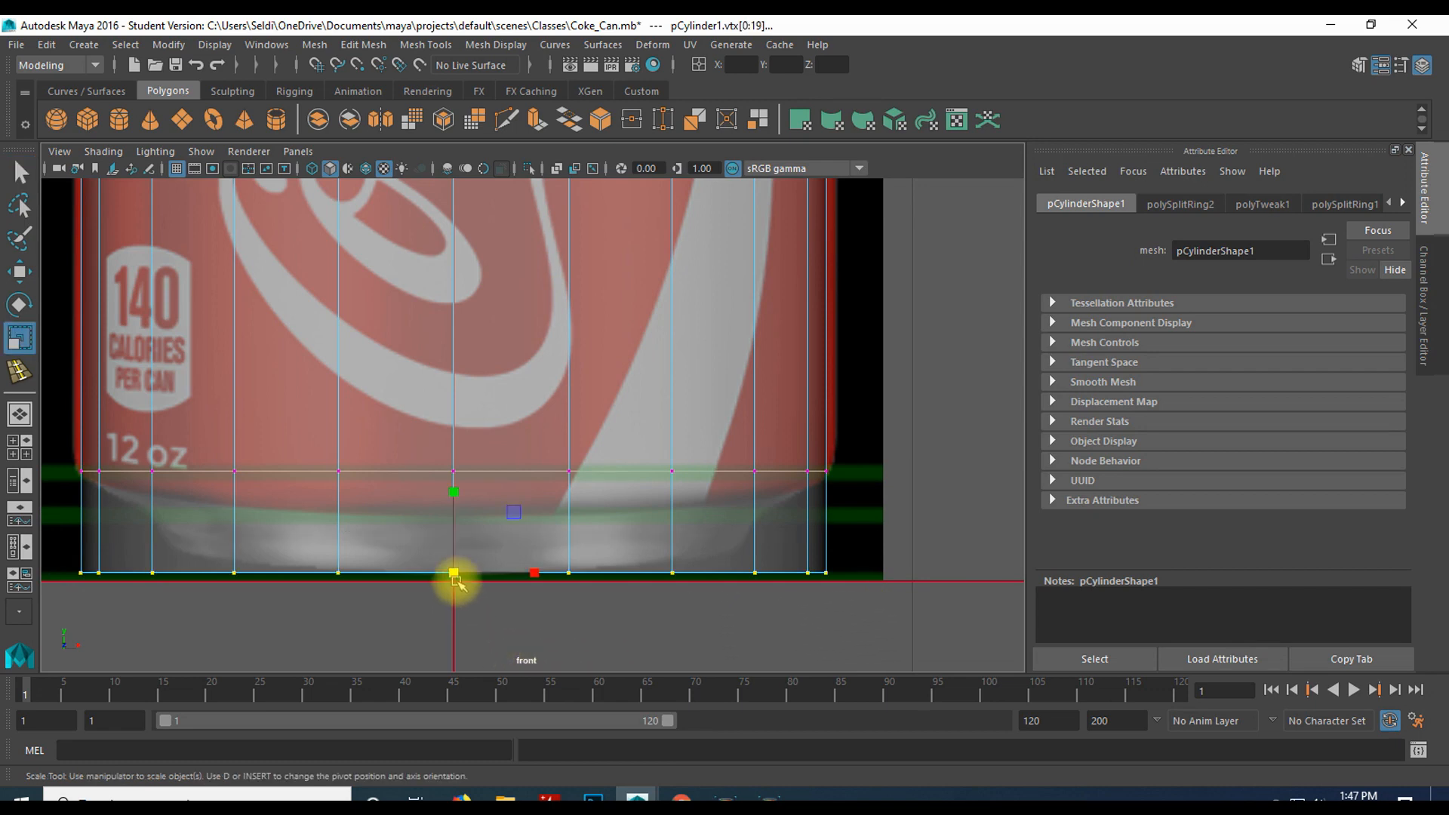
left_click_drag(451, 573, 311, 531)
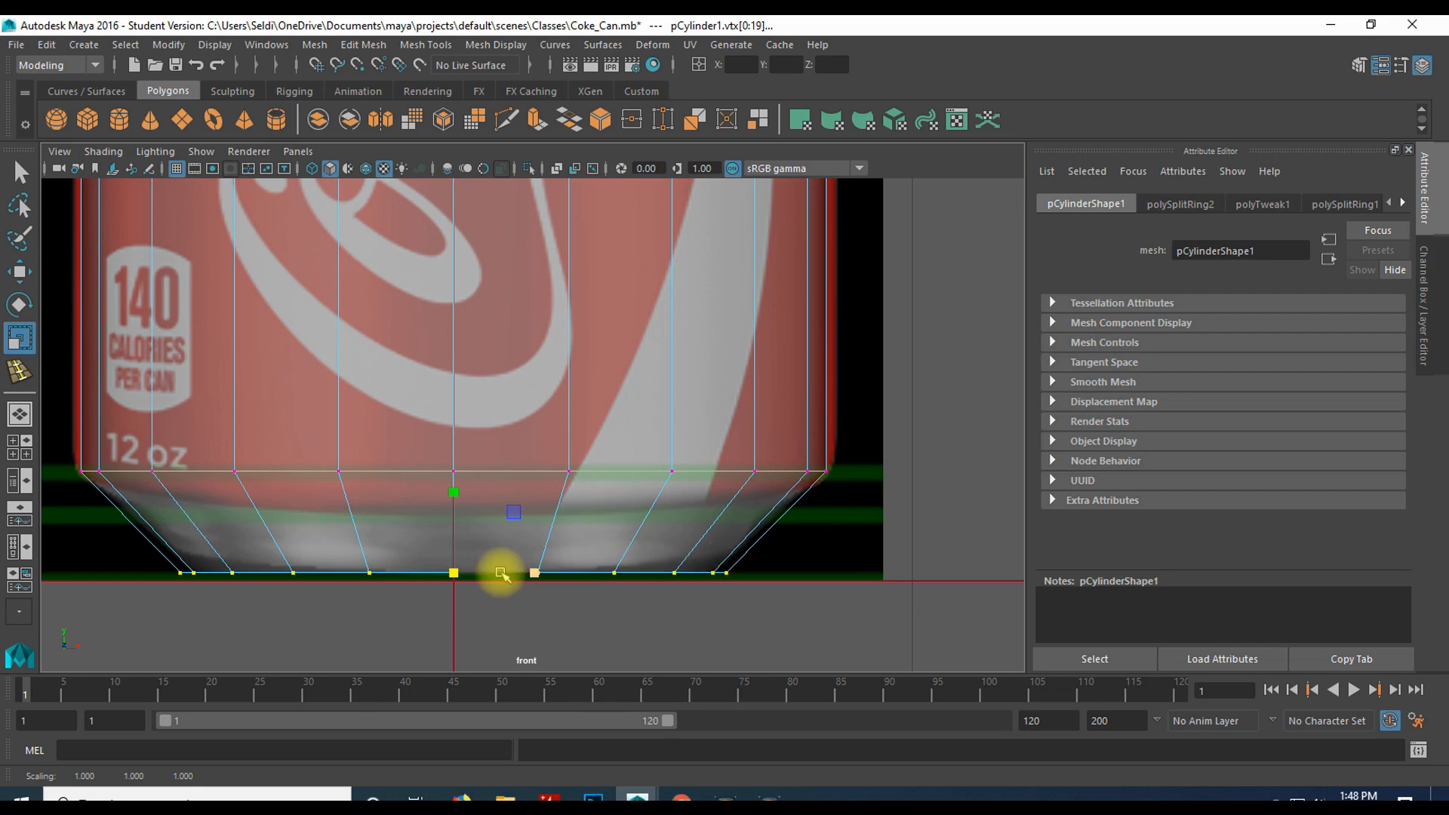
- Insert an edge loop at the green guide line just below the can's top rim
scroll(362, 521, "down", 6)
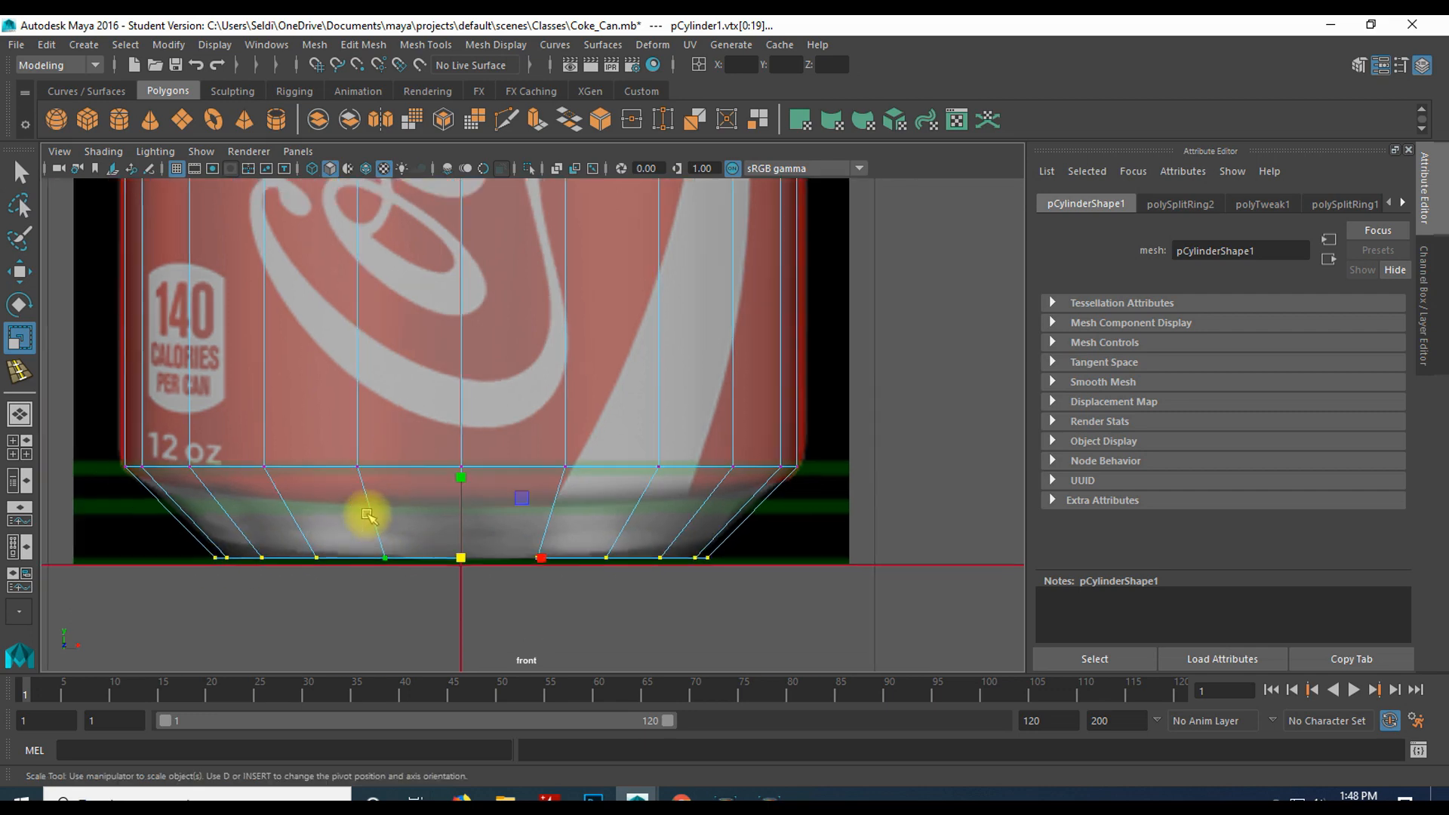
middle_click_drag(381, 387, 395, 566, "alt")
middle_click_drag(398, 484, 339, 456, "alt")
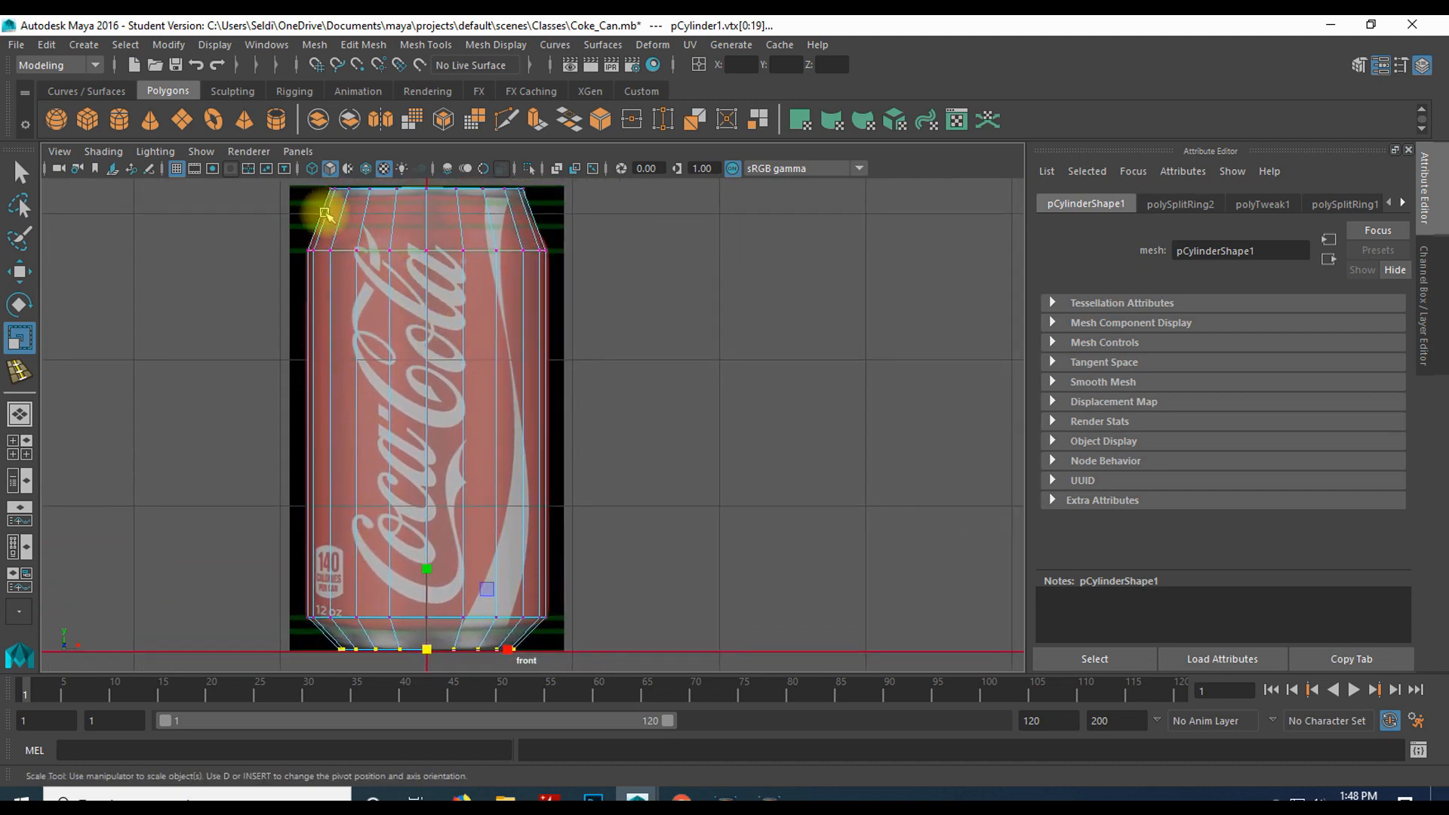
scroll(383, 416, "up", 5)
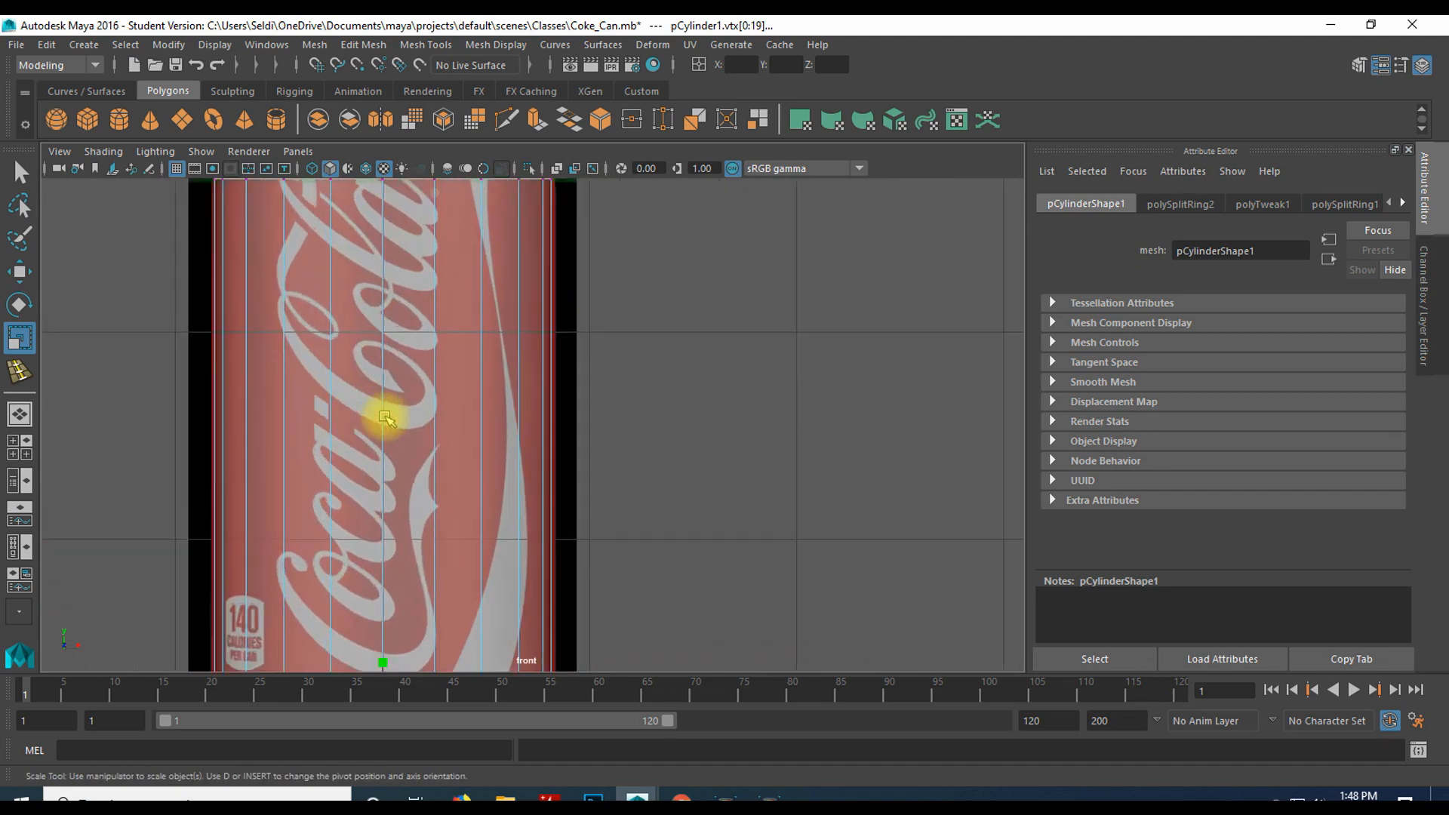
middle_click_drag(317, 215, 528, 507, "alt")
scroll(444, 435, "up", 6)
middle_click_drag(645, 457, 585, 430, "alt")
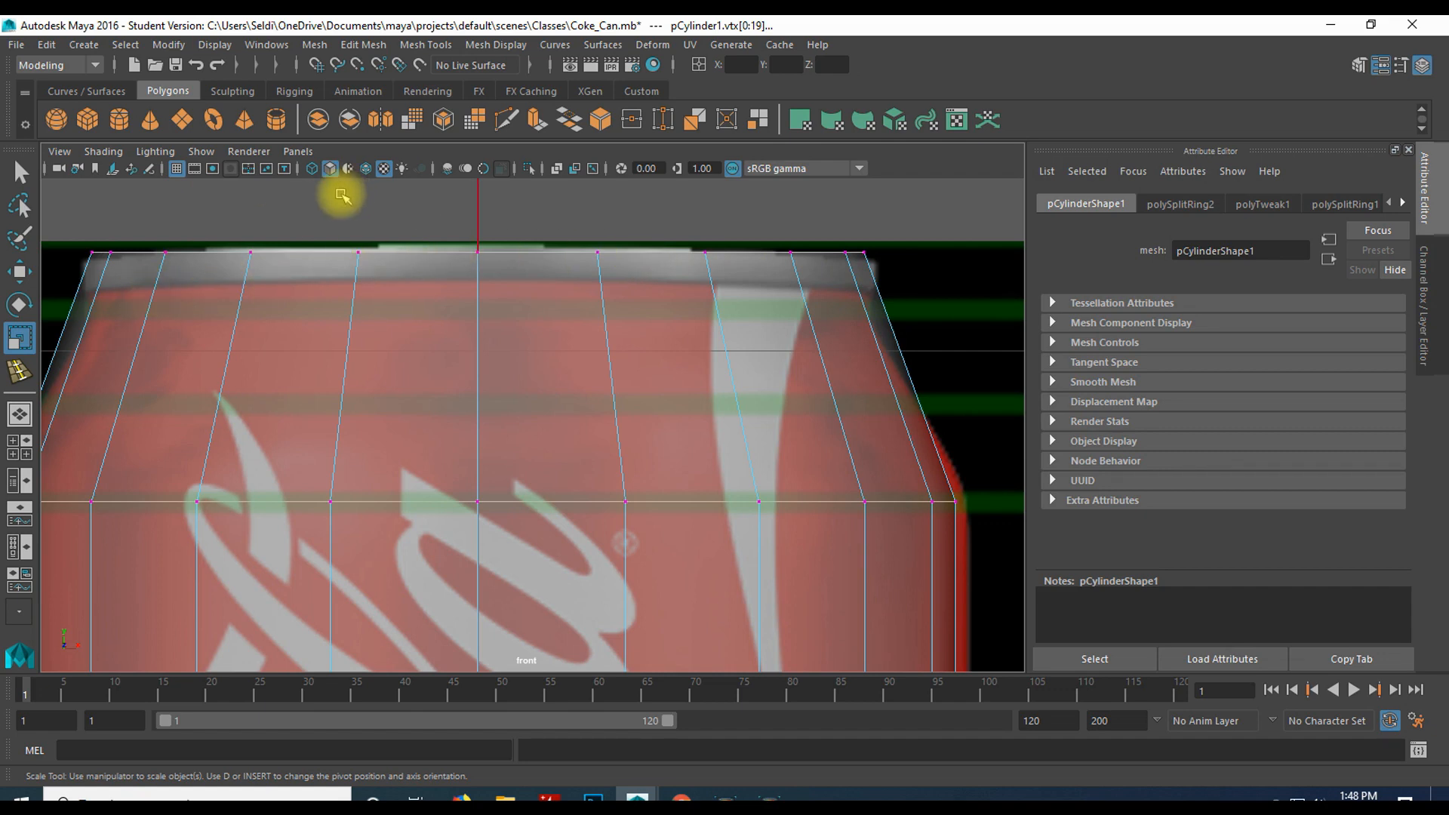
left_click(425, 45)
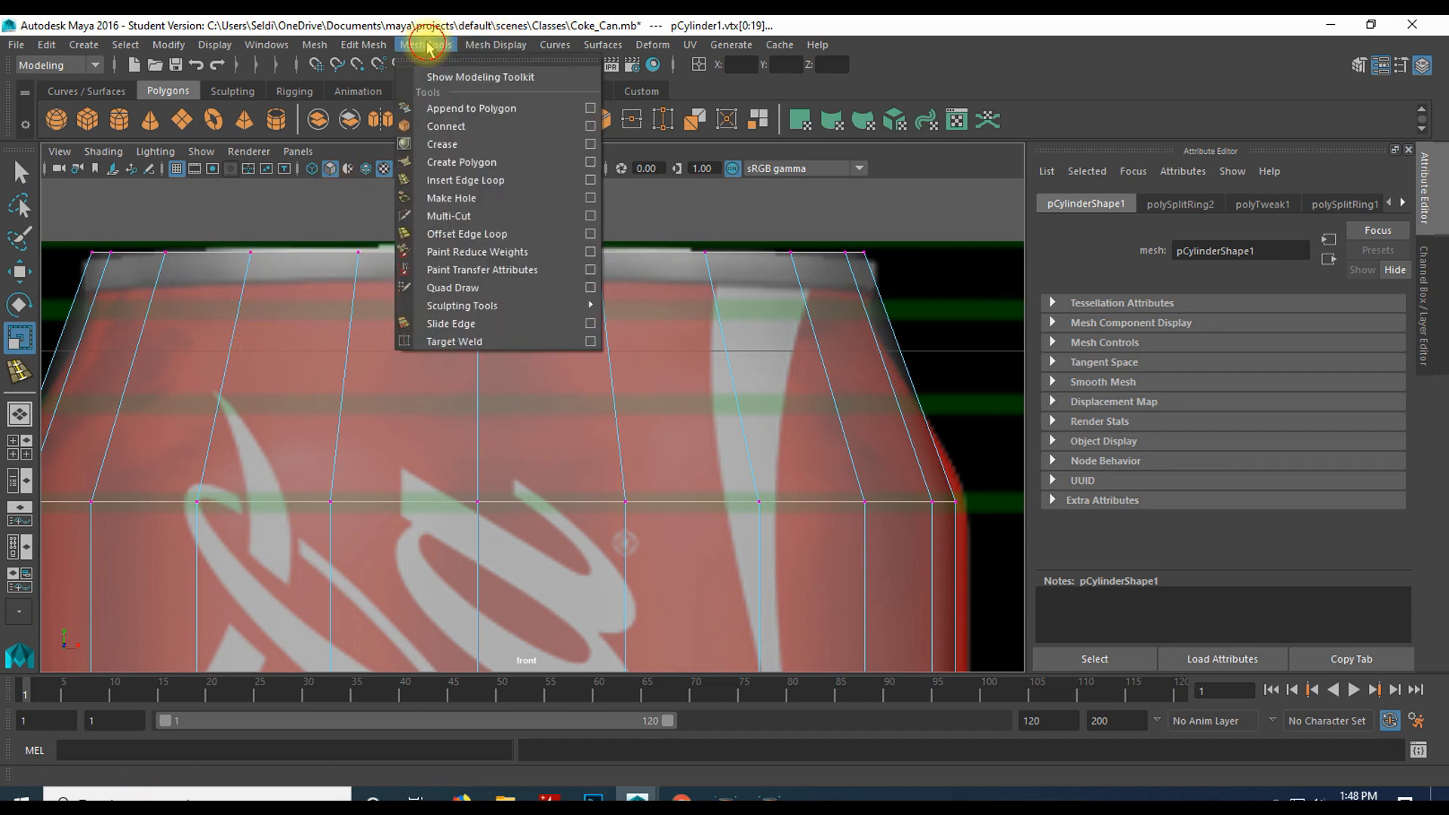
left_click(469, 184)
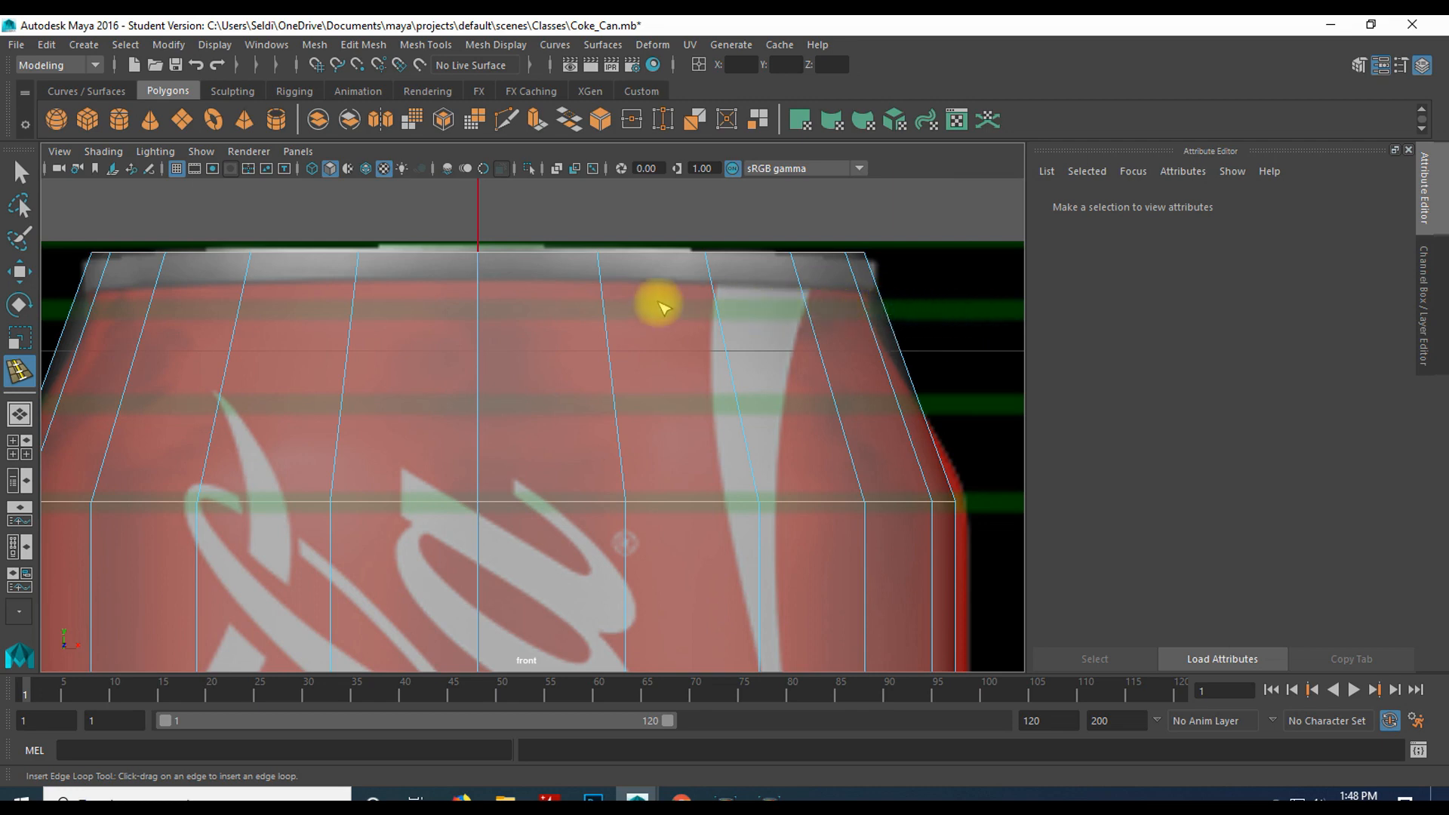
left_click(883, 305)
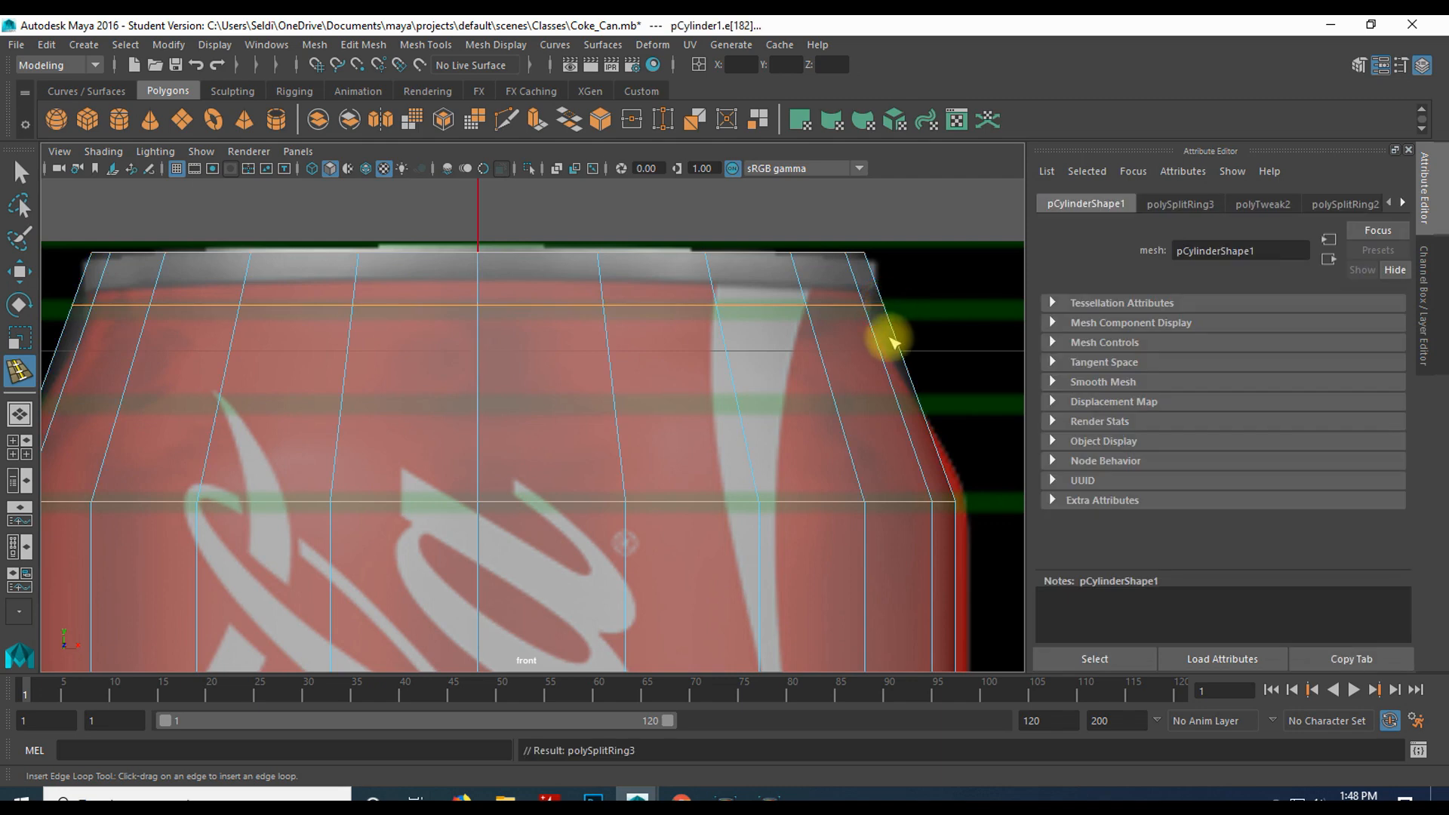
- Scale the new loop's vertices uniformly inward by about 0.95 to the rim's width and move them up to the rim's lower edge
left_click(20, 340)
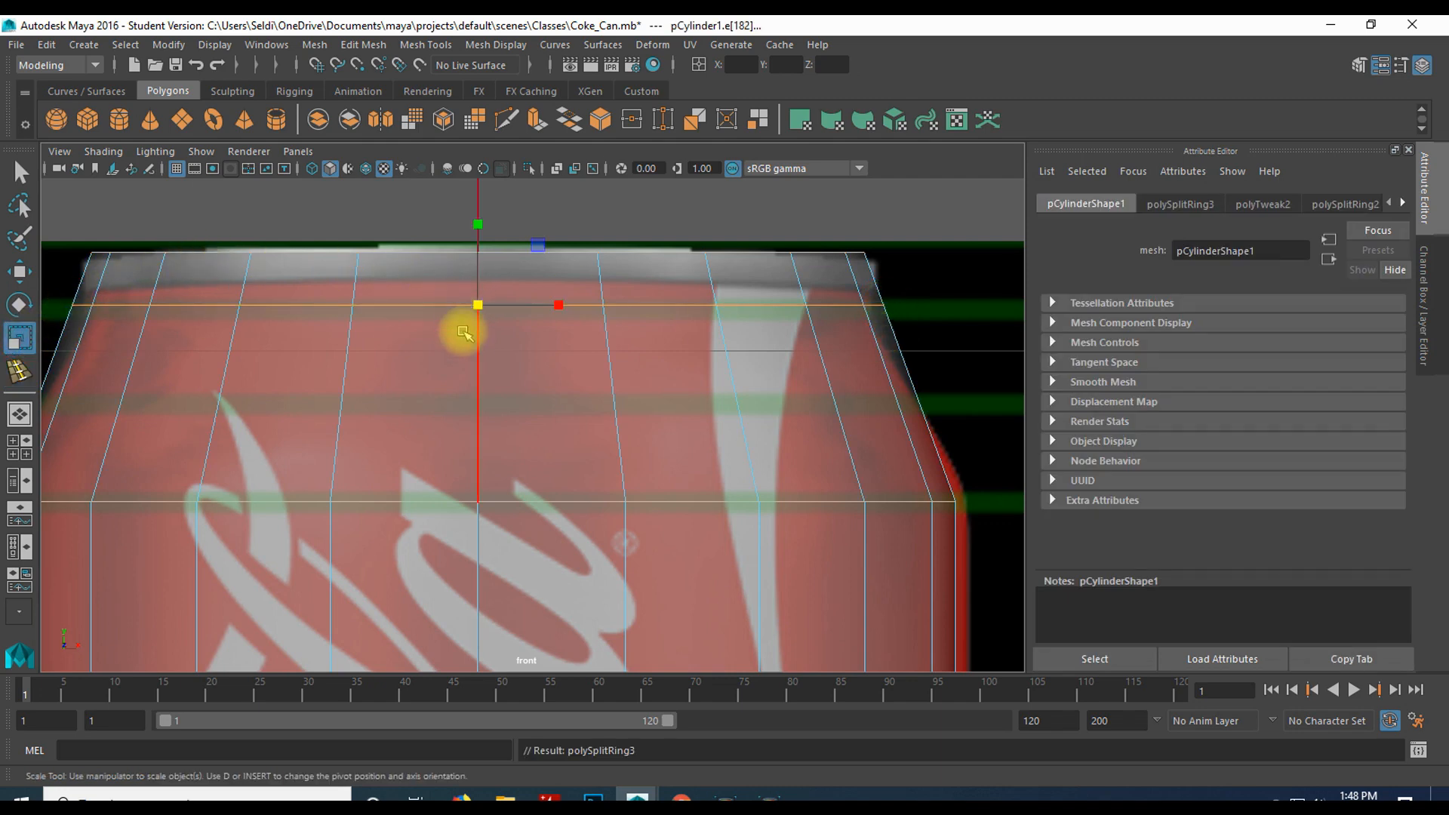
right_click_drag(463, 332, 374, 305)
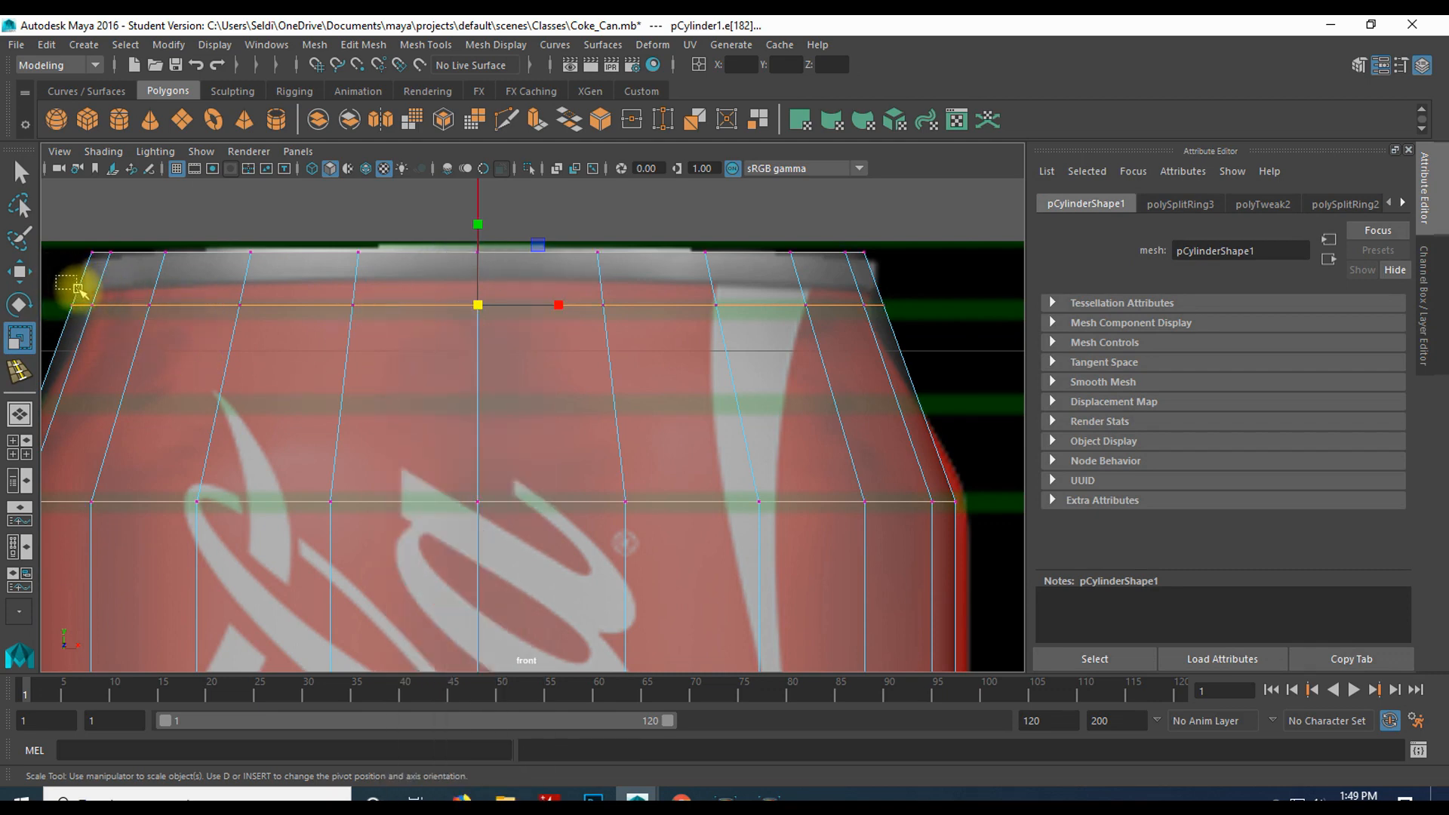
left_click_drag(56, 275, 957, 333)
left_click_drag(477, 306, 452, 302)
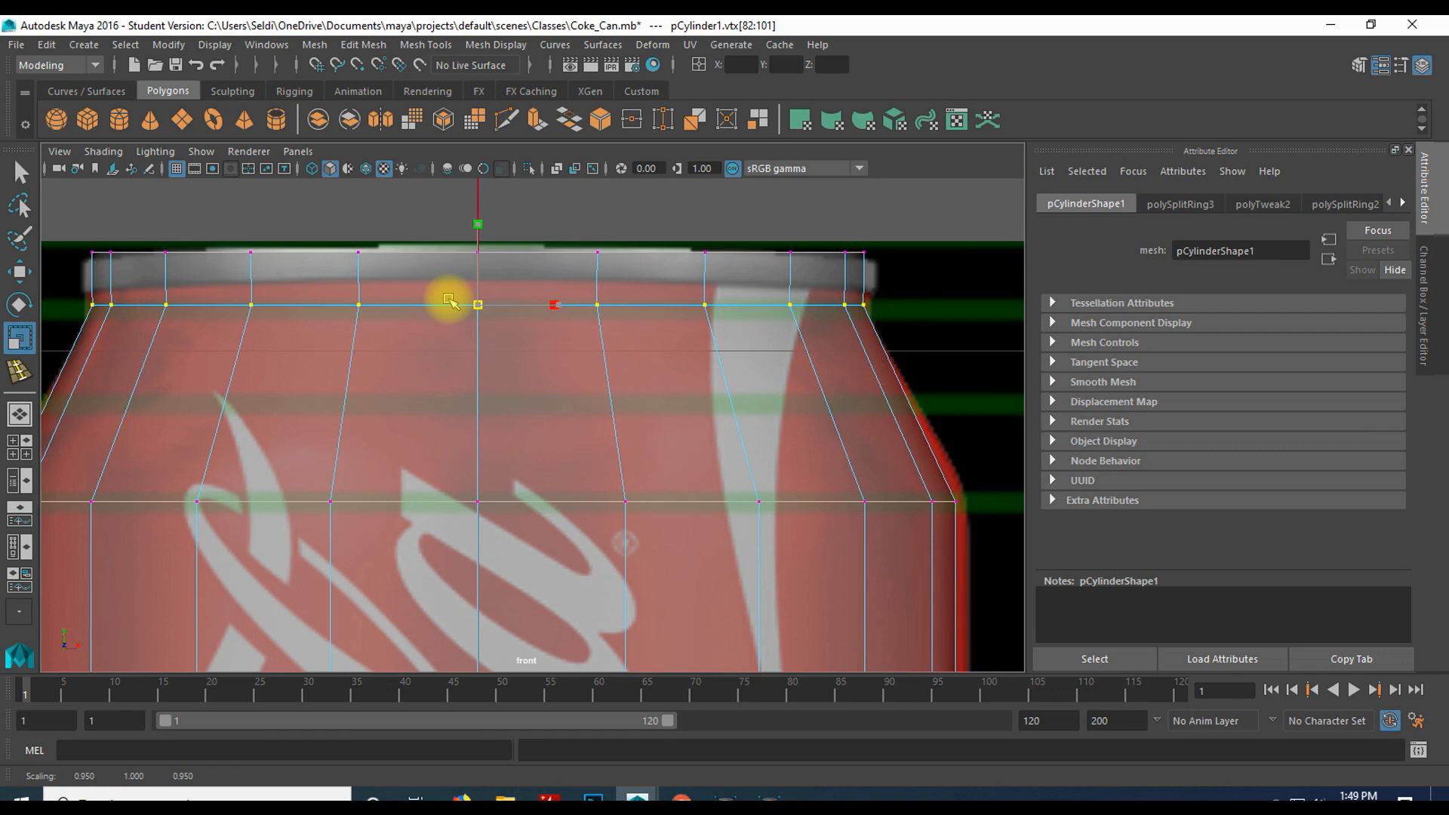
left_click_drag(449, 299, 449, 300)
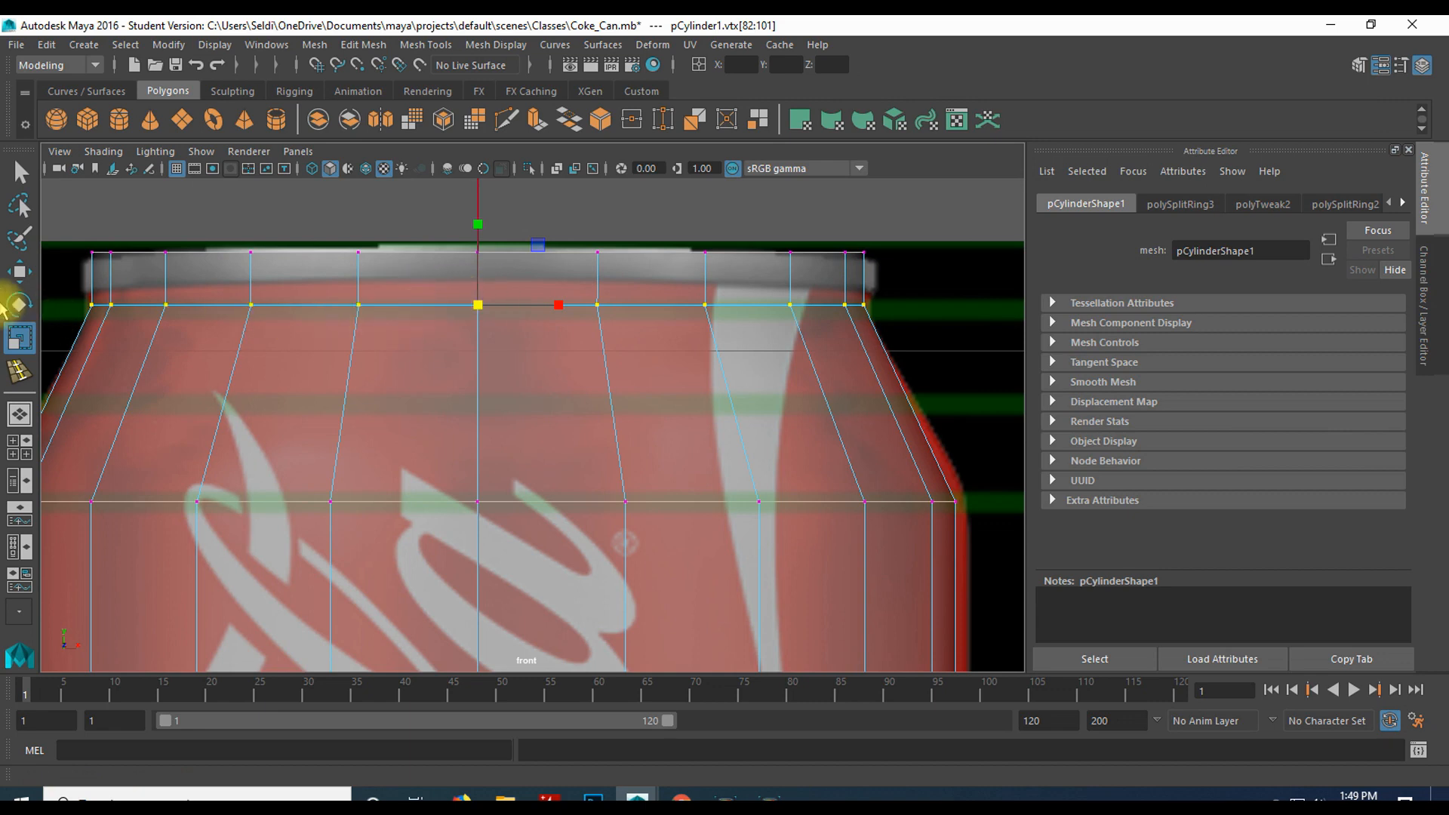
left_click(21, 271)
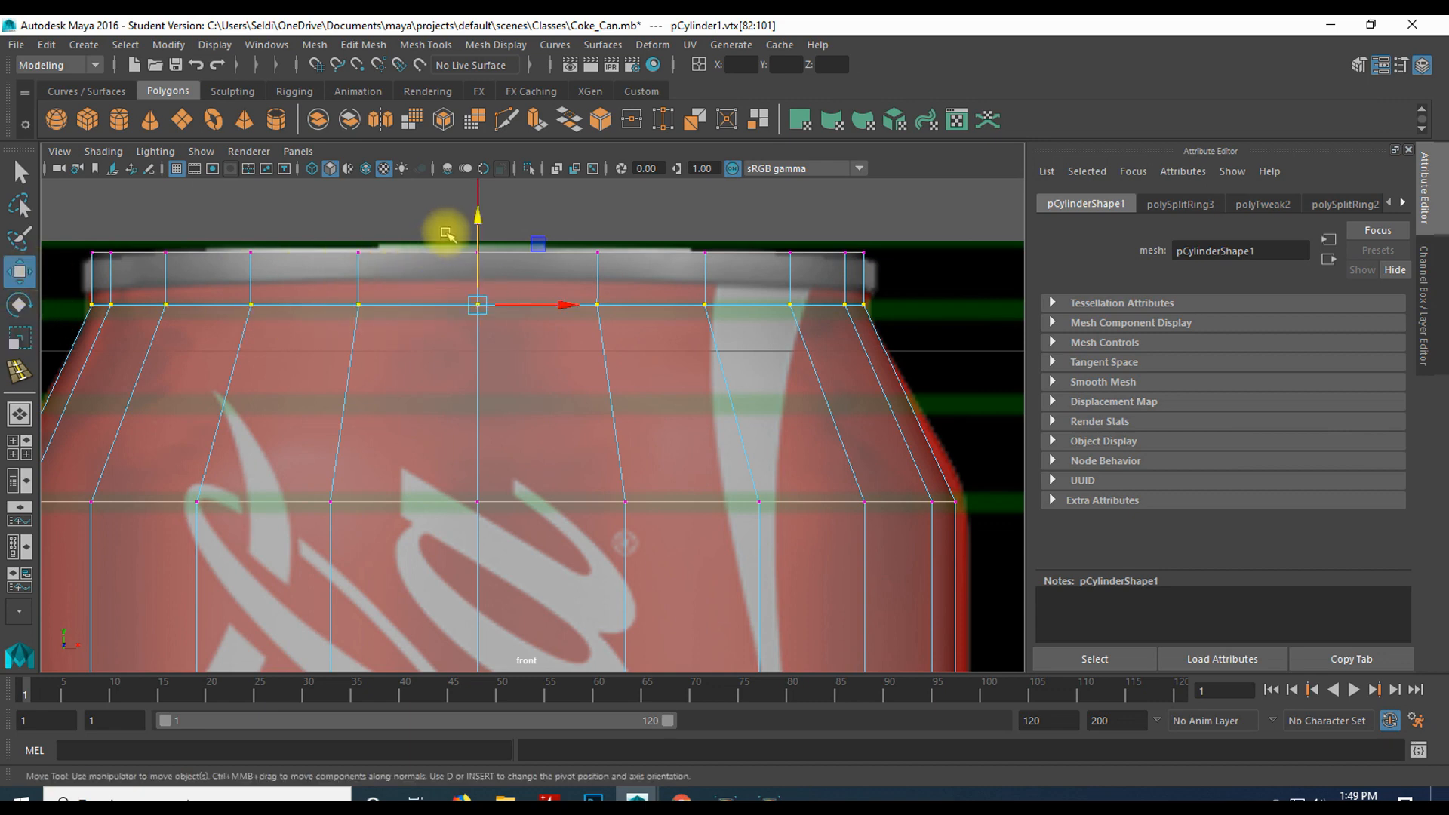
left_click_drag(474, 222, 480, 195)
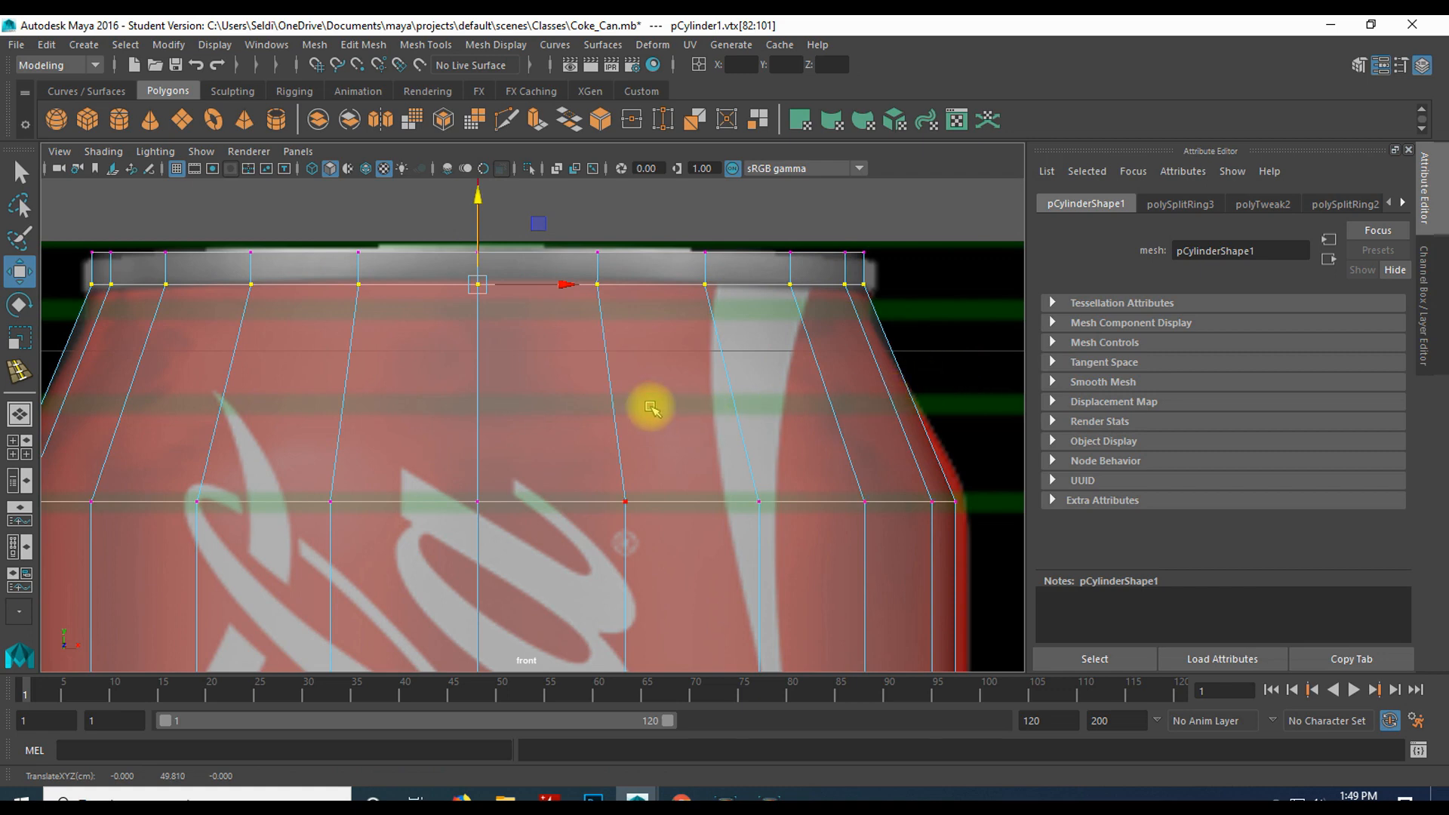
- Insert an edge loop at the green guide line halfway down the can's shoulder
scroll(921, 372, "down", 3)
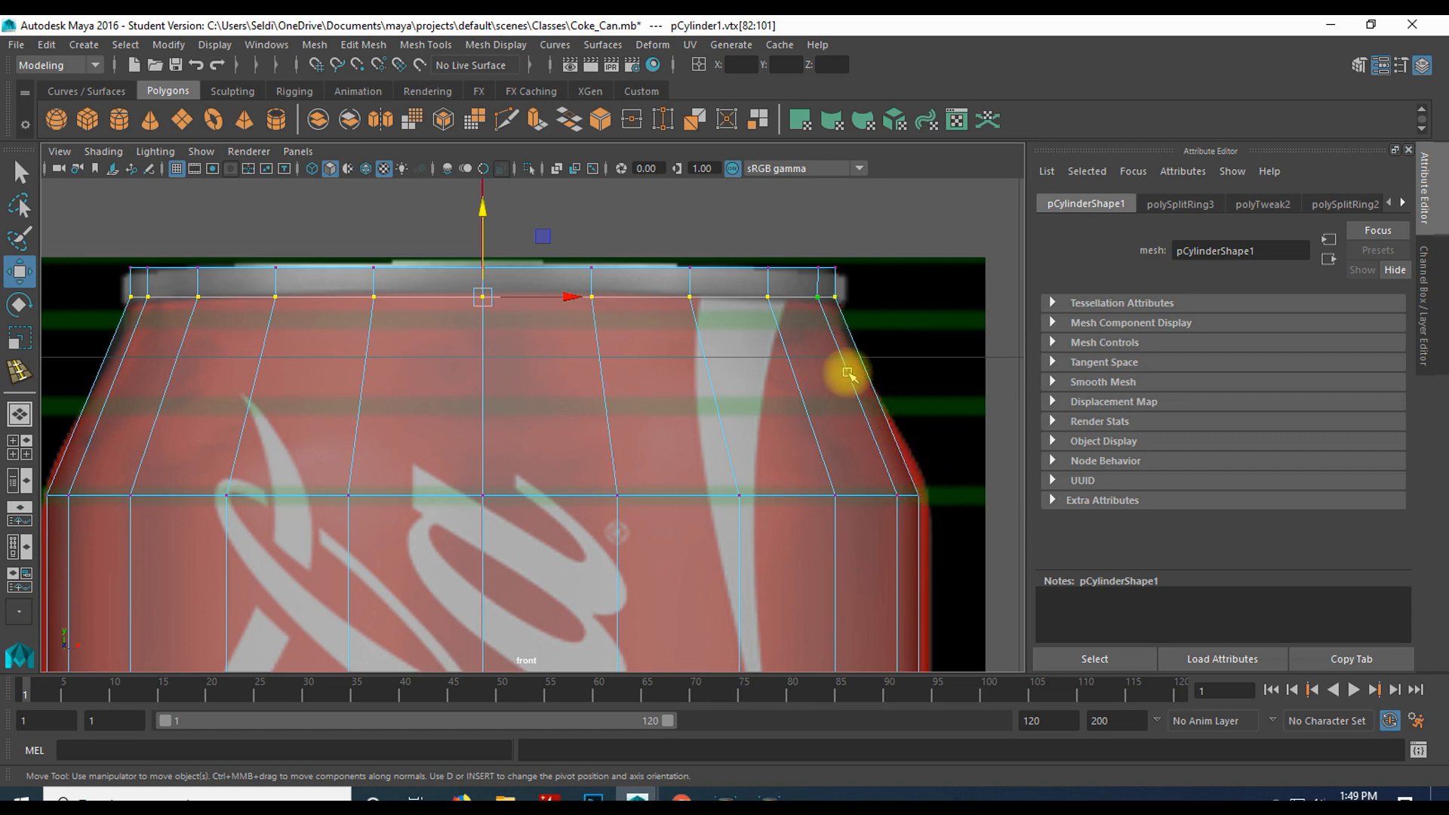
left_click(363, 44)
left_click(453, 180)
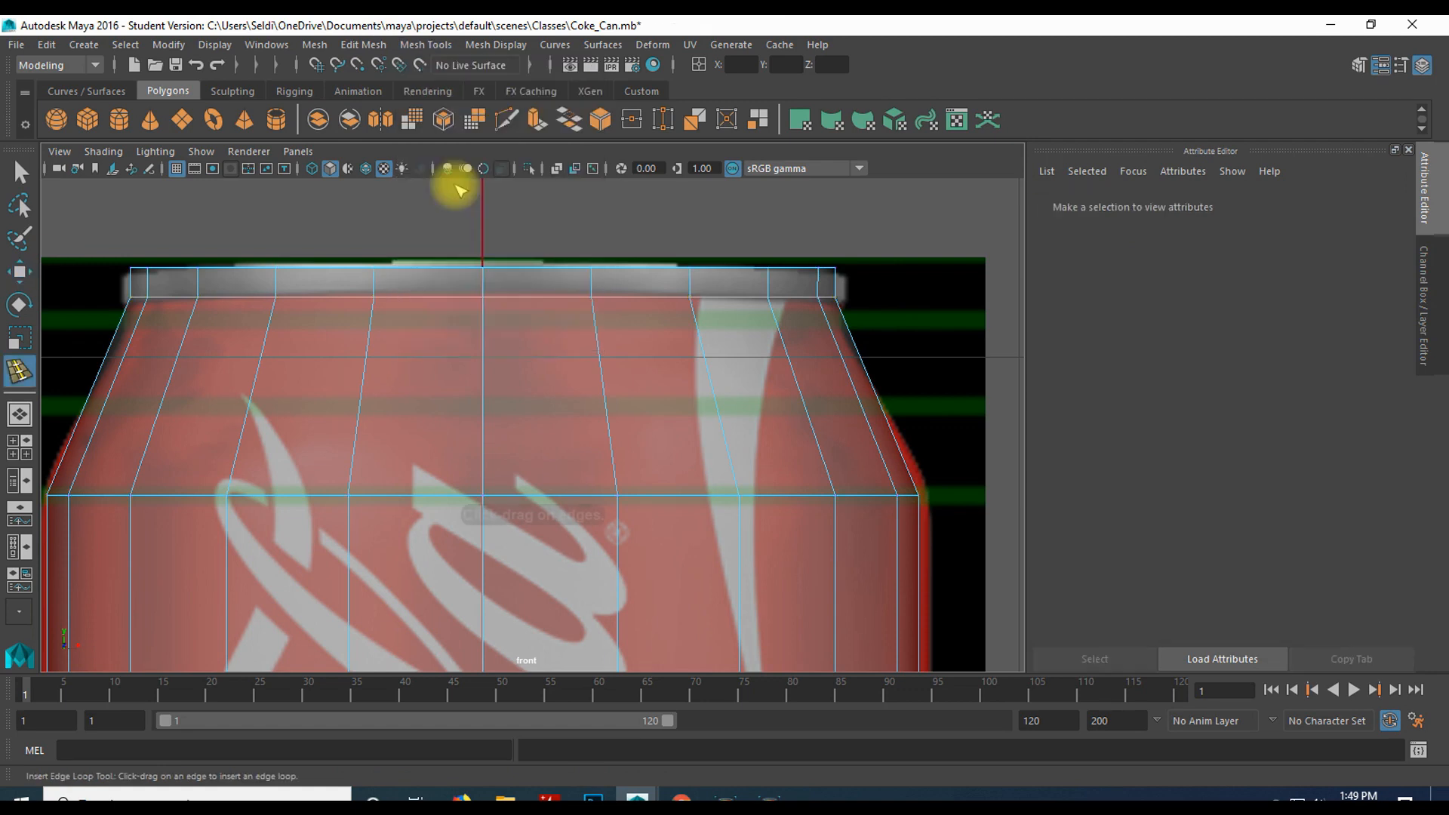
left_click(881, 404)
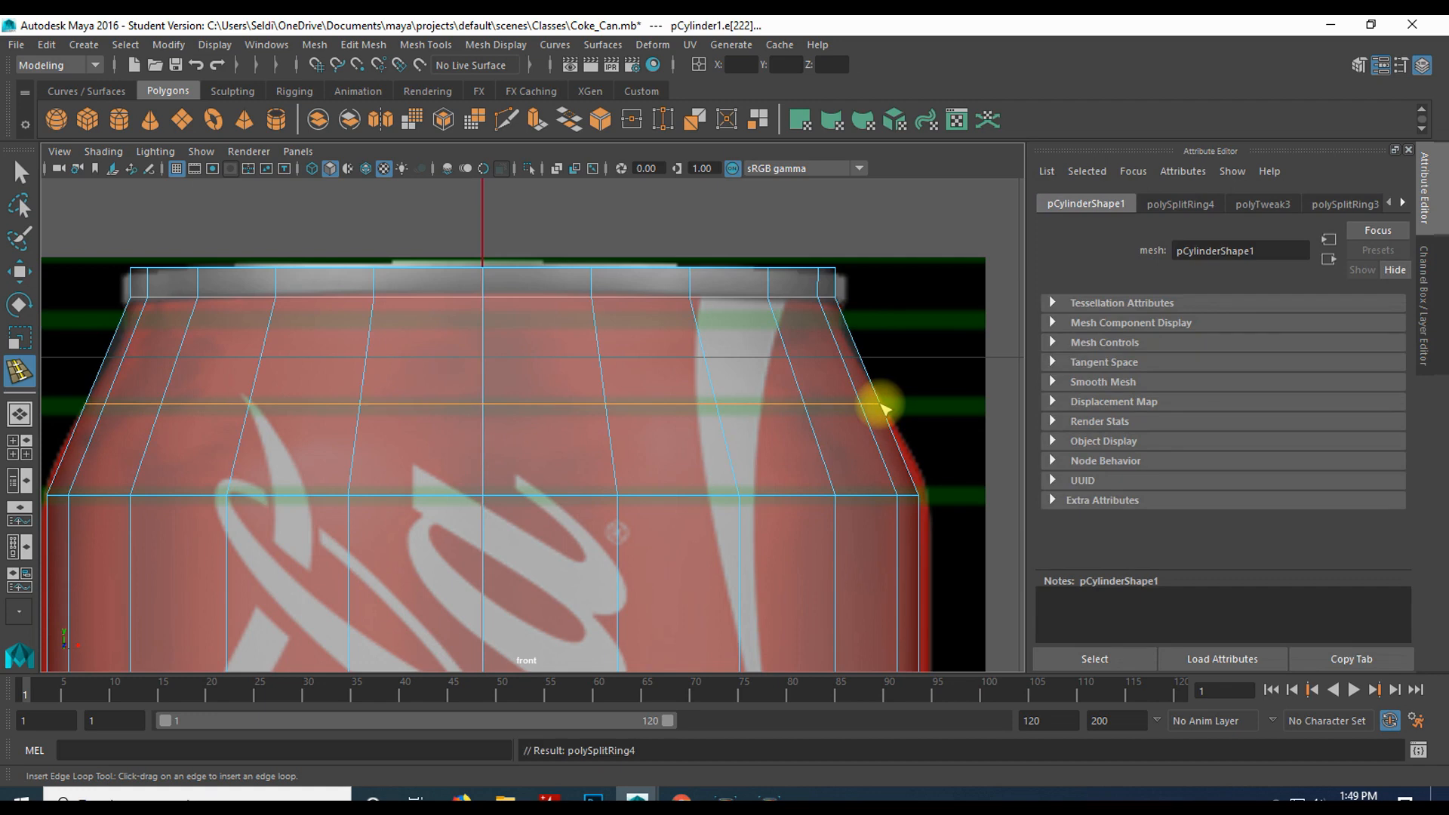
- Select the mid-shoulder loop's vertices and scale them slightly outward toward the reference can's silhouette
key("r")
right_click_drag(881, 406, 796, 304)
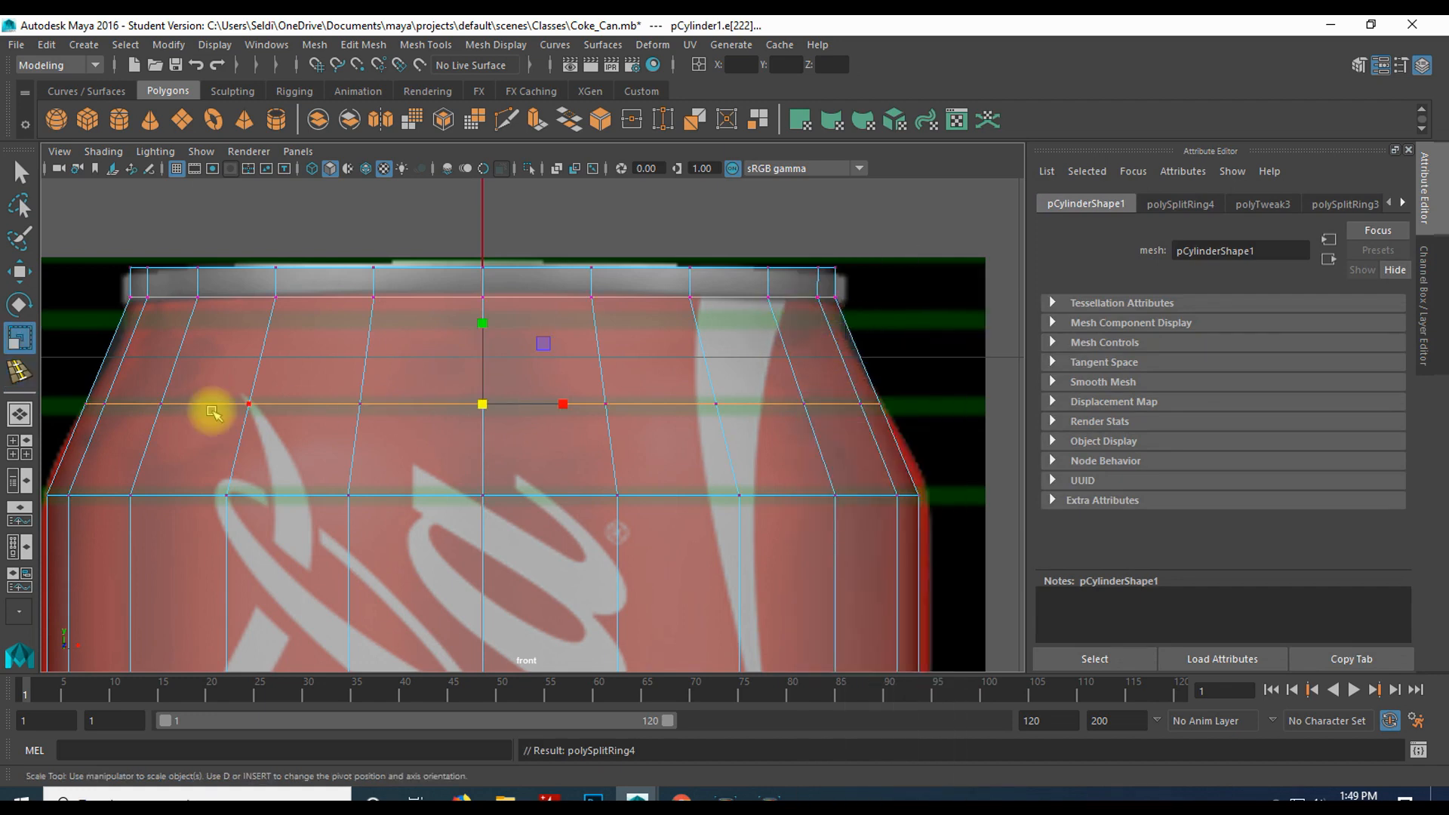
left_click_drag(61, 369, 918, 425)
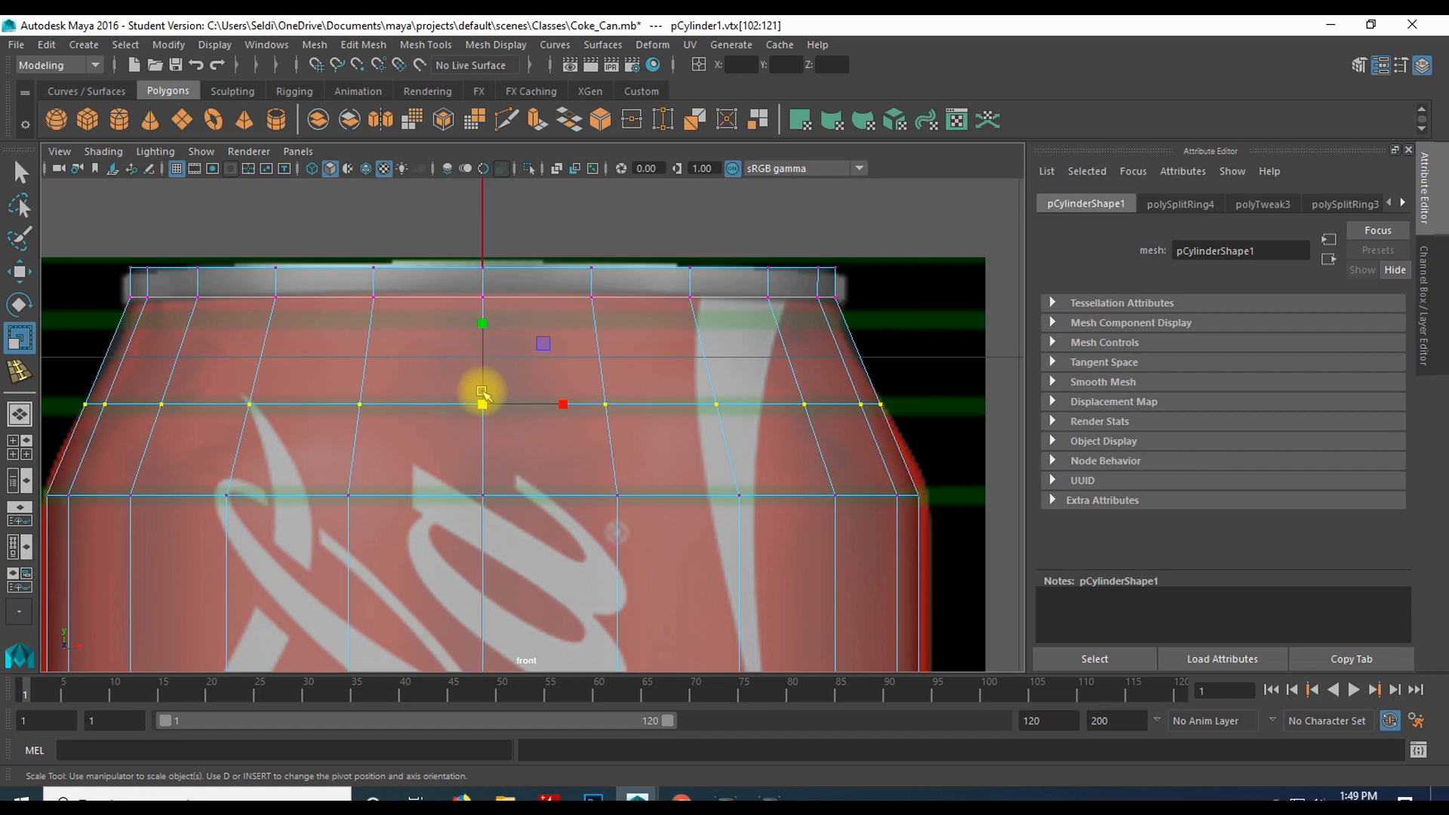
mouse_move(480, 403)
left_mouse_down()
mouse_move(445, 395)
mouse_move(486, 395)
left_mouse_up()
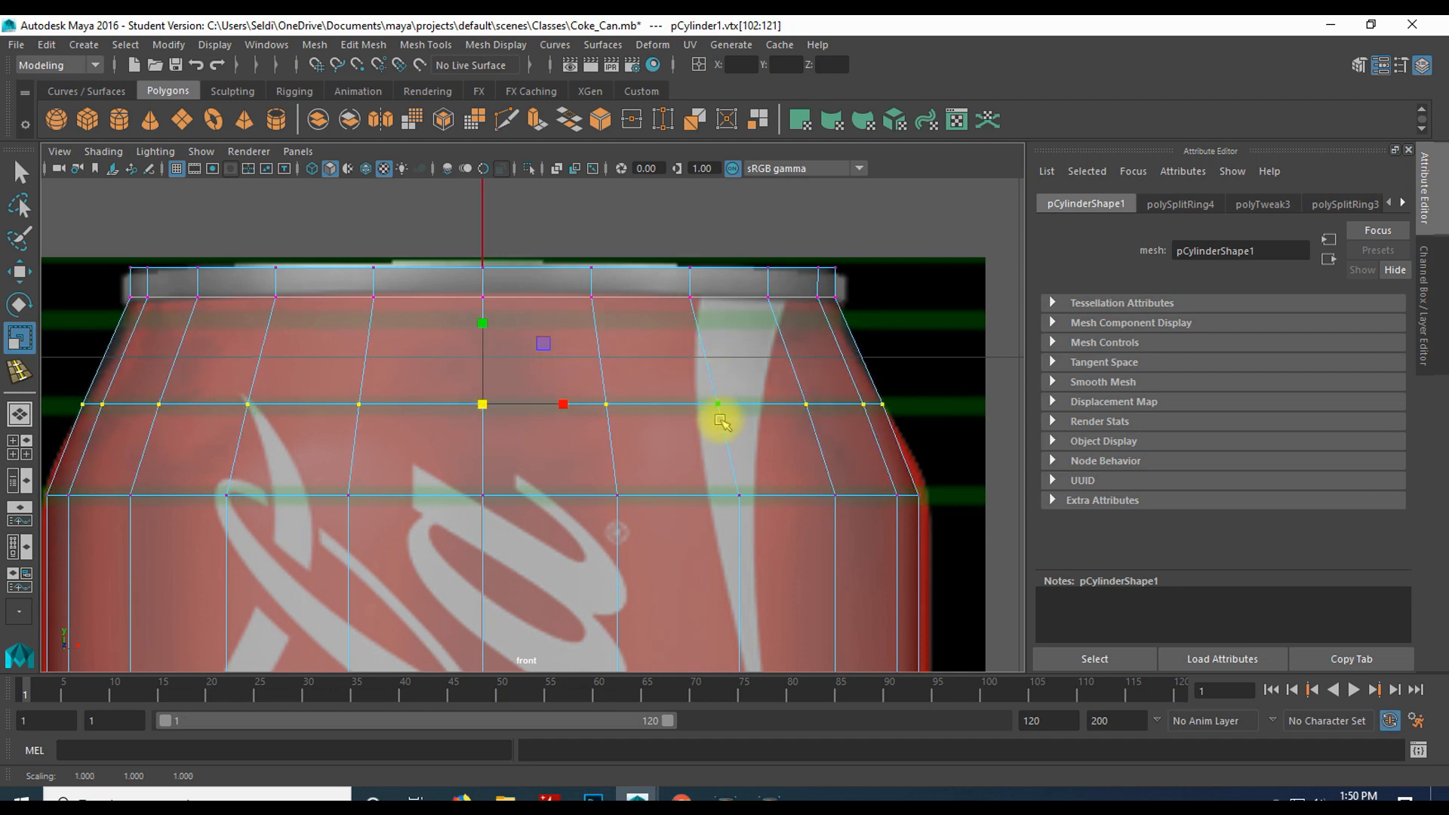
- Insert an edge loop on the tapered base at the lower green guide line, between the body and the bottom ring
scroll(717, 420, "down", 5)
middle_click_drag(731, 544, 653, 183, "alt")
scroll(605, 407, "up", 7)
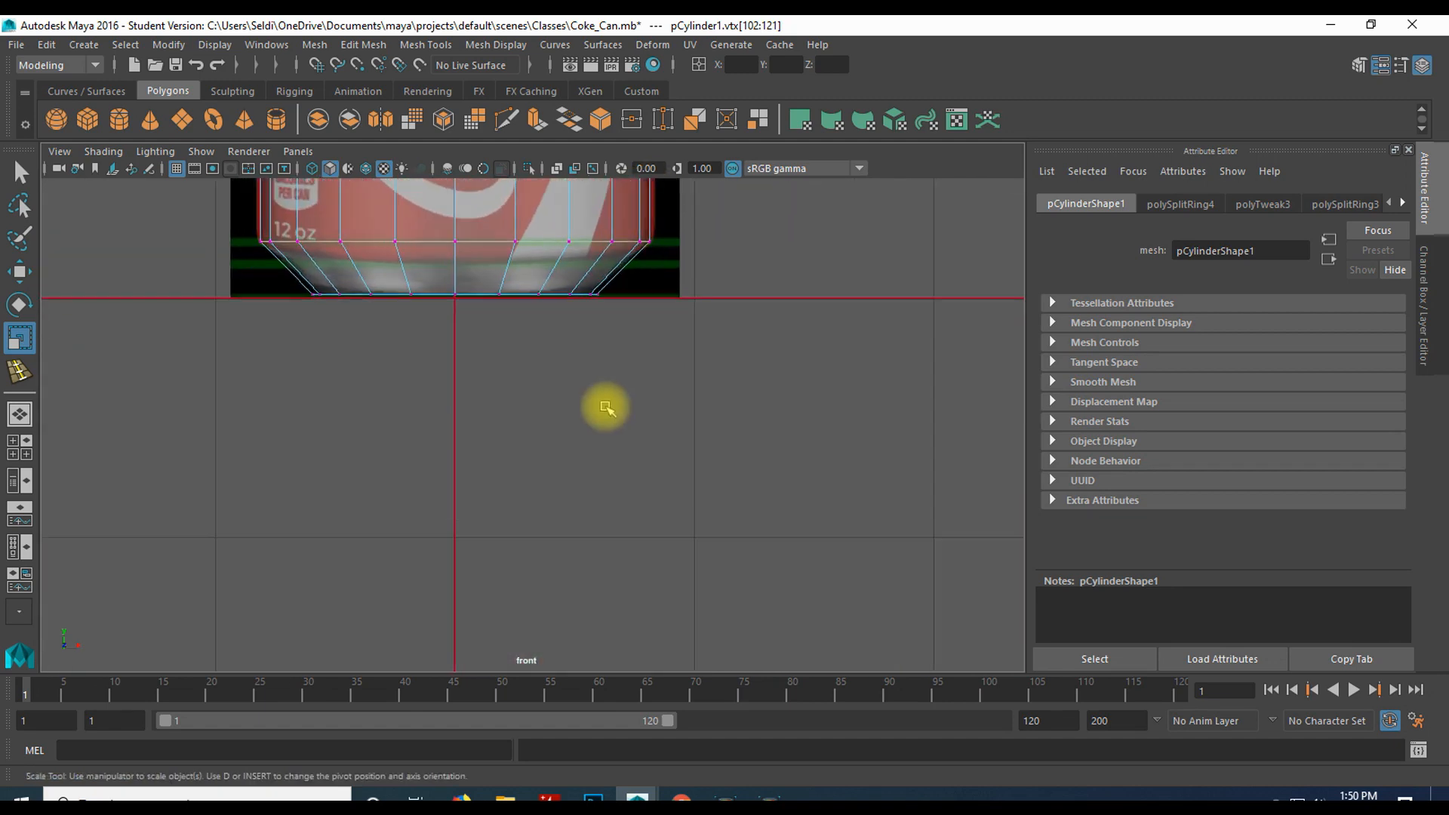
middle_click_drag(609, 287, 595, 605, "alt")
middle_click_drag(553, 496, 679, 565, "alt")
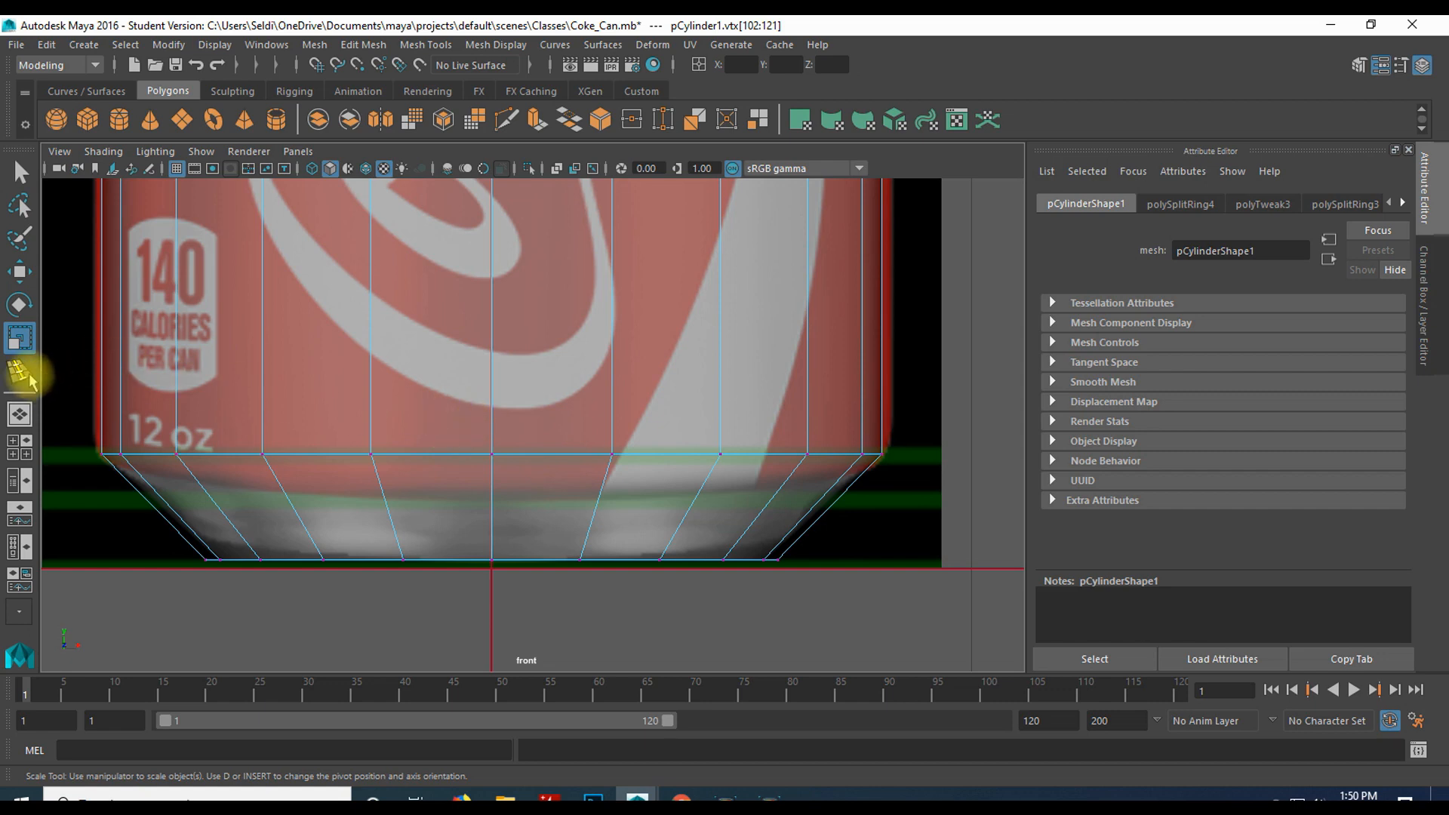
key("g")
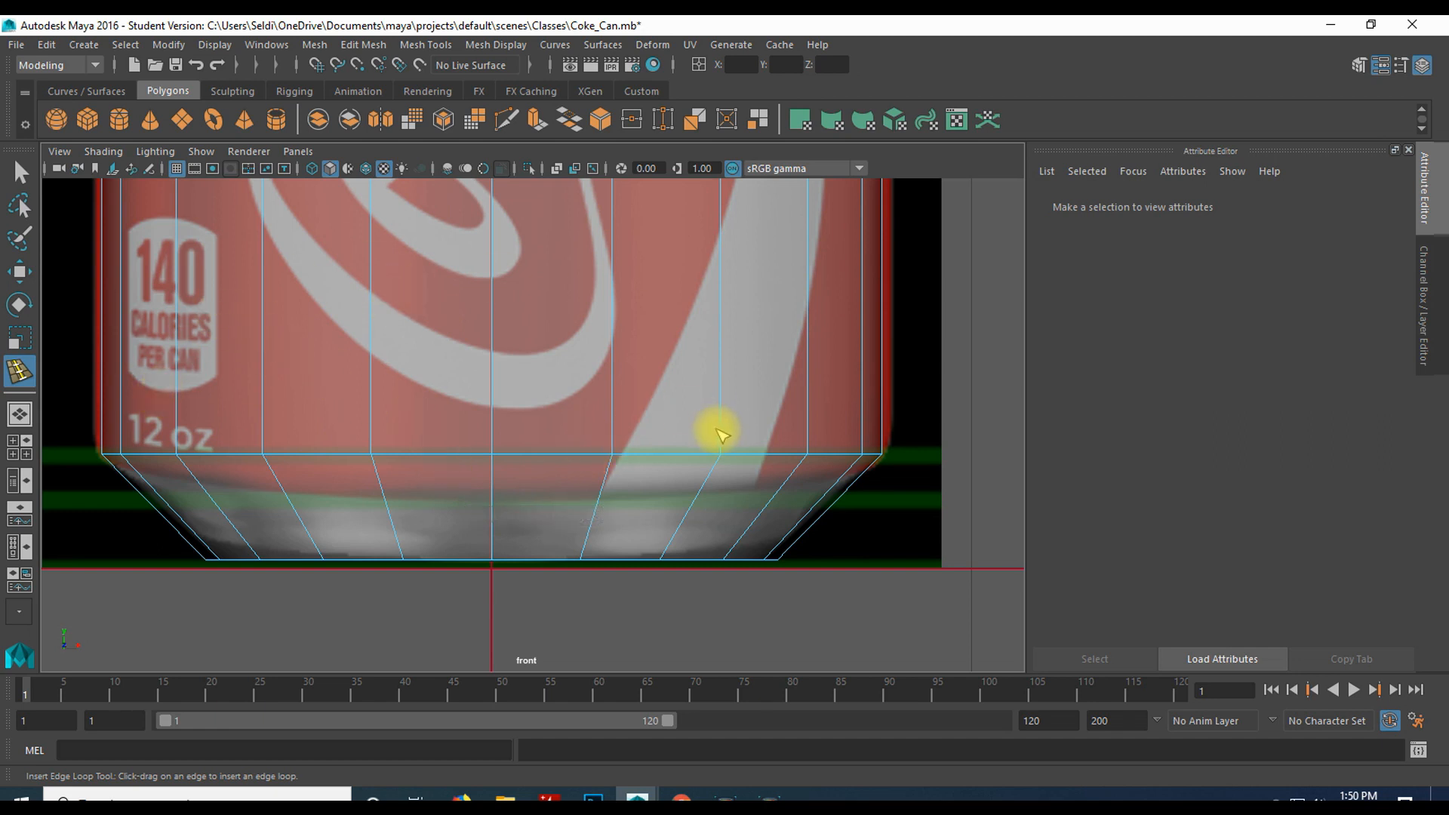
left_click(839, 504)
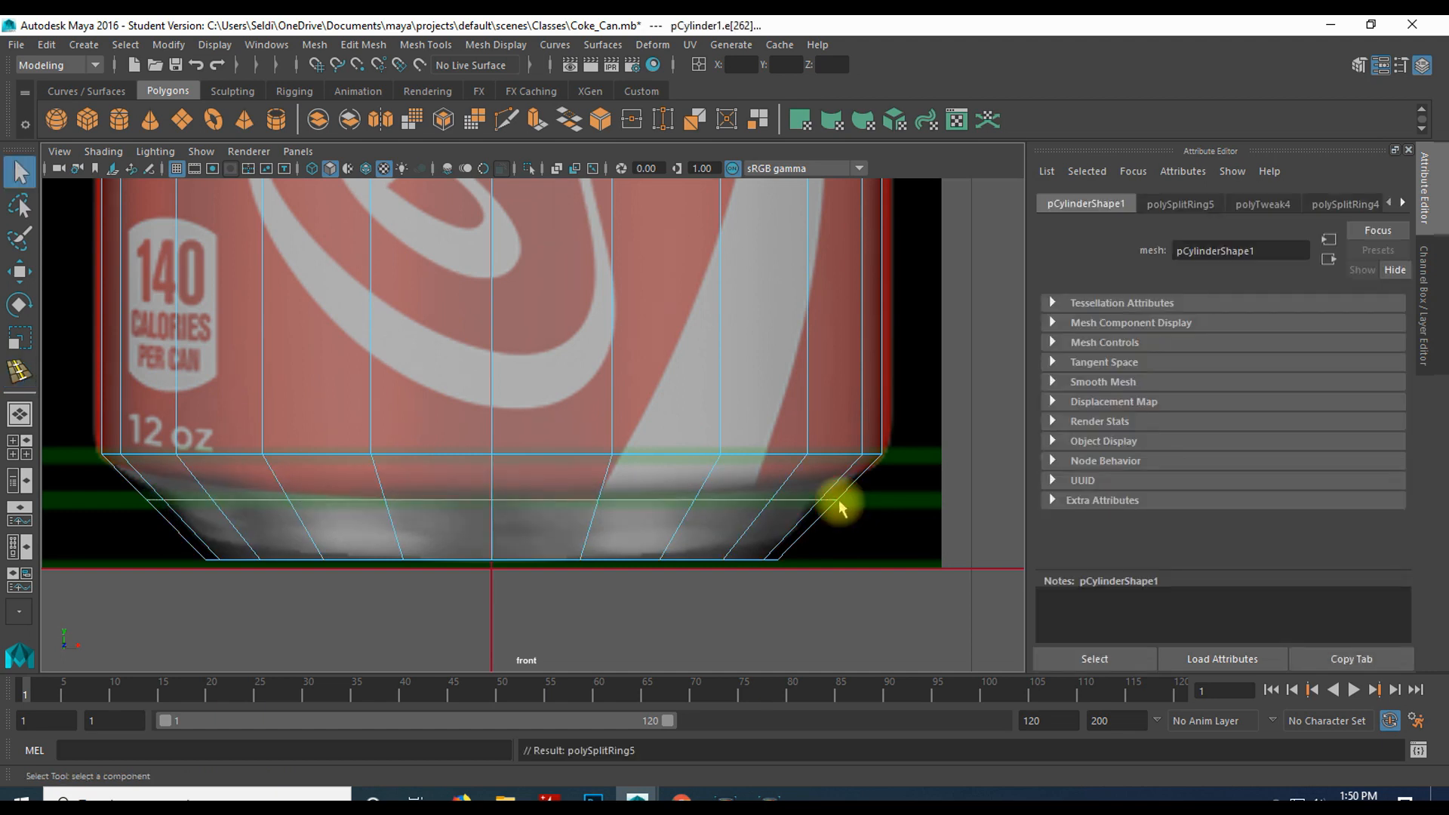
- Select the vertices of the new loop on the tapered base and scale them uniformly inward to the reference can's silhouette
right_click_drag(839, 504, 748, 308)
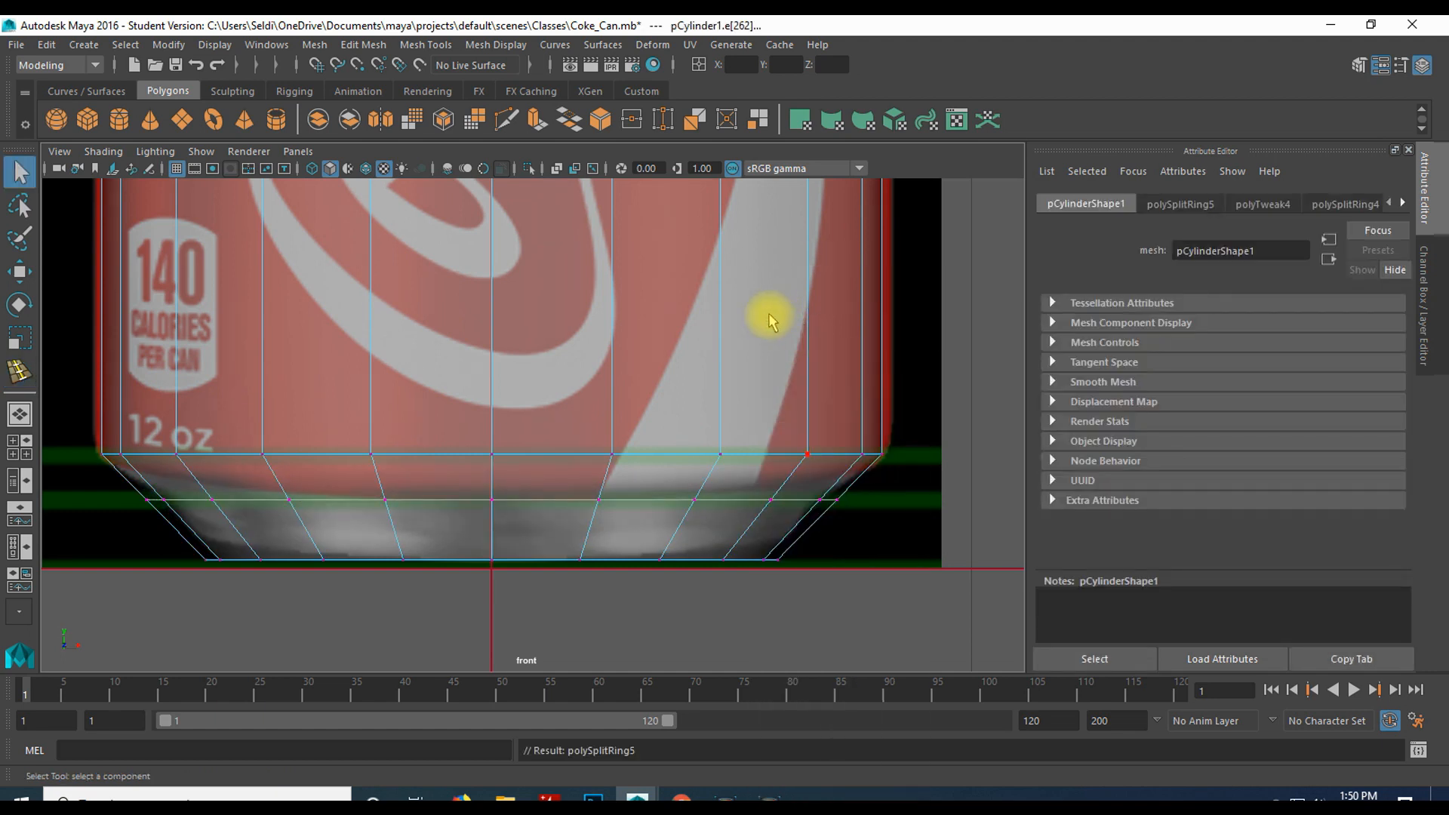
left_click_drag(91, 475, 919, 521)
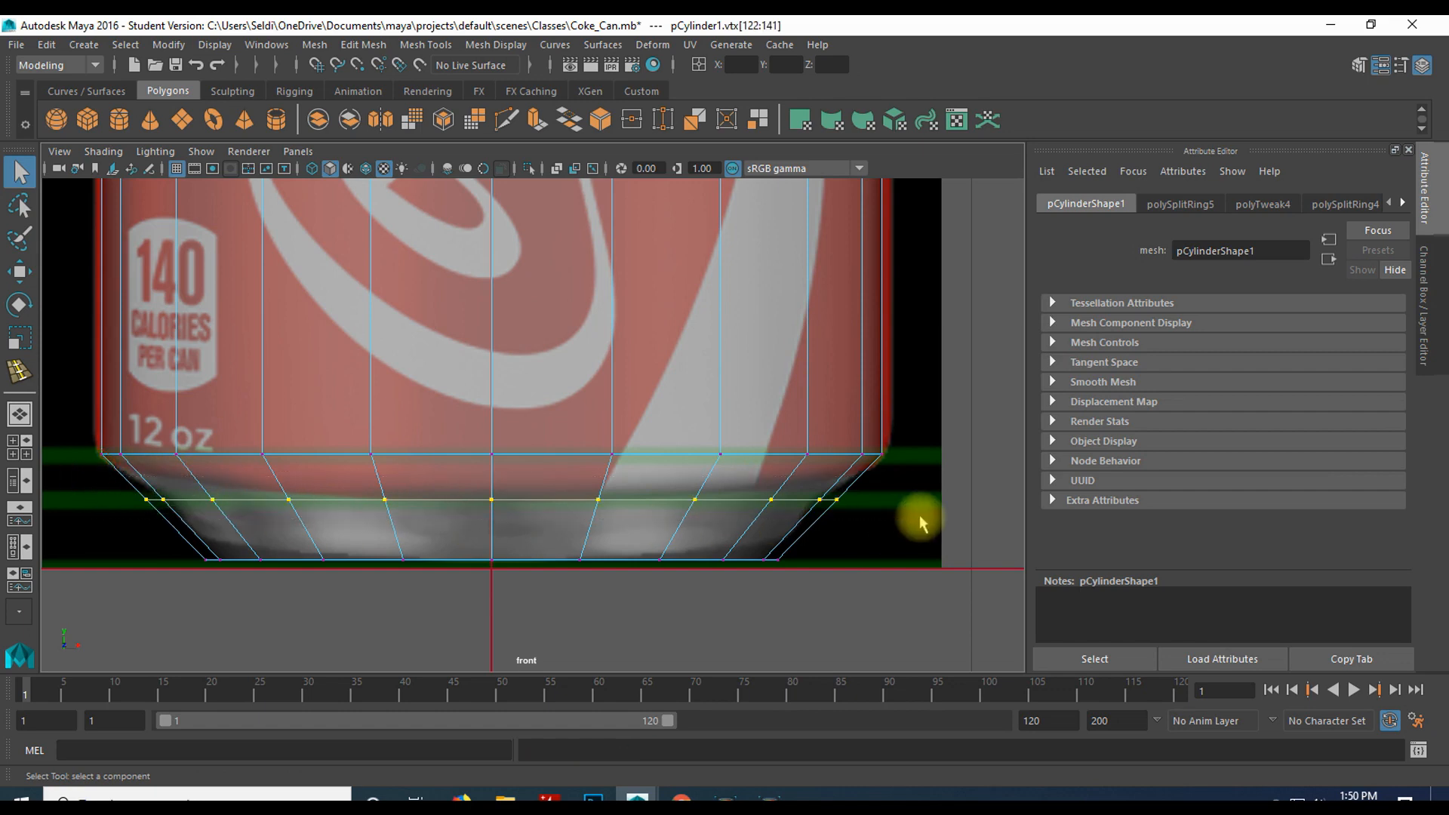
left_click(29, 348)
left_click_drag(500, 502, 453, 501)
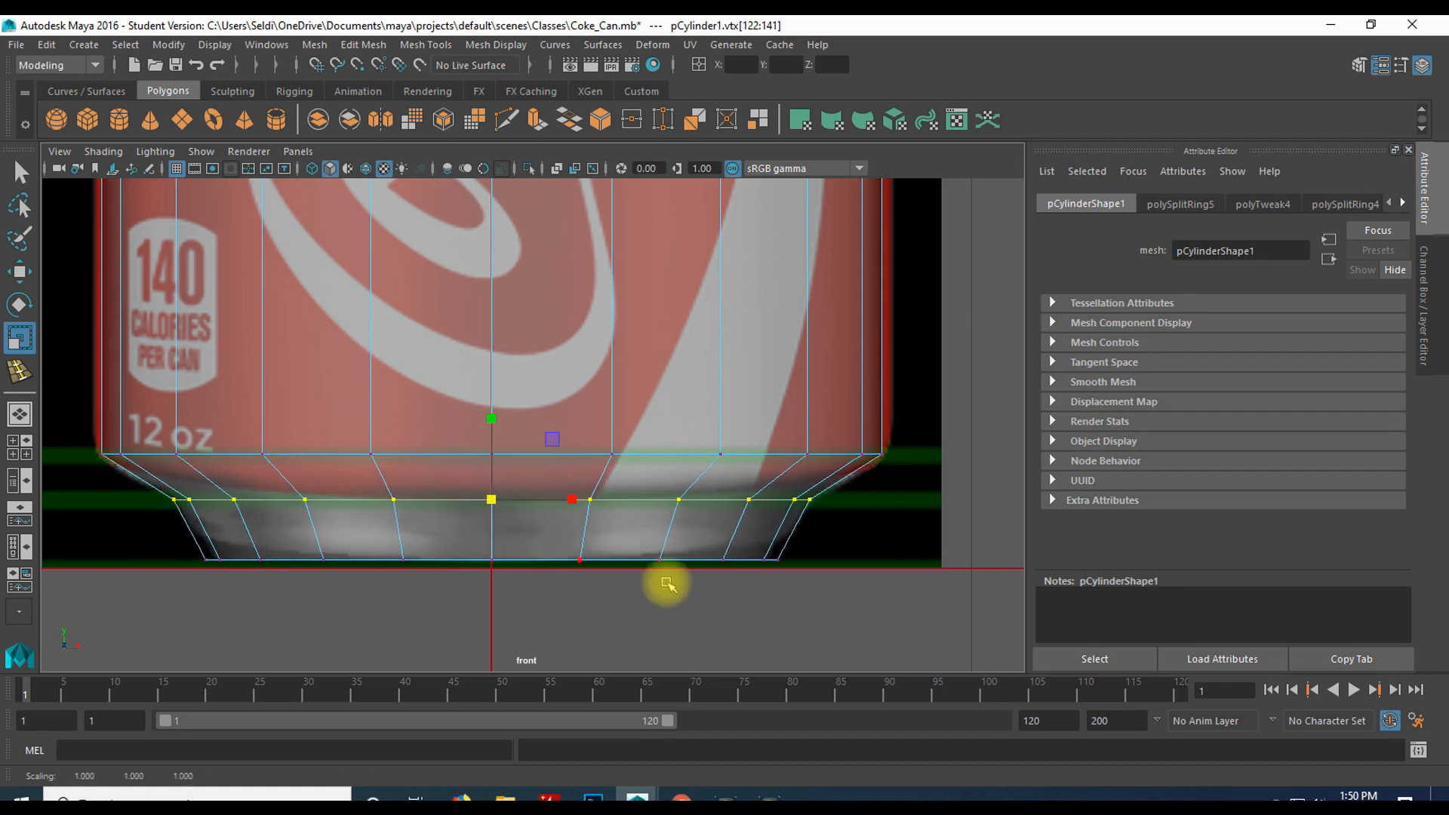
left_click(860, 563)
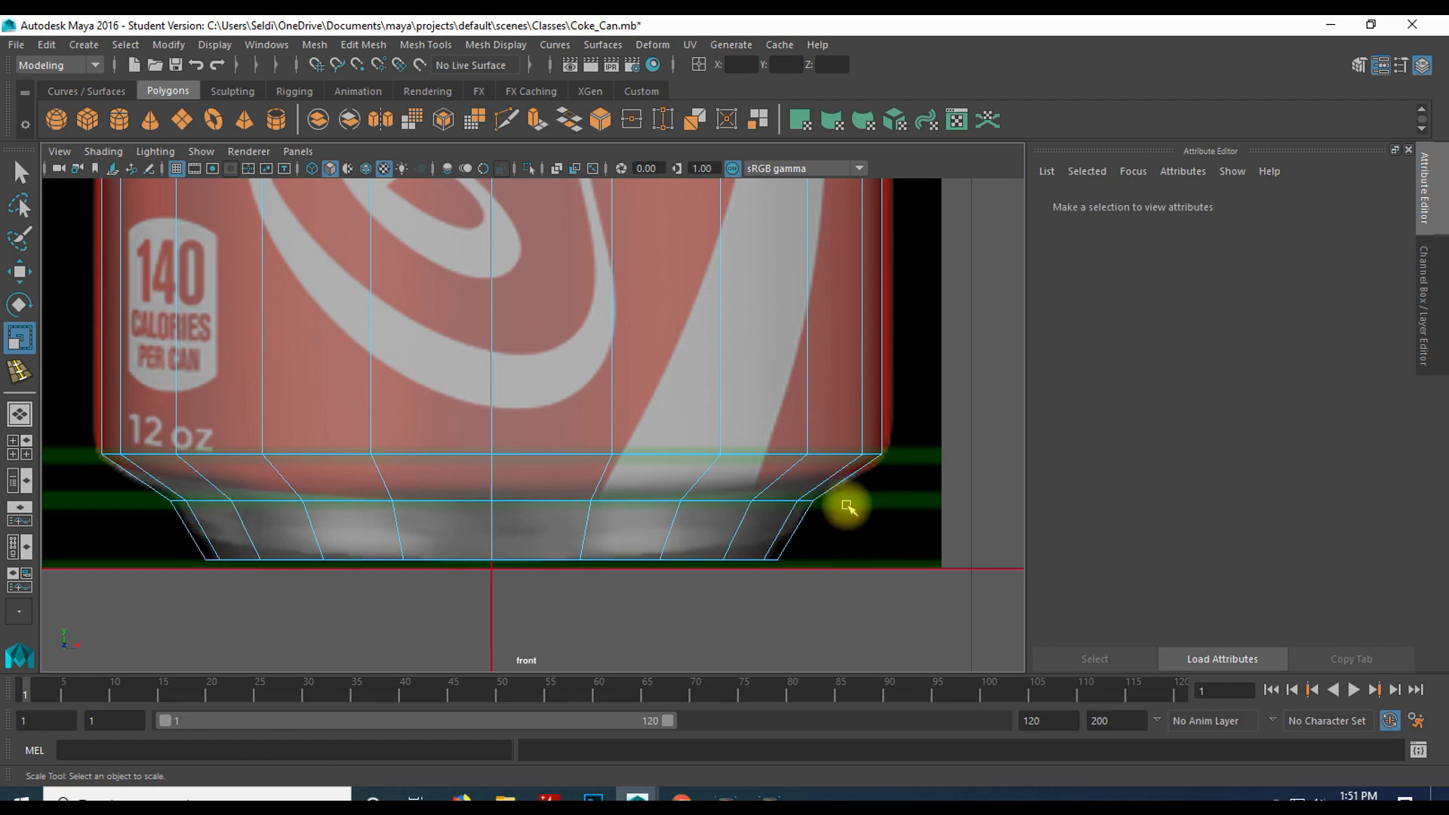
- Select the whole can in the perspective view and reduce the lambert1 material's transparency to zero so it is fully opaque
scroll(773, 460, "down", 6)
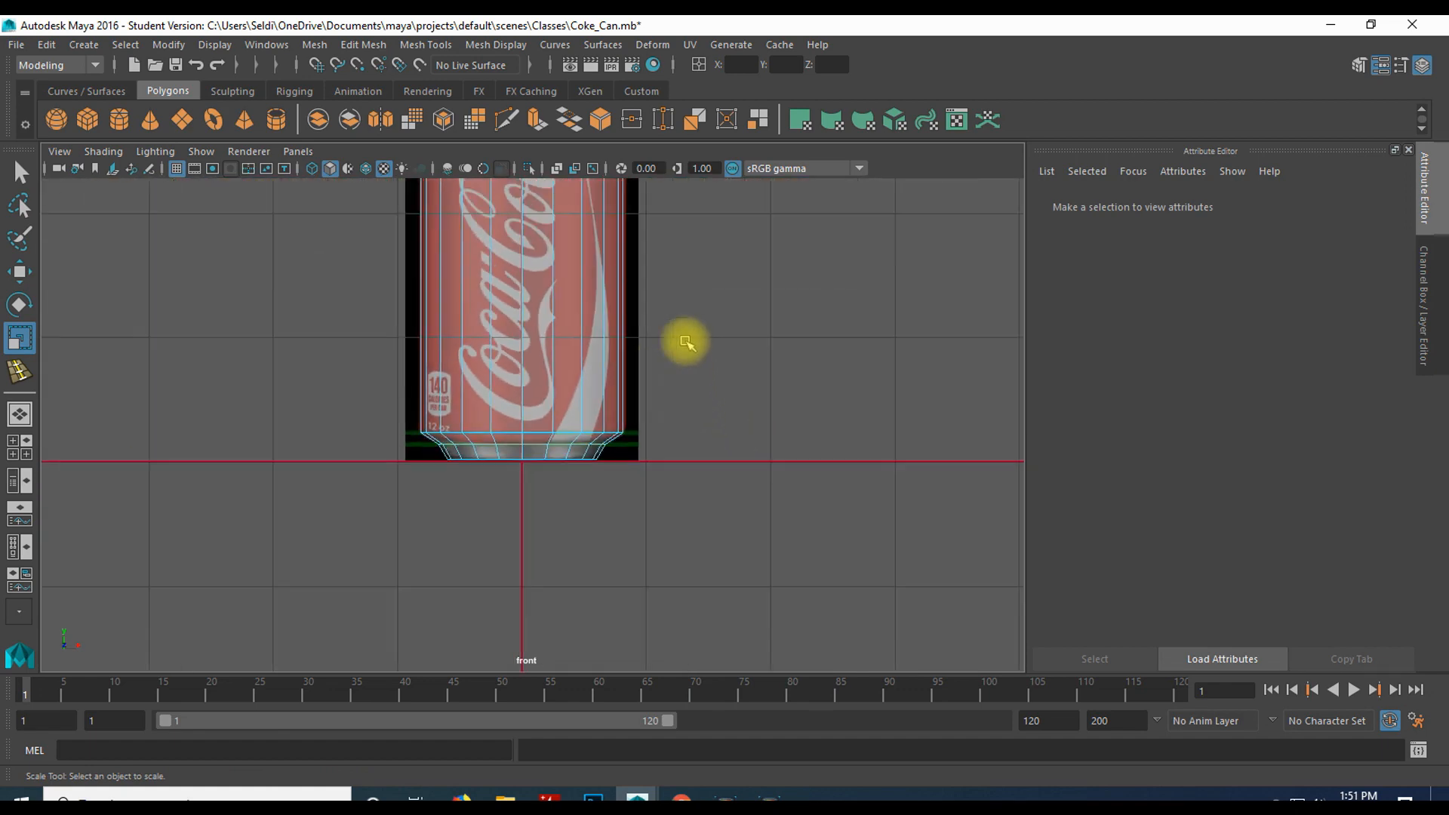
key("space")
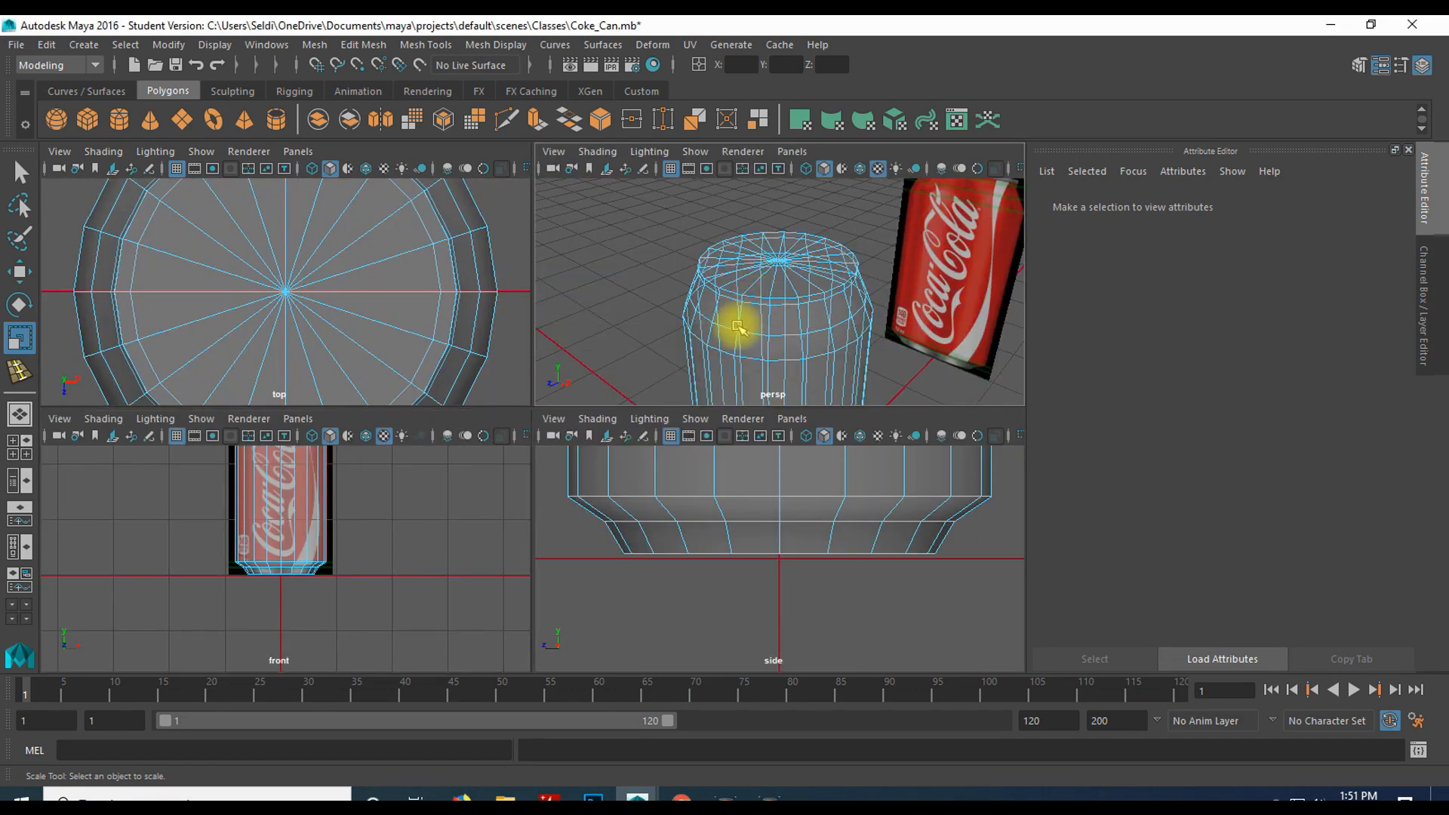
key("space")
scroll(637, 517, "down", 5)
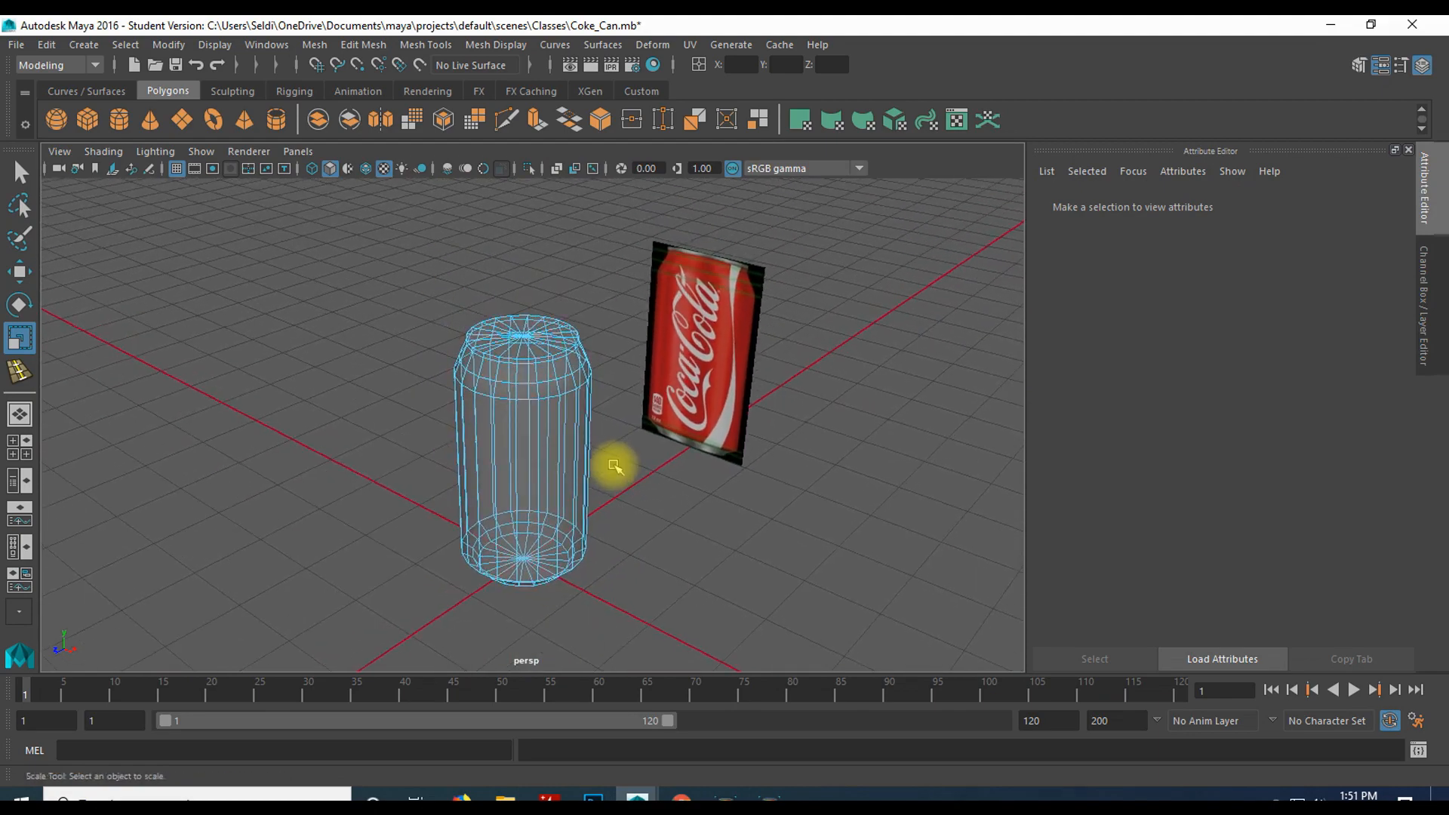
scroll(634, 596, "up", 2)
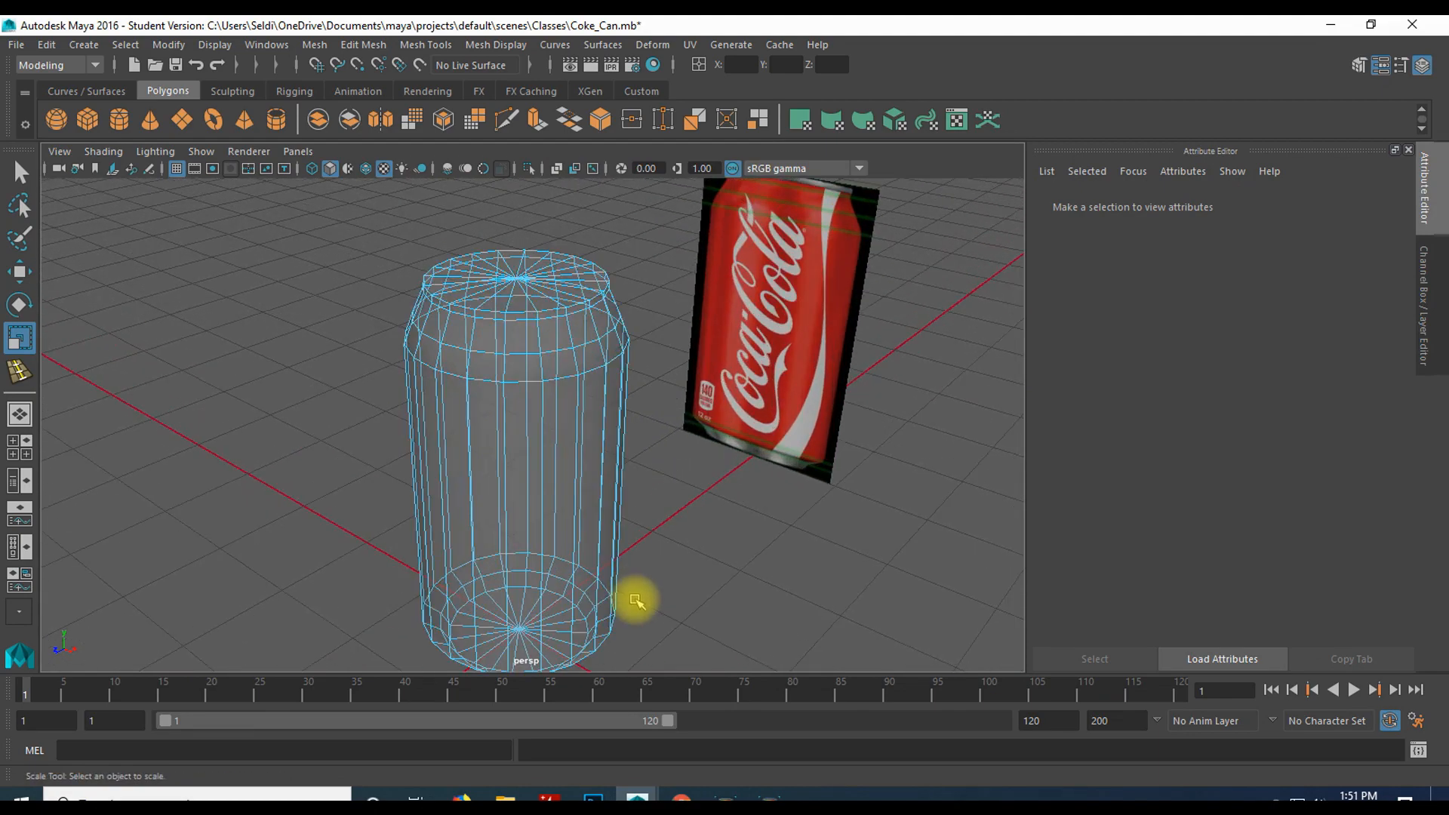
mouse_move(636, 600)
left_mouse_down("alt")
mouse_move(644, 511)
mouse_move(640, 611)
mouse_move(649, 602)
left_mouse_up("alt")
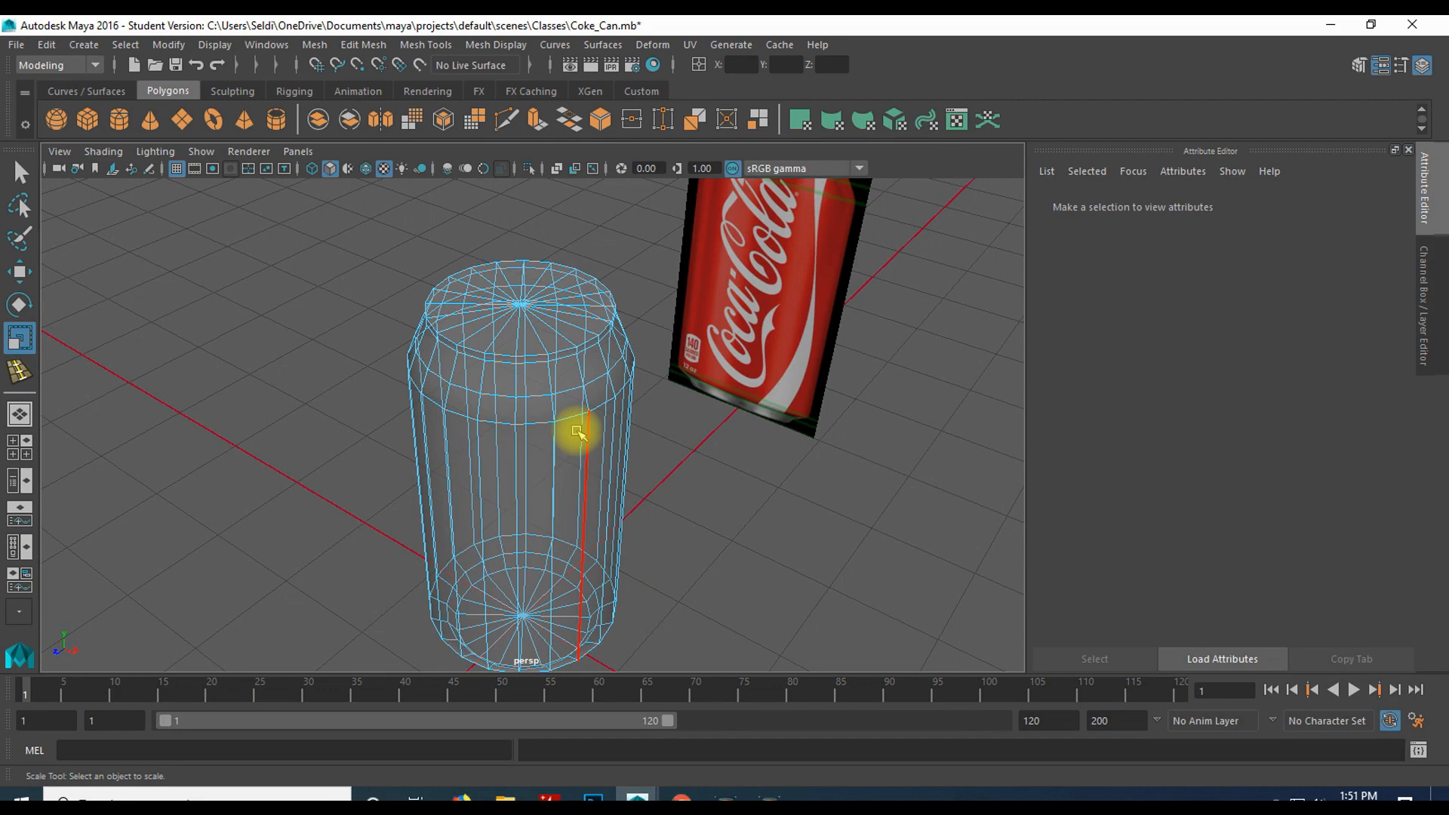
mouse_move(577, 432)
right_mouse_down()
mouse_move(620, 286)
mouse_move(646, 280)
right_mouse_up()
left_click(606, 337)
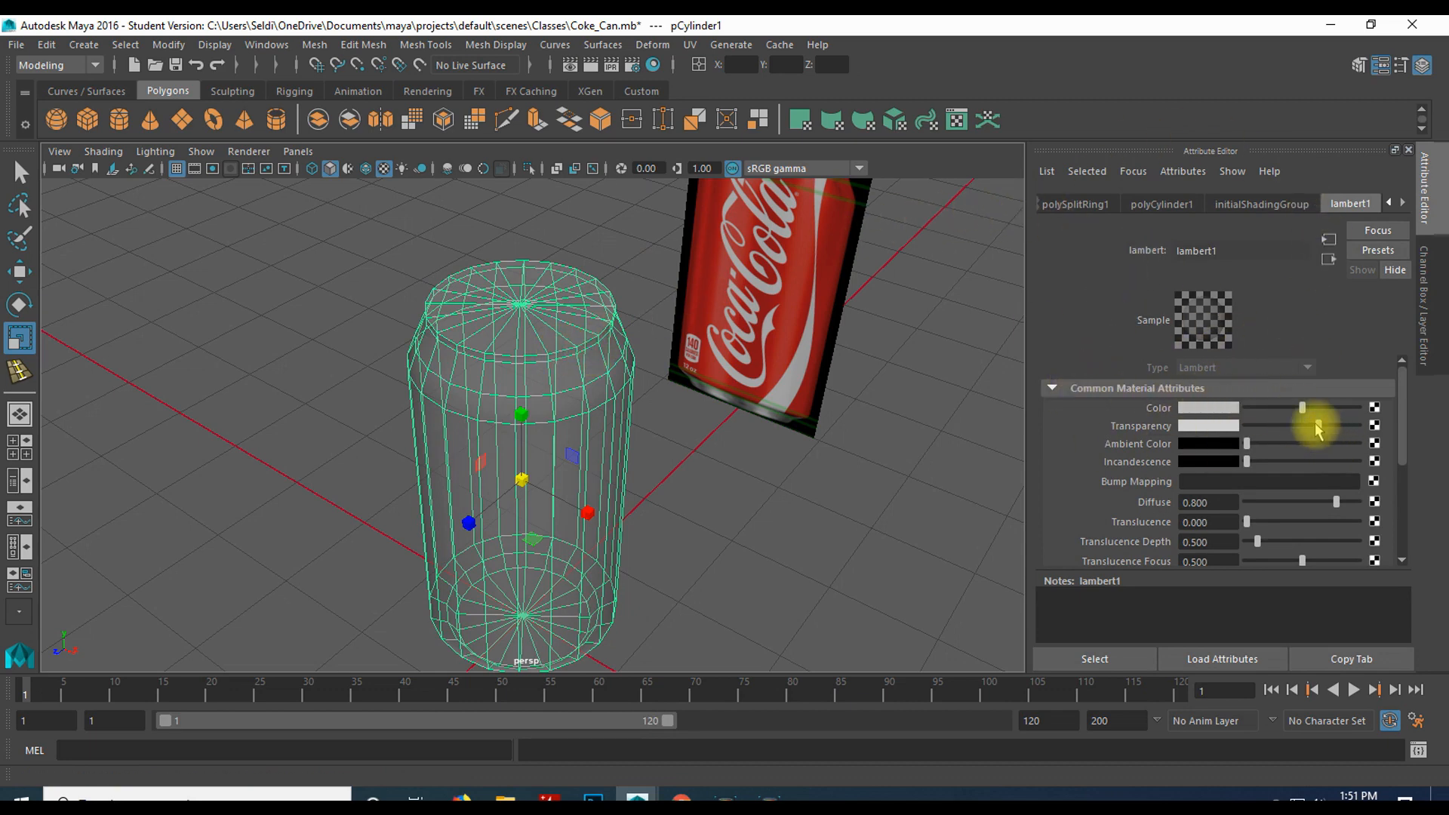
left_click_drag(1317, 427, 1247, 429)
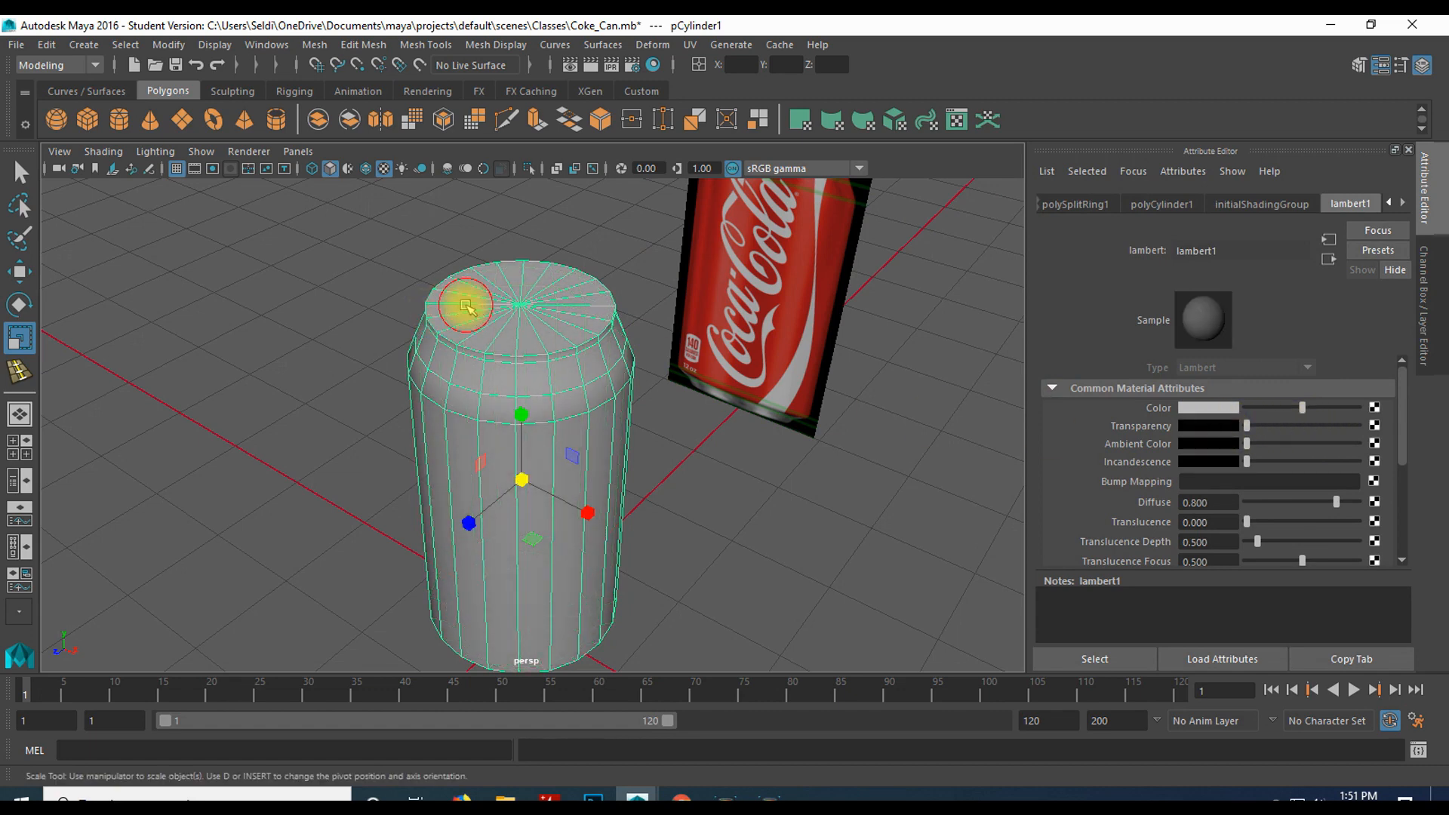
- Hide layer1, which holds the reference image, and deselect the can
scroll(803, 294, "down", 5)
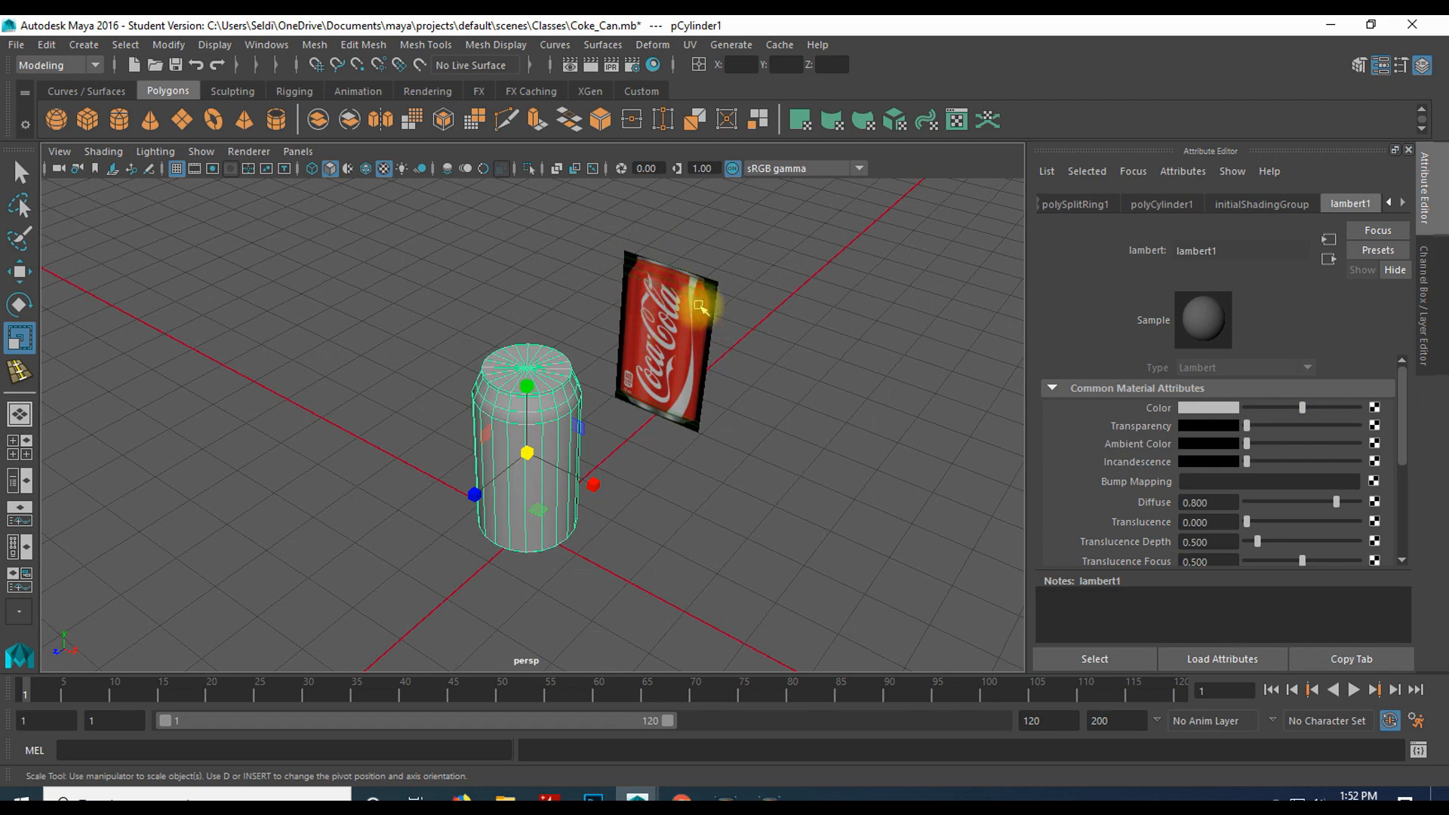
left_click(1431, 298)
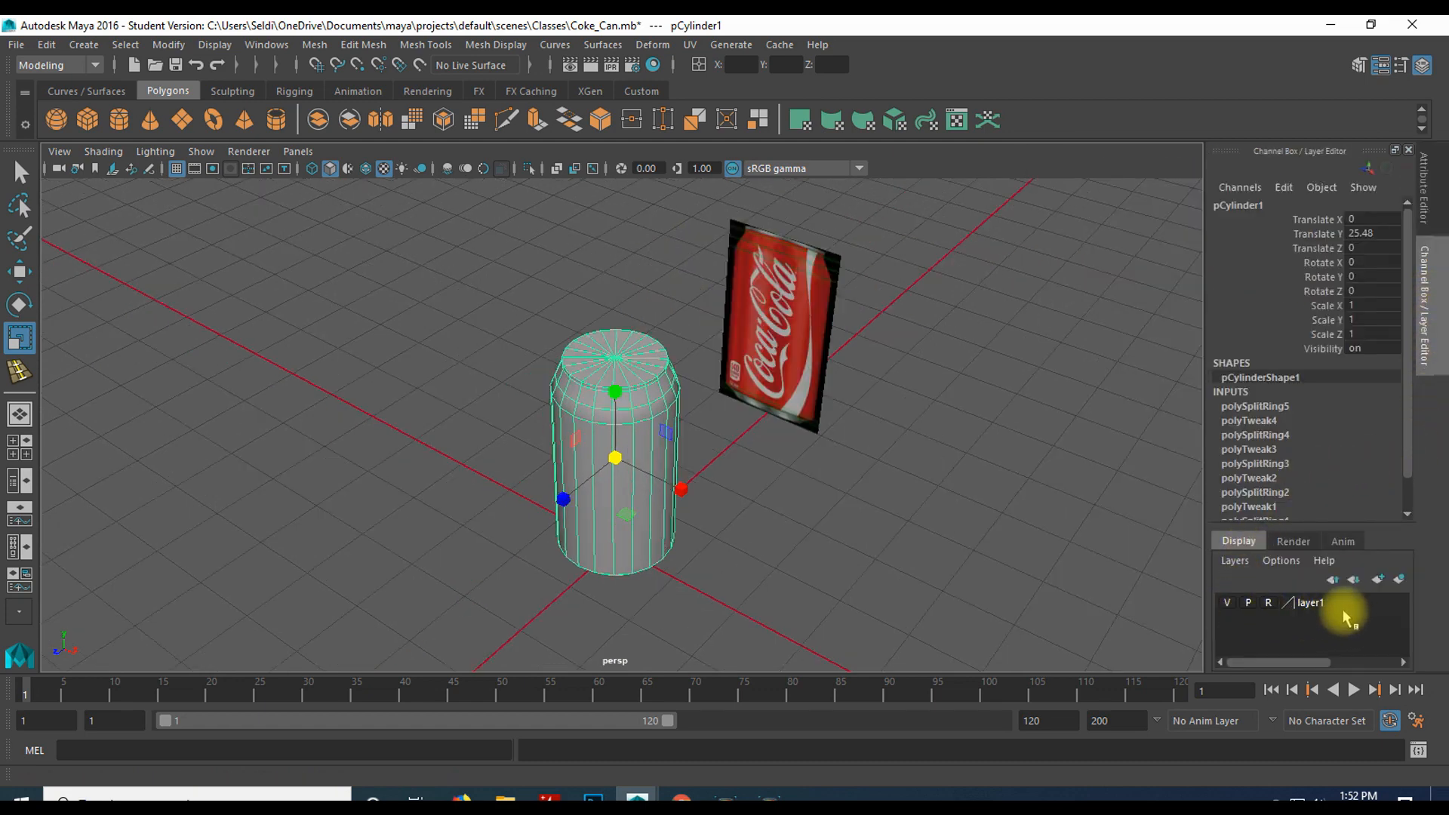
left_click(1227, 604)
left_click(719, 411)
scroll(719, 411, "up", 5)
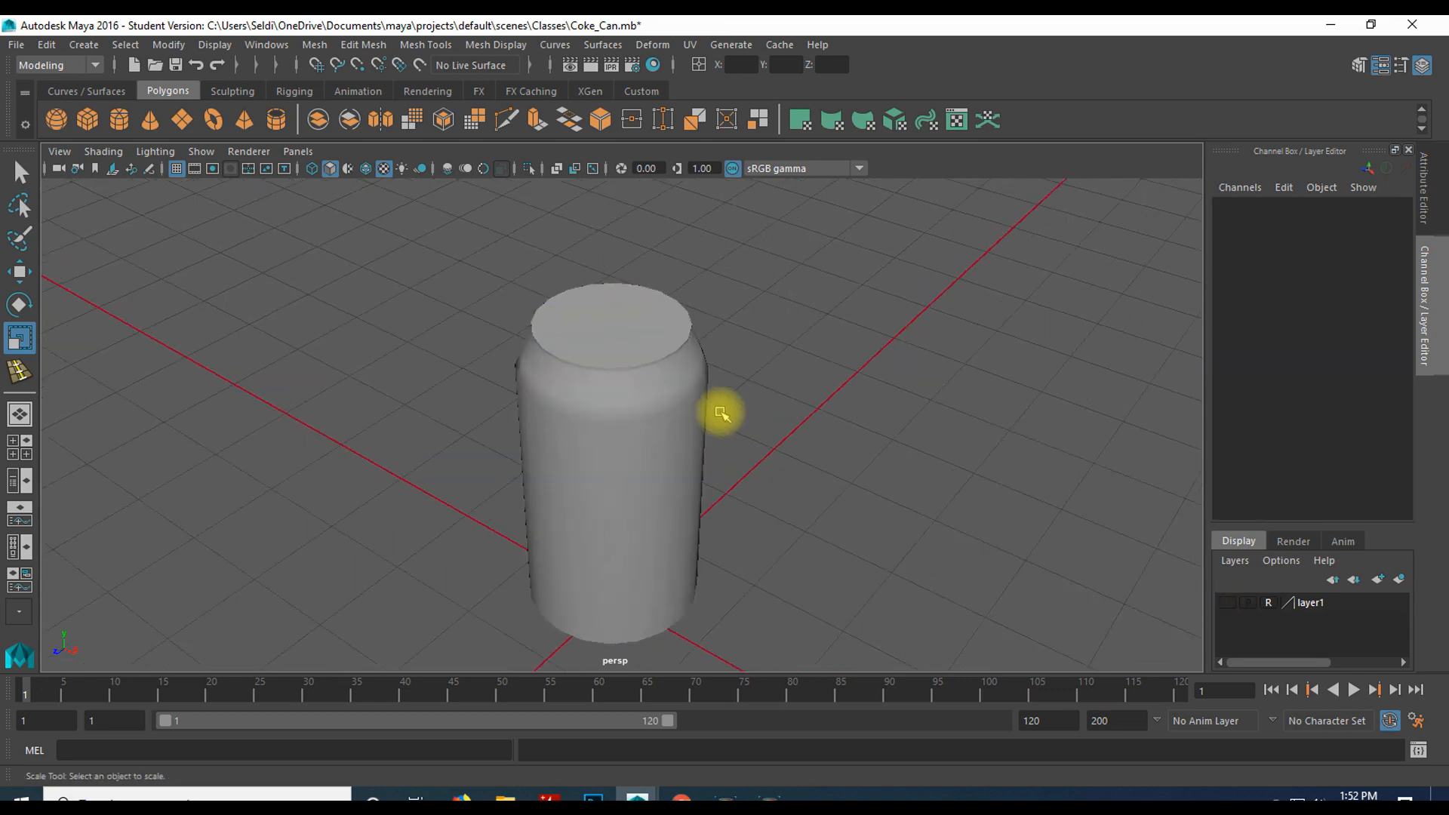
- Move the centre vertex of the can's bottom cap up along Y to make the underside concave
left_click(631, 283)
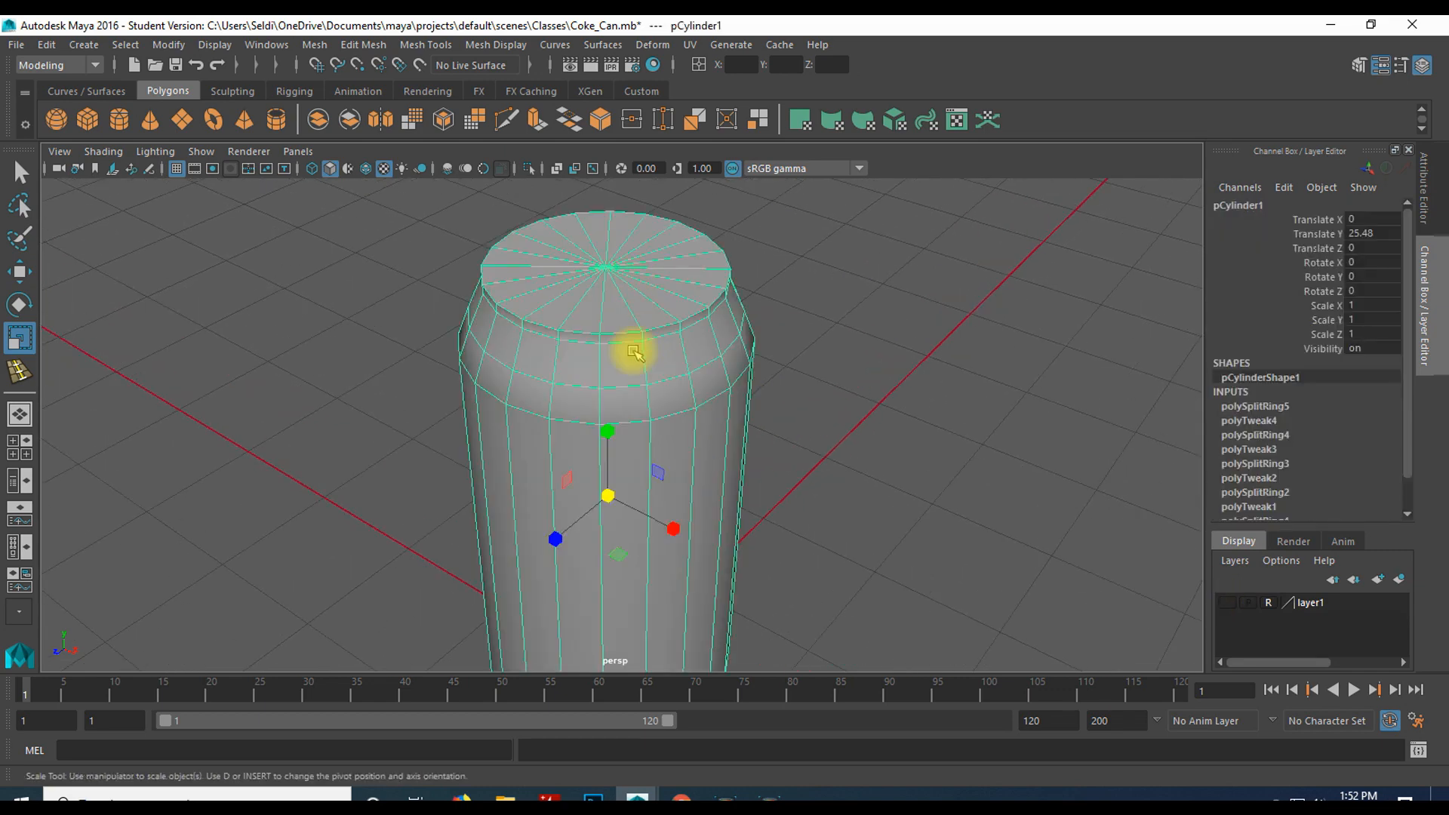
scroll(634, 351, "up", 2)
left_click_drag(645, 322, 566, 486, "alt")
middle_click_drag(566, 485, 572, 532, "alt")
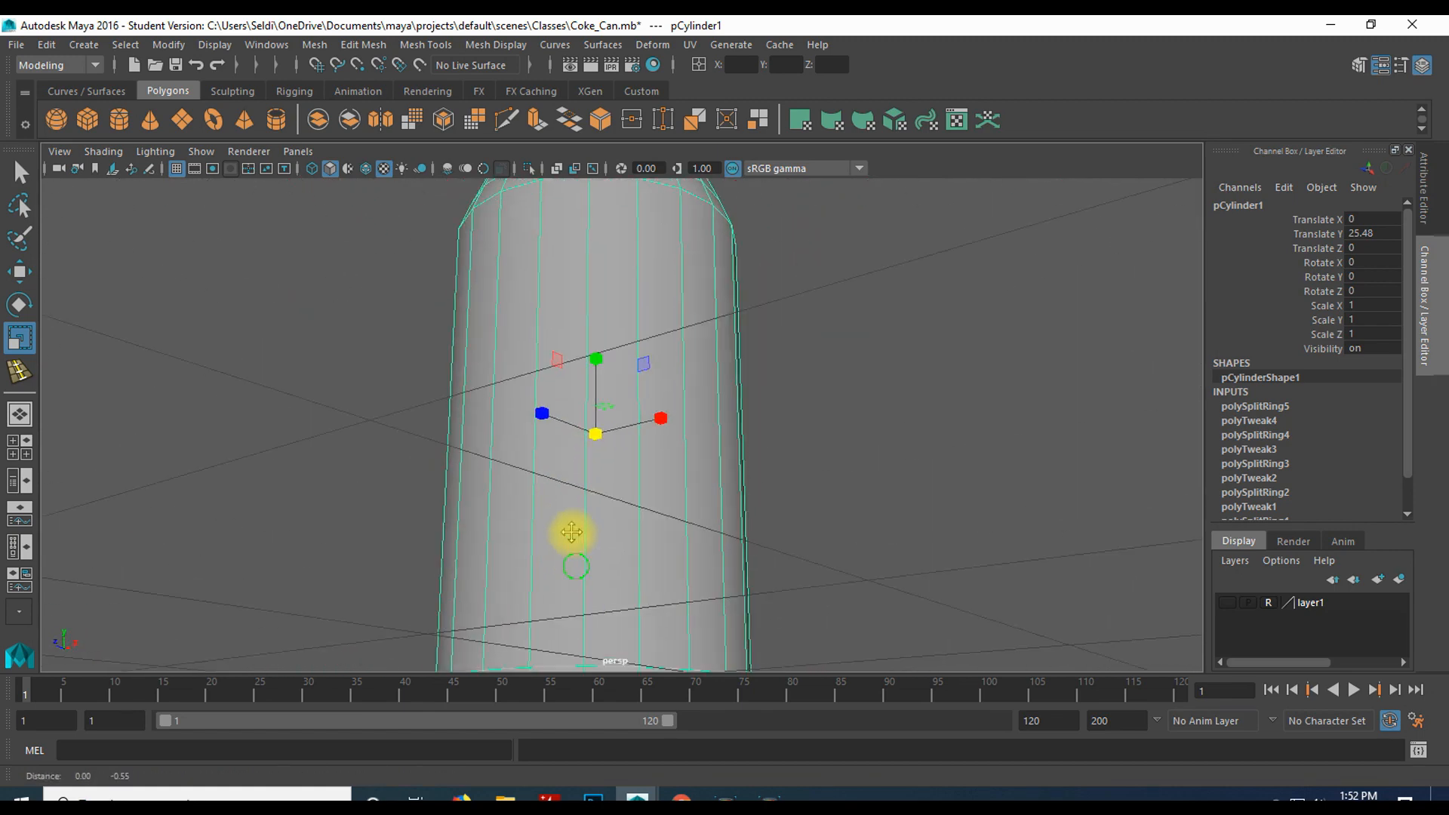
left_click_drag(572, 532, 550, 427, "alt")
scroll(556, 453, "up", 3)
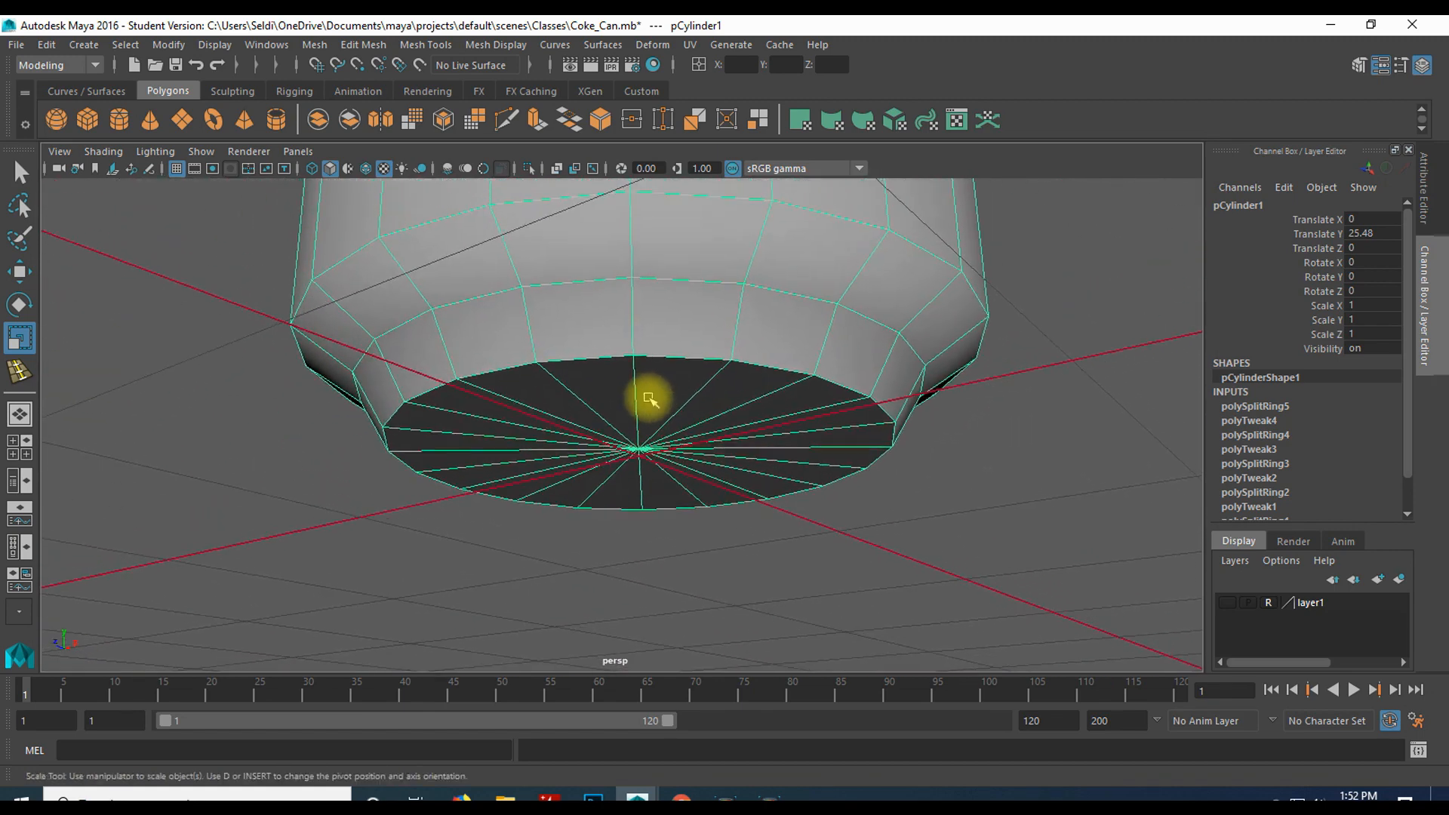
scroll(648, 514, "up", 2)
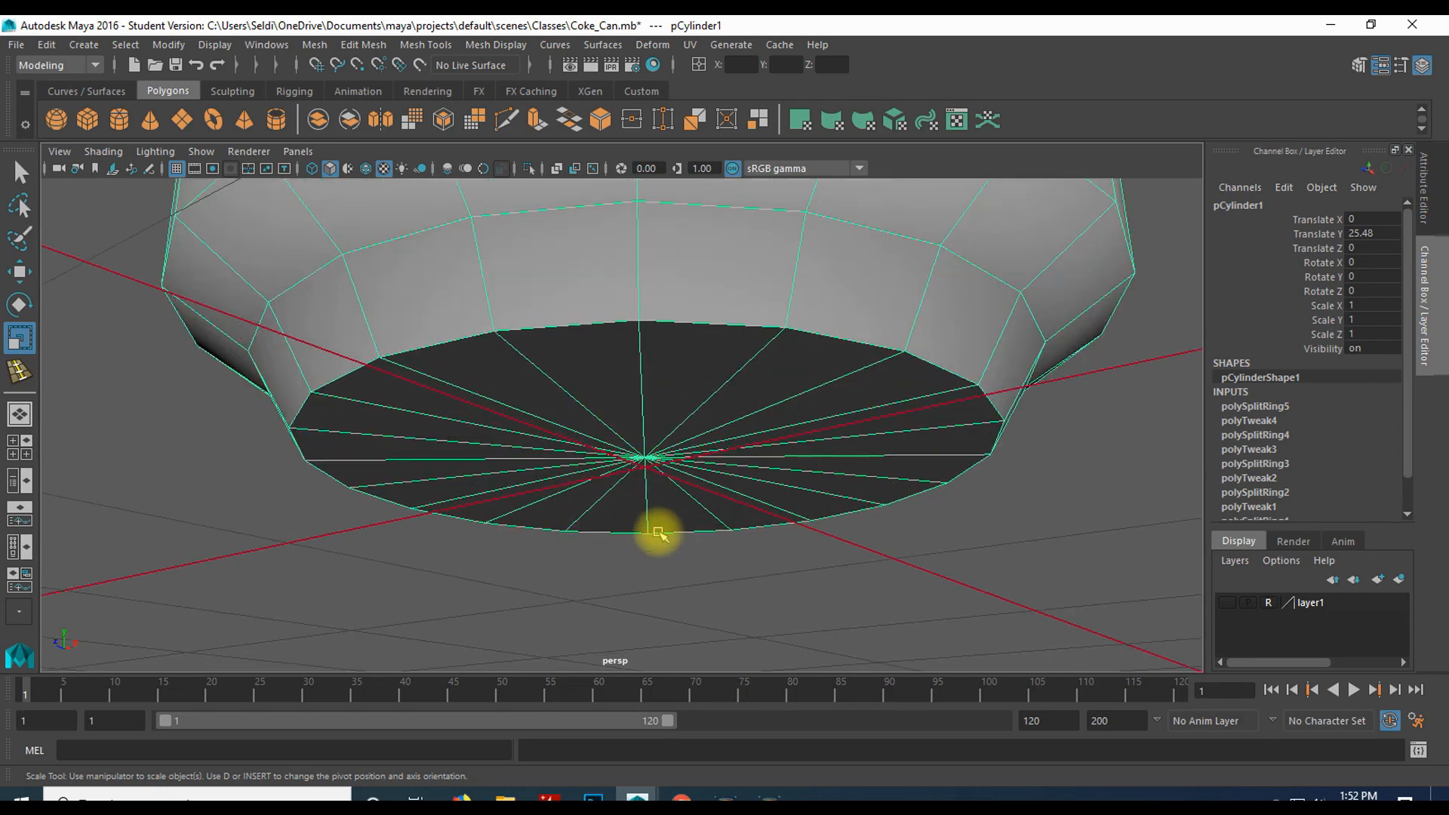
left_click_drag(657, 538, 655, 504, "alt")
left_click_drag(634, 373, 602, 481, "alt")
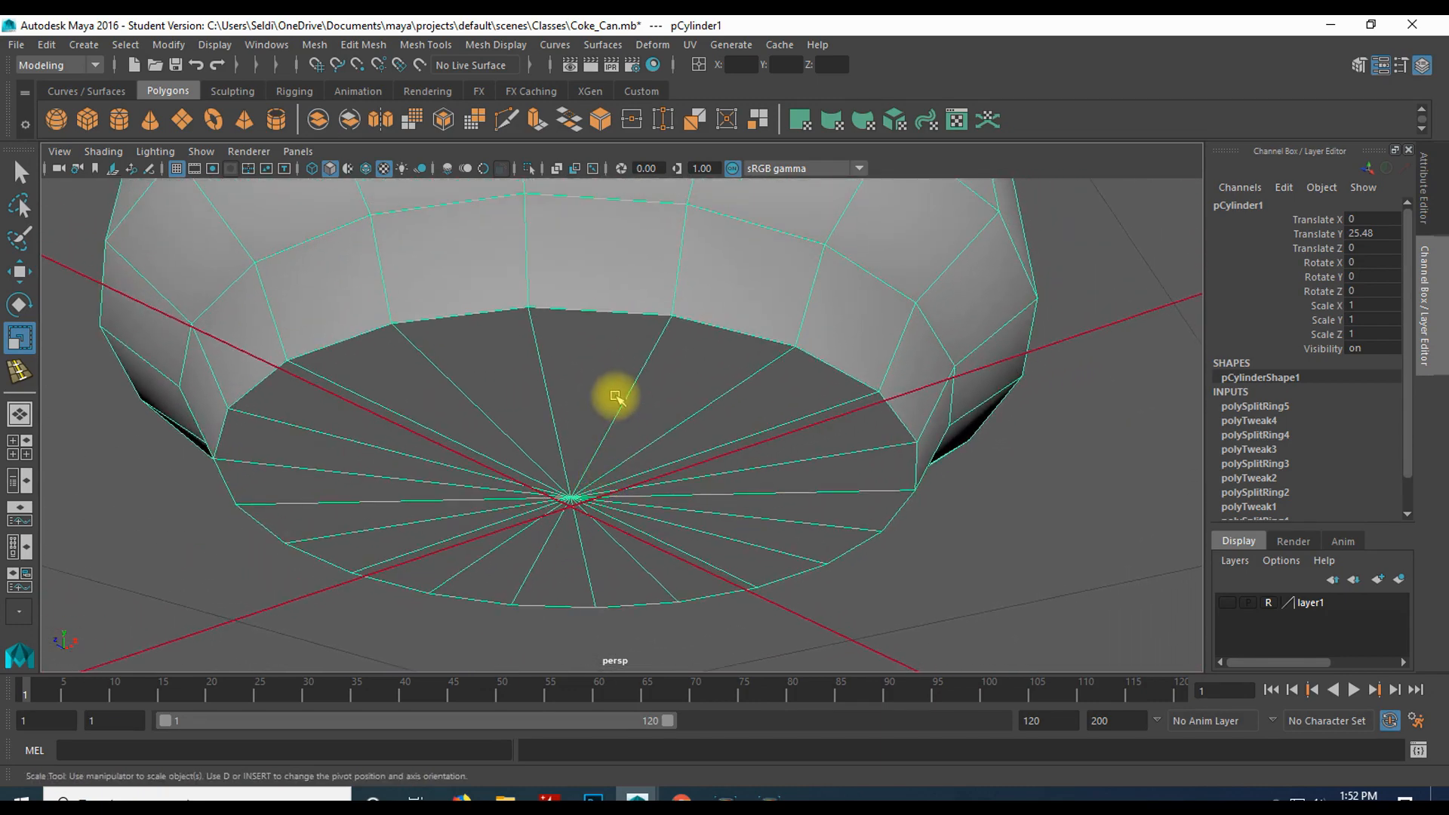
right_click_drag(615, 306, 577, 312)
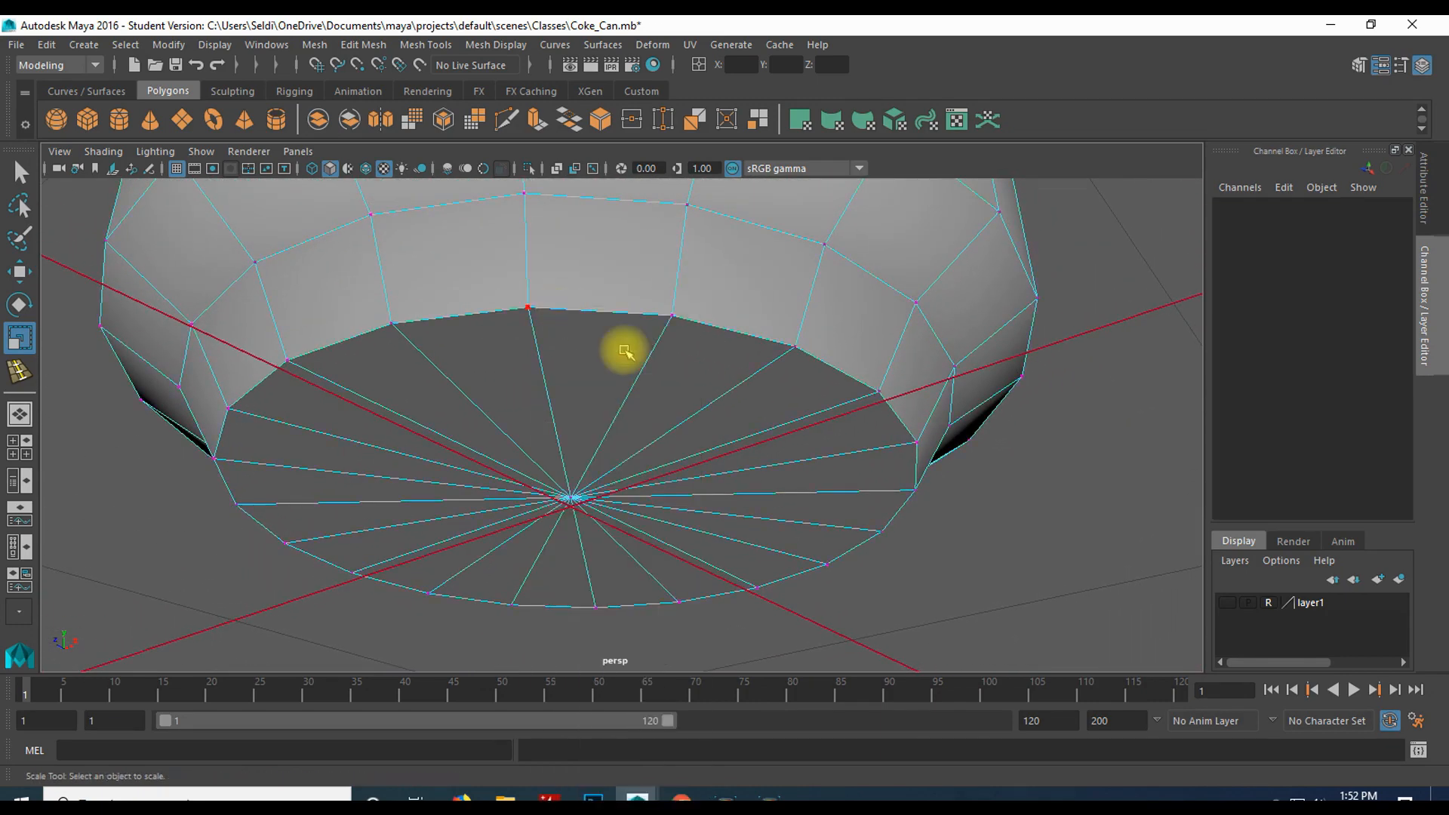
left_click(557, 479)
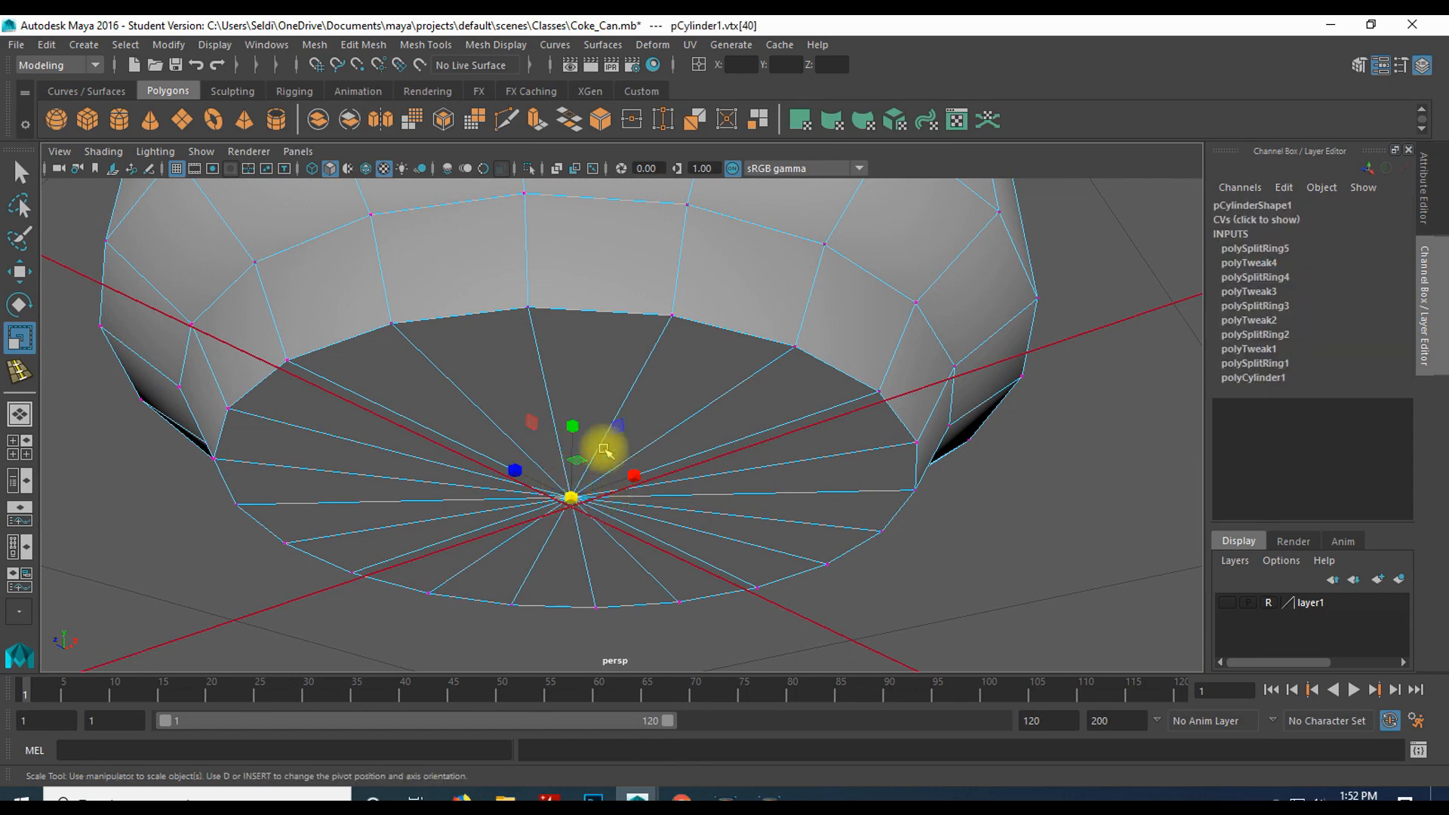
left_click(938, 543)
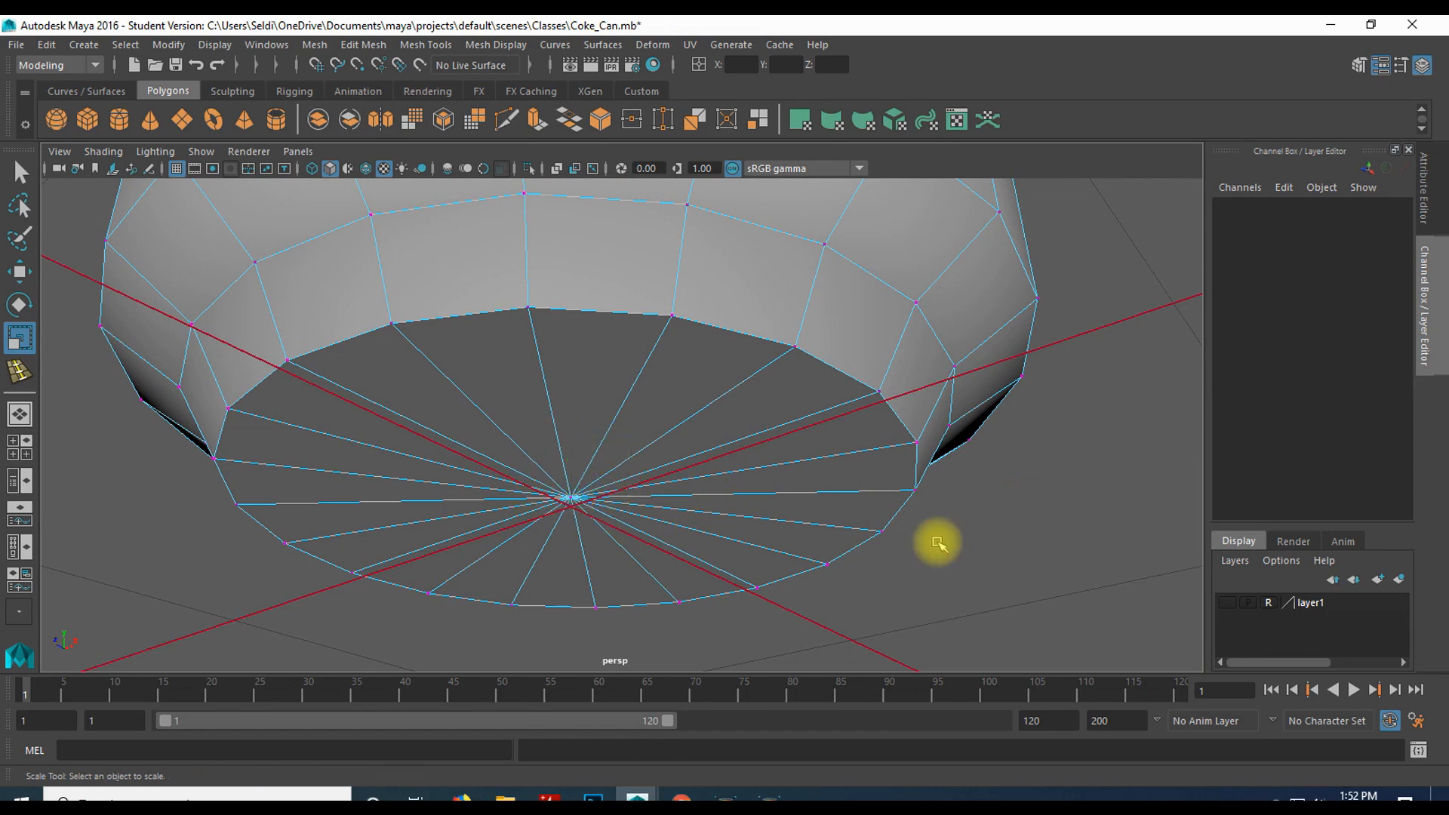
left_click(574, 495)
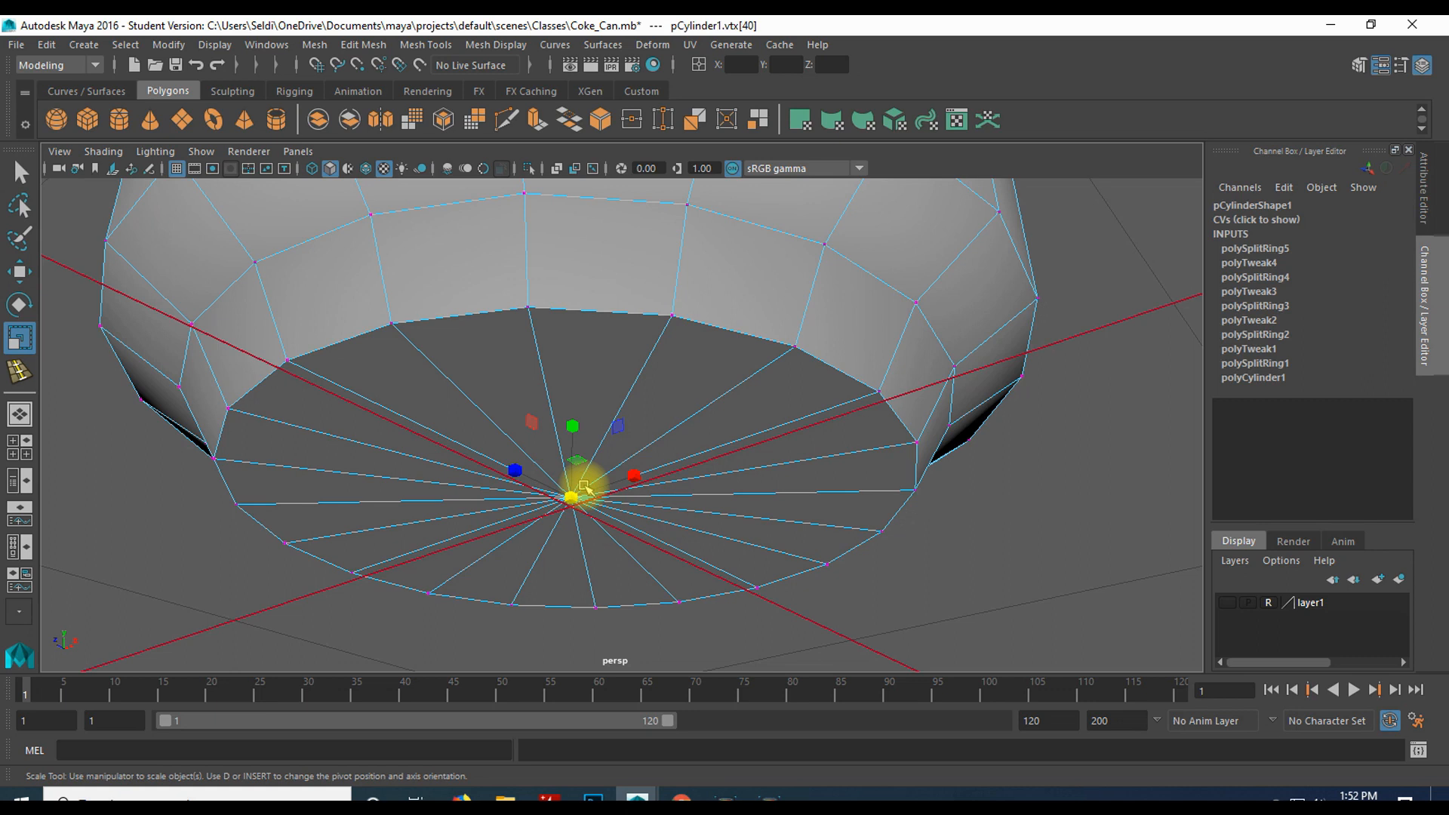
key("w")
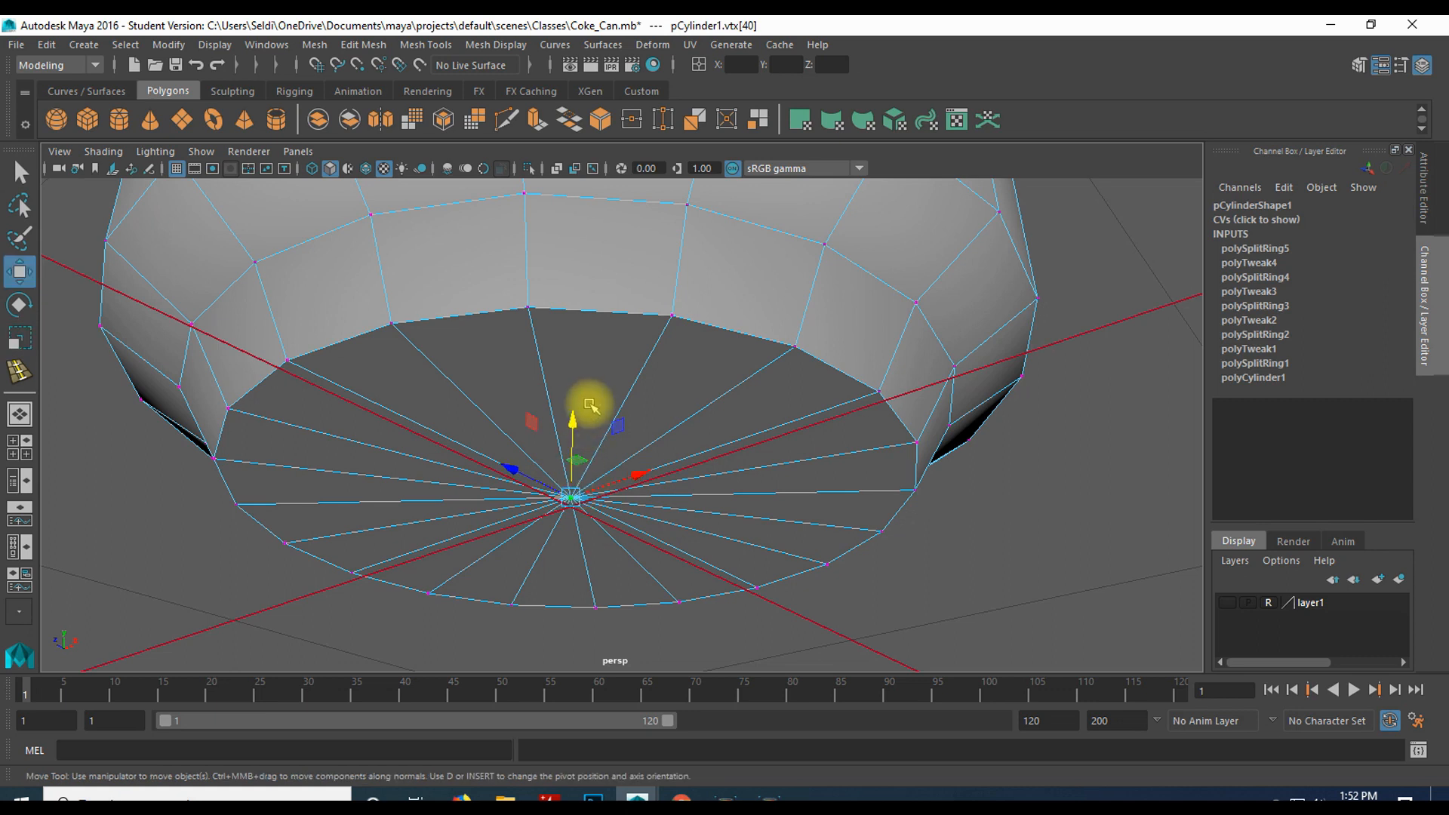
left_click_drag(573, 421, 569, 360)
left_click_drag(594, 522, 796, 496, "alt")
scroll(785, 528, "up", 2)
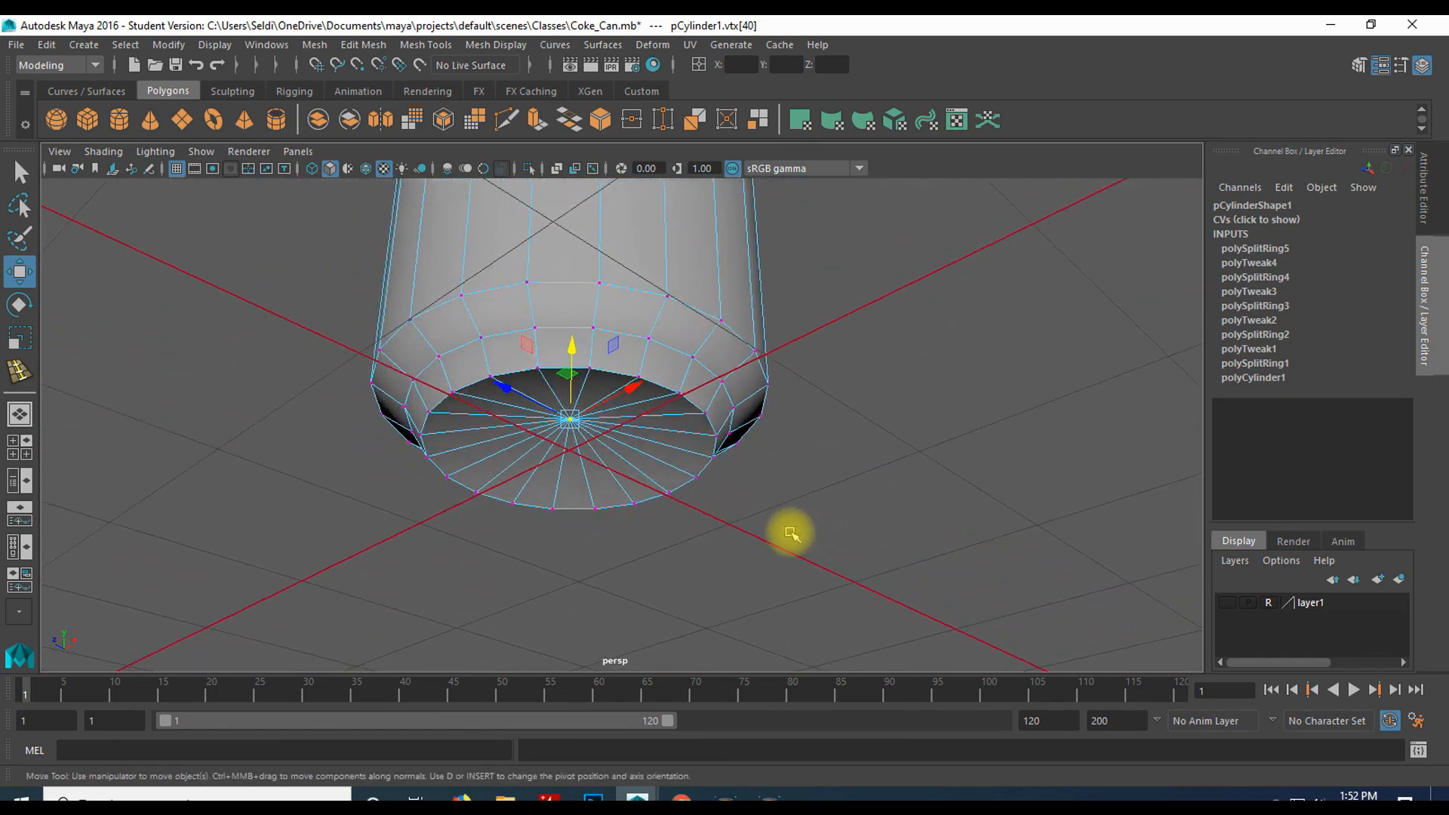
scroll(790, 531, "up", 3)
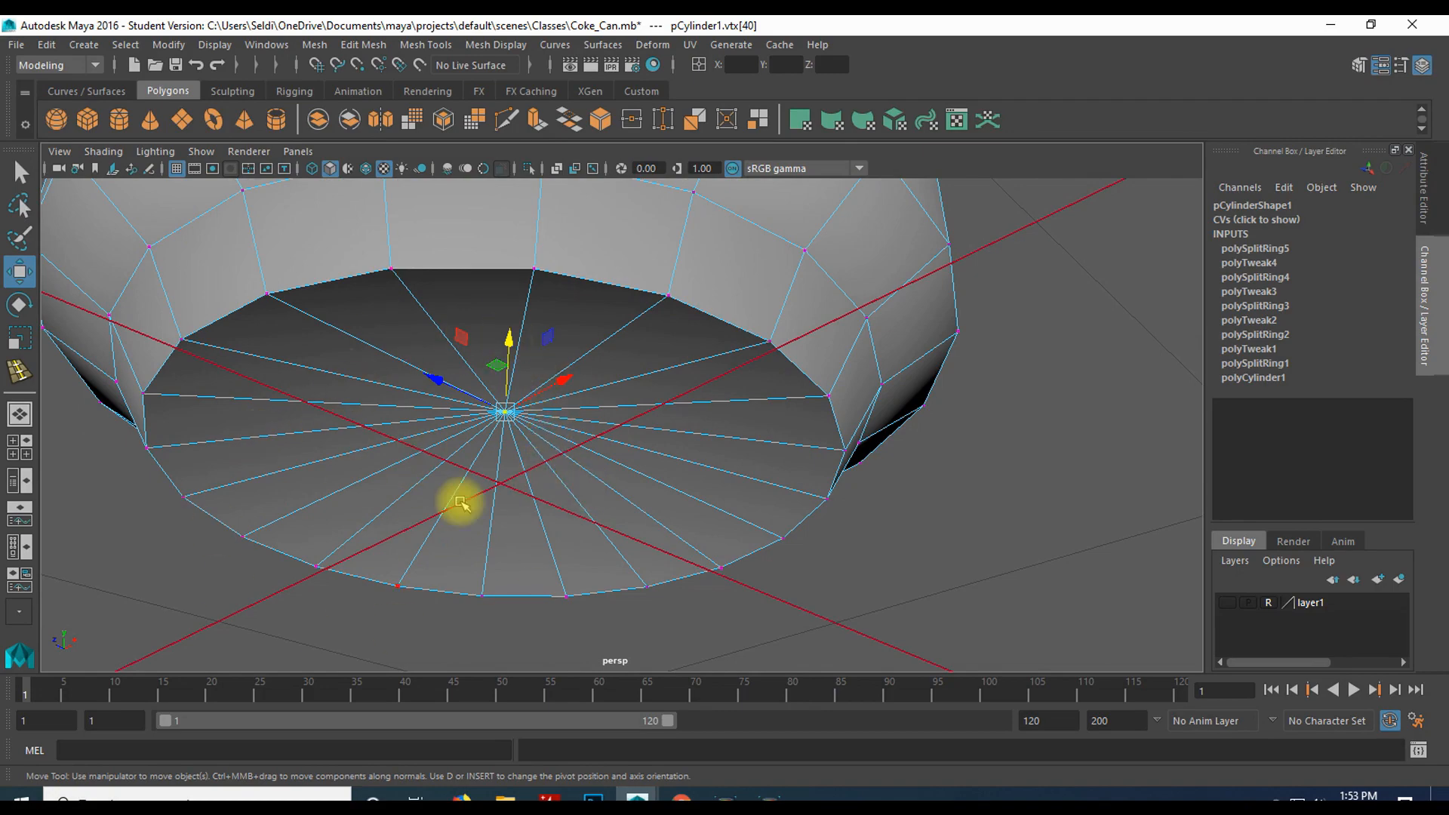
- Switch the can to face component mode above its top cap
scroll(718, 508, "down", 3)
left_click_drag(750, 333, 858, 388, "alt")
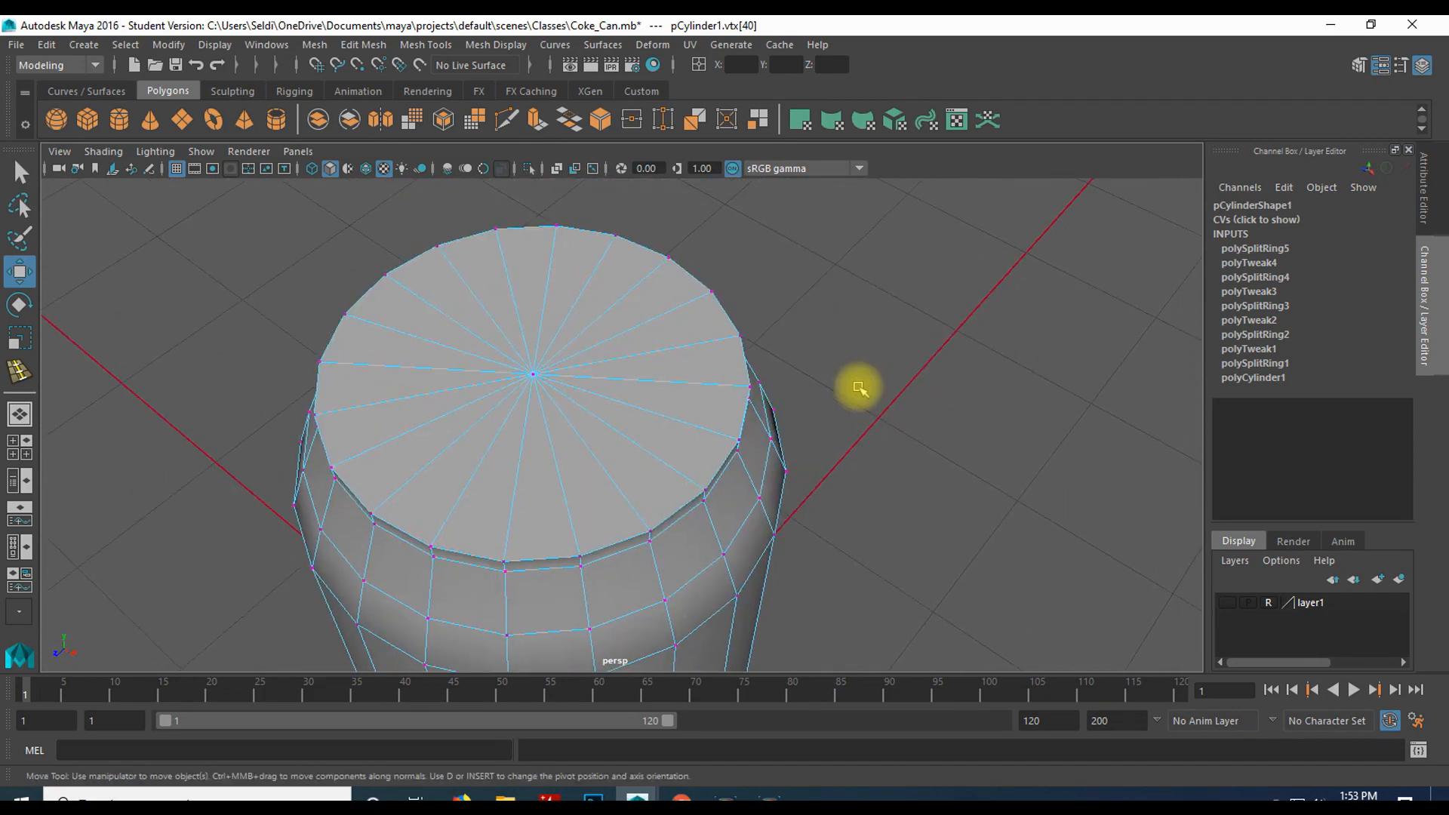
scroll(838, 433, "up", 3)
left_click_drag(827, 445, 844, 375, "alt")
middle_click_drag(857, 330, 867, 481, "alt")
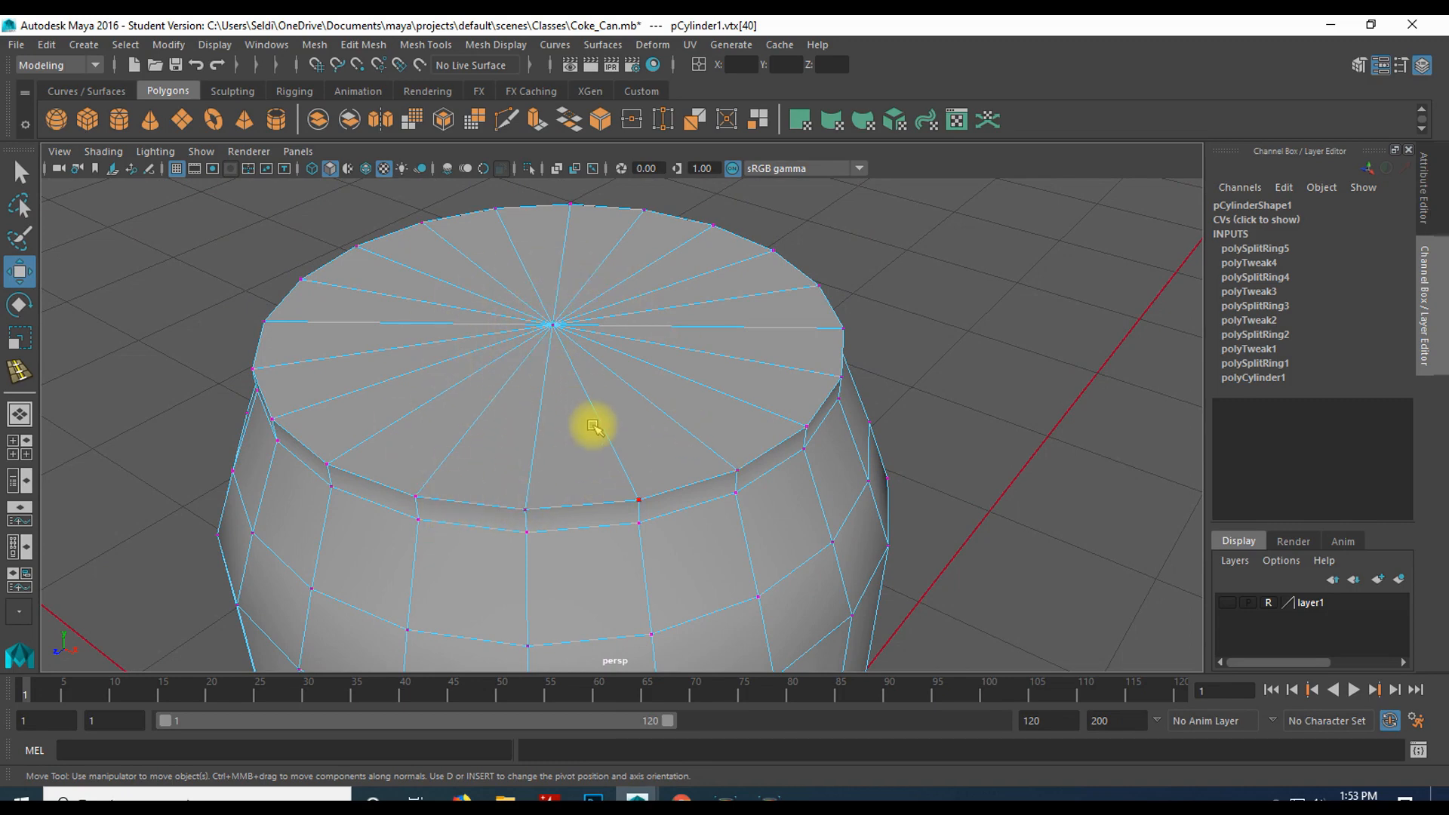
right_click(568, 386)
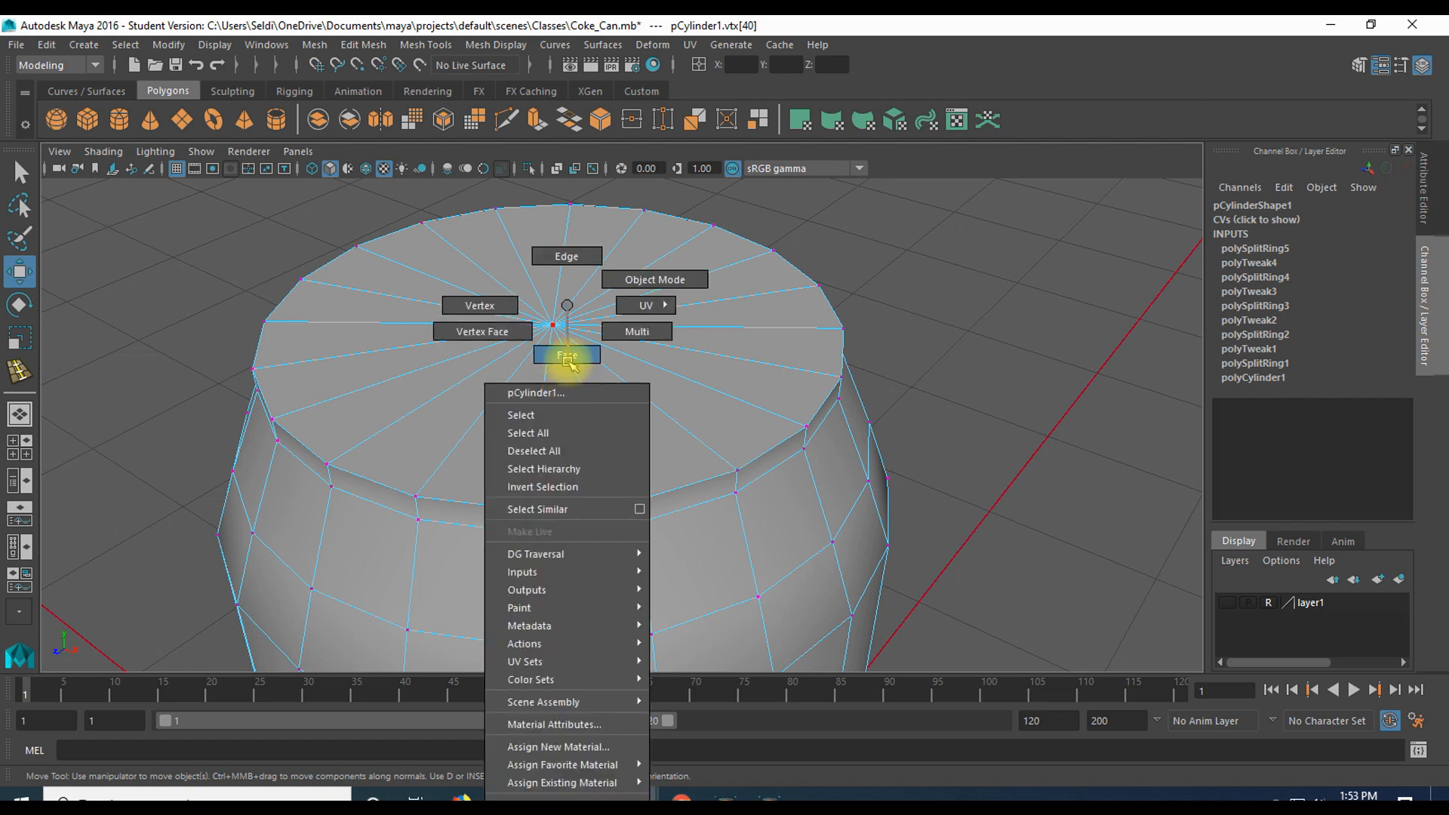
left_click(568, 355)
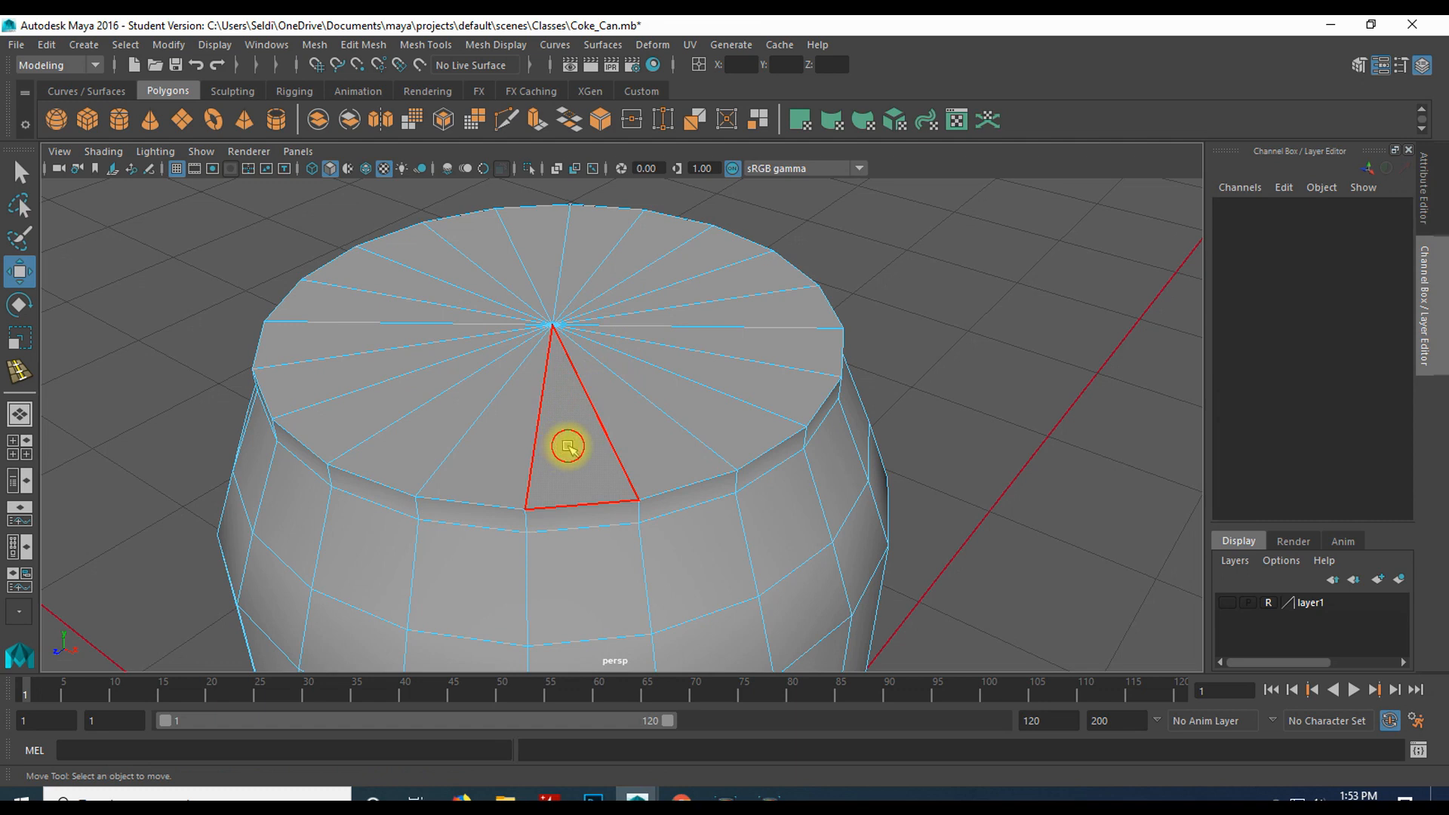
- Select three neighbouring triangular faces on the can's top cap
left_click(568, 446)
left_click(702, 390)
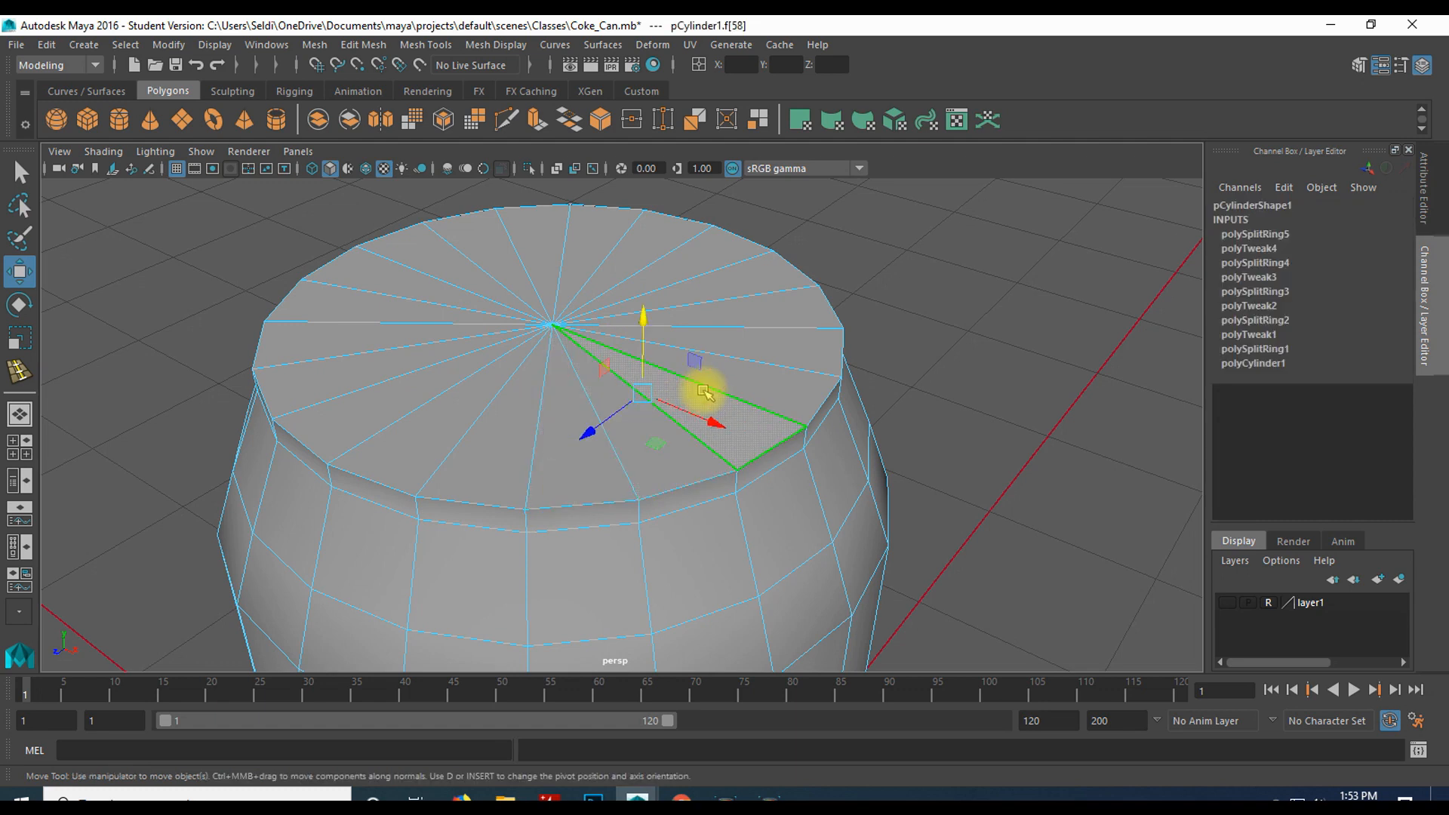
key("q")
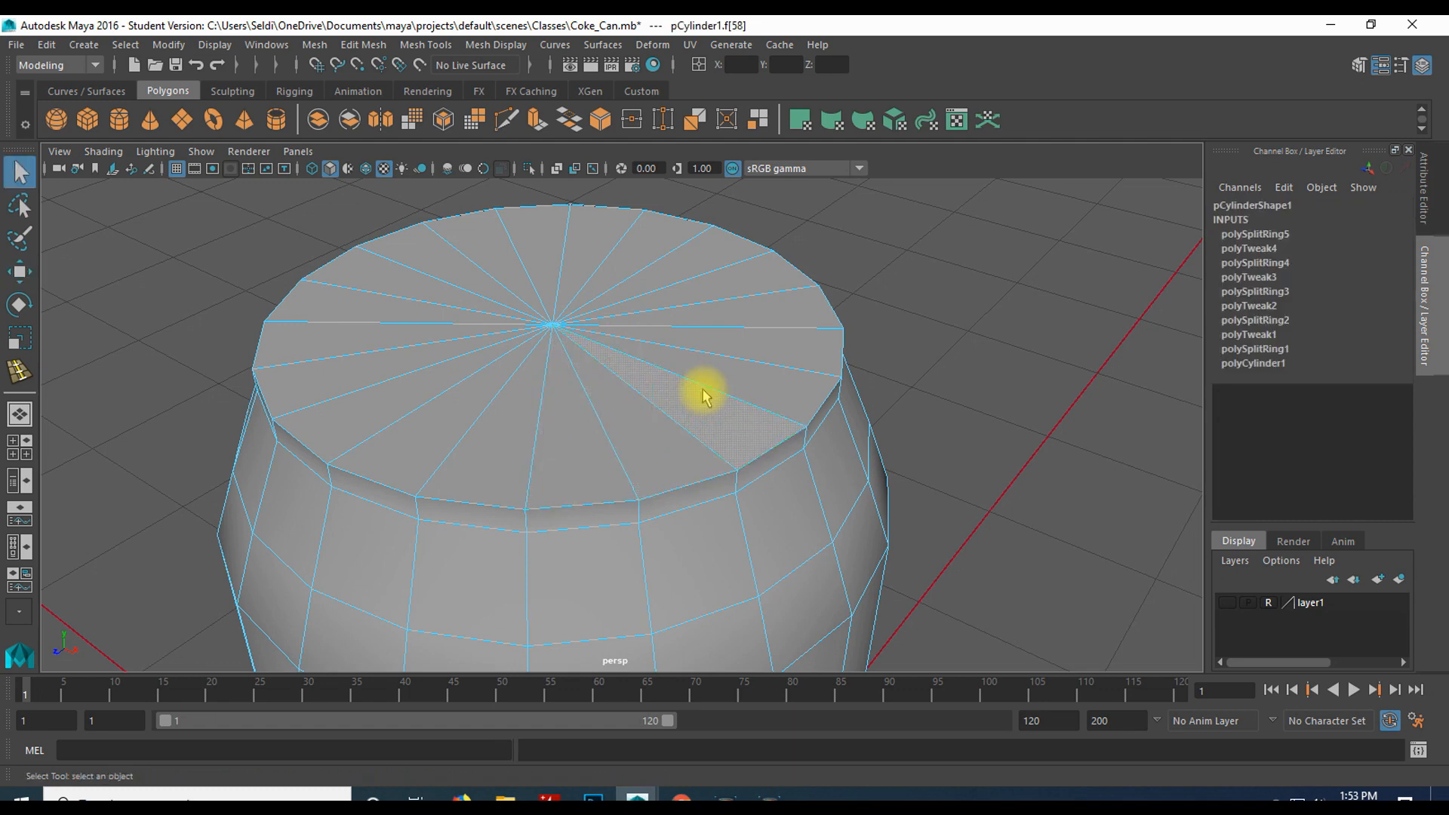
left_click(751, 388, "shift")
left_click(793, 343, "shift")
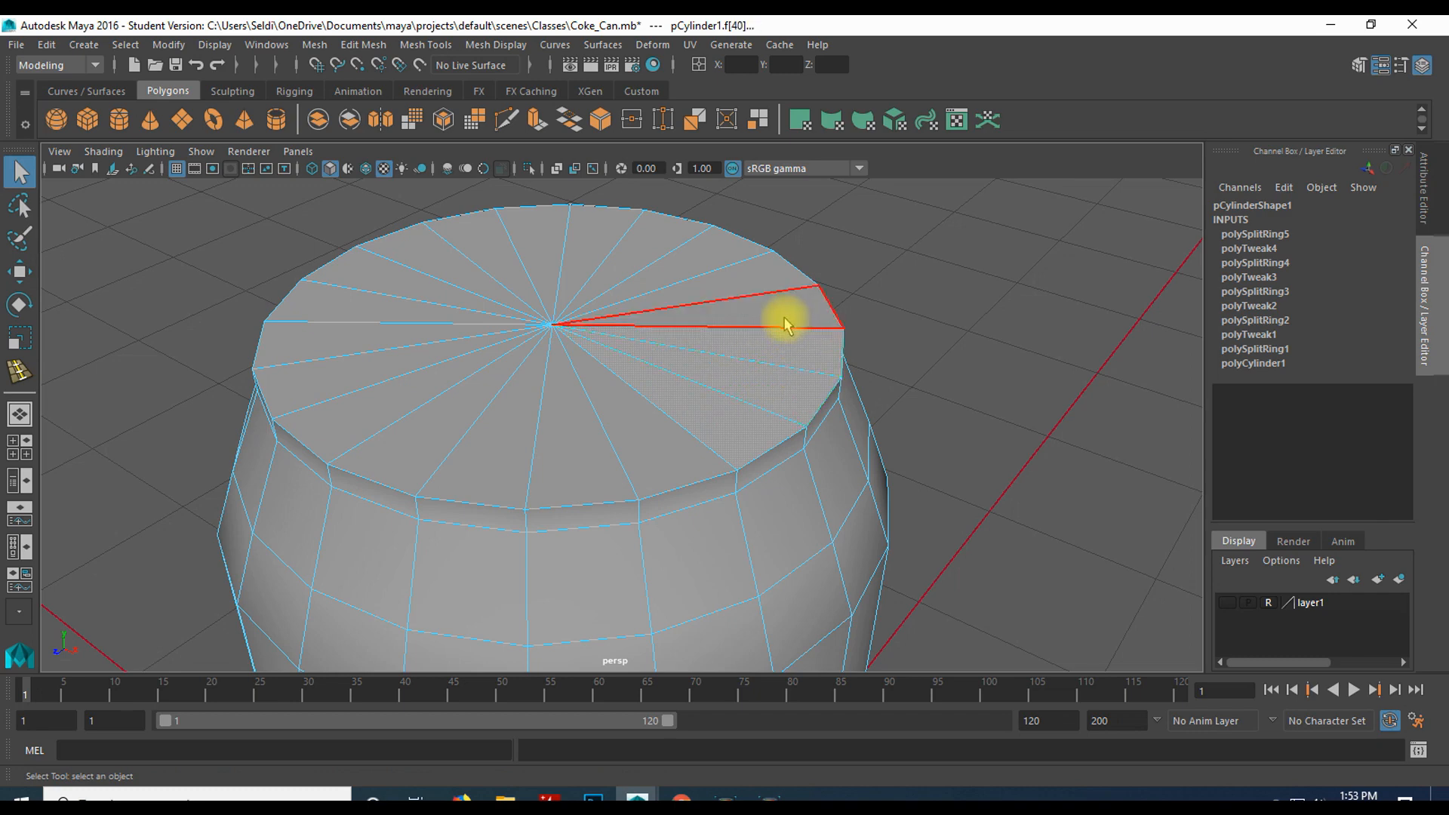
key("w")
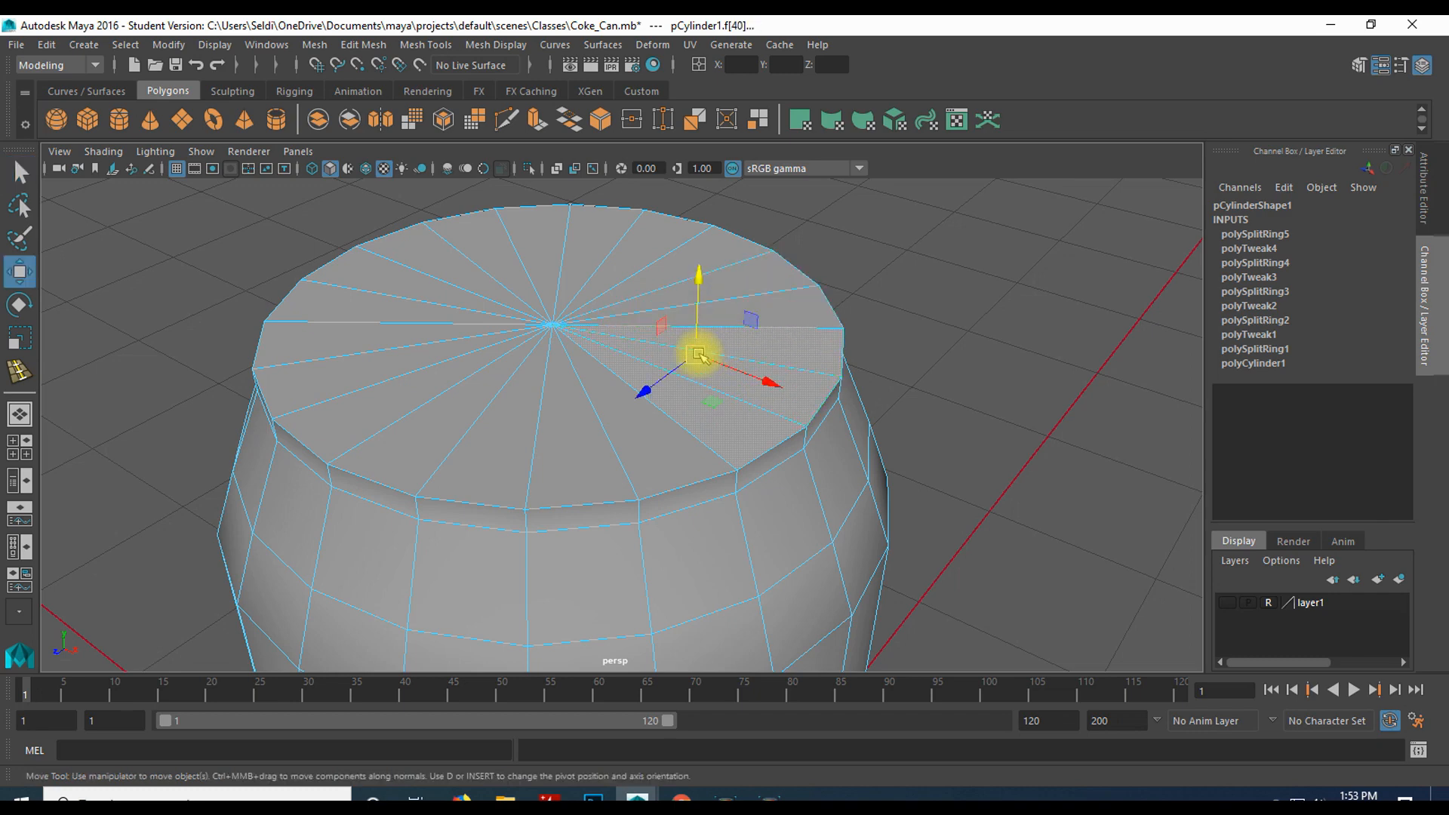
key("q")
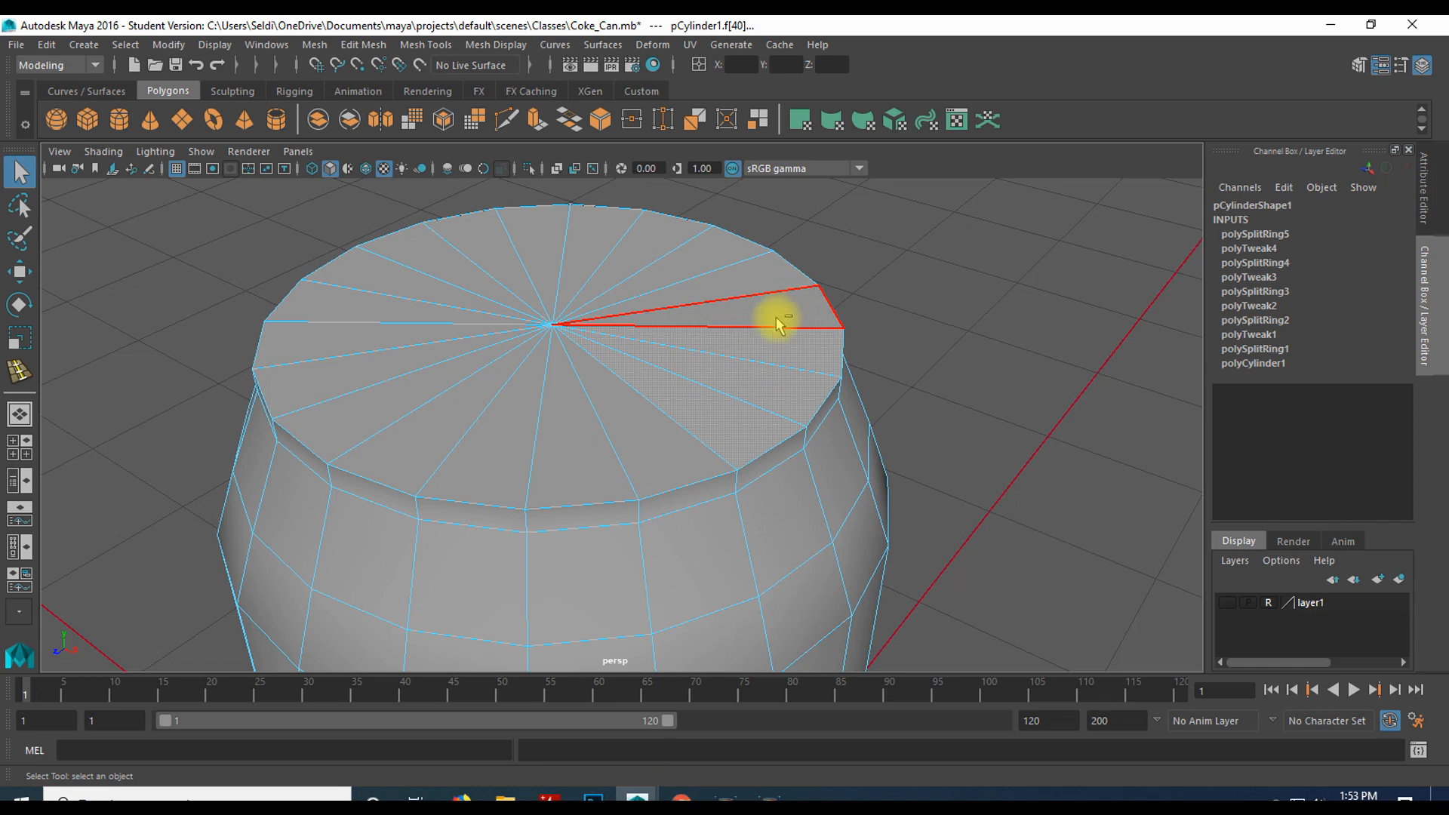
- Select the top cap's triangular faces one after another, going around the rear of the cap
left_click(751, 420)
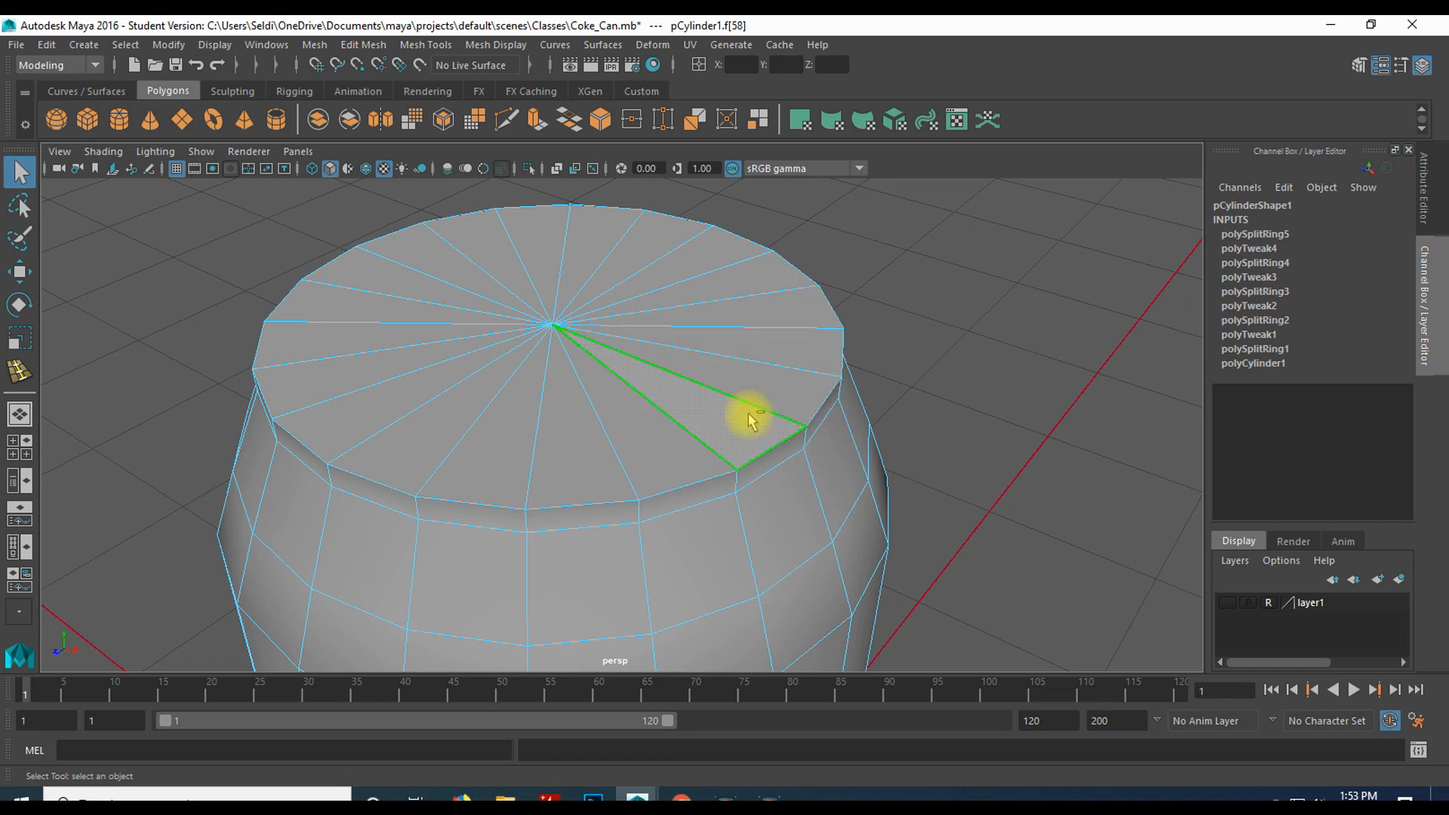
left_click(774, 381, "shift")
left_click(776, 340, "shift")
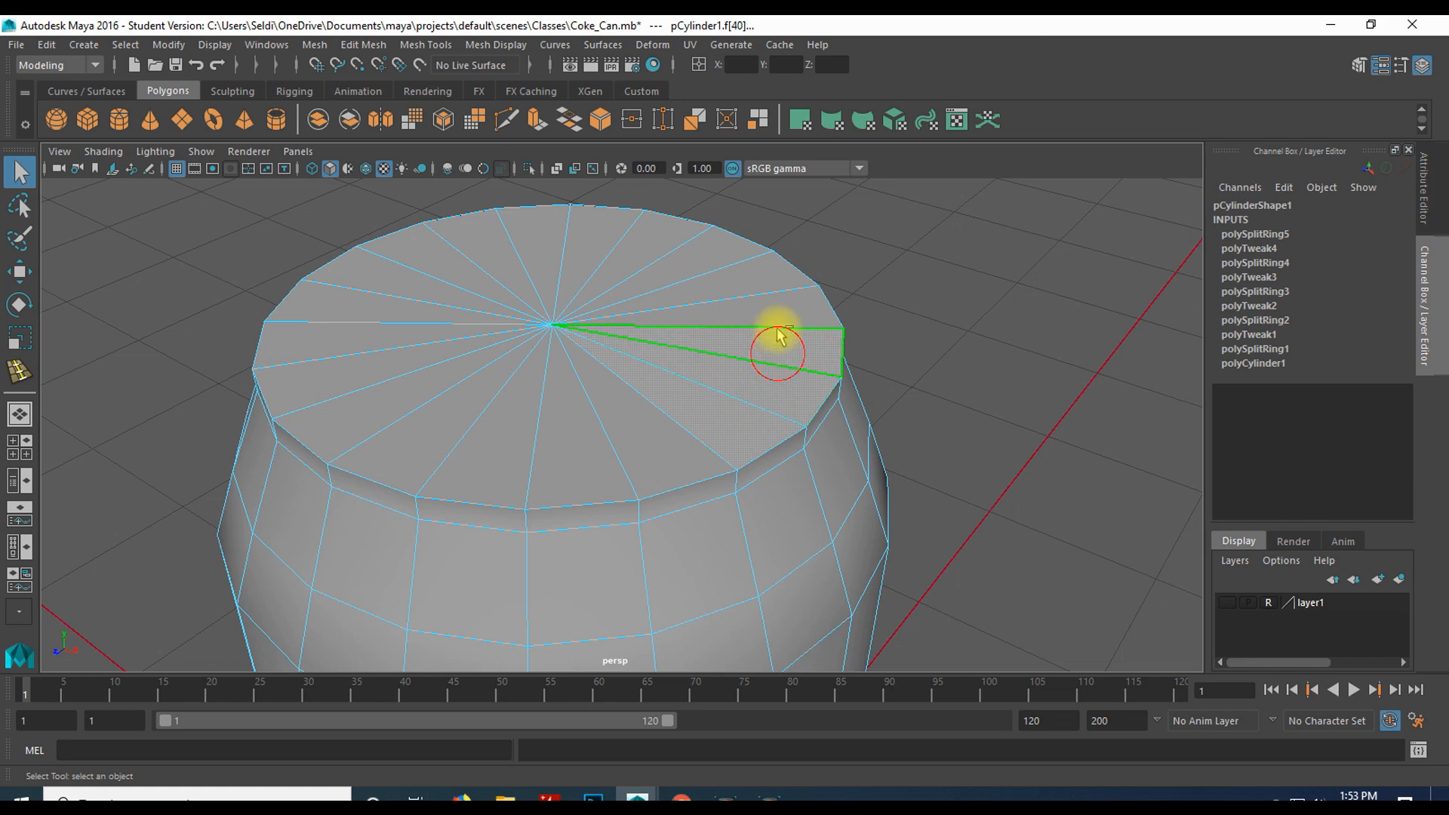
left_click(755, 270, "shift")
left_click(677, 258, "shift")
left_click(628, 254, "shift")
left_click(572, 253, "shift")
left_click(531, 252, "shift")
left_click(499, 255, "shift")
left_click(405, 259, "shift")
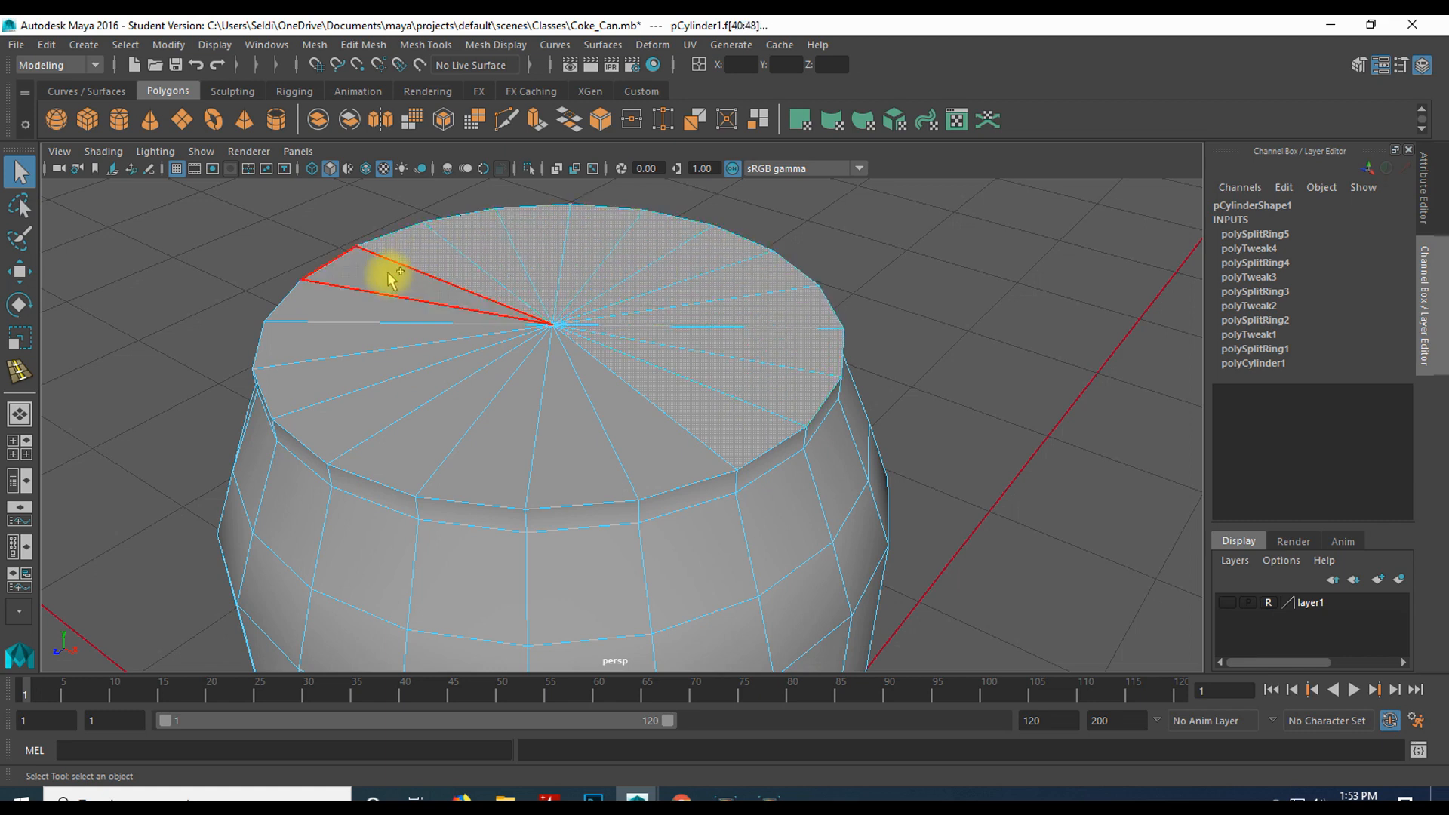
left_click_drag(387, 275, 380, 354, "shift")
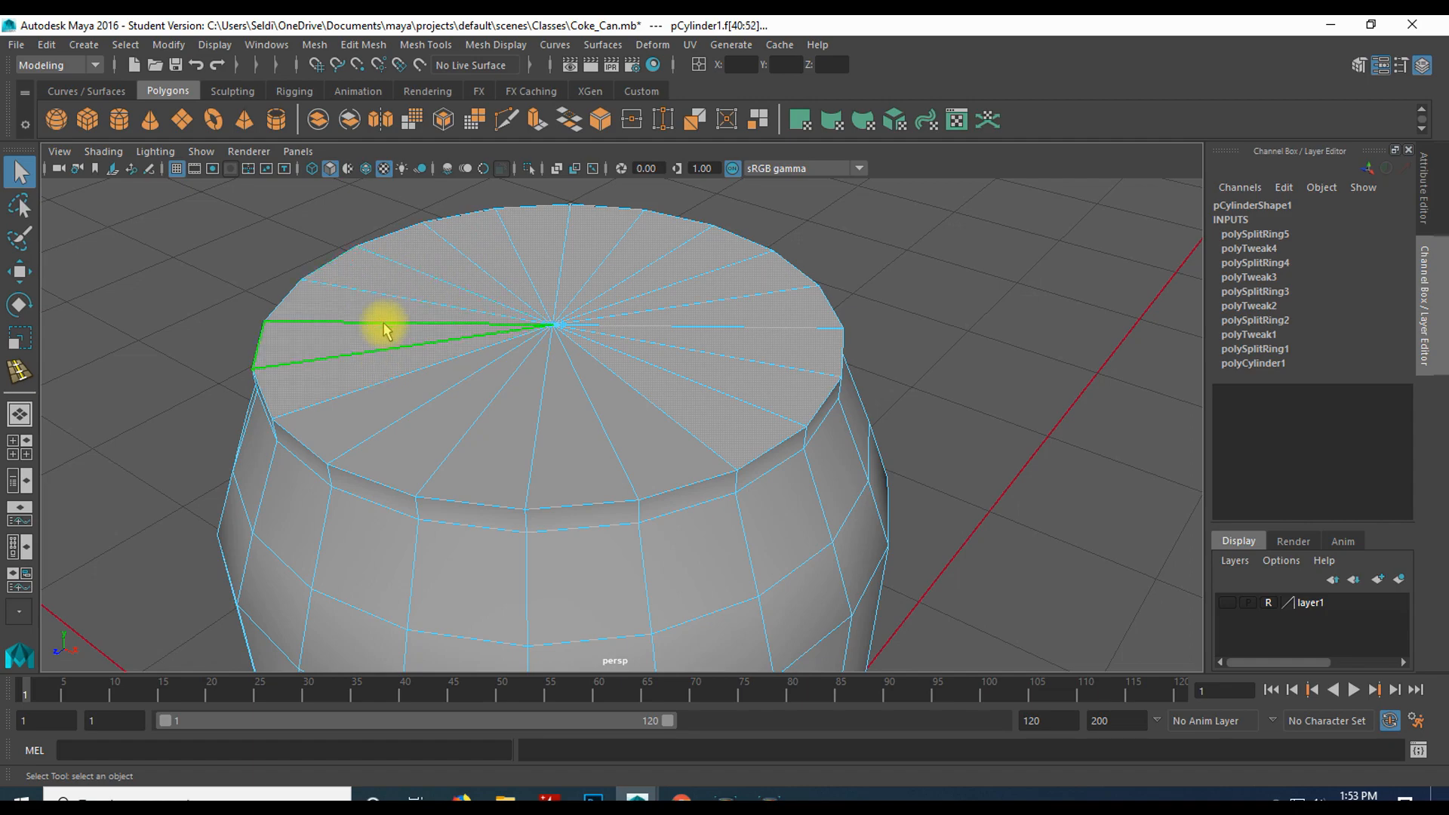
- Undo the last additions to the face selection and add all the remaining faces of the top cap
left_click_drag(154, 329, 641, 377, "alt")
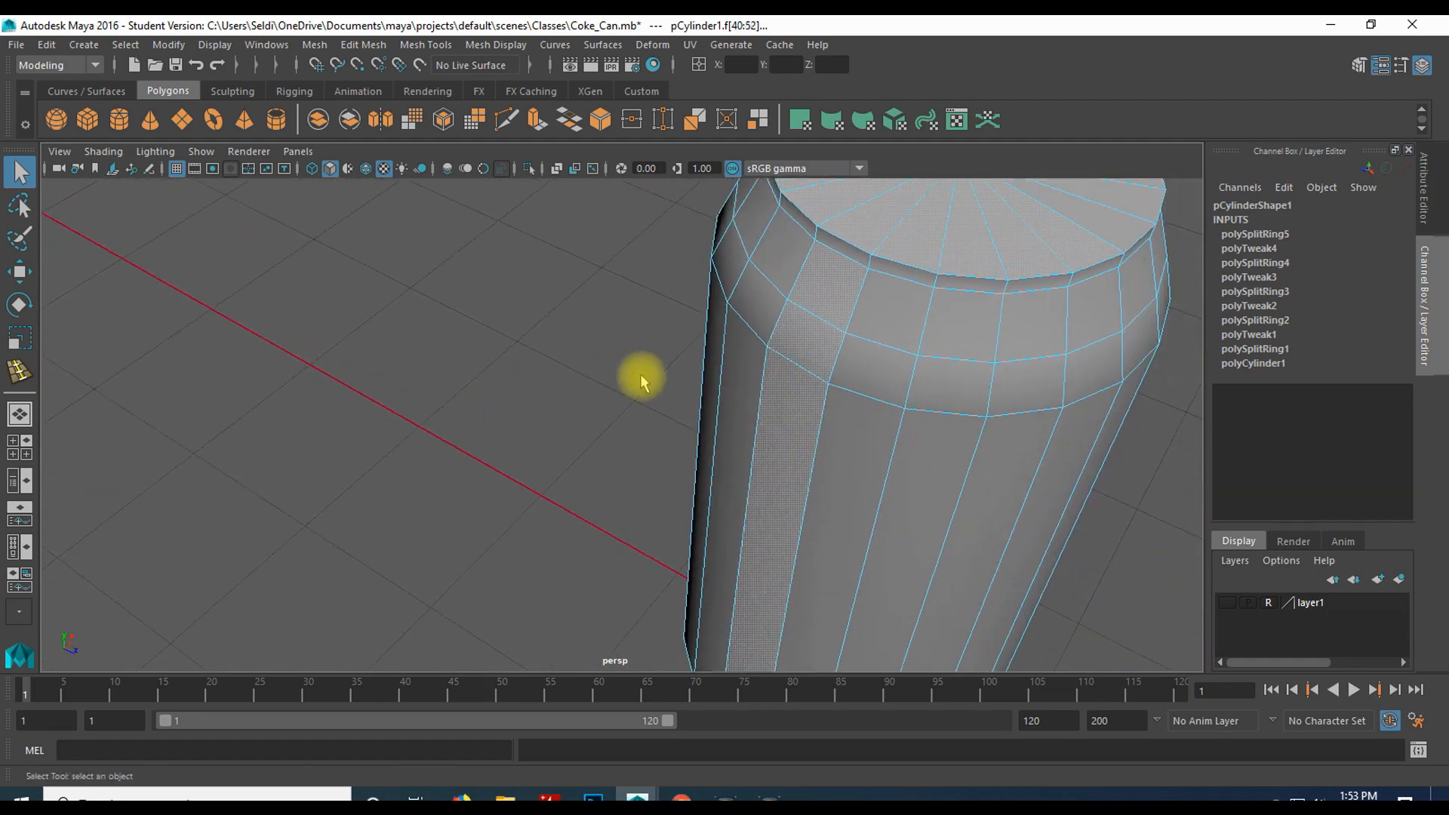
left_click_drag(530, 377, 434, 348, "alt")
left_click_drag(430, 288, 468, 318, "alt")
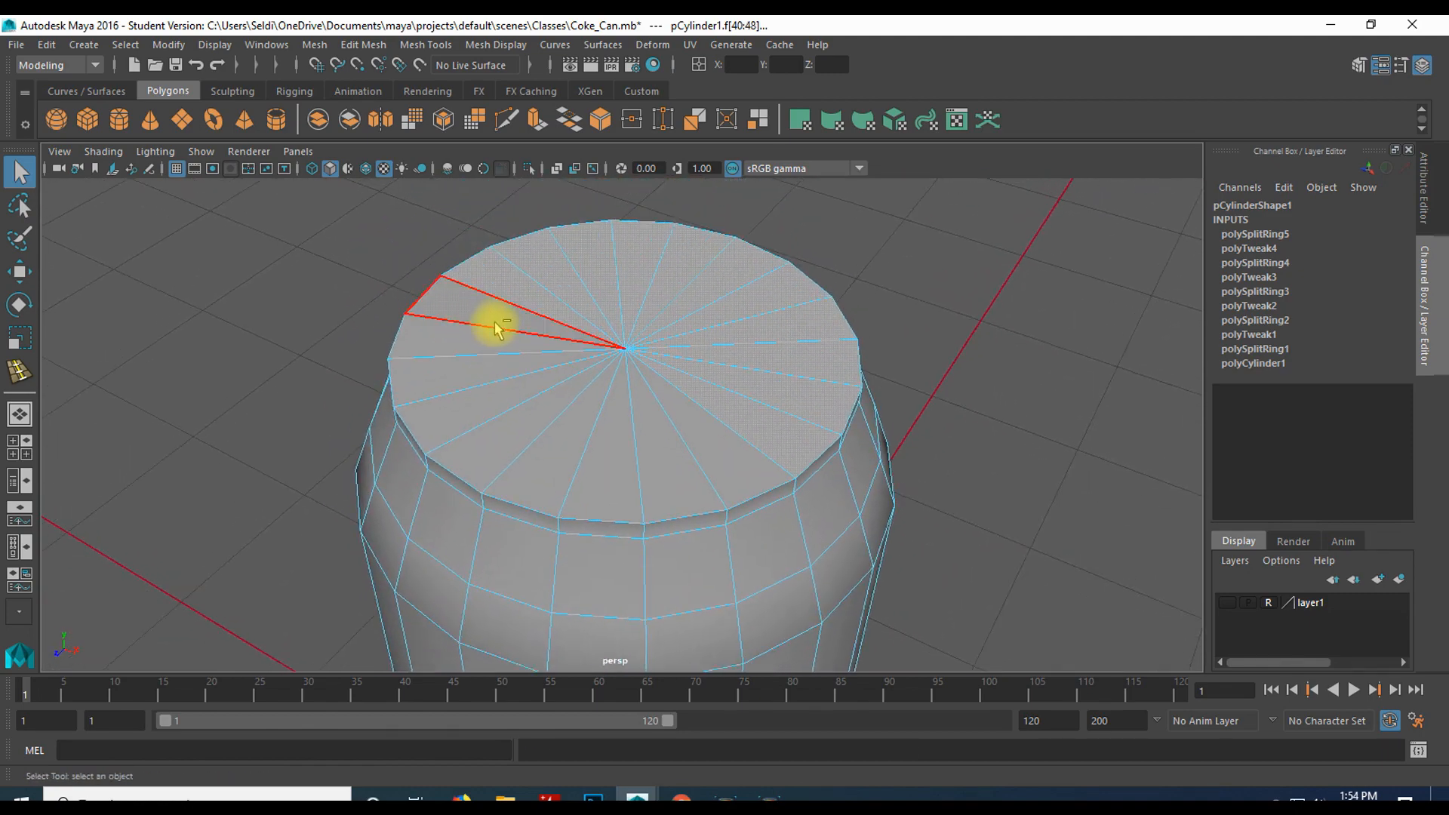
key("ctrl+z")
key("ctrl+z")
key("ctrl+z")
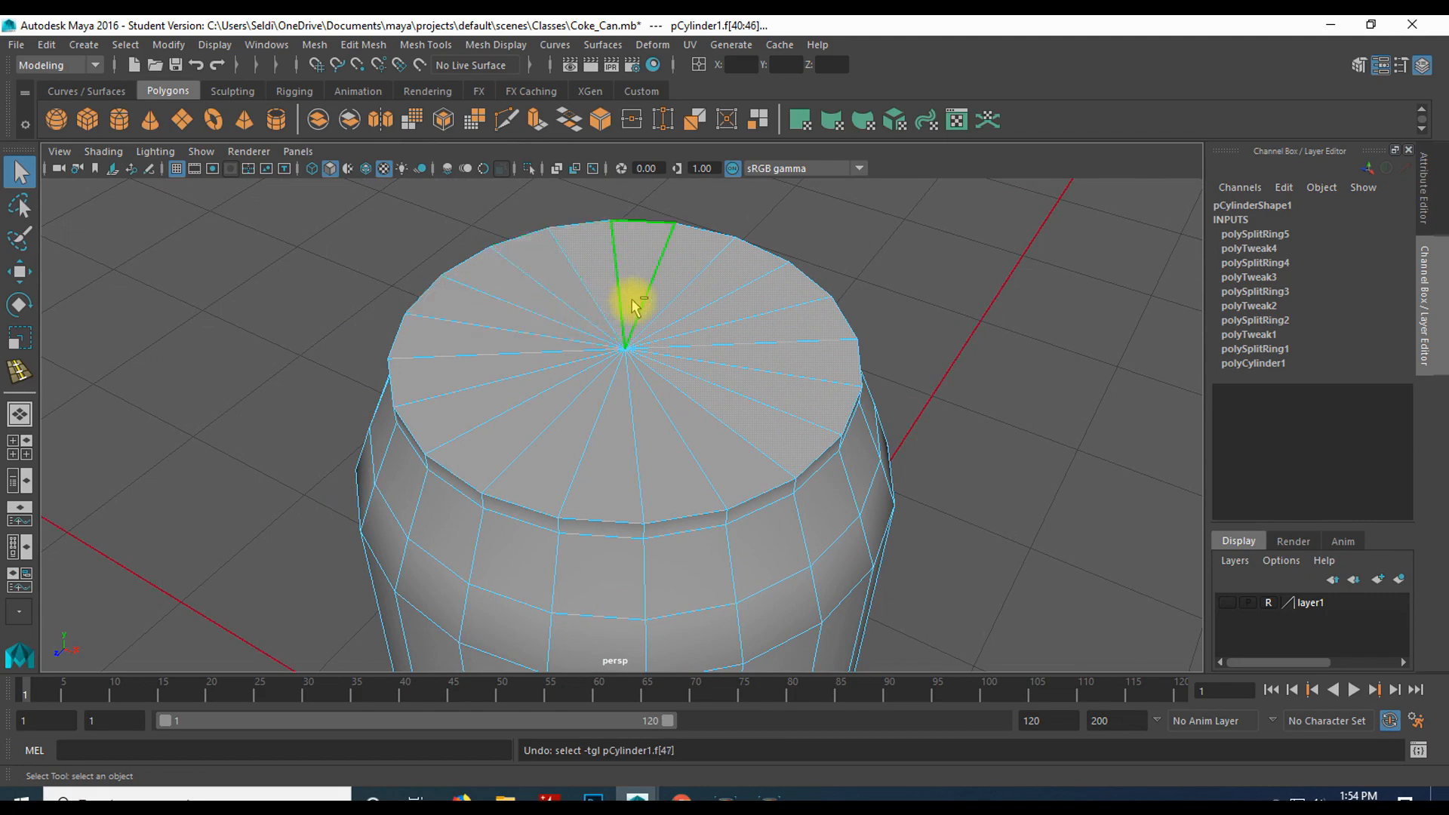
mouse_move(644, 268)
left_mouse_down("shift")
mouse_move(585, 246)
mouse_move(478, 297)
mouse_move(446, 408)
mouse_move(485, 443)
mouse_move(548, 453)
mouse_move(624, 452)
mouse_move(686, 430)
mouse_move(686, 460)
mouse_move(709, 428)
left_mouse_up("shift")
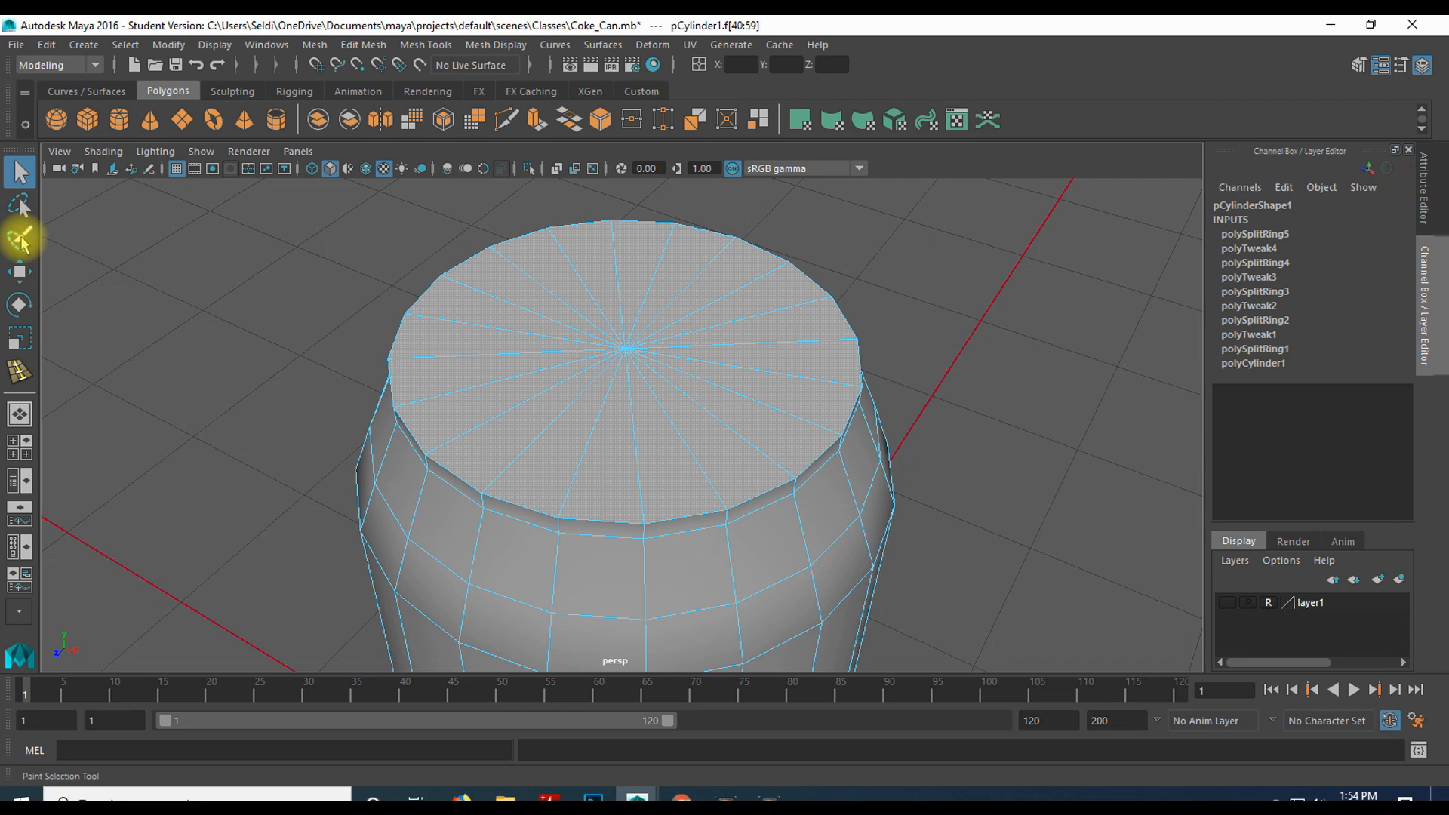
- Clear the selection and select all the top cap's faces with the Paint Selection Tool, using a reduced brush size
left_click(119, 280)
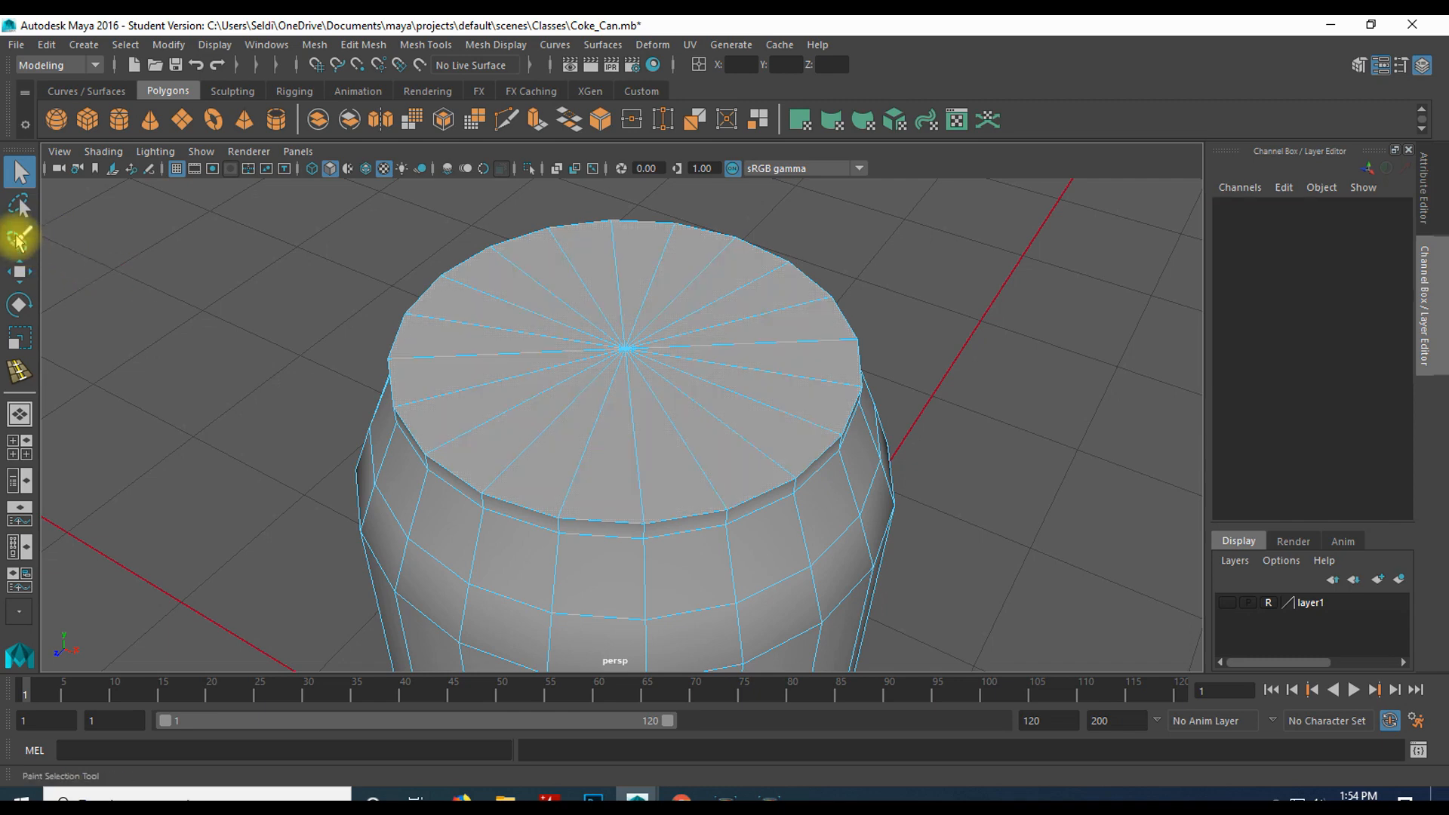
left_click(18, 240)
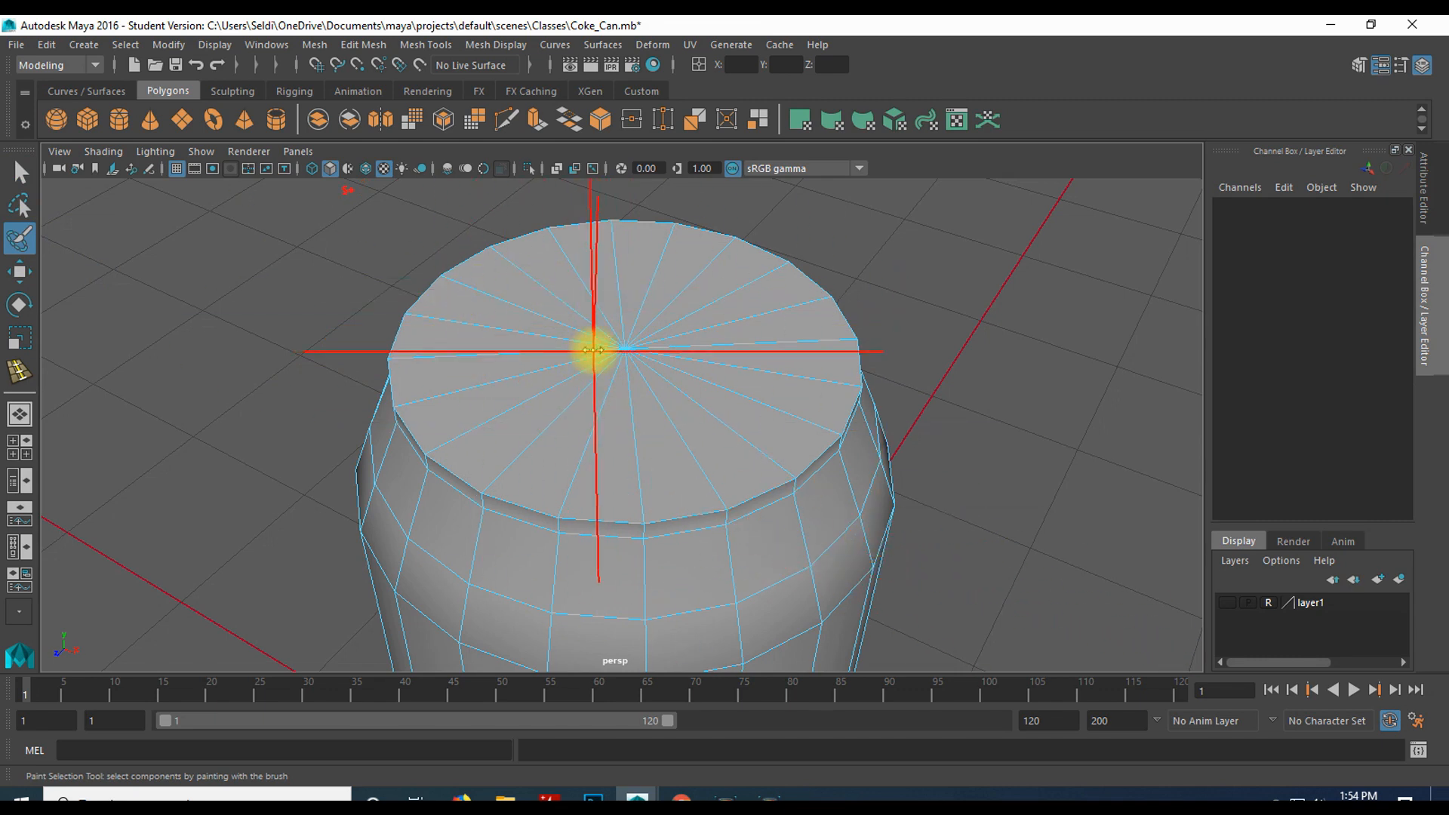
key("b")
left_click_drag(594, 350, 553, 347)
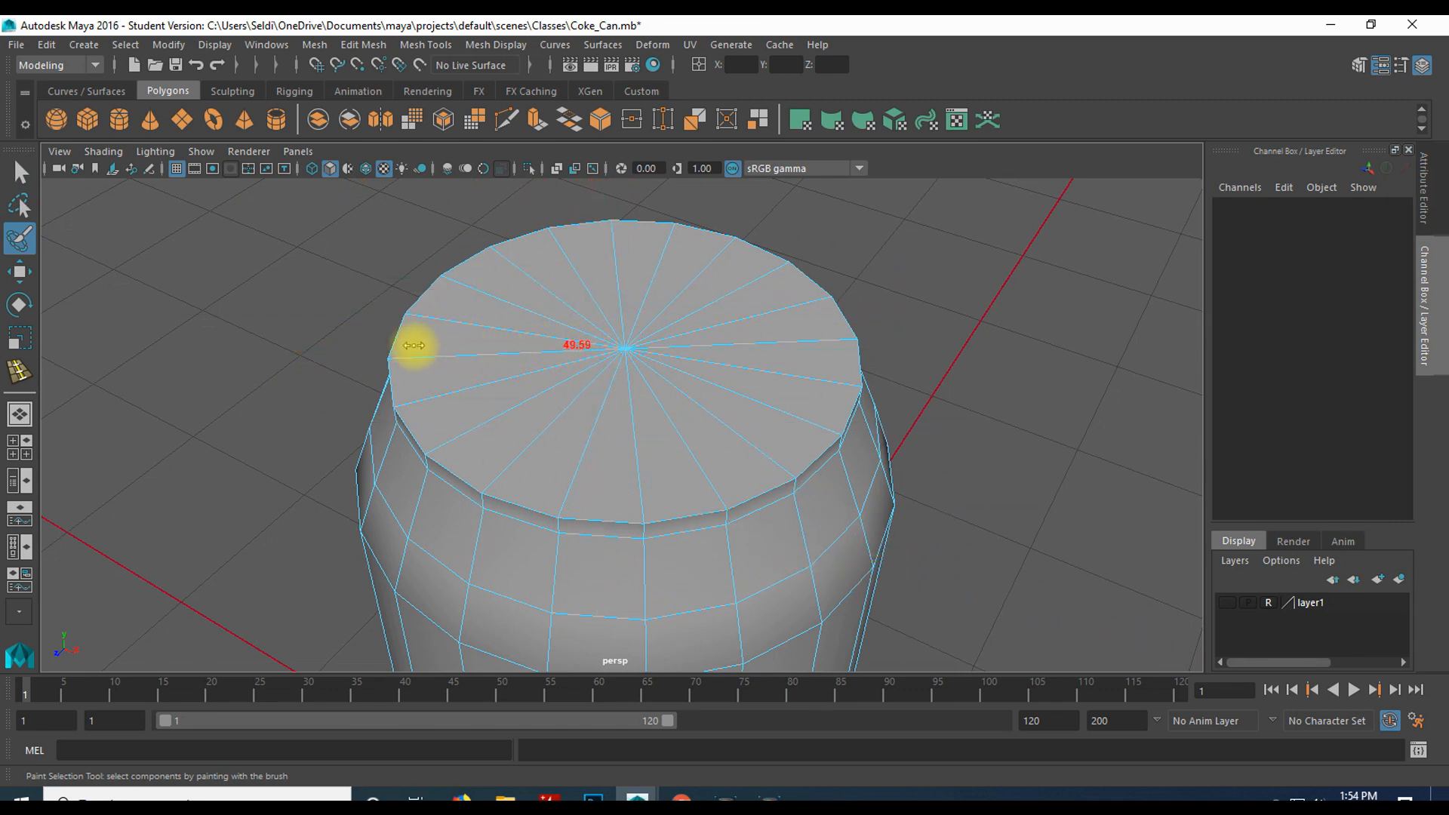
left_click_drag(414, 345, 275, 346)
key("b")
left_click_drag(650, 378, 596, 384)
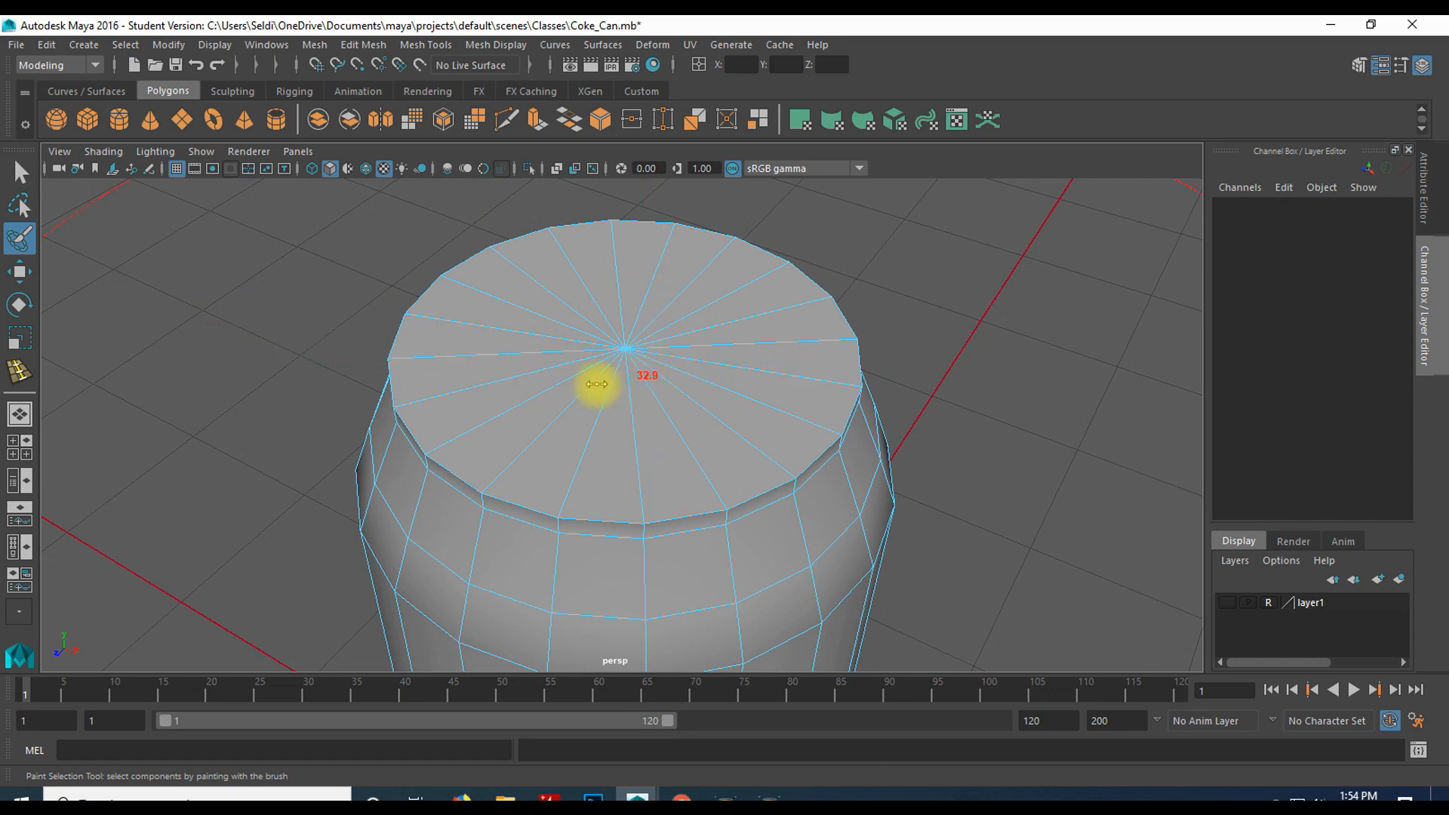
left_click_drag(398, 377, 359, 377)
key("b")
mouse_move(668, 376)
left_mouse_down()
mouse_move(548, 380)
mouse_move(524, 405)
mouse_move(665, 424)
mouse_move(680, 315)
mouse_move(518, 356)
left_mouse_up()
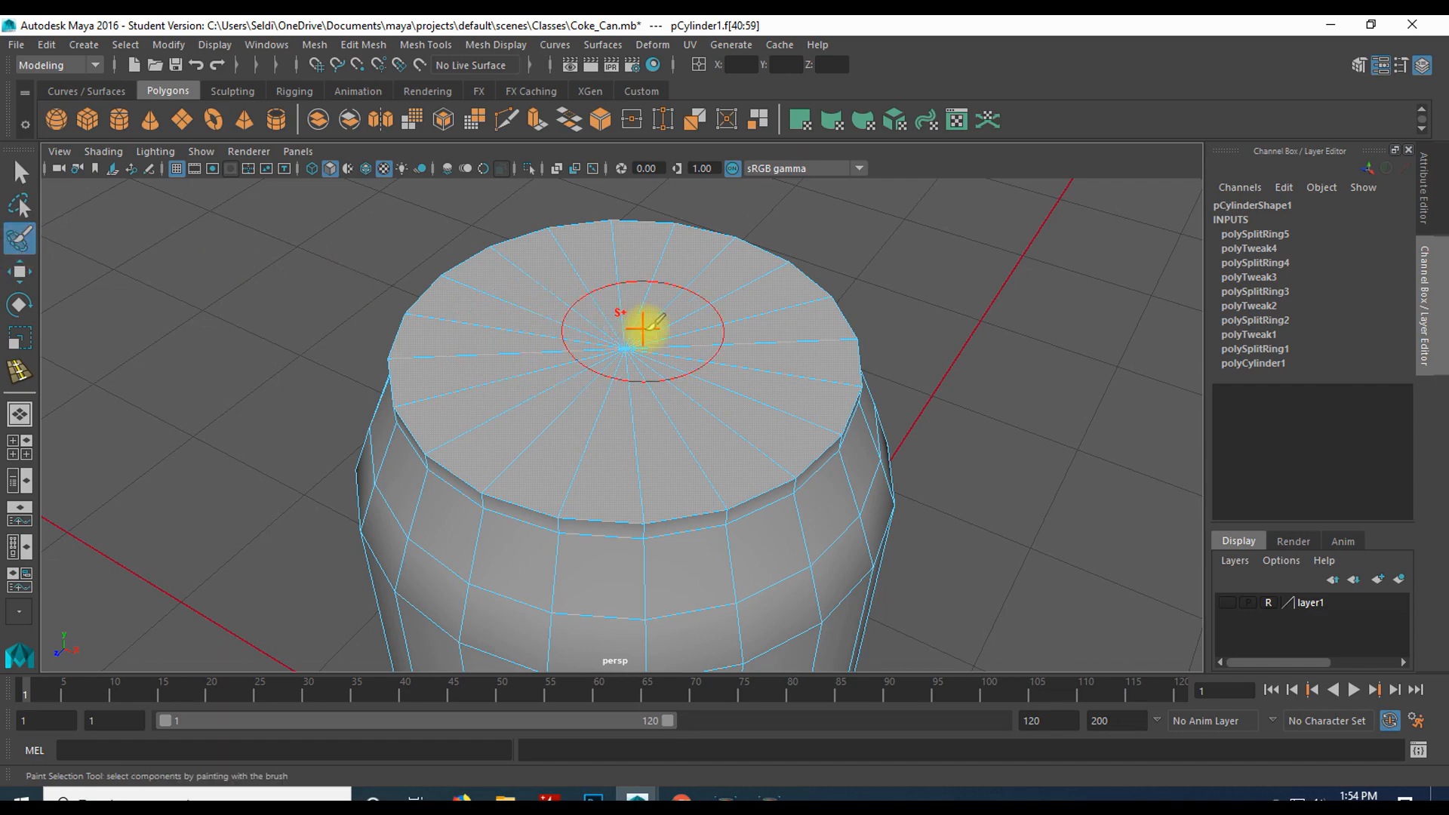
- Extrude the selected top cap faces and scale them uniformly inward slightly to form a narrow rim
left_click_drag(301, 361, 508, 362, "alt")
middle_click_drag(531, 333, 474, 502, "alt")
mouse_move(474, 502)
left_mouse_down("alt")
mouse_move(569, 501)
mouse_move(498, 468)
mouse_move(314, 440)
mouse_move(314, 342)
mouse_move(314, 492)
left_mouse_up("alt")
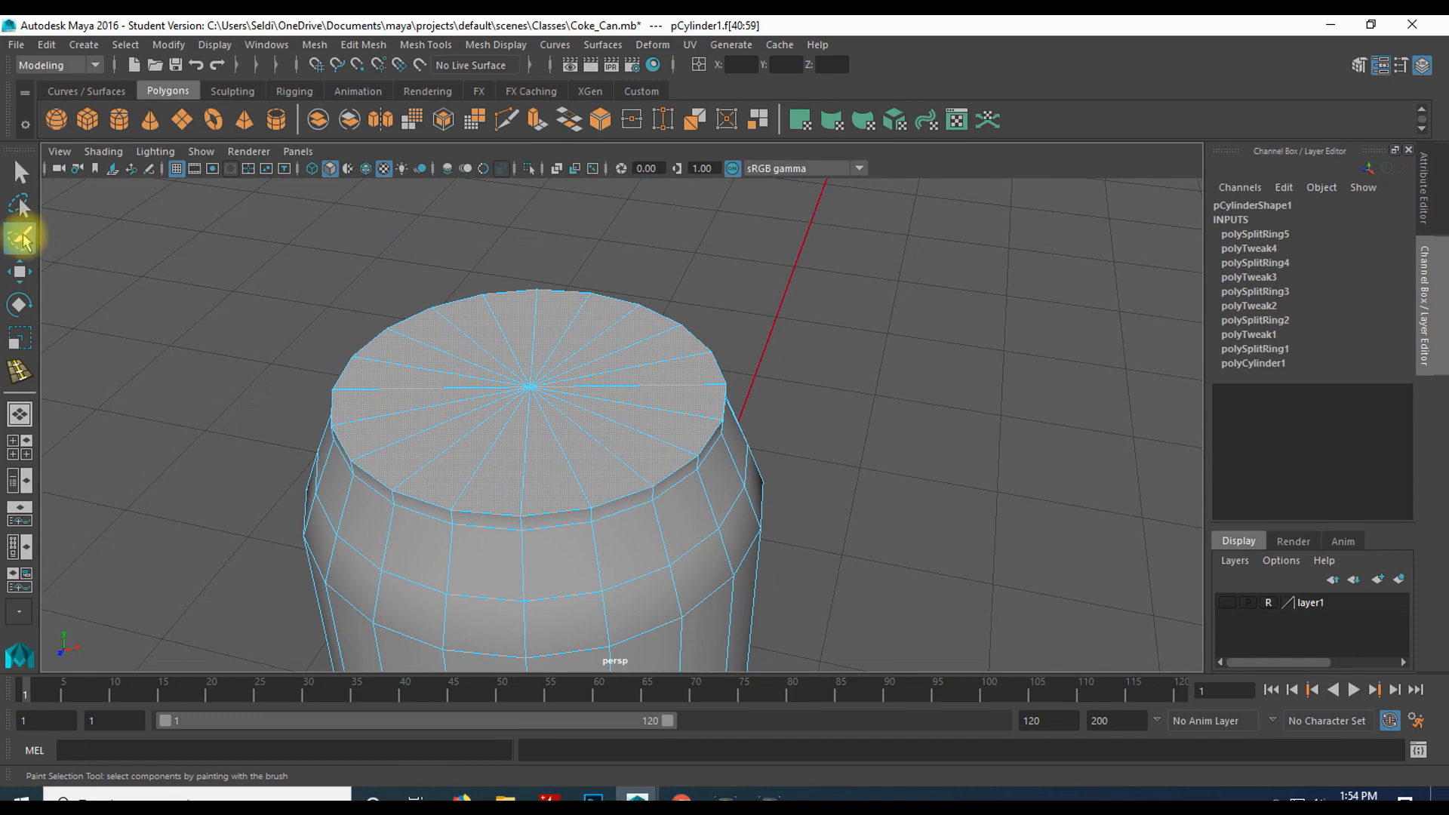
left_click(21, 173)
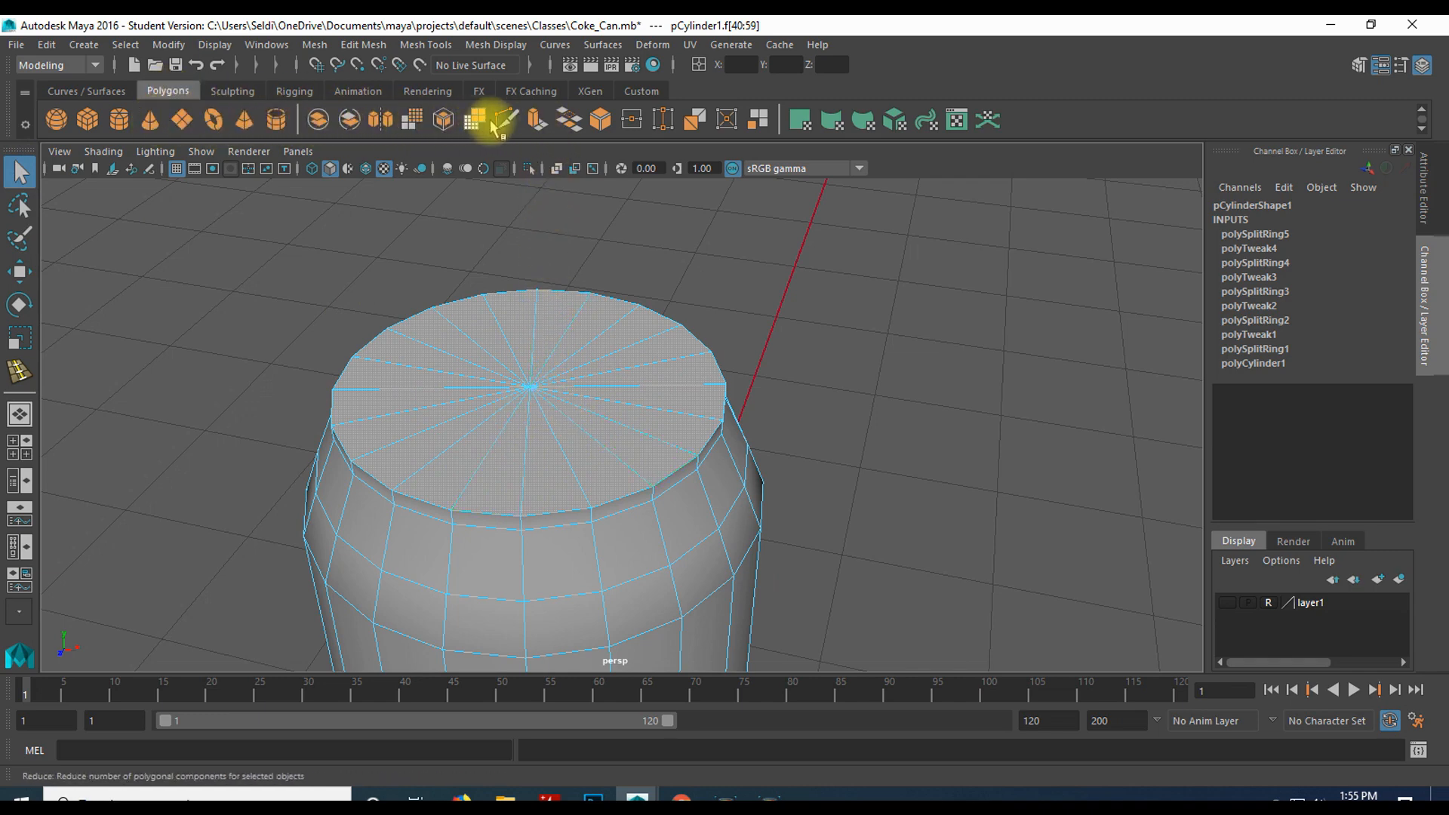
left_click(537, 121)
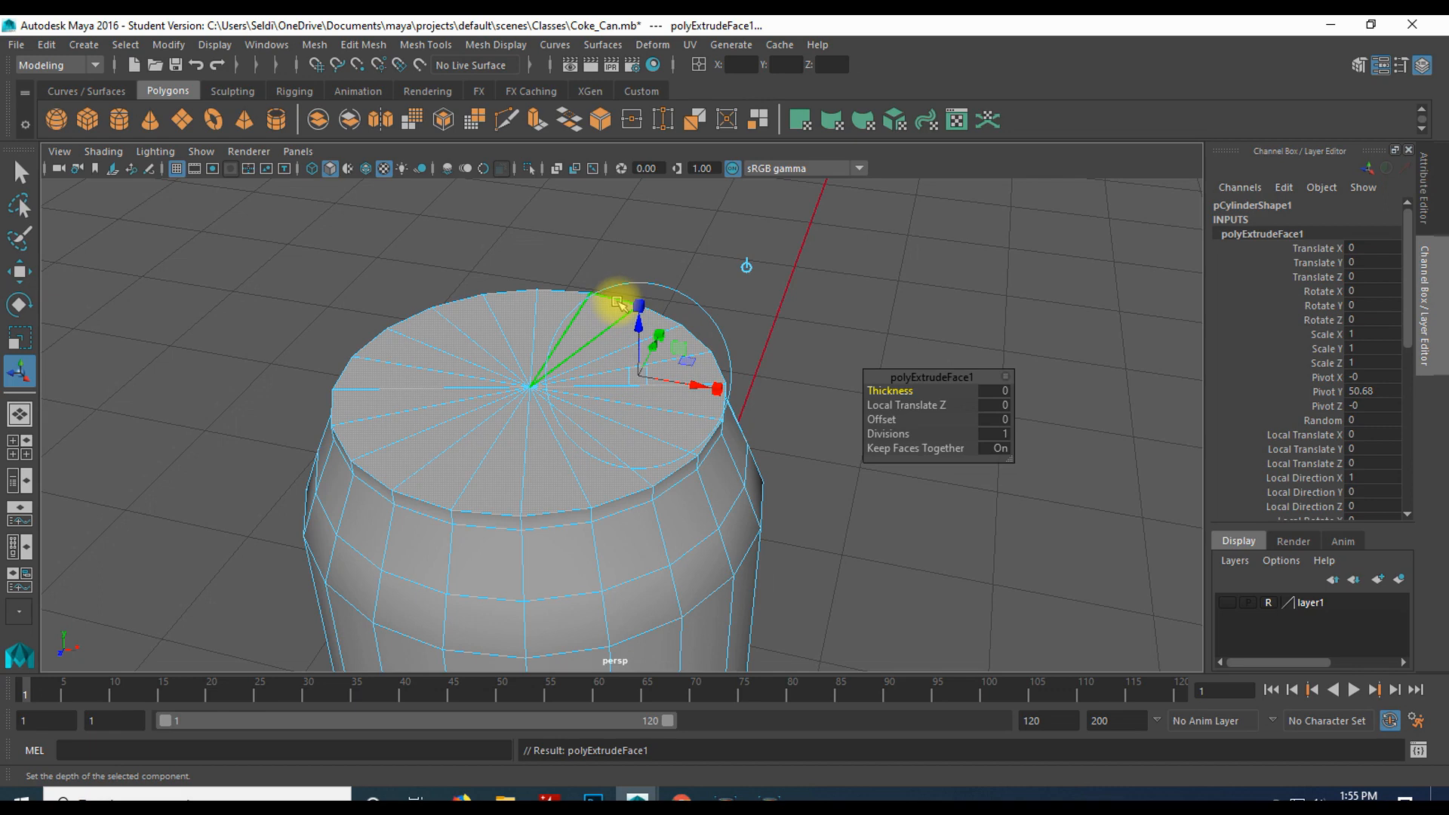
left_click_drag(637, 303, 637, 304)
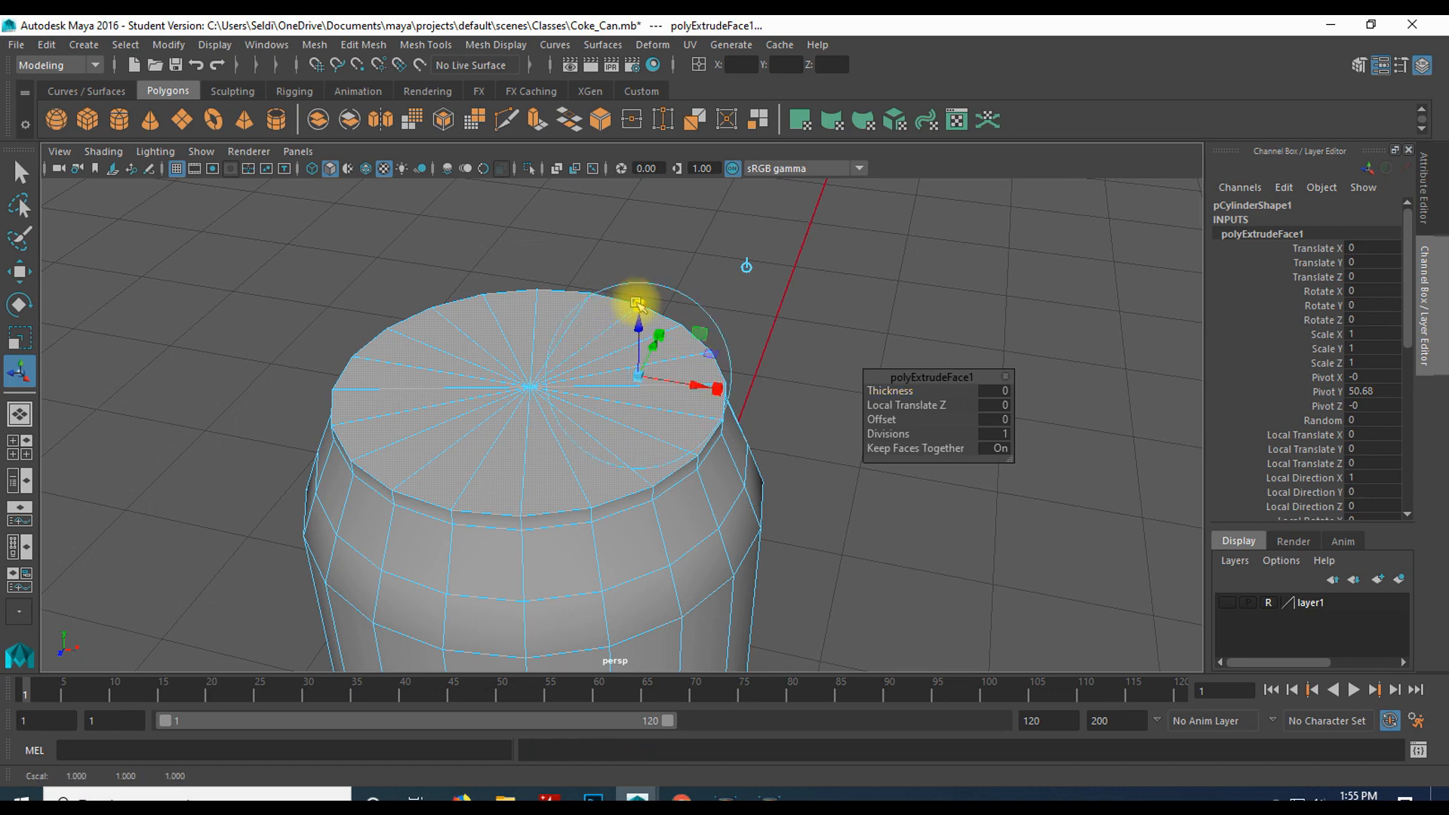
left_click(634, 386)
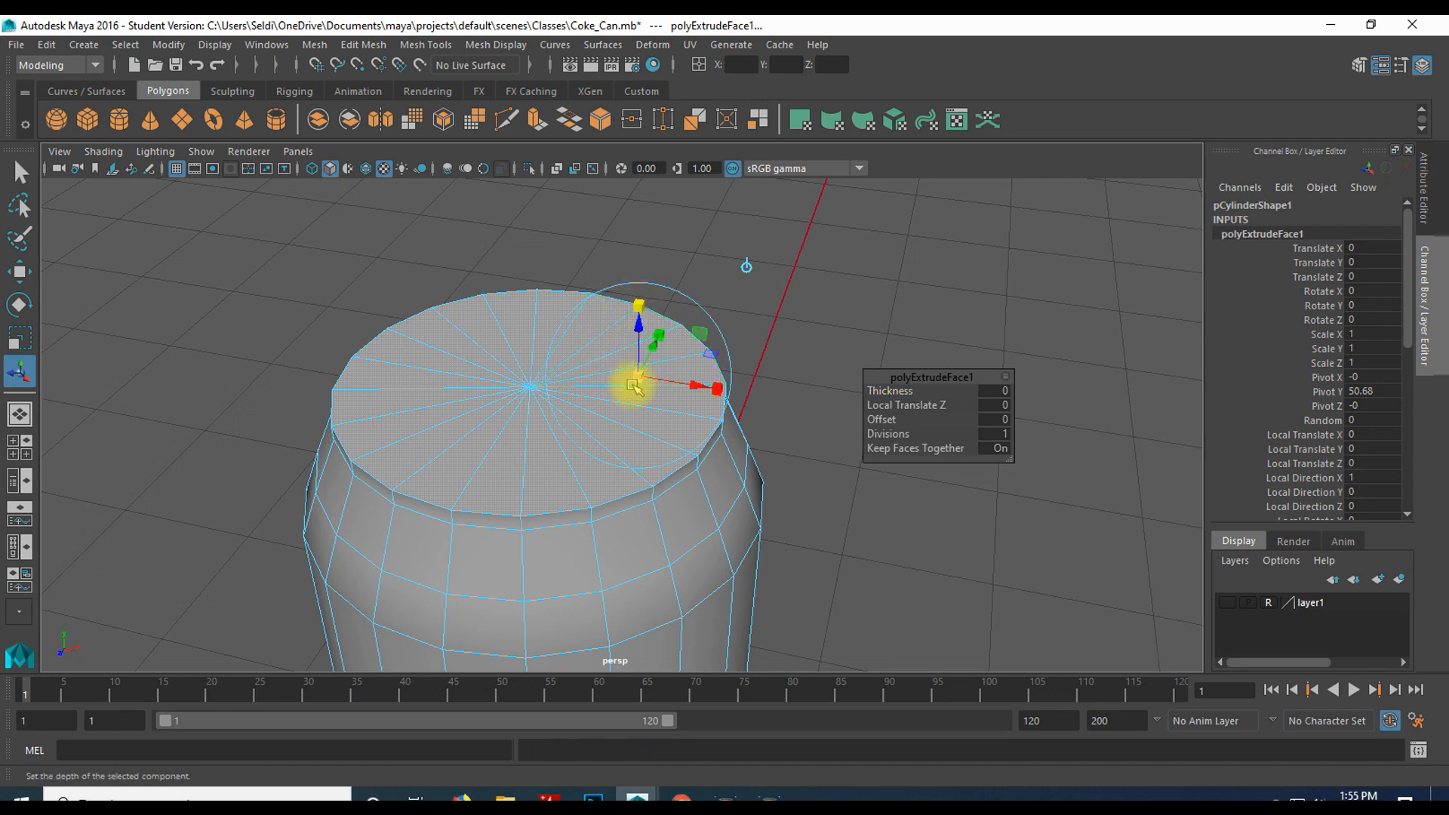
left_click(641, 378)
left_click_drag(641, 378, 630, 371)
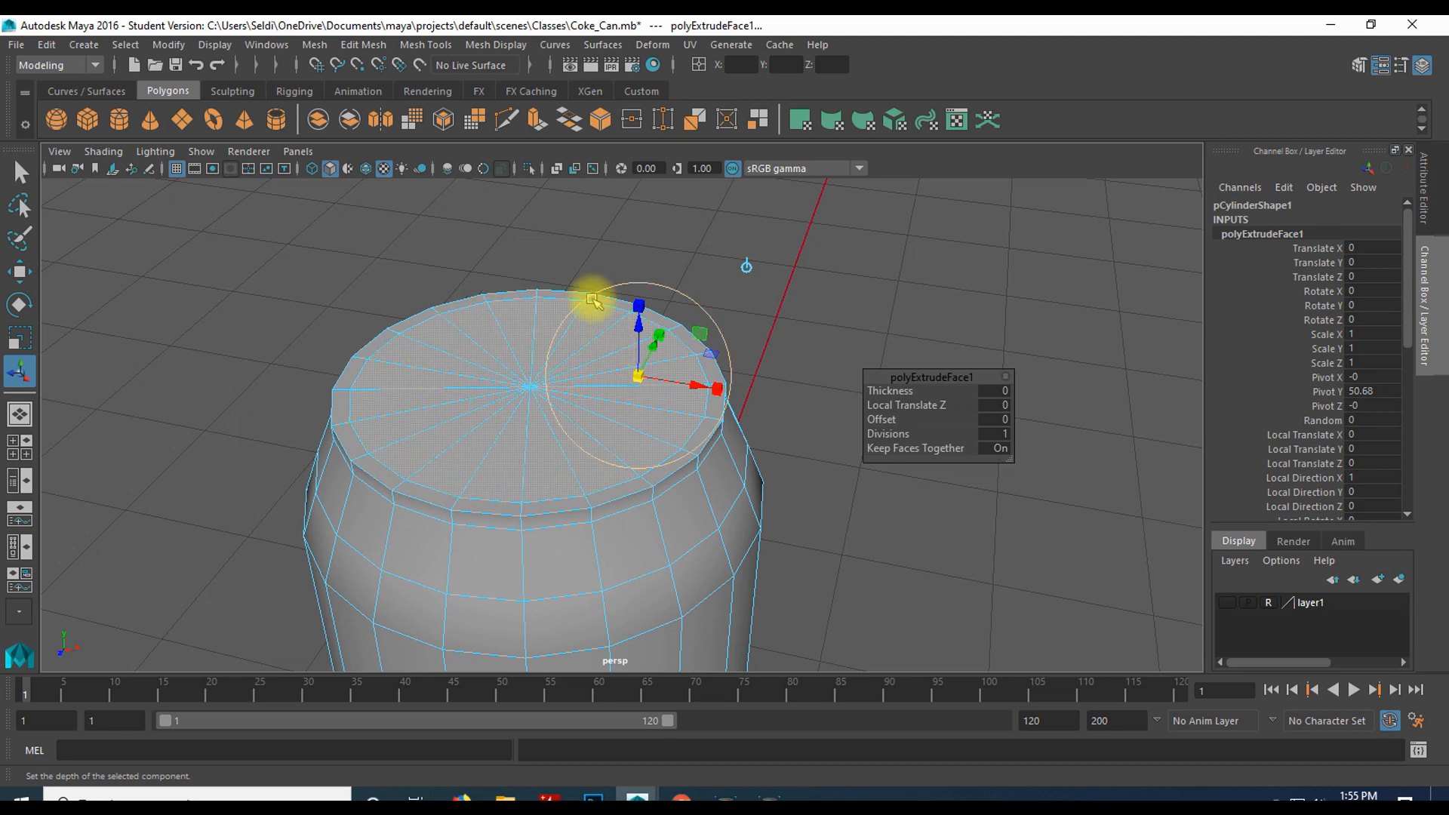
- Extrude the inner top faces again and push them down to a Local Translate Z of -1.291 to recess the lid
left_click(537, 120)
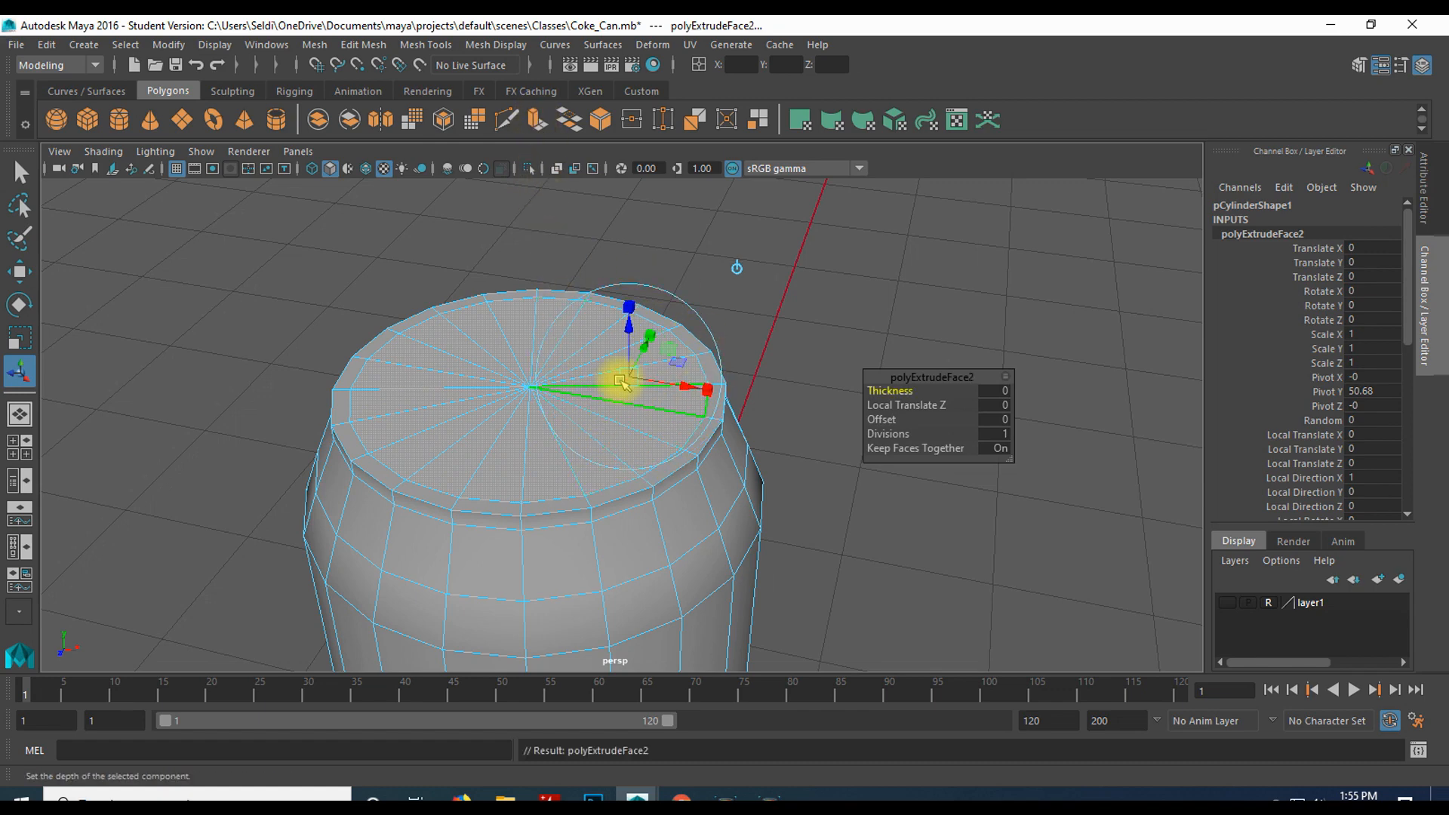
left_click_drag(630, 326, 631, 352)
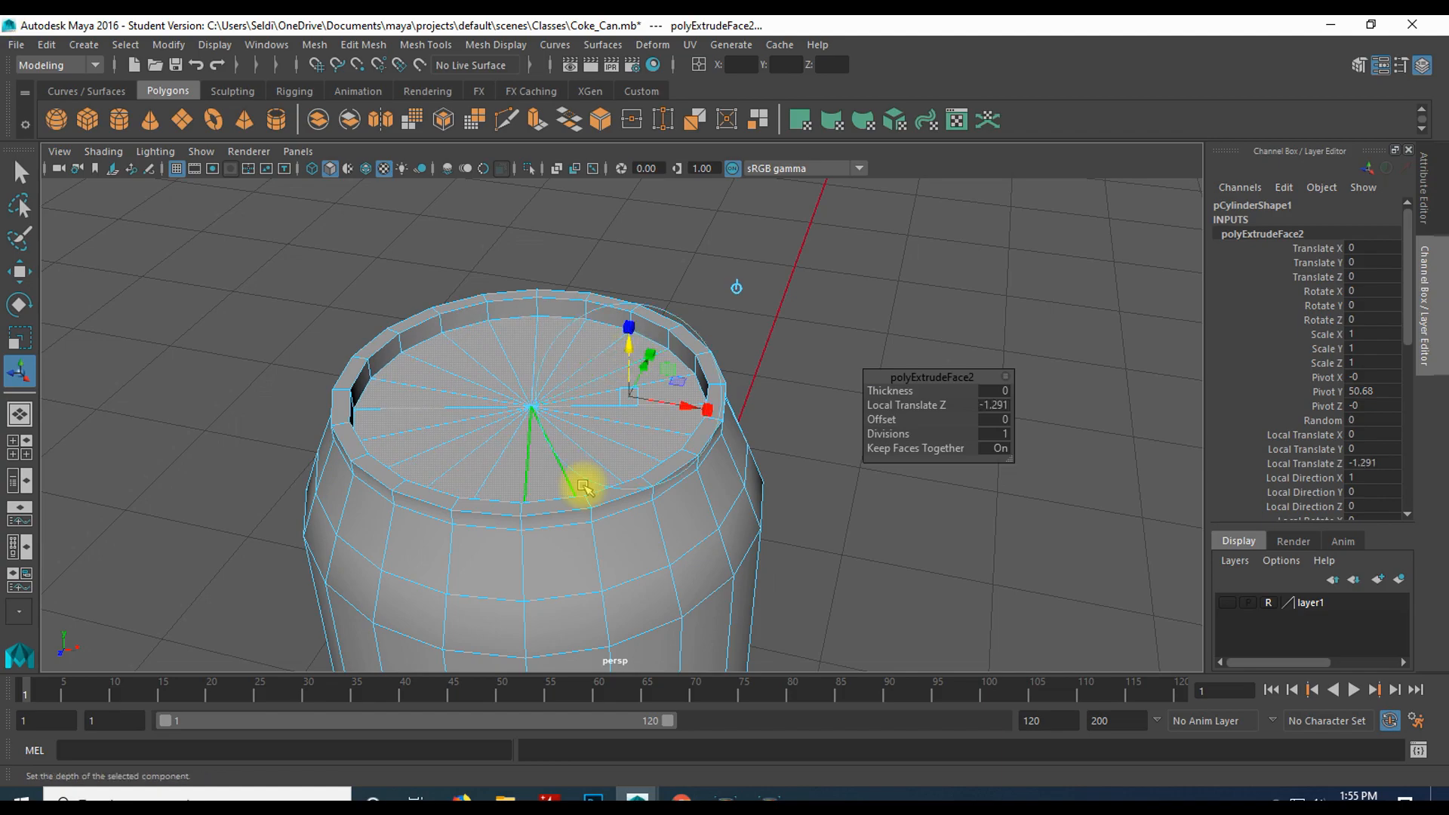
scroll(808, 498, "up", 3)
left_click_drag(835, 522, 647, 491, "alt")
- Return to object mode, select the whole can and check its recessed top
right_click(408, 305)
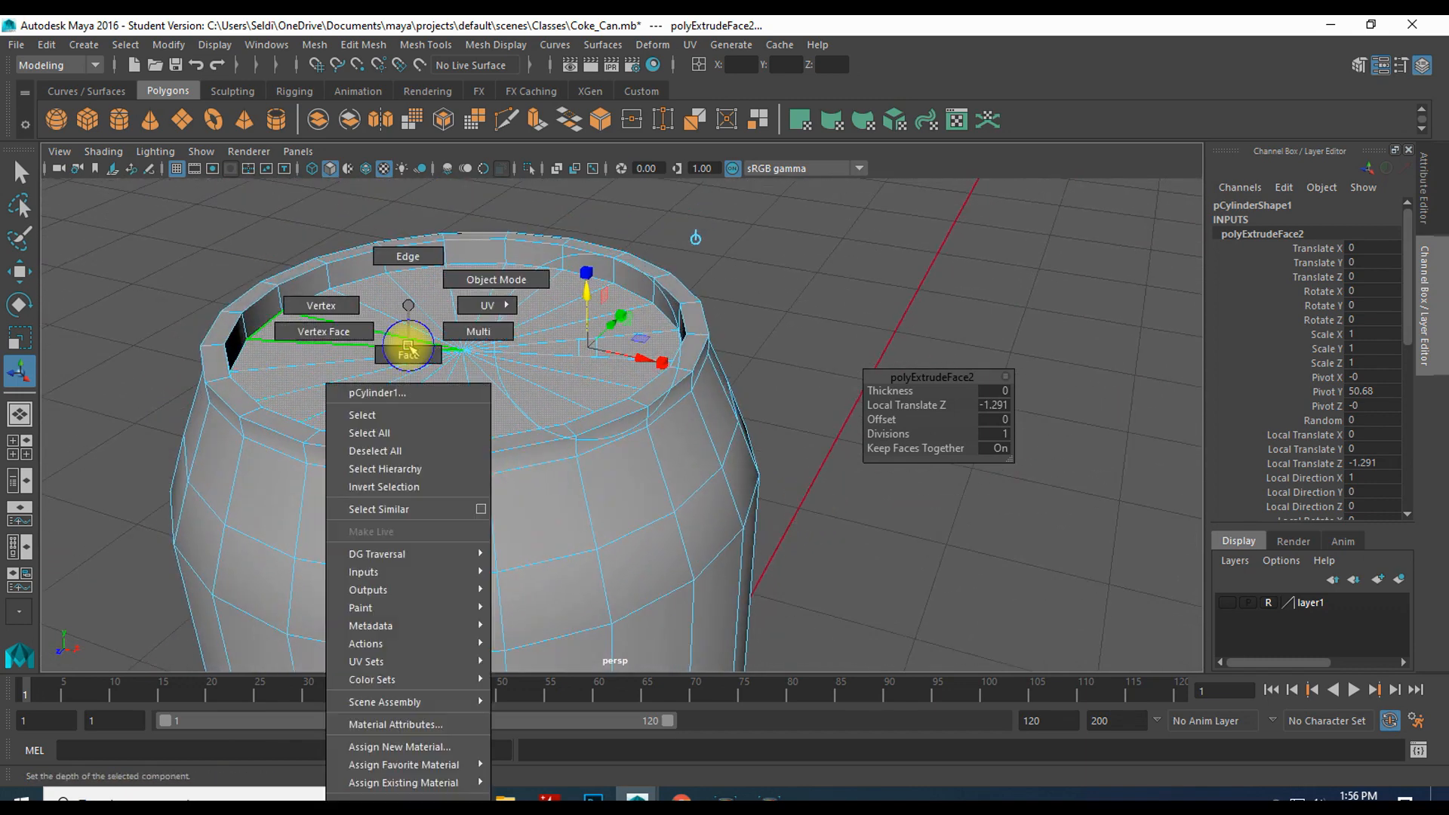
left_click(453, 289)
left_click(526, 447)
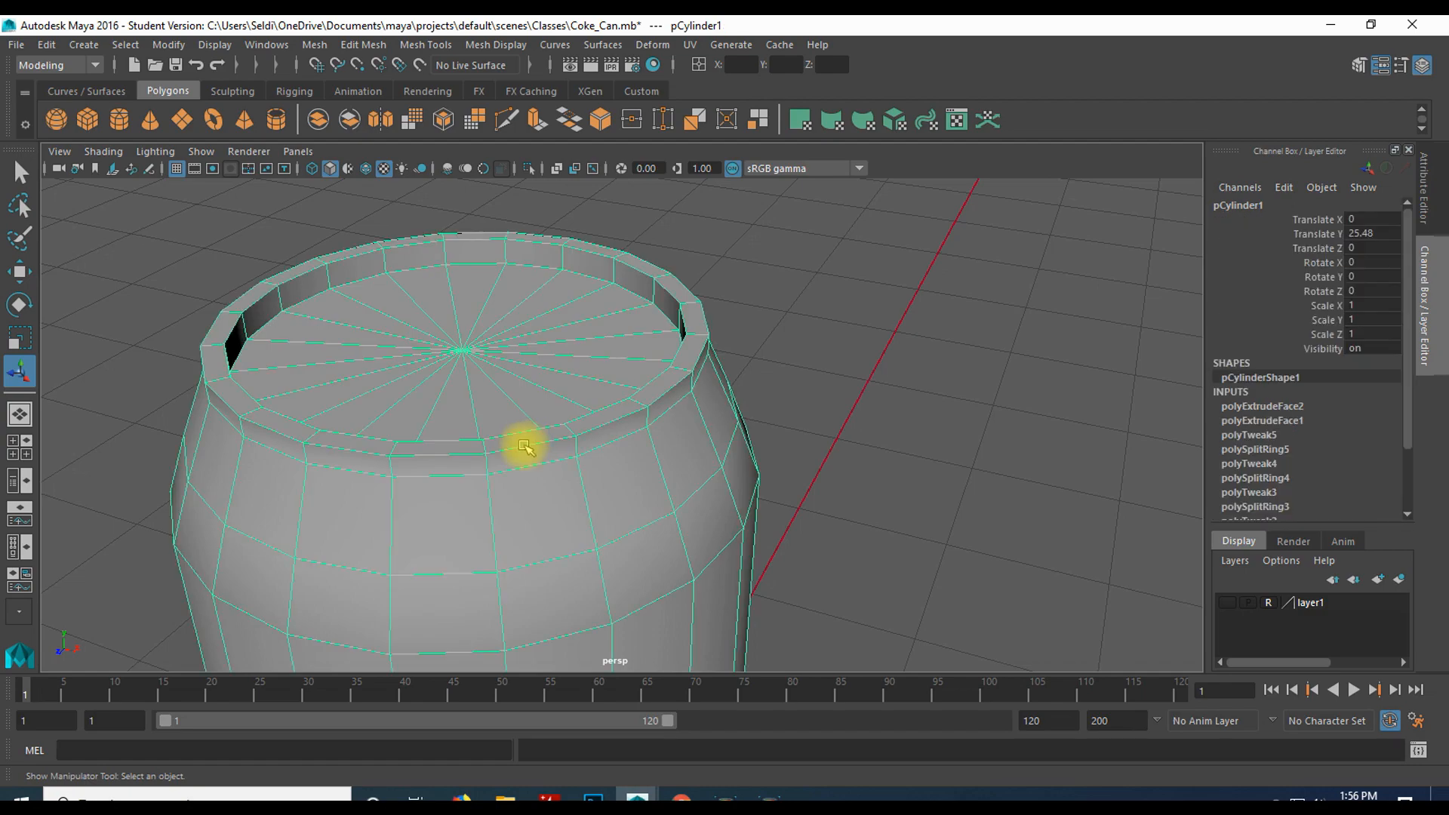
scroll(524, 446, "down", 10)
left_click_drag(738, 581, 708, 576, "alt")
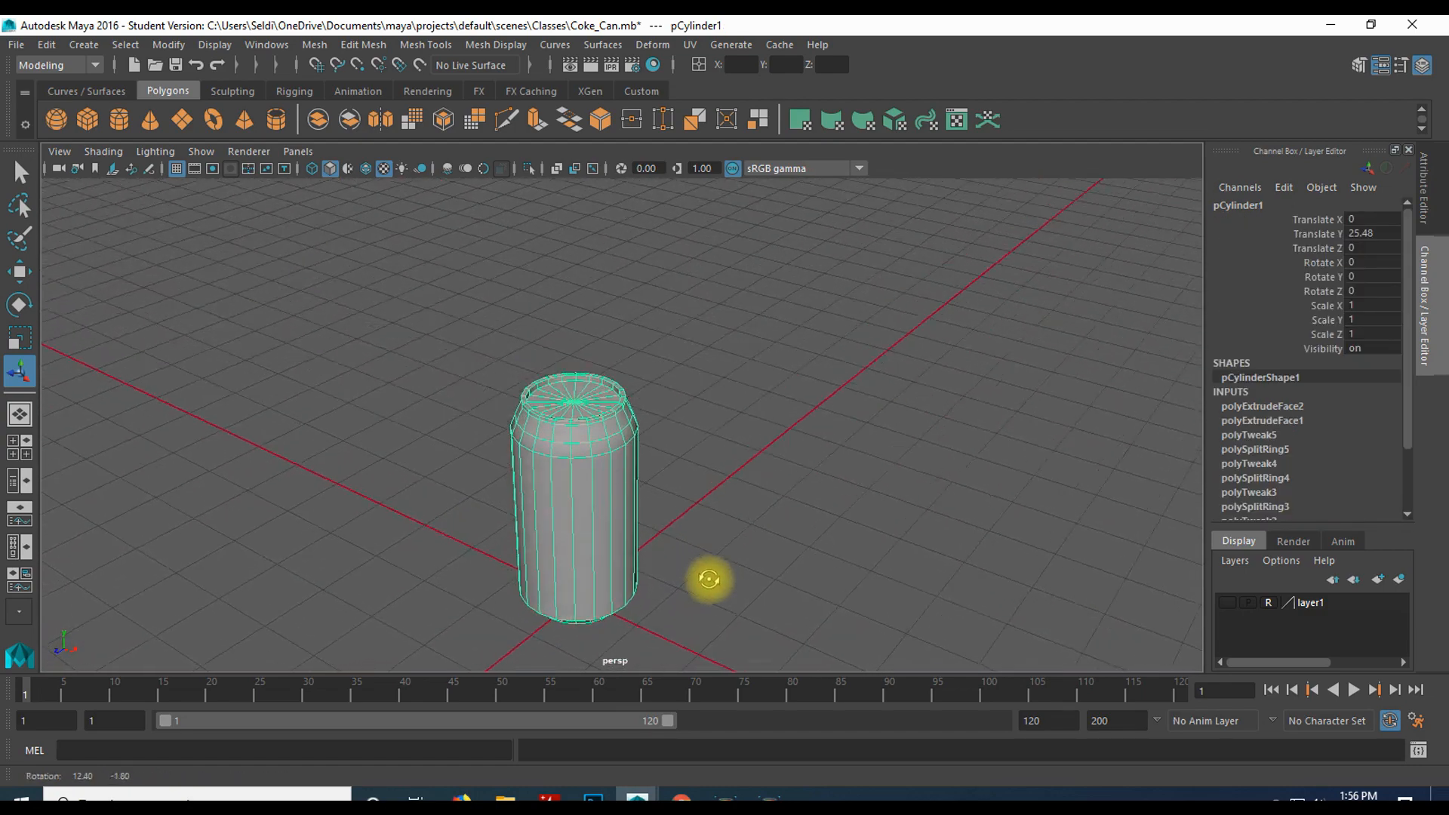
scroll(683, 527, "up", 6)
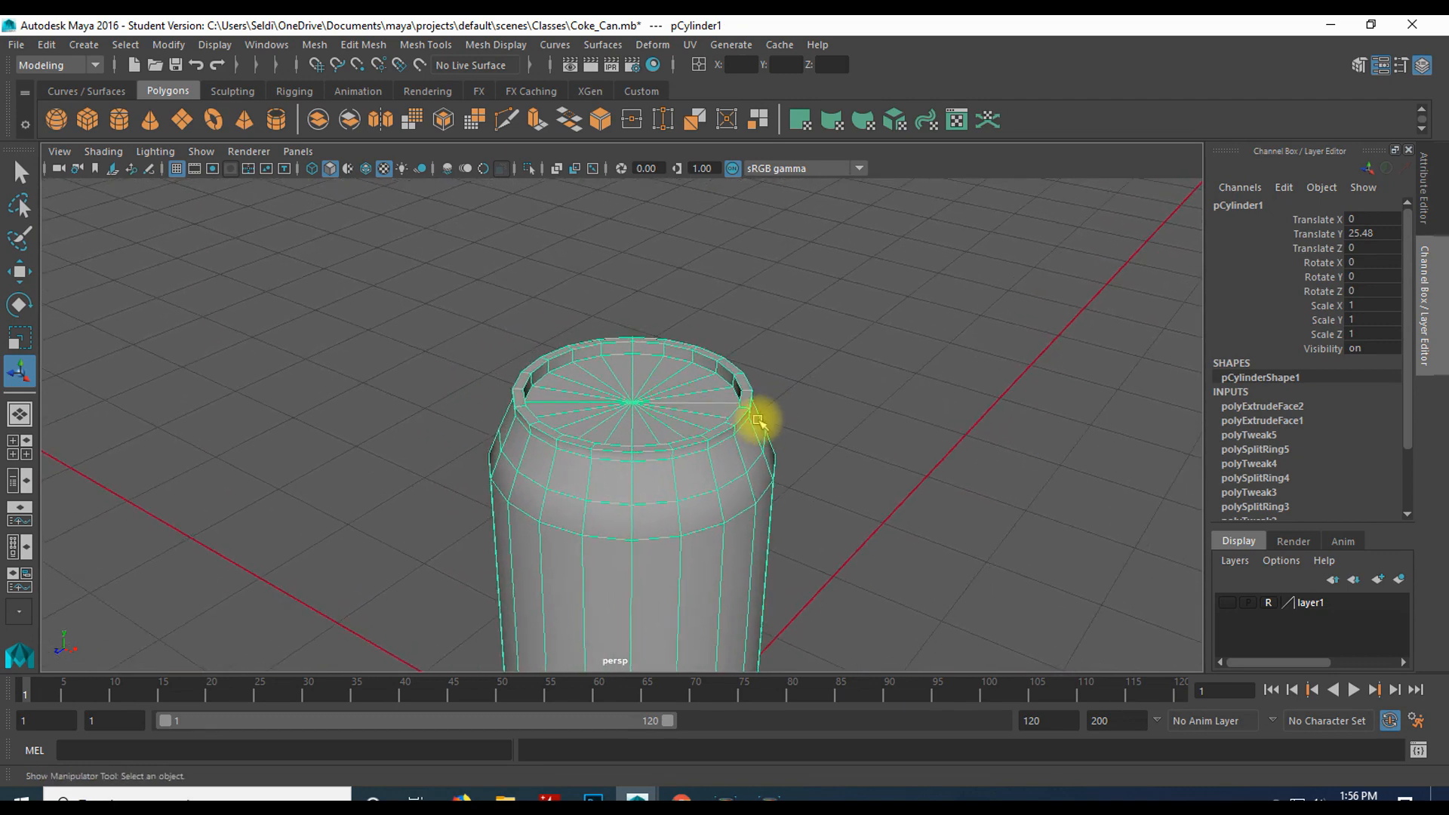
left_click(18, 51)
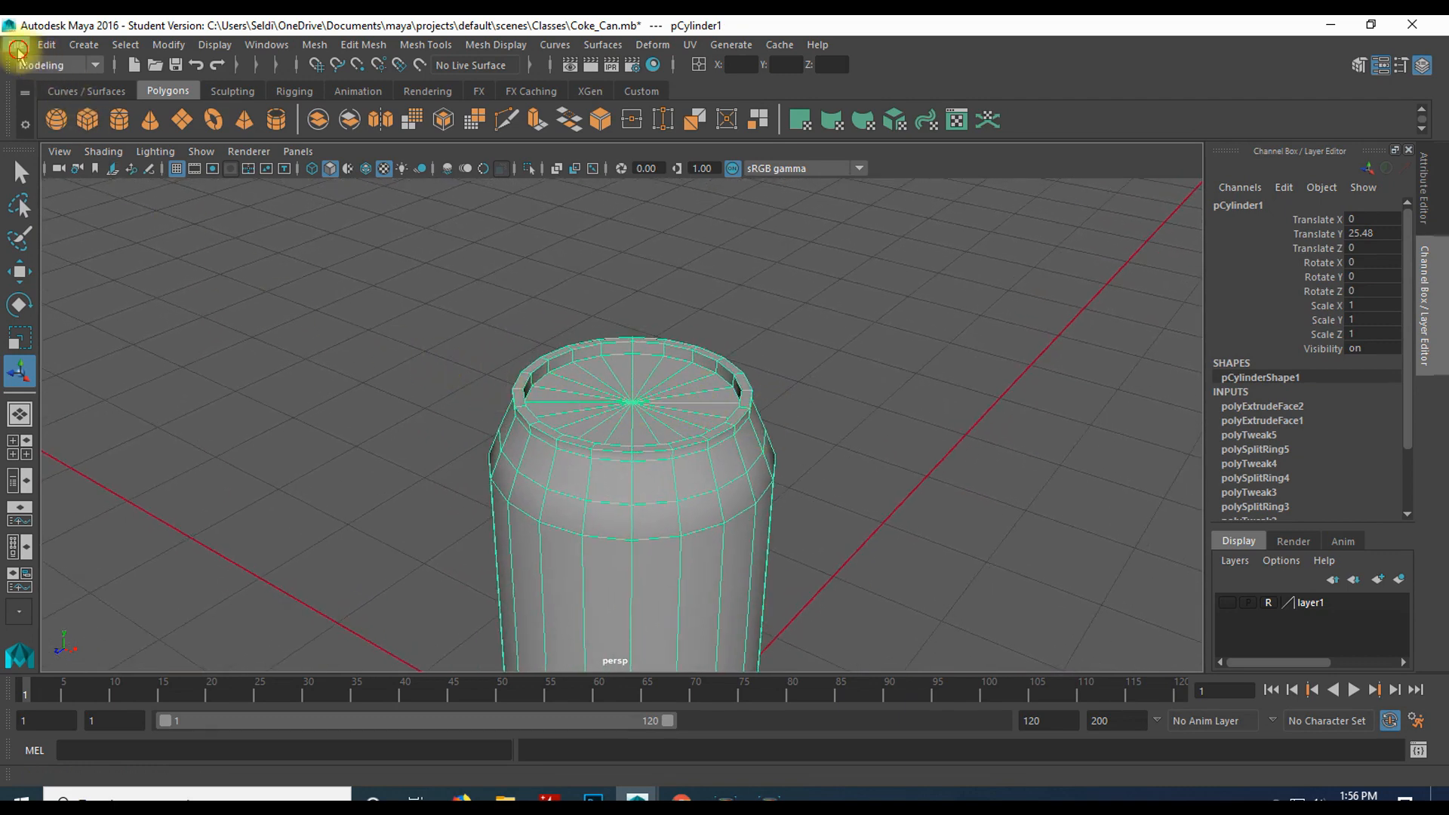
- Save the current can scene
left_click(33, 118)
left_click(671, 420)
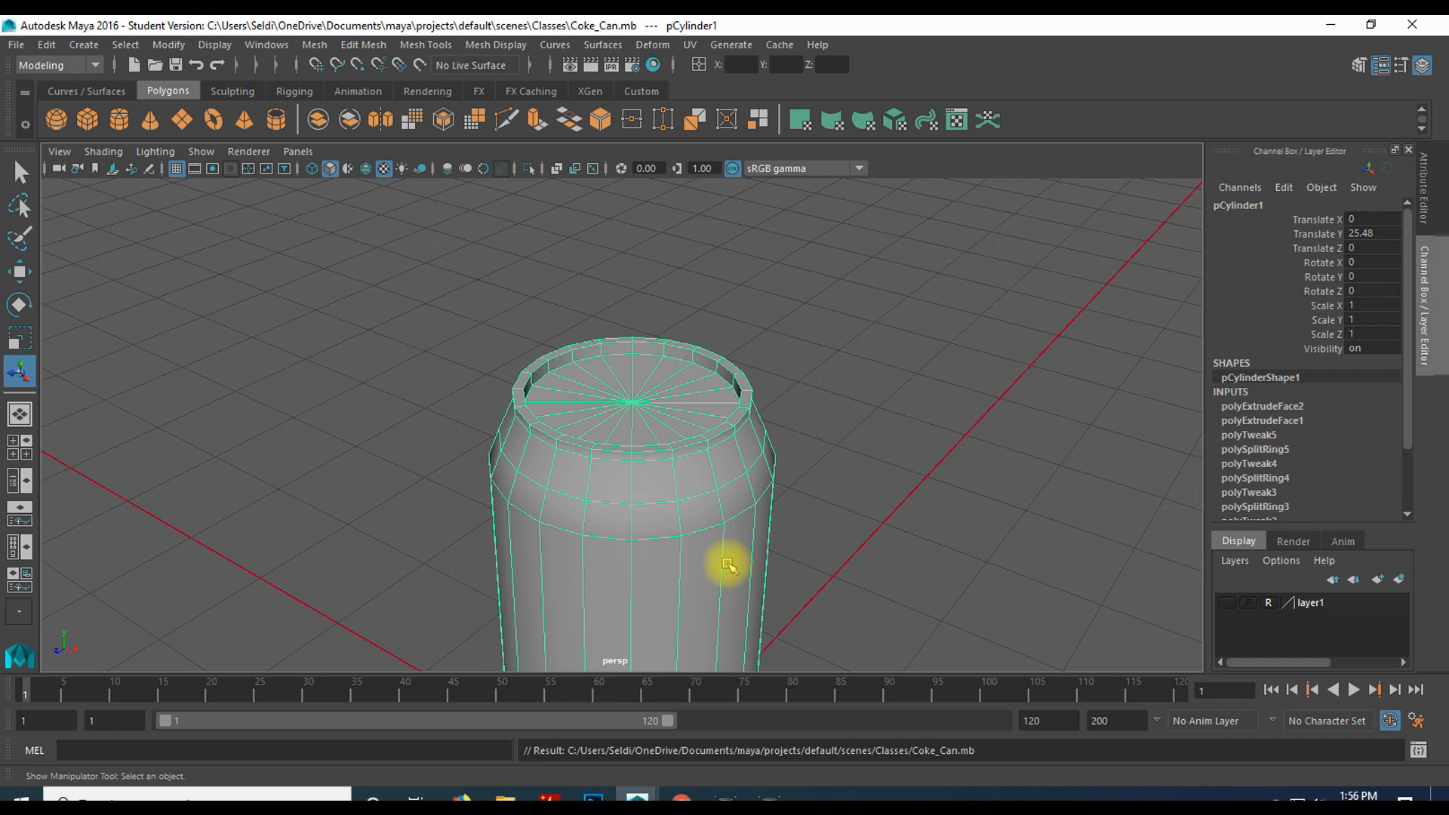
- Assign a new Blinn material to the whole can
scroll(729, 564, "down", 2)
scroll(744, 573, "down", 3)
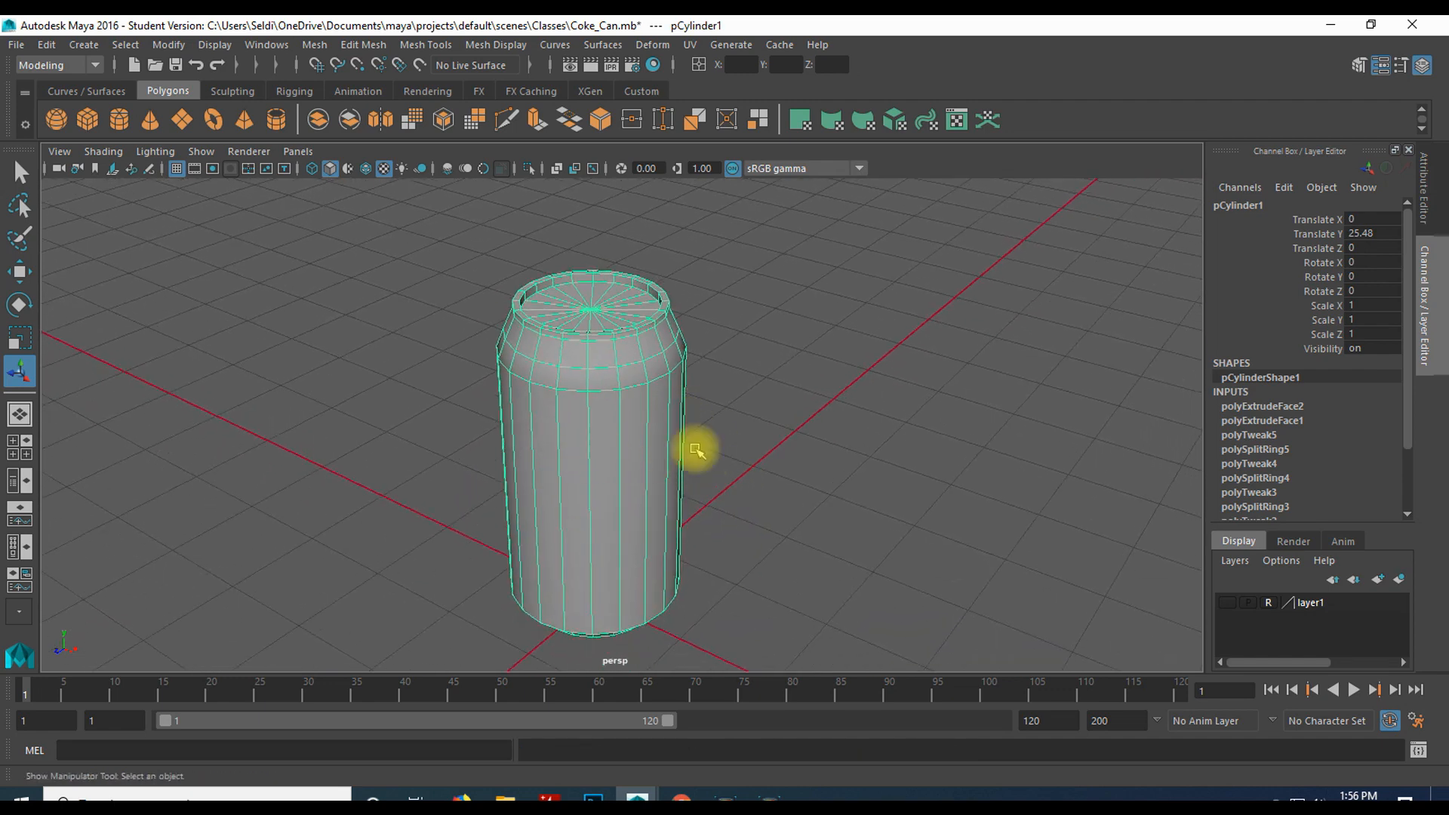
left_click(419, 92)
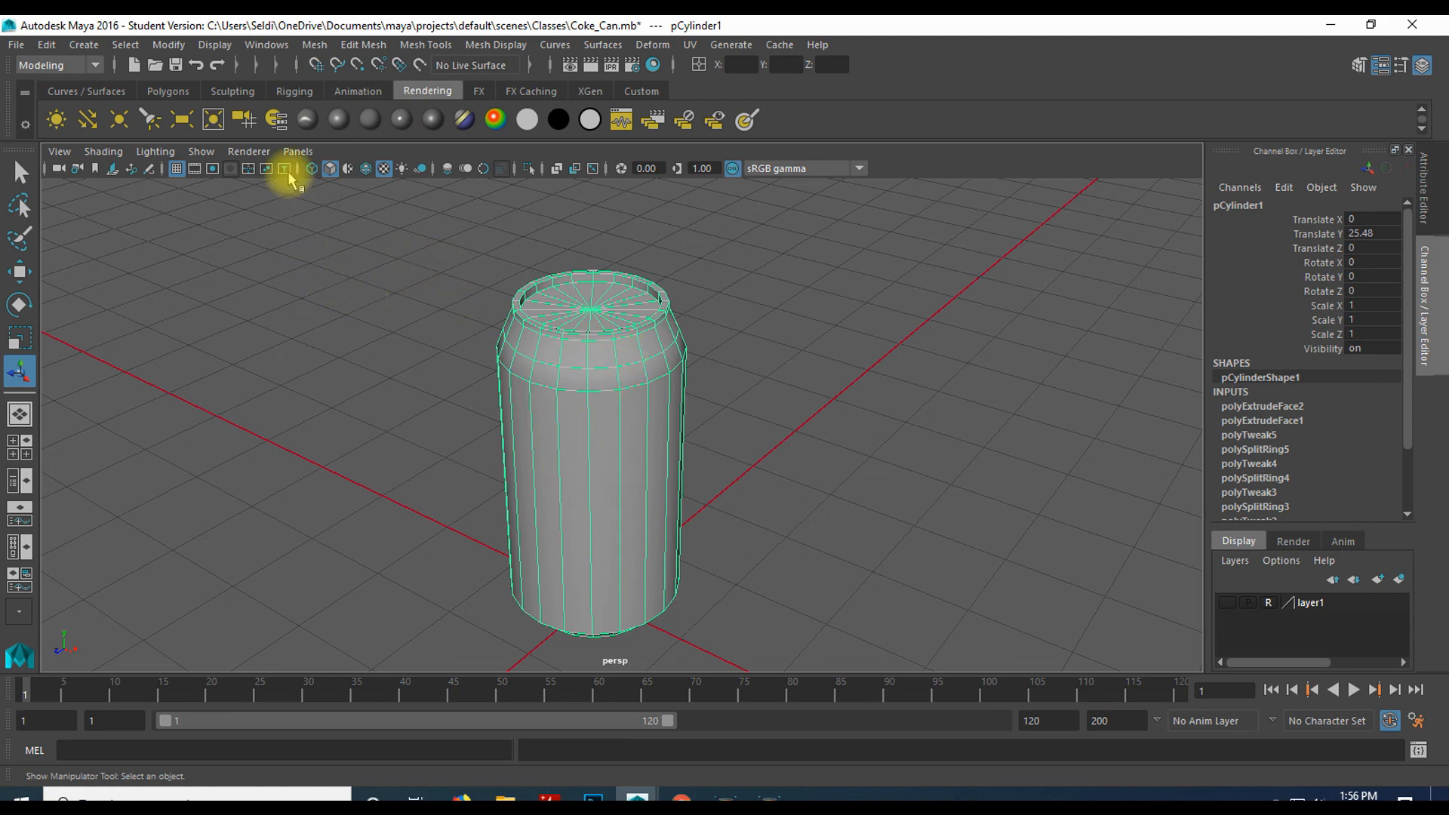
left_click(341, 122)
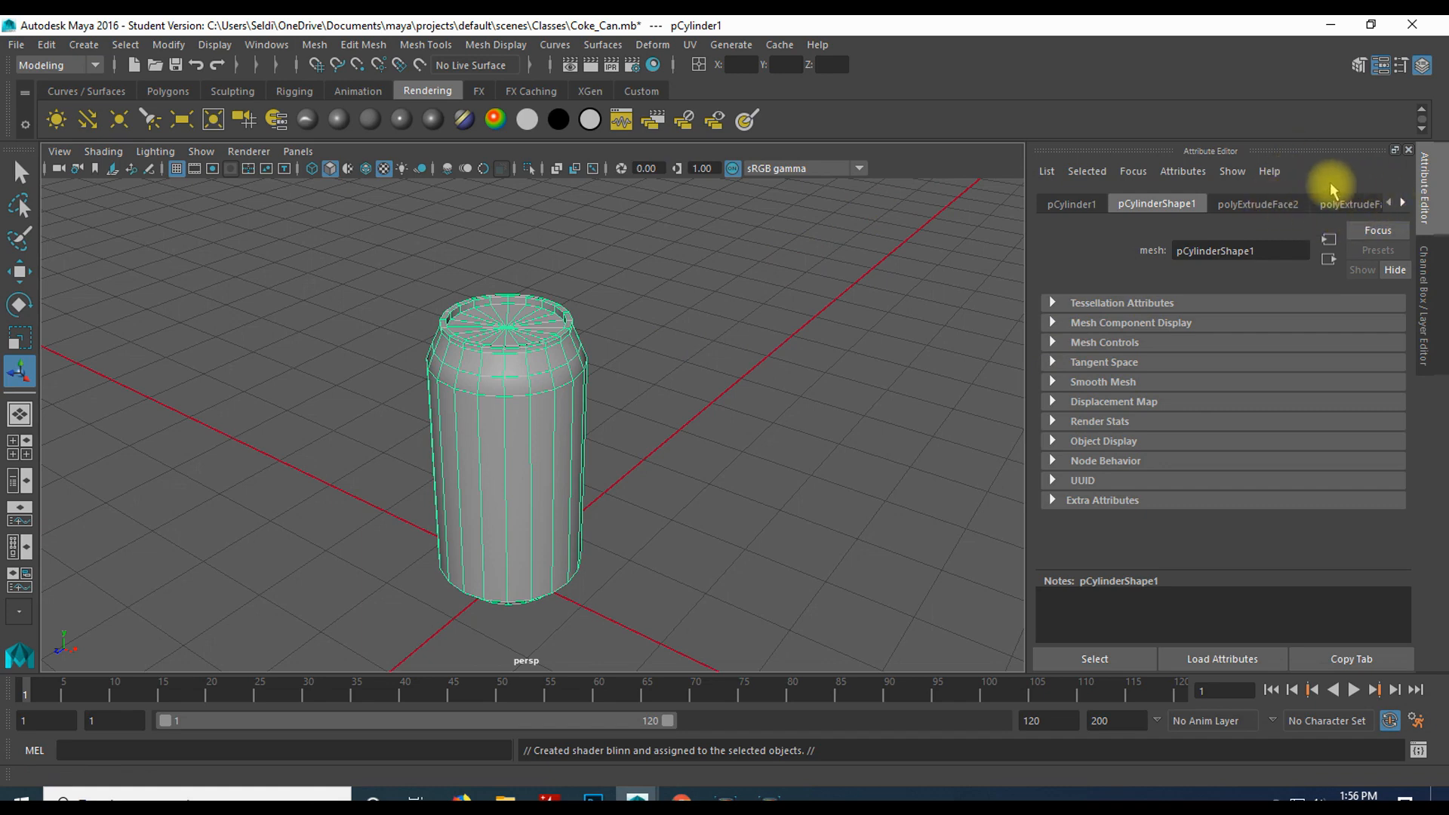
- Open the attributes of the can's Blinn material and rename the material CokeTexture
left_click(1409, 205)
left_click(1390, 203)
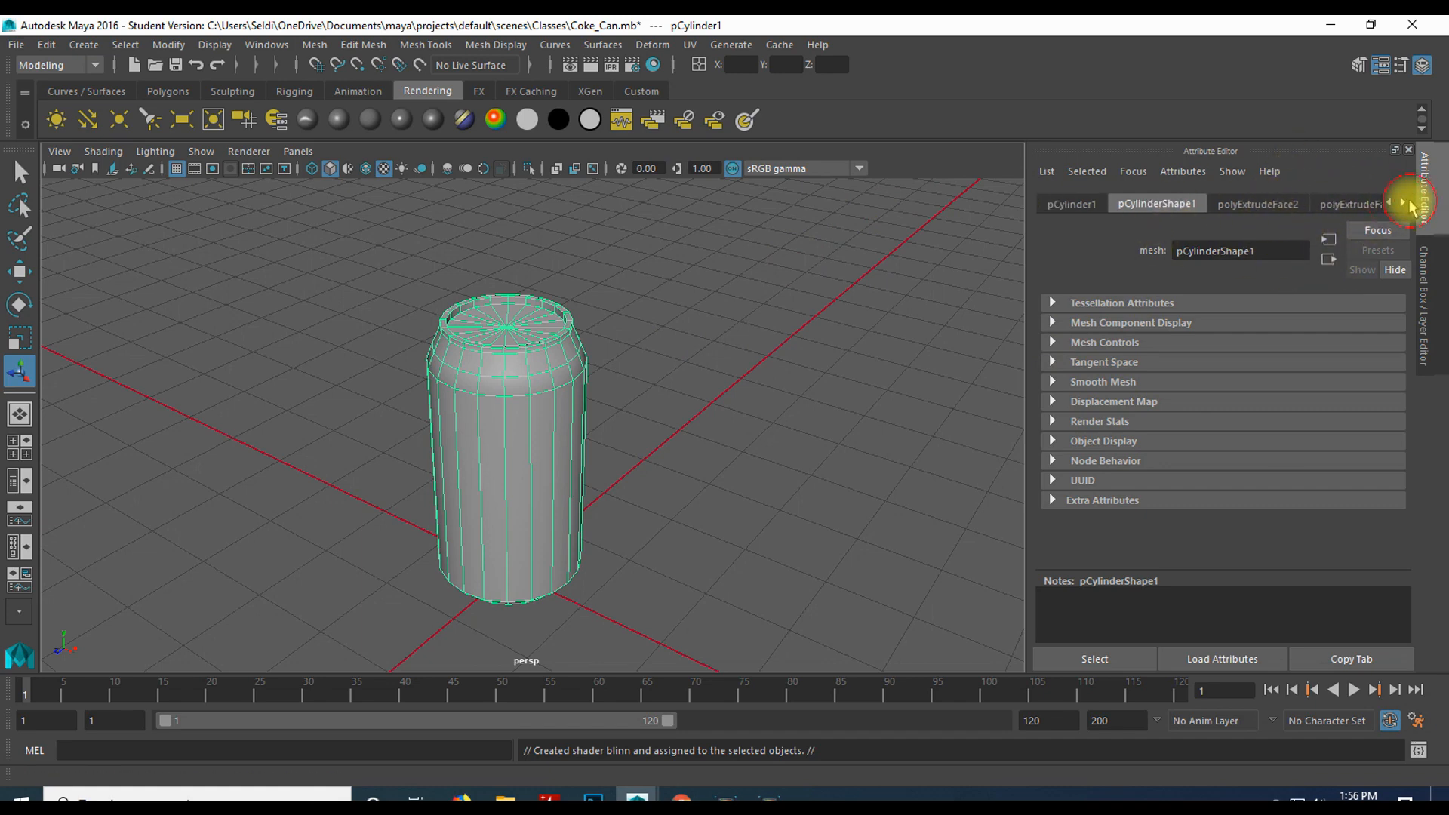
left_click(1408, 204)
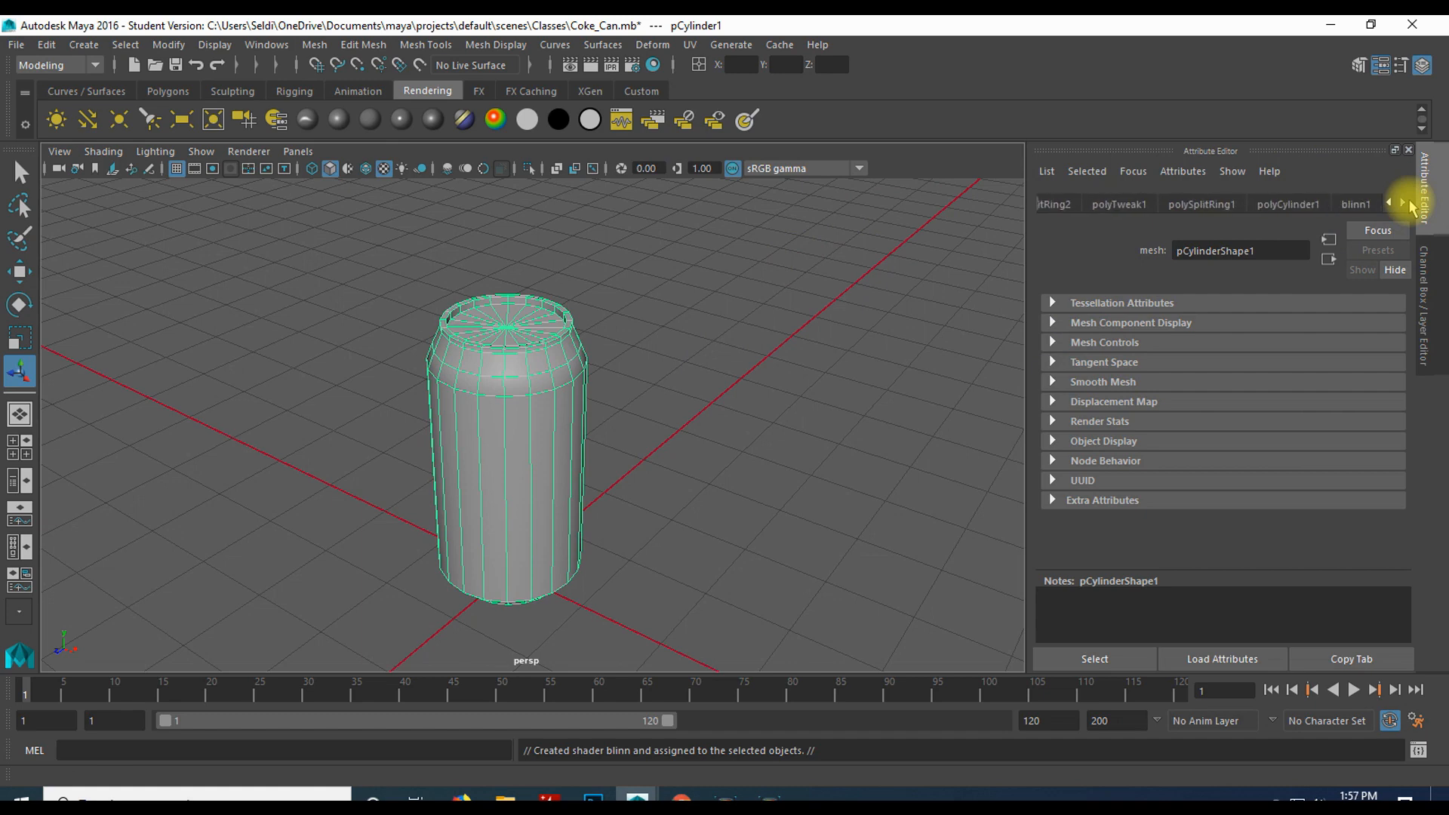
left_click(1358, 207)
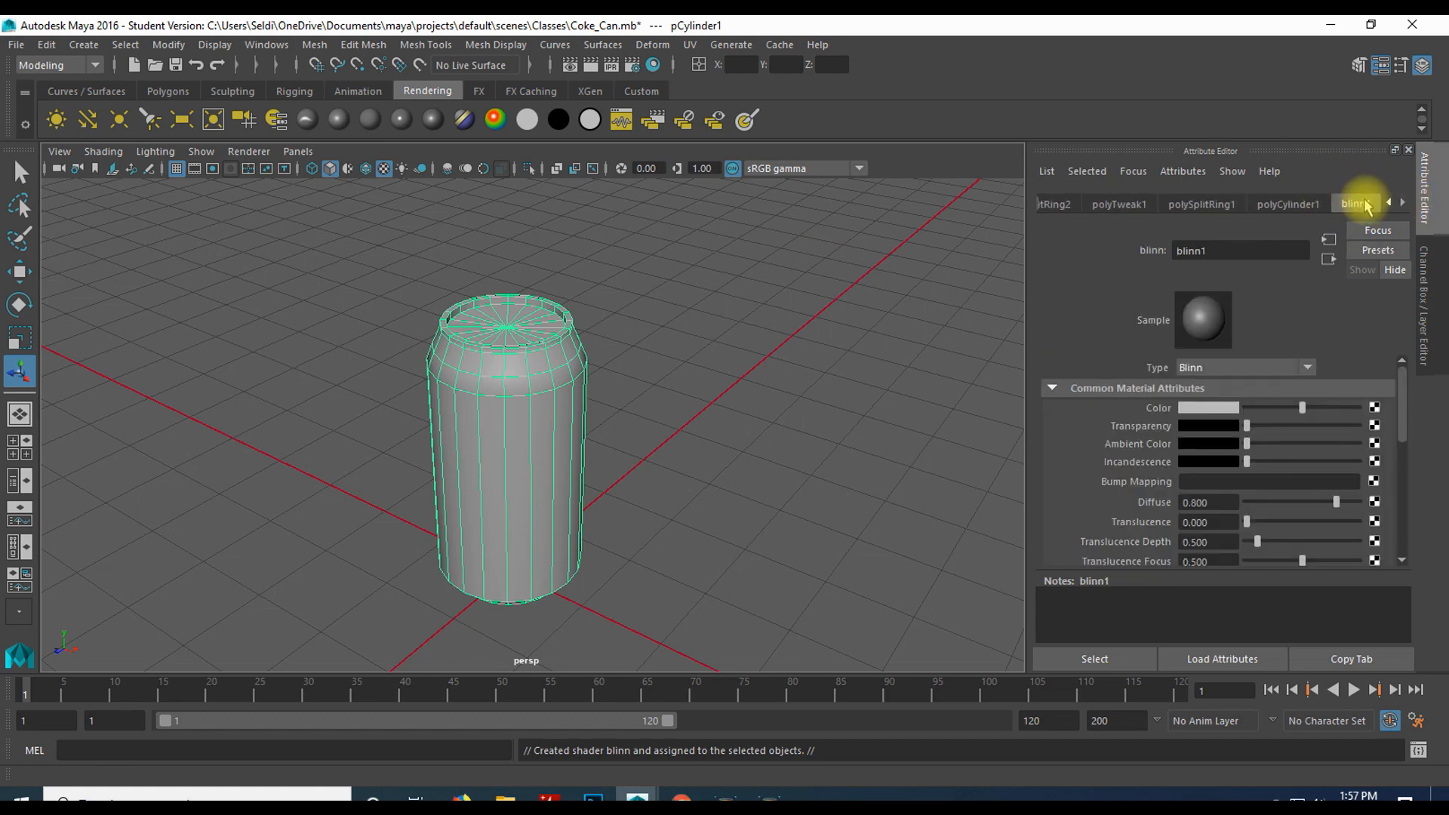
right_click(530, 398)
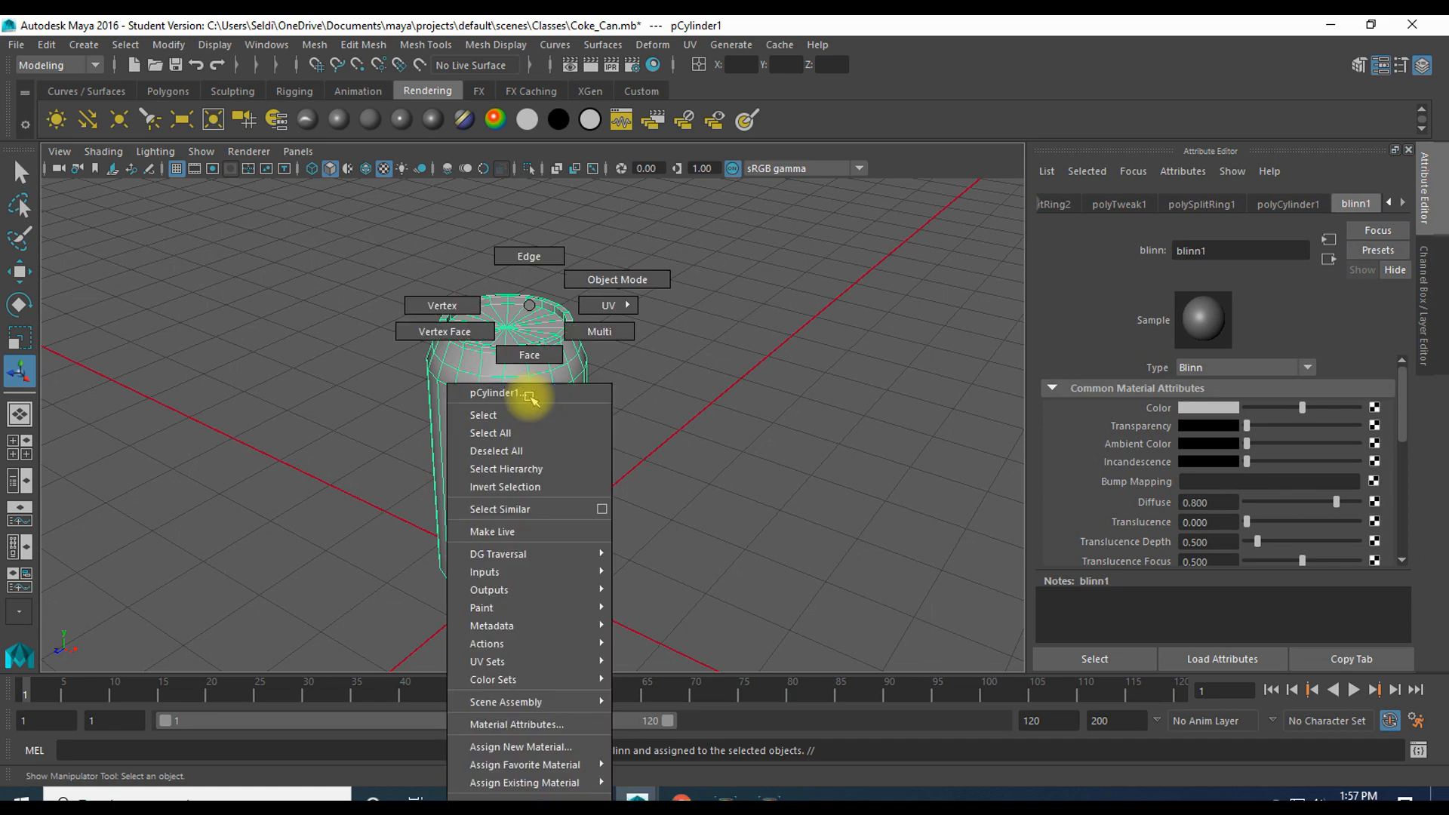
left_click(553, 724)
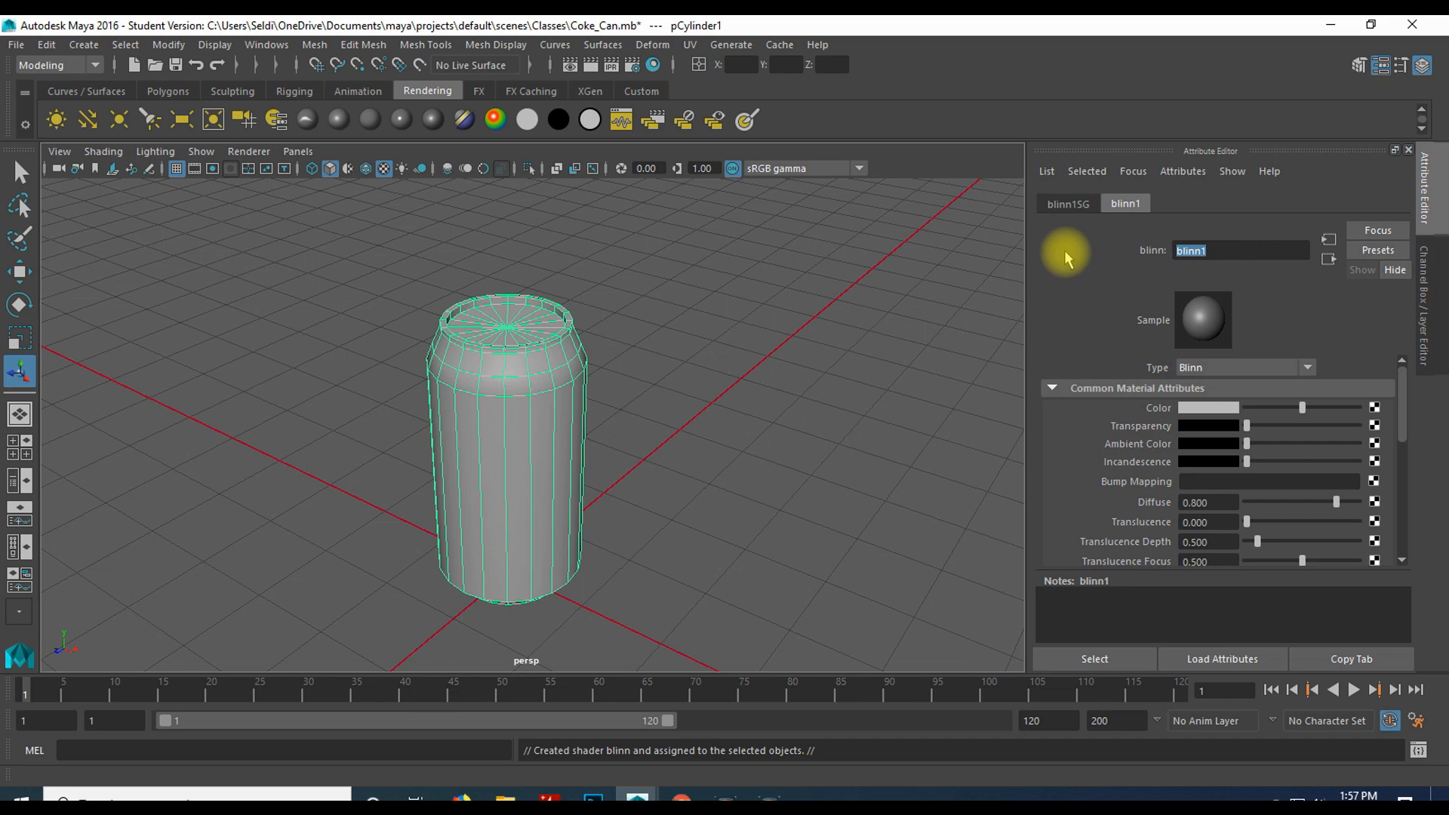
type("CokeTexture")
key("Return")
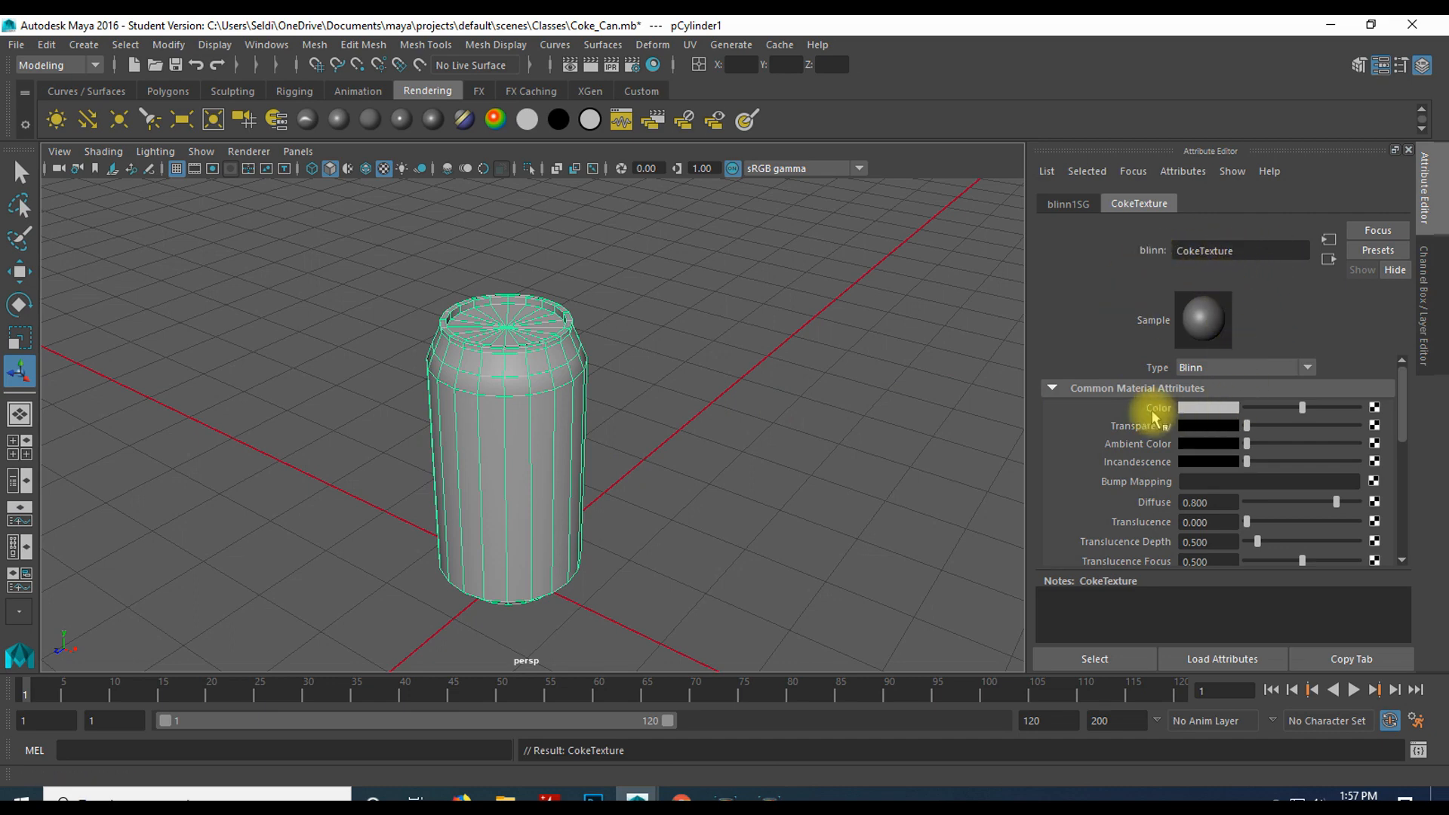
- Connect a File texture to the material's Color and load the image Coke Texture.png into it
left_click(1374, 408)
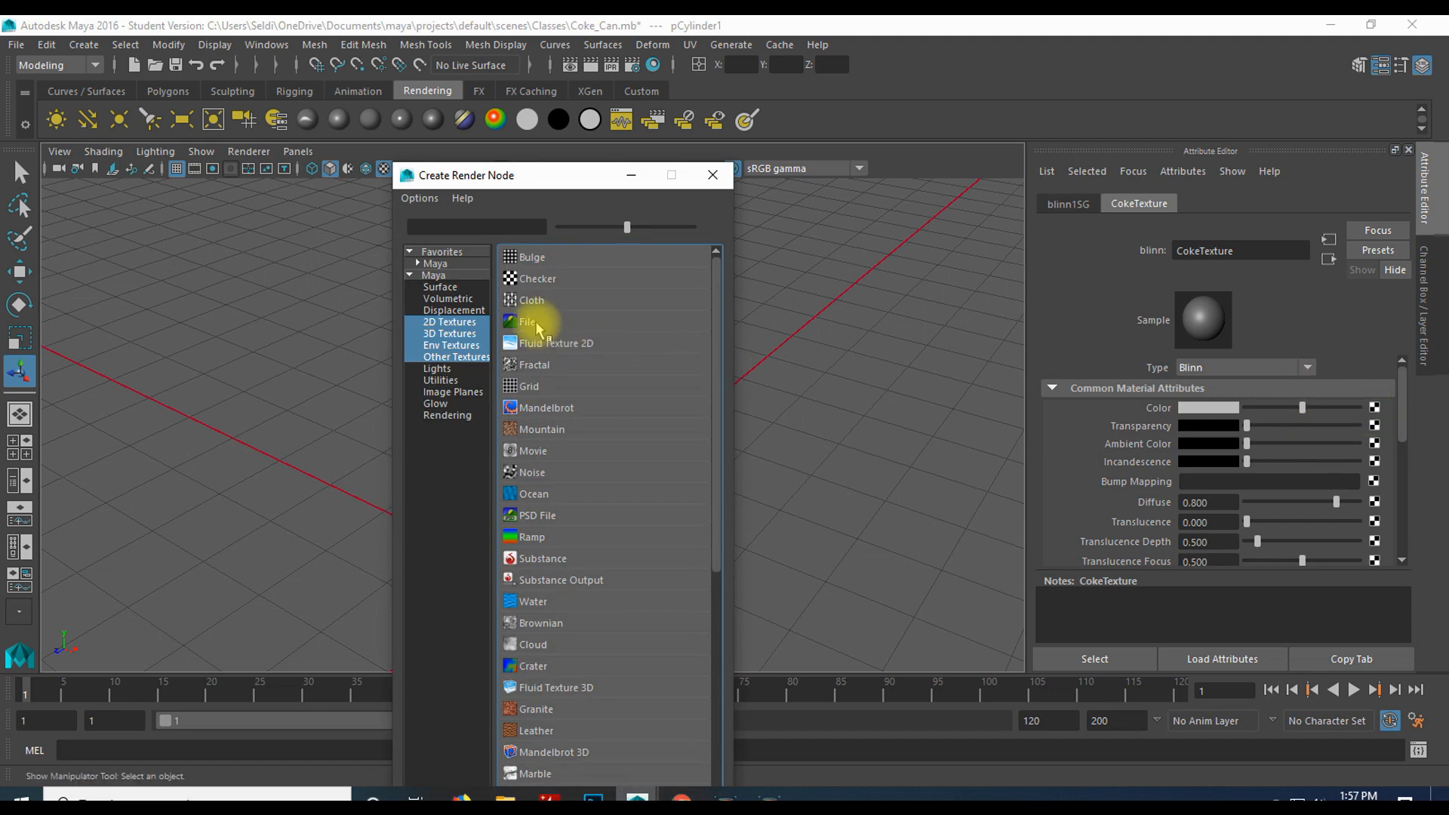
left_click(535, 323)
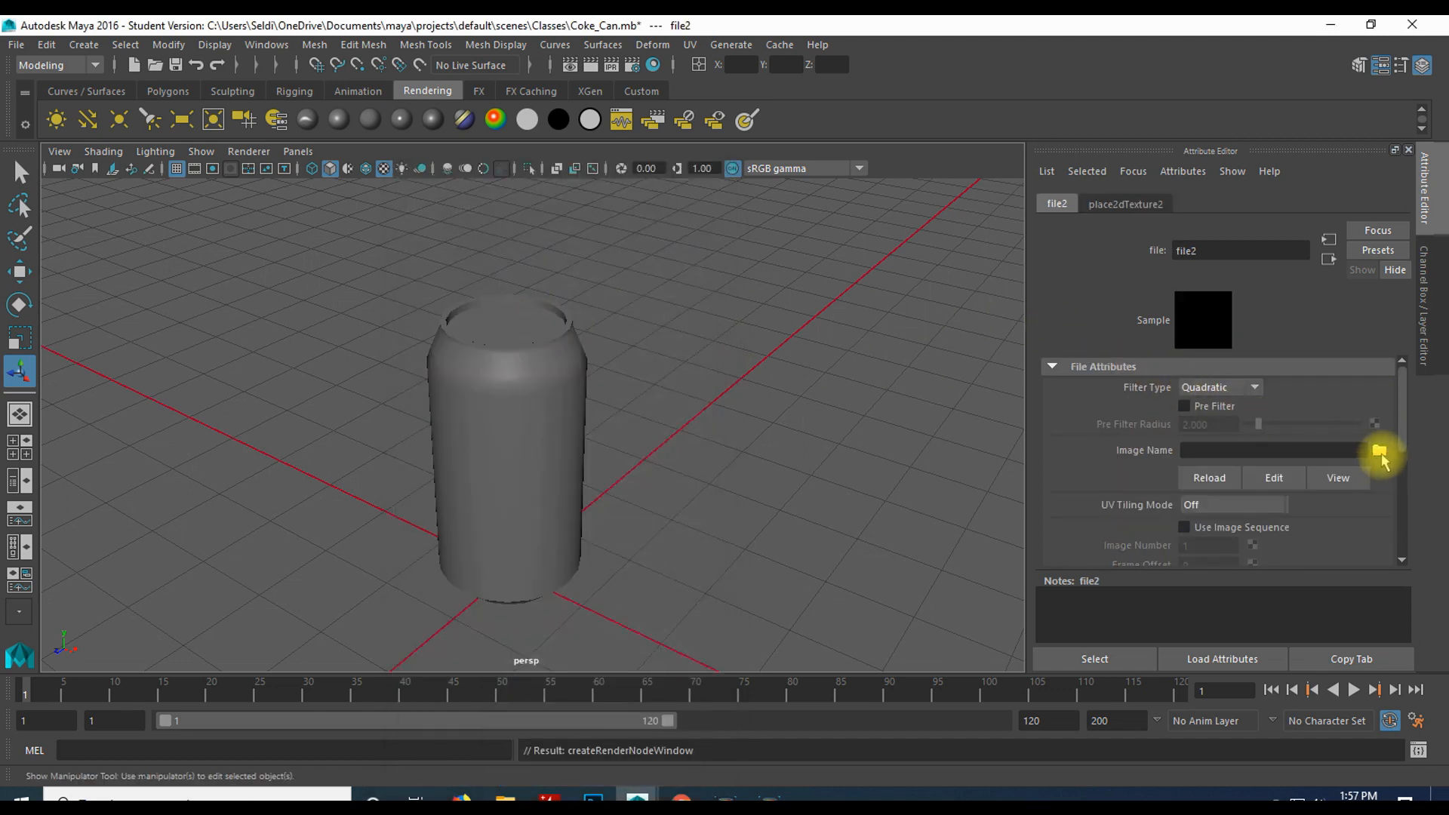
left_click(1380, 452)
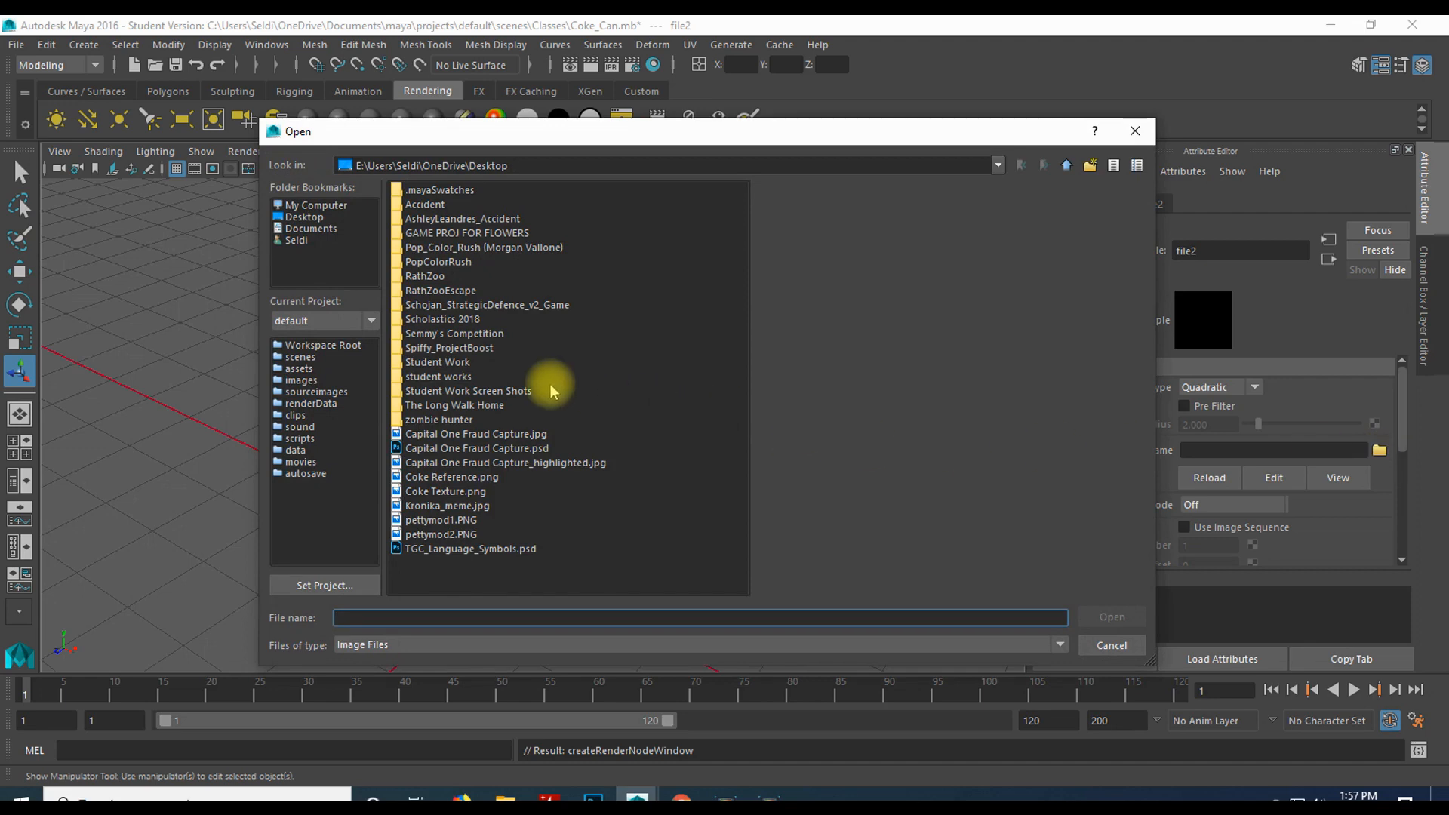
left_click(434, 491)
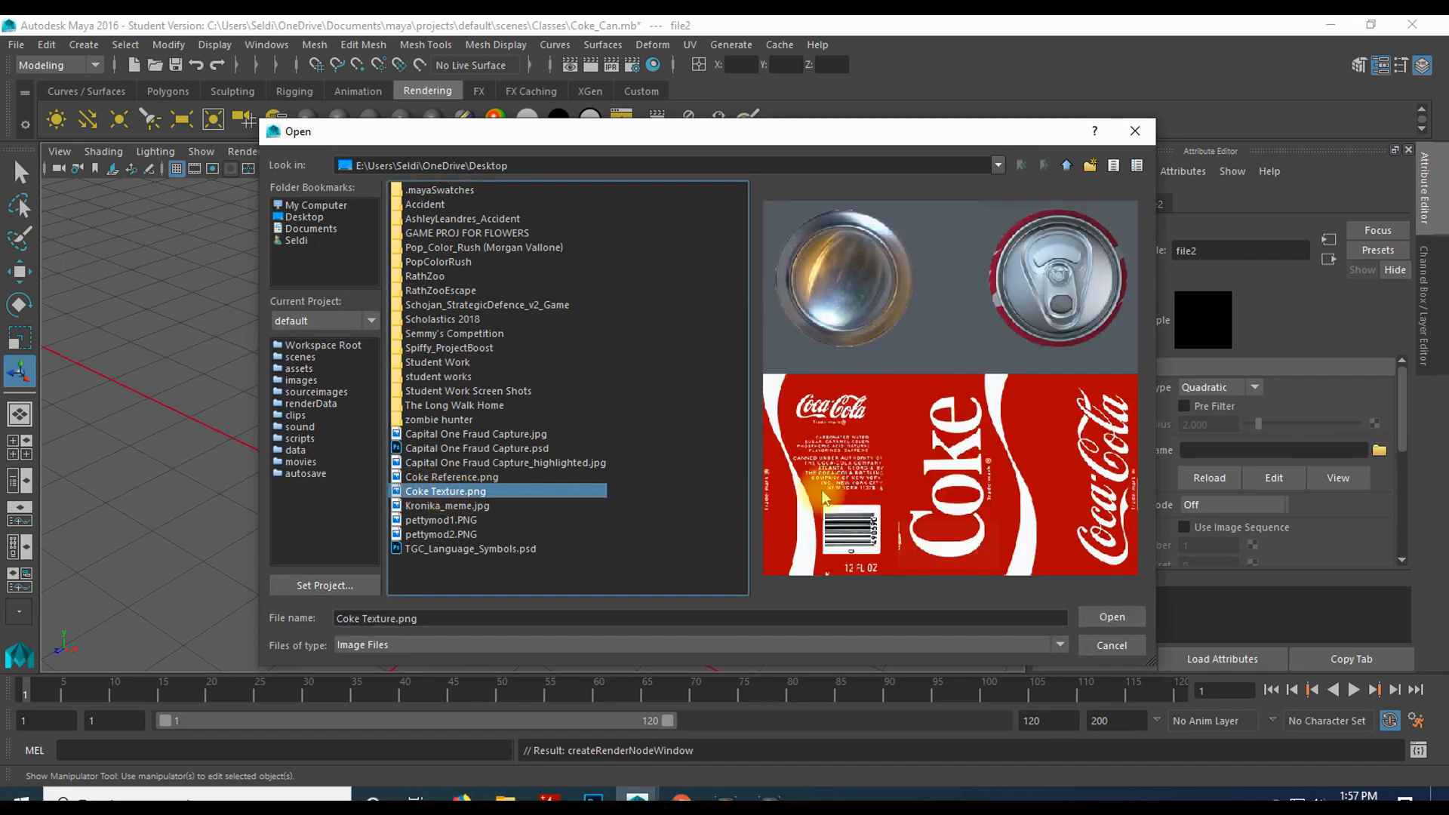
left_click(1107, 620)
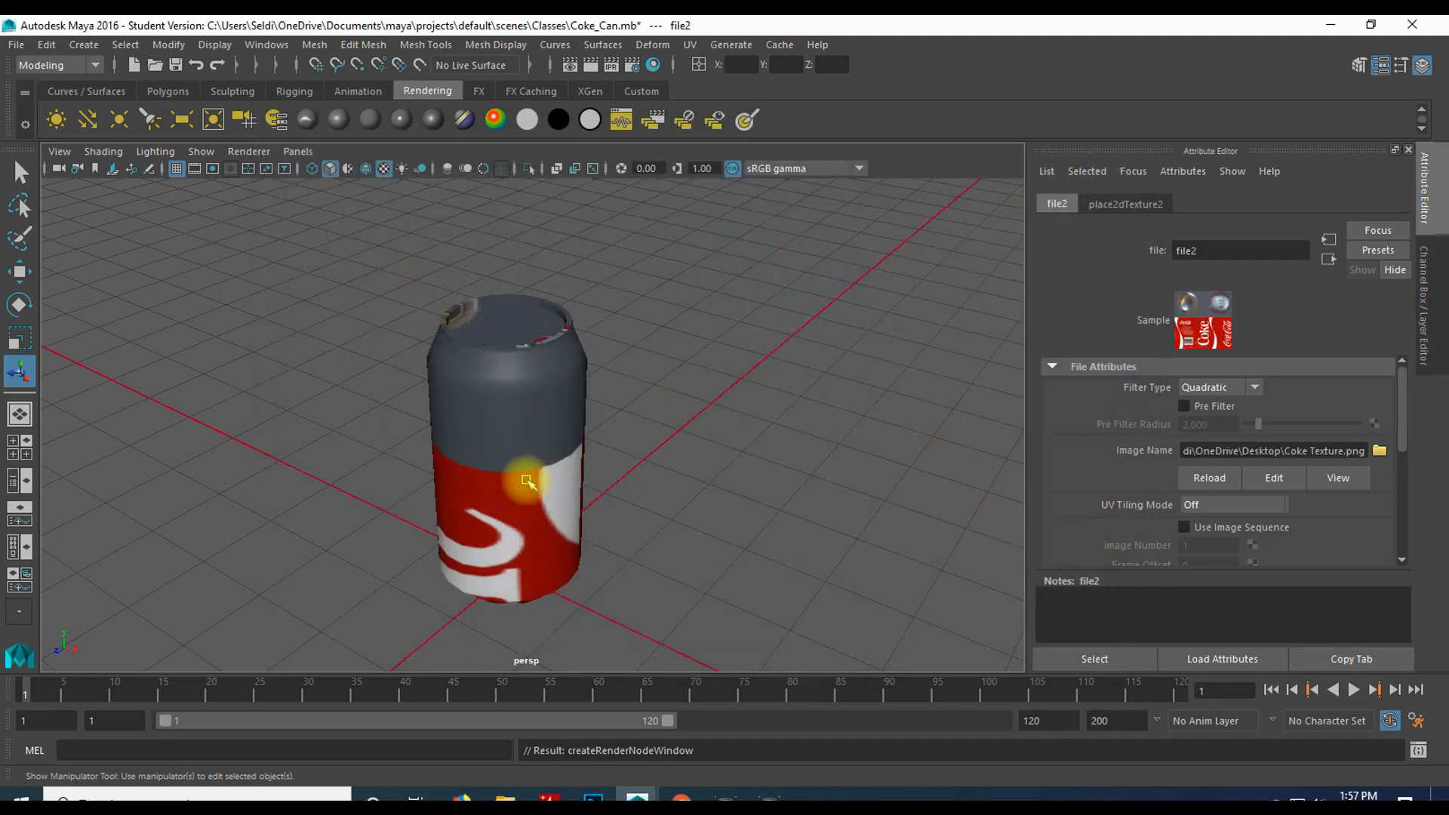
- Select the can in object mode and open the UV Editor to show its UV layout over the texture
left_click_drag(526, 464, 599, 485, "alt")
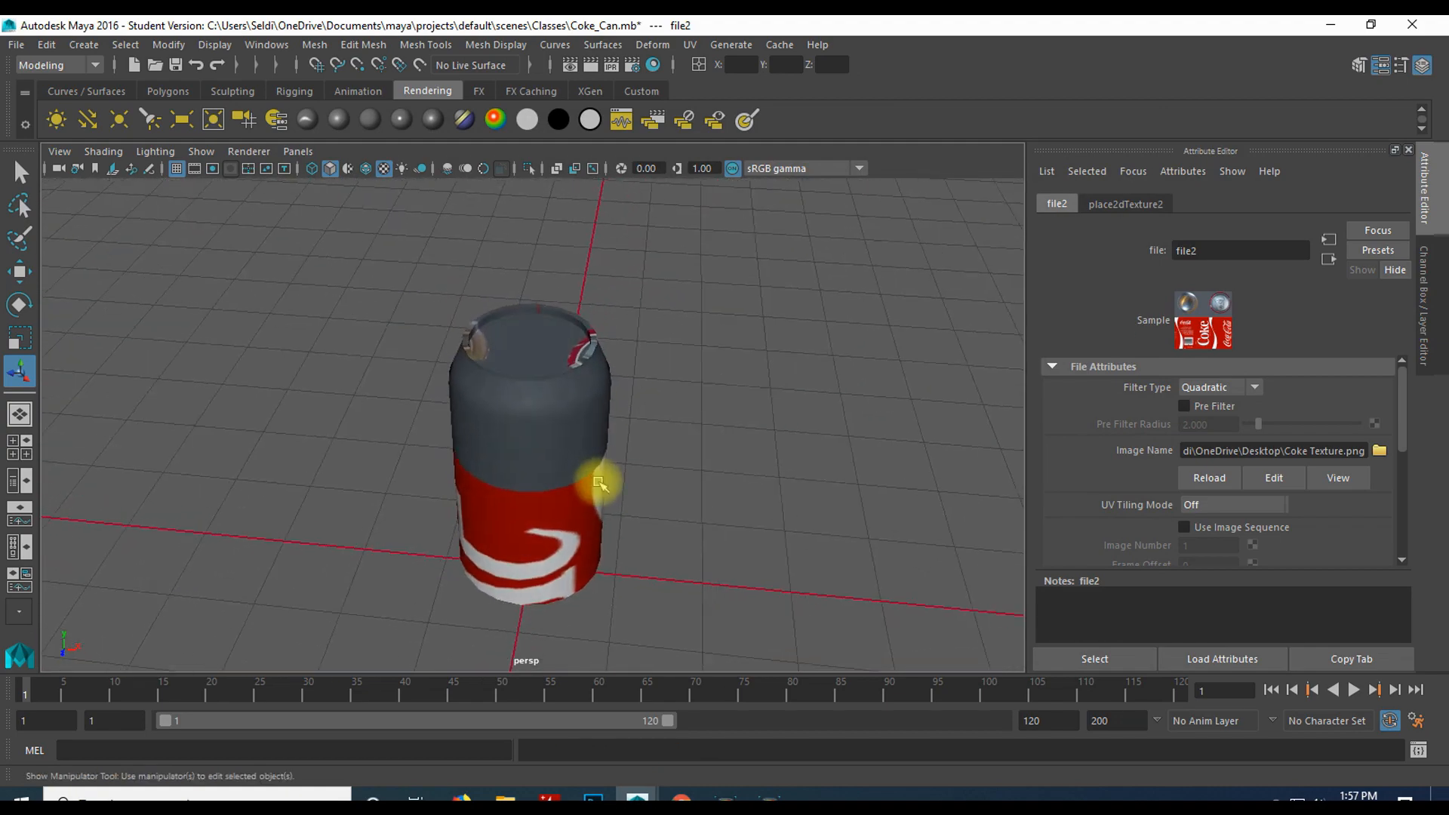
left_click(543, 441)
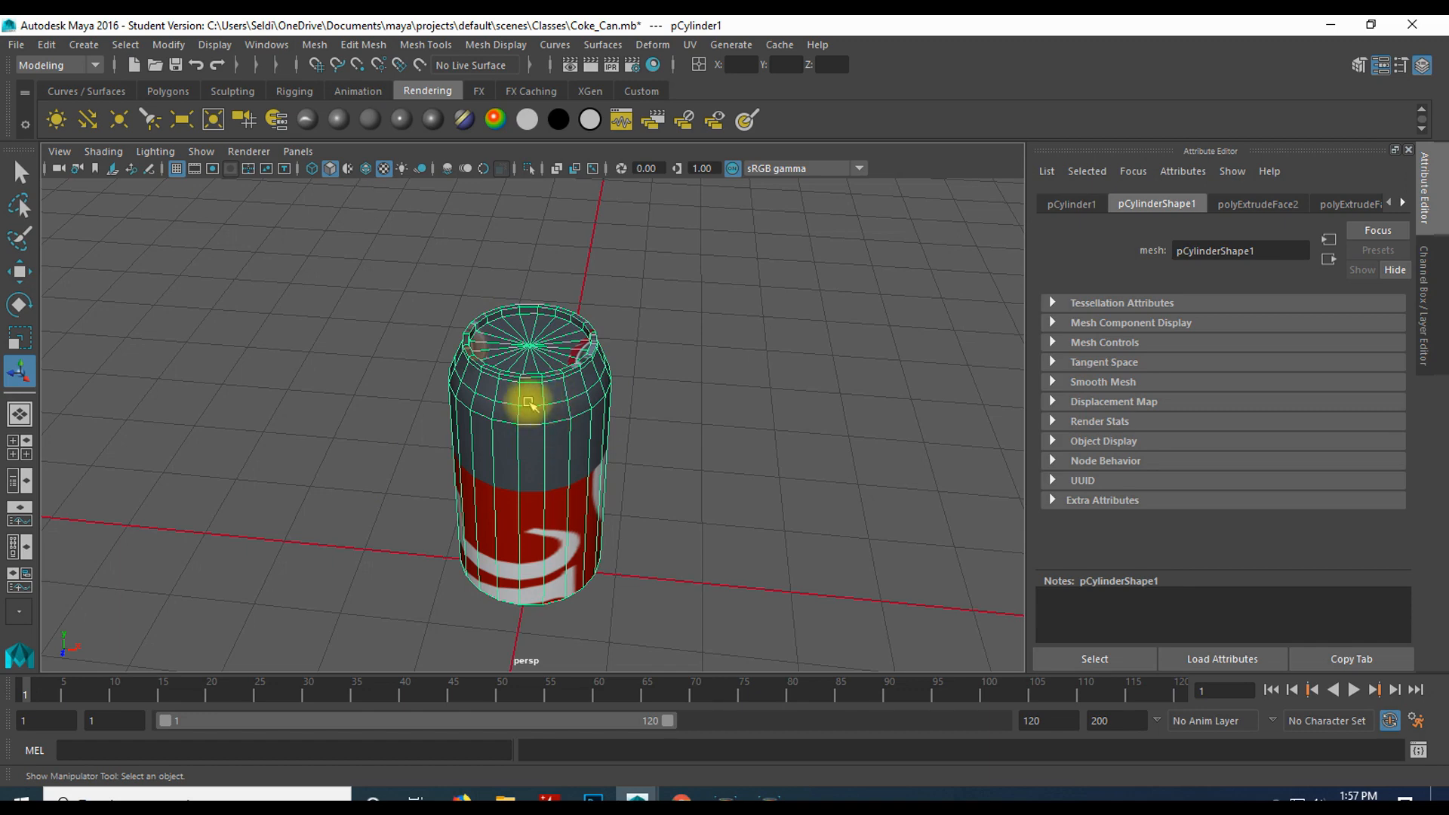
right_click(537, 396)
left_click(615, 279)
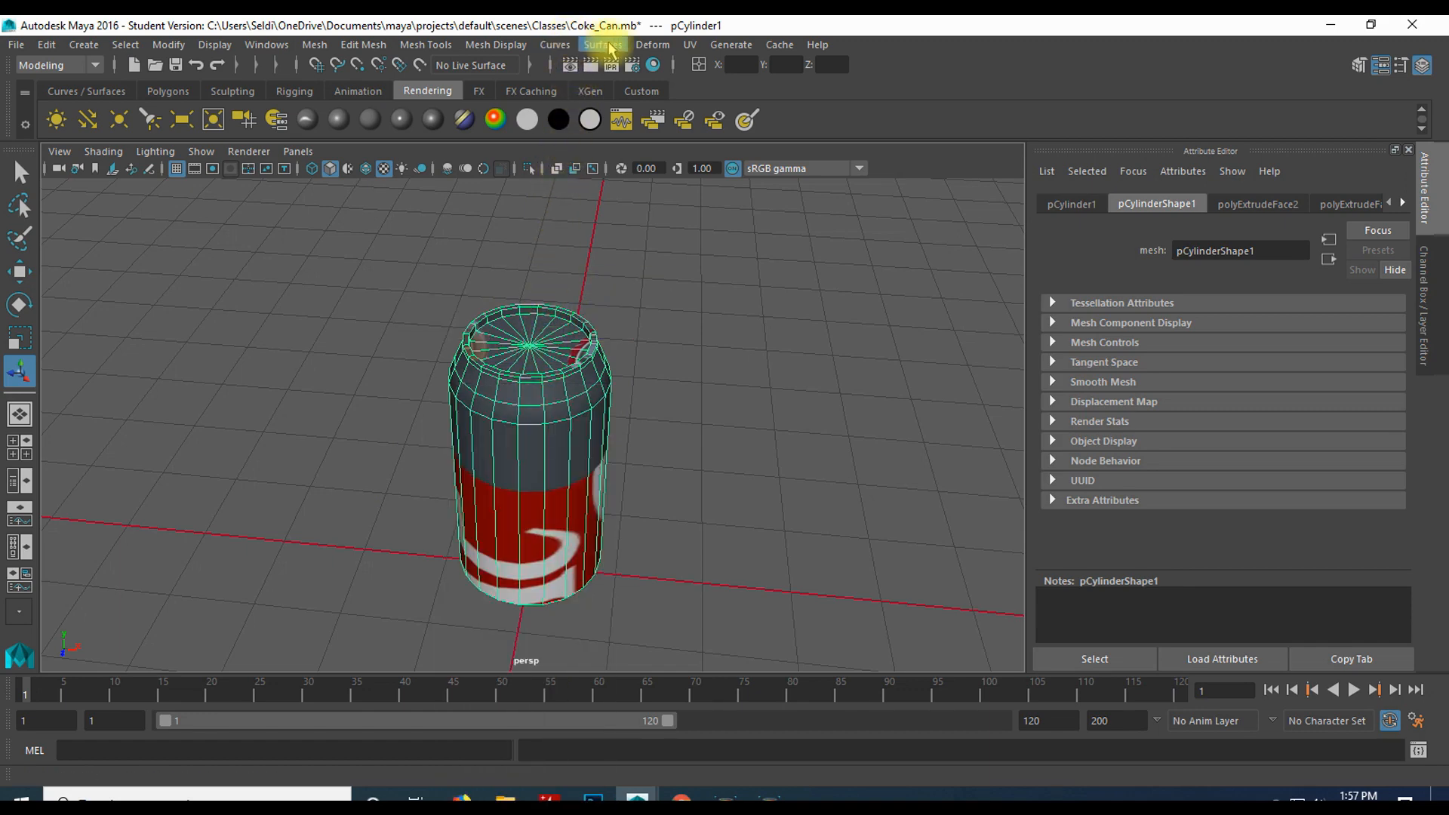
left_click(691, 45)
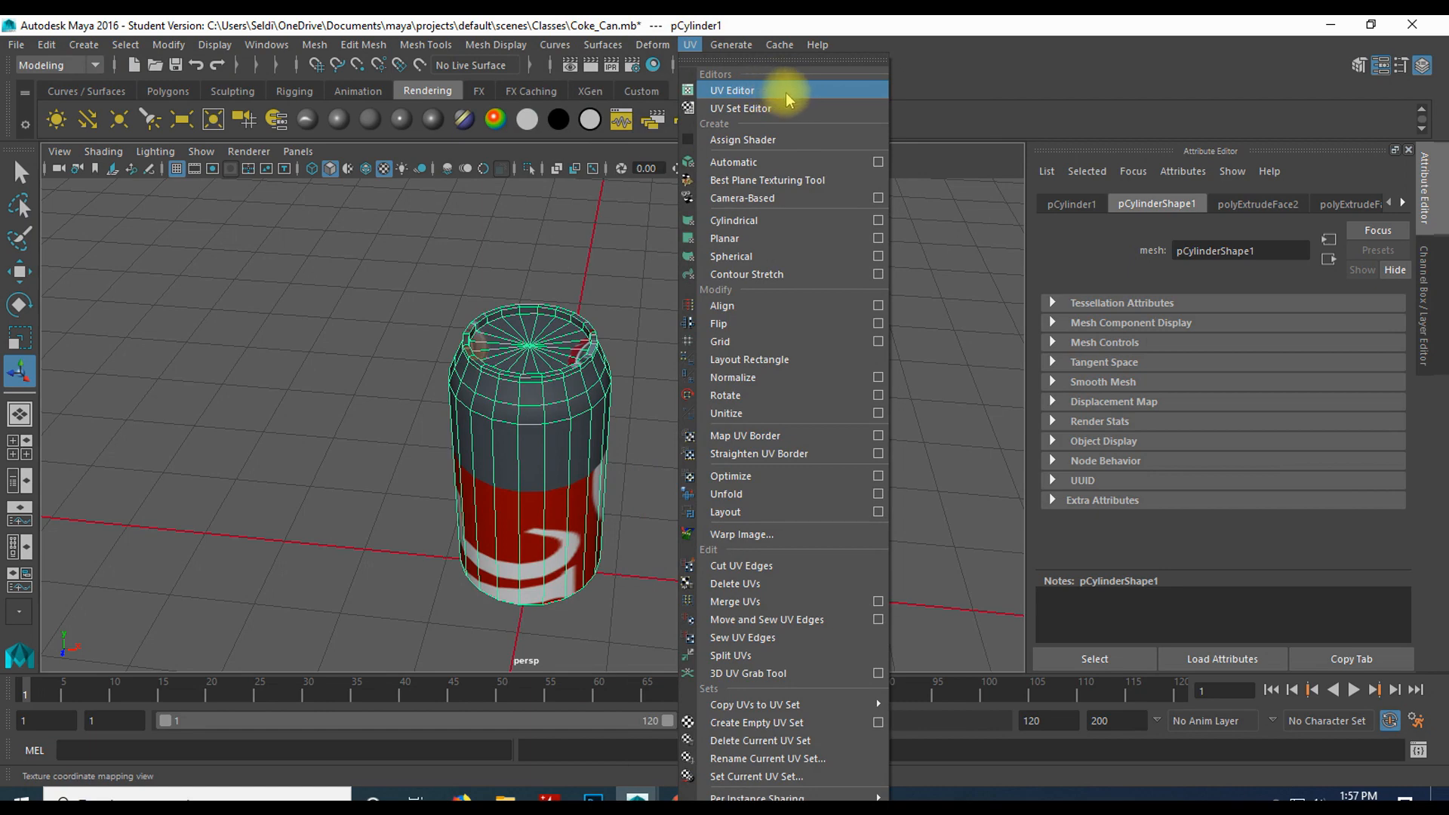
left_click(767, 97)
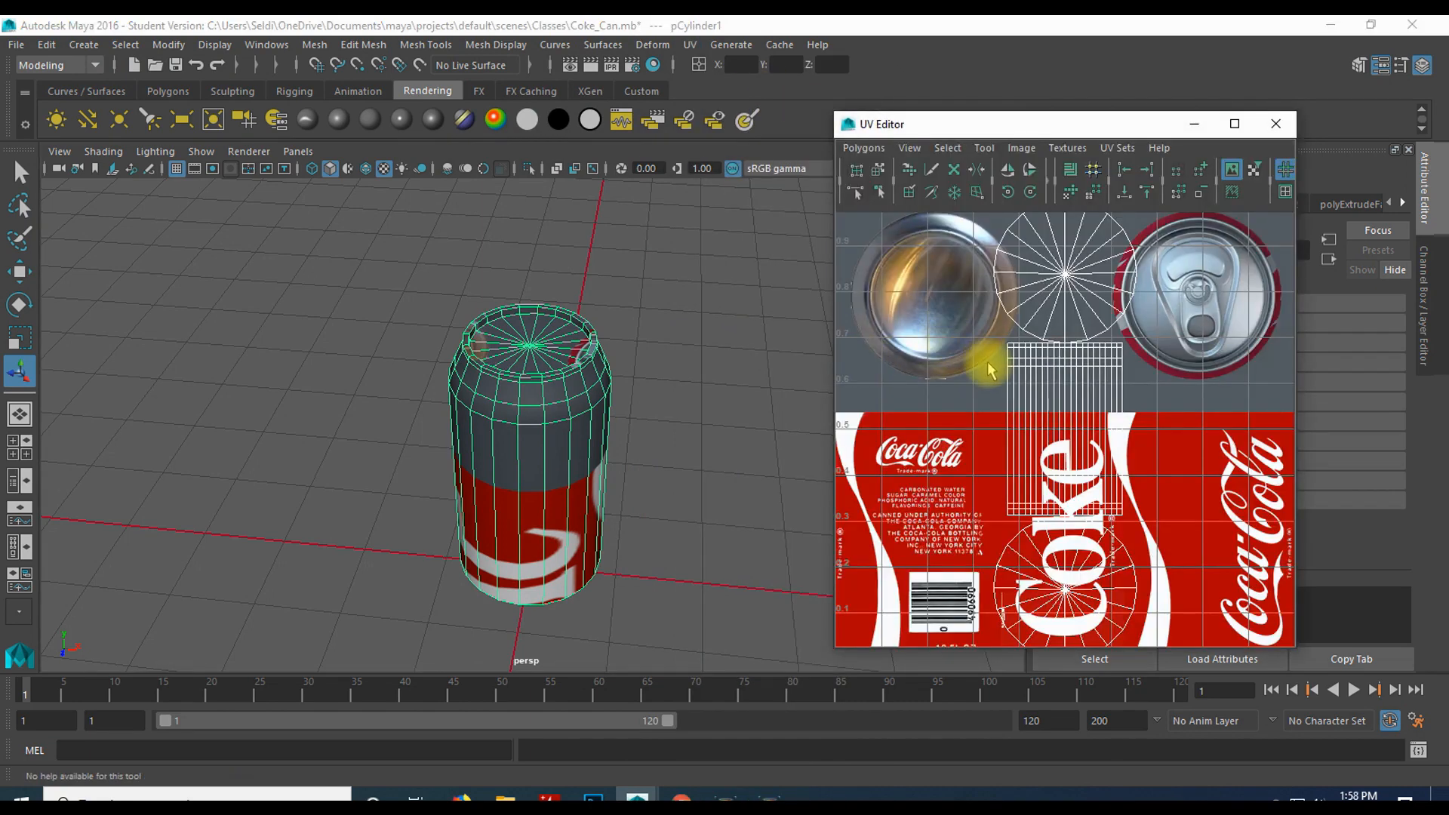
scroll(1022, 412, "up", 3)
scroll(1019, 409, "down", 1)
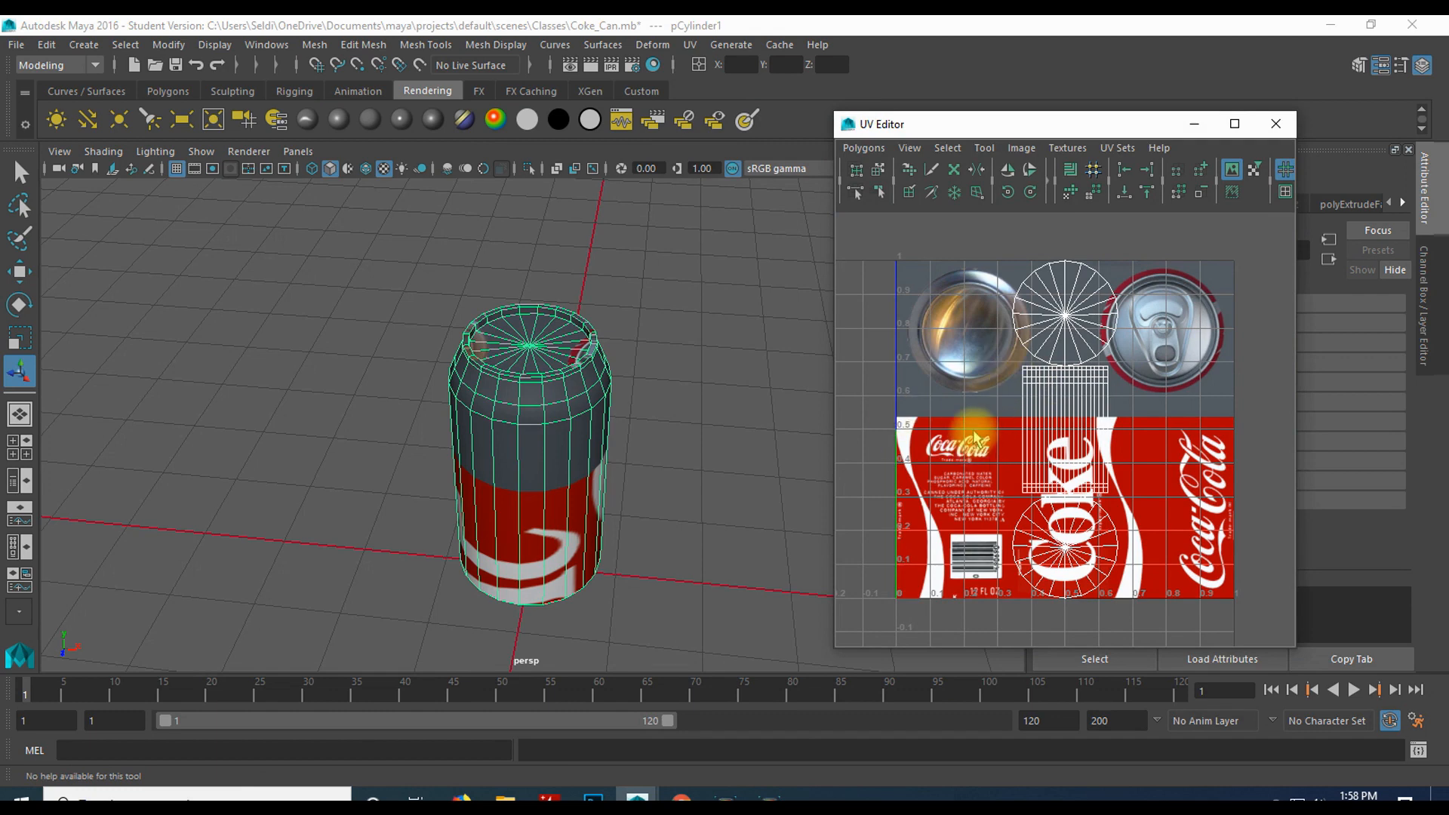
- Dim the texture image and hide the grid in the UV Editor
left_click(1240, 195)
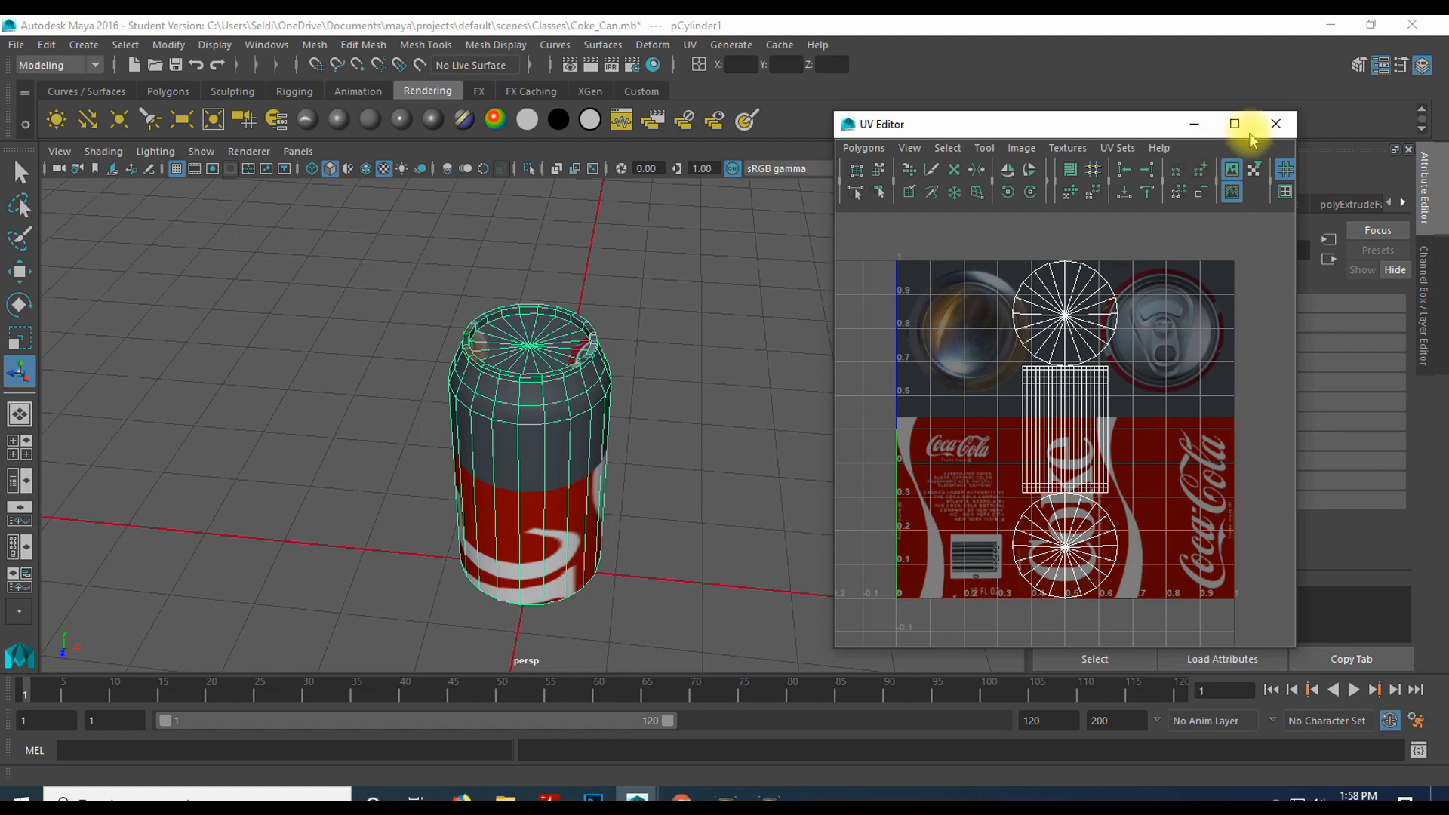
scroll(1200, 316, "down", 3)
scroll(1196, 317, "up", 4)
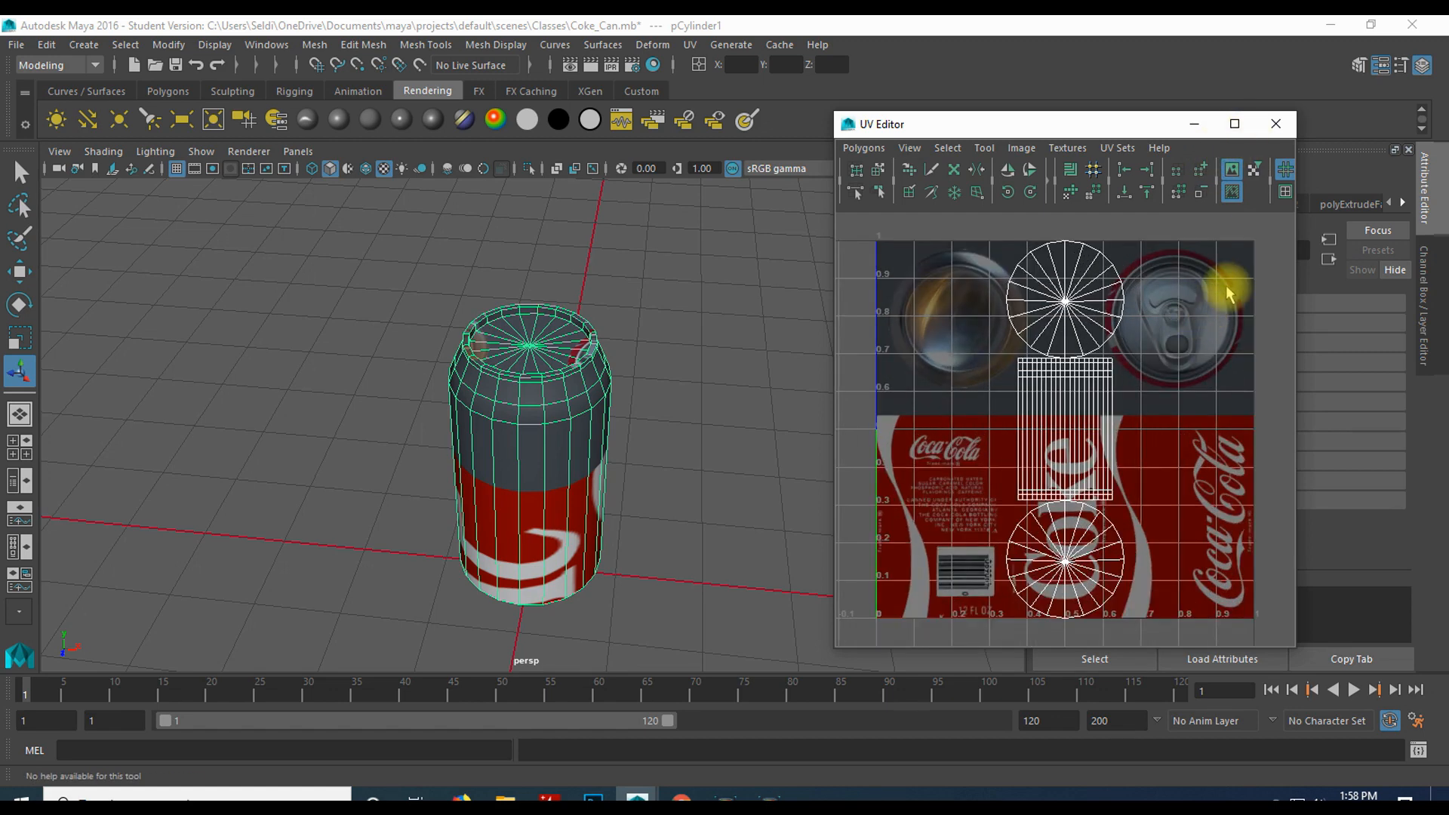
left_click(1285, 175)
left_click(1284, 175)
left_click(1285, 175)
left_click(1285, 175)
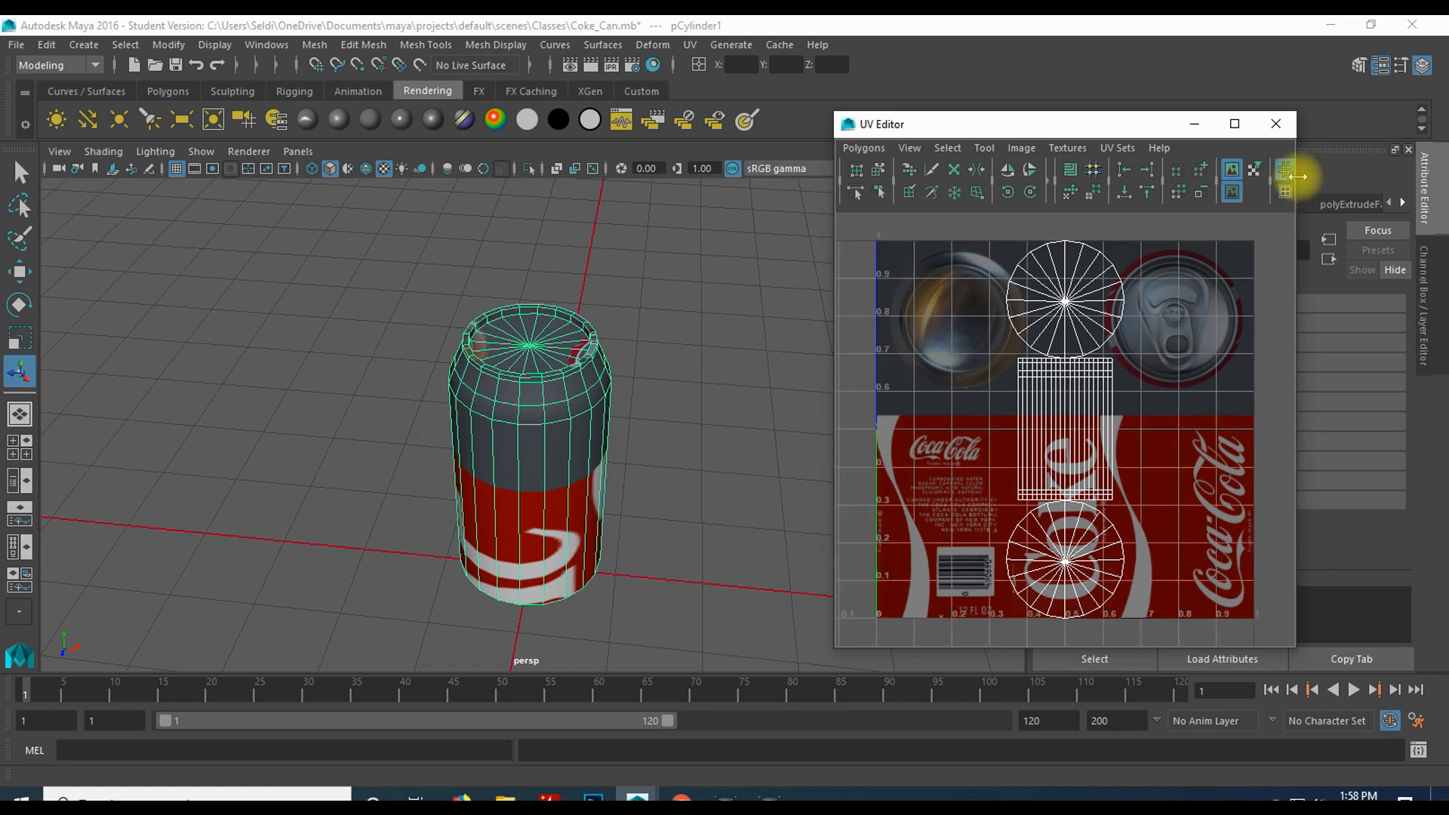
left_click(1287, 171)
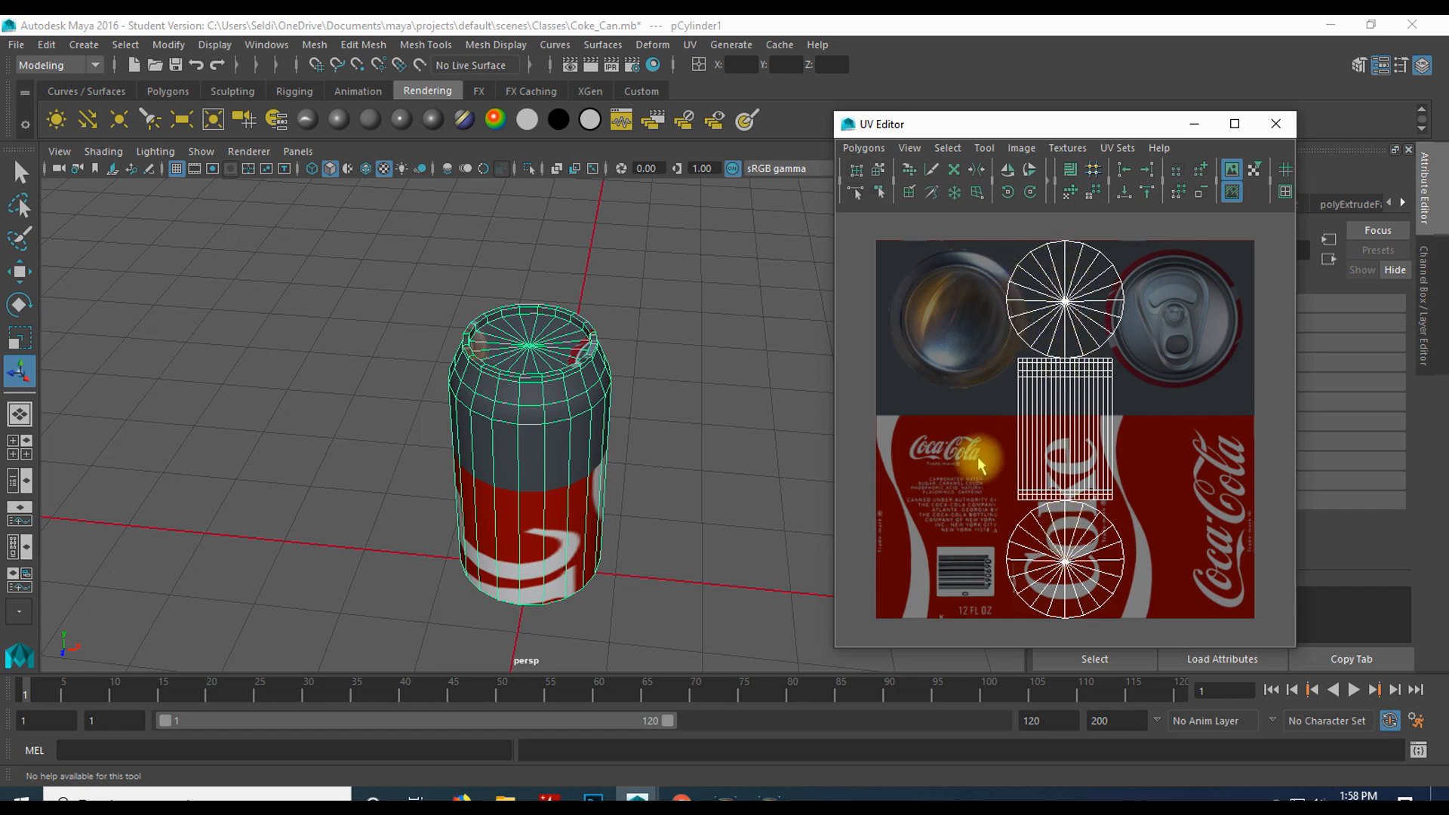
- Switch to UV selection and select the UVs of the top cap, side wall and bottom cap in turn to match them with the can
right_click(1049, 305)
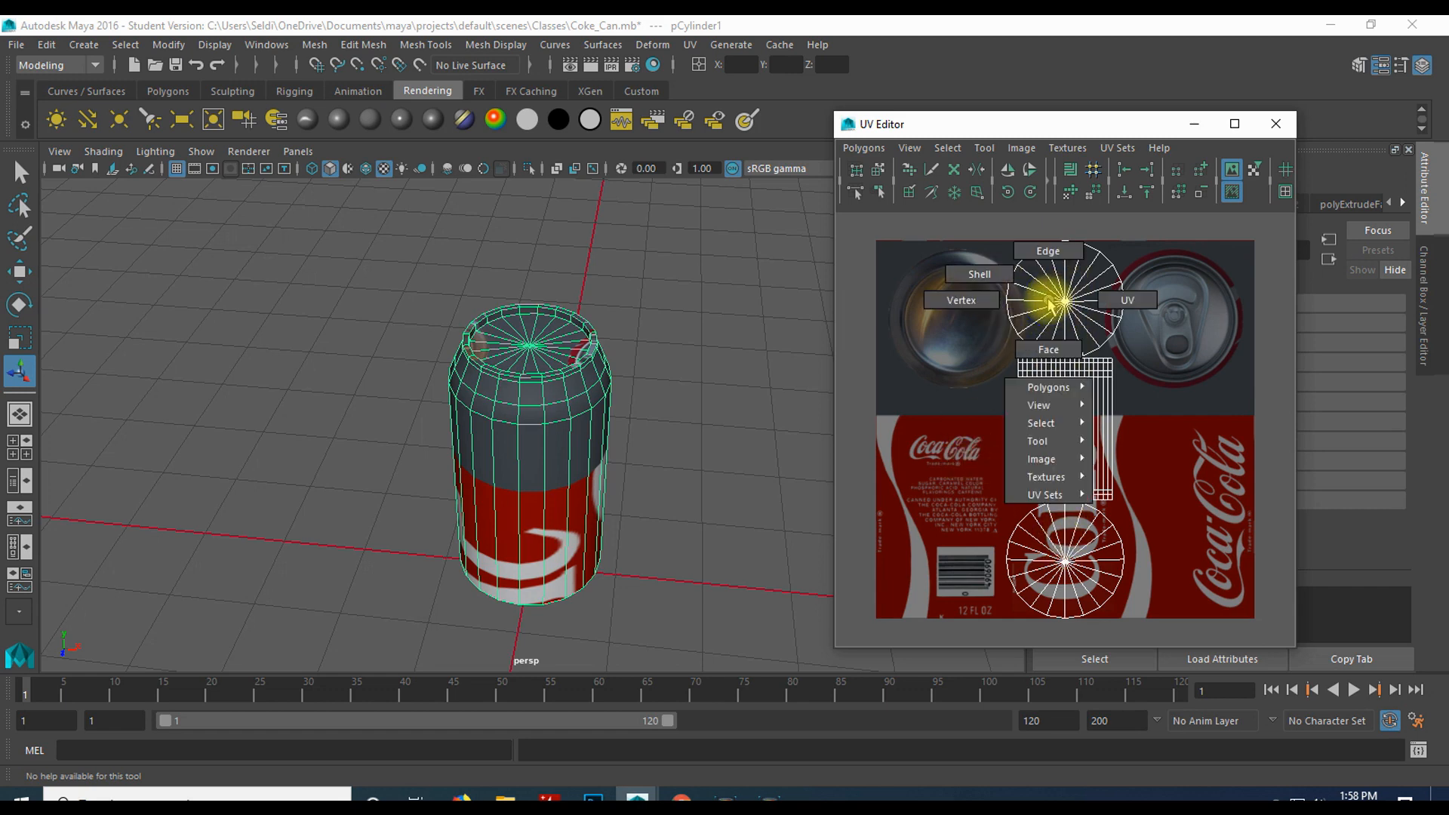
left_click(1135, 301)
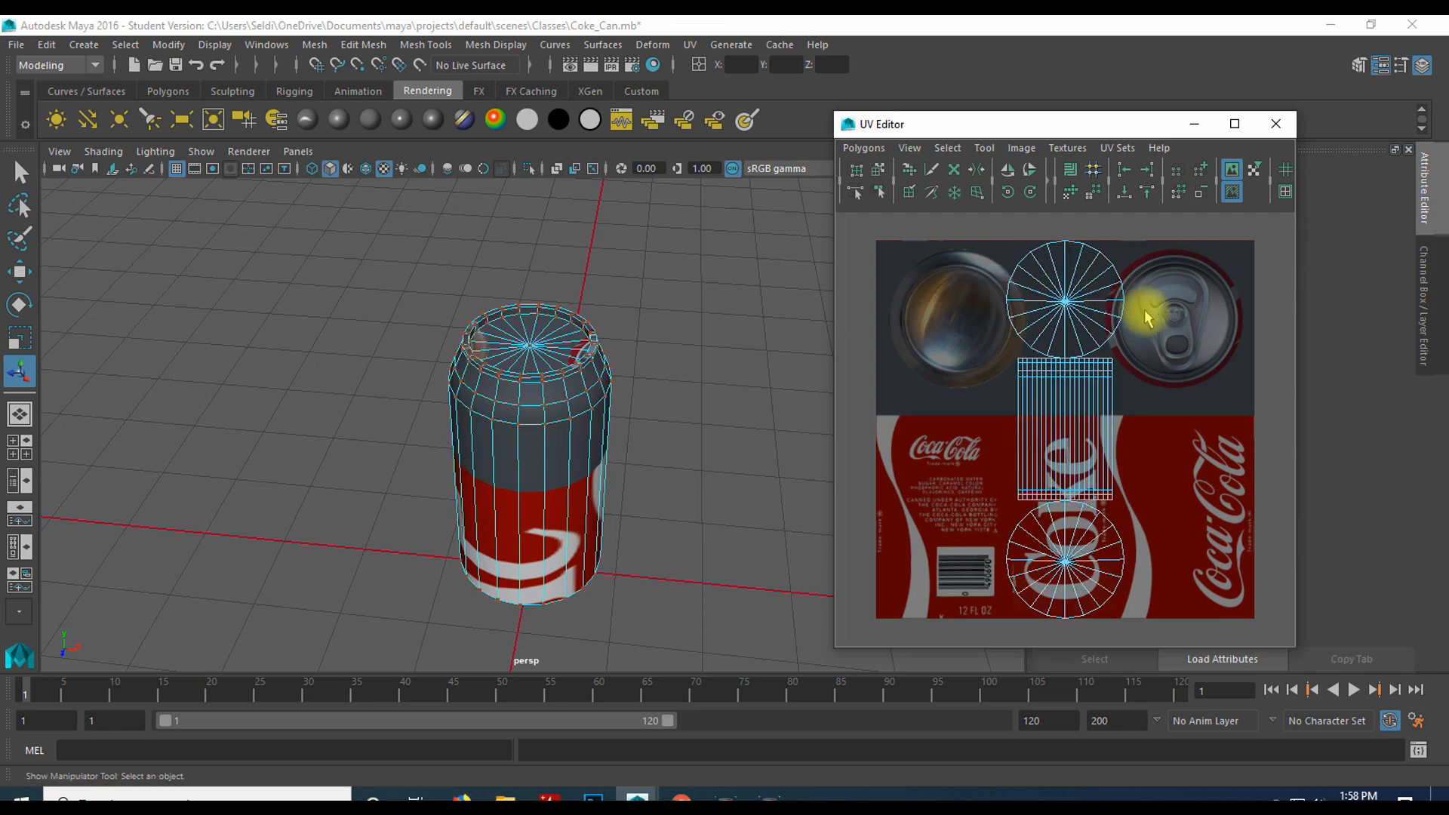
double_click(1048, 313)
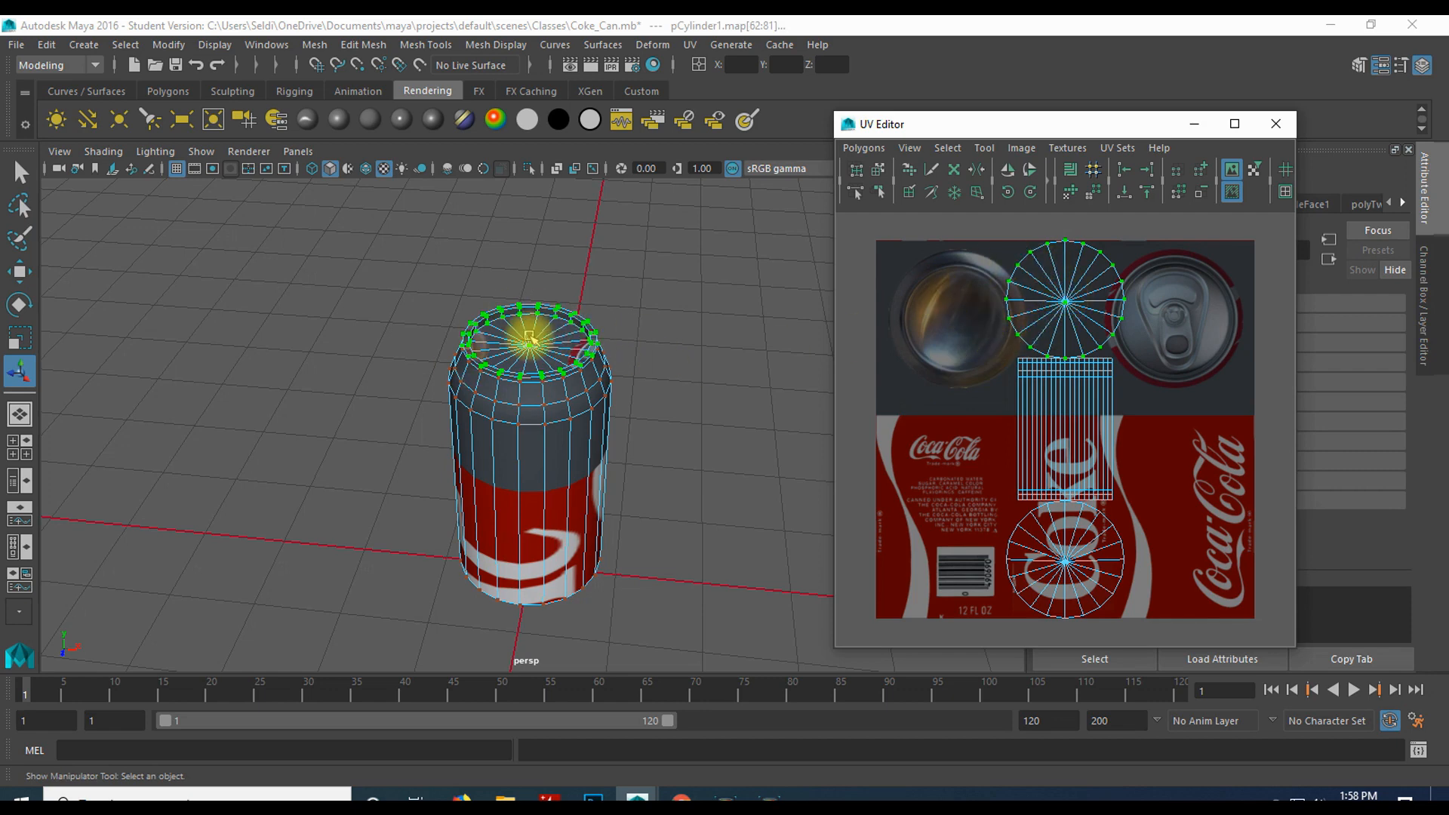
double_click(1054, 415)
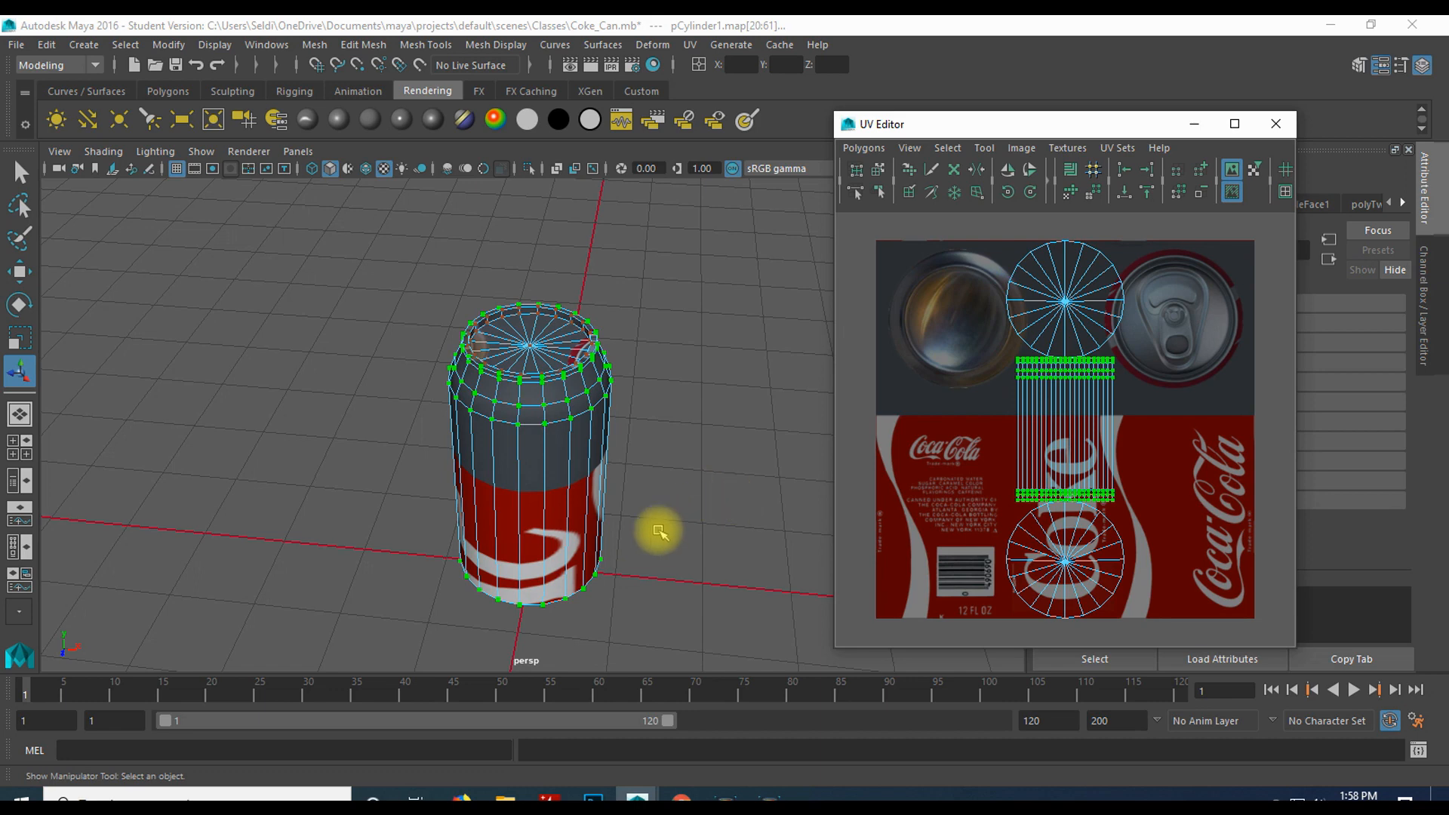
left_click_drag(664, 537, 656, 420, "alt")
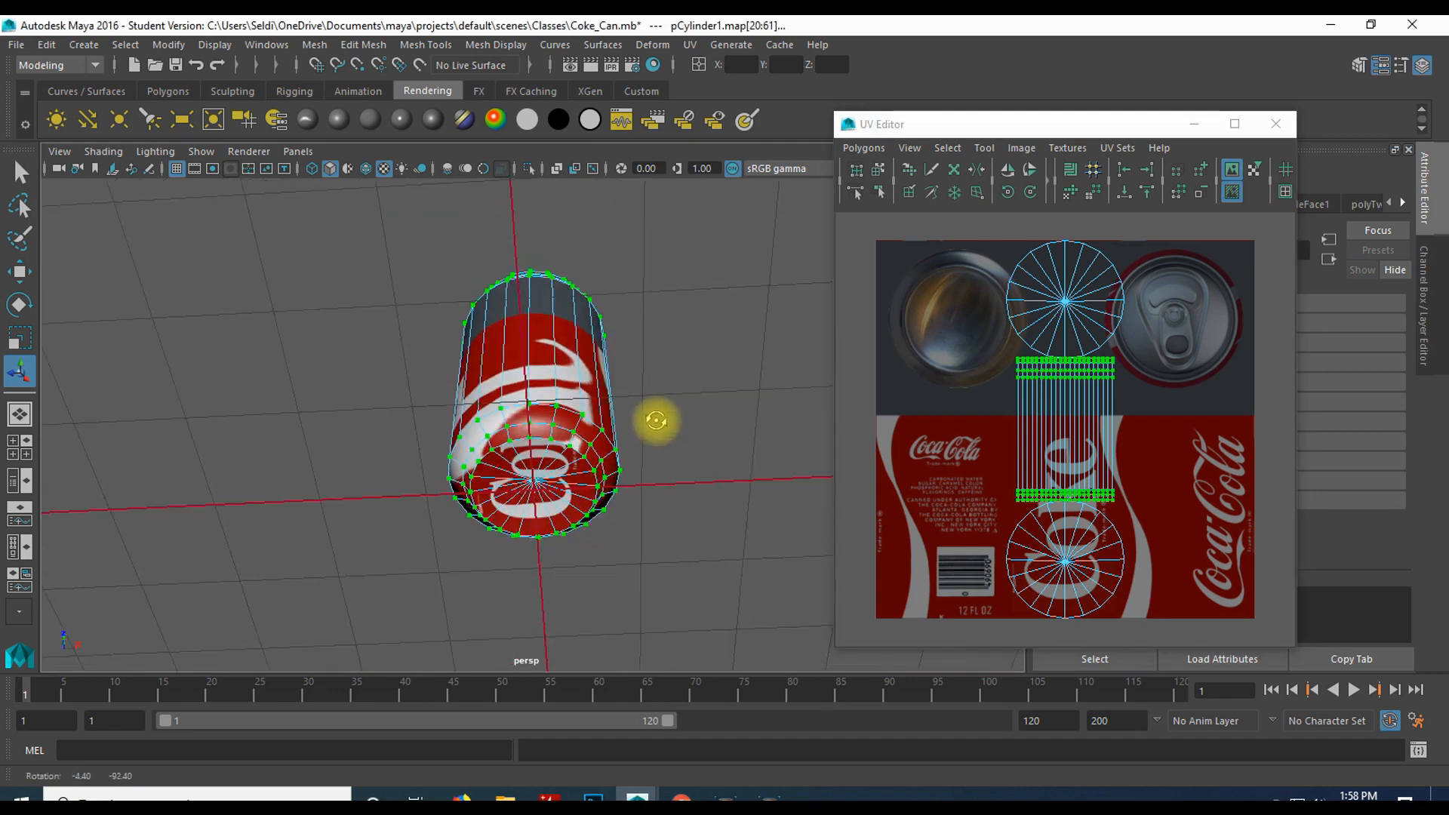
left_click(1027, 581)
double_click(1058, 560)
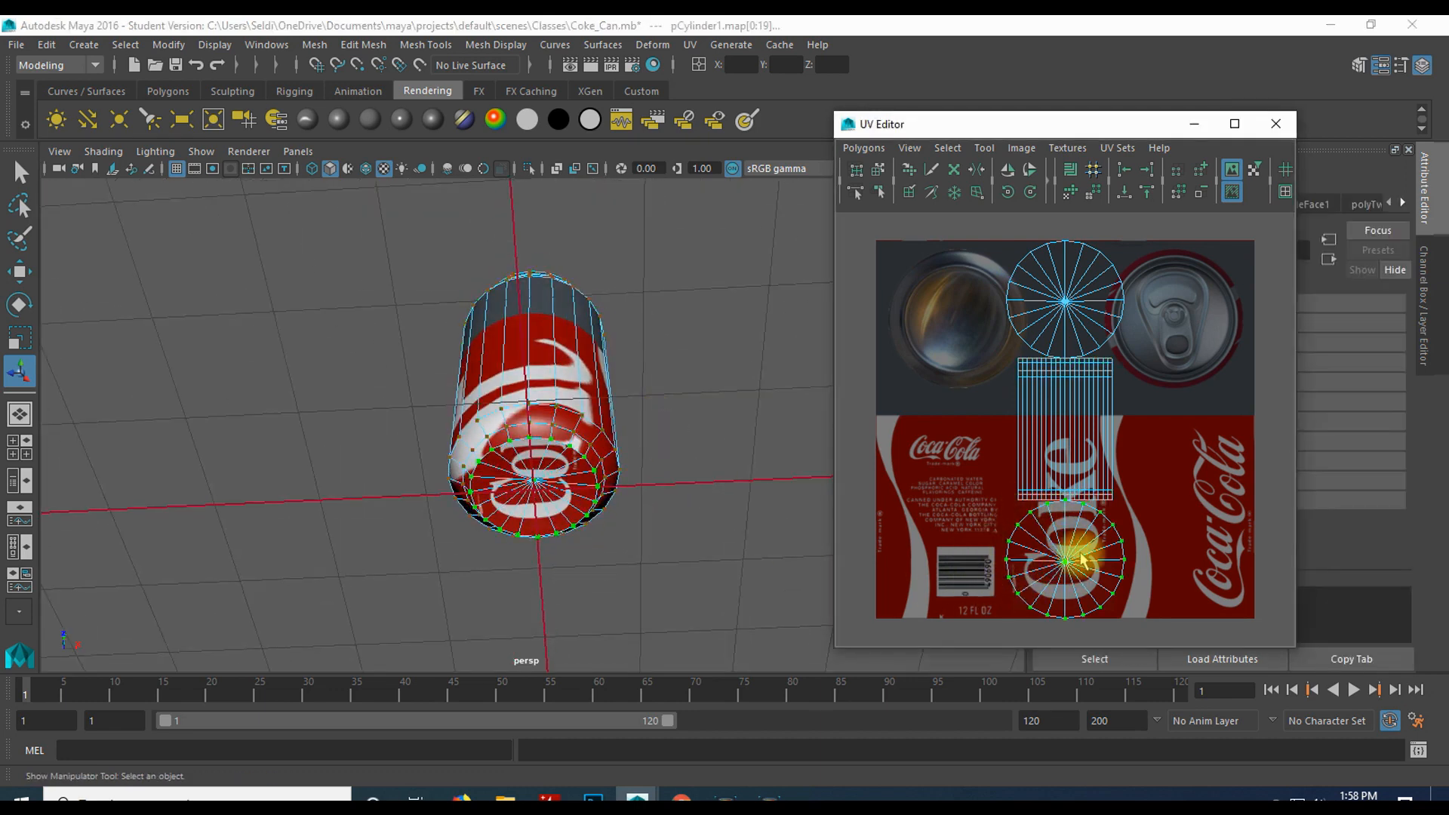
- Examine the can's lower edge and underside to see which area the selected bottom cap UVs cover
left_click_drag(725, 400, 673, 483, "alt")
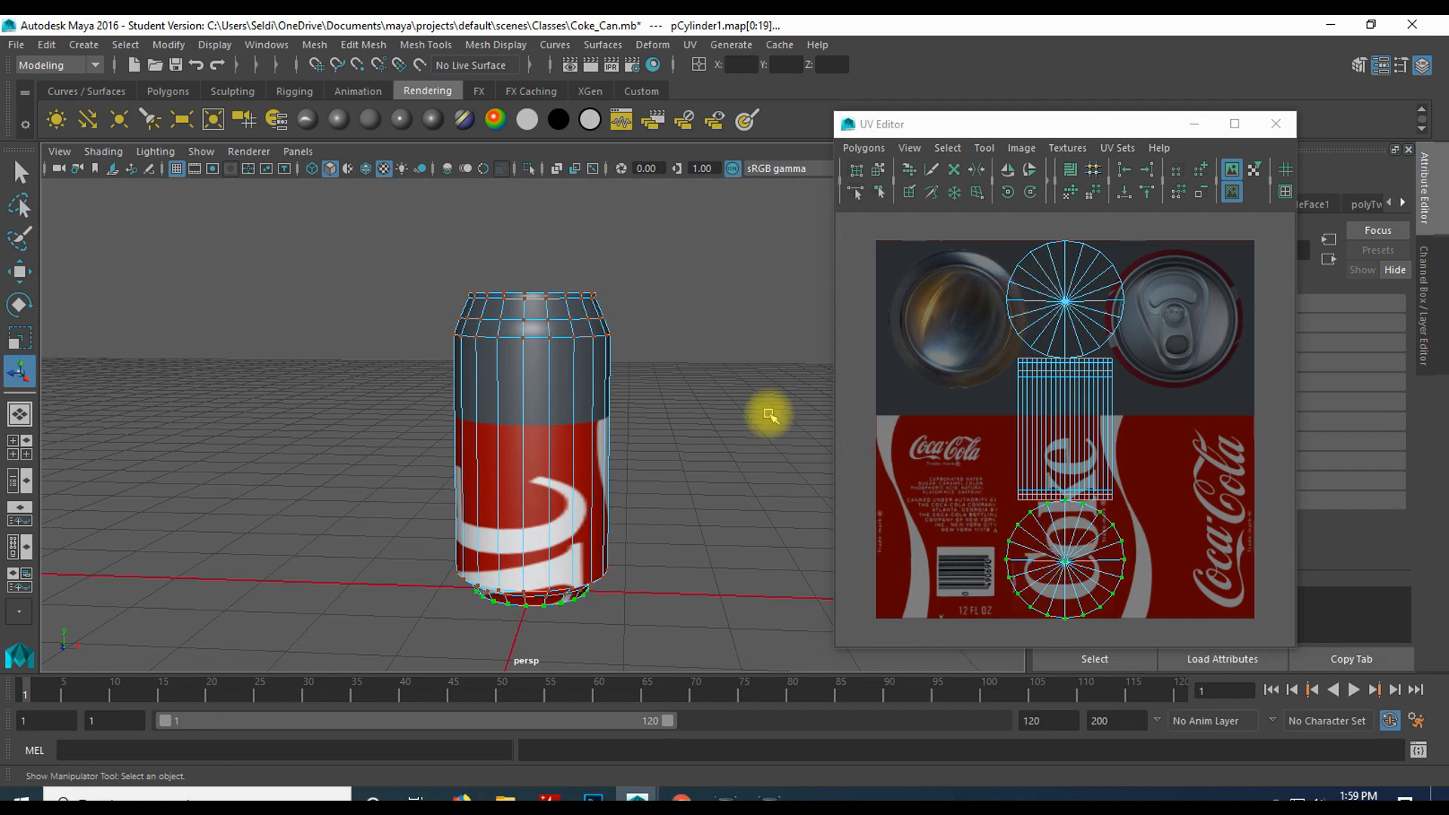
scroll(736, 406, "up", 3)
scroll(735, 419, "down", 3)
middle_click_drag(723, 491, 709, 359, "alt")
scroll(680, 419, "up", 6)
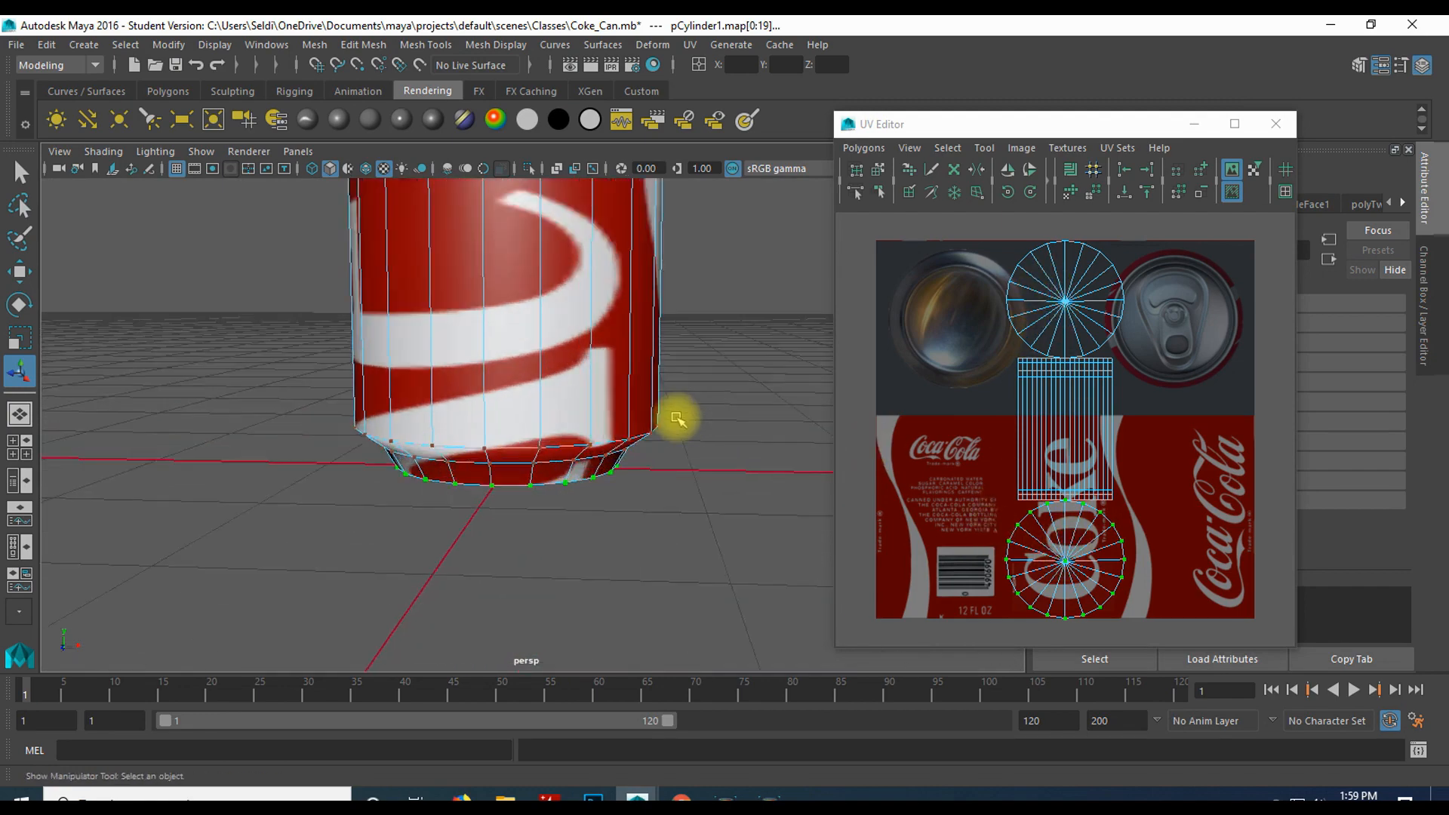
left_click_drag(706, 523, 705, 456, "alt")
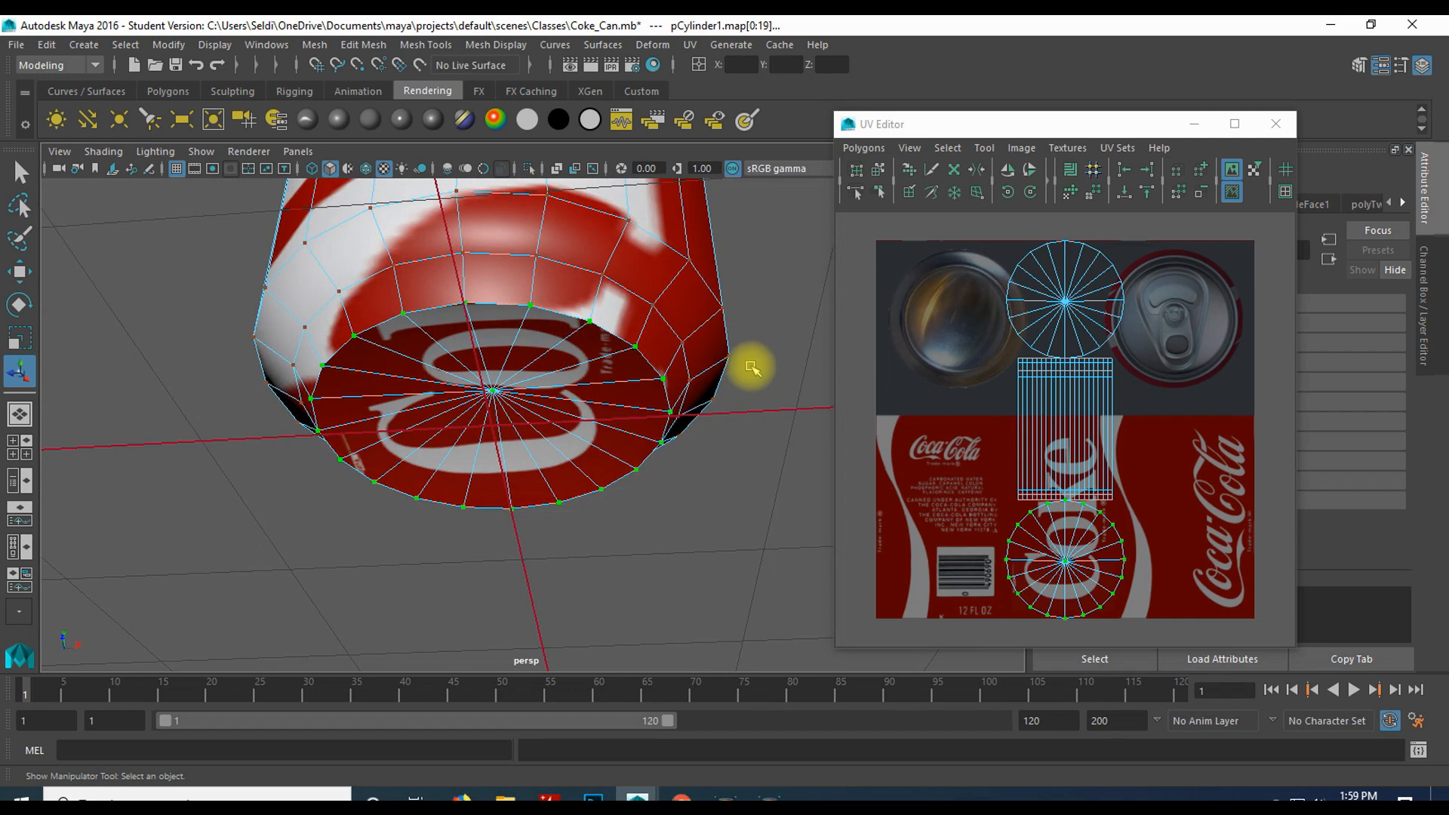
left_click_drag(750, 365, 717, 434, "alt")
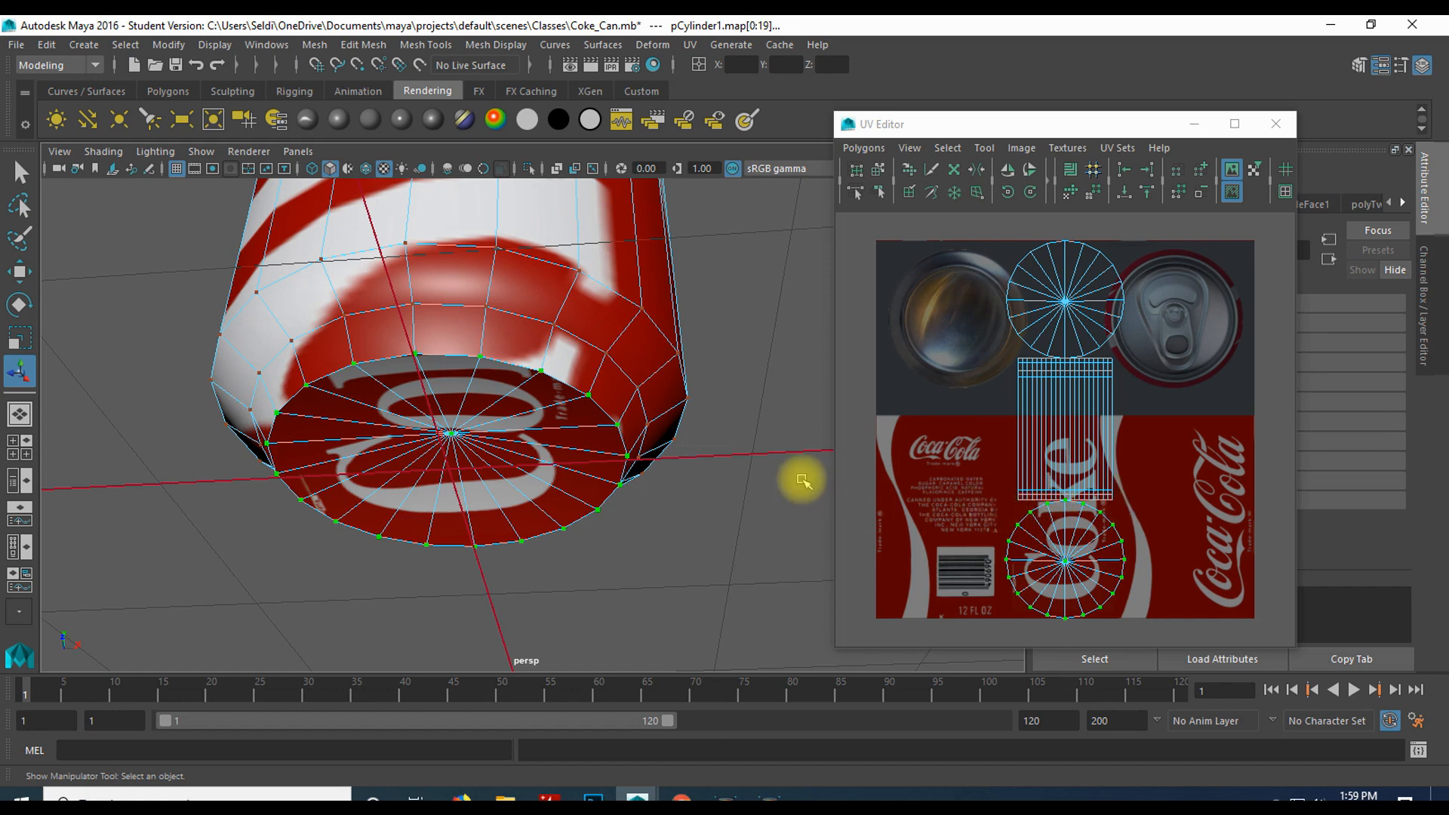
- Switch to face selection and, in the front view, select the can's bottom cap faces together with the lowest tapered ring
right_click_drag(595, 305, 599, 365)
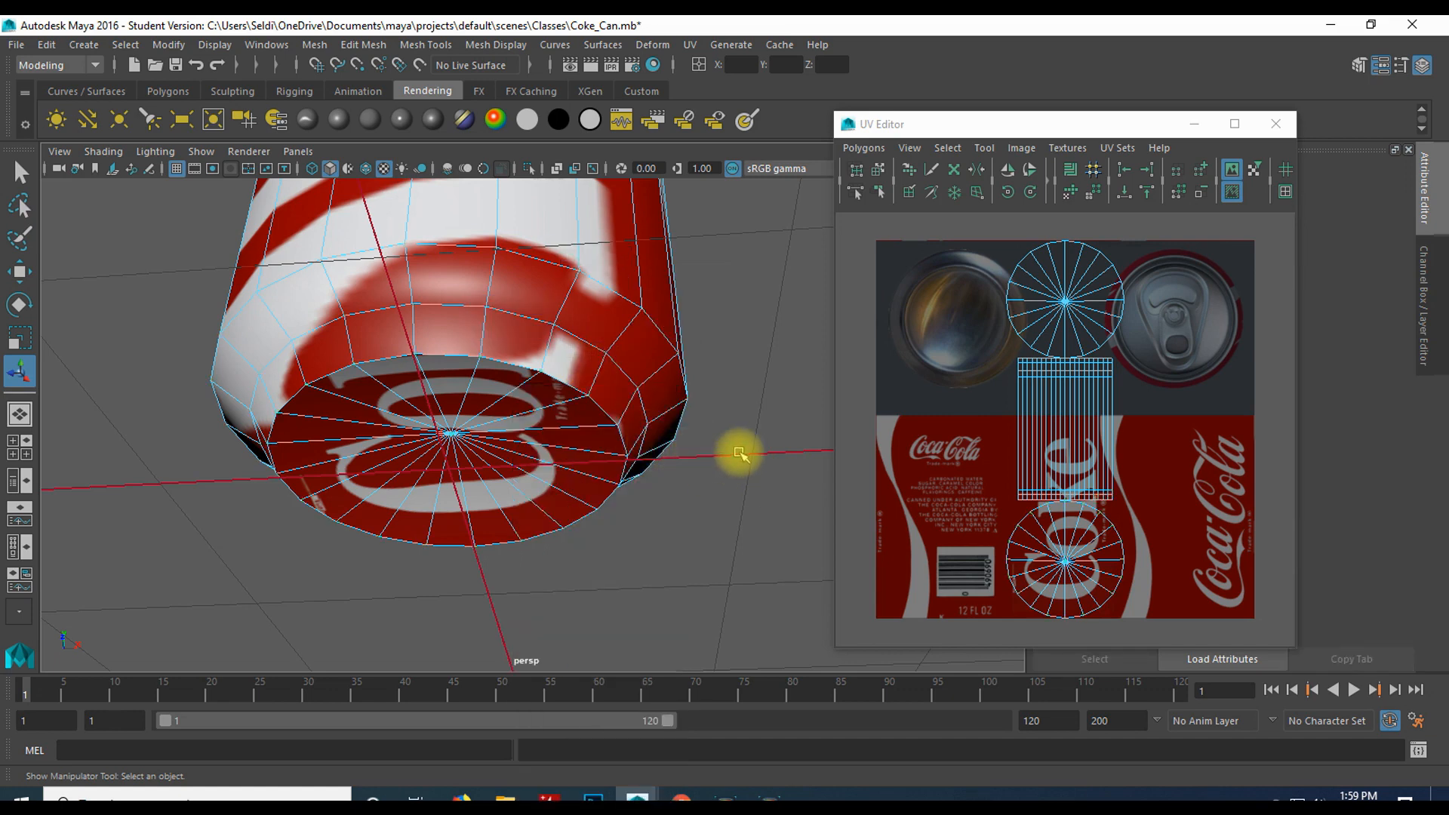
key("space")
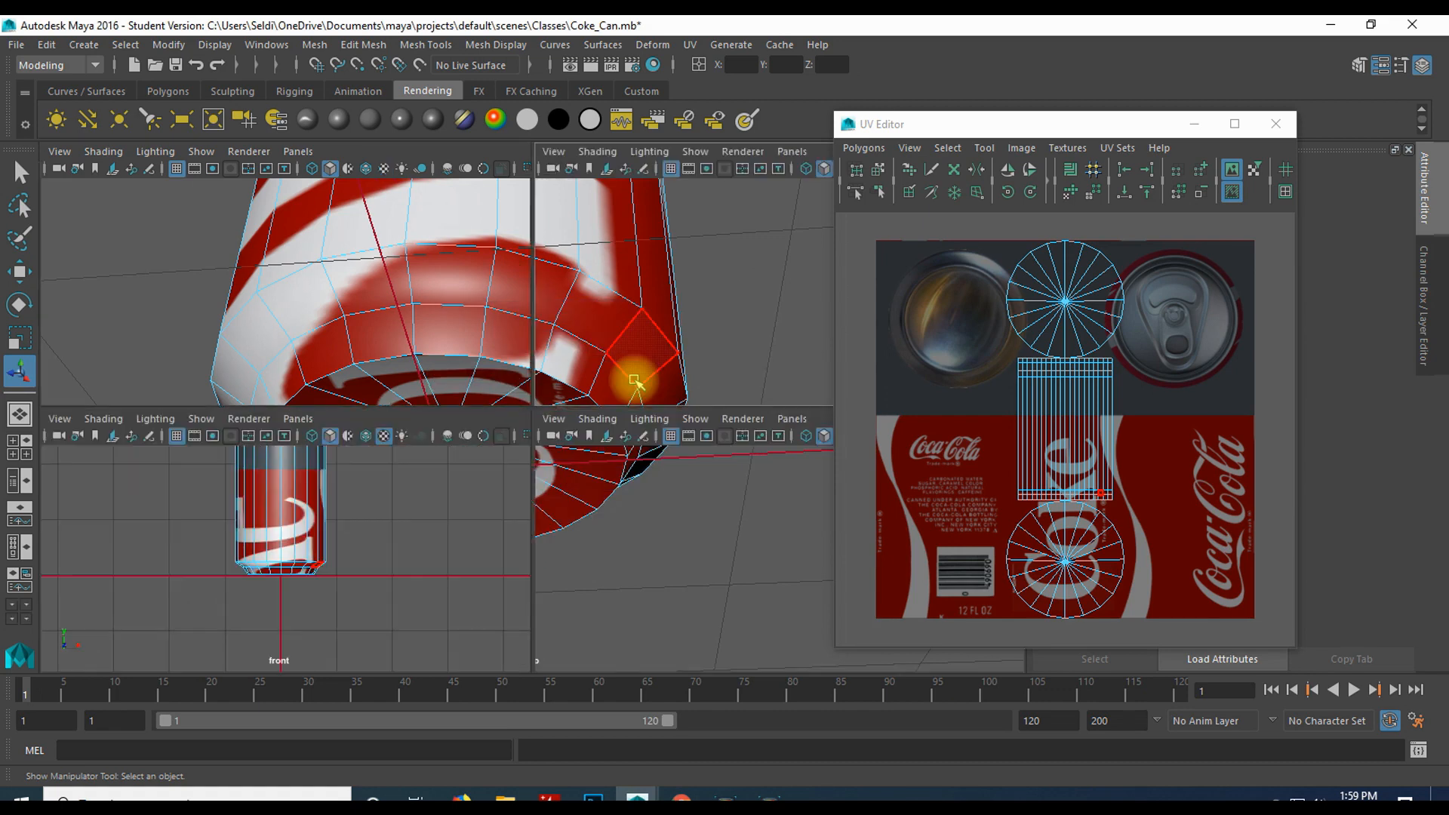
key("space")
key("space")
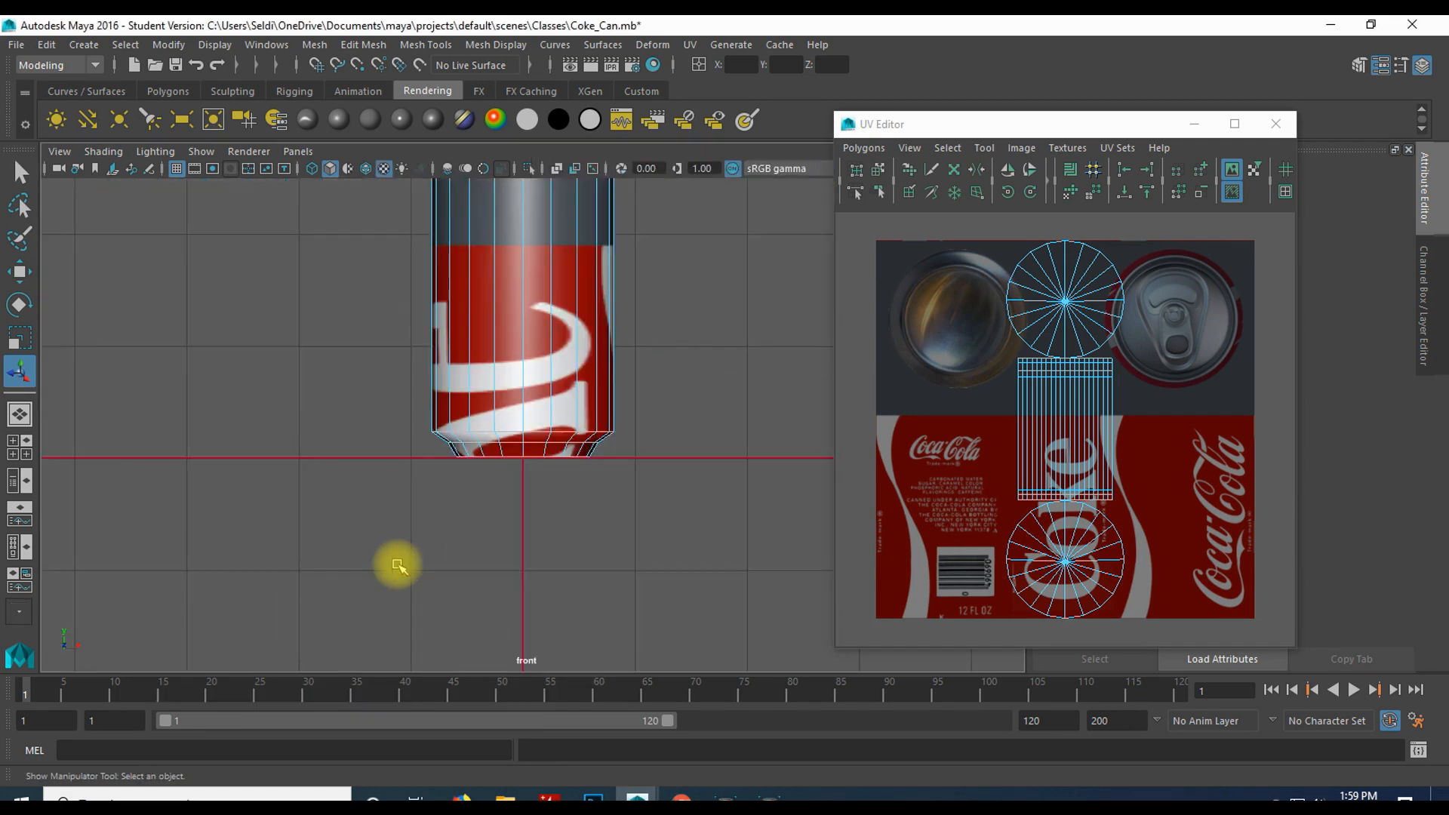
scroll(558, 526, "up", 4)
scroll(562, 530, "up", 1)
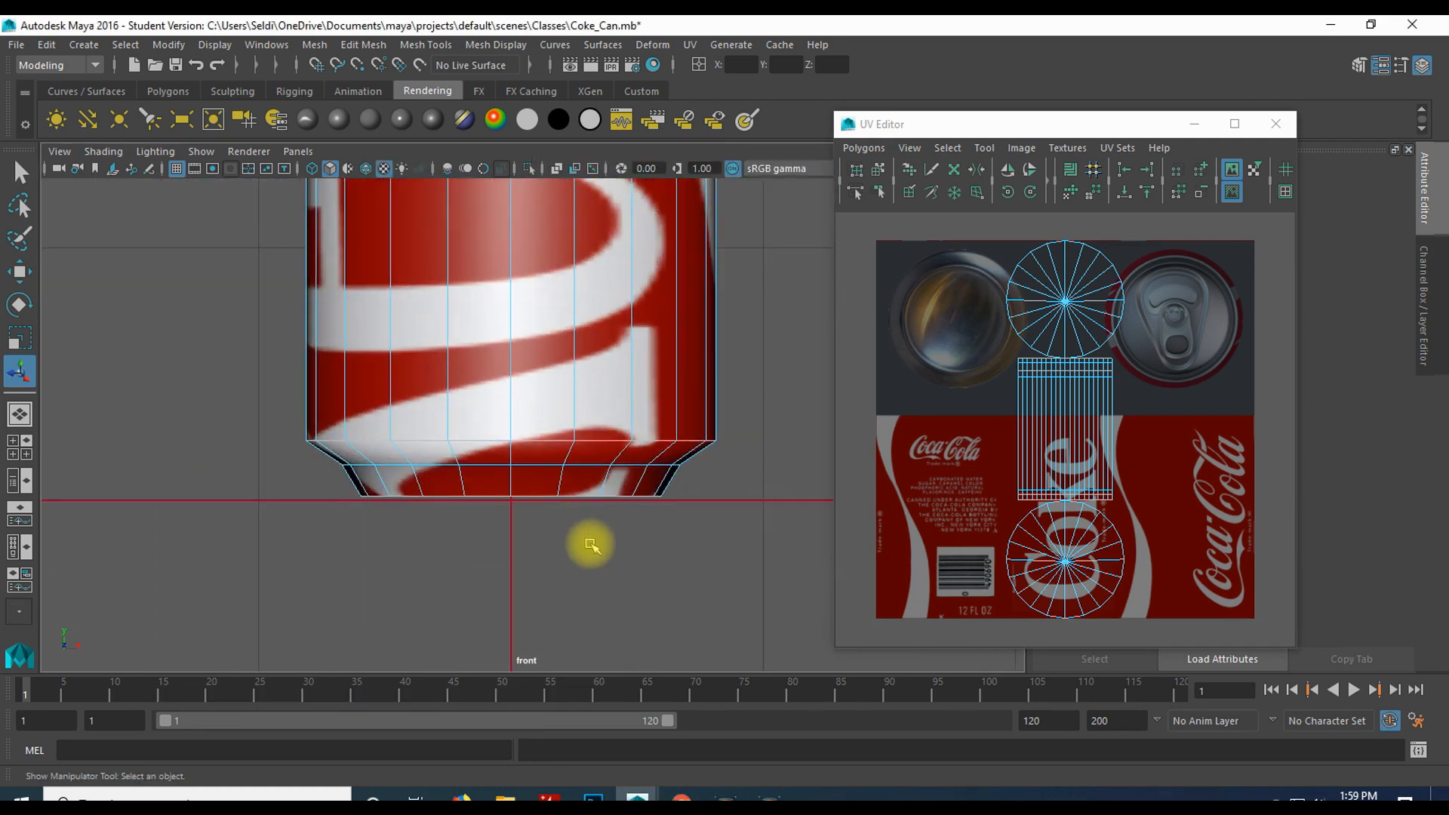
left_click_drag(282, 553, 720, 482)
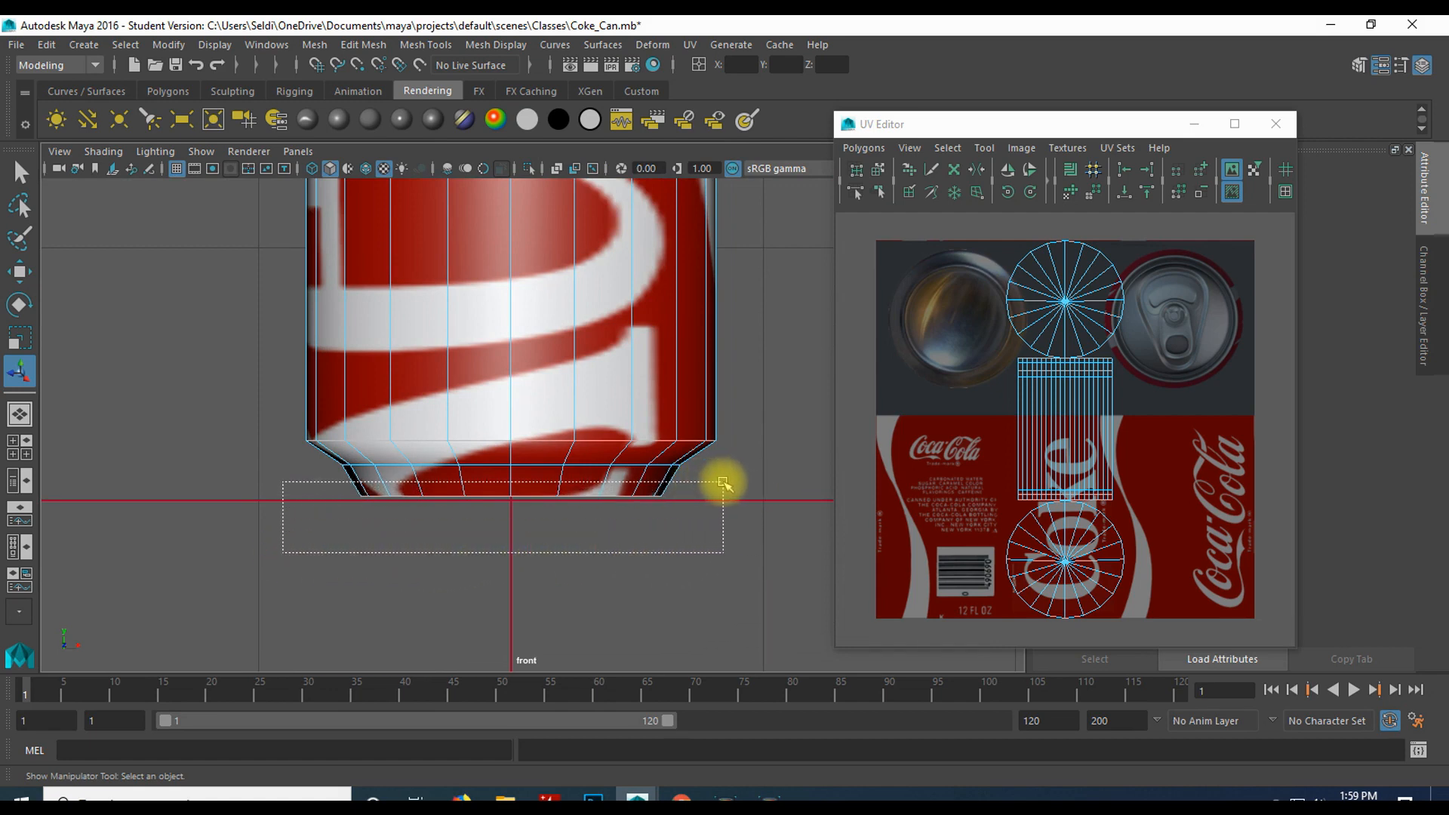
left_click_drag(723, 483, 723, 483)
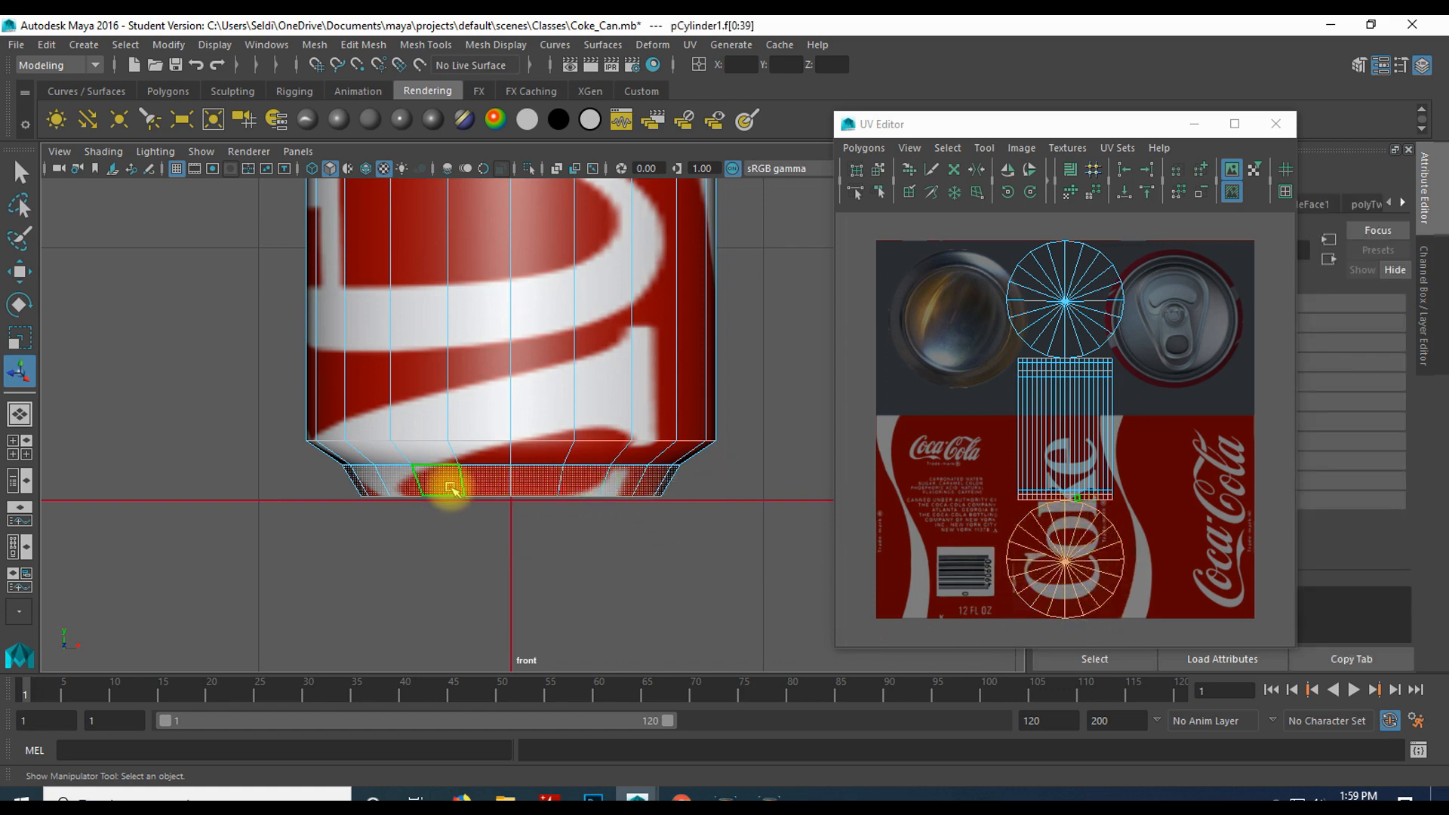
- Apply a planar UV projection from the Y axis, fitted to the bounding box, to the selected bottom faces
scroll(996, 520, "up", 4)
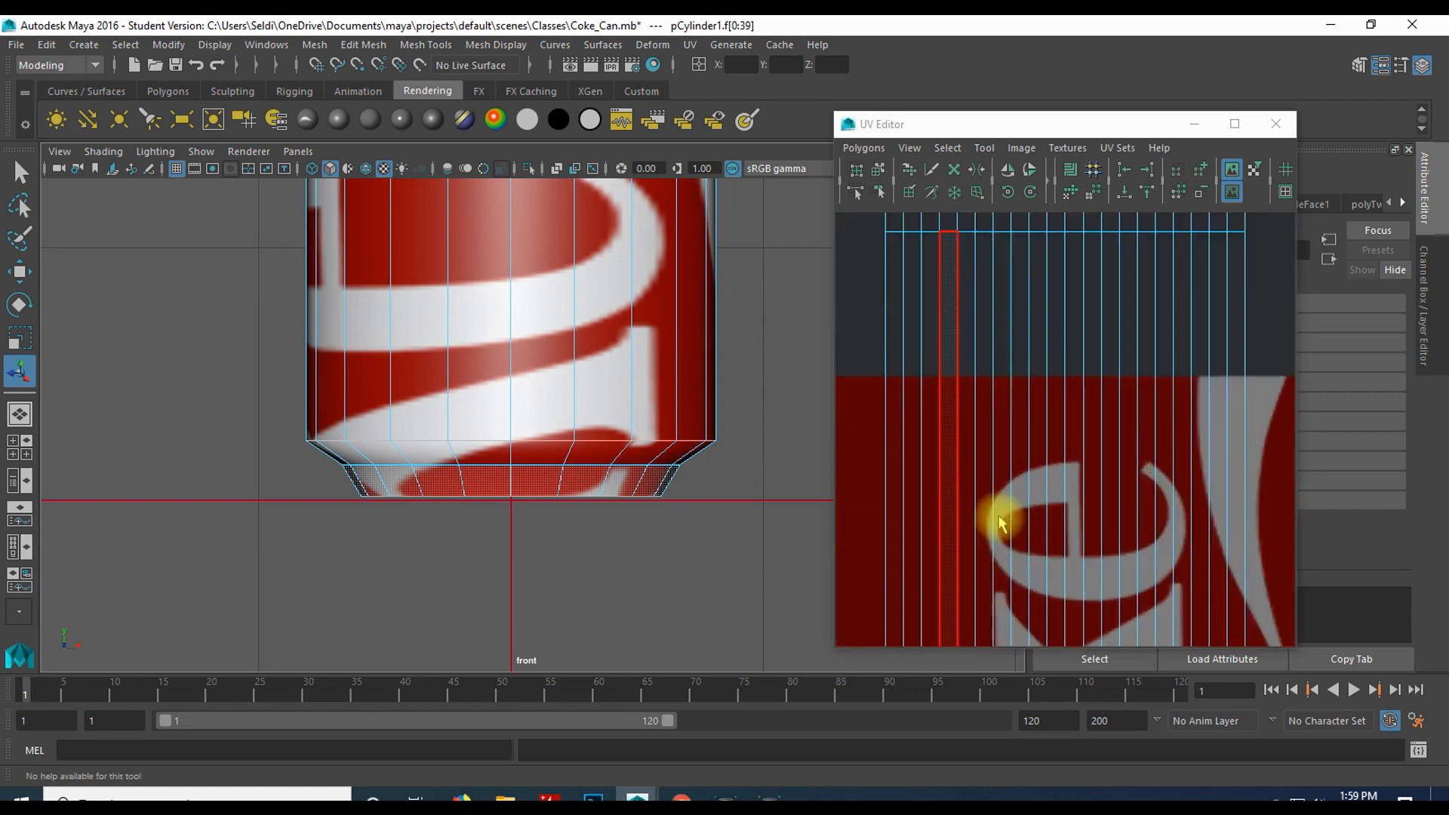
scroll(980, 522, "down", 4)
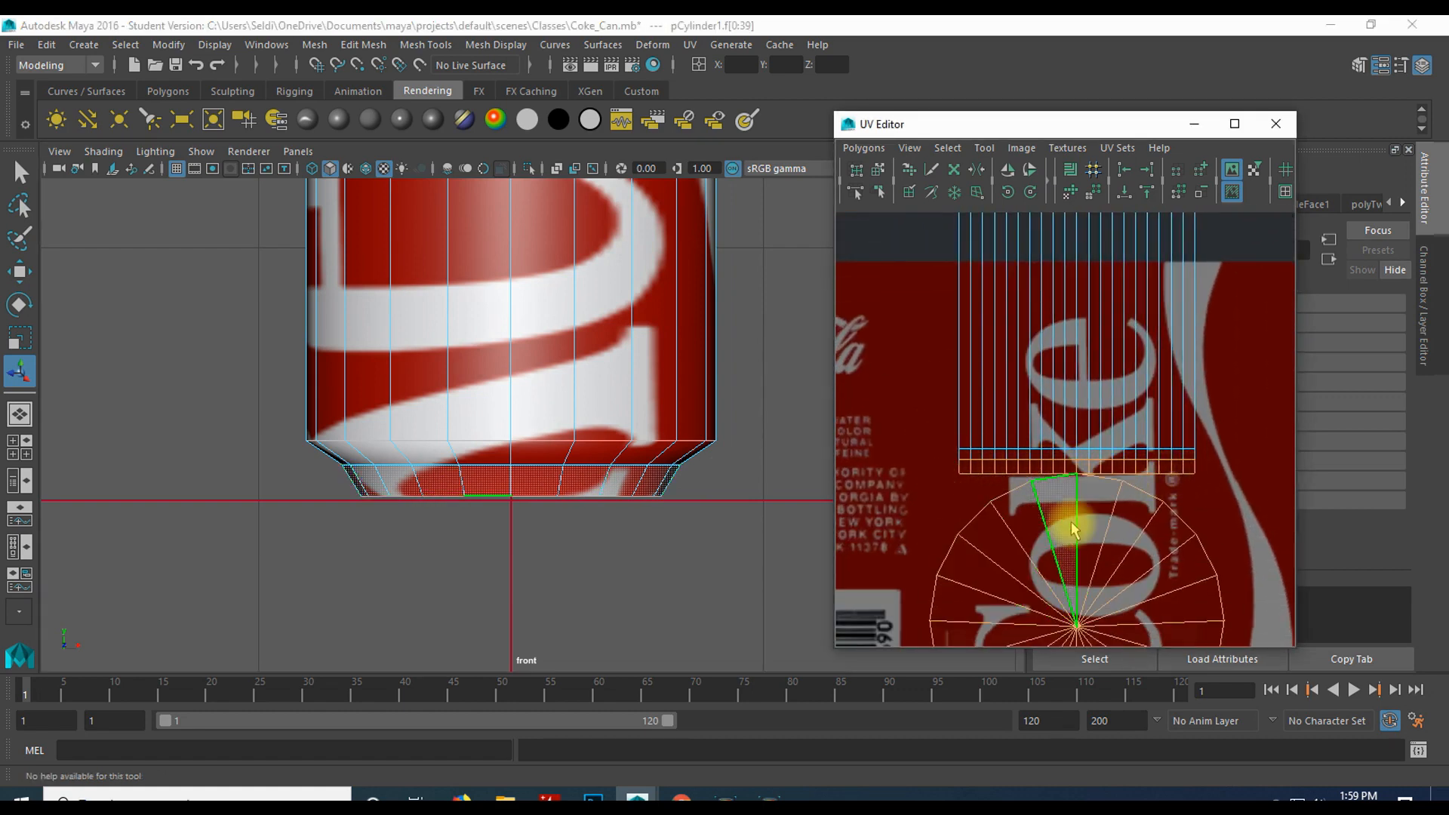
scroll(1025, 490, "down", 4)
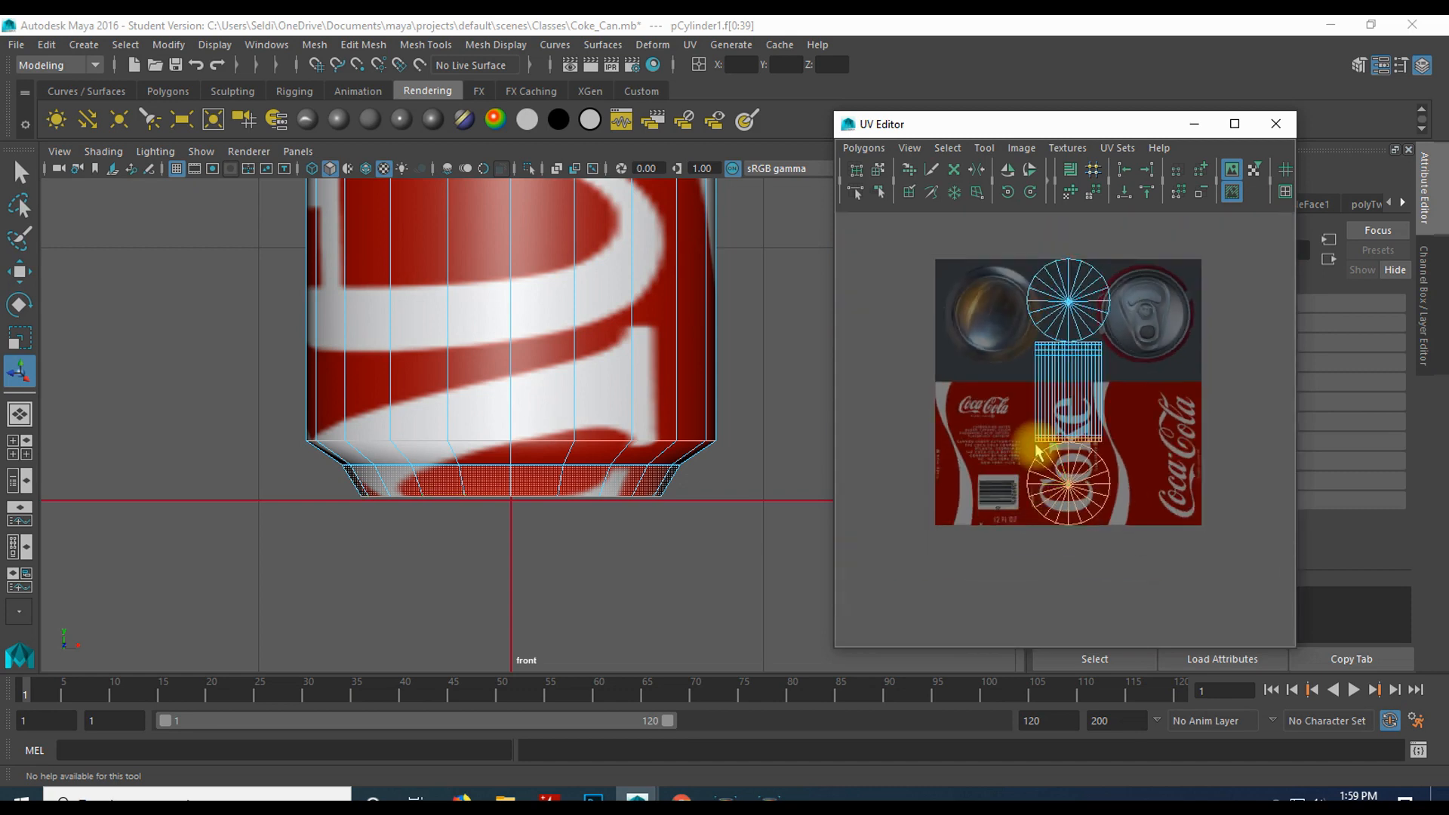
middle_click_drag(928, 390, 925, 430, "alt")
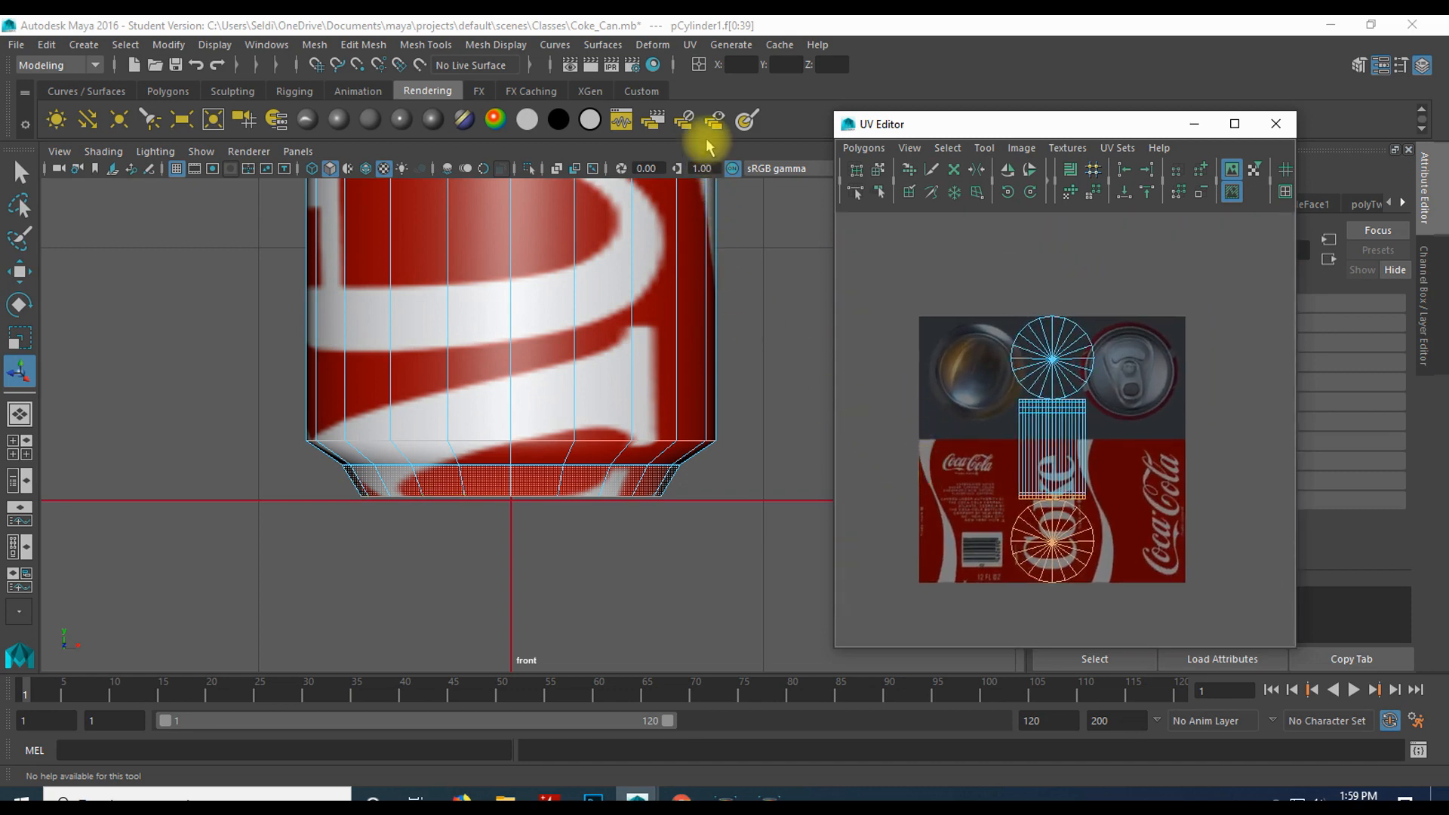
left_click(690, 45)
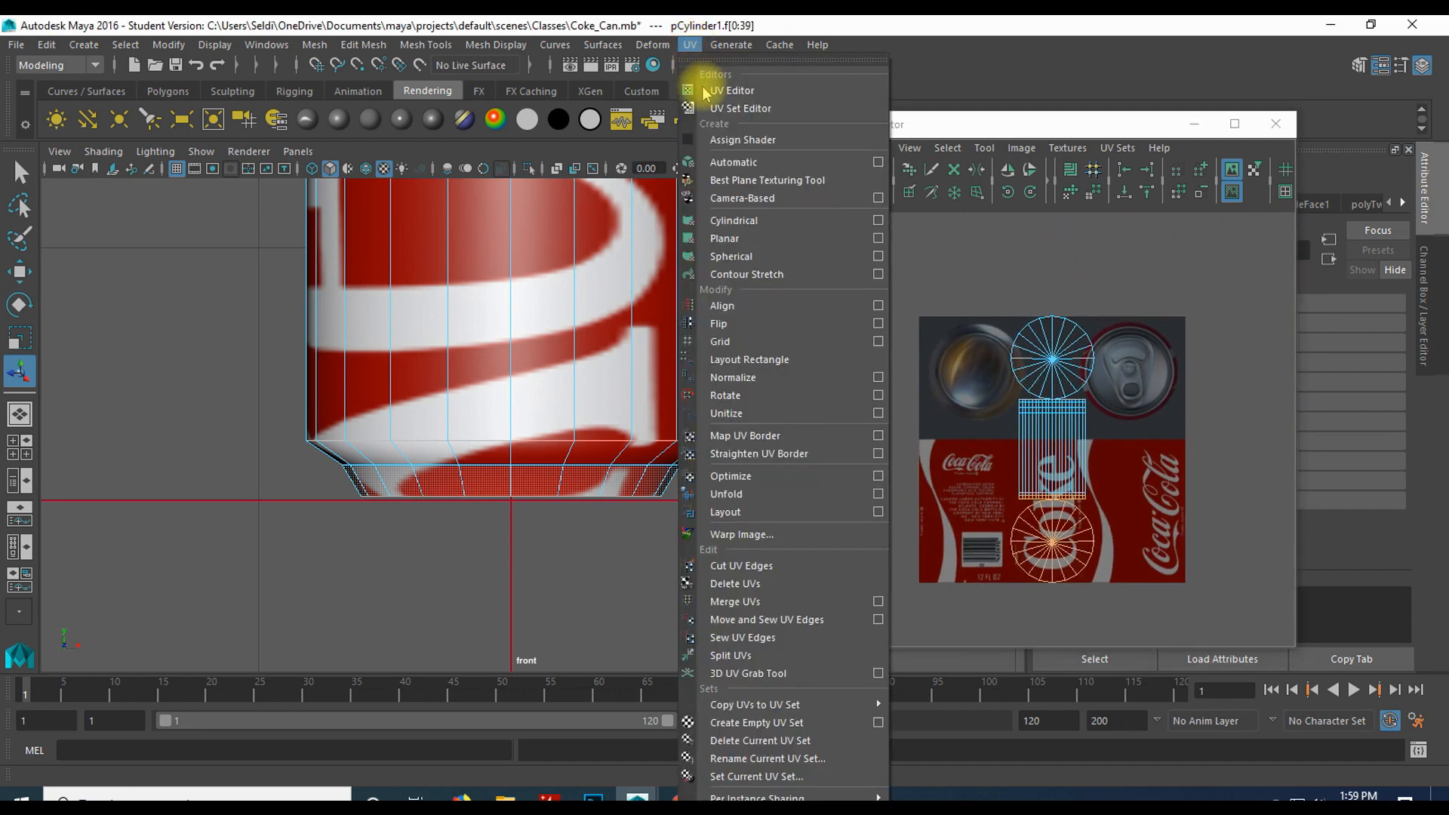
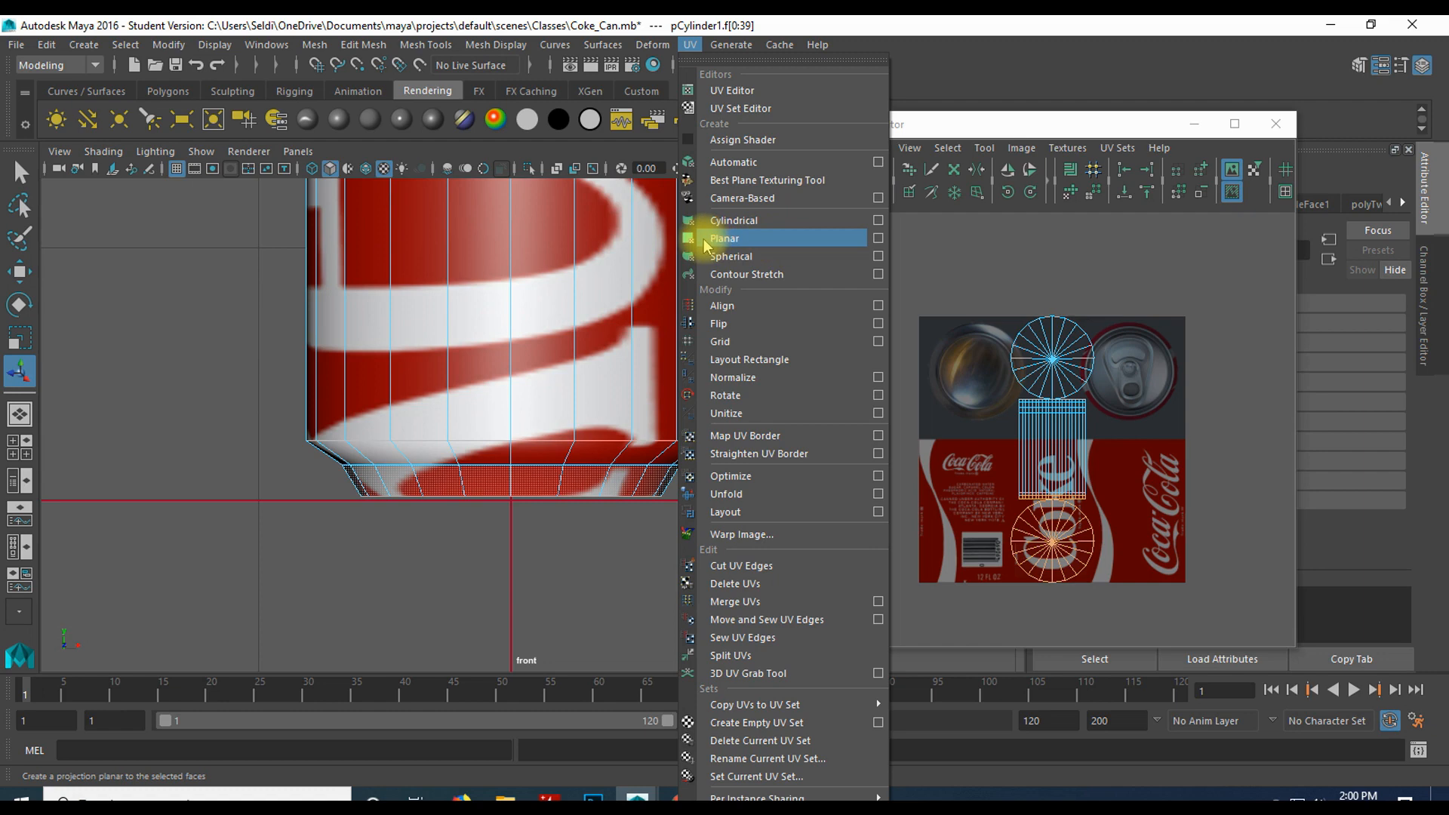
left_click(877, 240)
left_click_drag(924, 193, 967, 153)
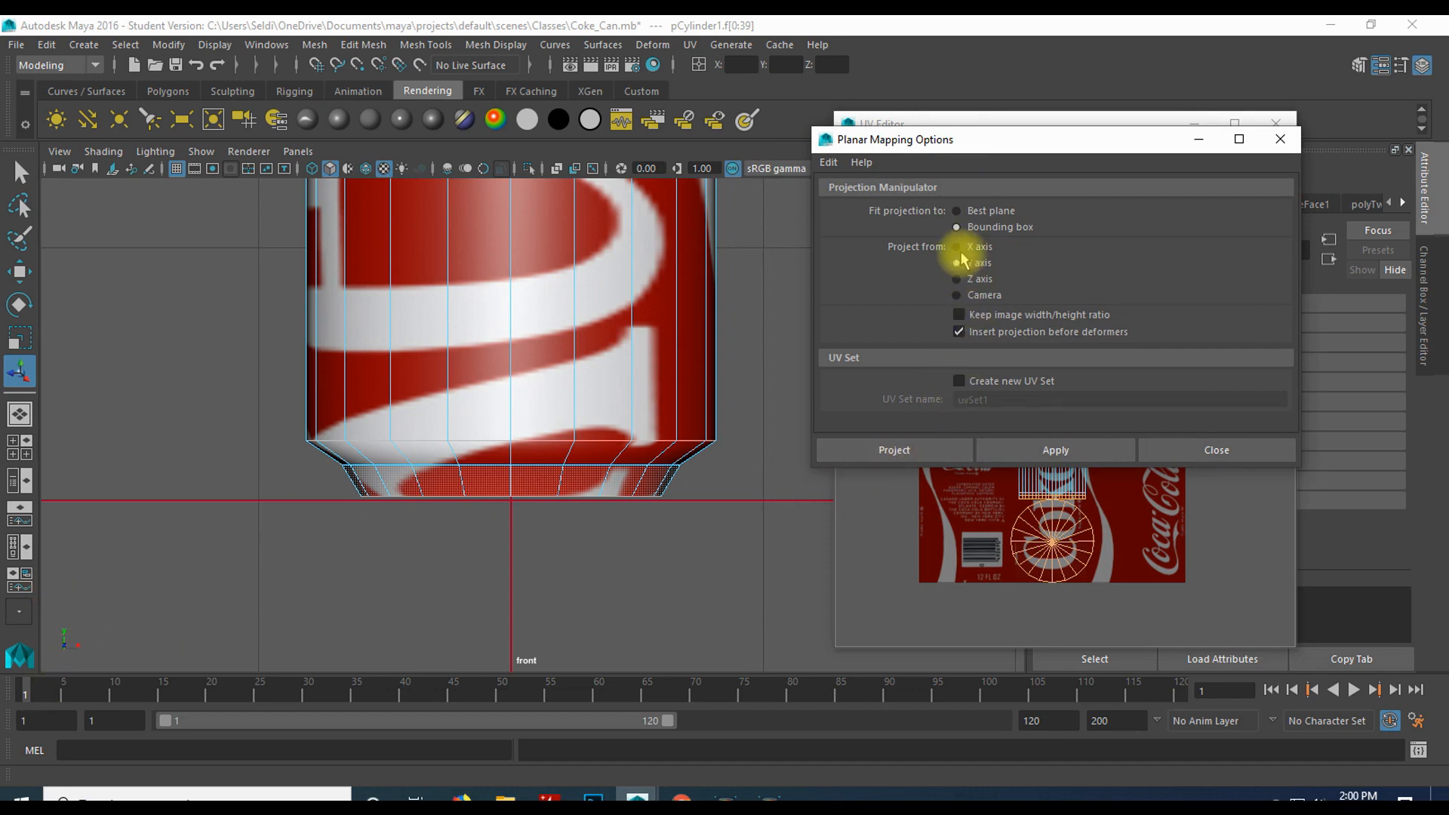
left_click(1063, 451)
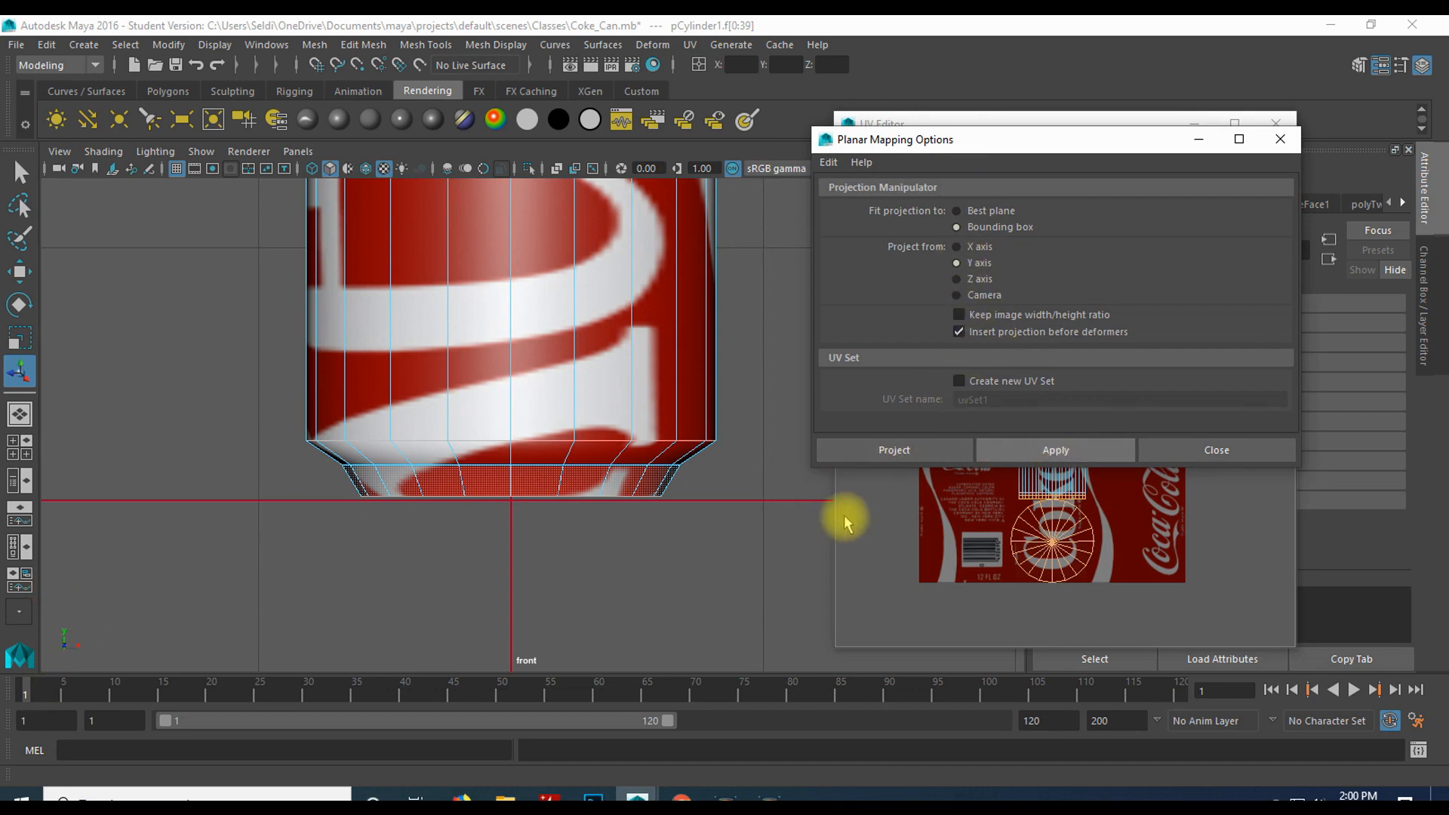
left_click(1054, 452)
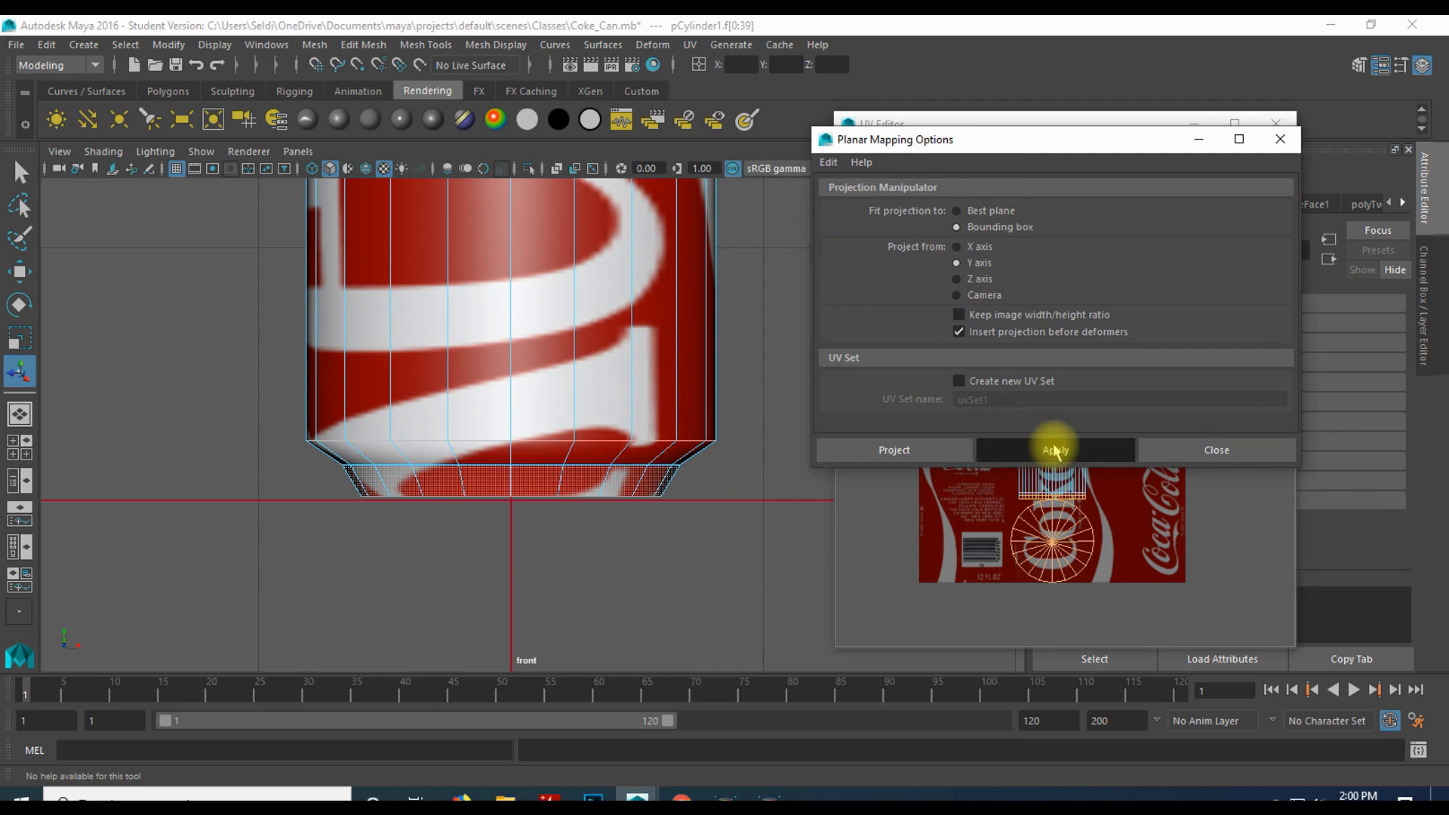
left_click_drag(996, 138, 246, 50)
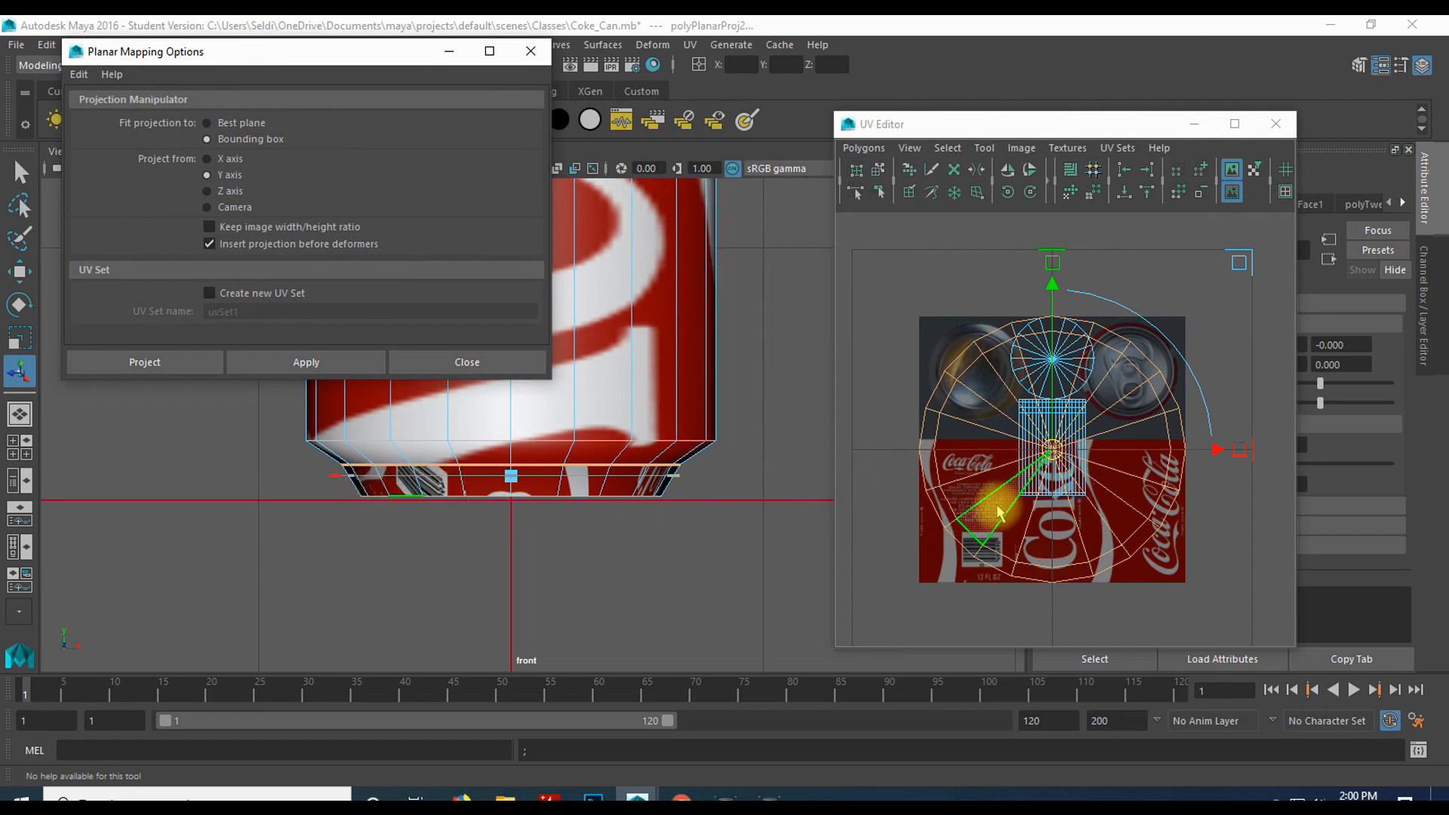
- Move the projected bottom UV shell off the texture, beyond its upper-left corner, and close the planar mapping options
scroll(999, 506, "down", 3)
scroll(1000, 506, "up", 2)
scroll(1008, 501, "down", 1)
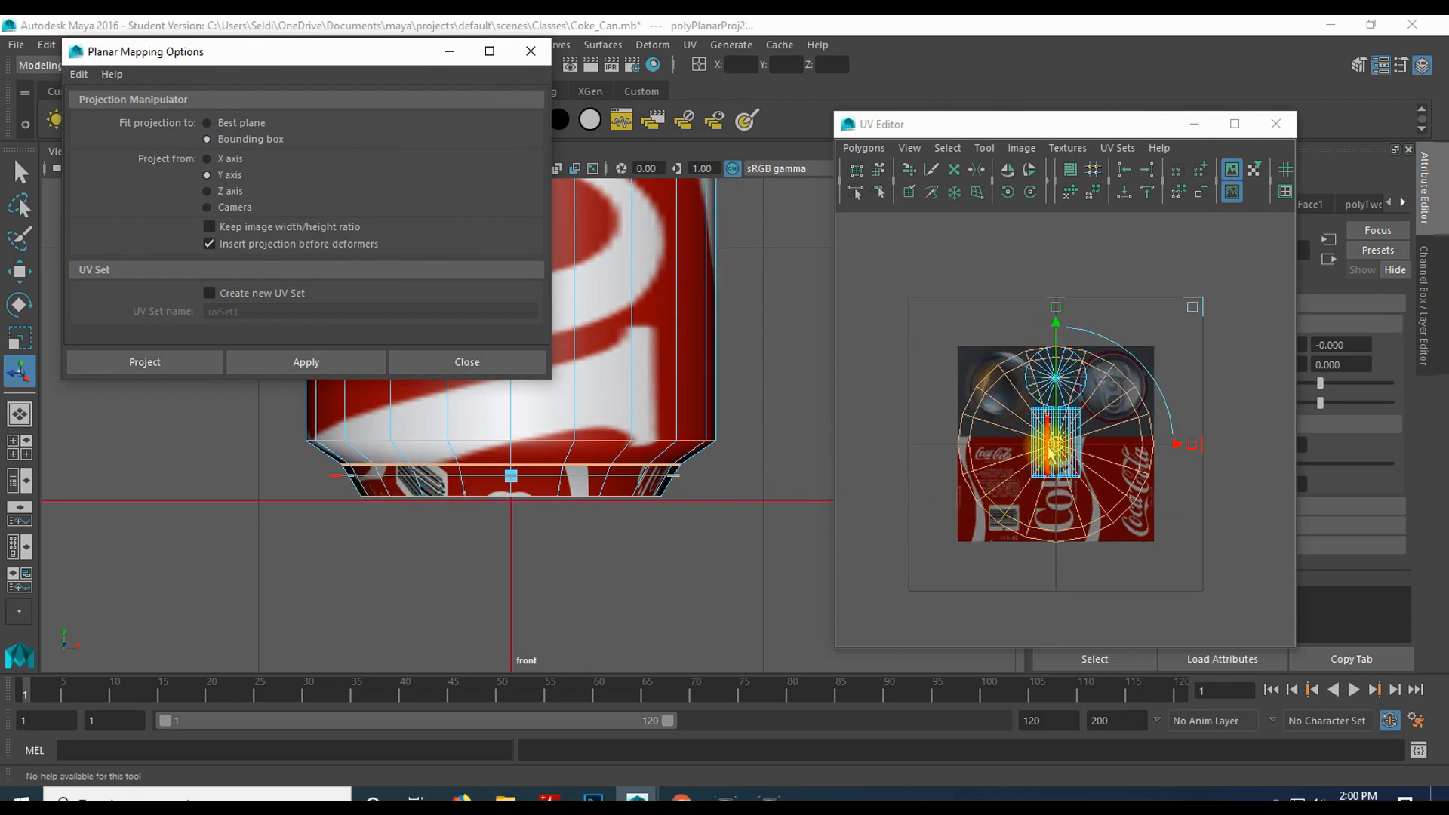
left_click_drag(1059, 444, 886, 238)
scroll(928, 359, "down", 2)
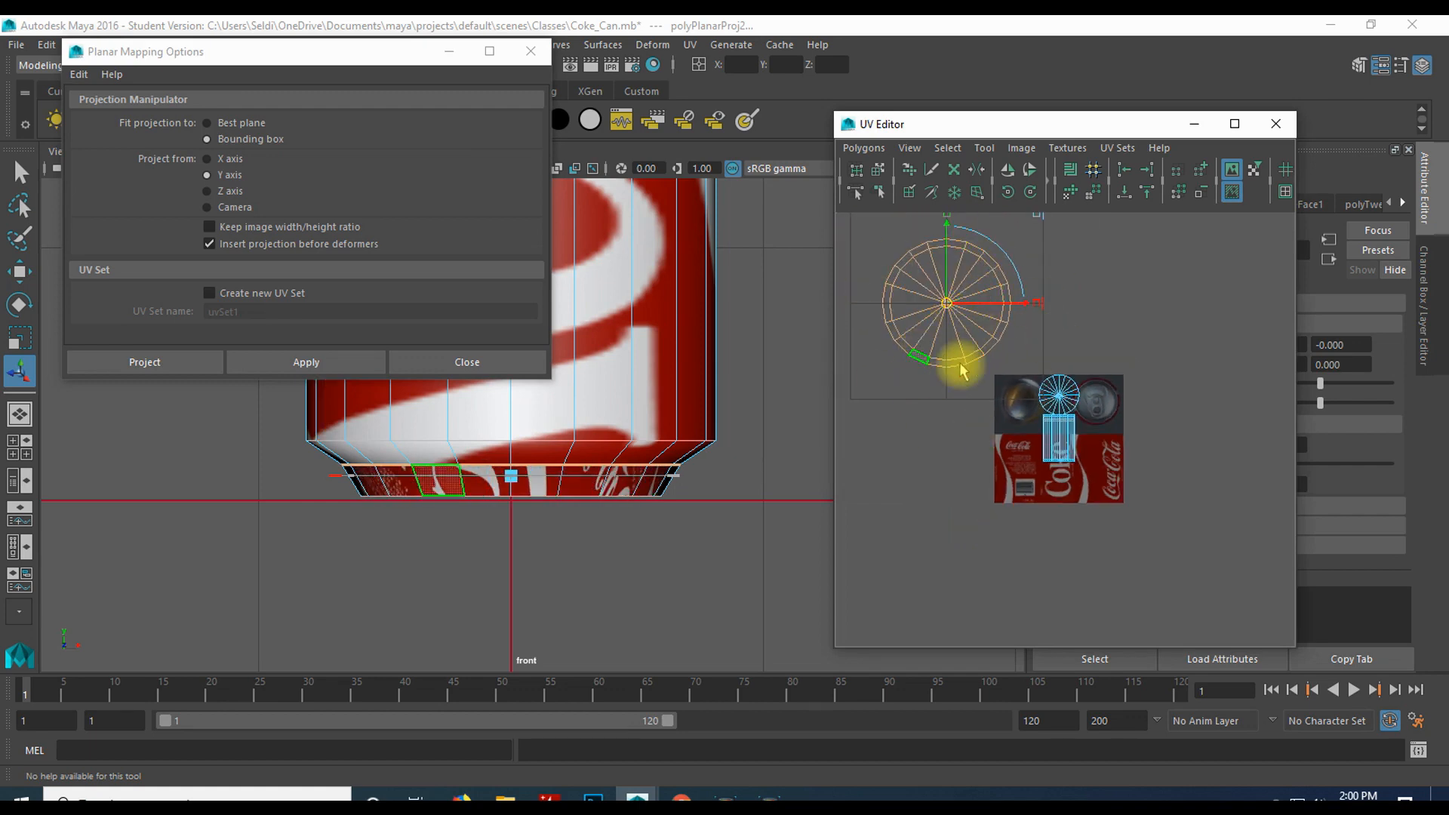
scroll(1064, 573, "up", 3)
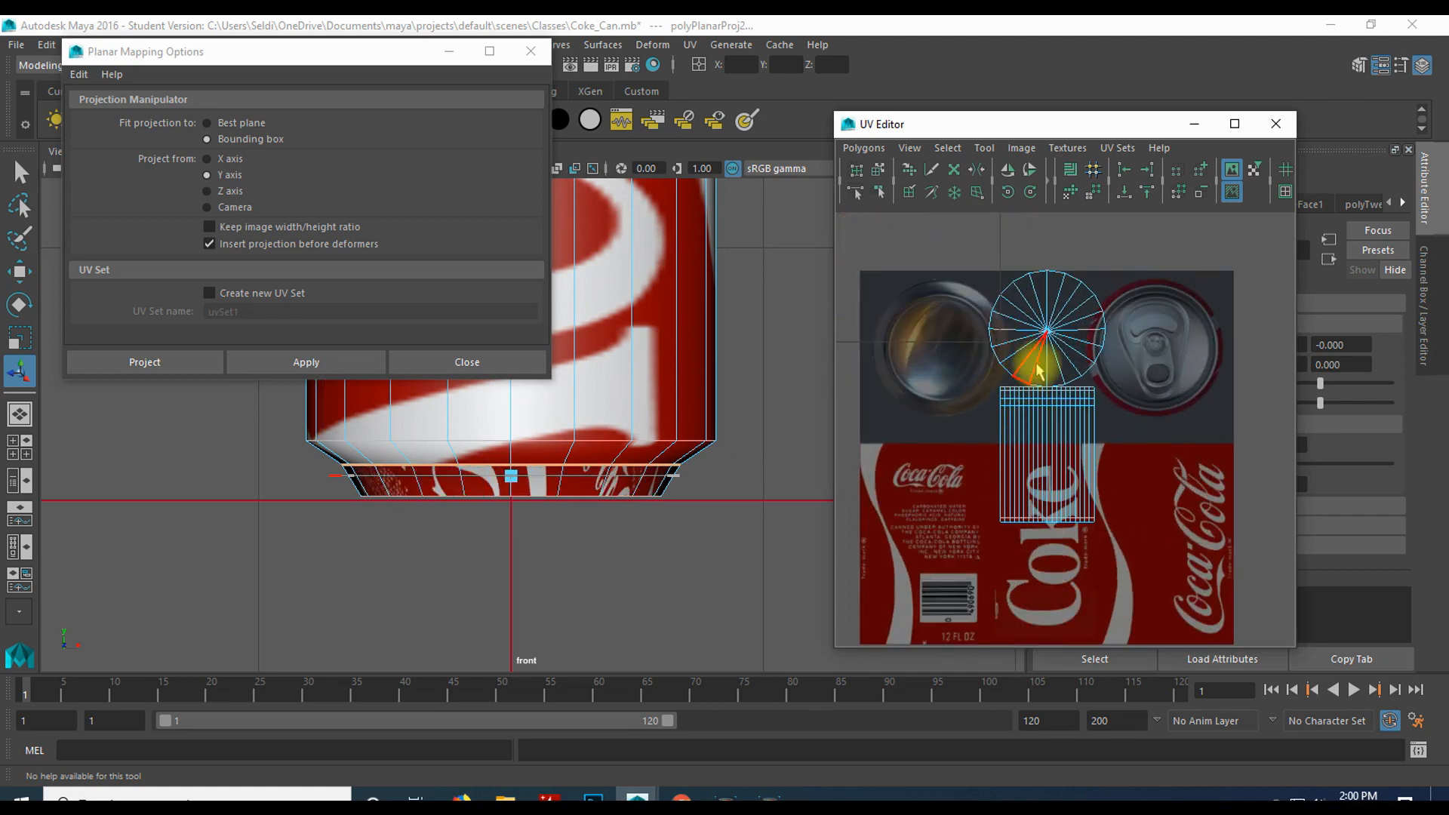
left_click_drag(407, 53, 1160, 311)
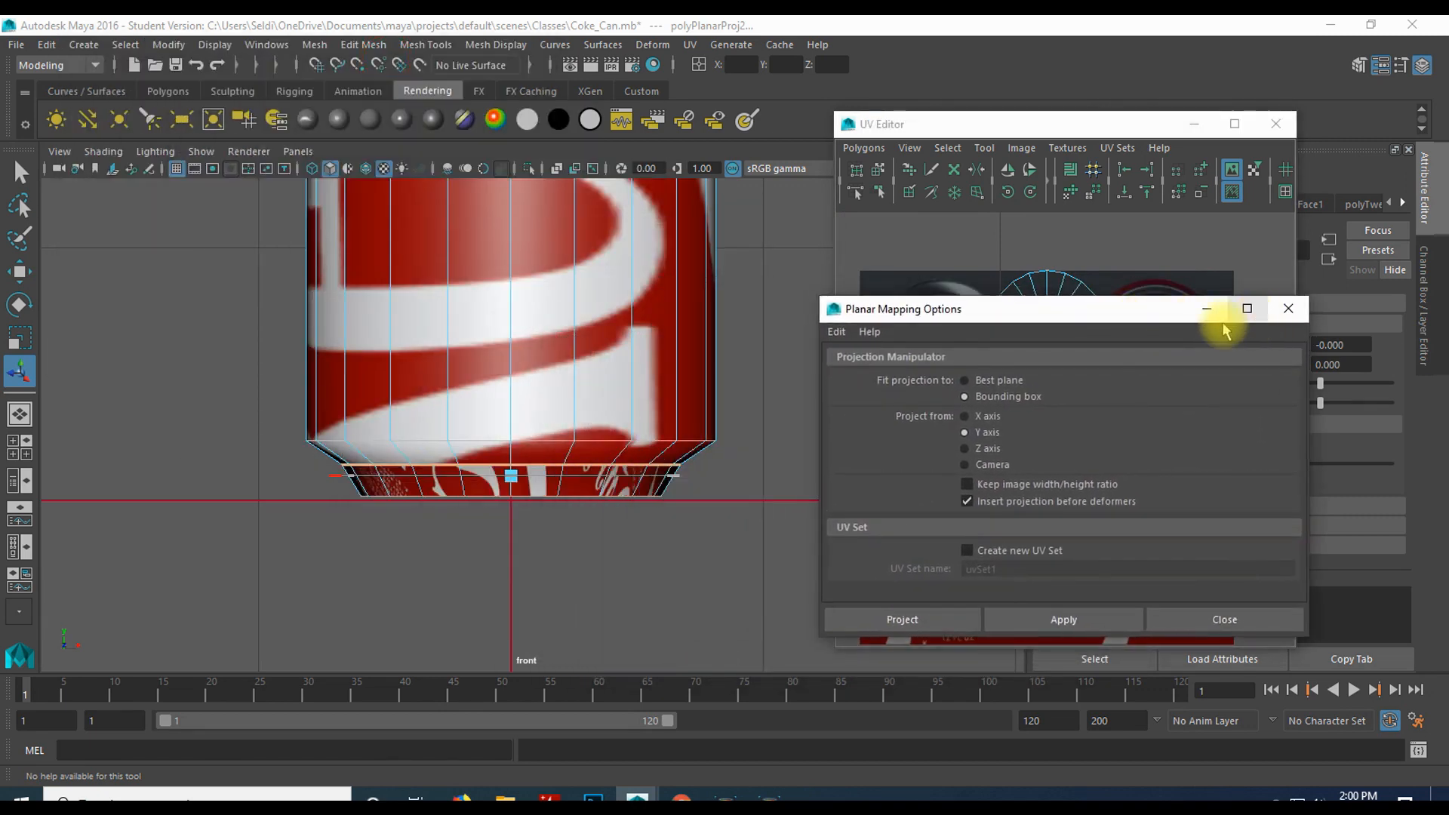
left_click(1288, 308)
- In the front view, select the faces of the can's lid and top rim, leaving the sloped neck ring out of the selection
scroll(656, 420, "down", 5)
middle_click_drag(683, 352, 732, 674, "alt")
middle_click_drag(726, 427, 705, 510, "alt")
scroll(705, 510, "up", 3)
scroll(704, 511, "up", 1)
middle_click_drag(672, 314, 576, 307, "alt")
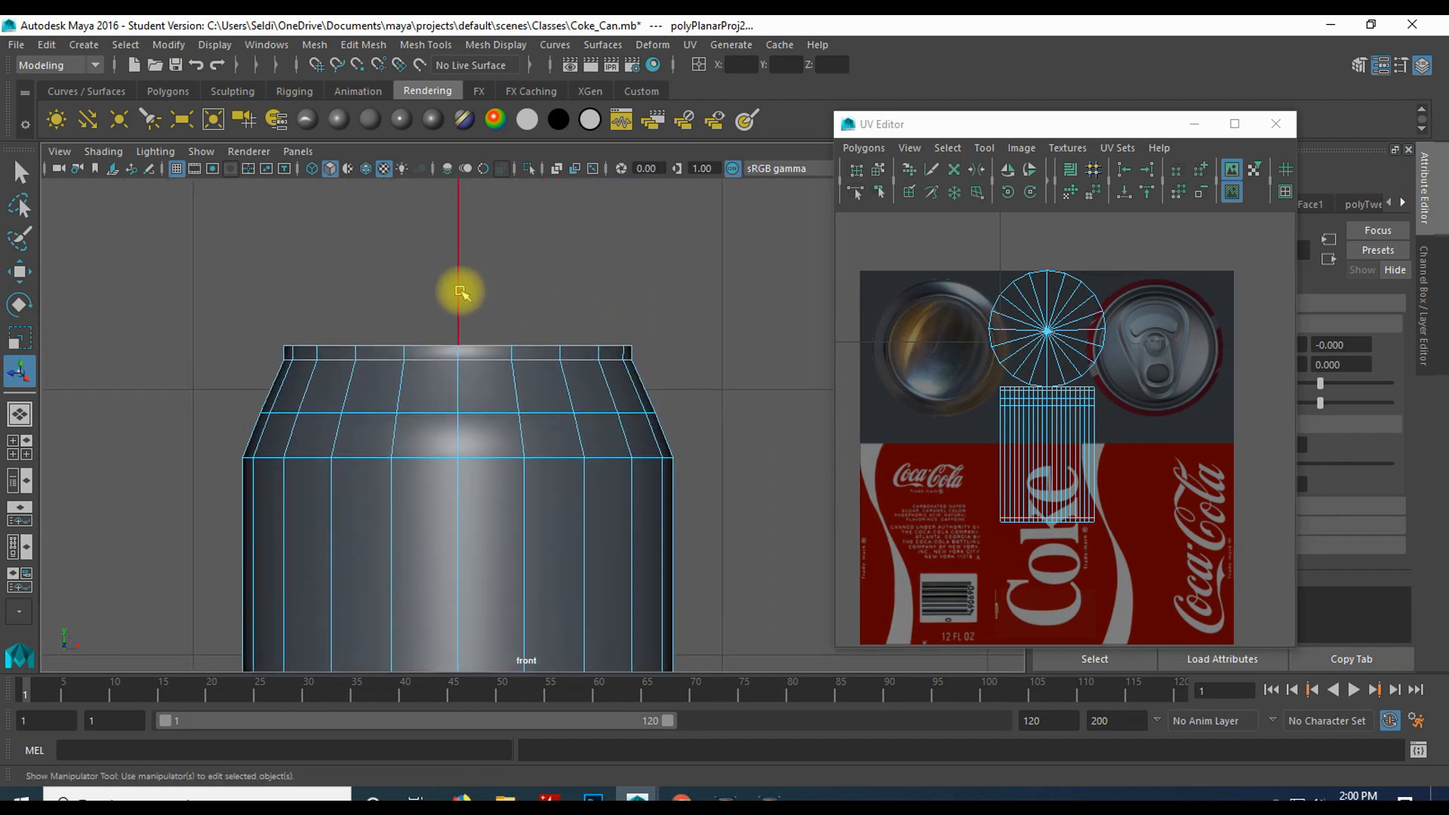
left_click(232, 281)
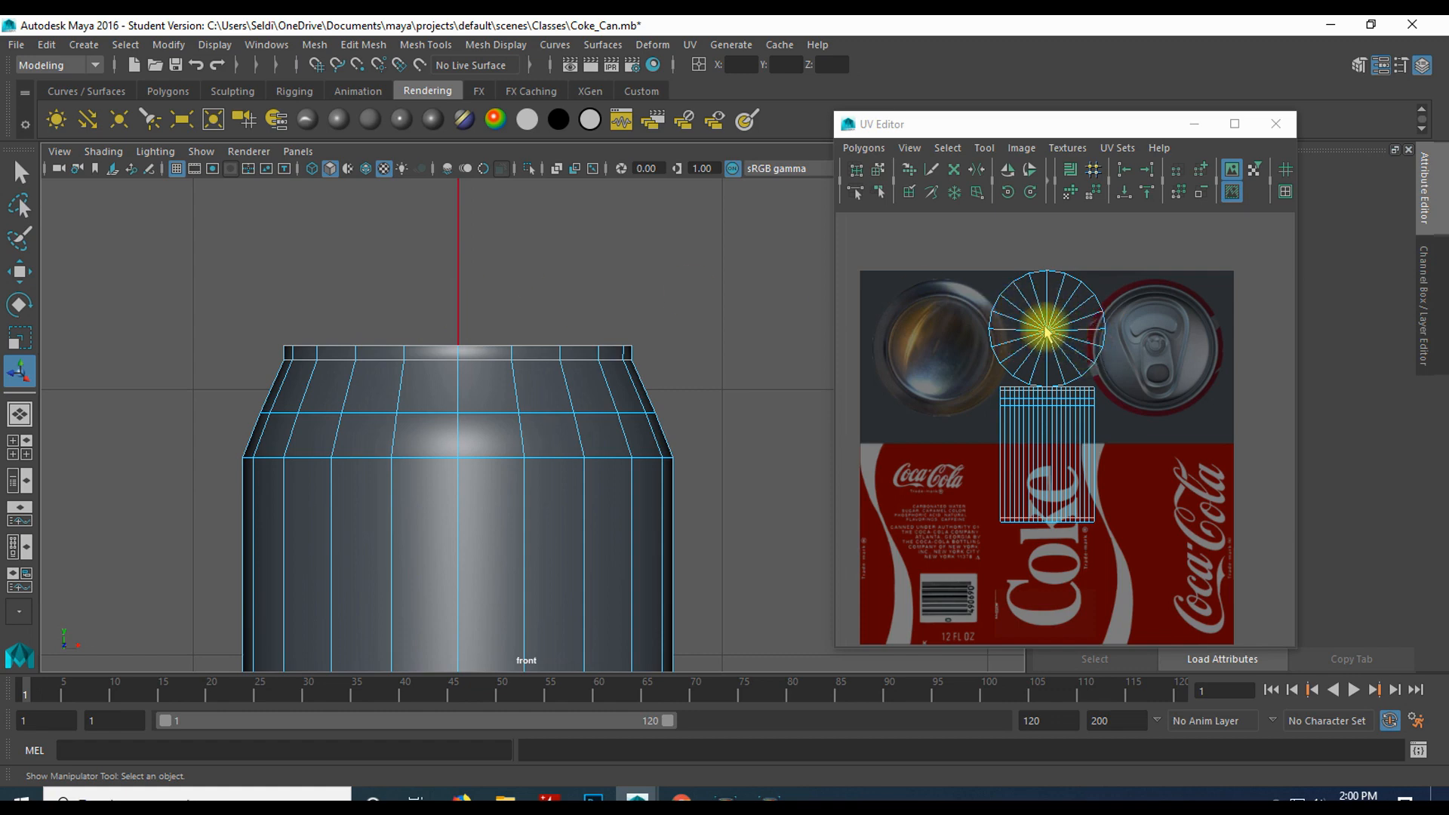
right_click_drag(259, 255, 260, 292)
left_click_drag(256, 272, 646, 358)
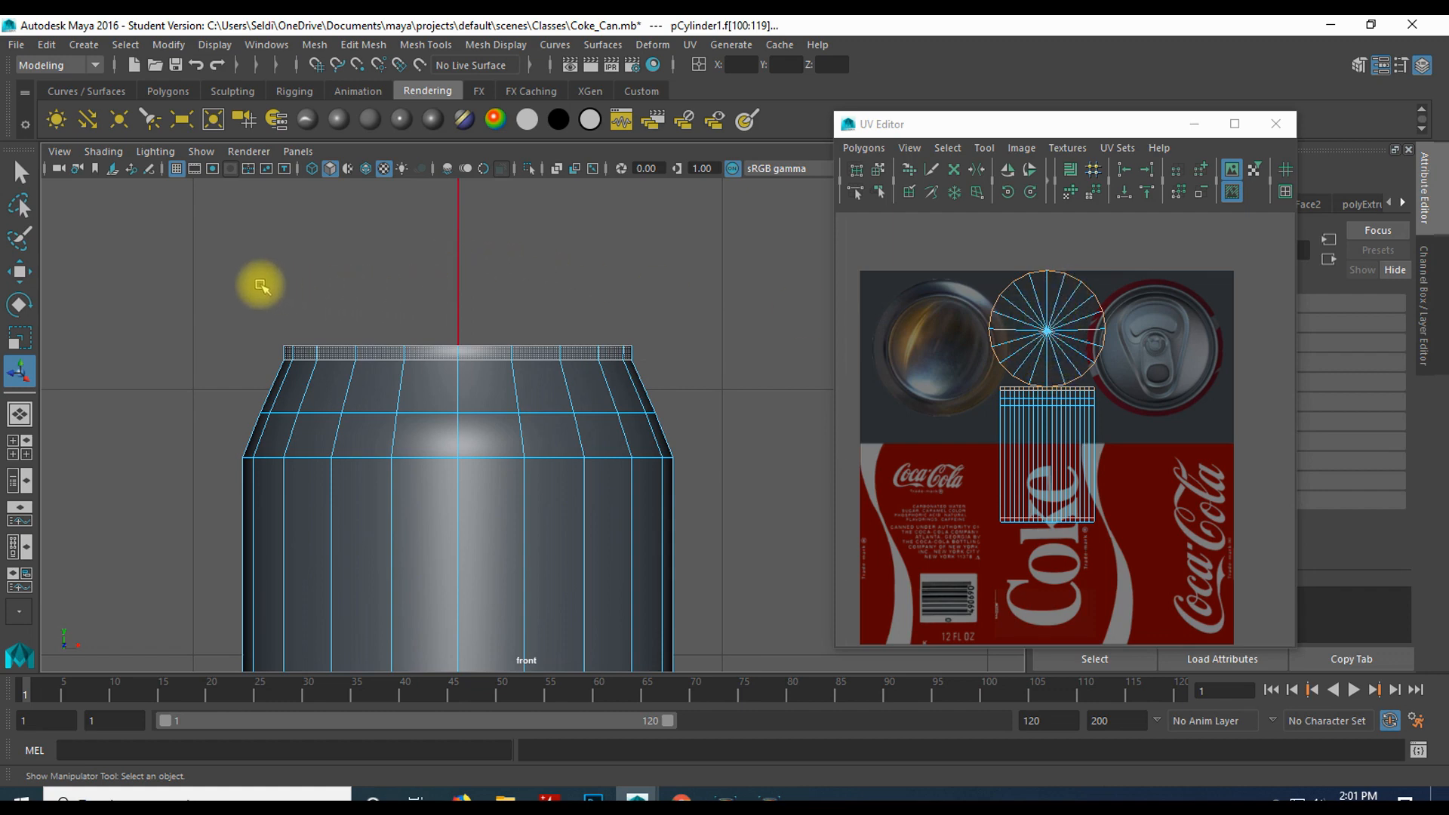
left_click_drag(238, 283, 681, 377)
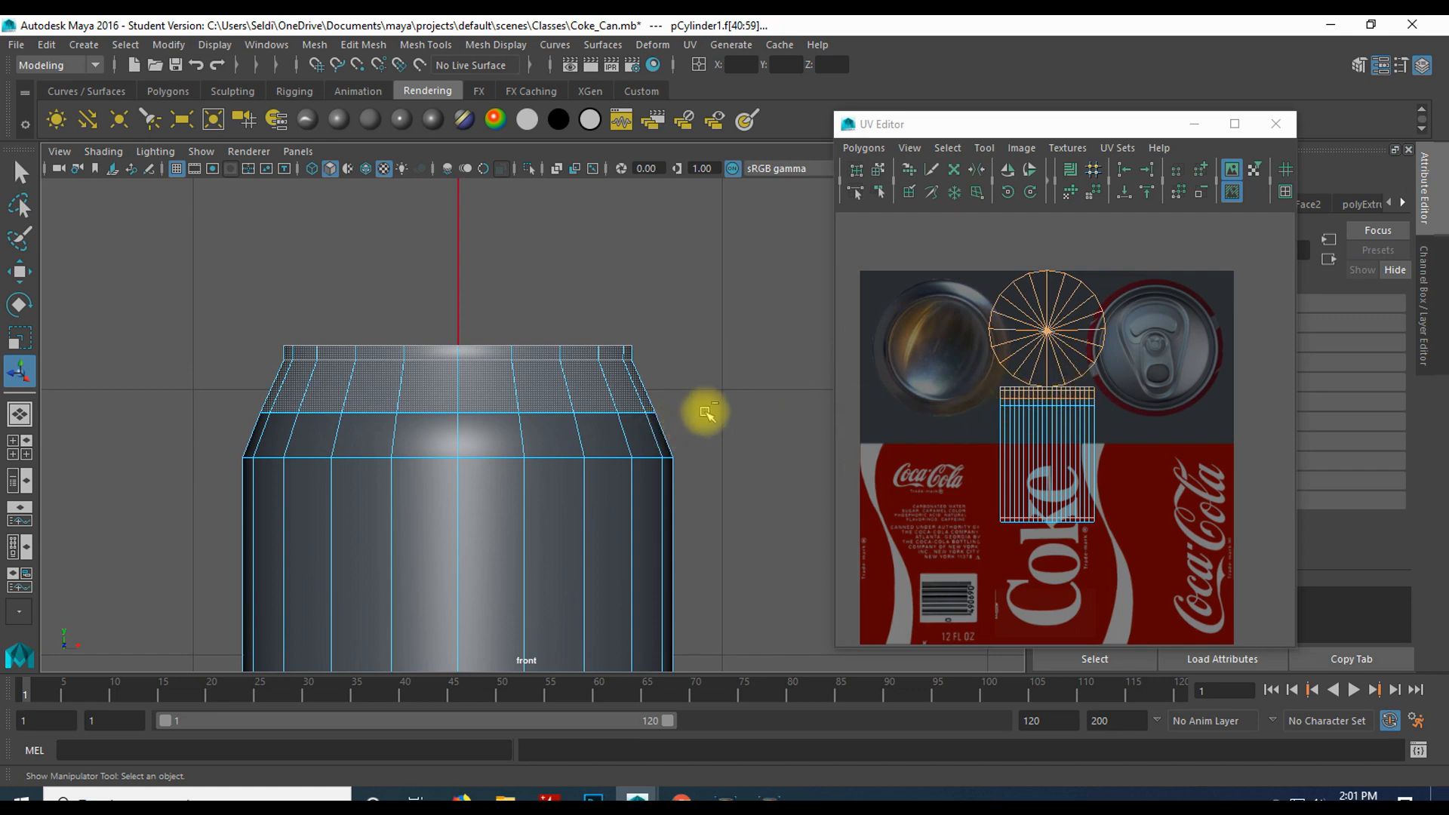
left_click_drag(716, 433, 167, 402)
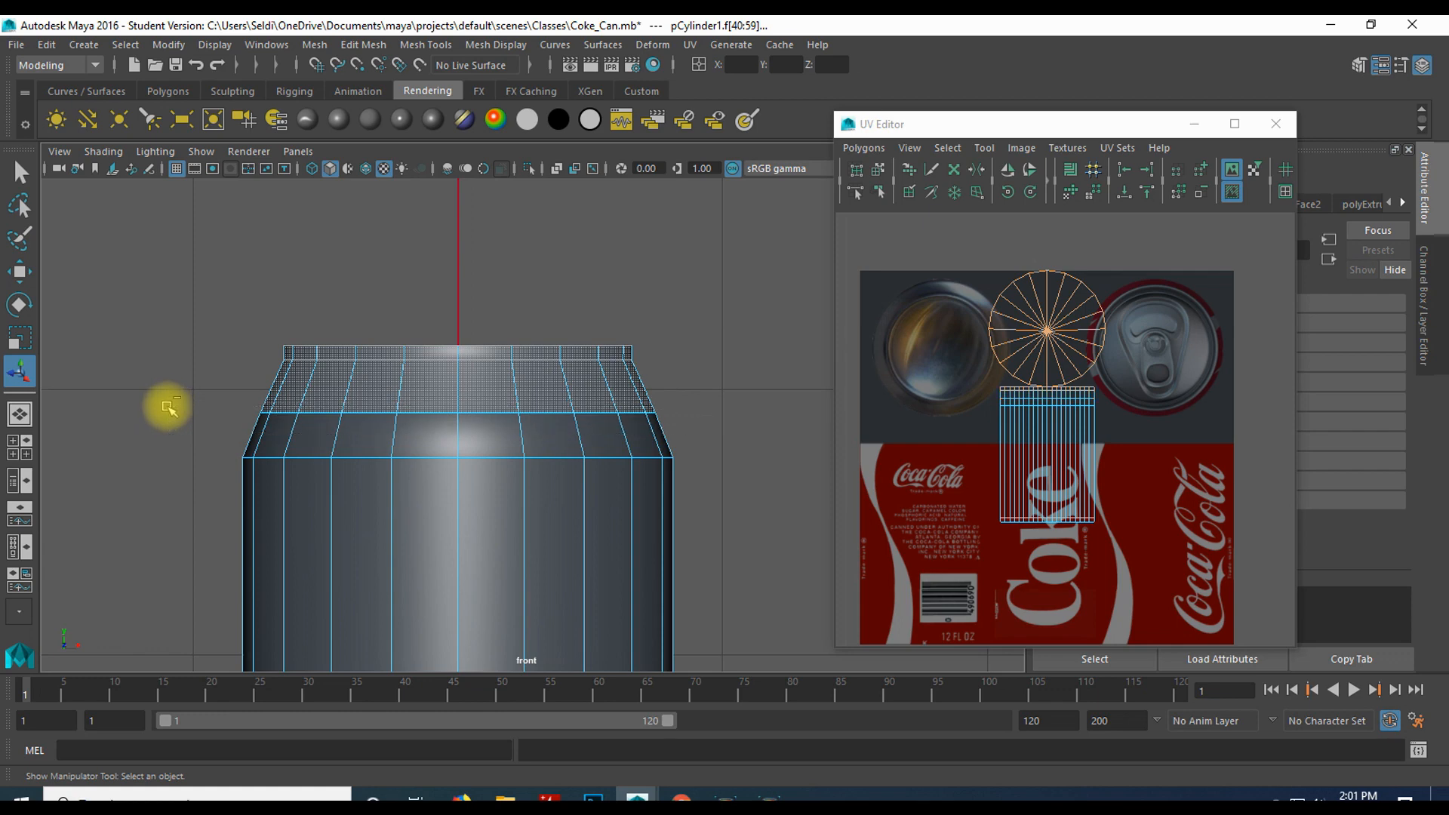
left_click_drag(165, 404, 166, 404, "ctrl")
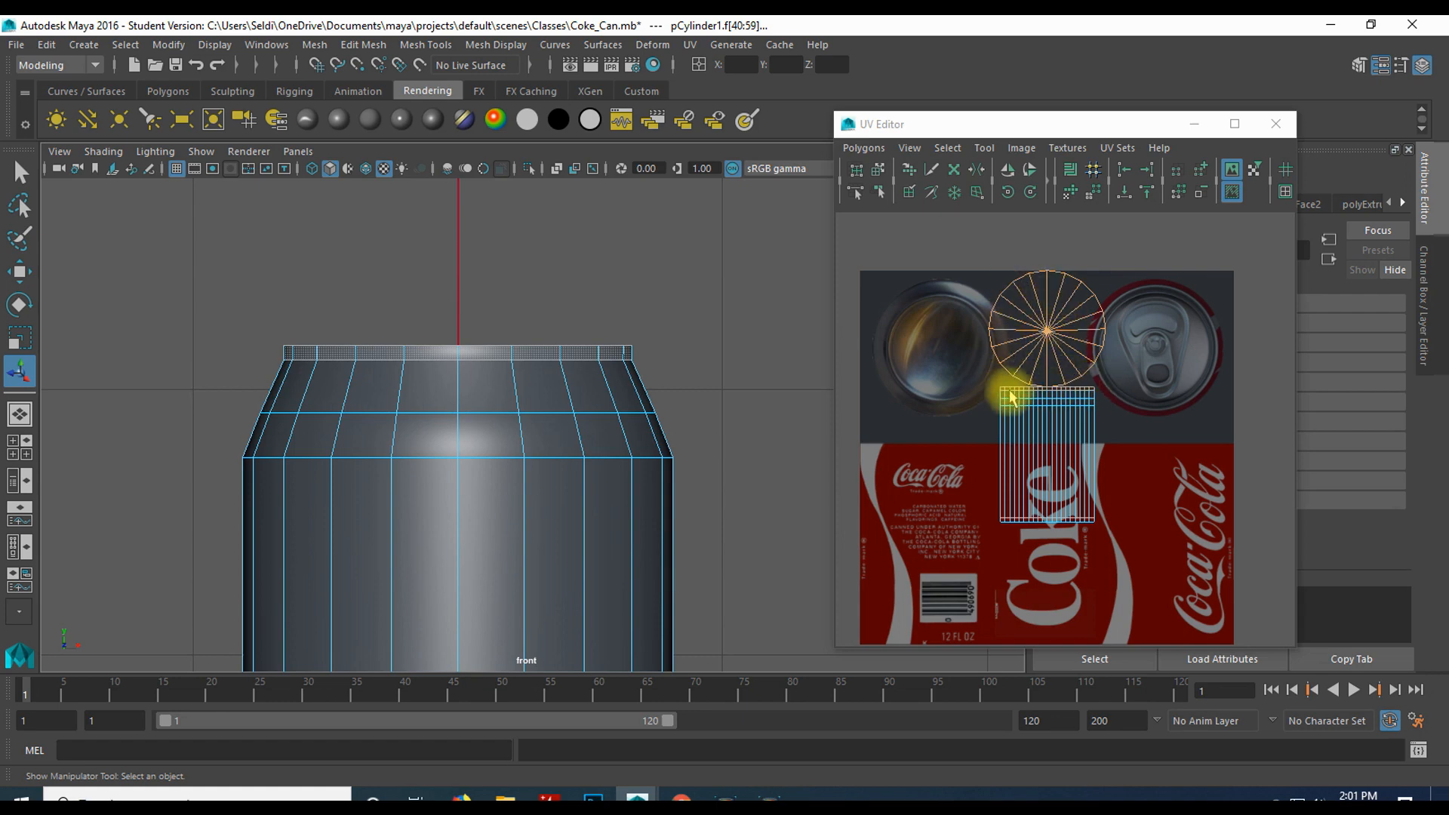
- Examine the can's top in the perspective view to check which lid and rim faces are selected
key("space")
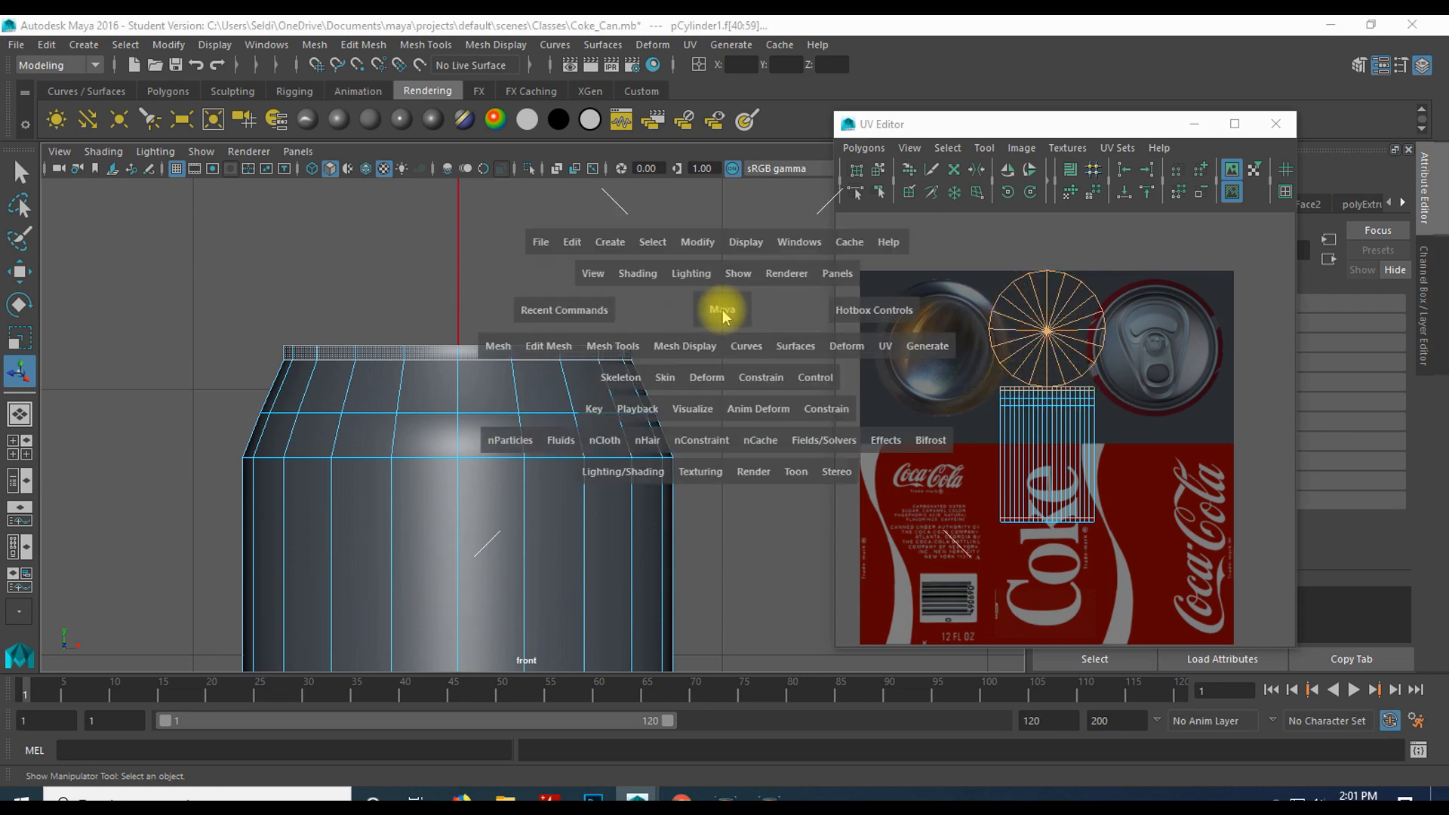
key("space")
left_click_drag(663, 246, 666, 384, "alt")
left_click_drag(646, 321, 647, 423, "alt")
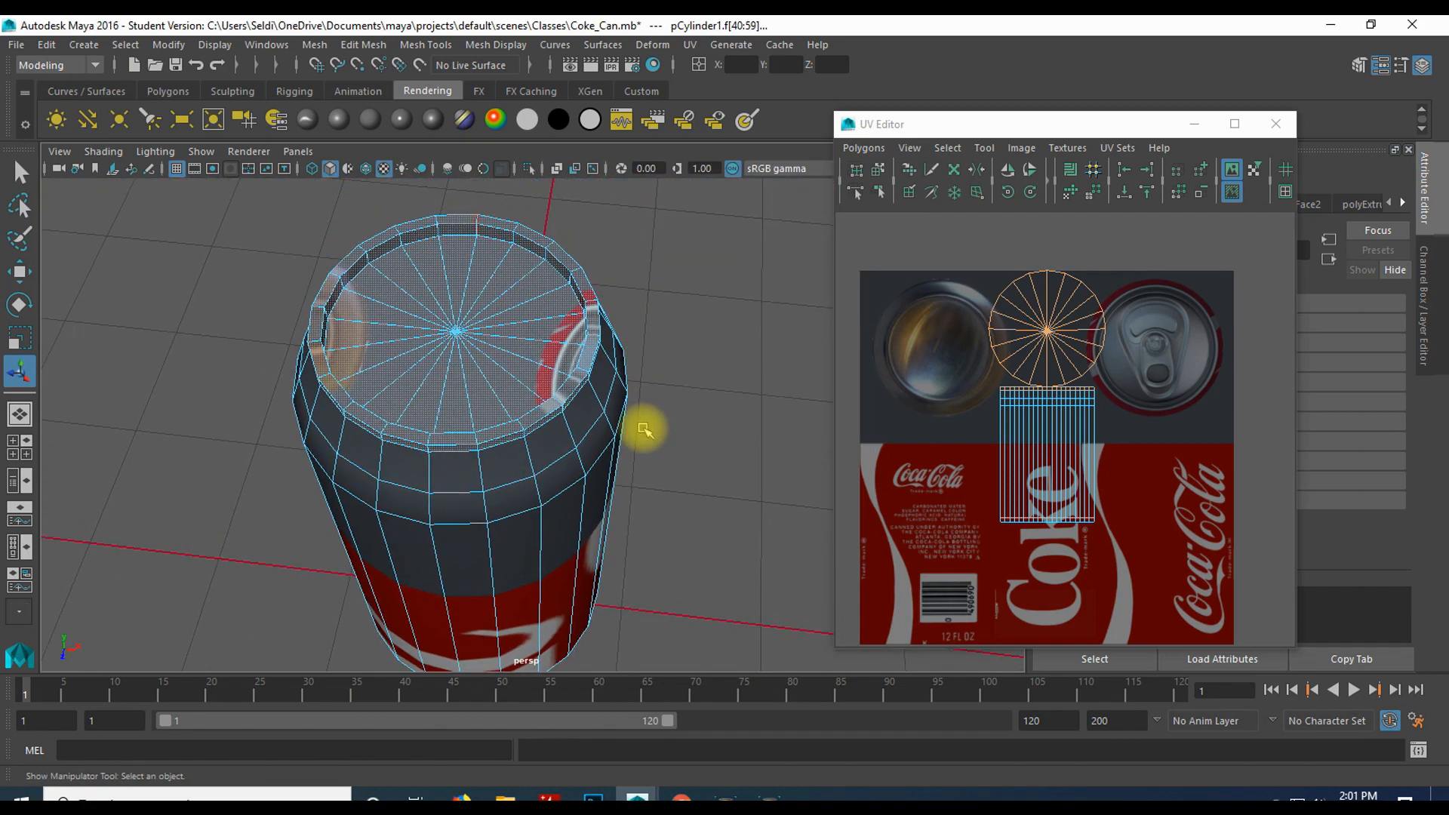
left_click(460, 264)
left_click(414, 229)
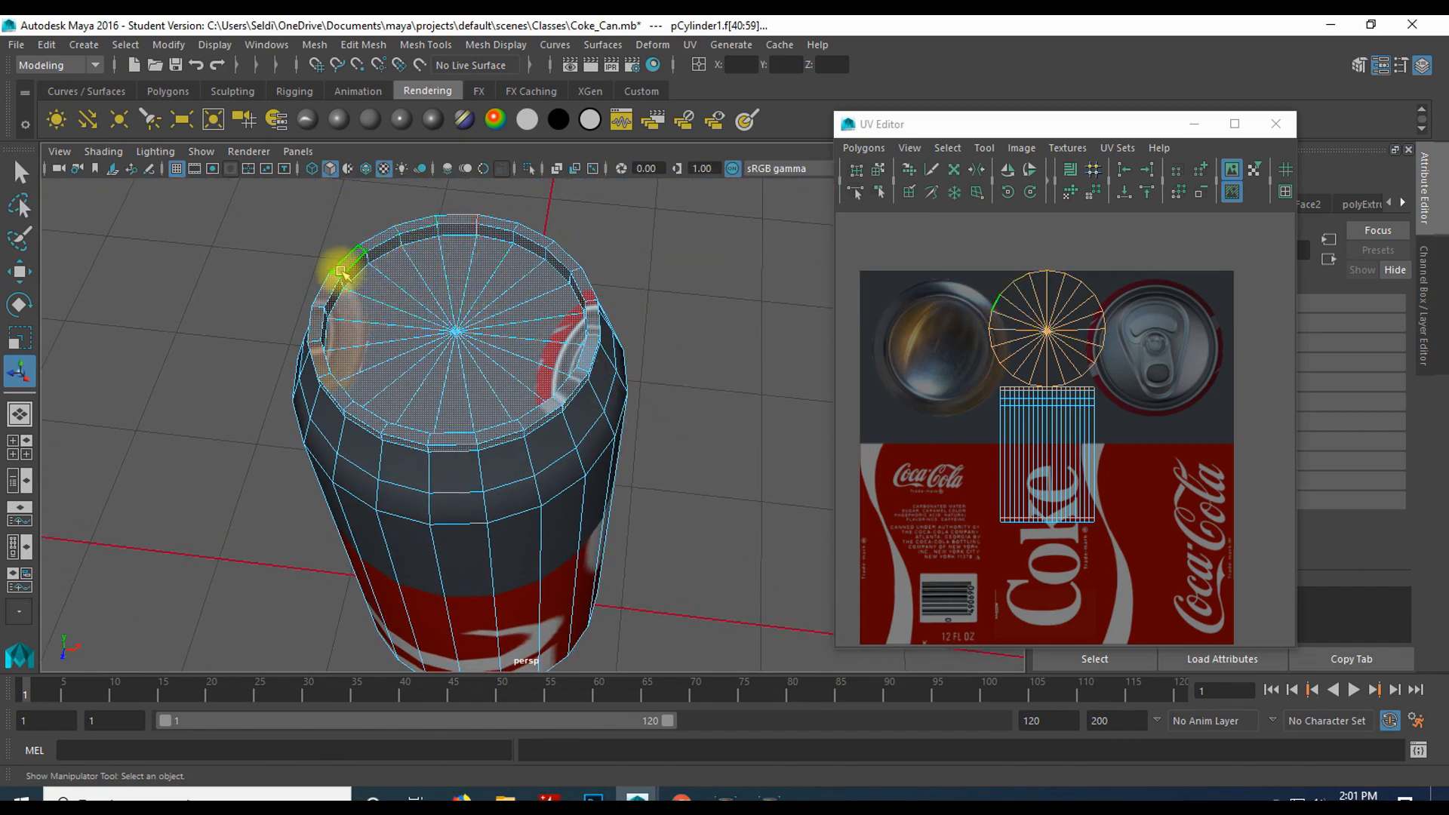
left_click_drag(673, 268, 648, 381, "alt")
left_click(511, 375)
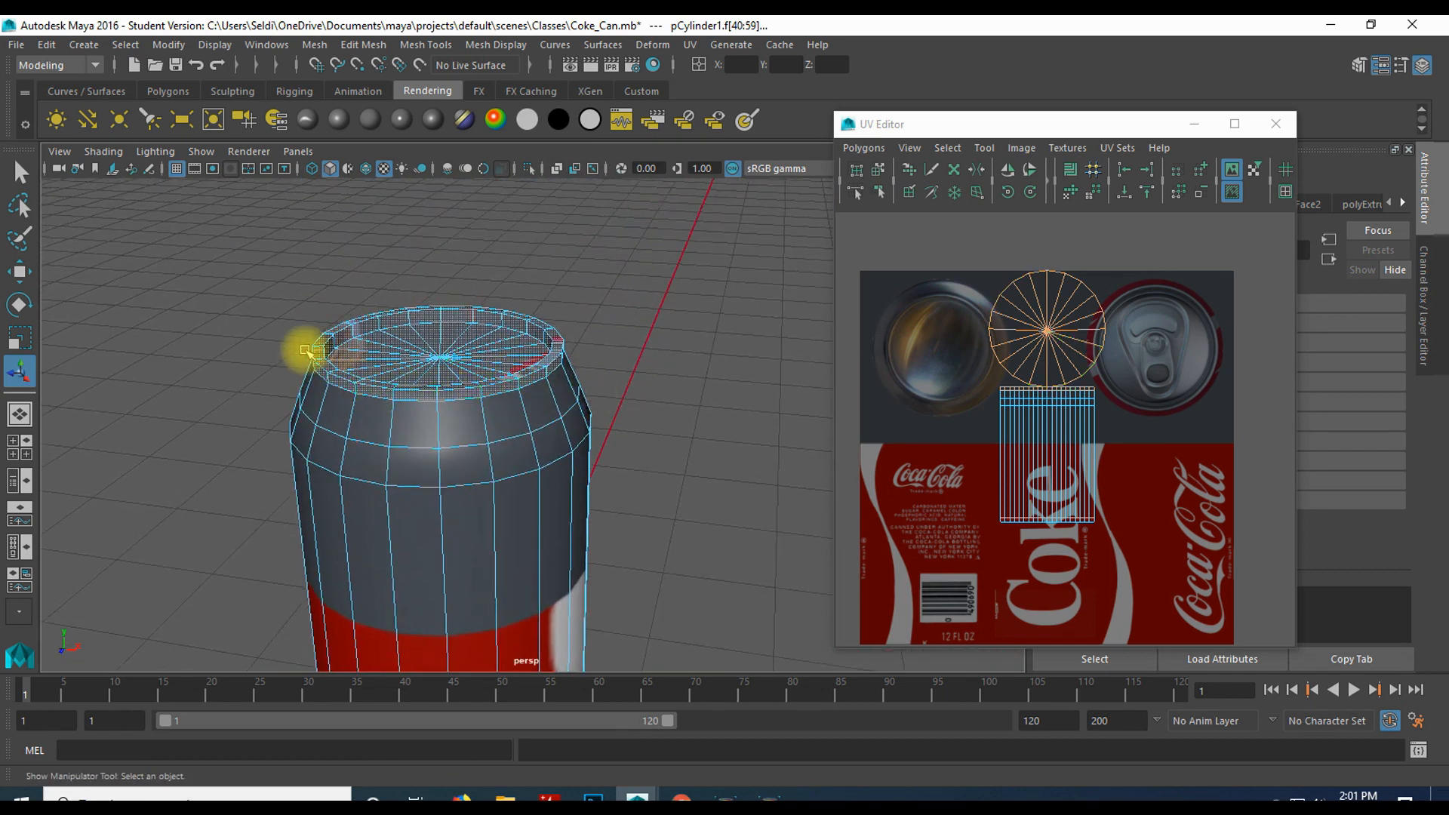
left_click(530, 354)
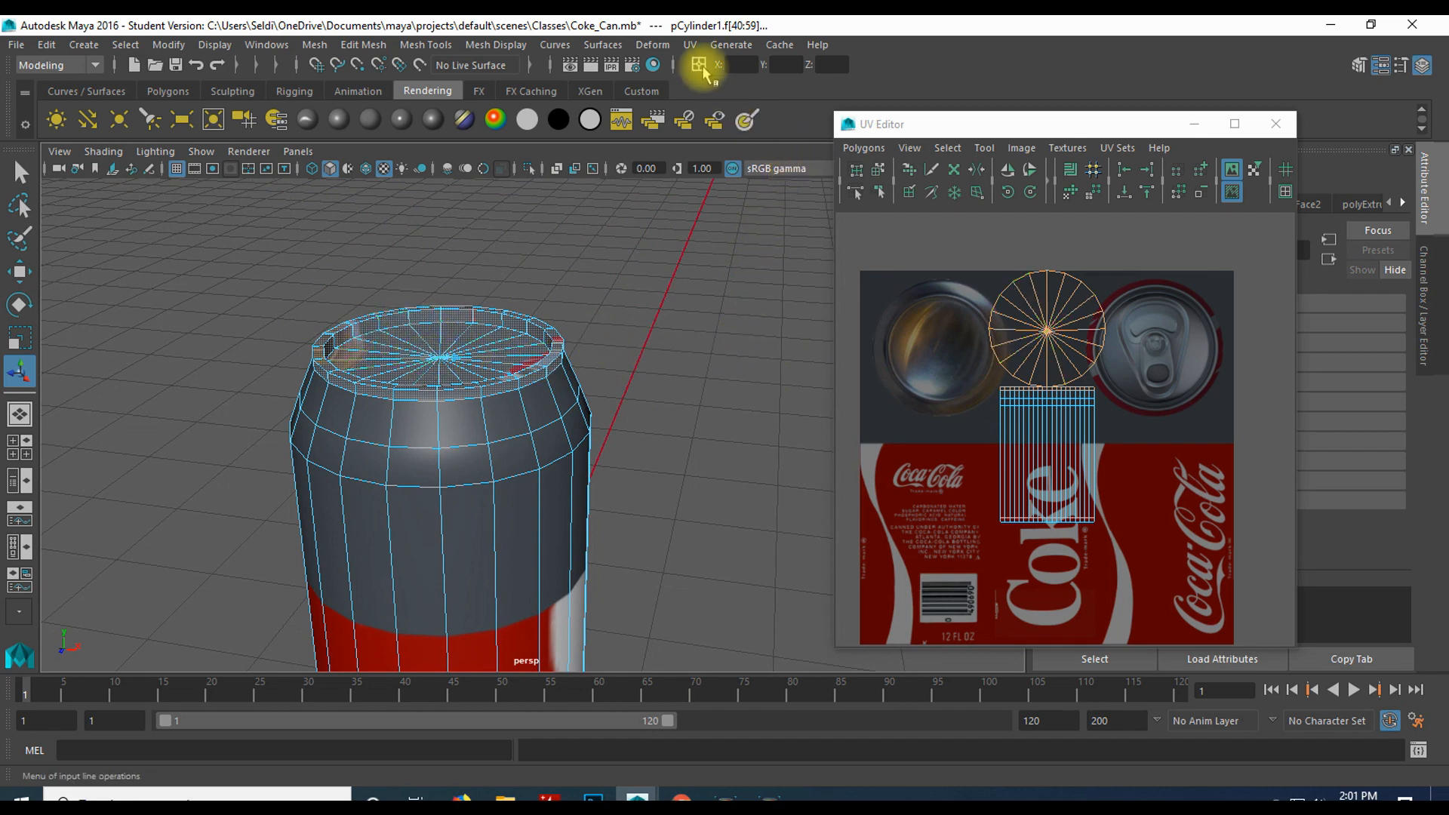
- Apply a planar UV projection from the Y axis, fitted to the bounding box, to the selected lid and rim faces
left_click(690, 45)
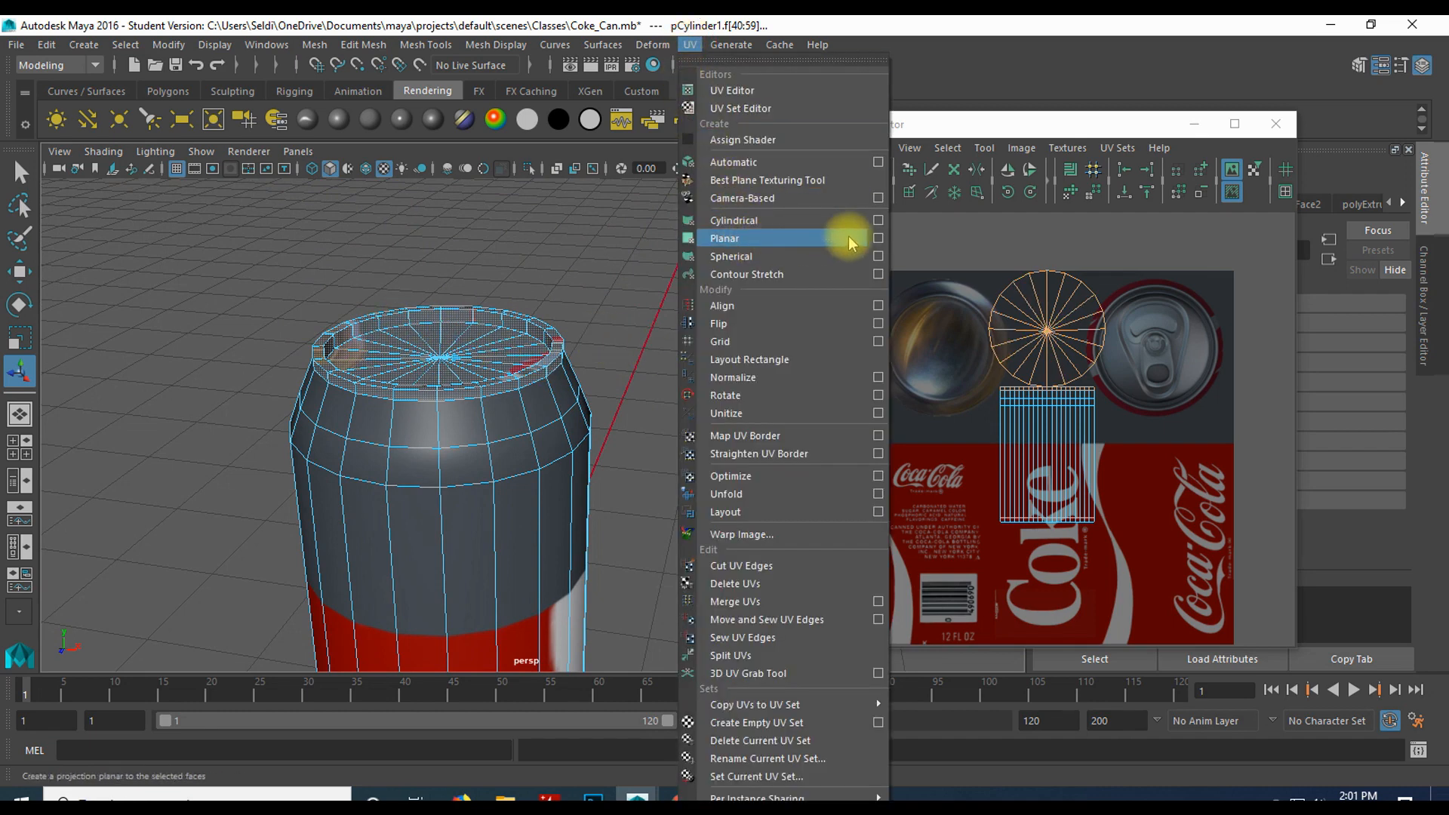
left_click(877, 238)
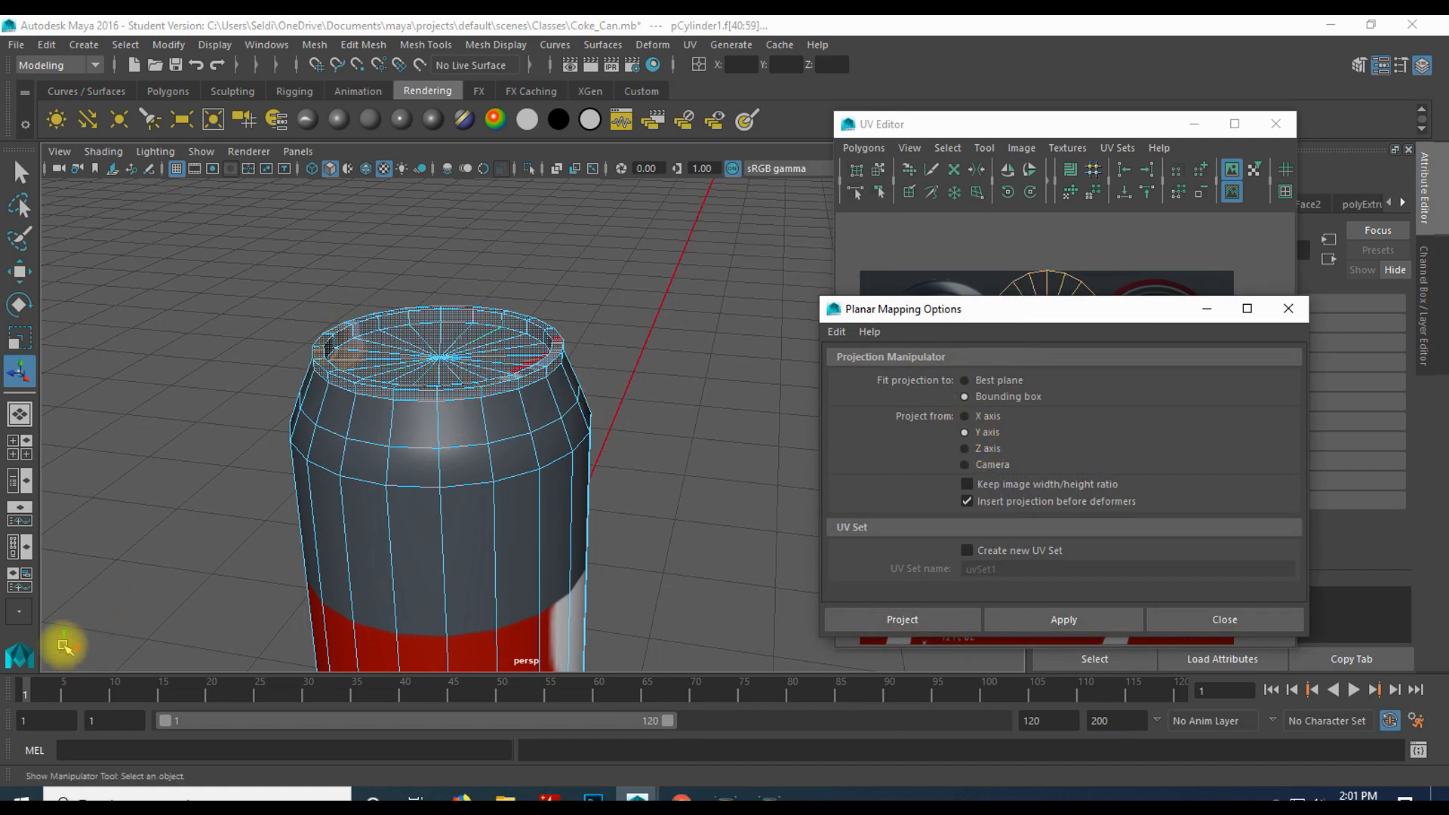
left_click(889, 618)
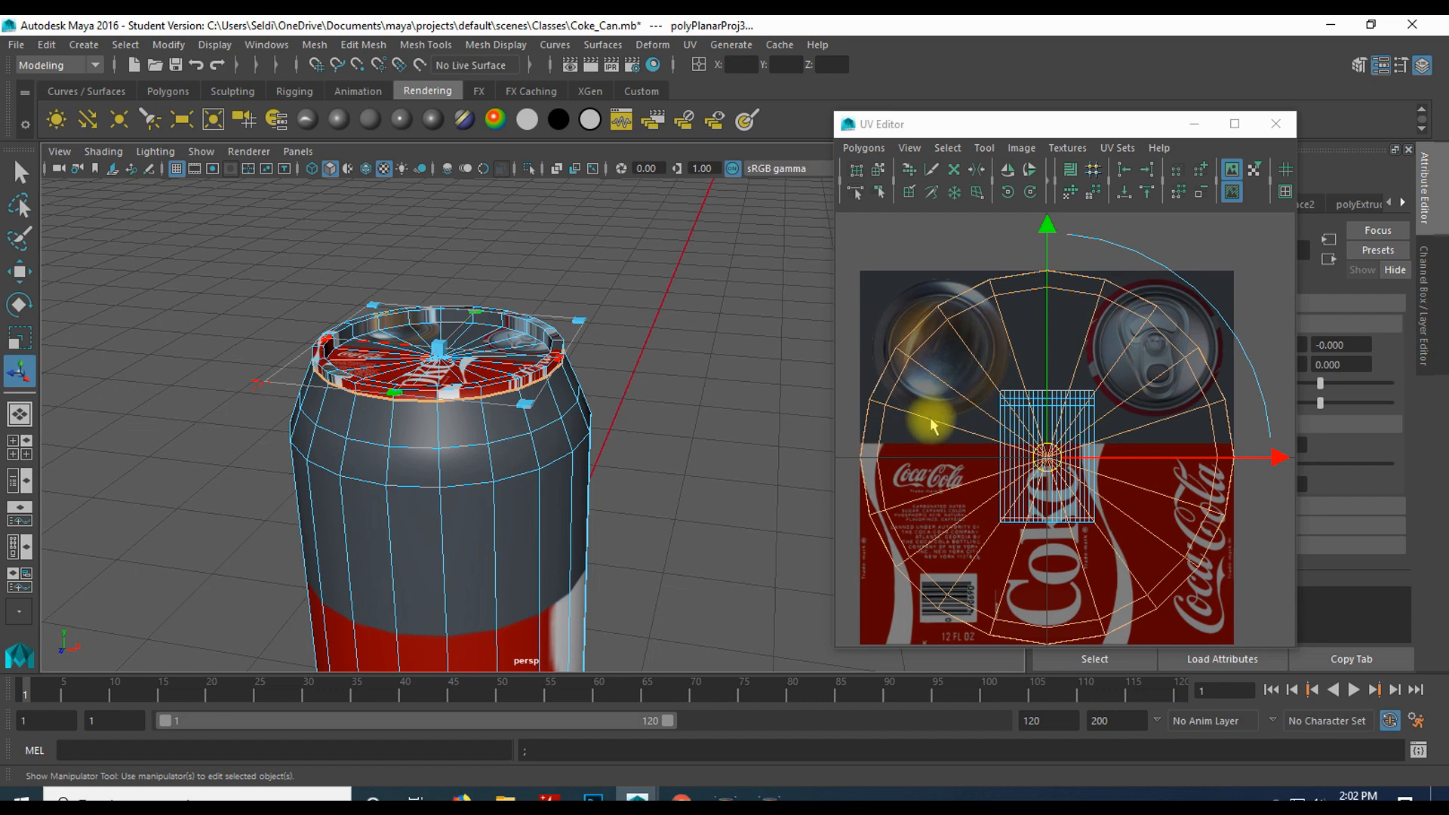
scroll(520, 462, "up", 5)
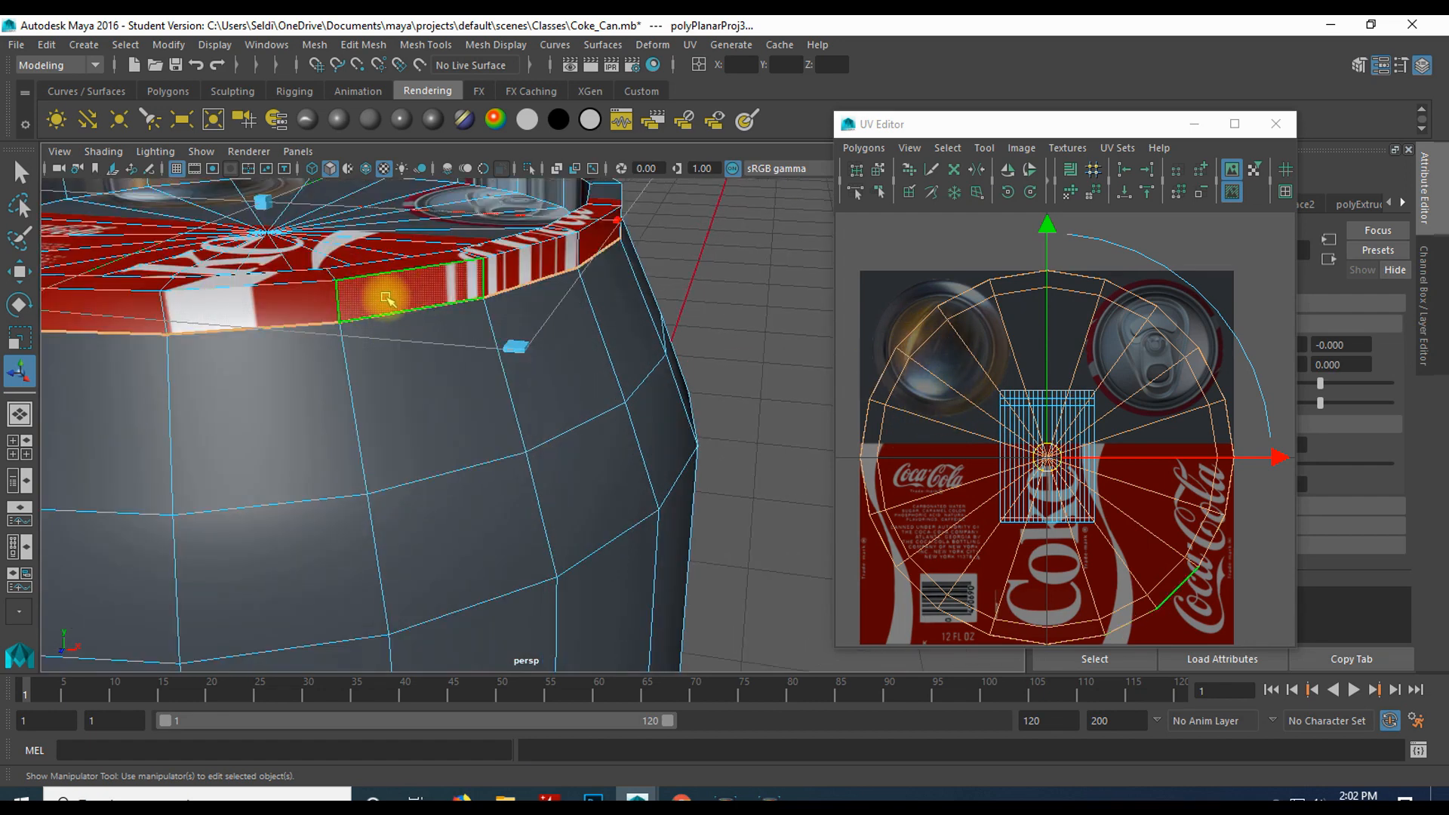
- Move the projected lid and rim UV shell off the texture, beyond its upper-right corner
left_click_drag(556, 218, 576, 243, "alt")
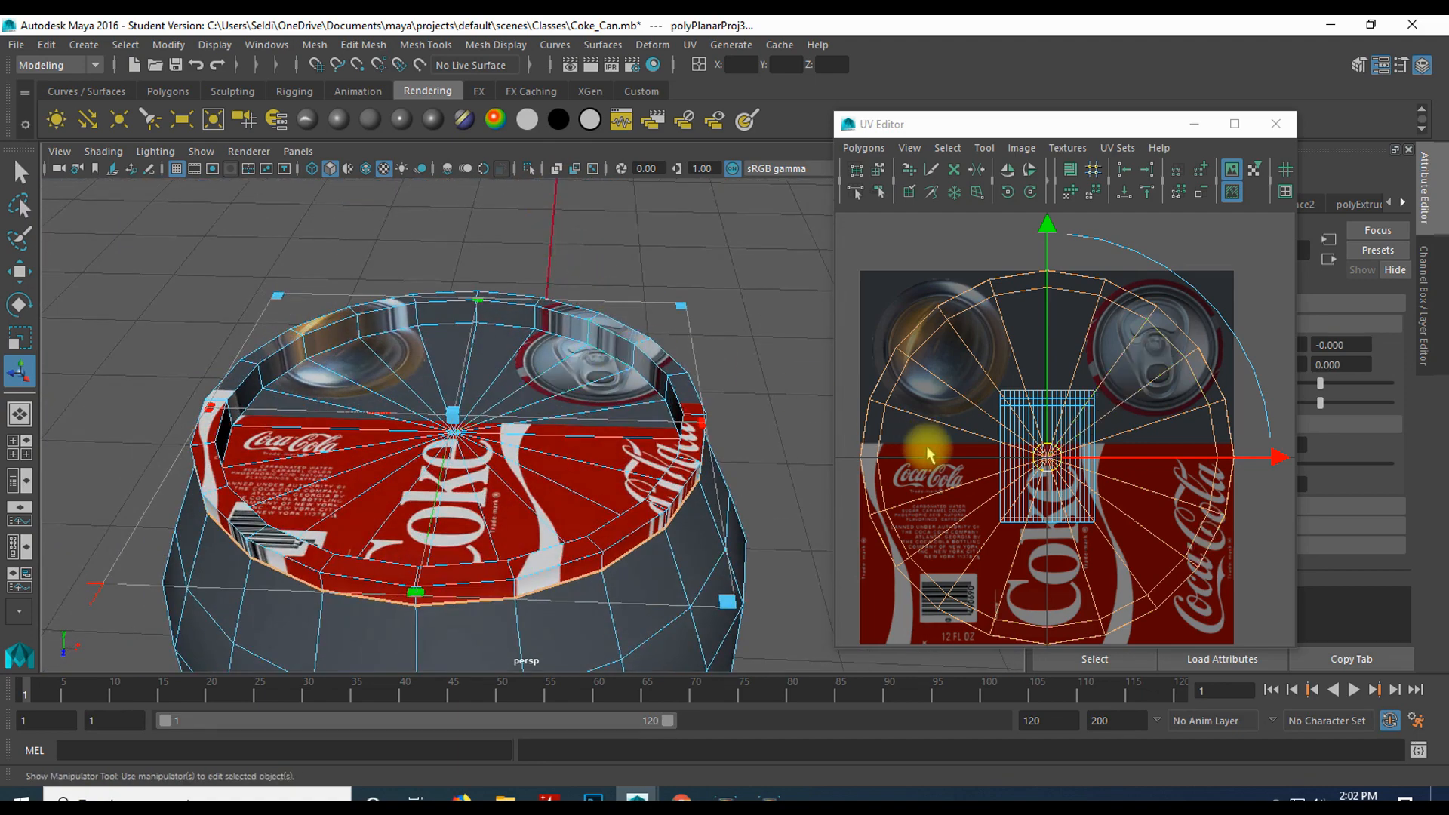
scroll(905, 448, "down", 3)
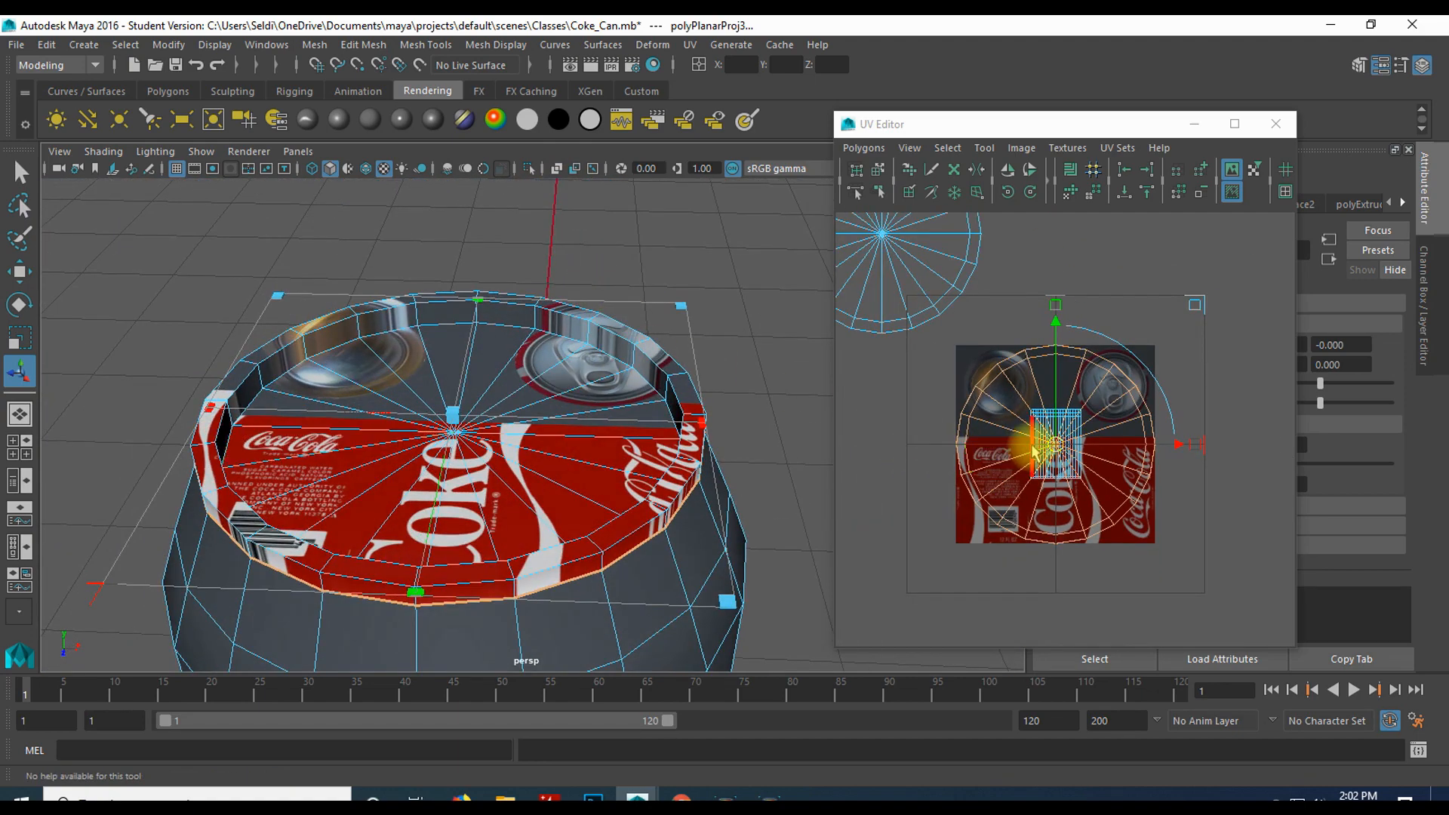
left_click_drag(1058, 438, 1207, 219)
middle_click_drag(1147, 258, 1029, 440, "alt")
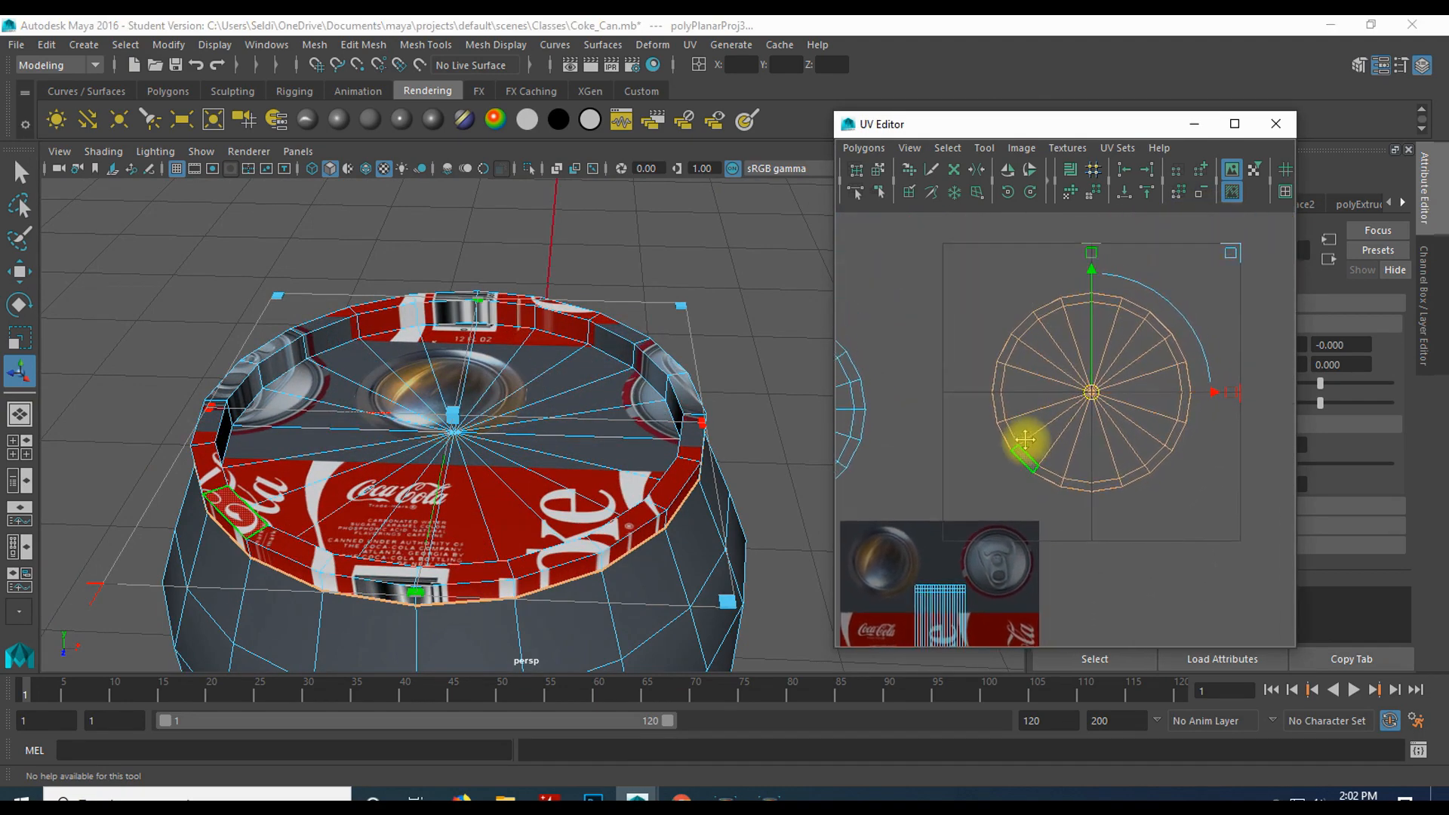
- Try to move a single UV on the lid shell's inner rim ring outward to the outer ring
right_click(1027, 370)
left_click(1103, 369)
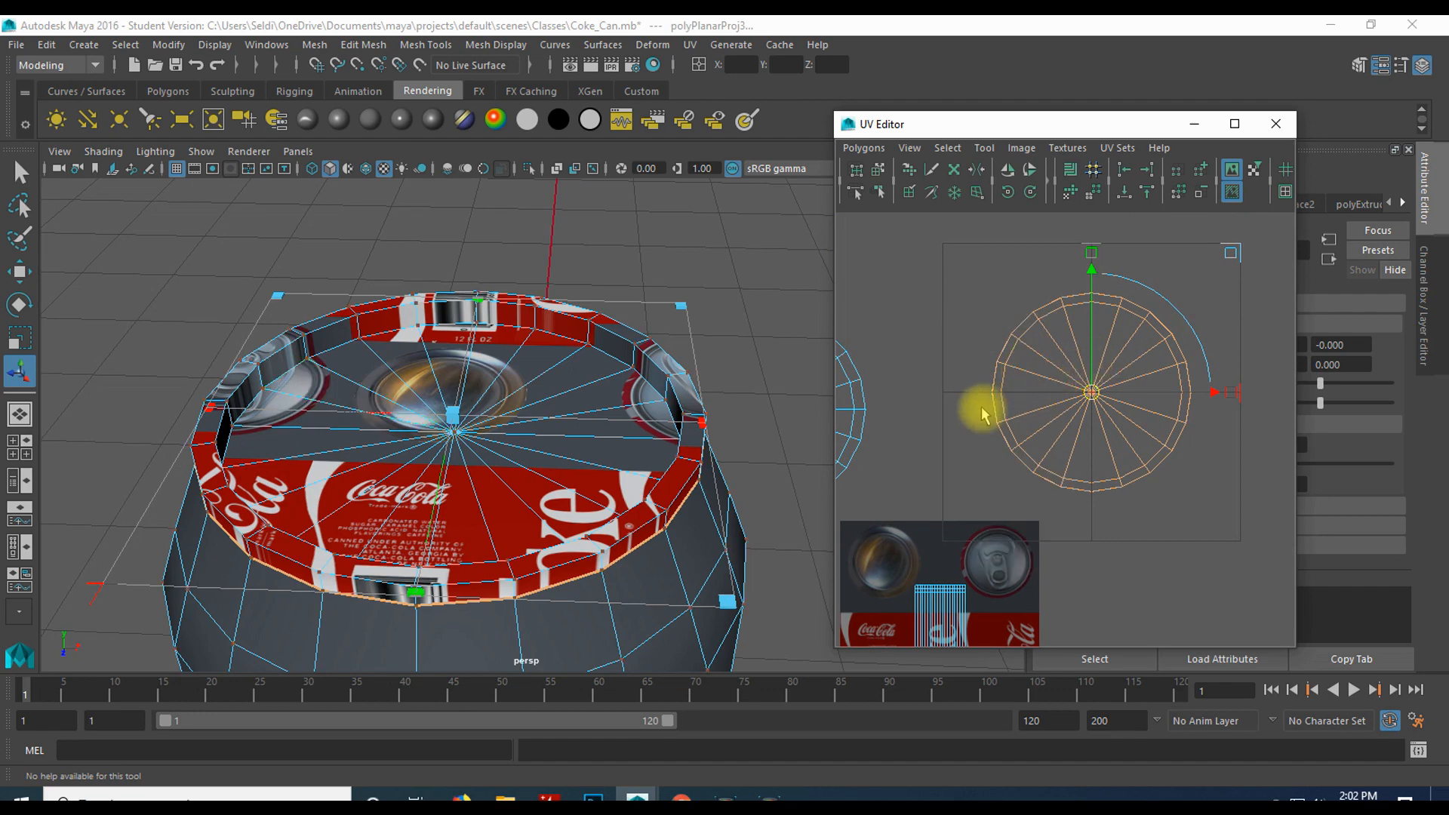
scroll(996, 422, "up", 5)
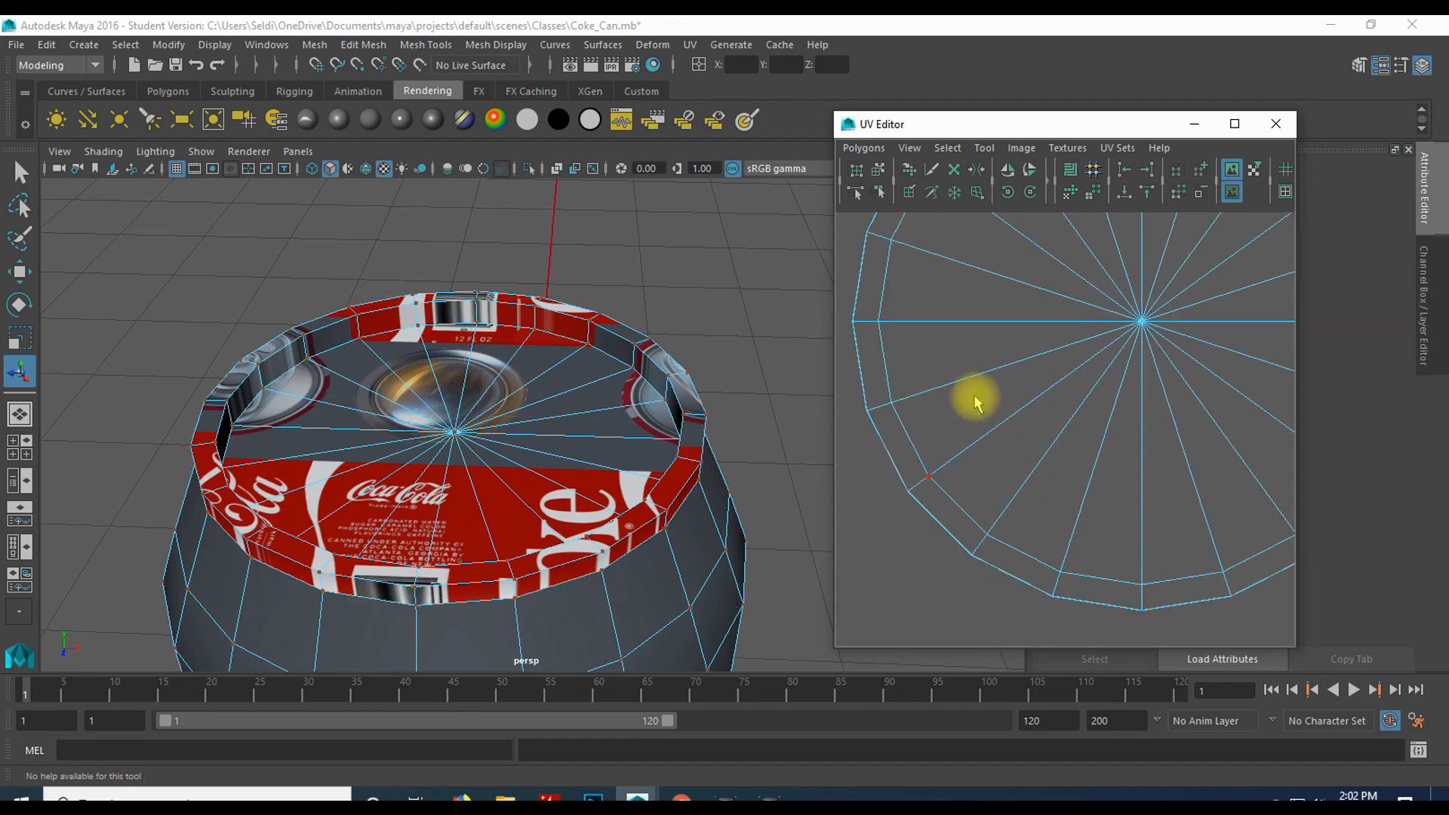
left_click(905, 349)
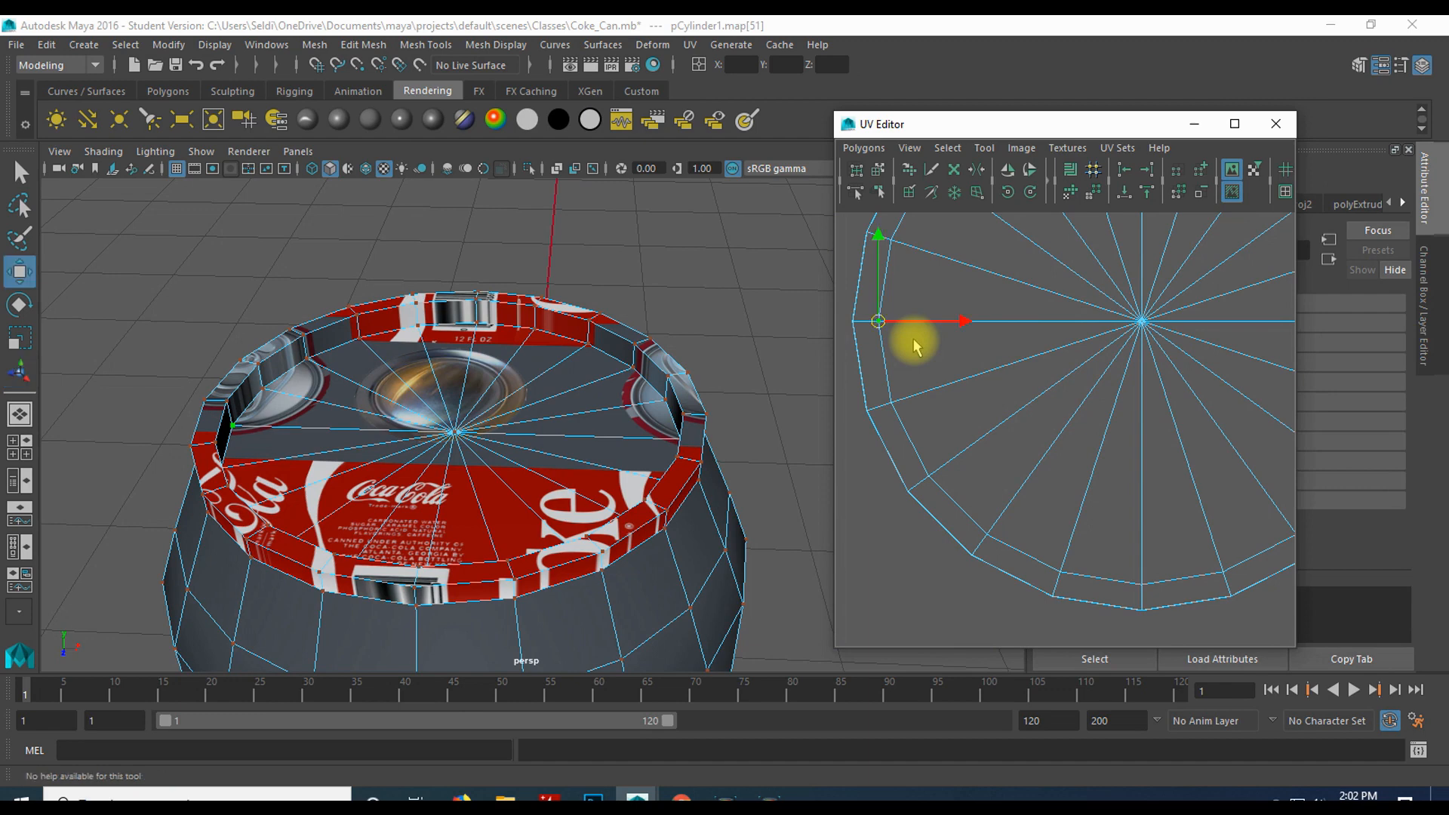
left_click_drag(875, 324, 859, 323)
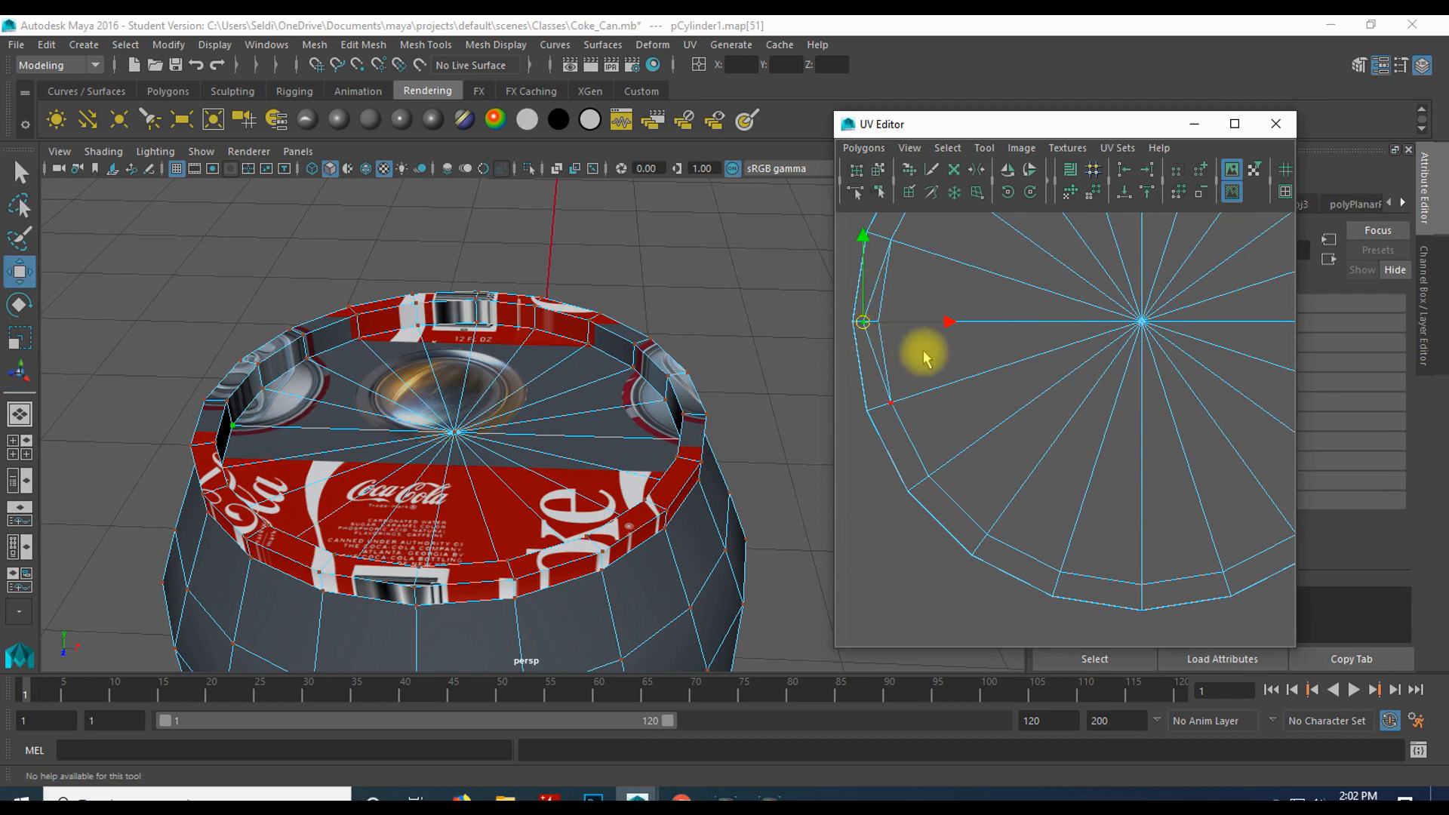
left_click(900, 376)
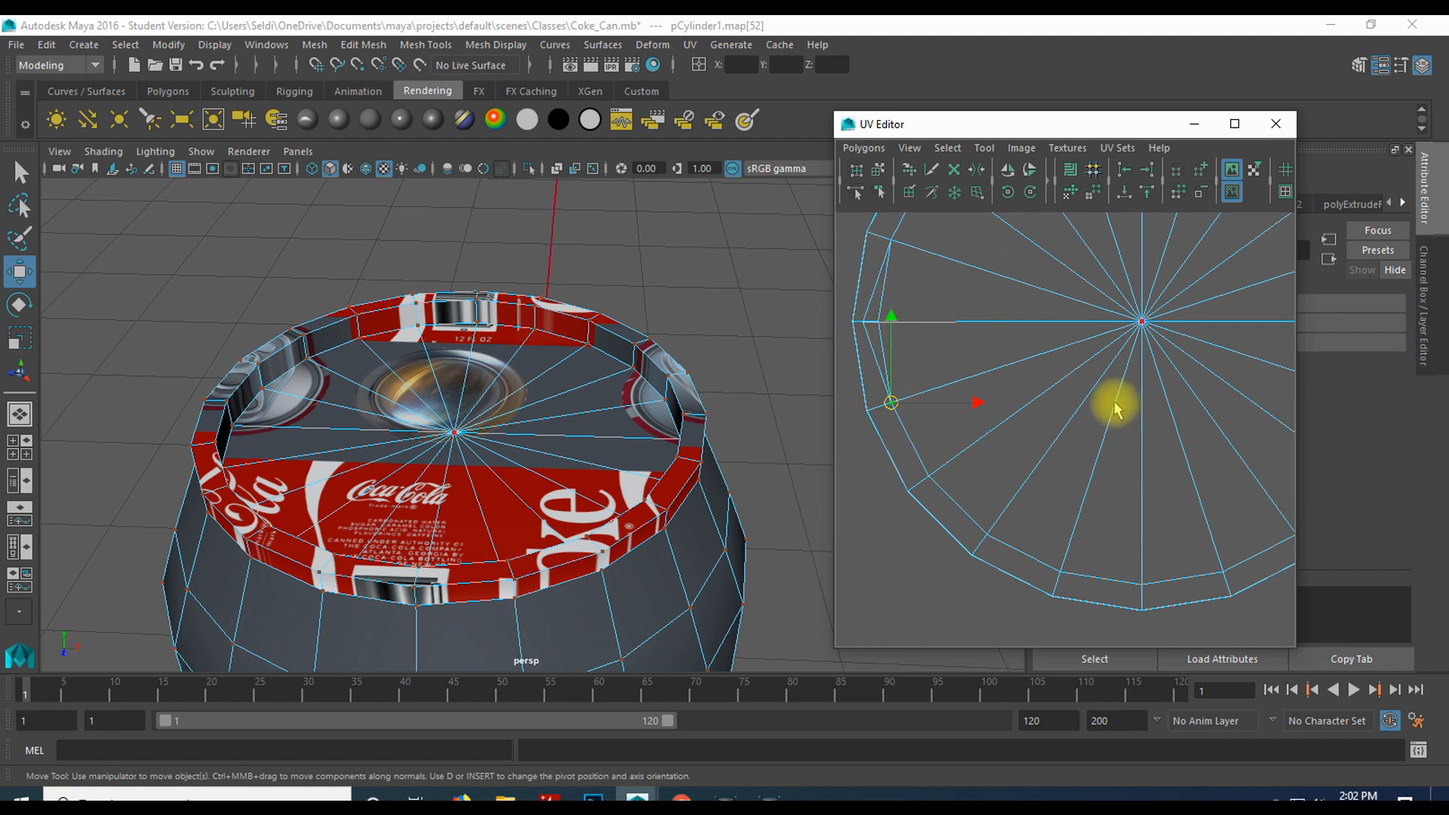
scroll(1098, 362, "down", 5)
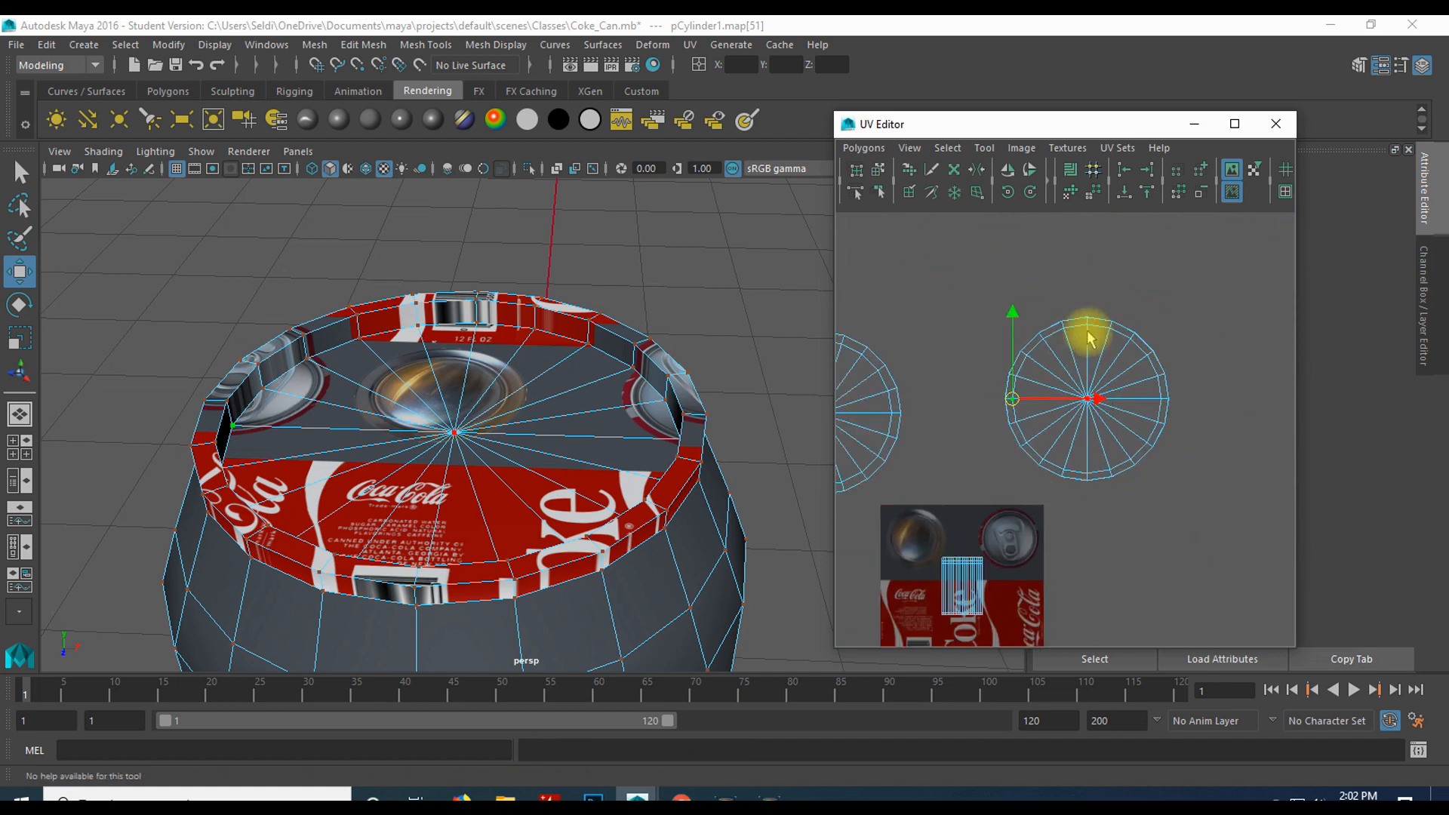
- Select all UVs of the lid shell and open the Unfold UVs options, keeping the shell in view
double_click(1084, 343)
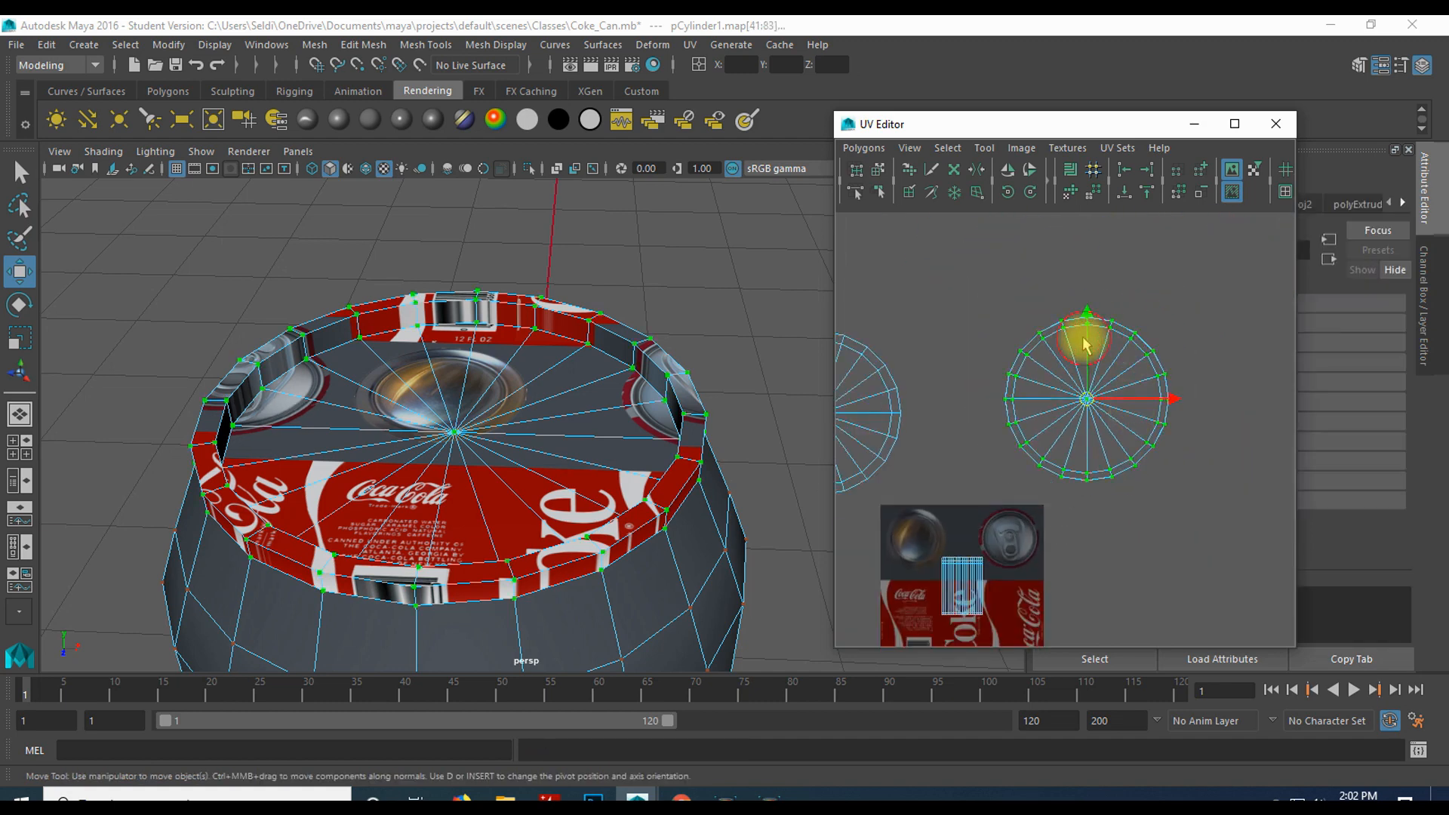
right_click_drag(1042, 372, 1096, 377)
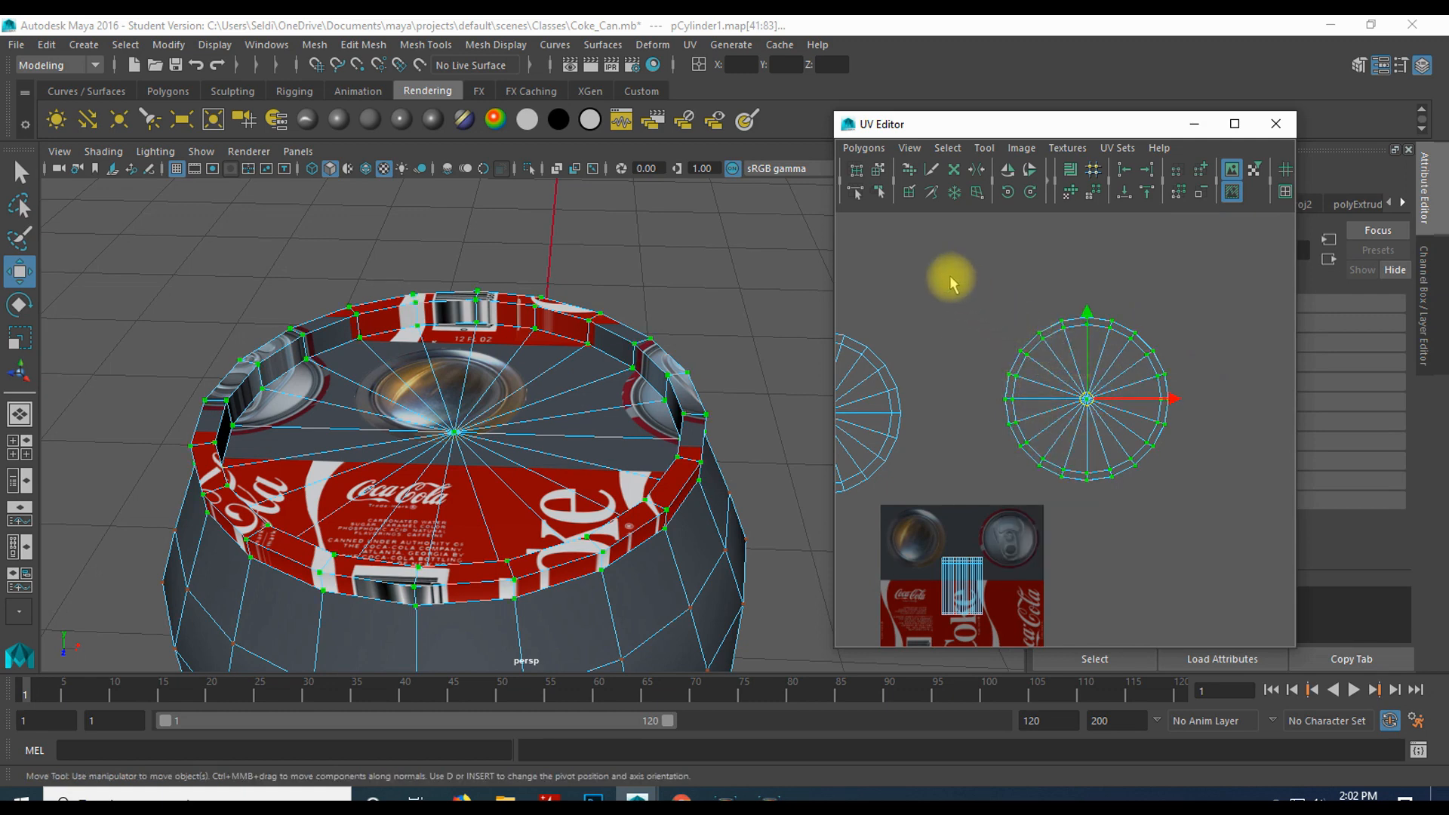
left_click(862, 148)
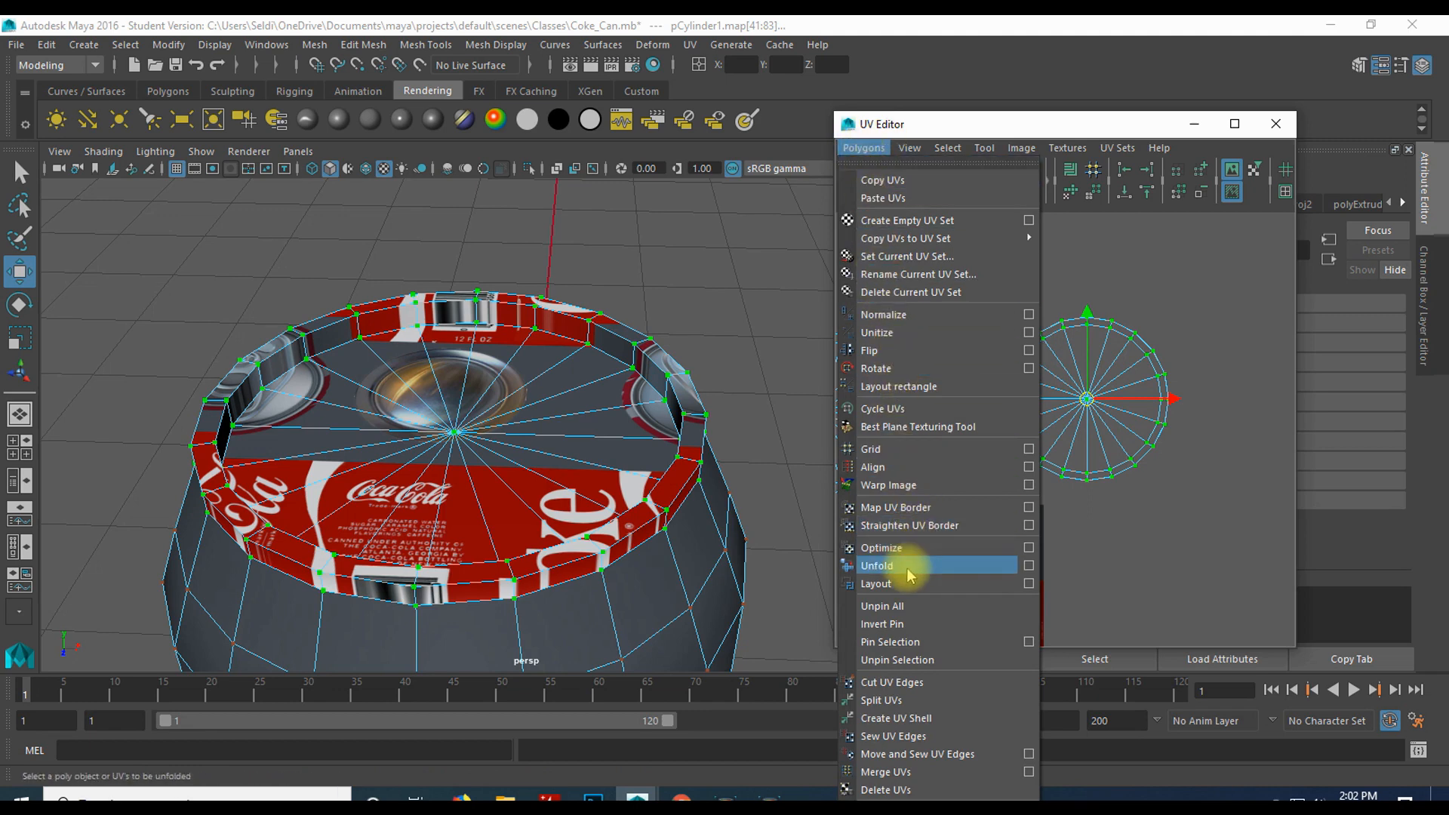
left_click(1028, 565)
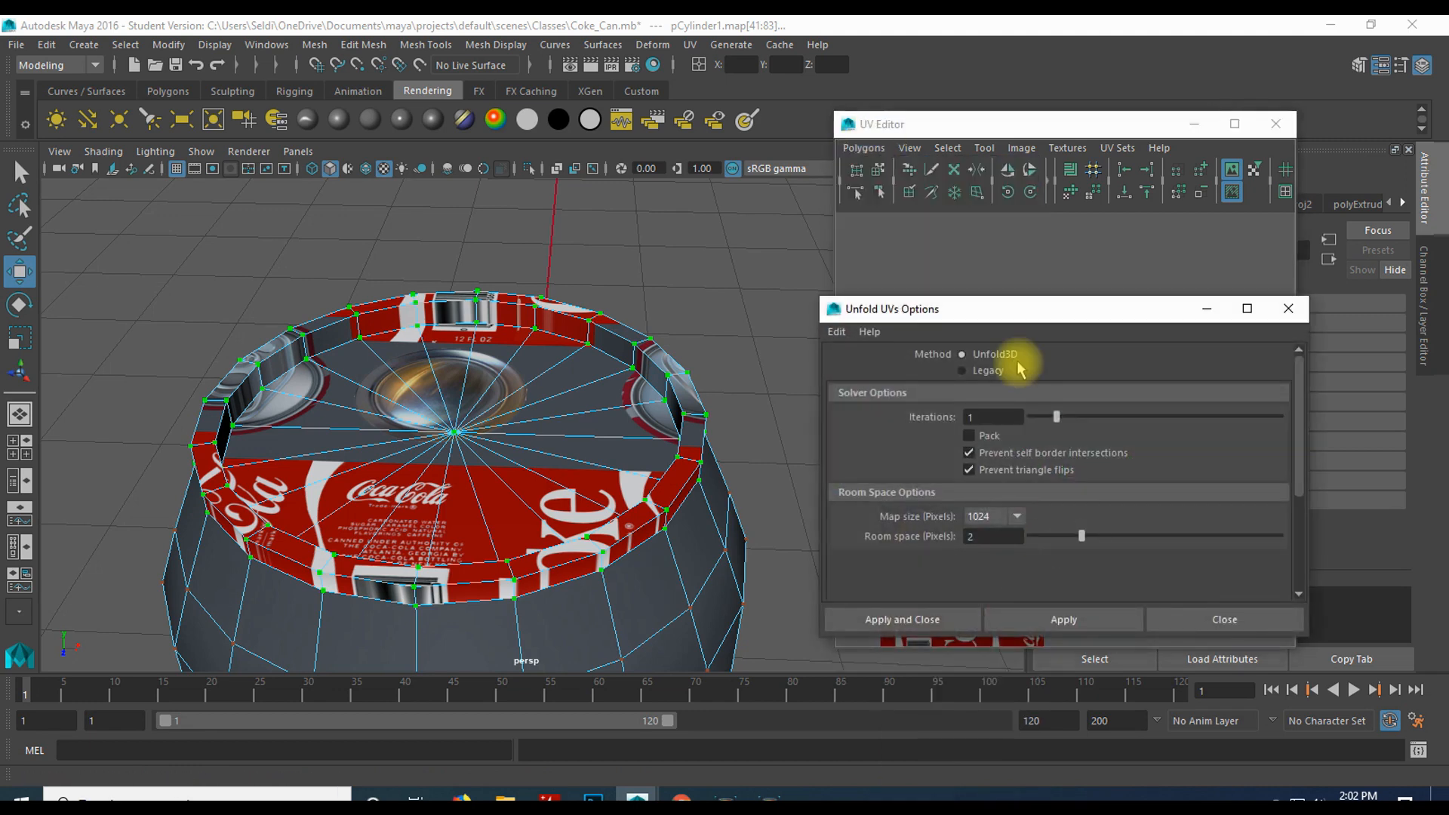
left_click_drag(1006, 307, 561, 241)
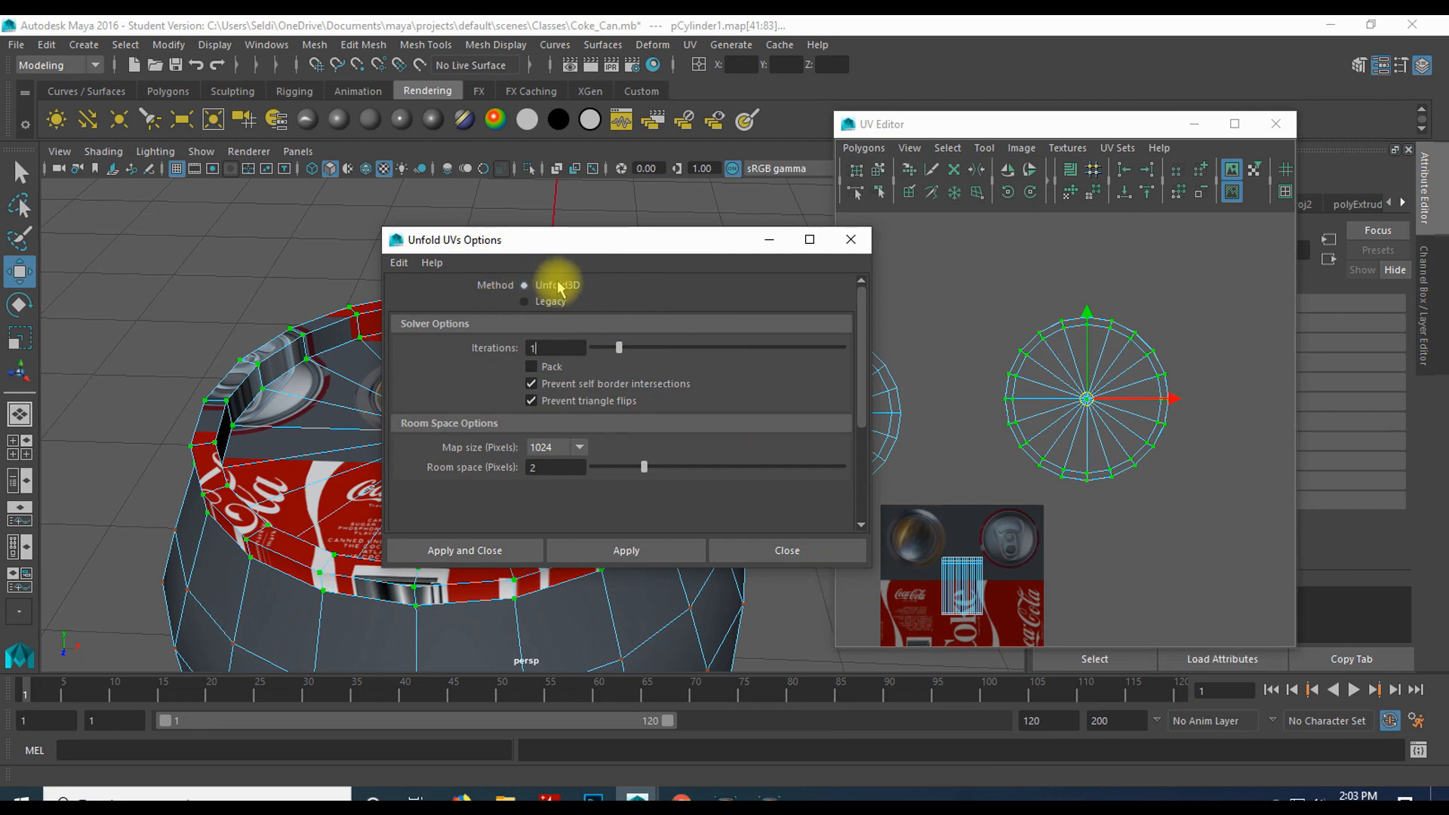
- Check the Unfold3D.mll load status in the Plug-in Manager, and close the manager and the Unfold UVs options
left_click(270, 45)
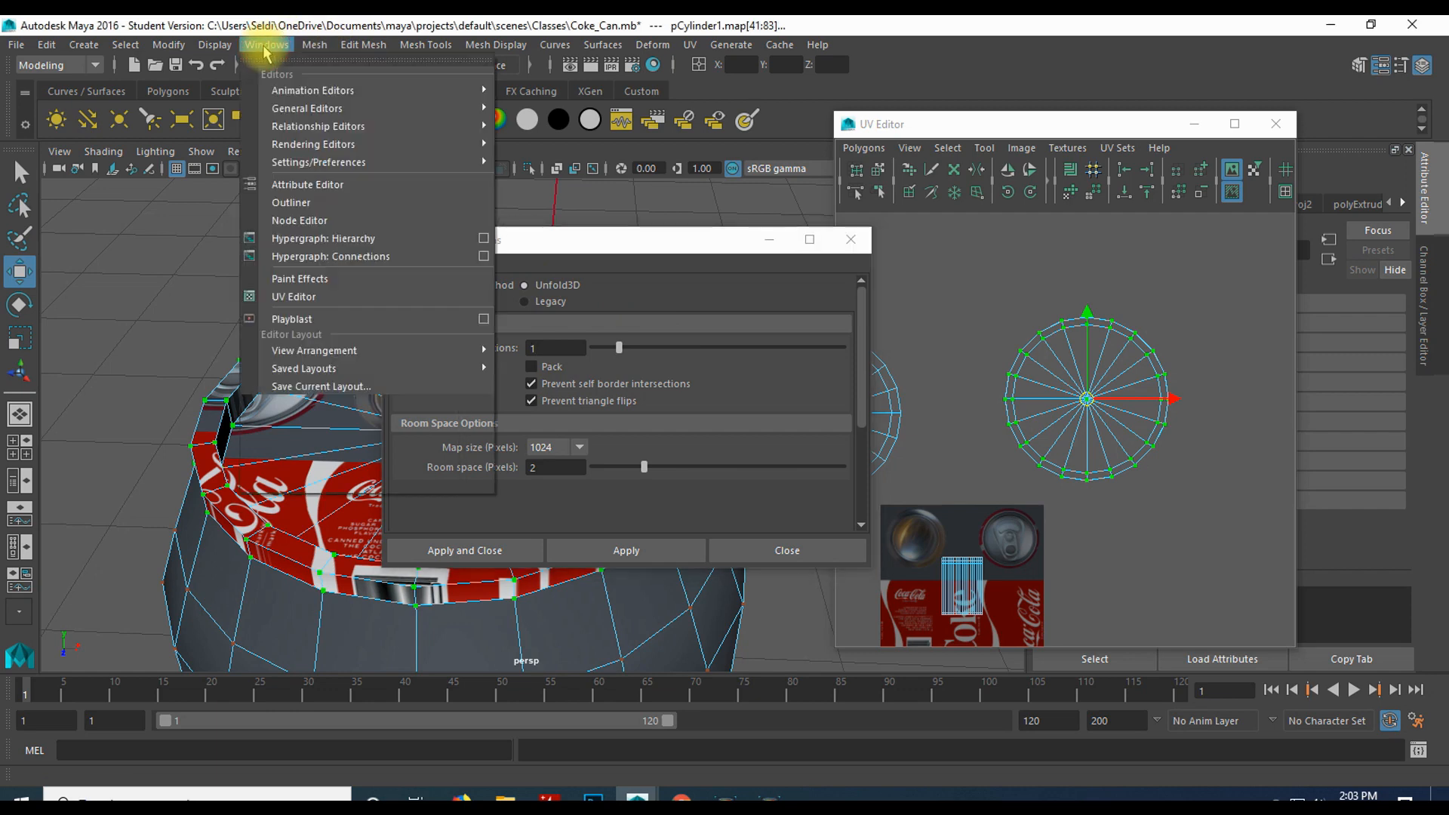
mouse_move(289, 166)
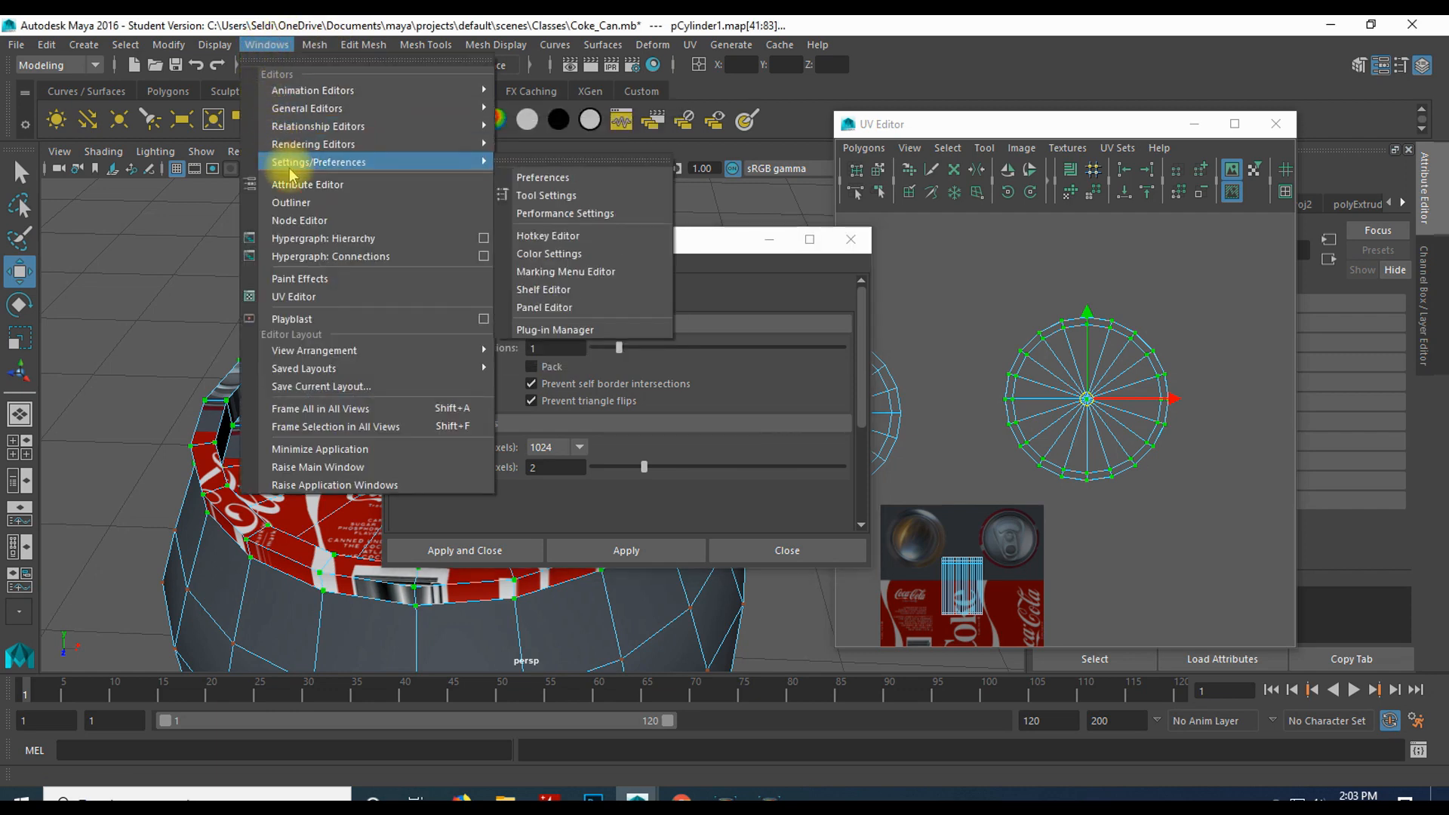
left_click(601, 328)
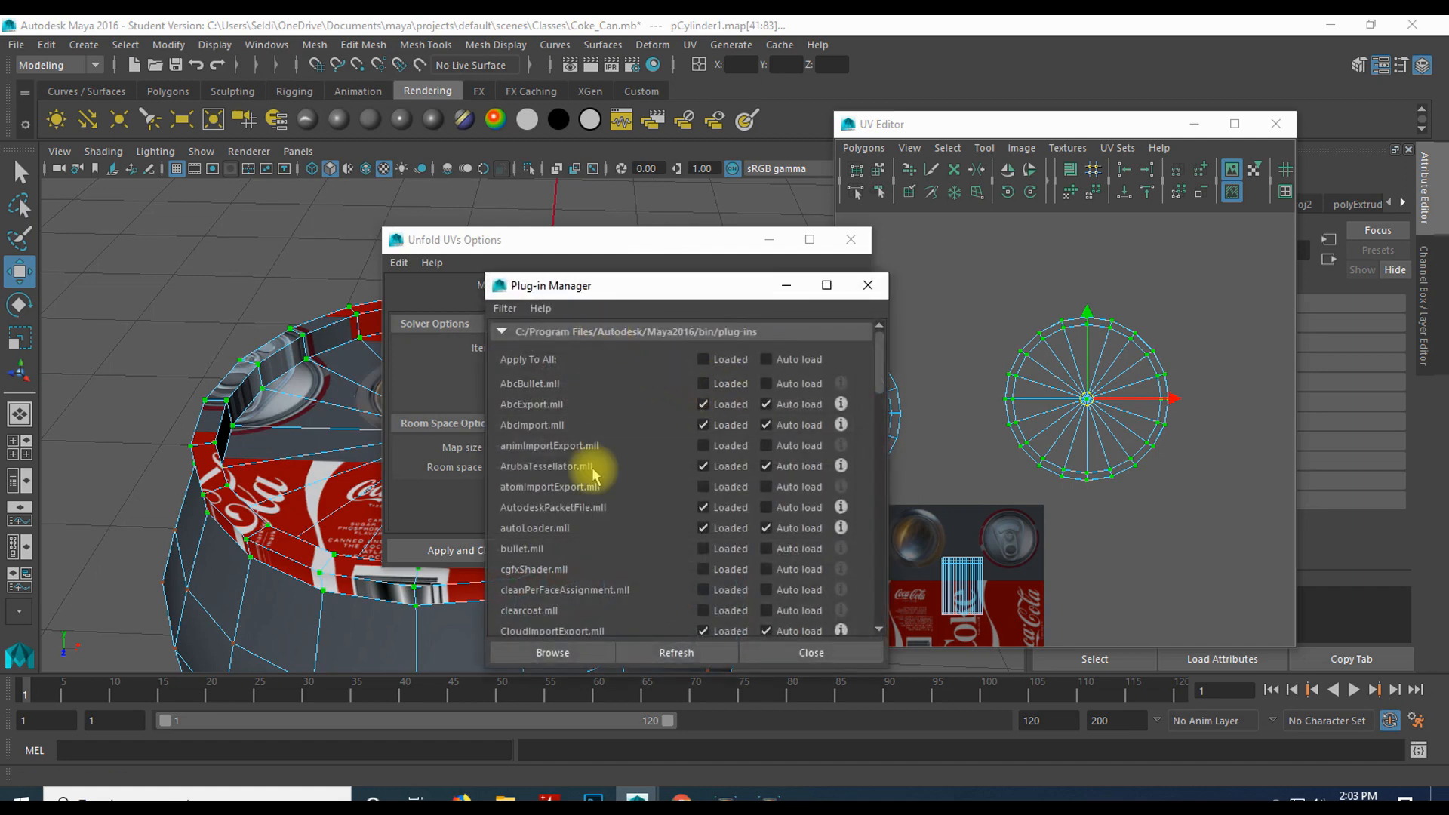
scroll(632, 424, "down", 15)
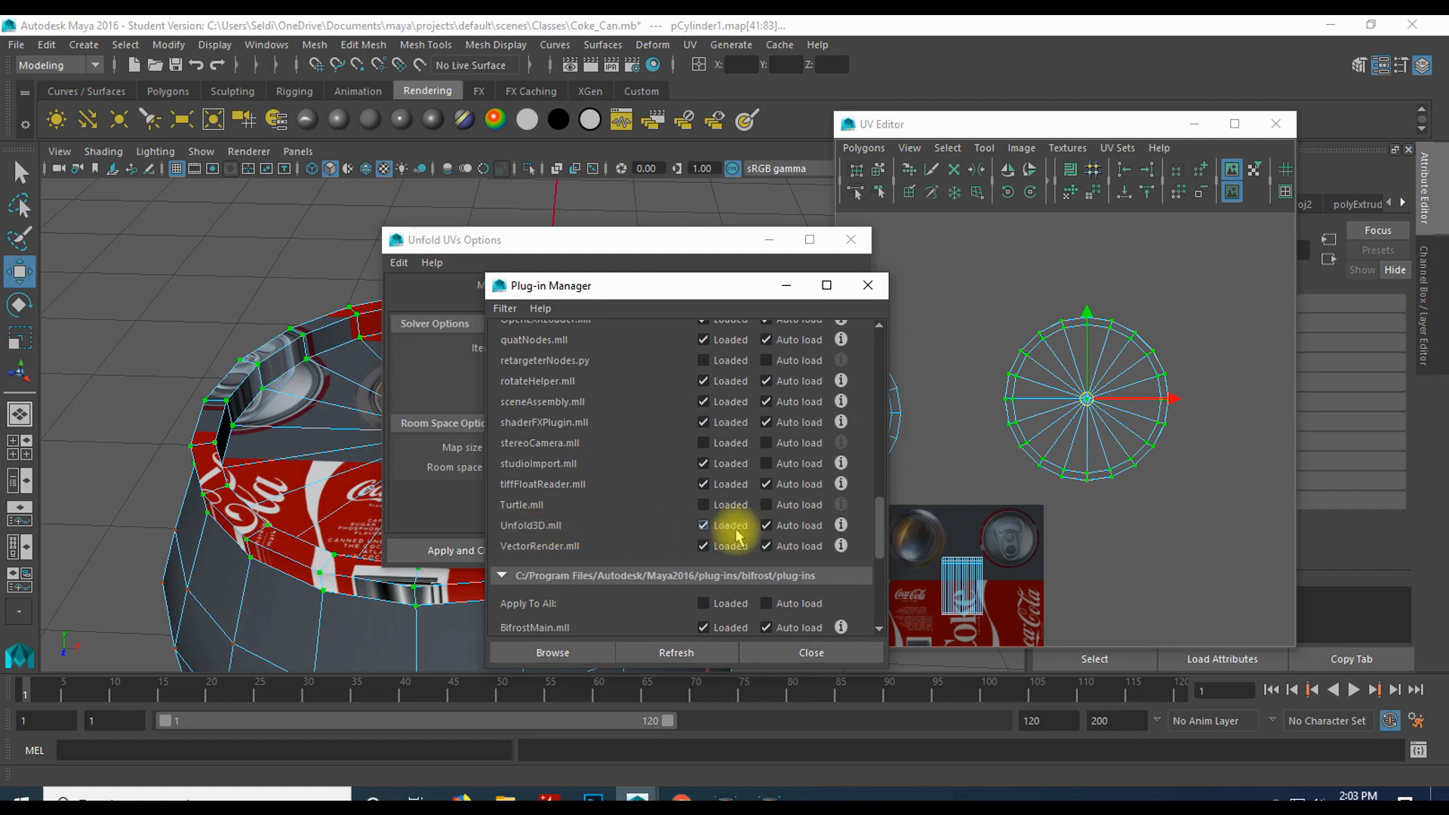
left_click(813, 654)
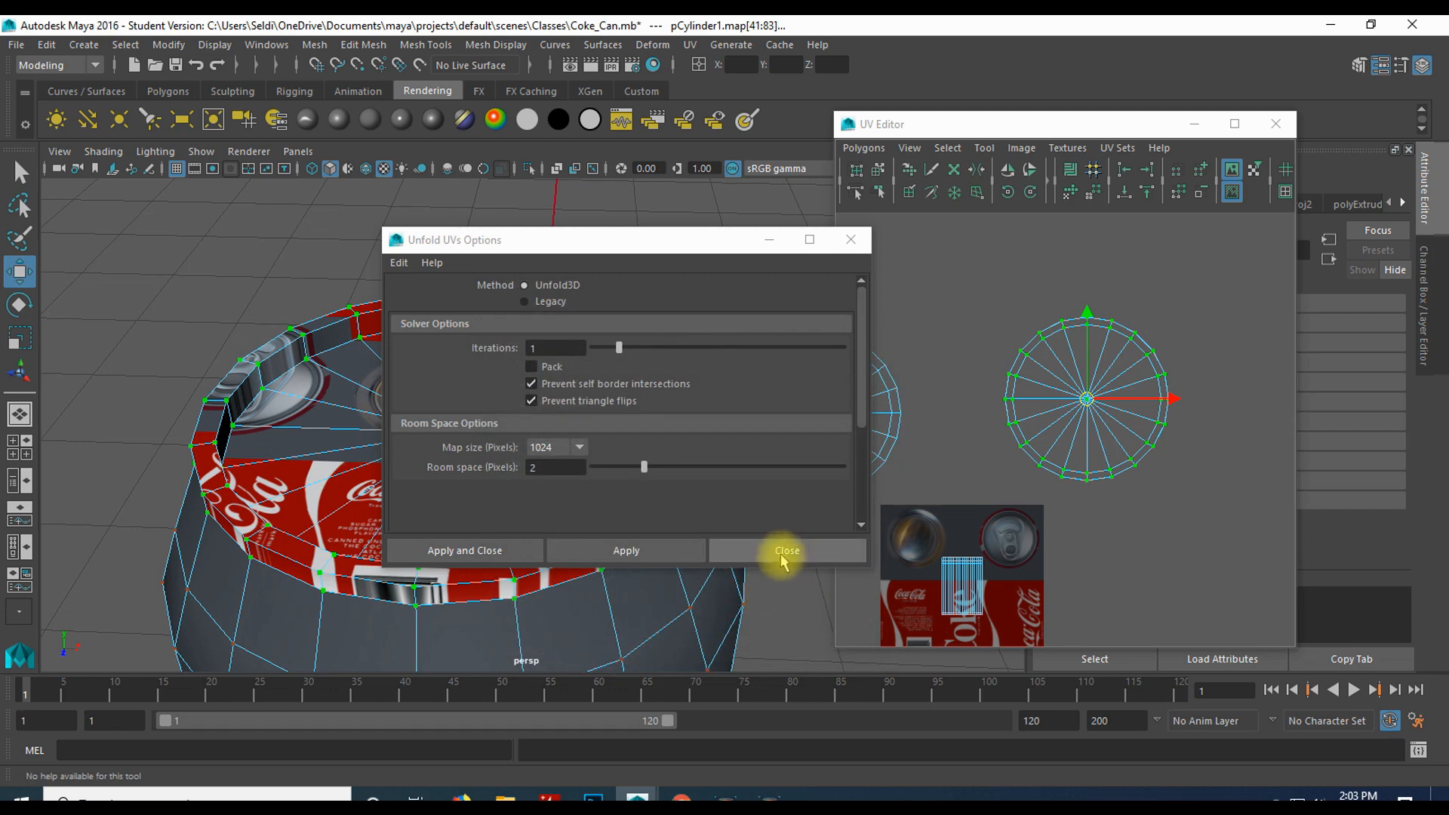
left_click(781, 551)
- Unfold the lid shell's UVs with the Unfold3D method and 1 iteration, and close the unfold options
left_click(863, 148)
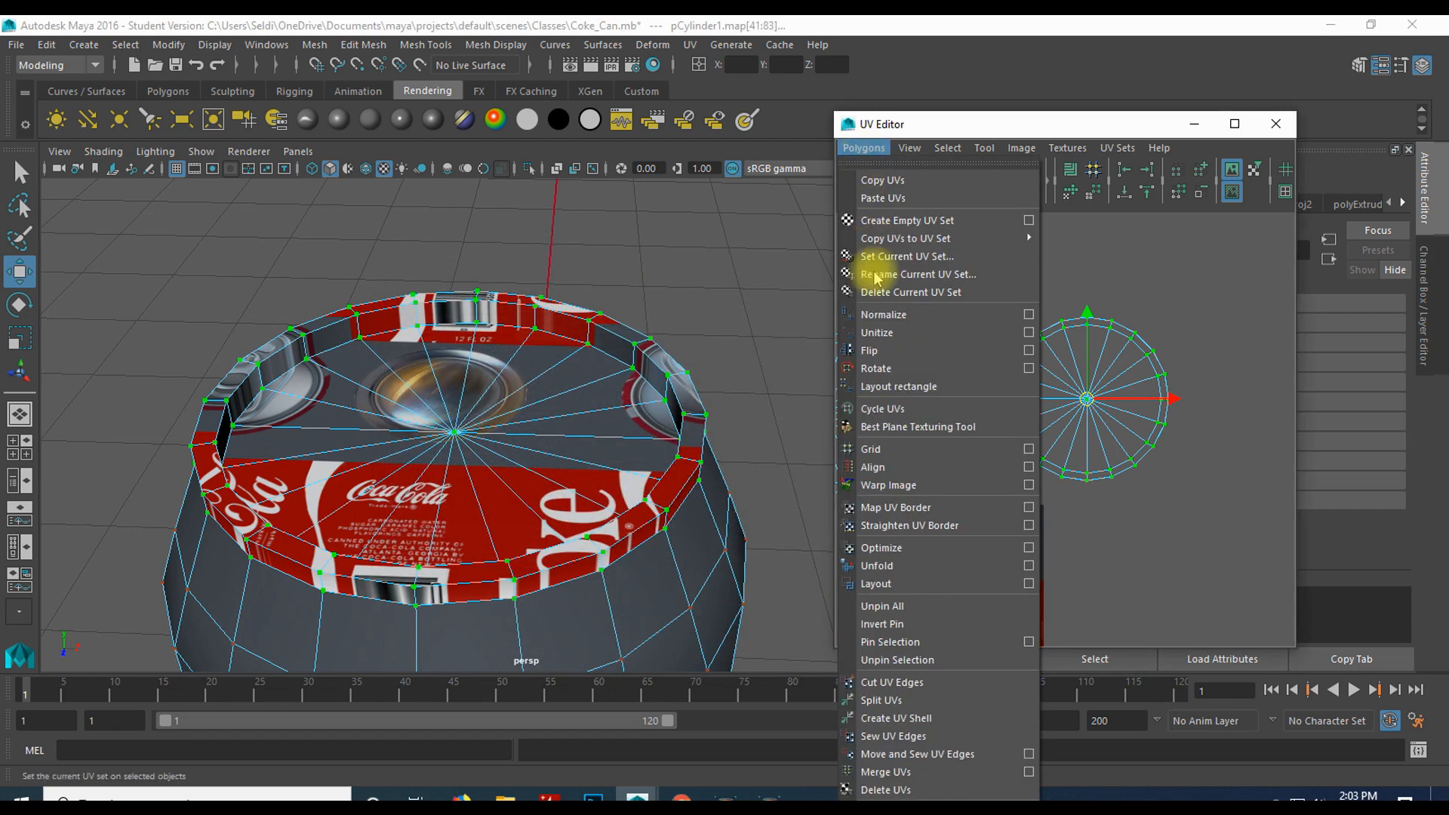
left_click(1027, 566)
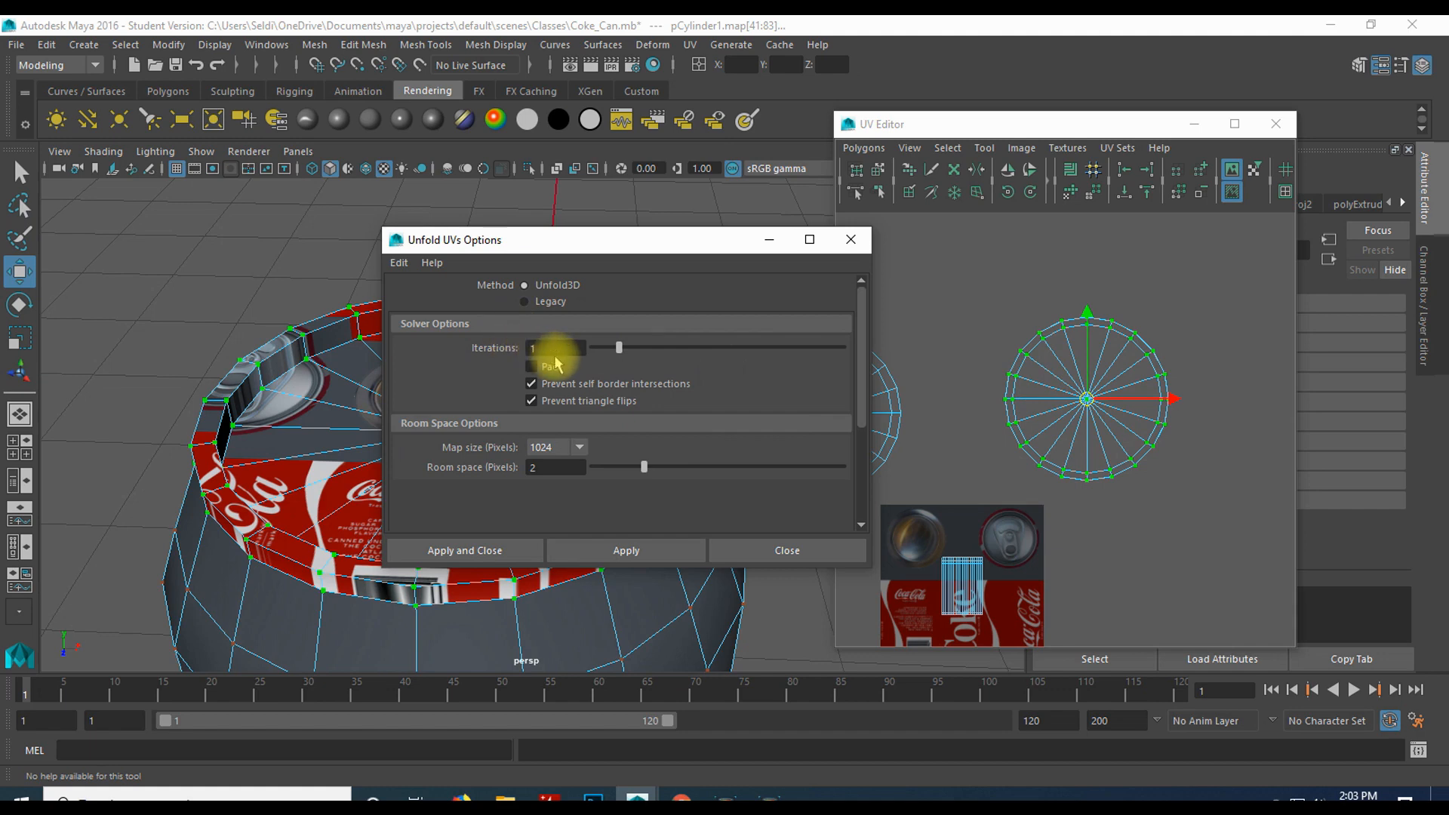
left_click(607, 553)
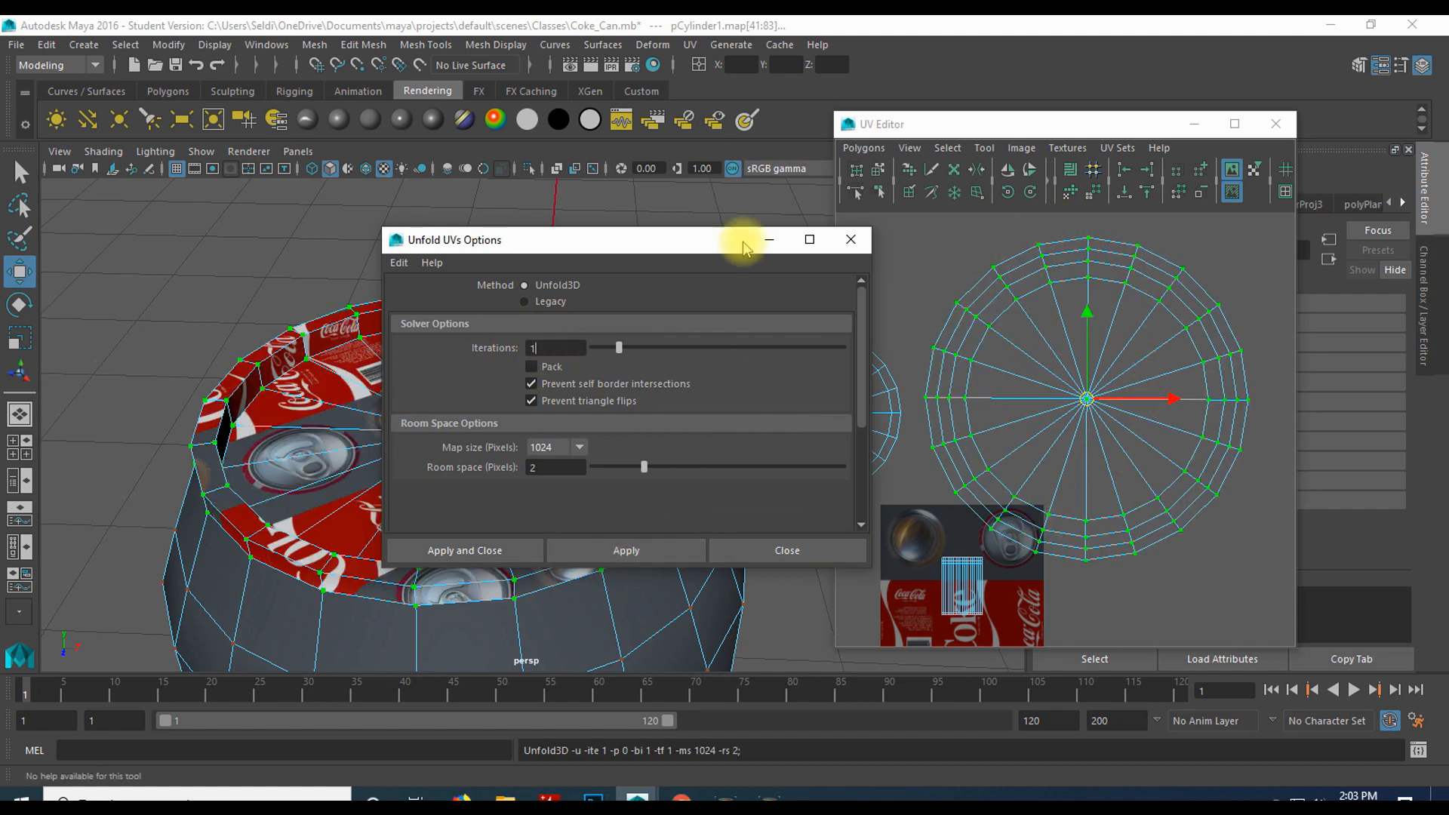
left_click_drag(727, 249, 755, 630)
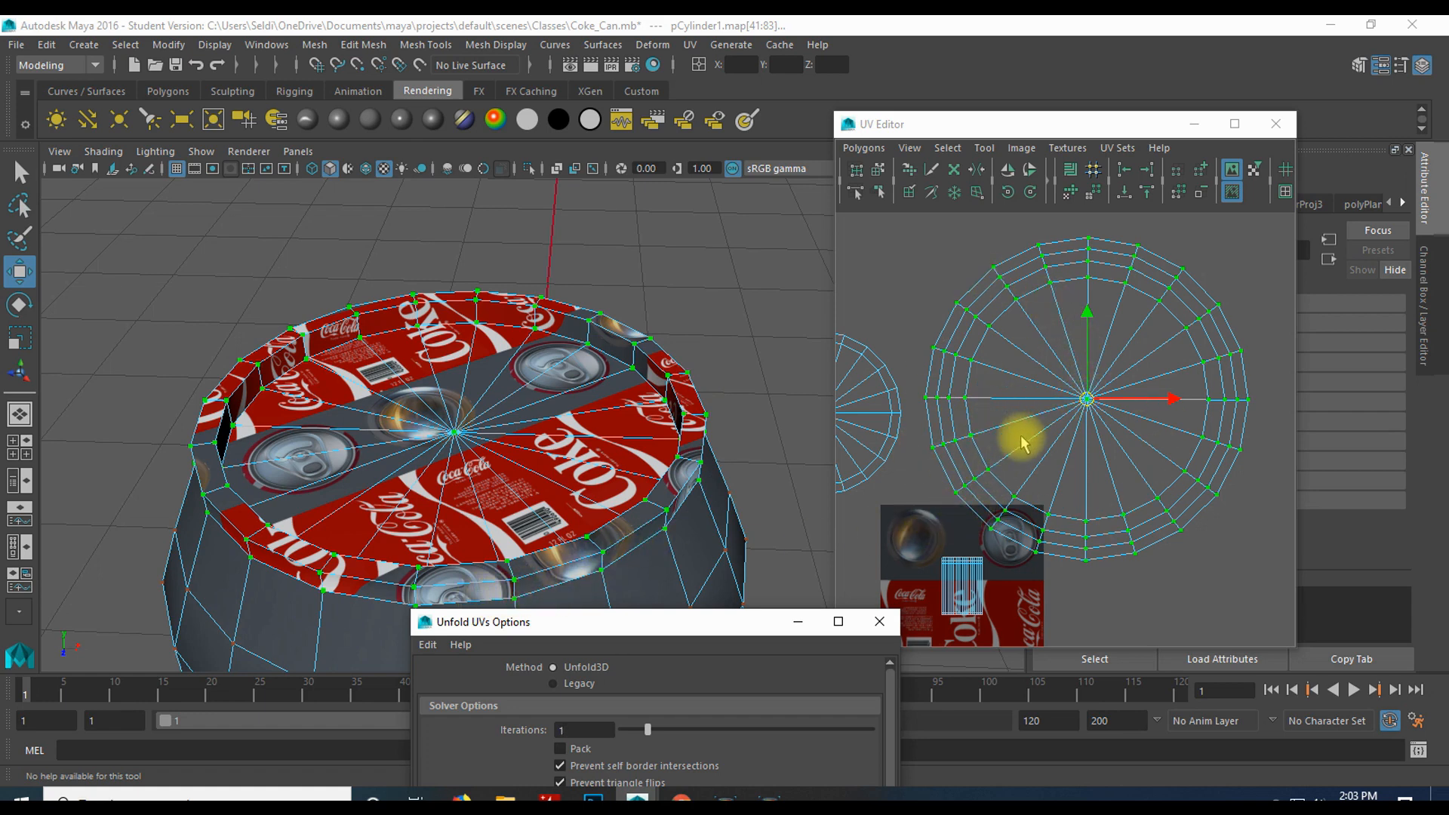
left_click(722, 623)
left_click_drag(721, 622, 624, 201)
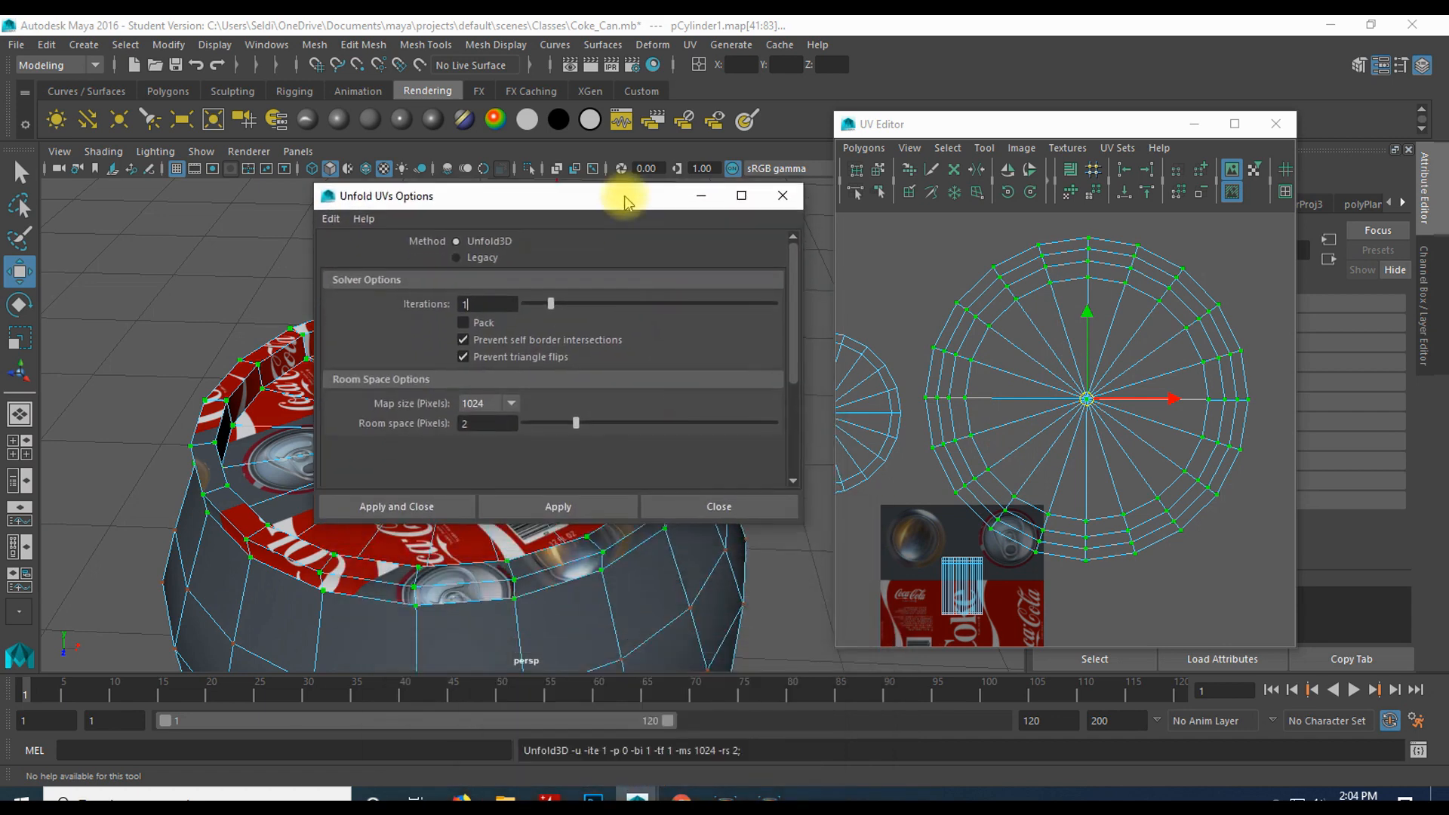
left_click(794, 200)
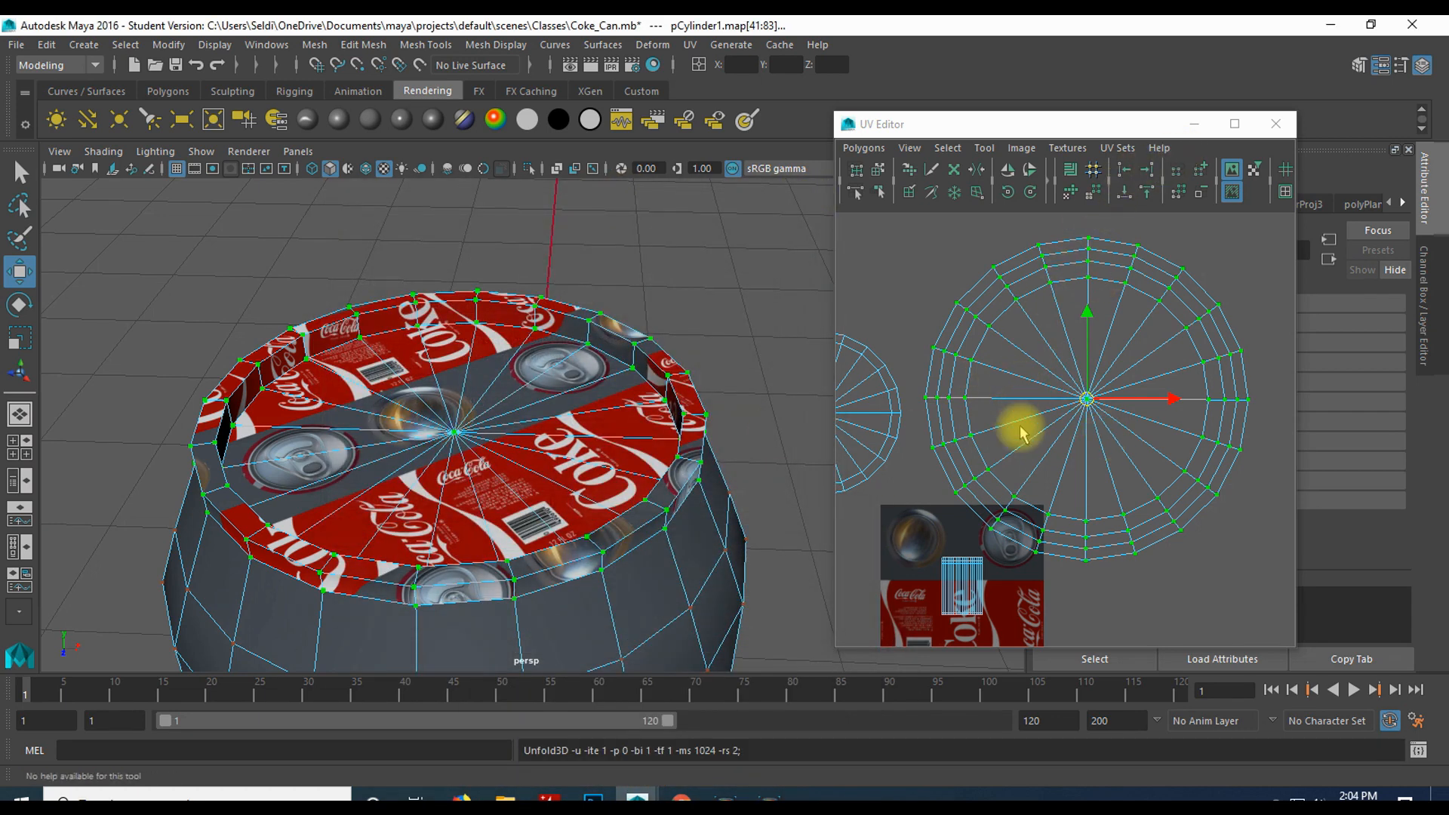
- Select the UV shell of the can's side wall and widen the UV Editor window to show the whole label
scroll(1000, 544, "up", 4)
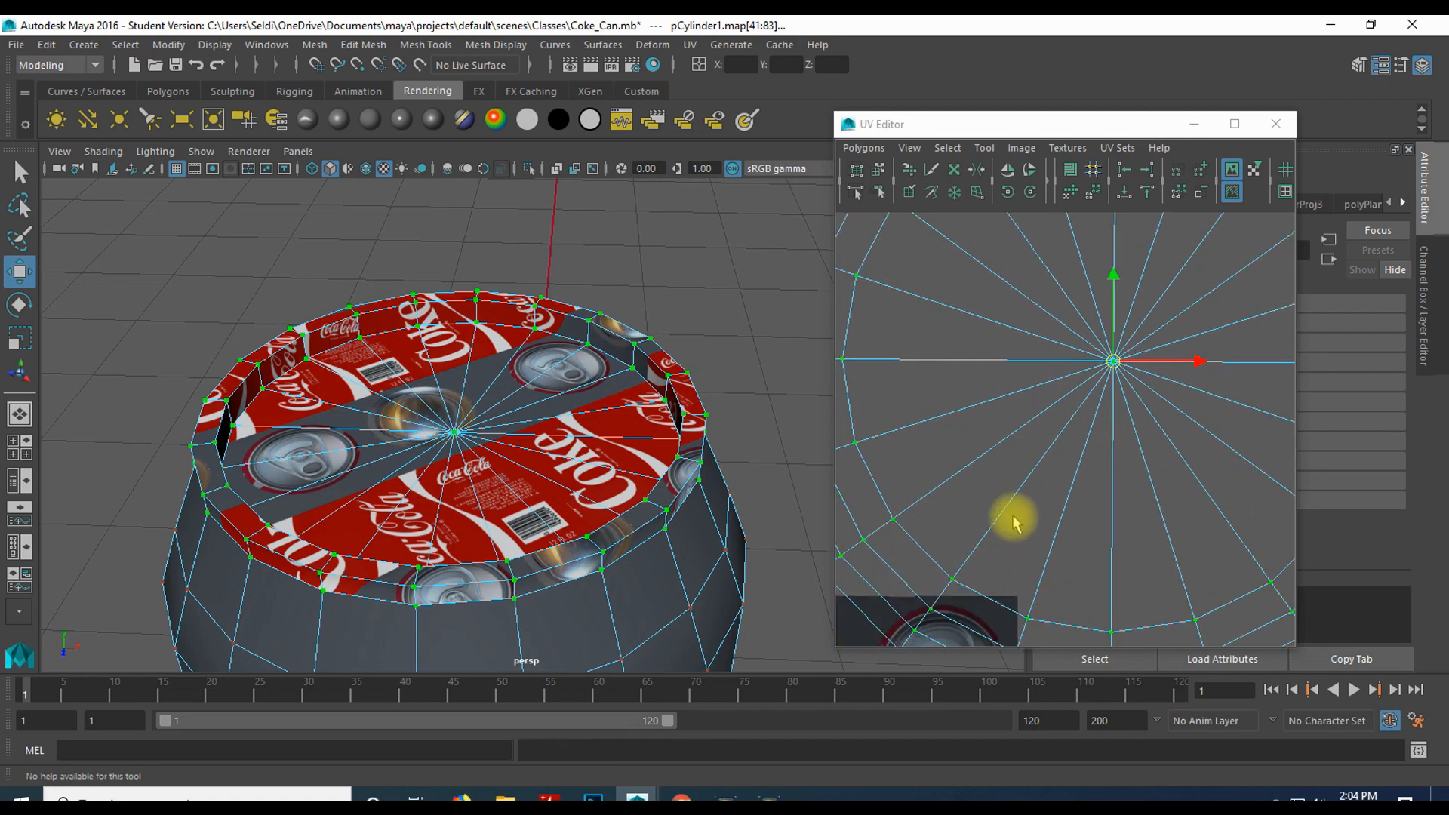
middle_click_drag(1008, 527, 1125, 278, "alt")
scroll(1083, 346, "down", 2)
middle_click_drag(1072, 333, 1076, 397, "alt")
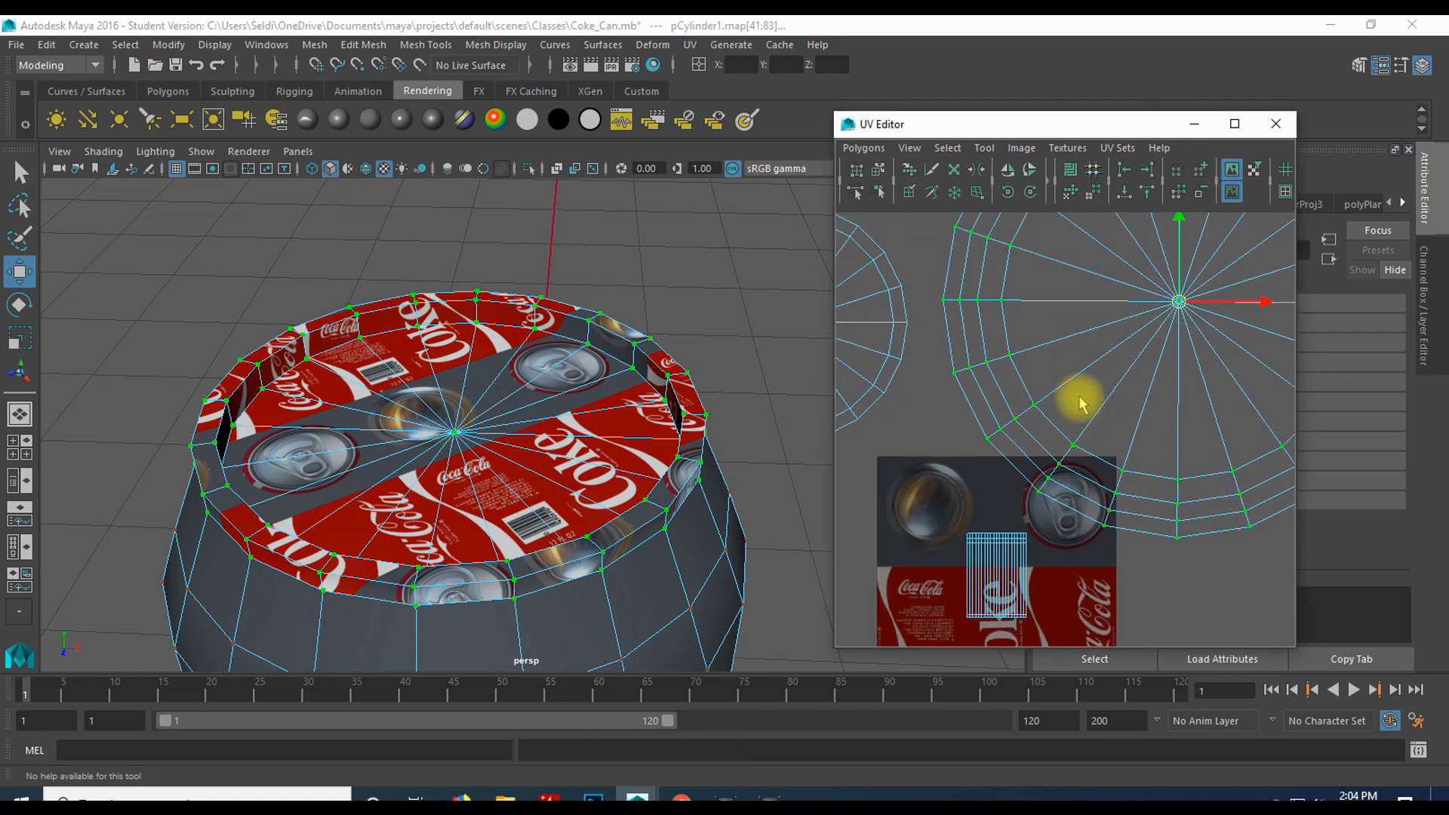
scroll(1022, 549, "down", 3)
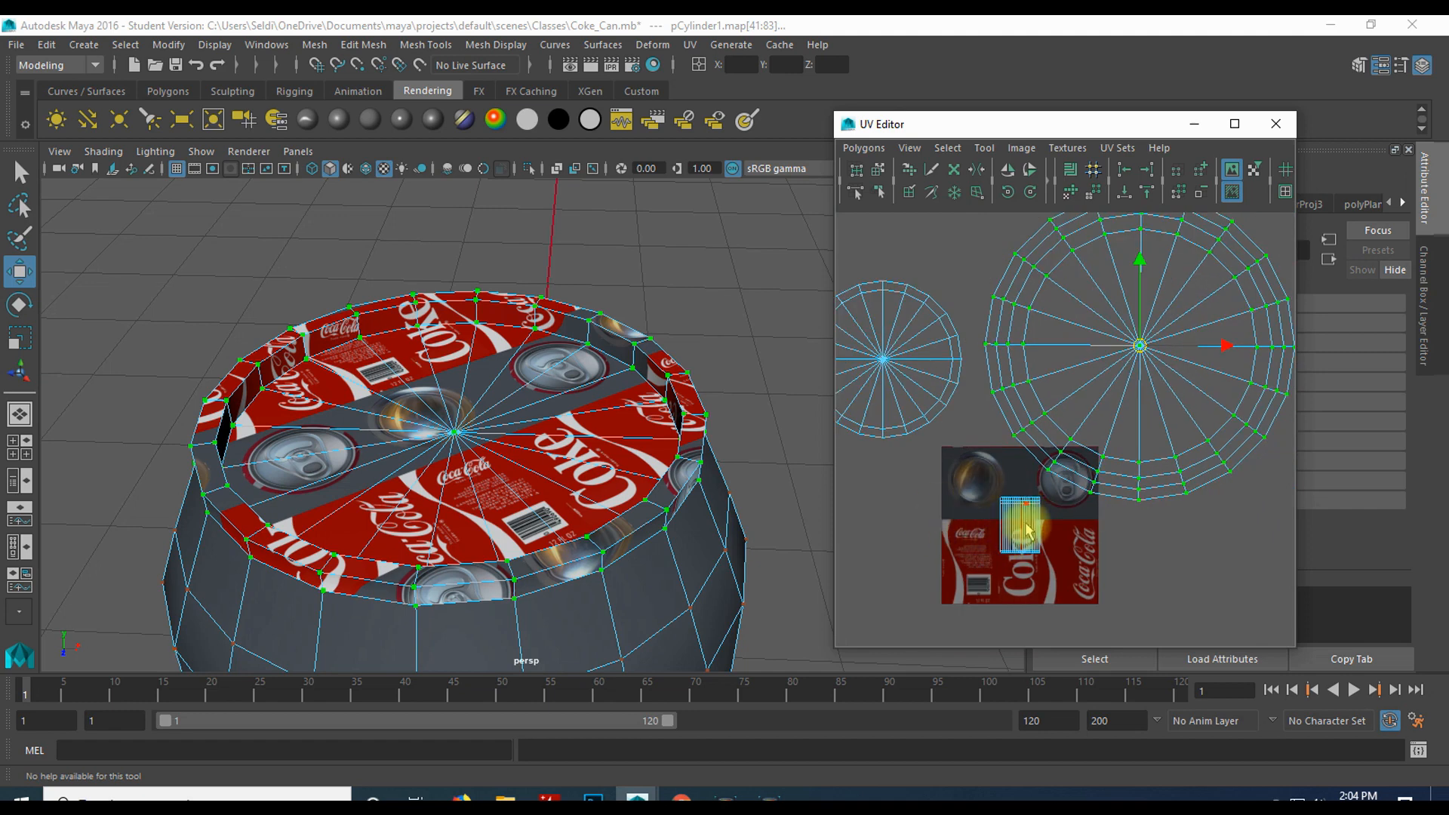
left_click(1027, 533)
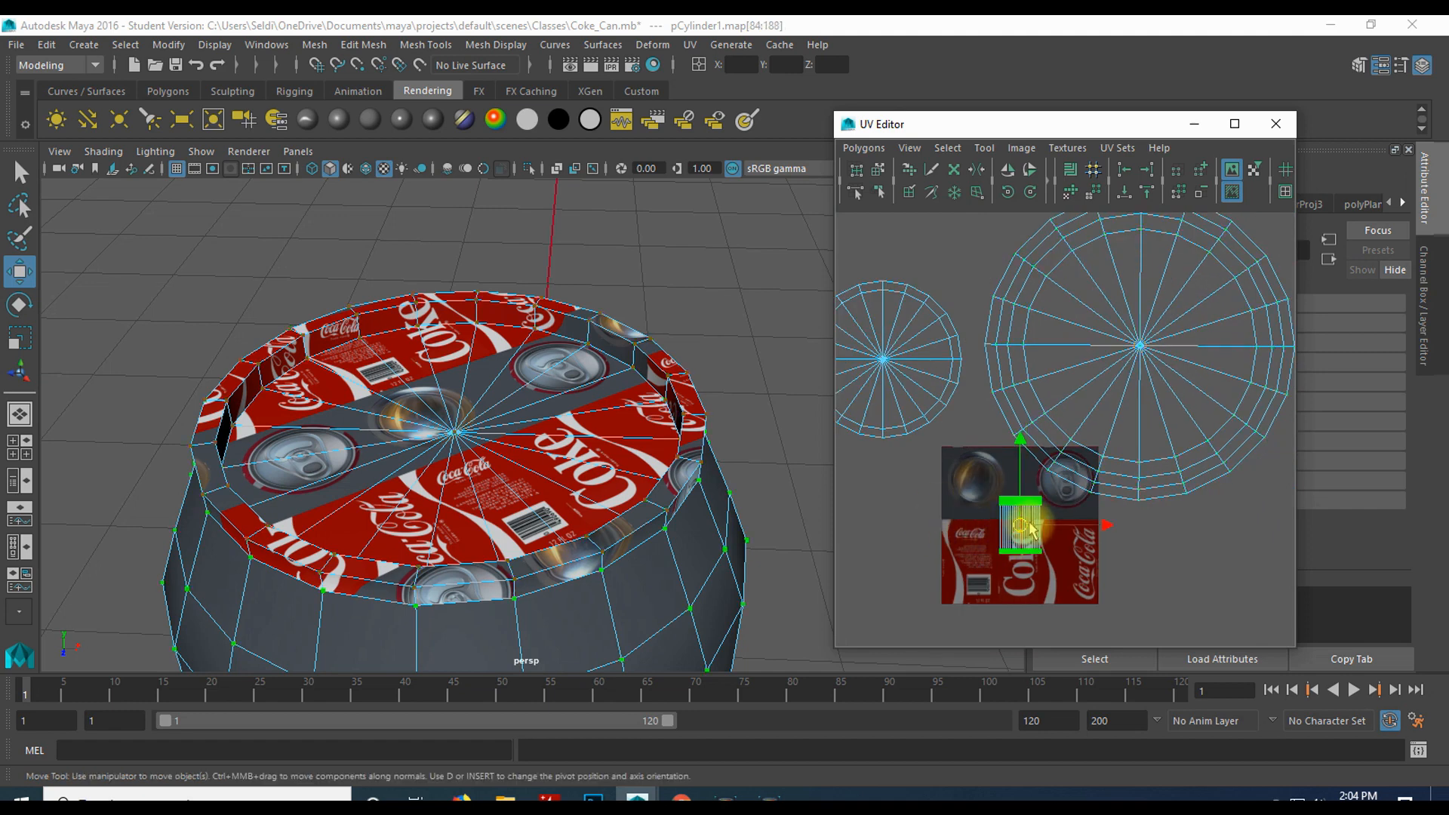
scroll(918, 395, "up", 5)
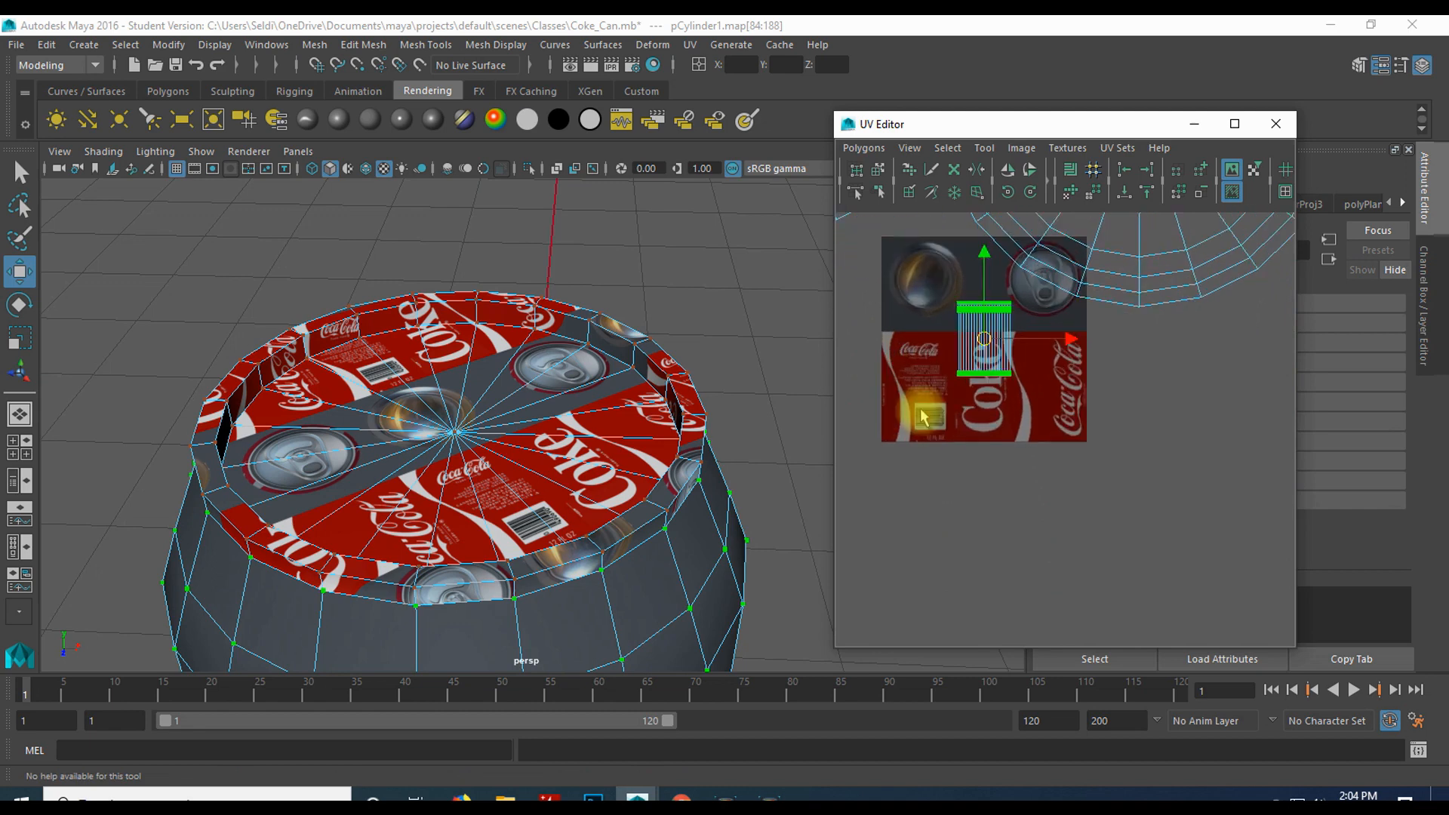
middle_click_drag(915, 360, 1111, 510, "alt")
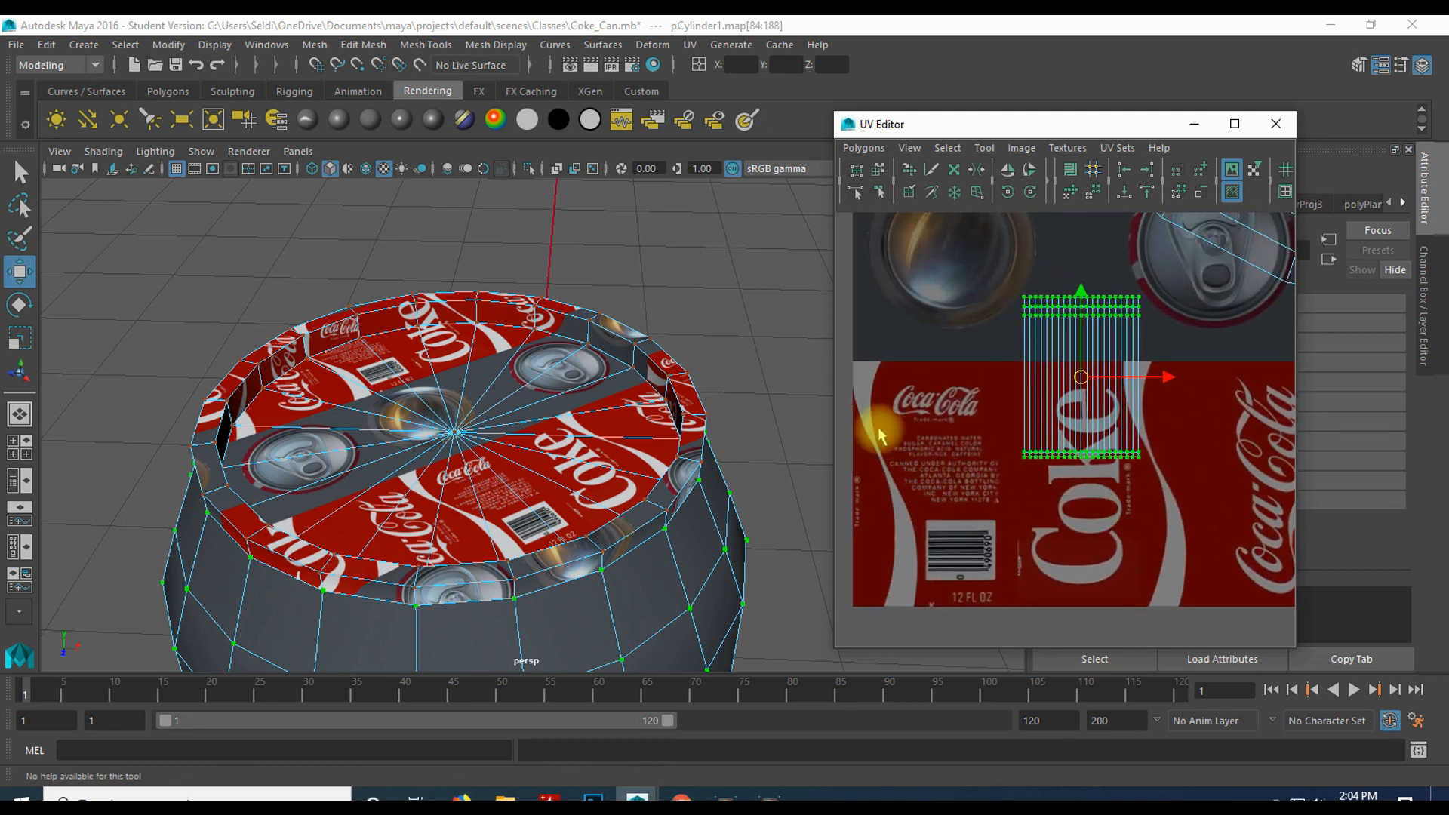
left_click_drag(832, 408, 661, 400)
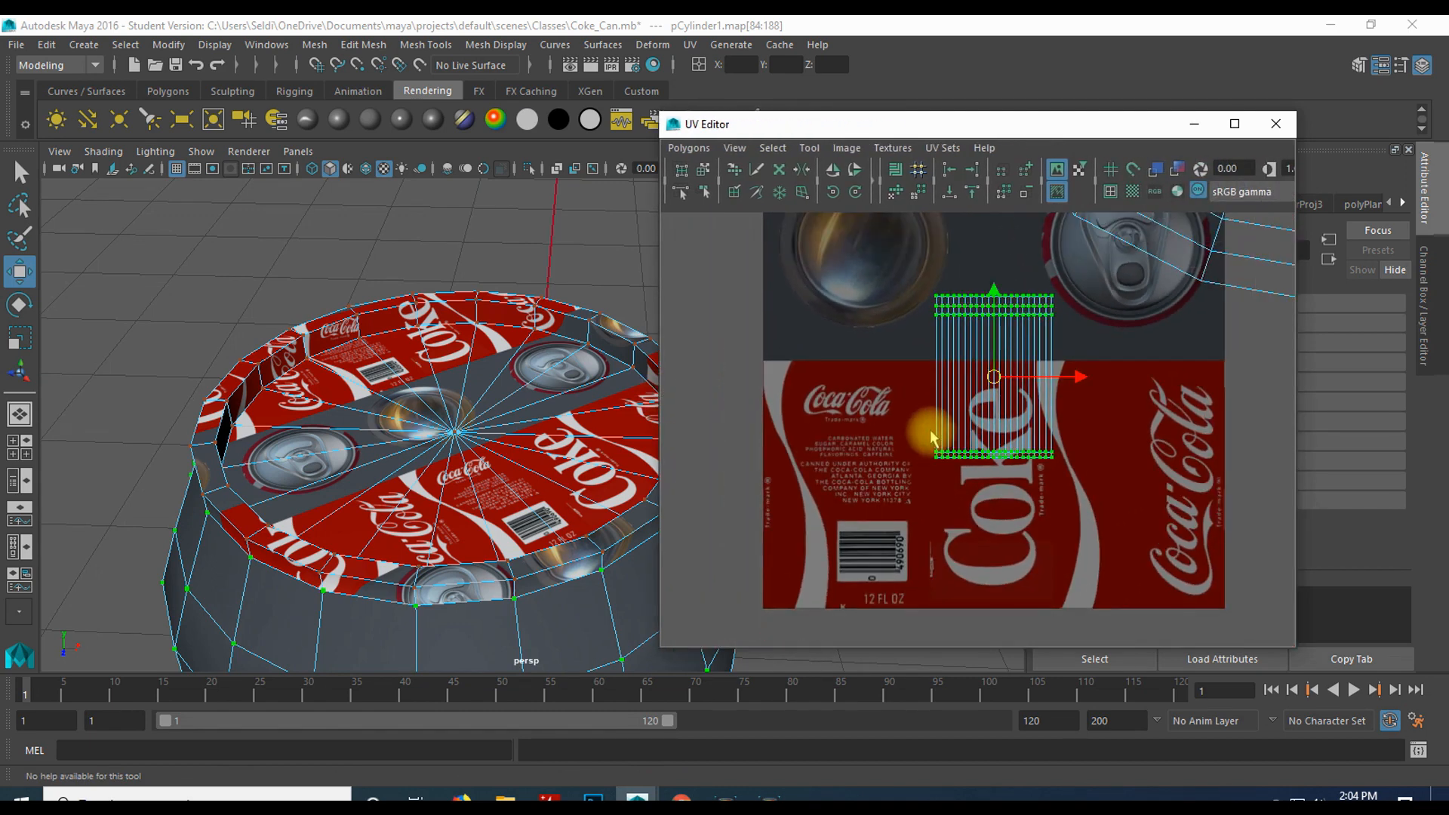
- Move the side-wall UV shell straight down onto the Coke lettering in the red label area
middle_click_drag(1009, 427, 978, 412, "alt")
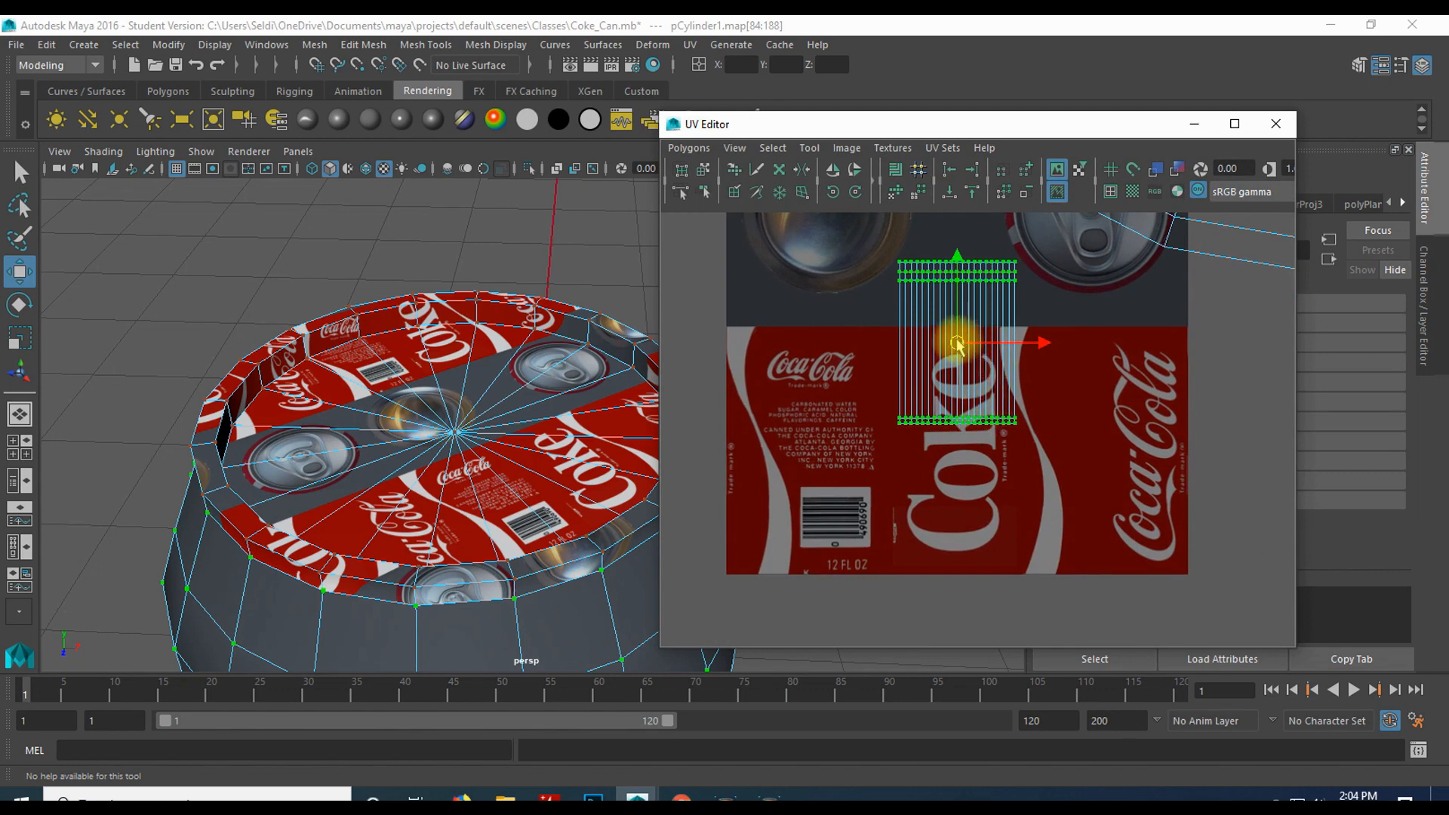
left_click_drag(955, 259, 955, 350)
left_click(20, 304)
left_click(21, 273)
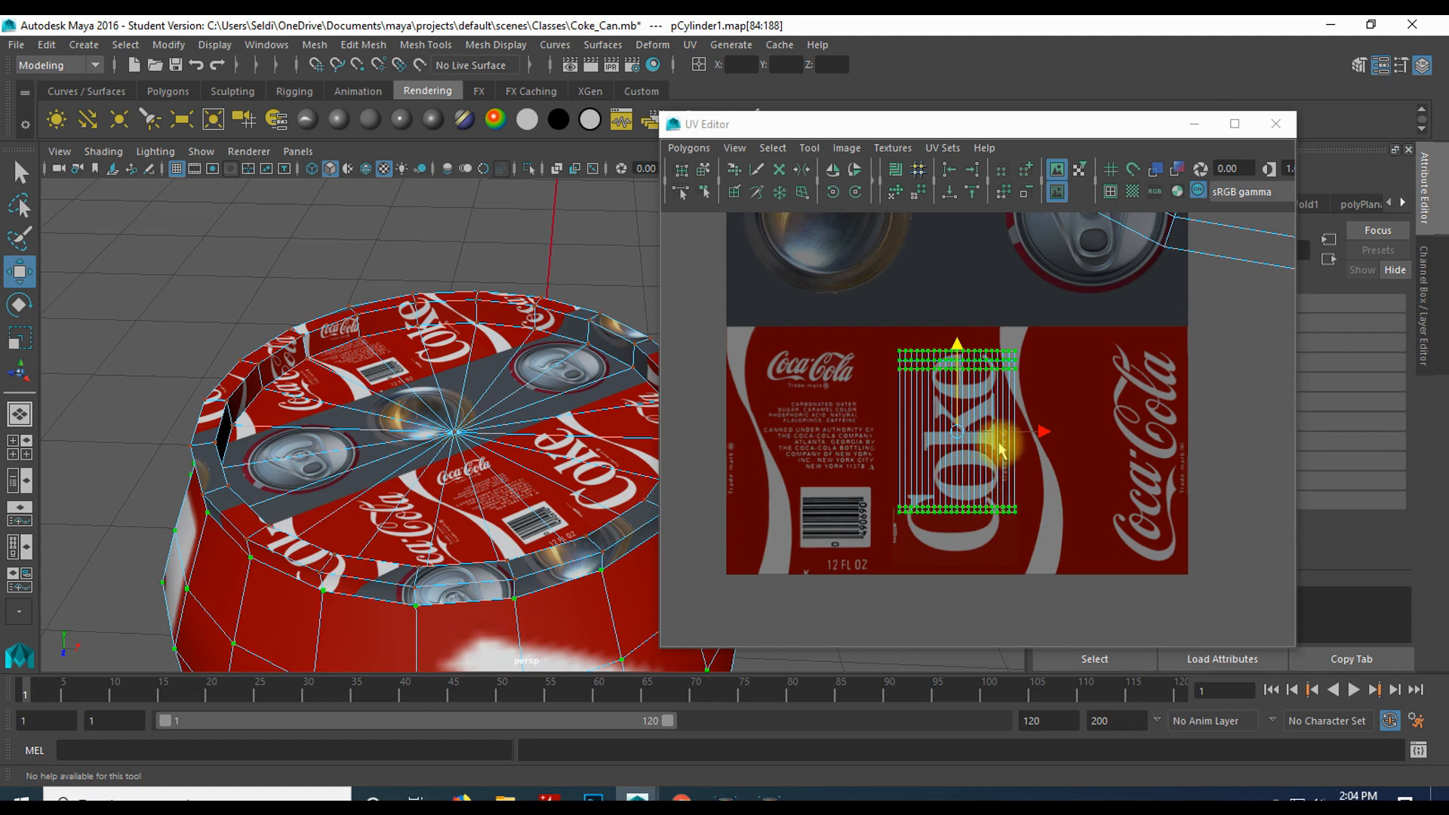
left_click_drag(956, 348, 956, 360)
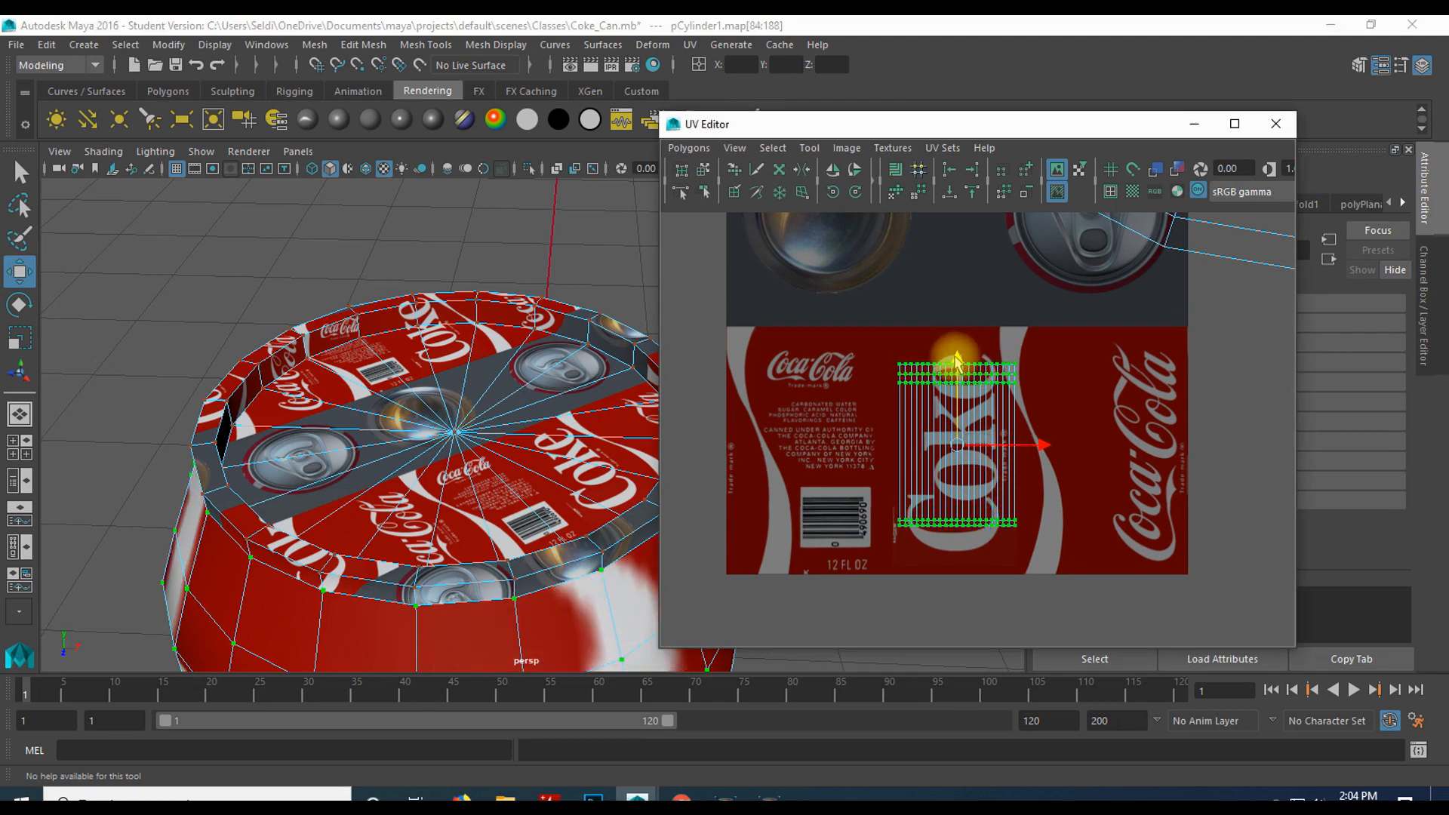
- Scale the side-wall UV shell horizontally until it spans the full width of the red label image
left_click_drag(1039, 447, 1269, 407)
scroll(608, 504, "down", 9)
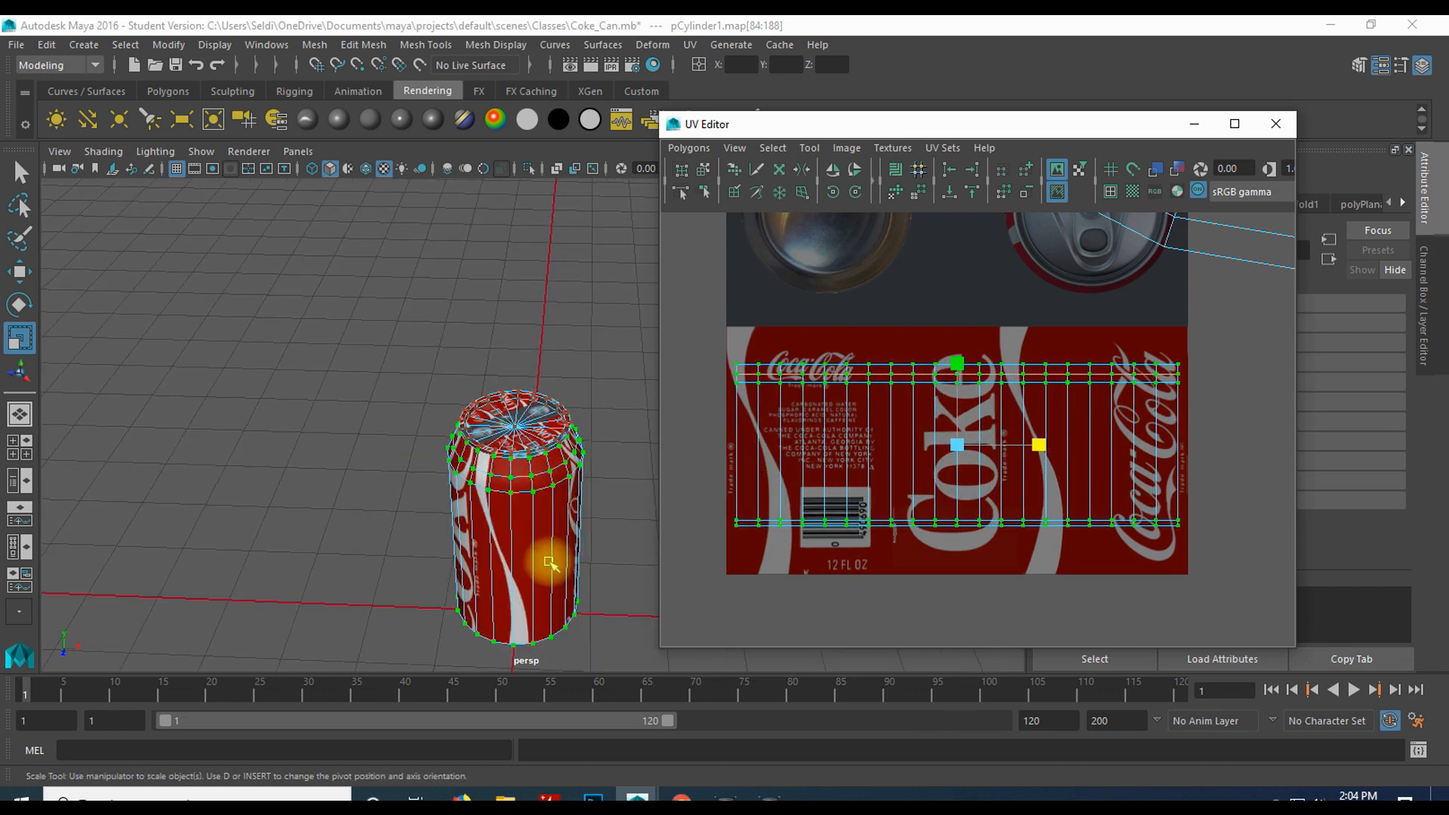
scroll(552, 563, "up", 2)
middle_click_drag(513, 504, 380, 308, "alt")
scroll(488, 369, "up", 3)
middle_click_drag(498, 329, 541, 393, "alt")
mouse_move(533, 411)
left_mouse_down("alt")
mouse_move(640, 385)
mouse_move(604, 365)
mouse_move(534, 408)
left_mouse_up("alt")
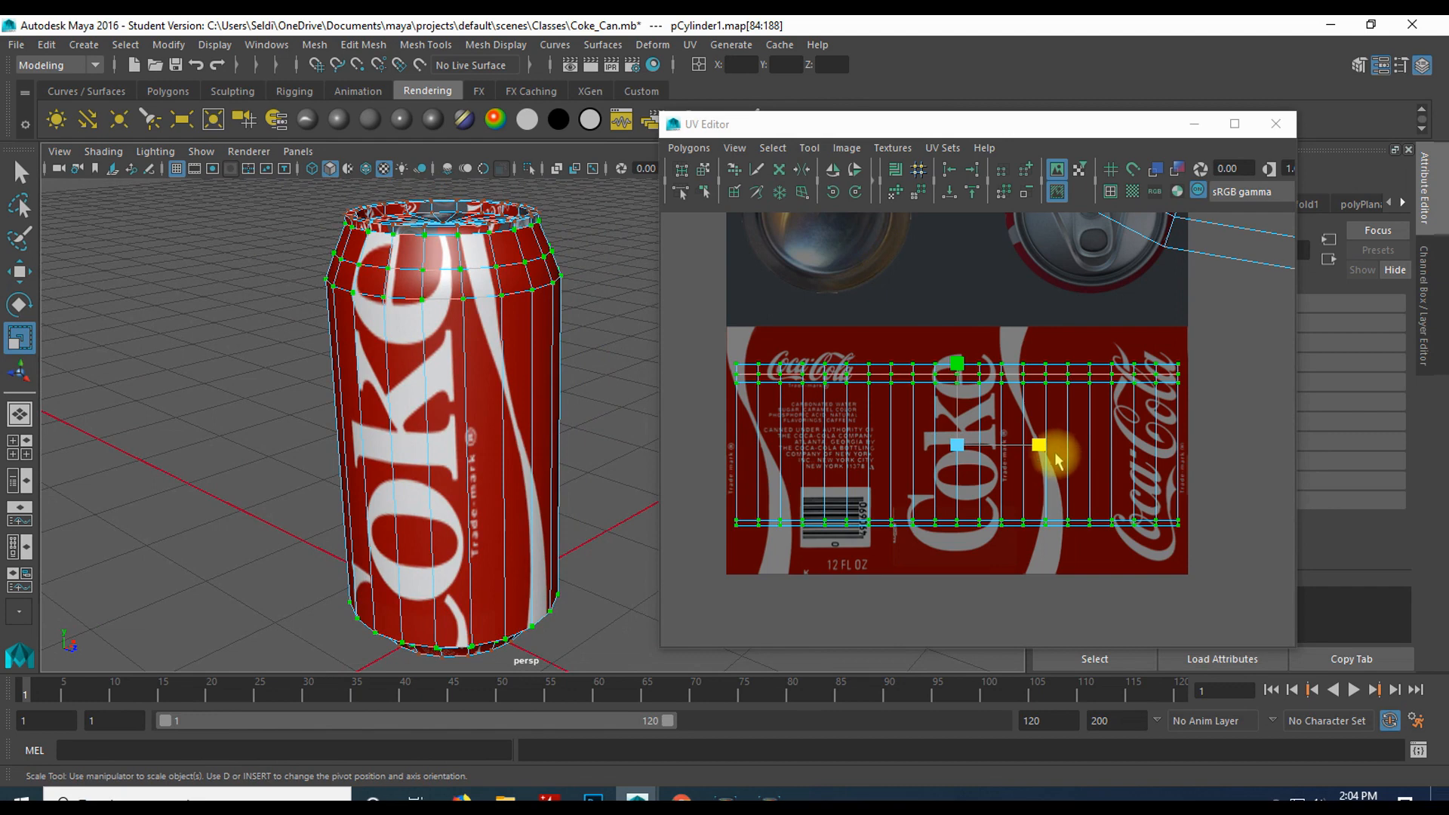
left_click_drag(1039, 447, 1043, 449)
- Stretch the side-wall UV shell vertically and shift it slightly down so it fills the red label's height
left_click_drag(957, 369, 957, 328)
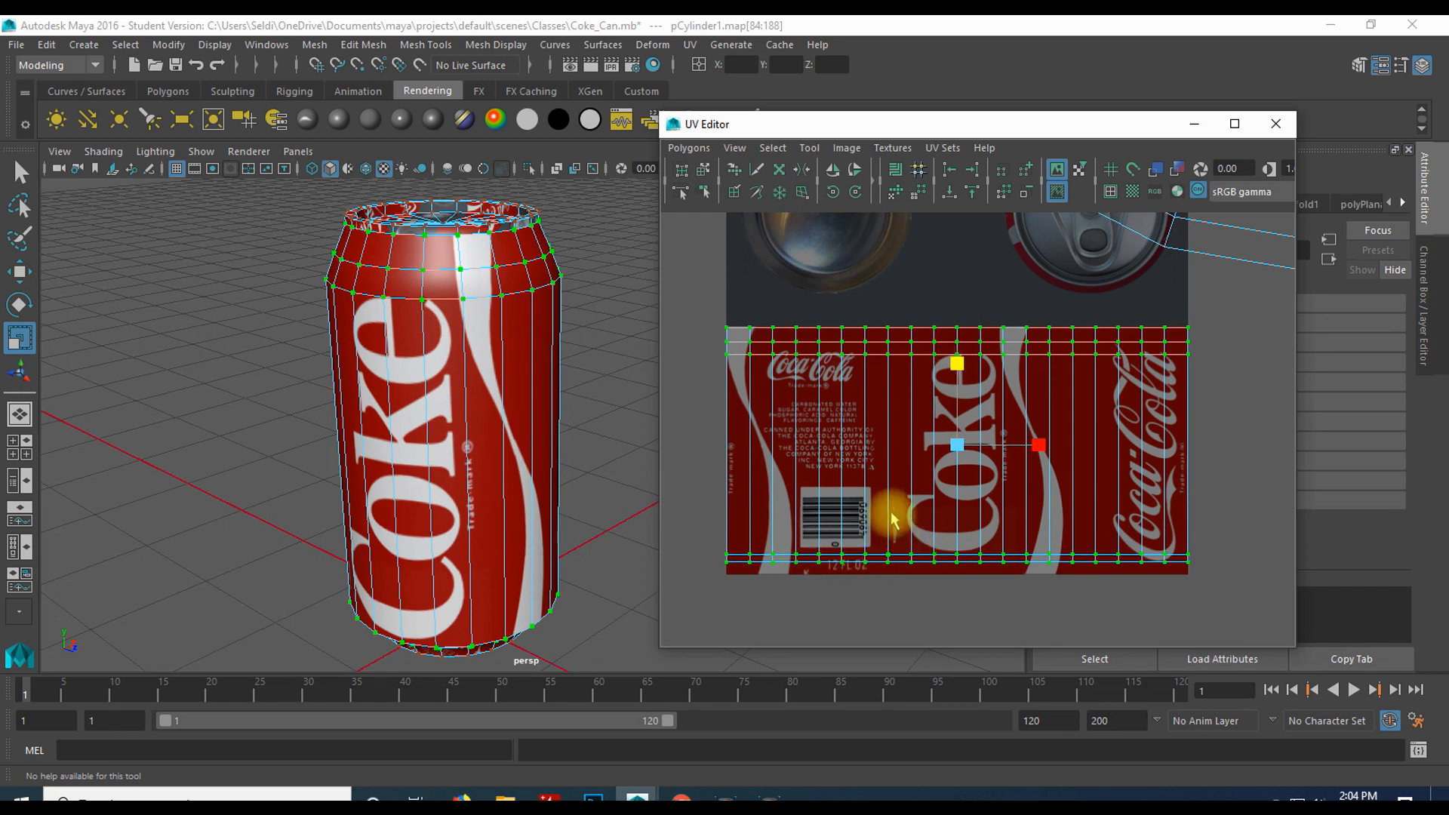
key("w")
left_click_drag(956, 344, 955, 366)
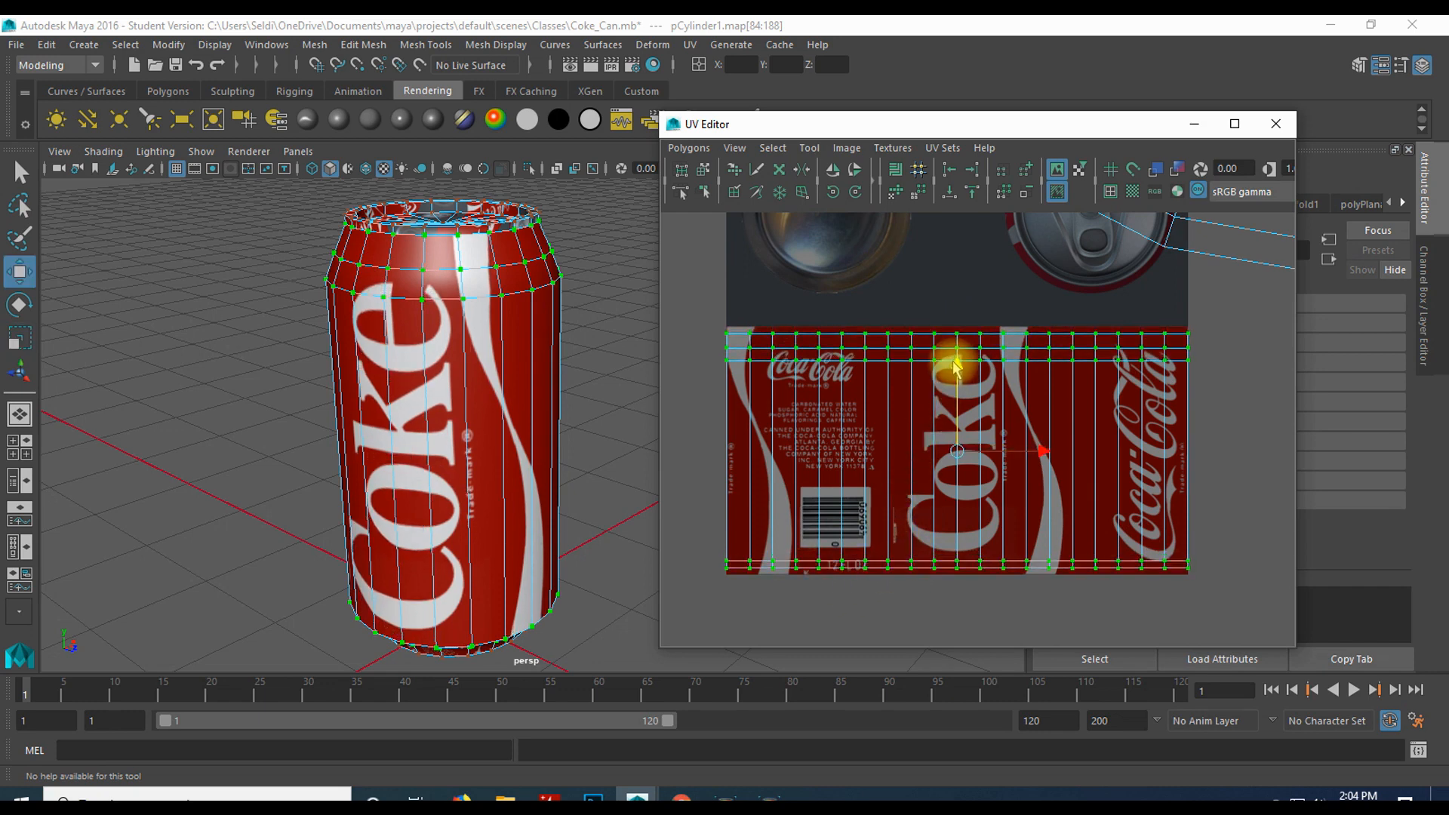
key("r")
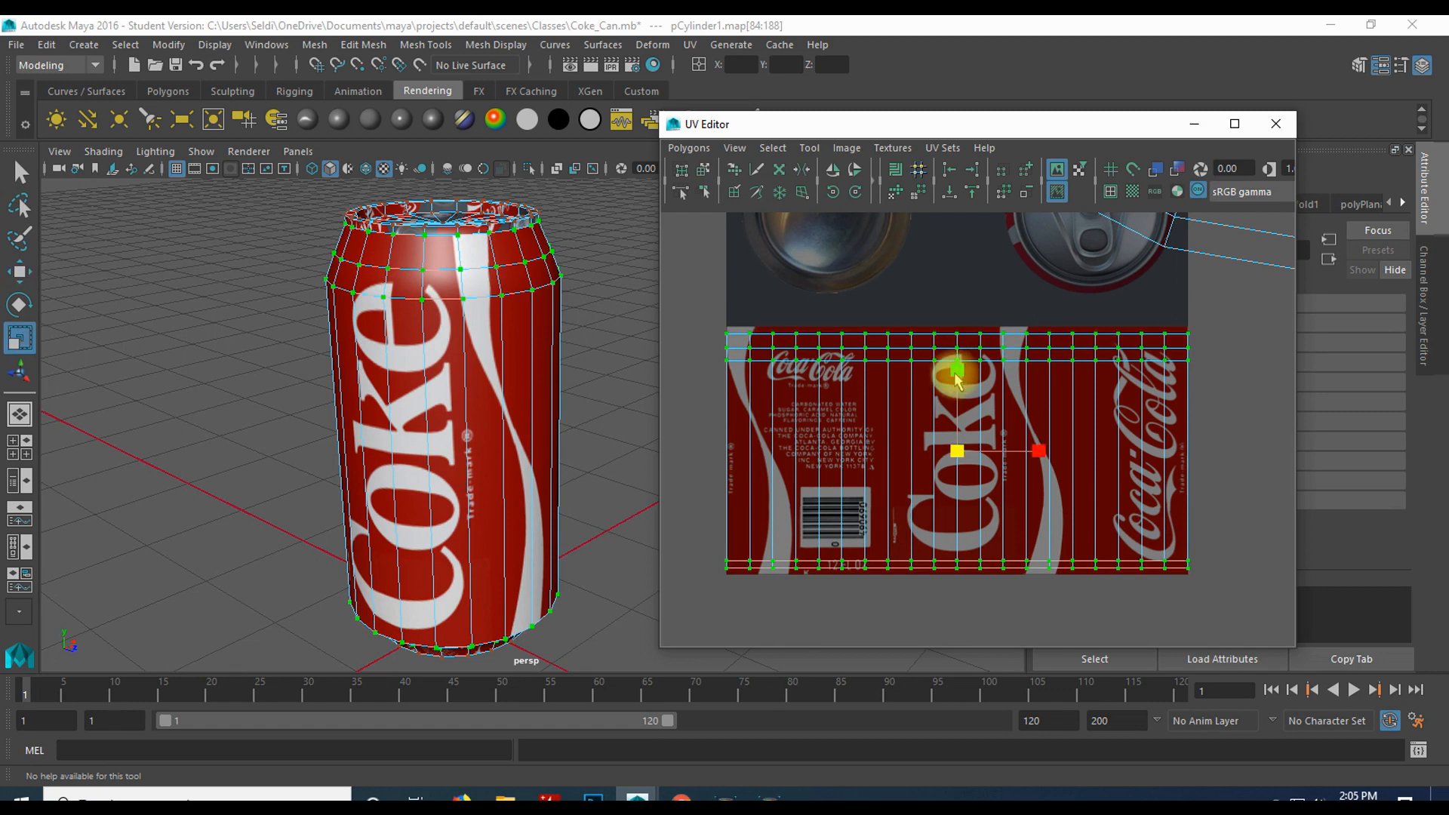
left_click_drag(954, 374, 958, 372)
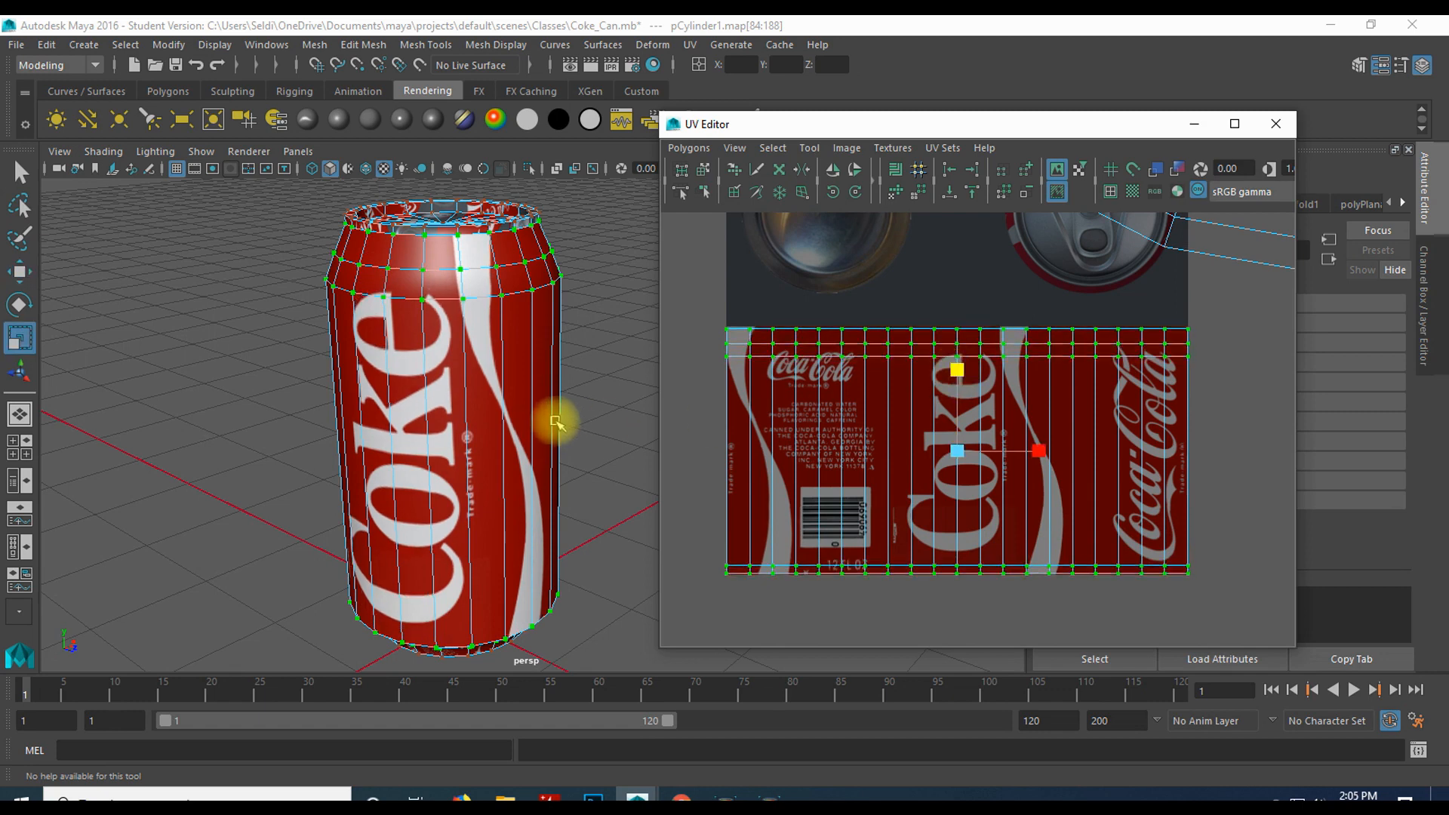
- Examine how the side-wall UV shell's borders line up with the edges of the label image
mouse_move(542, 513)
left_mouse_down("alt")
mouse_move(550, 421)
mouse_move(534, 508)
left_mouse_up("alt")
scroll(874, 364, "down", 1)
middle_click_drag(875, 363, 1142, 314, "alt")
scroll(874, 511, "up", 4)
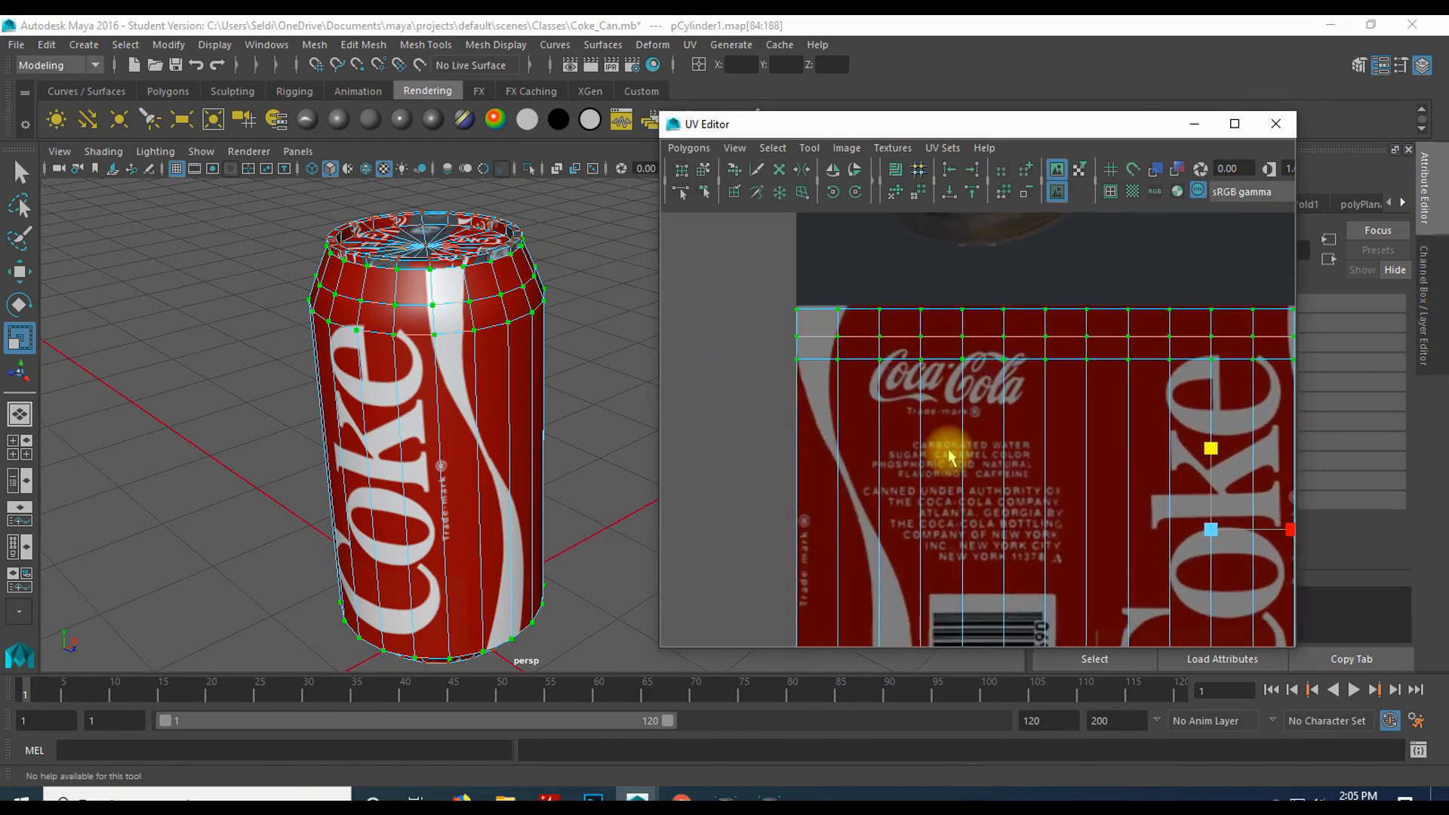
scroll(949, 449, "up", 2)
middle_click_drag(749, 440, 860, 468, "alt")
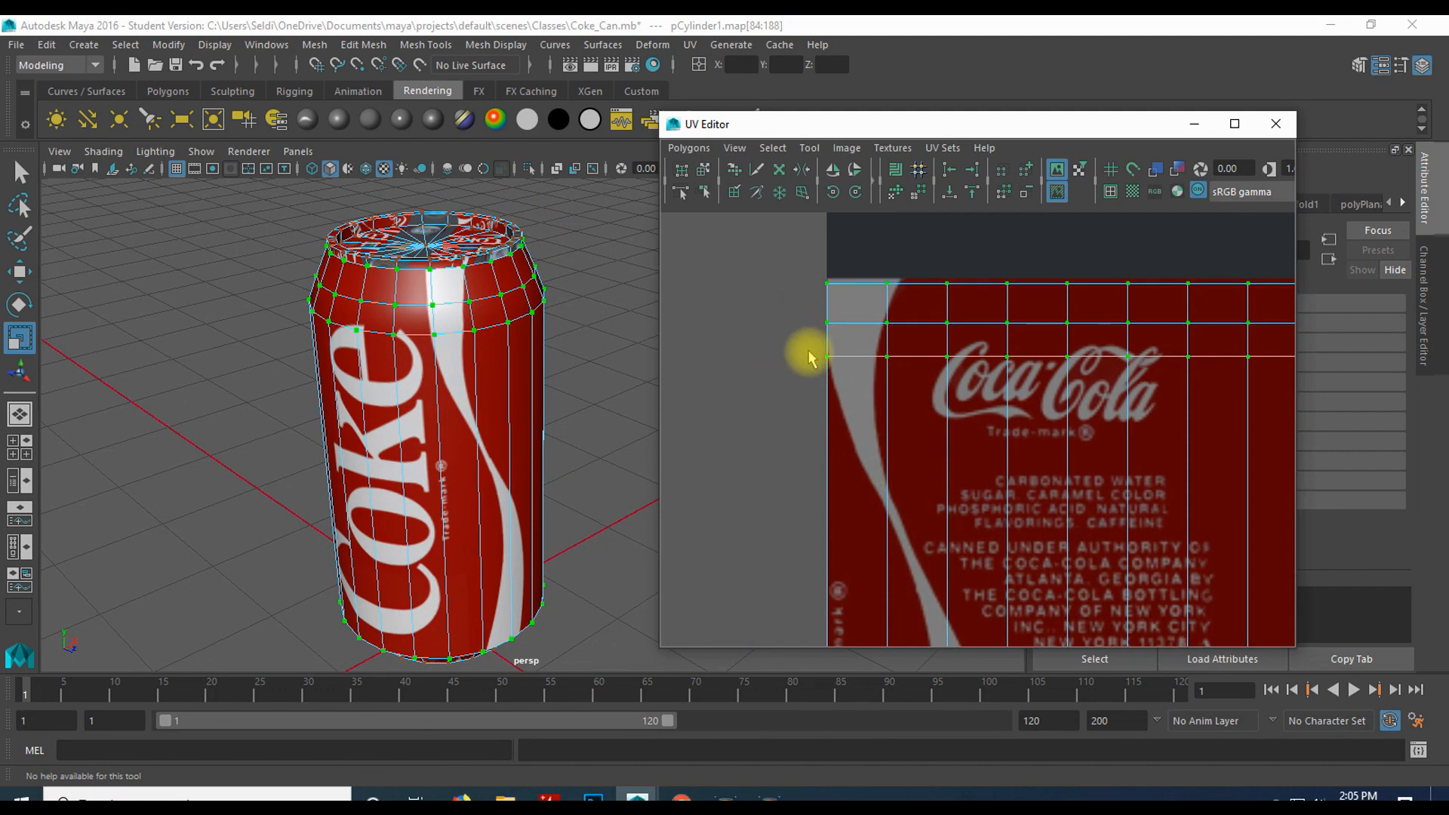
middle_click_drag(939, 516, 937, 510, "alt")
middle_click_drag(877, 427, 865, 381, "alt")
middle_click_drag(967, 312, 960, 317, "alt")
scroll(960, 317, "down", 6)
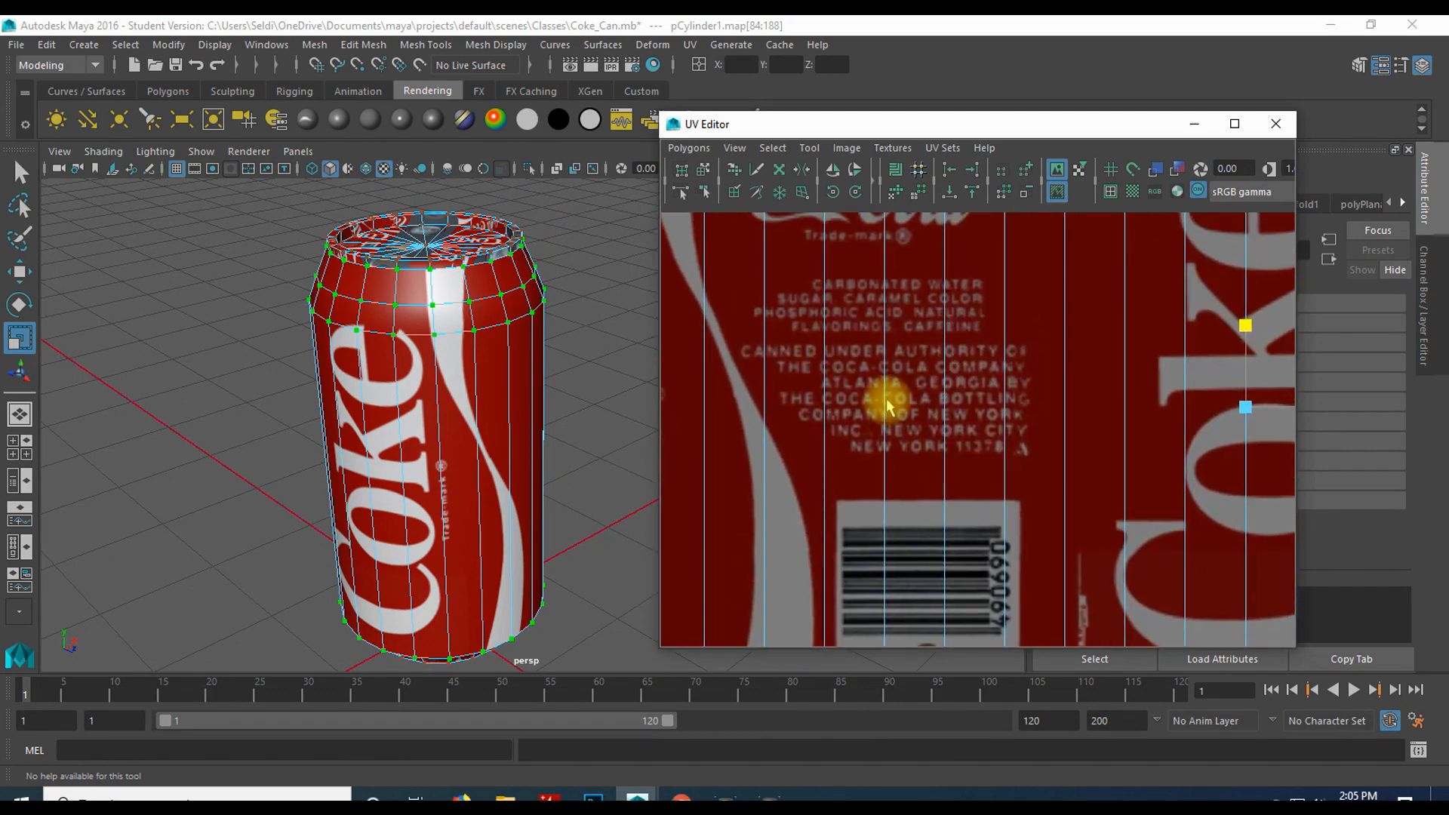
middle_click_drag(838, 498, 834, 498, "alt")
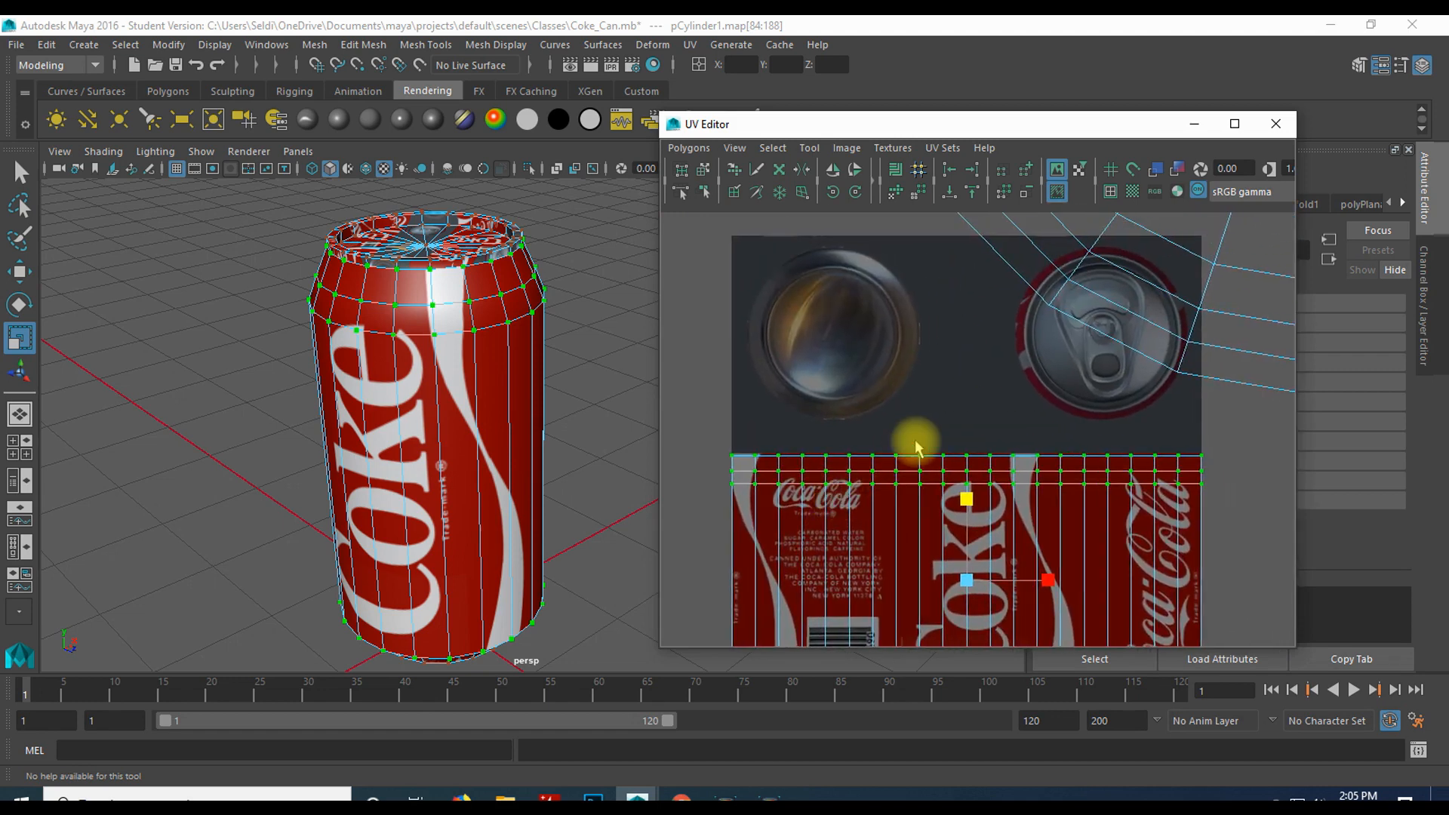
scroll(939, 414, "down", 3)
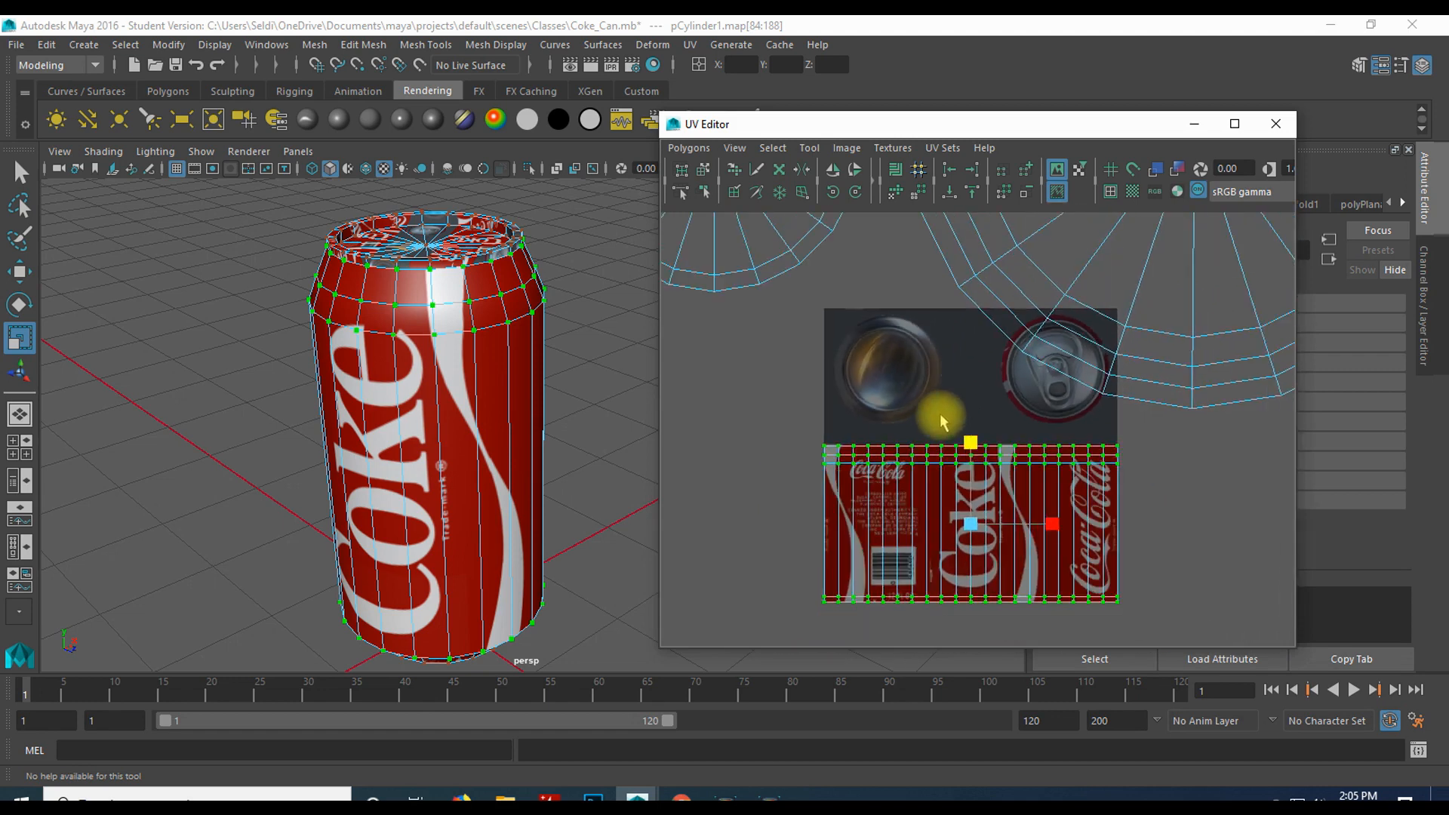
scroll(939, 413, "up", 1)
left_click_drag(1051, 543, 1070, 543)
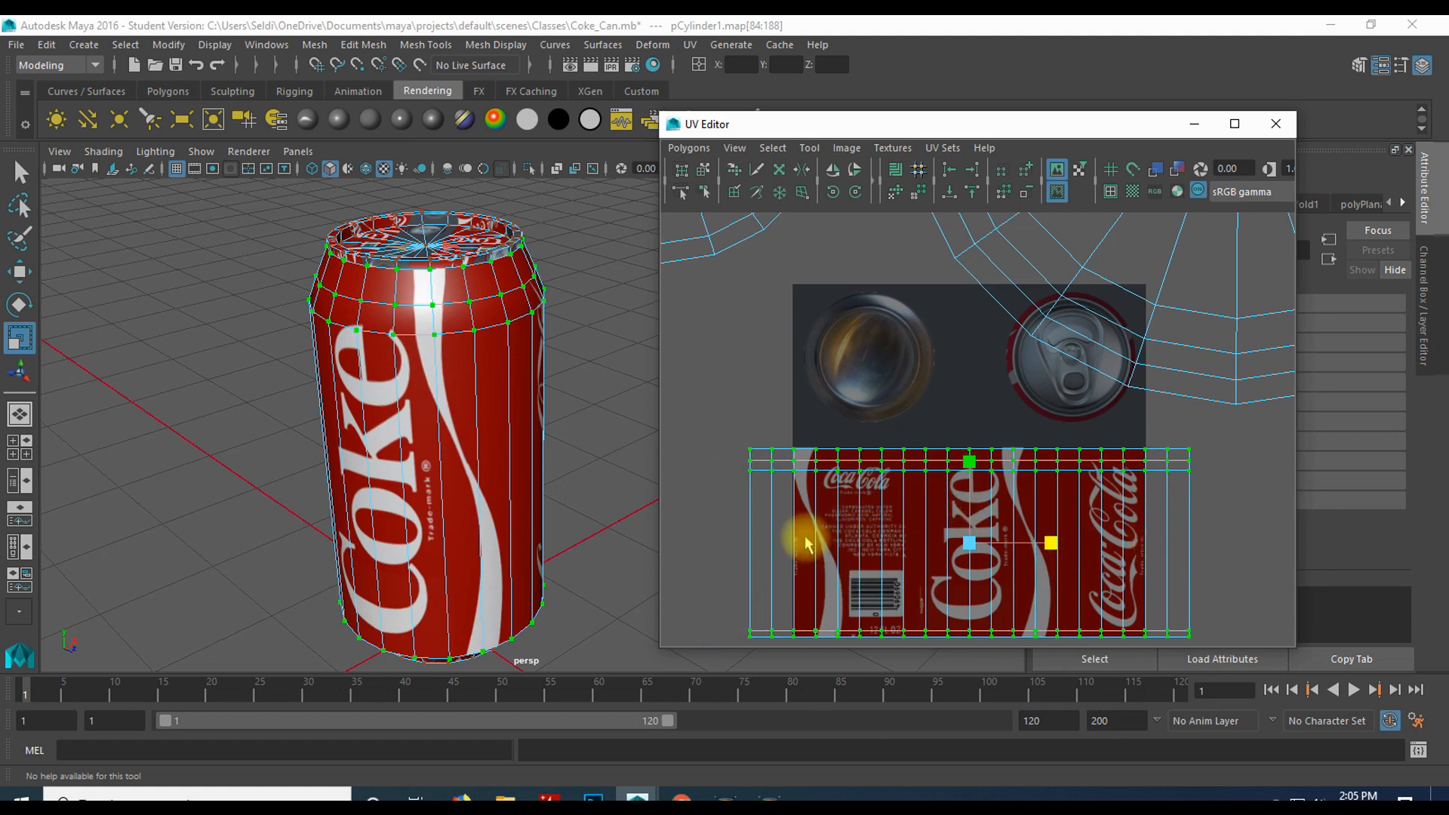
key("ctrl+z")
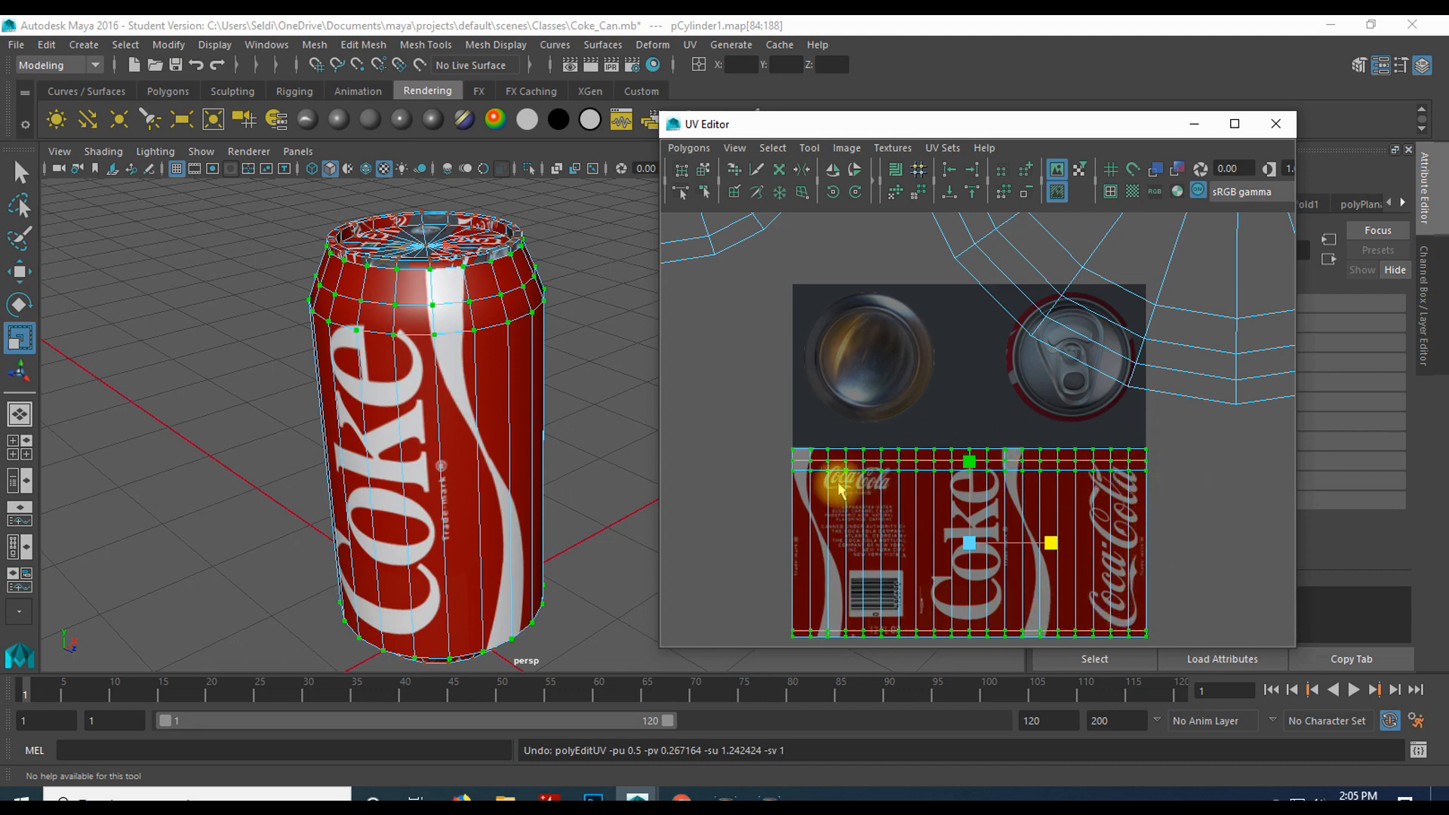
- Select the large lid UV shell, shrink it uniformly and move it onto the can-lid image with the pull tab
middle_click_drag(815, 394, 882, 473, "alt")
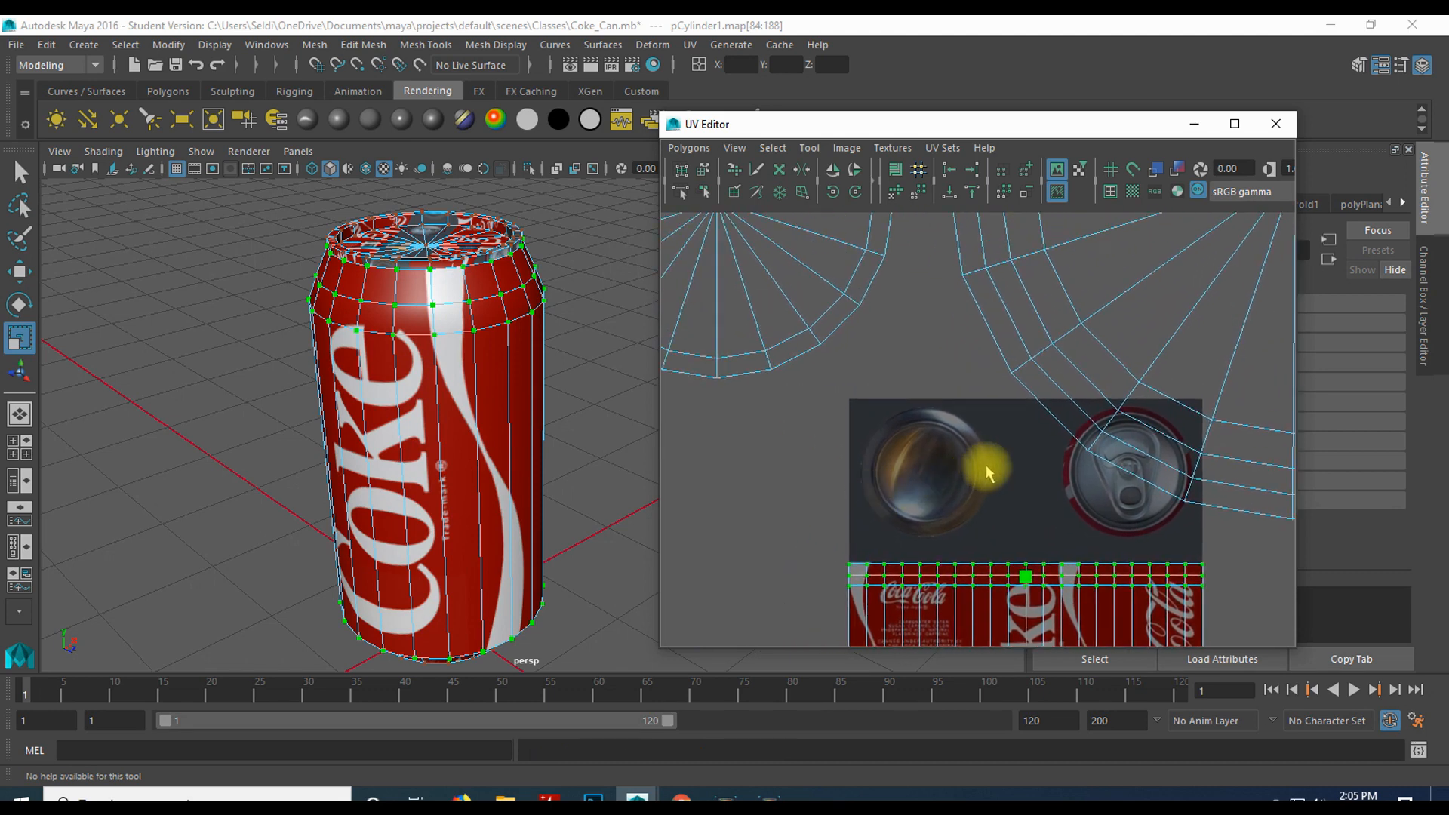
scroll(979, 463, "down", 5)
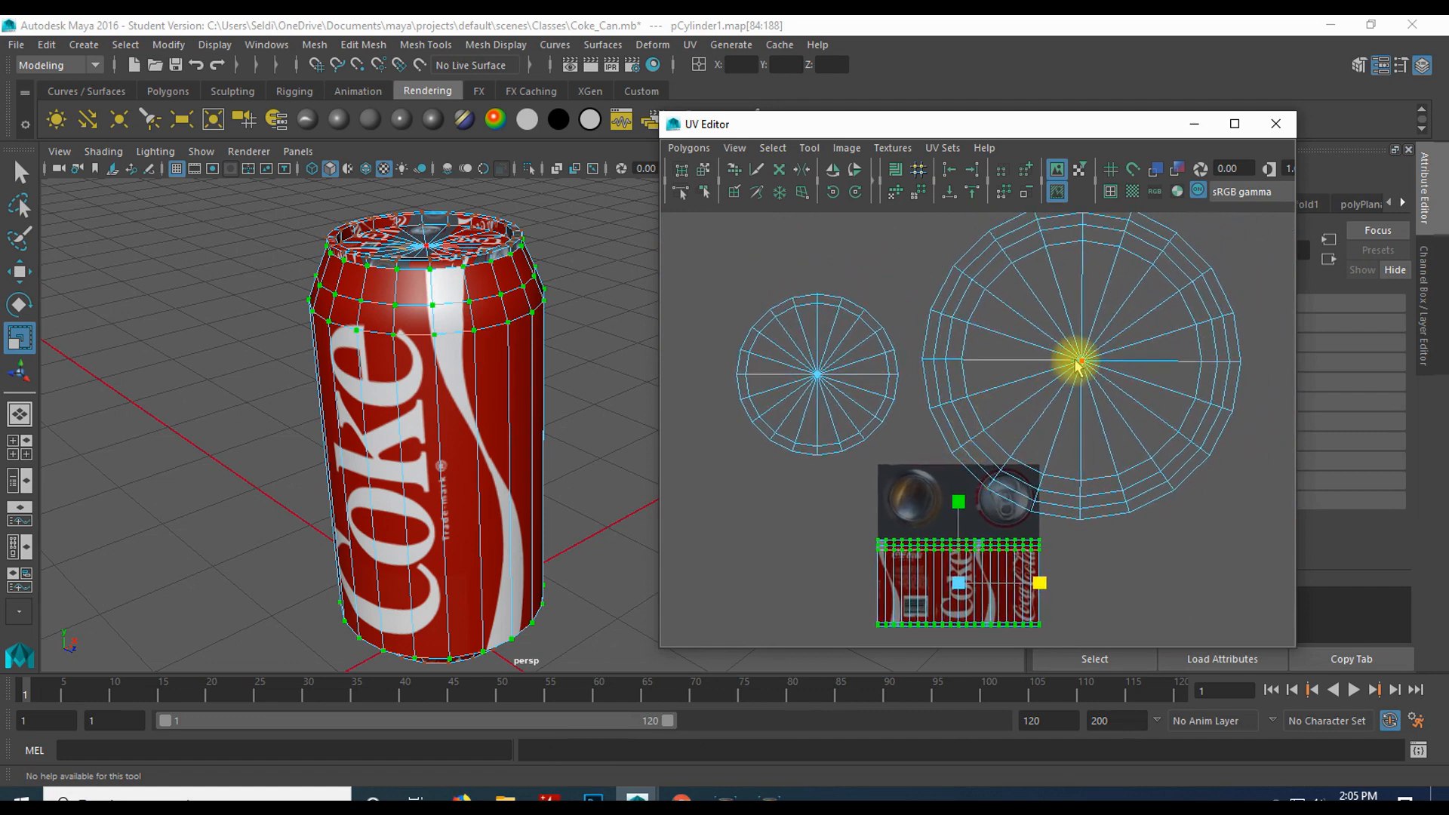
double_click(1076, 364)
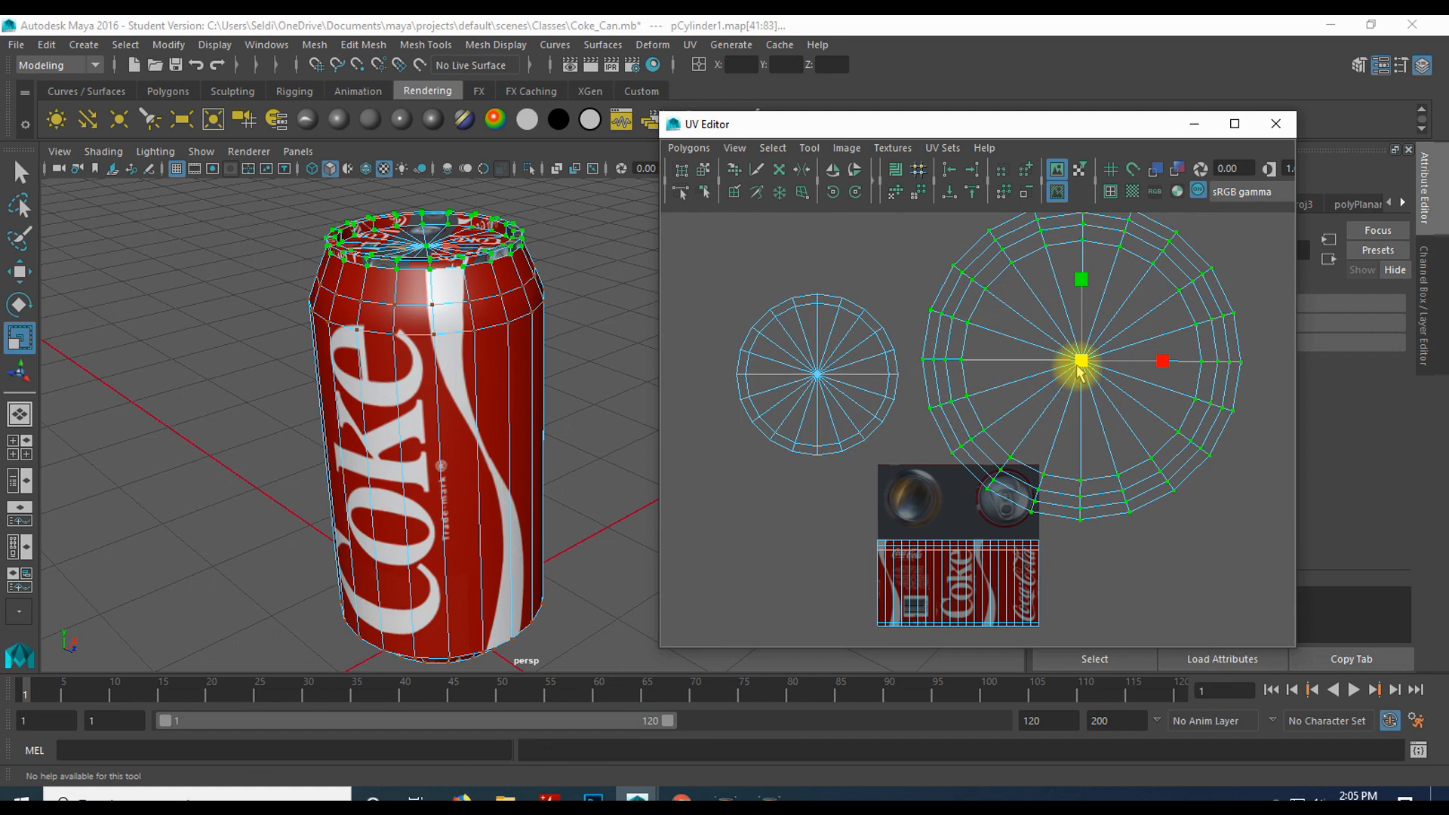
left_click_drag(1082, 362, 1034, 363)
key("w")
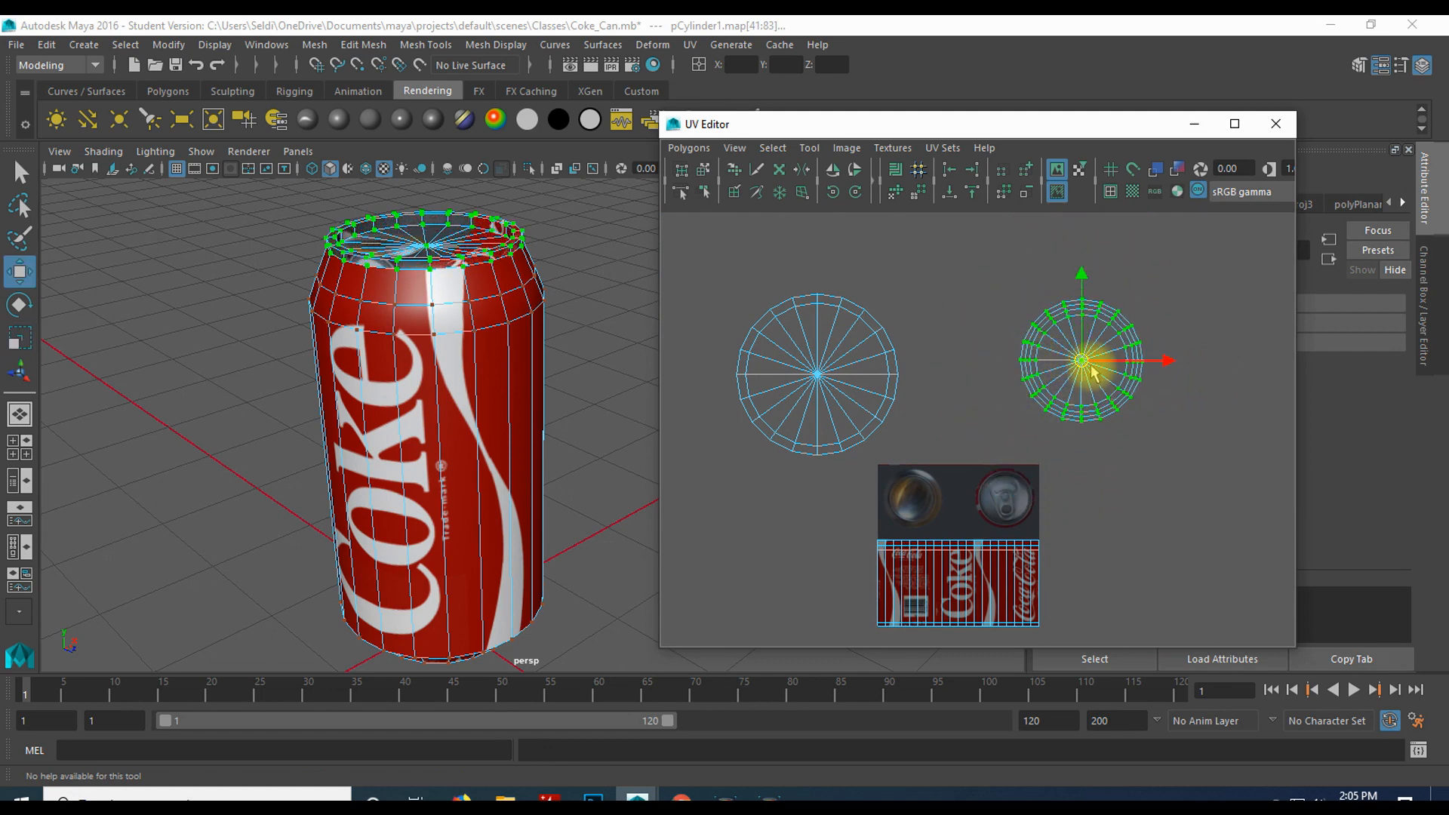
left_click_drag(1081, 367, 1004, 504)
- Scale the lid UV shell down further to fit the lid image, with its outer ring inside the red rim
scroll(990, 528, "up", 3)
scroll(988, 523, "up", 1)
middle_click_drag(977, 513, 964, 284, "alt")
scroll(942, 339, "up", 2)
middle_click_drag(942, 345, 912, 378, "alt")
left_click_drag(1042, 387, 979, 366)
scroll(957, 422, "up", 2)
scroll(954, 425, "up", 3)
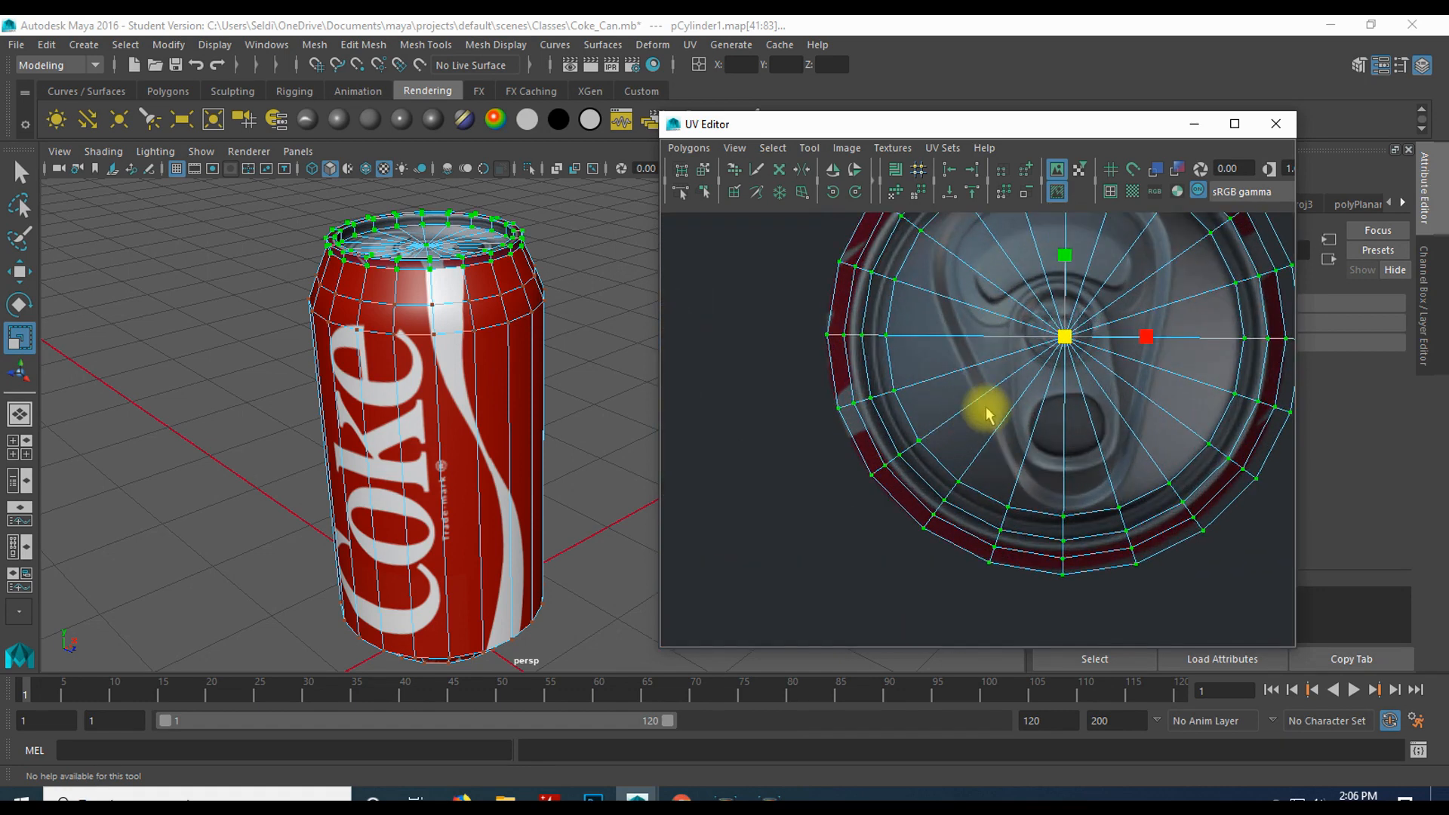
left_click_drag(1061, 341, 1058, 339)
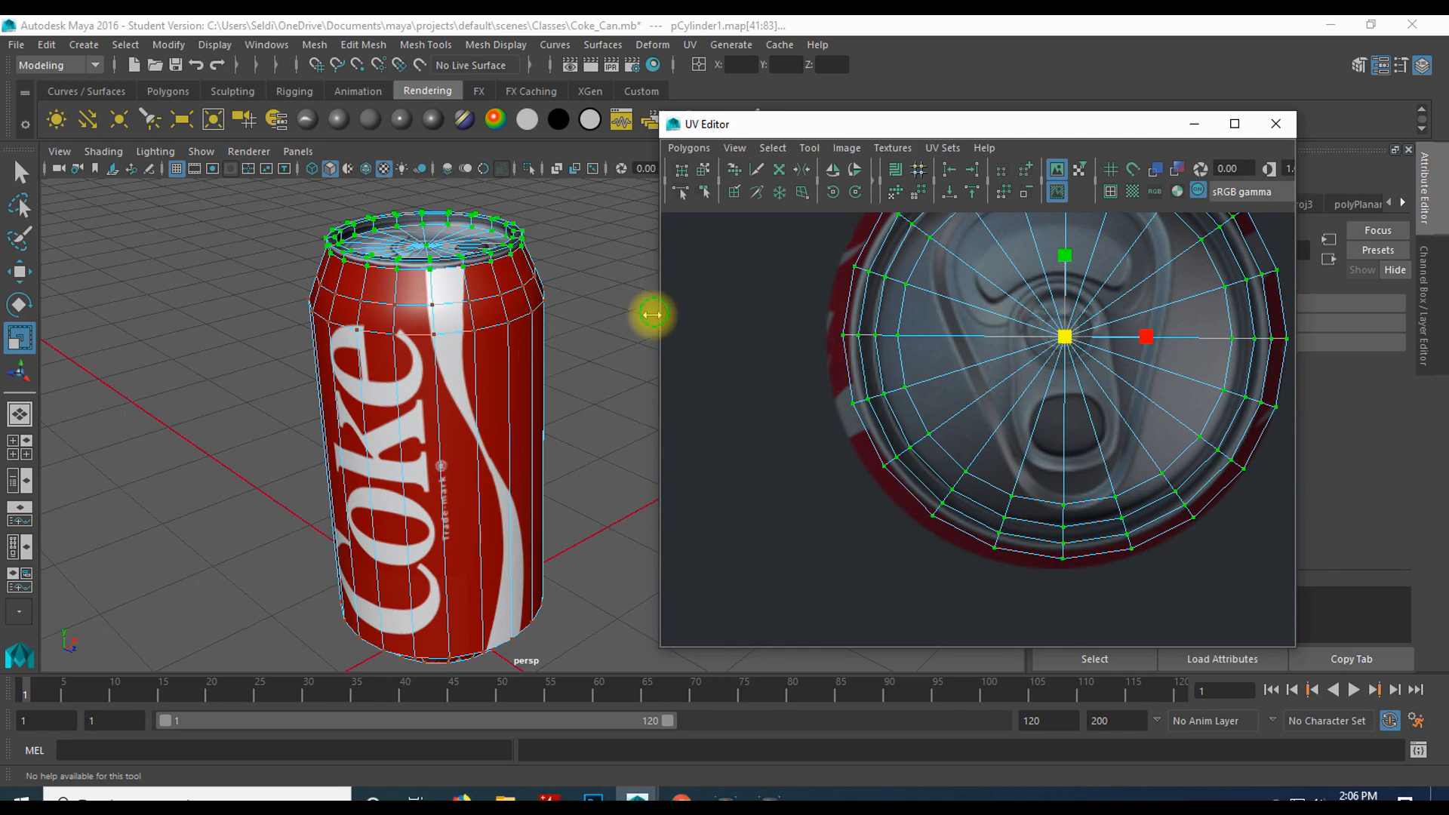
- Shrink the lid UV shell slightly more to keep red off the can's rim, and nudge it sideways to centre it
scroll(578, 355, "up", 6)
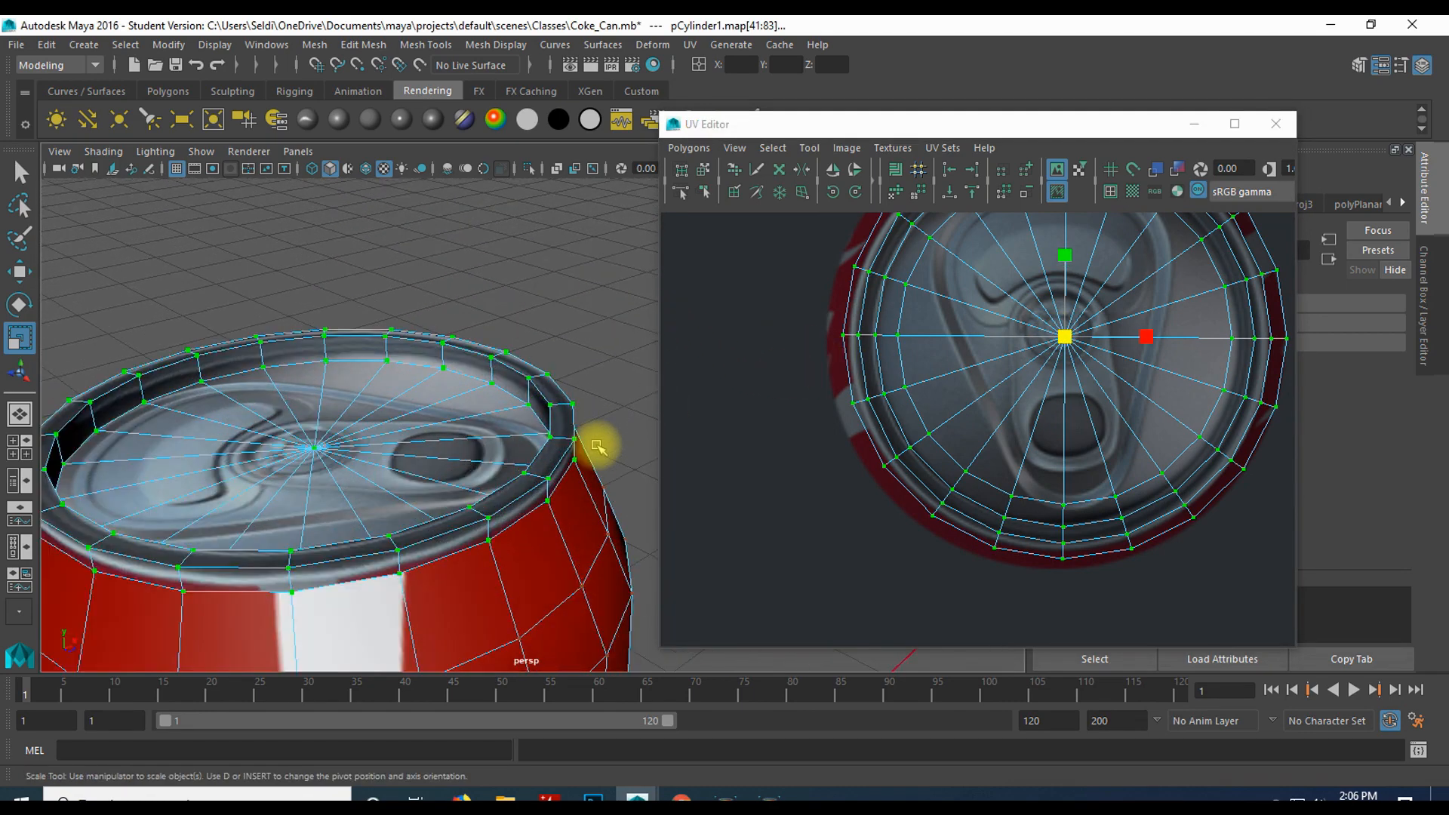
left_click_drag(589, 423, 534, 450, "alt")
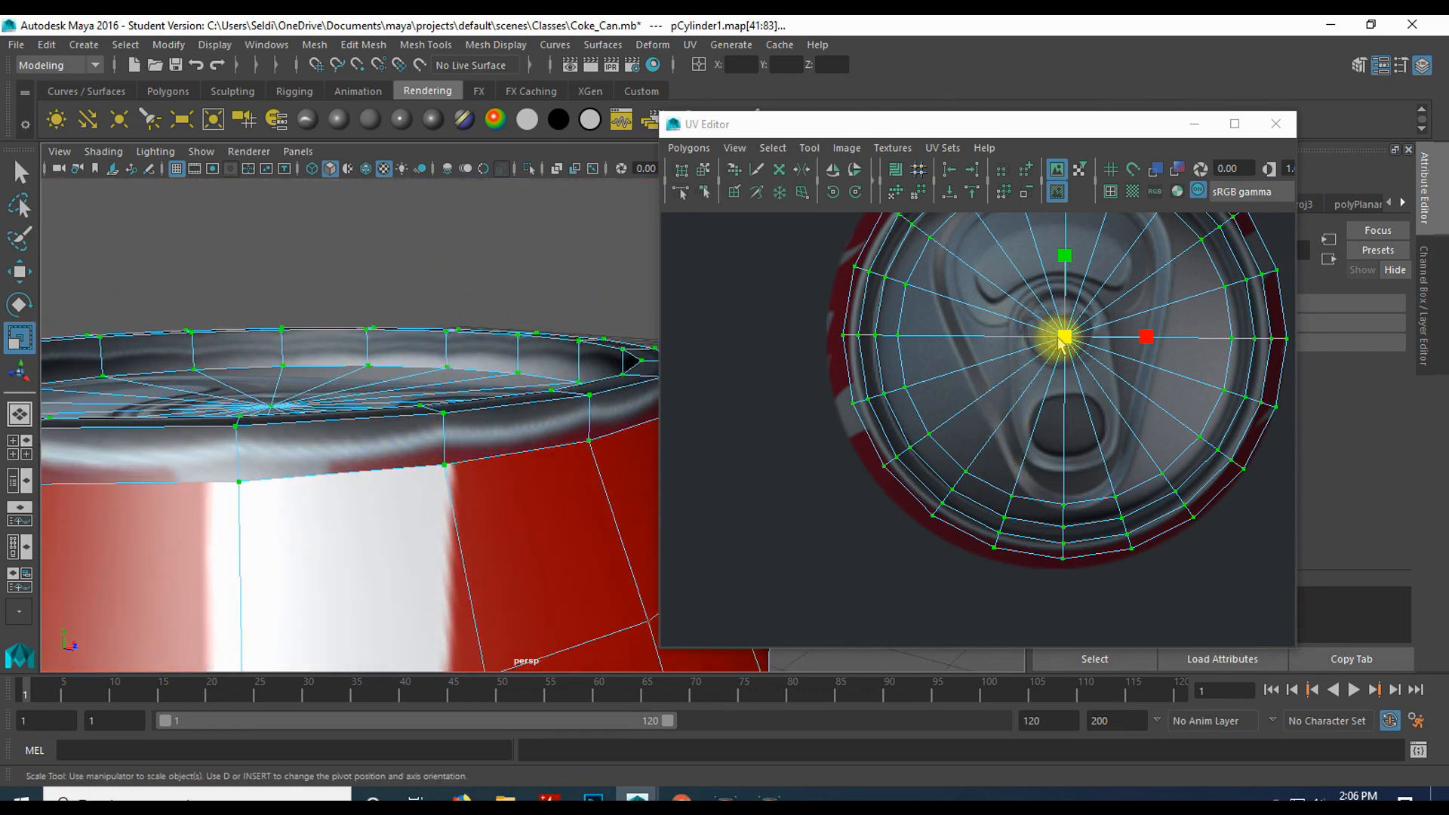
left_click_drag(1060, 343, 1060, 342)
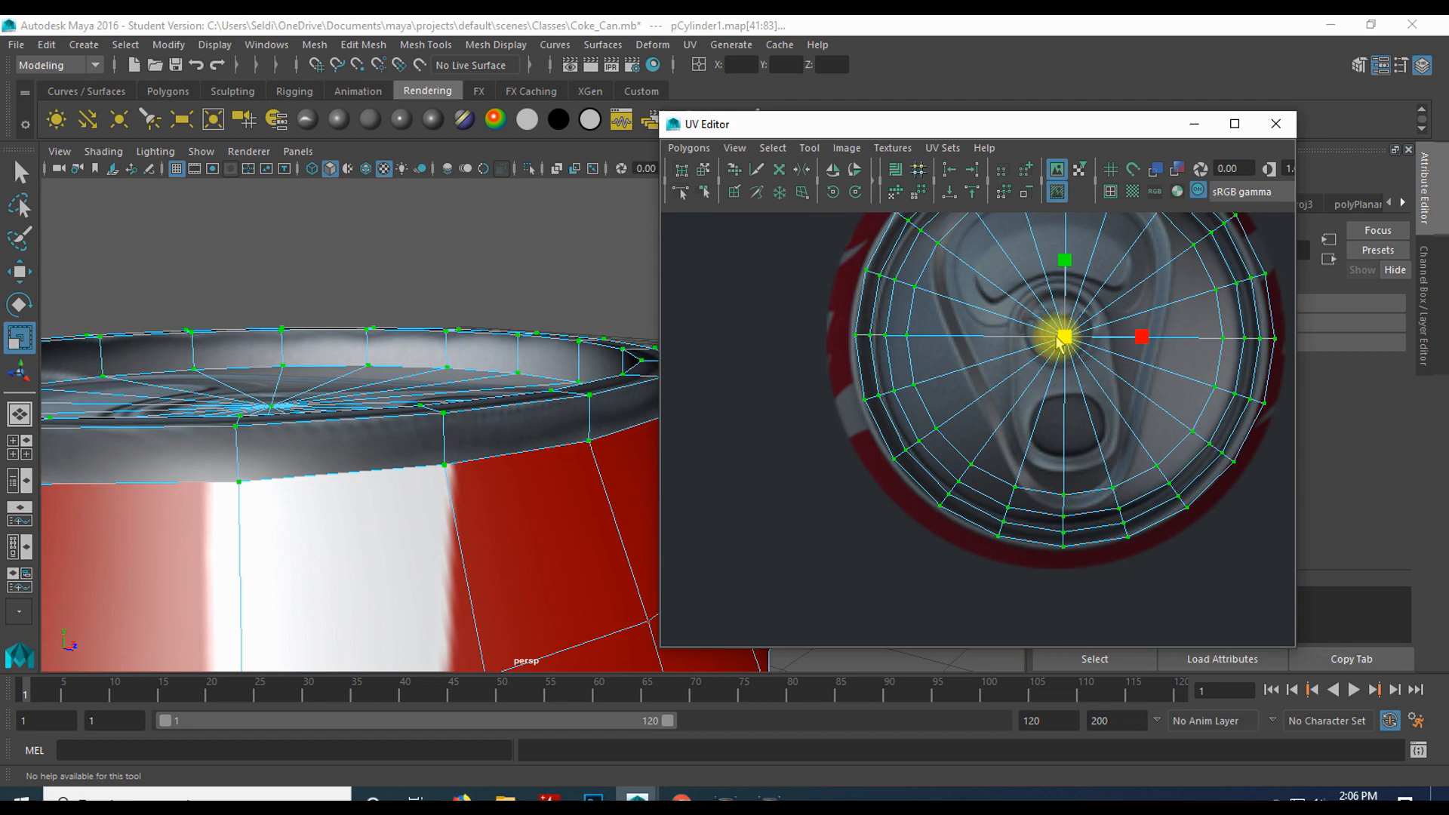
scroll(1020, 401, "down", 3)
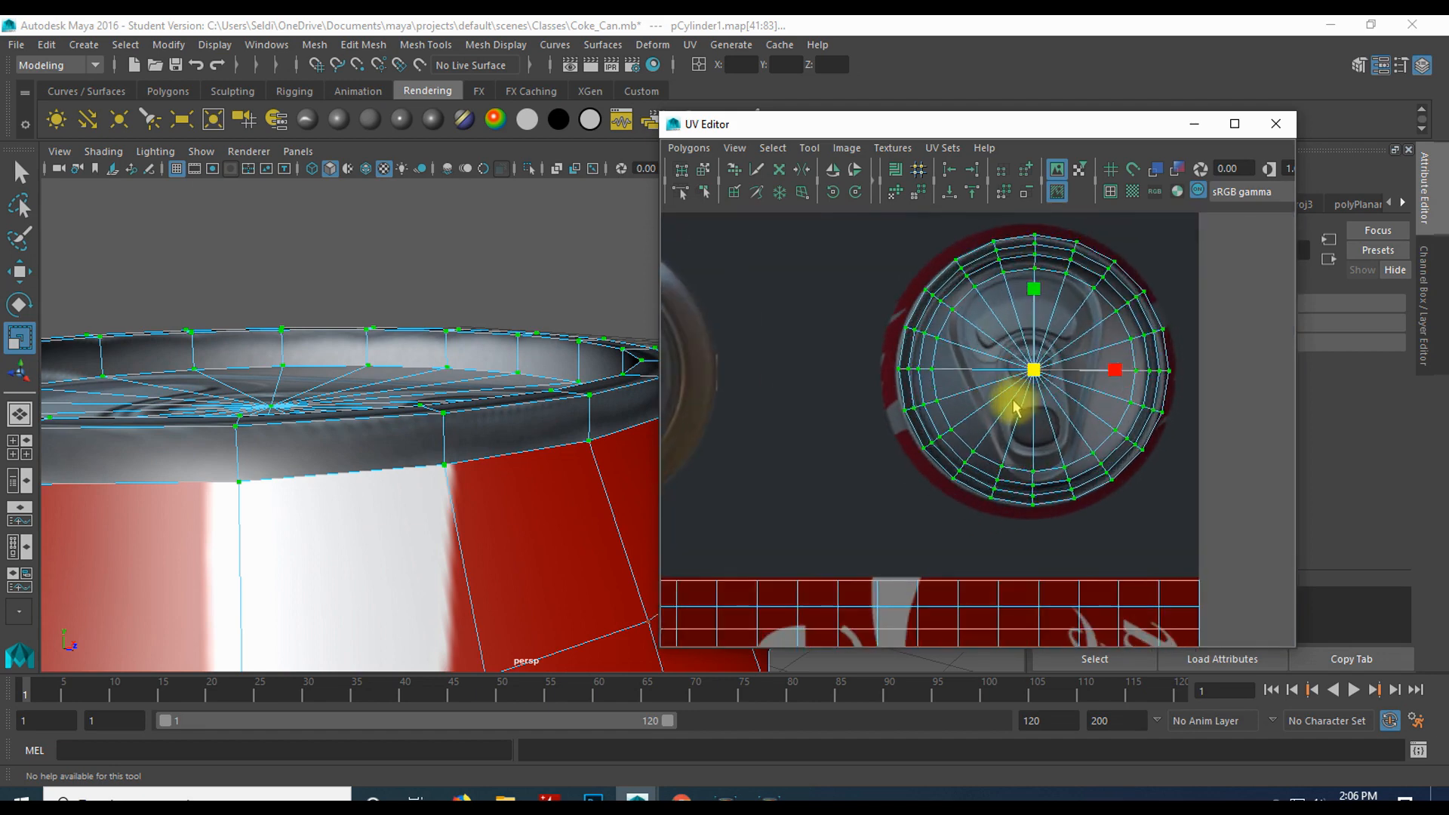
key("w")
left_click_drag(1120, 371, 1118, 371)
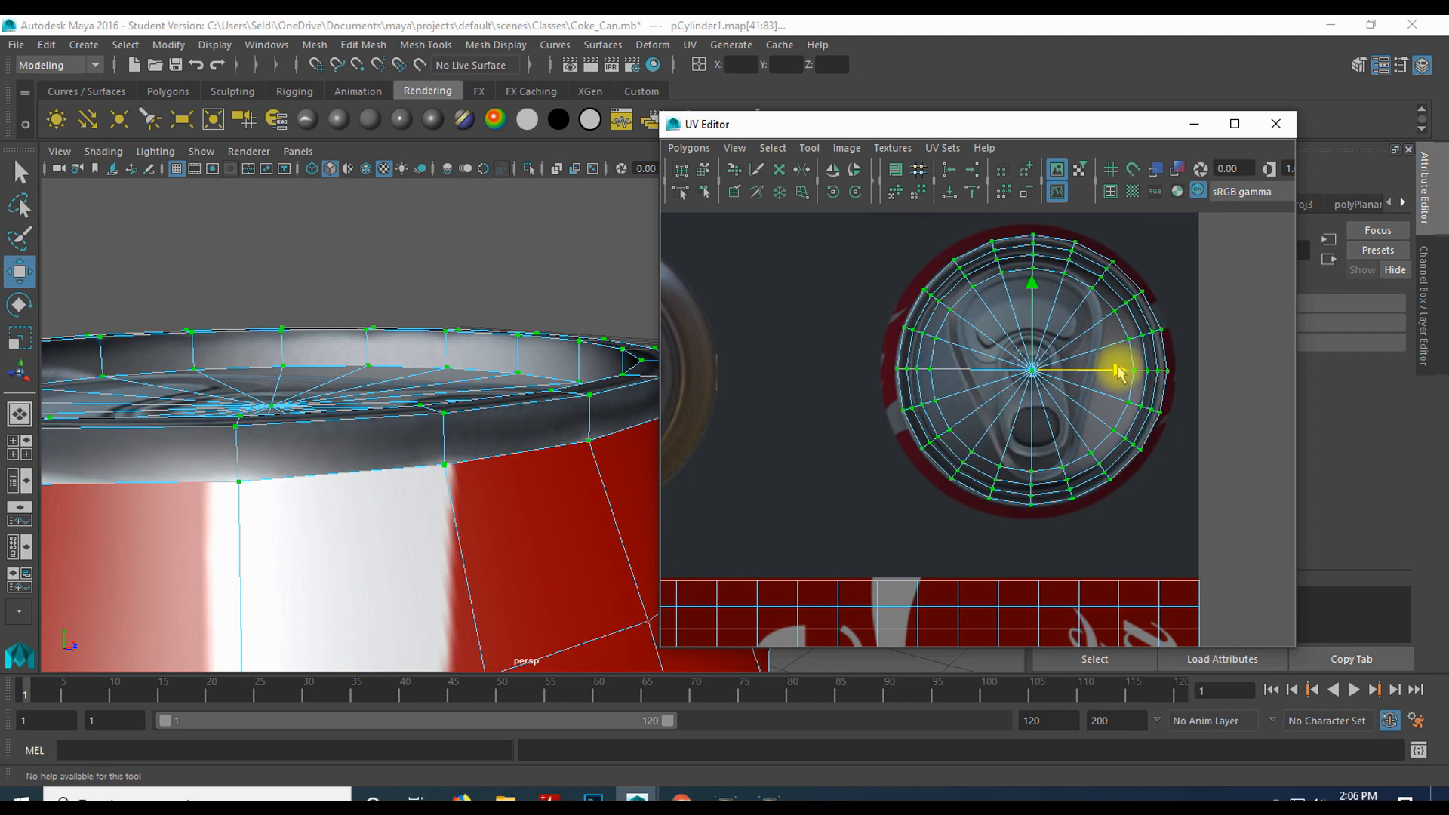
- Select the UV shell of the can's bottom and move it onto the can-bottom image beside the lid image
scroll(383, 422, "down", 5)
mouse_move(395, 338)
left_mouse_down("alt")
mouse_move(388, 350)
mouse_move(408, 358)
left_mouse_up("alt")
left_click(424, 412)
left_click_drag(511, 495, 335, 355, "alt")
scroll(776, 382, "down", 4)
middle_click_drag(834, 333, 1032, 566, "alt")
double_click(833, 390)
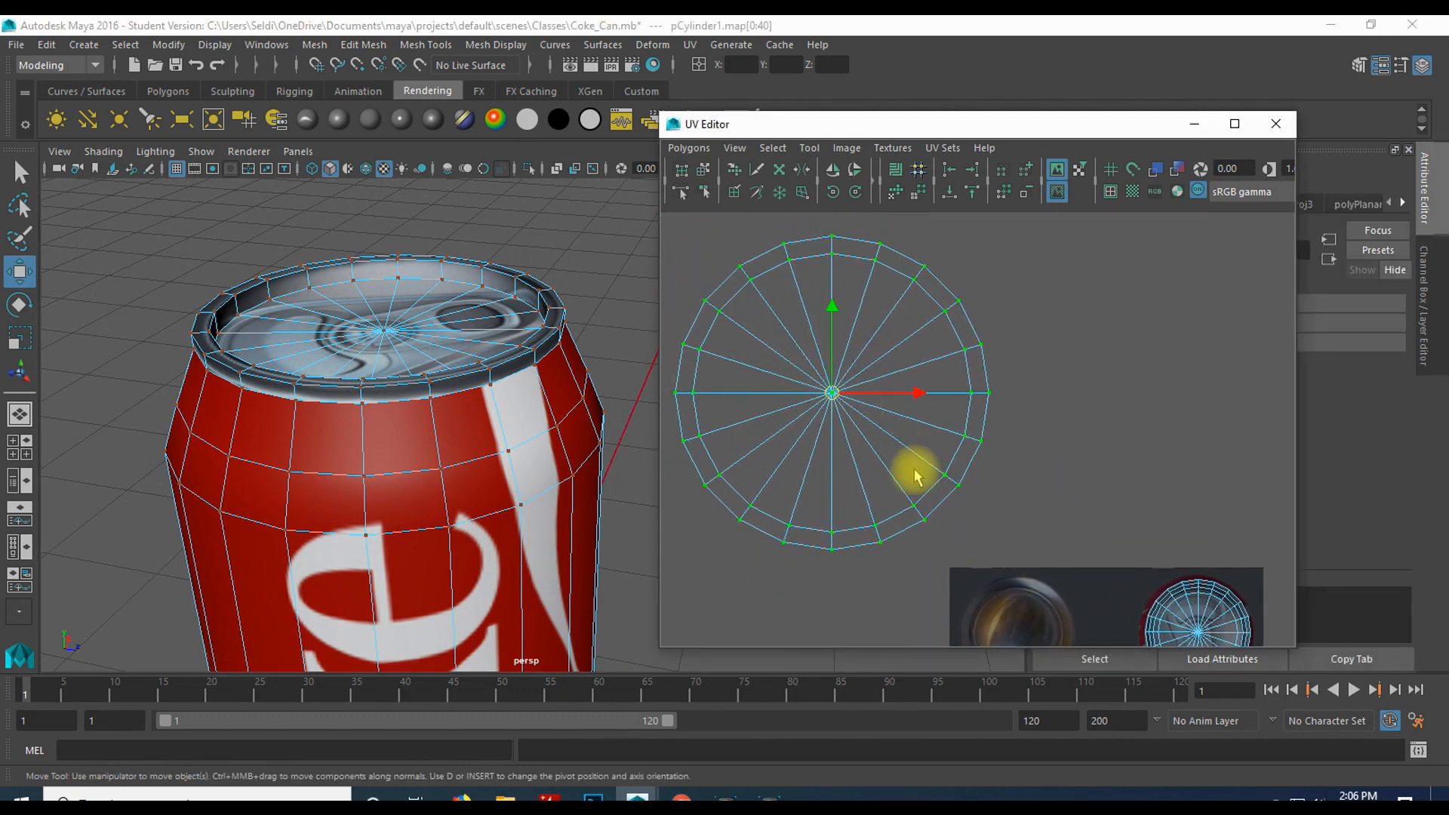
scroll(904, 489, "down", 2)
middle_click_drag(910, 473, 797, 348, "alt")
left_click_drag(785, 305, 917, 483)
- Scale the bottom UV shell down to the size of the can-bottom image and centre it on that circle
middle_click_drag(473, 537, 455, 462, "alt")
left_click_drag(456, 462, 380, 345, "alt")
scroll(878, 534, "up", 2)
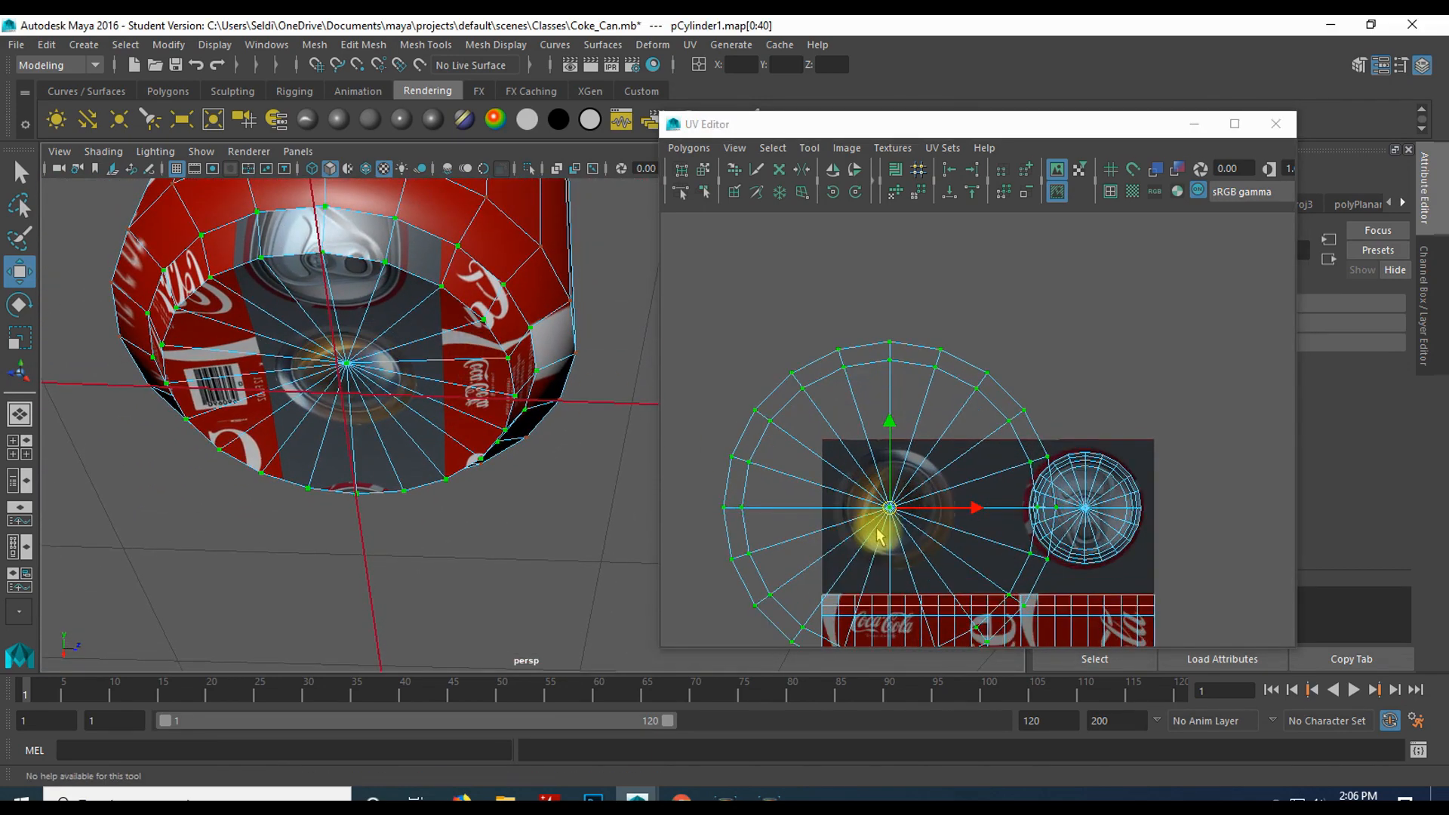
middle_click_drag(880, 545, 918, 420, "alt")
left_click_drag(911, 402, 860, 399)
scroll(860, 420, "up", 5)
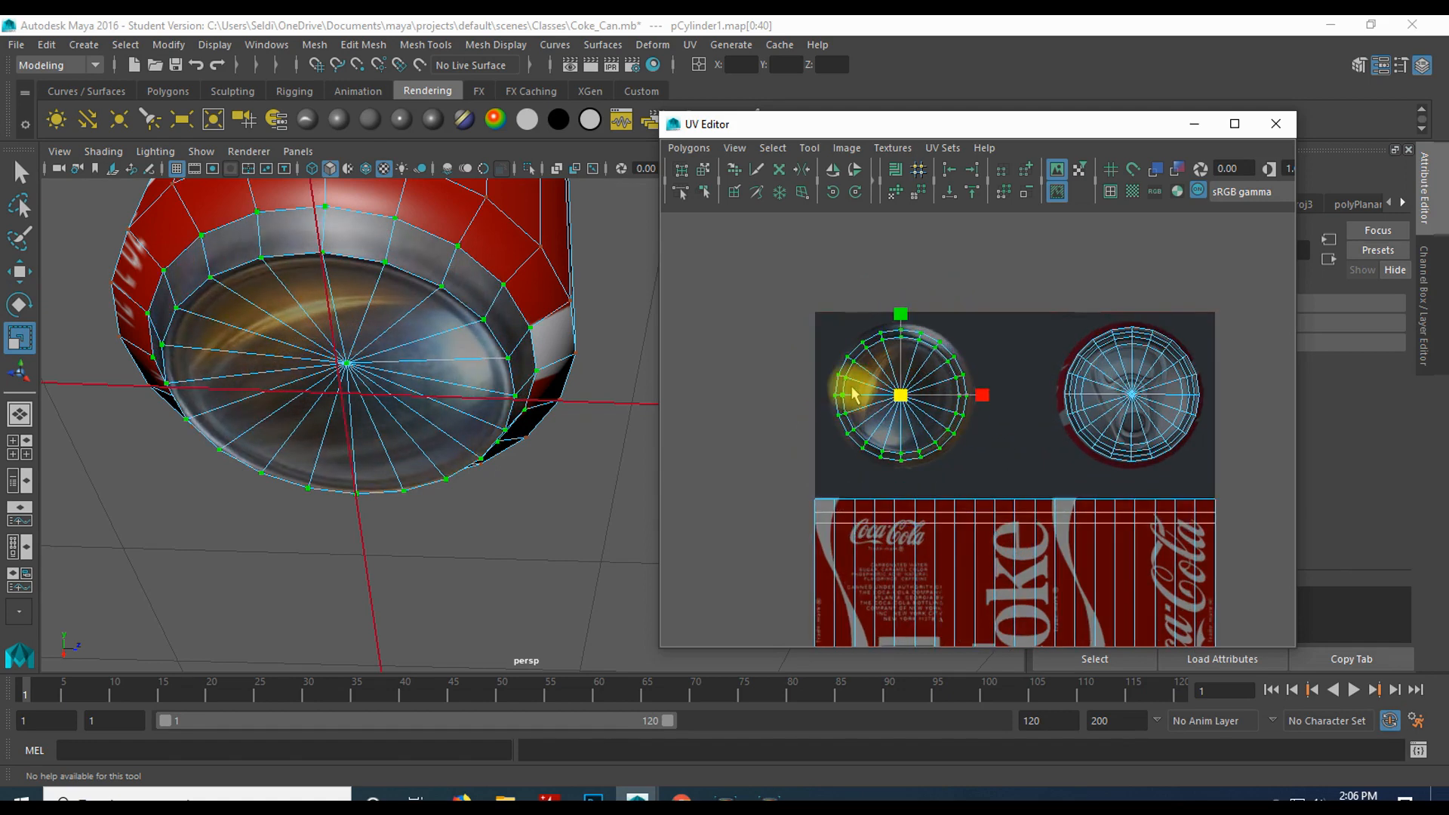
middle_click_drag(820, 383, 890, 423, "alt")
scroll(907, 420, "up", 2)
left_click_drag(911, 417, 919, 416)
- Return to object mode and select the whole can to show all its UV shells over the texture
left_click_drag(535, 446, 305, 488, "alt")
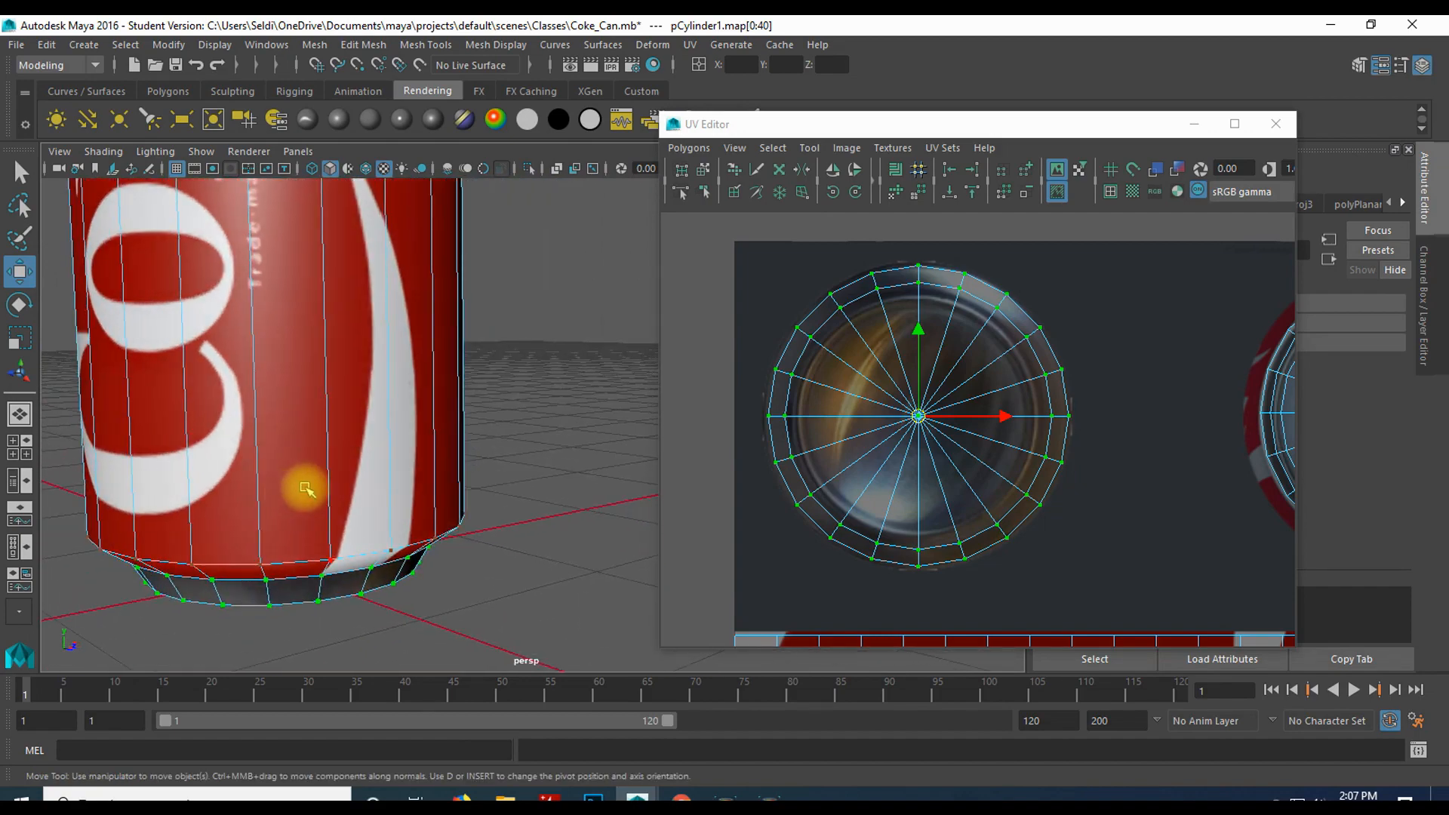
scroll(332, 464, "down", 7)
middle_click_drag(498, 344, 522, 435, "alt")
left_click_drag(522, 435, 474, 455, "alt")
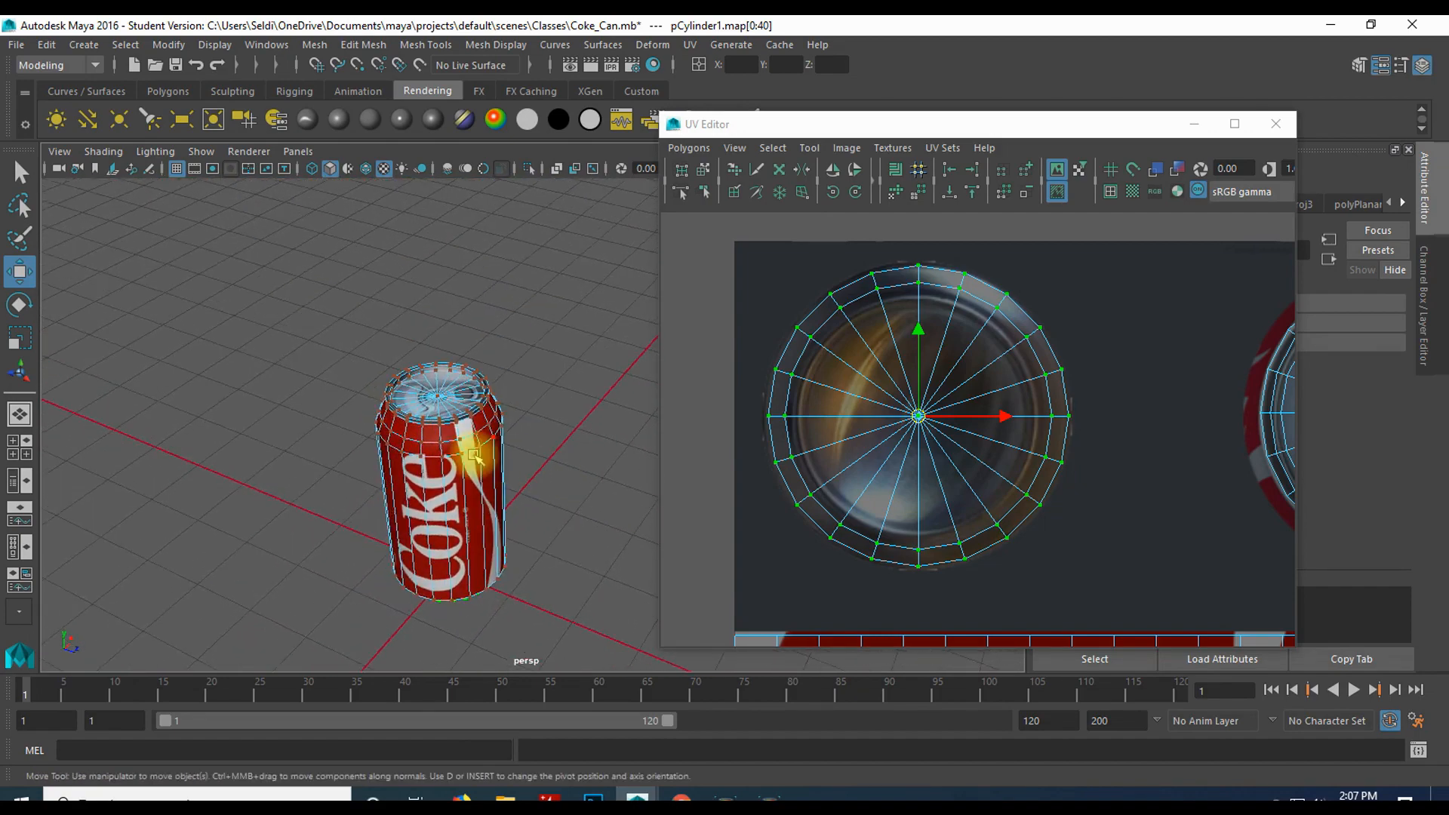
right_click_drag(450, 485, 528, 283)
left_click(449, 460)
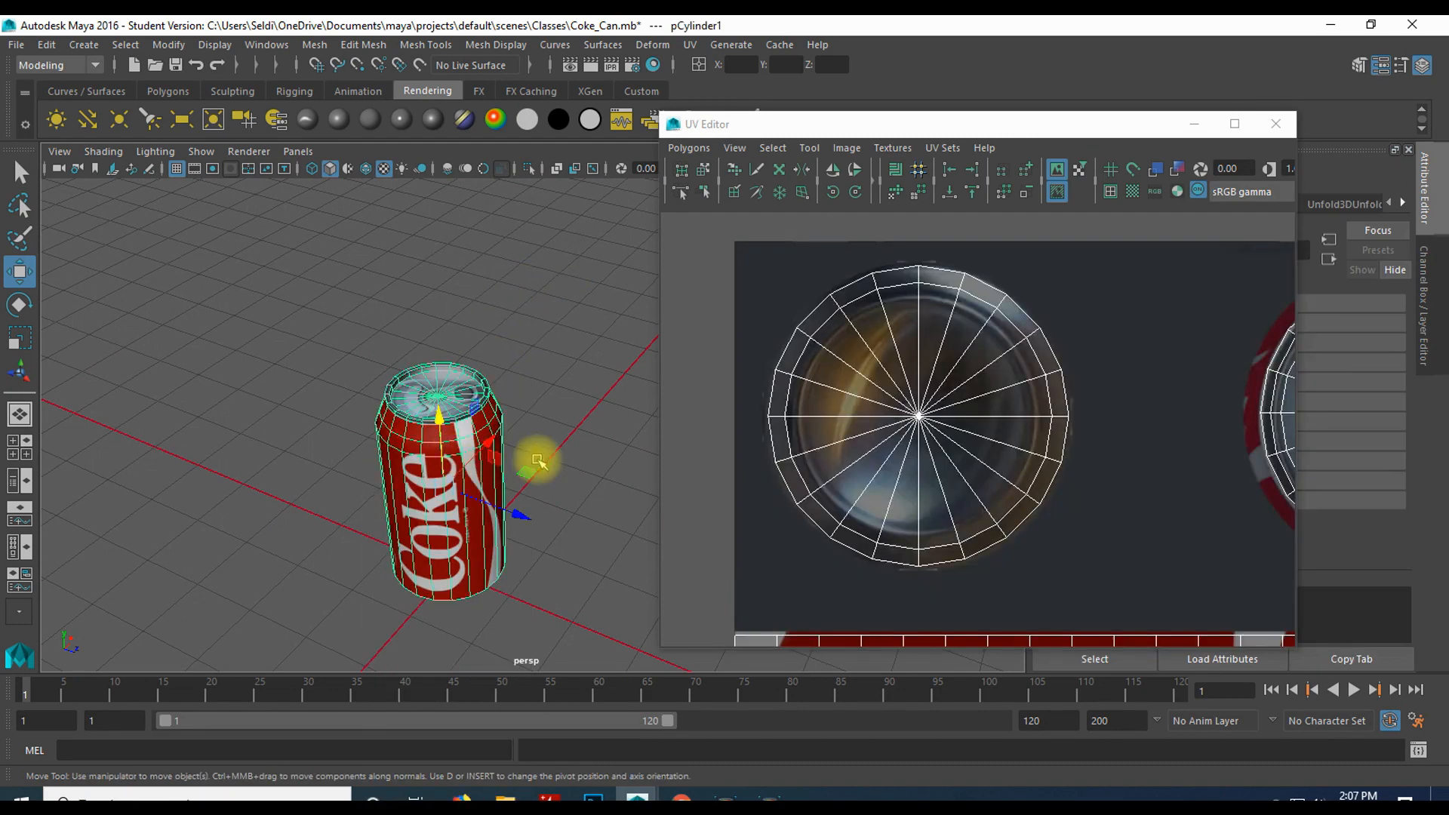
scroll(792, 456, "down", 5)
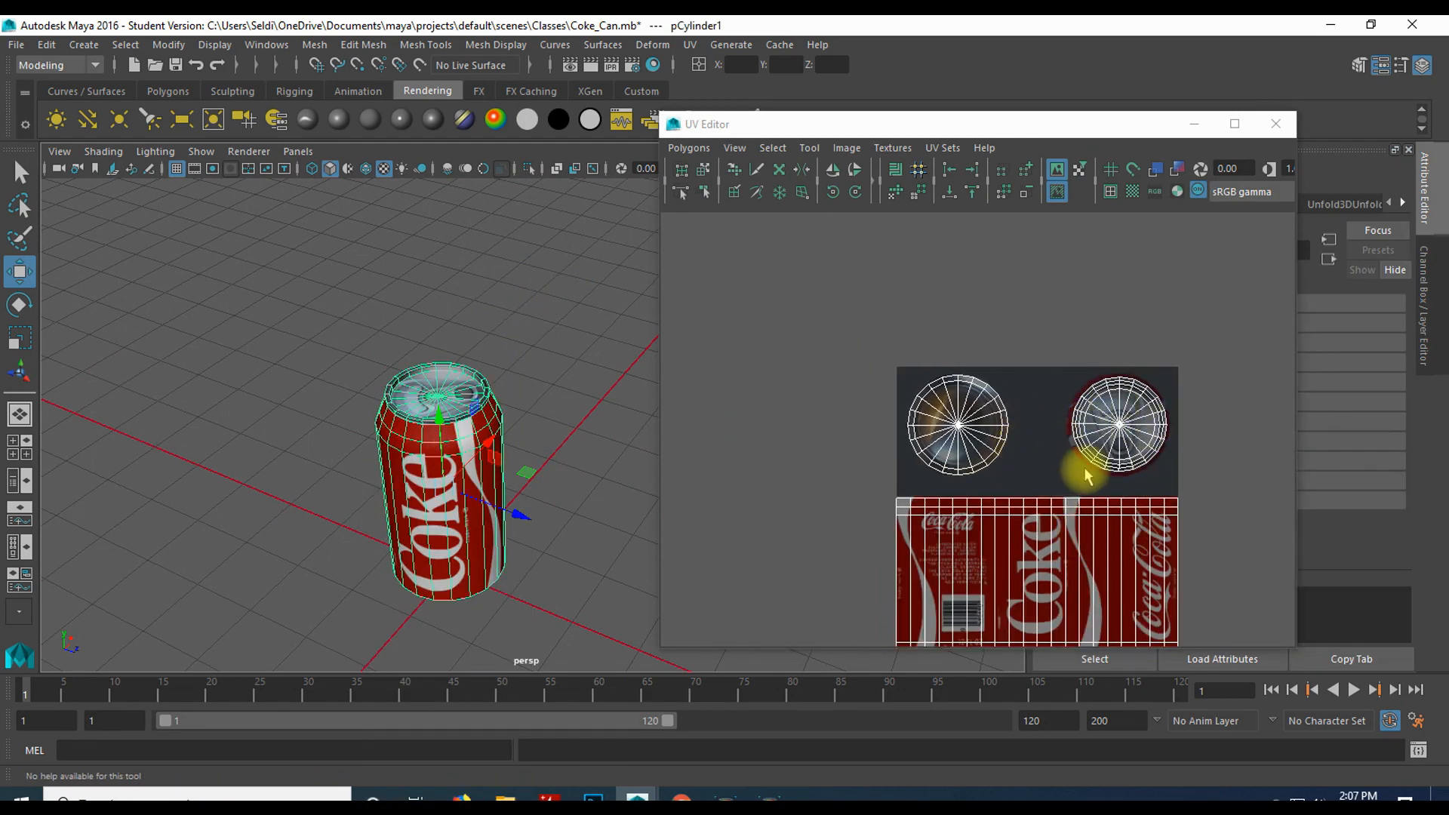
scroll(1087, 476, "down", 2)
scroll(1084, 479, "up", 1)
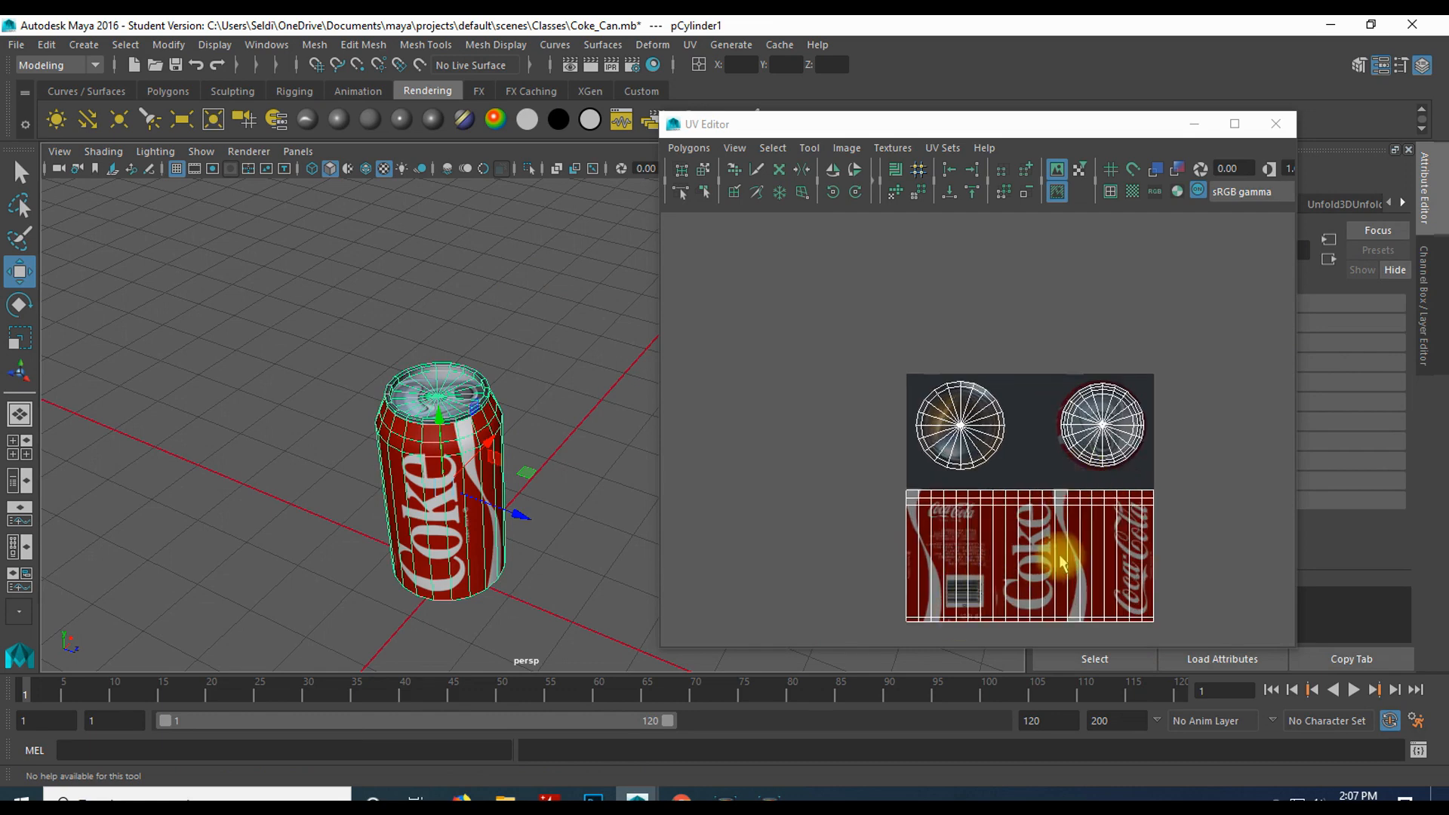
- Close the UV Editor, deselect the can and inspect the textured lid and label from several sides
left_click(1275, 125)
left_click(655, 516)
left_click_drag(656, 513, 718, 453, "alt")
mouse_move(494, 520)
left_mouse_down("alt")
mouse_move(727, 528)
mouse_move(474, 528)
left_mouse_up("alt")
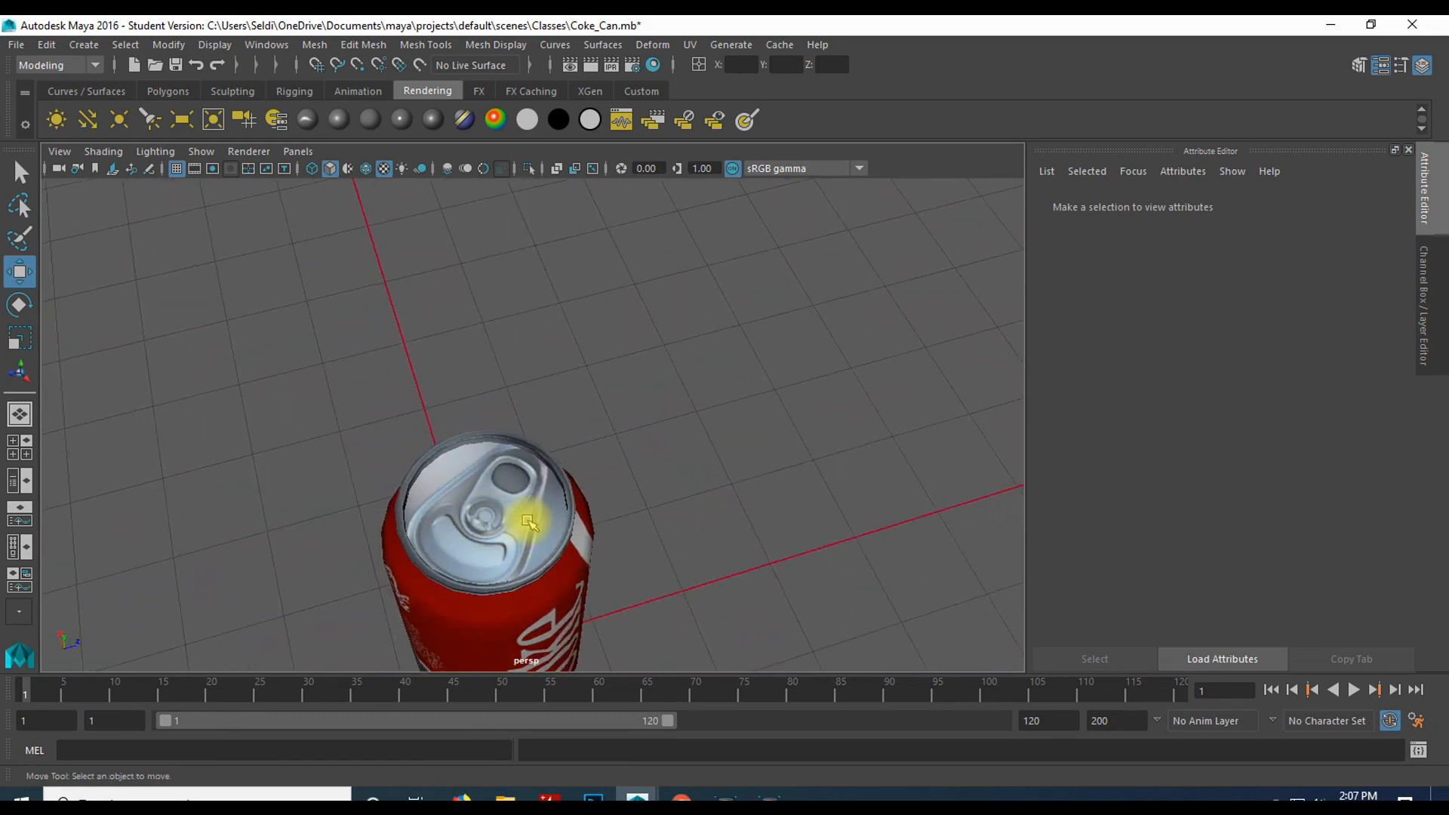
left_click_drag(684, 581, 742, 423, "alt")
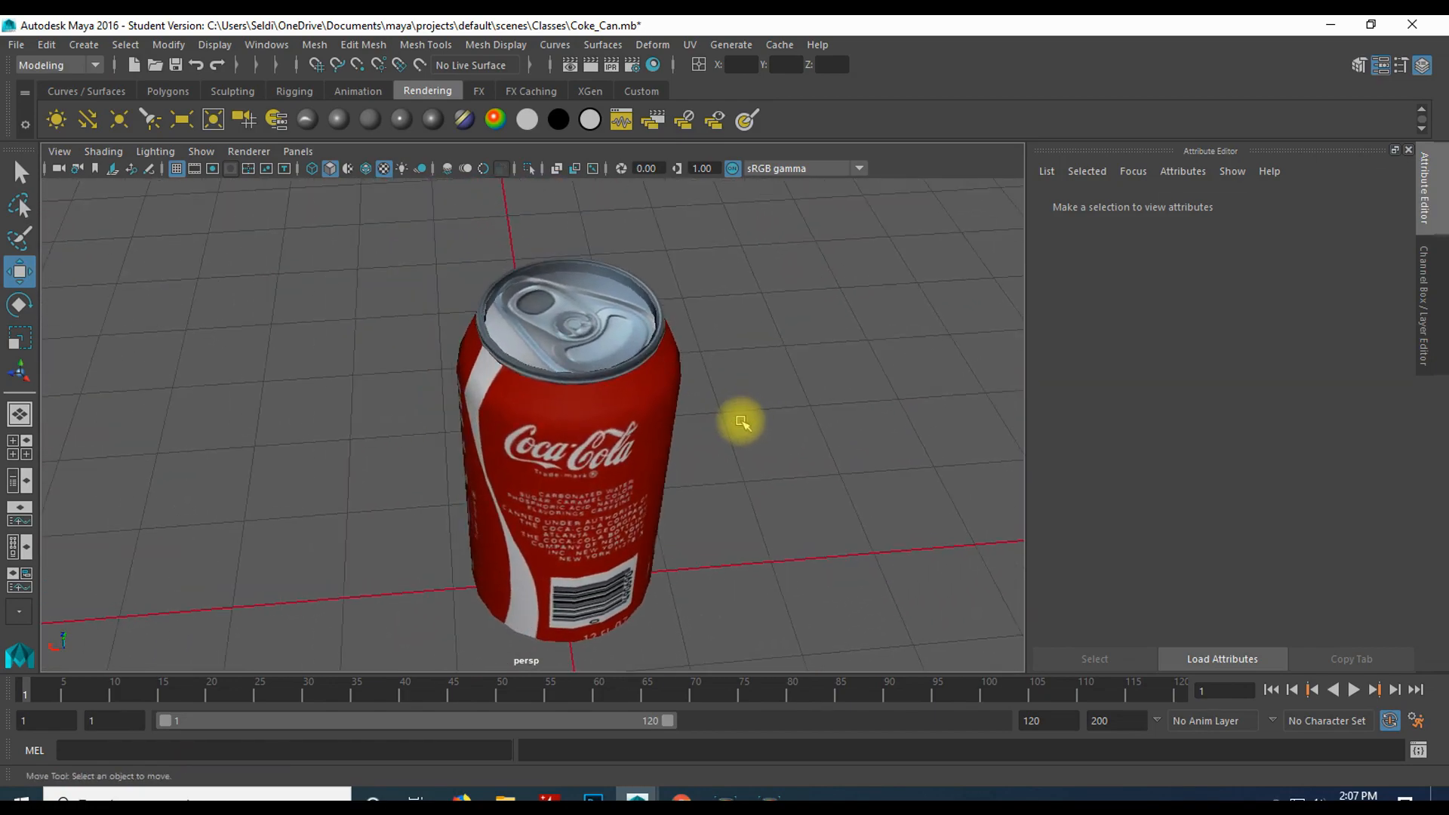